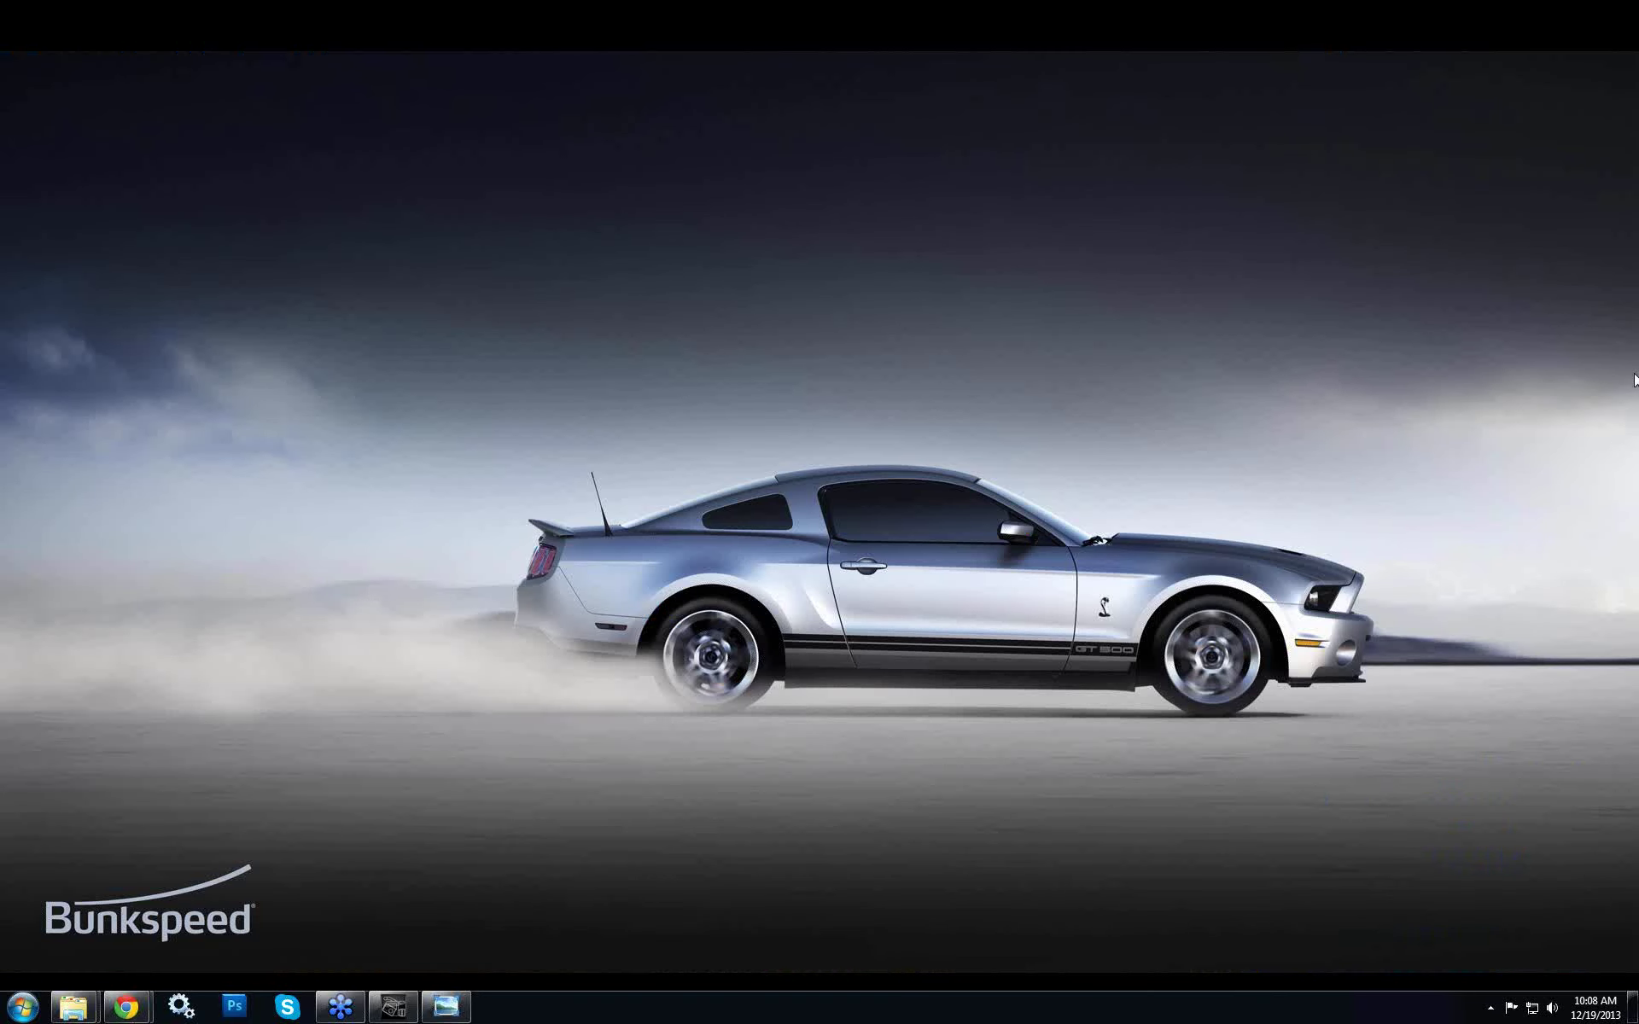
Launch Bunkspeed Pro with the Decals vs Texture Mapping thermos project
click(393, 1007)
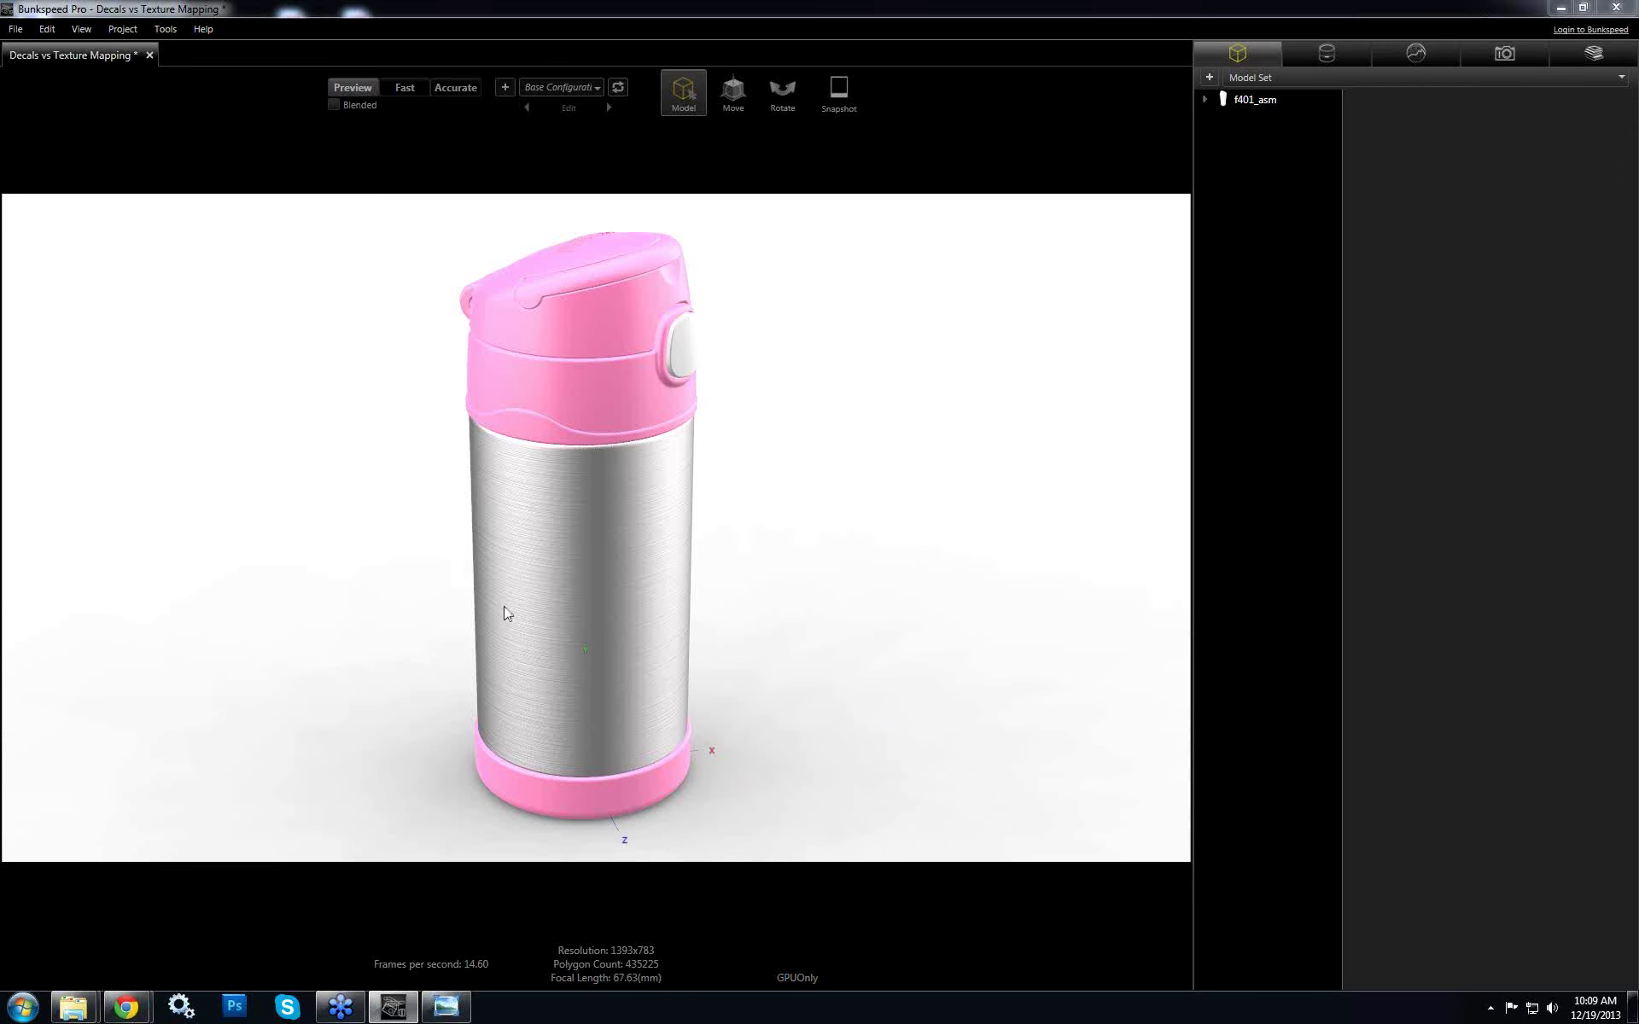
Open the Materials library, inspect the cap's pink Molded PP material, and check the Camera settings
drag(606, 607, 785, 495)
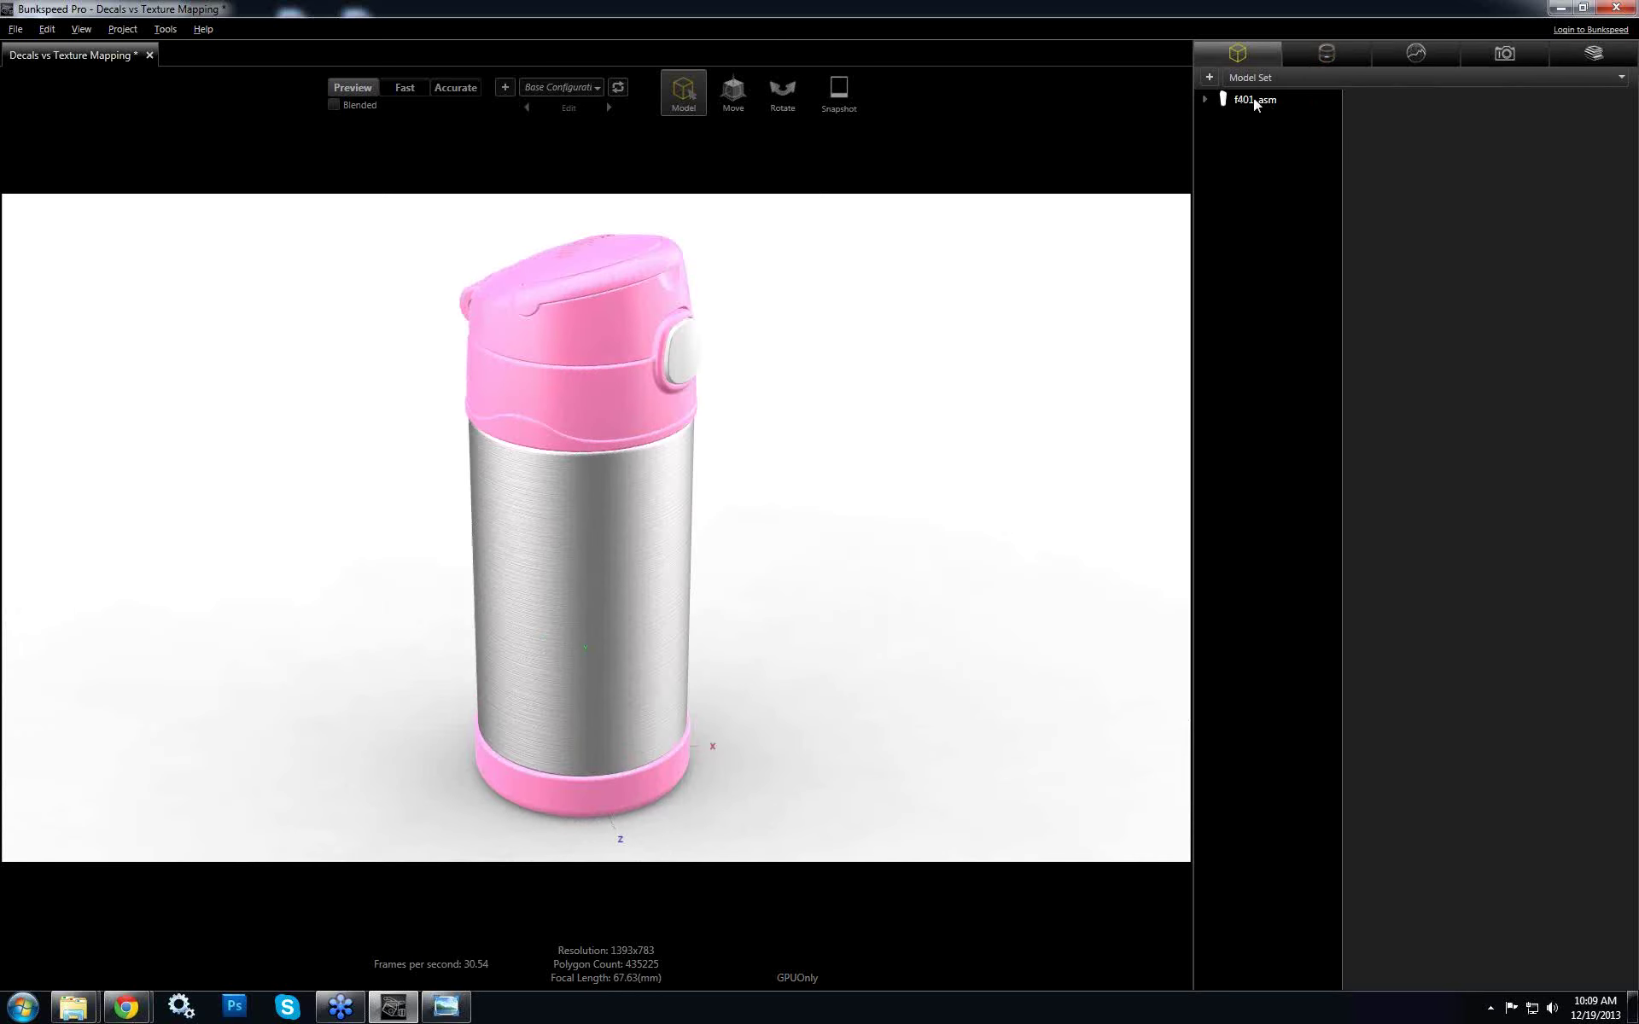
click(1325, 53)
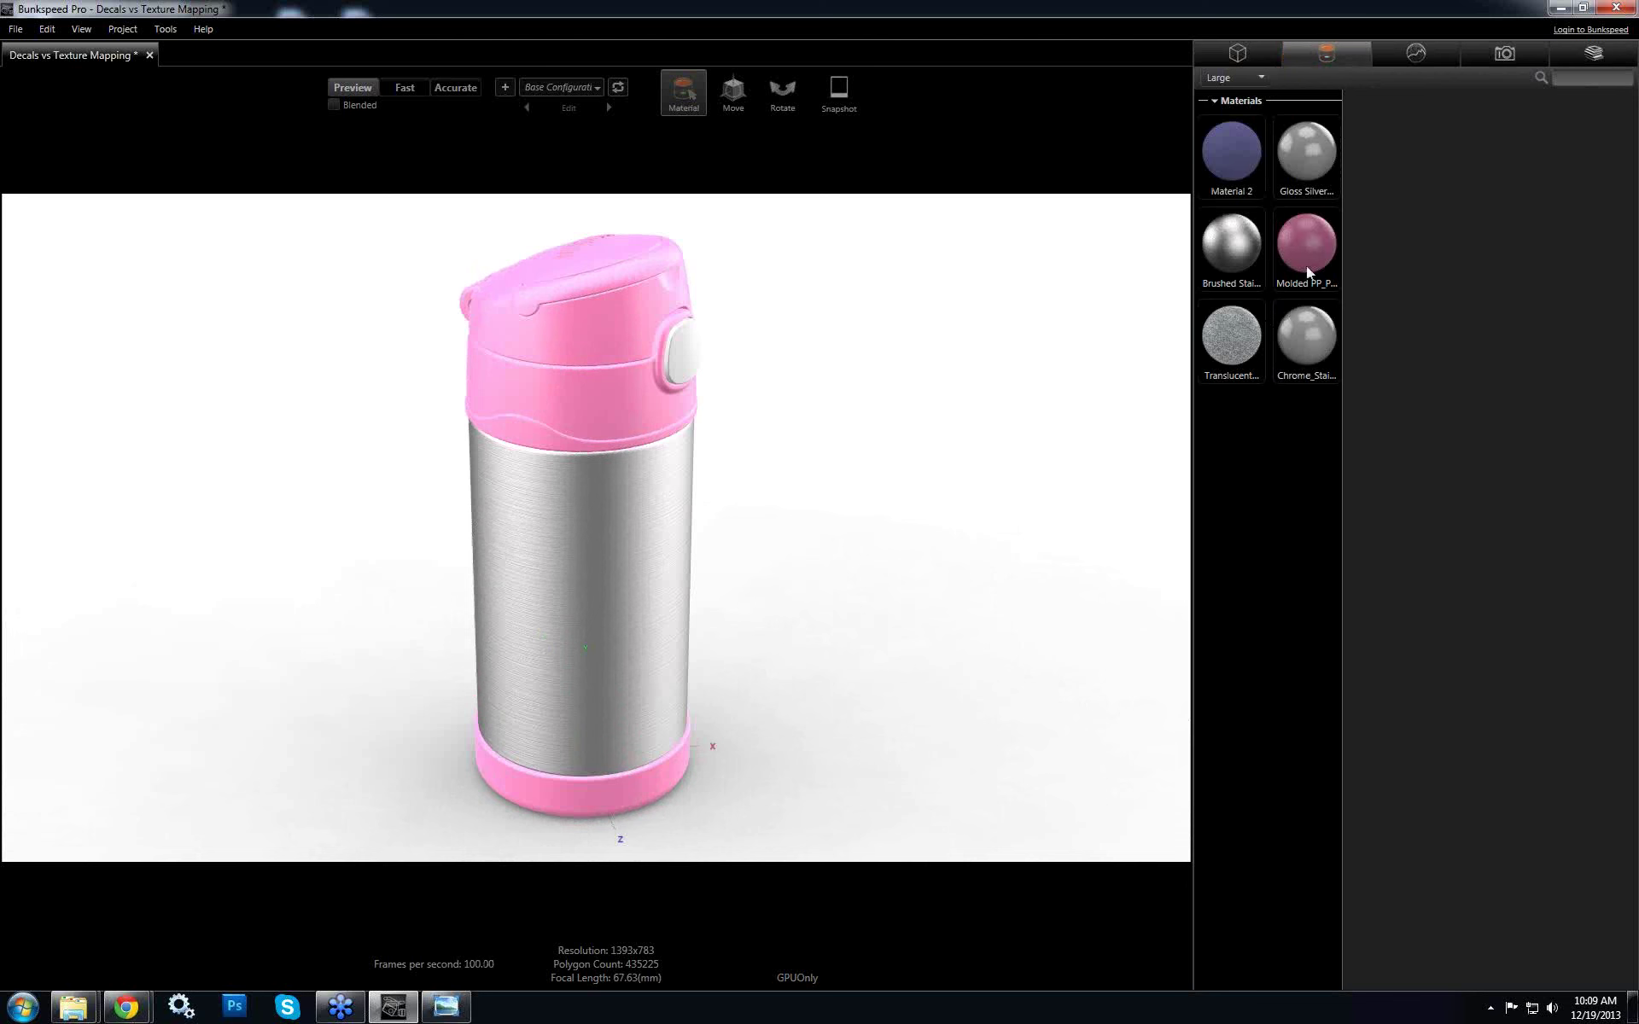
click(611, 346)
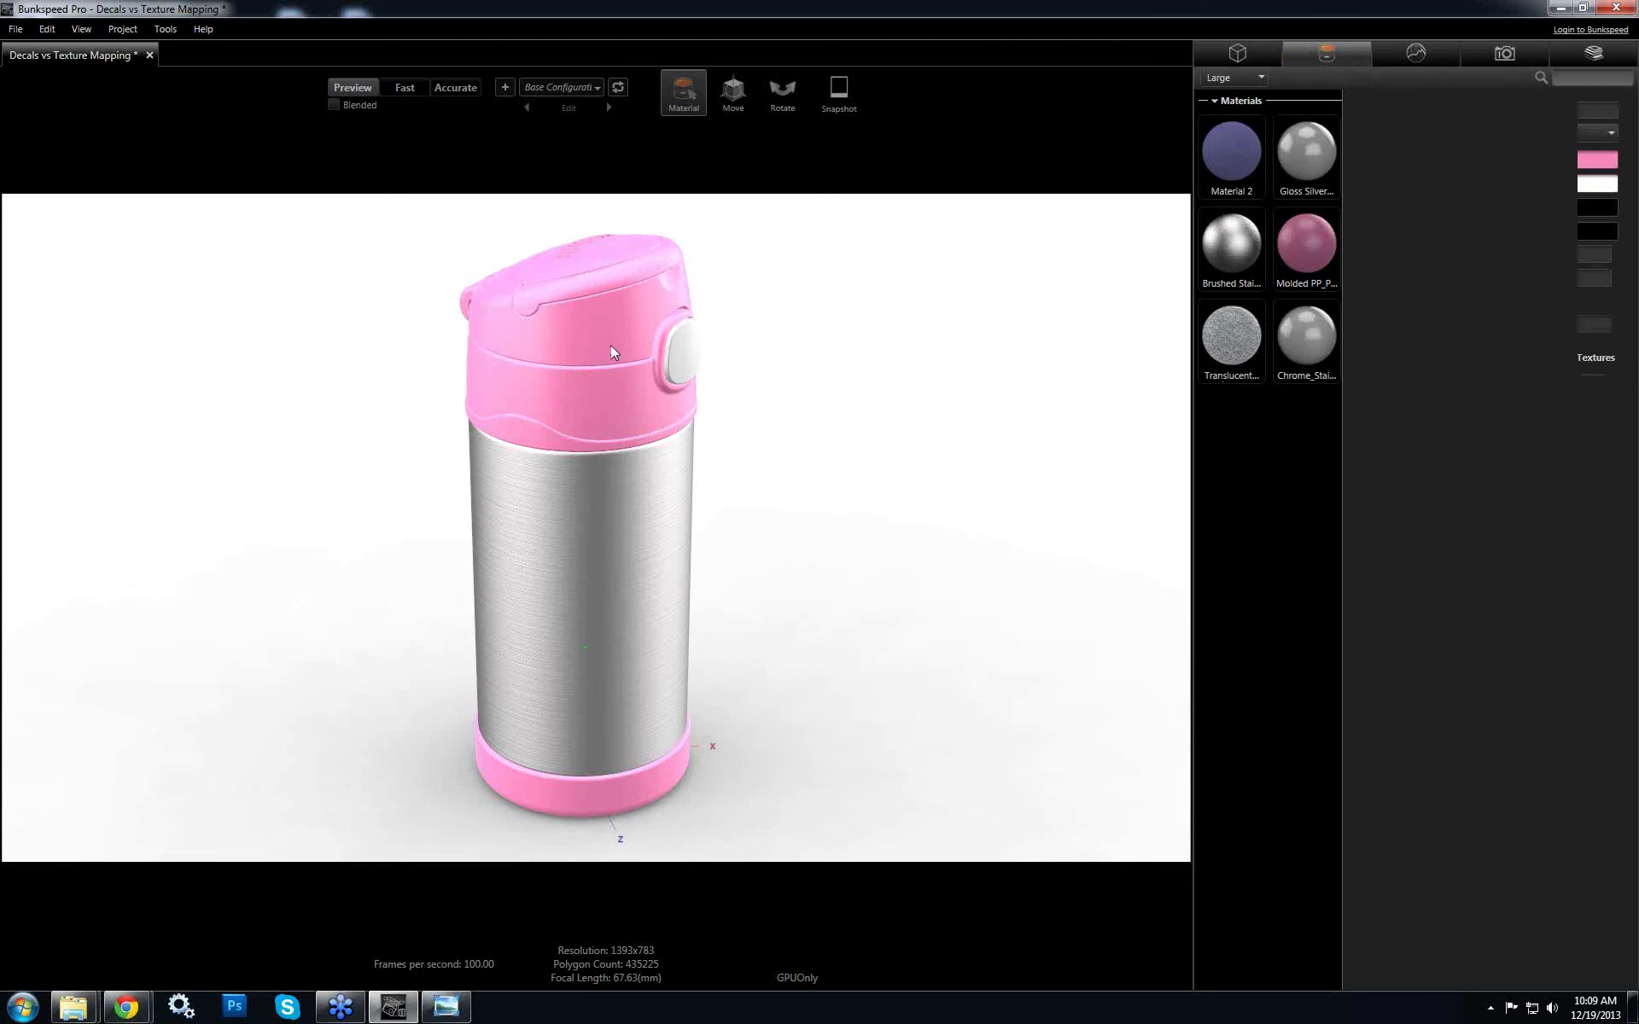
click(848, 412)
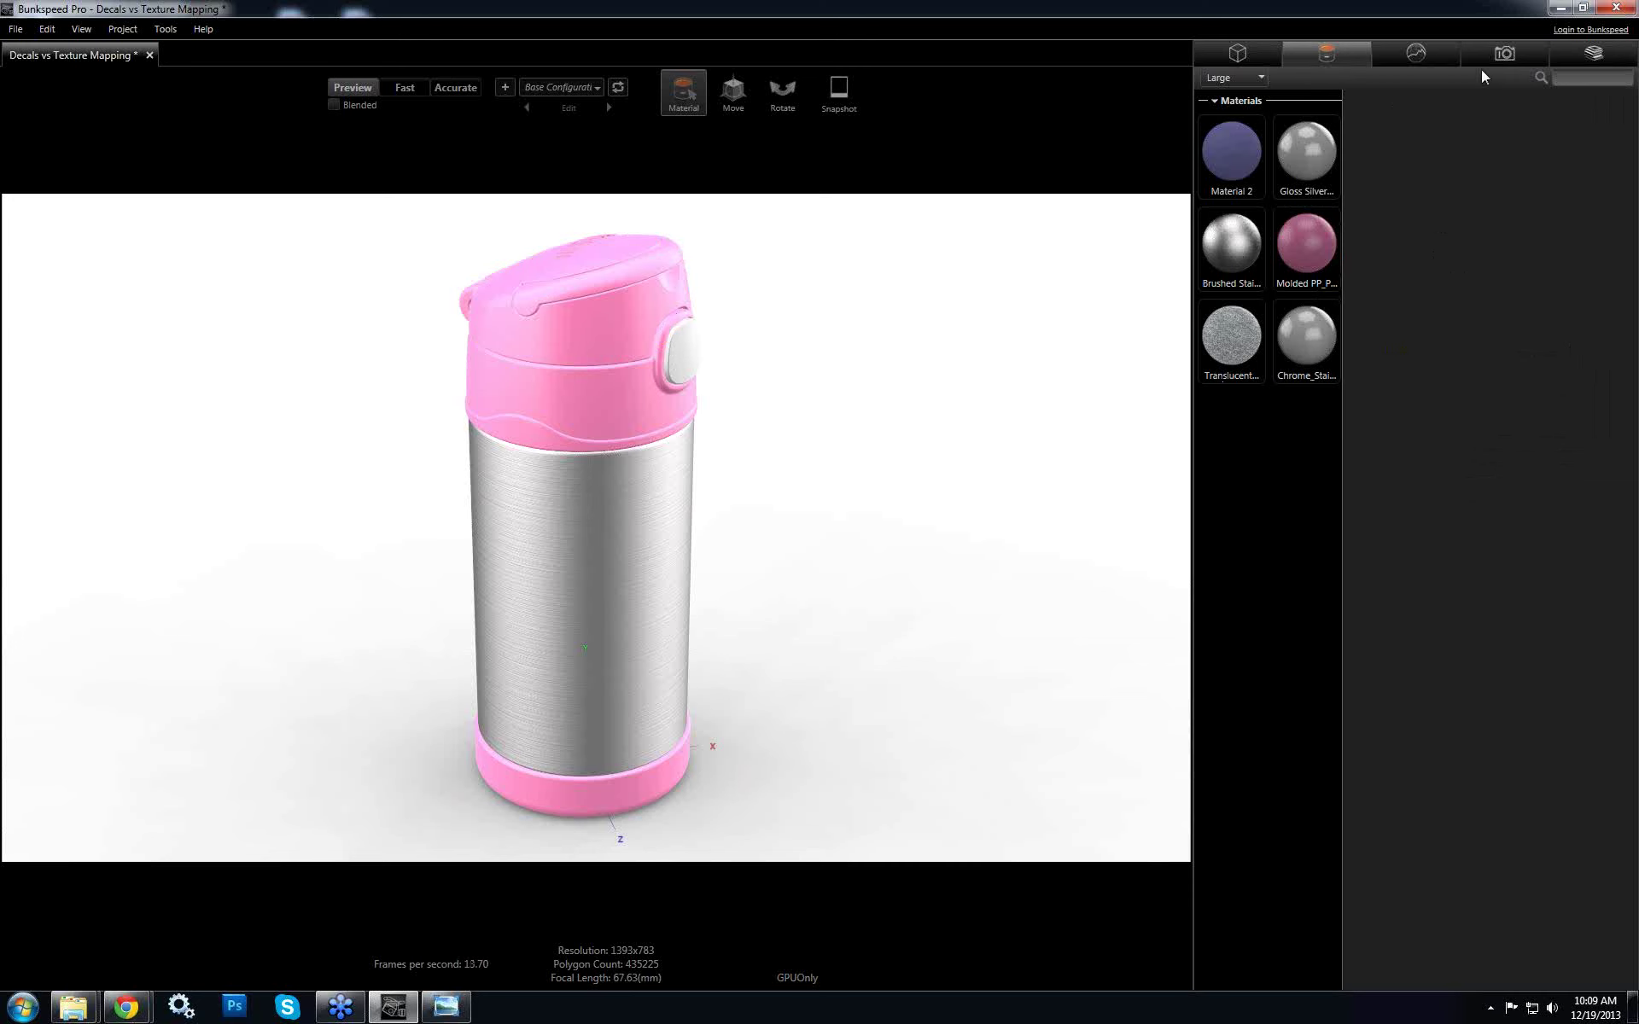
click(1504, 55)
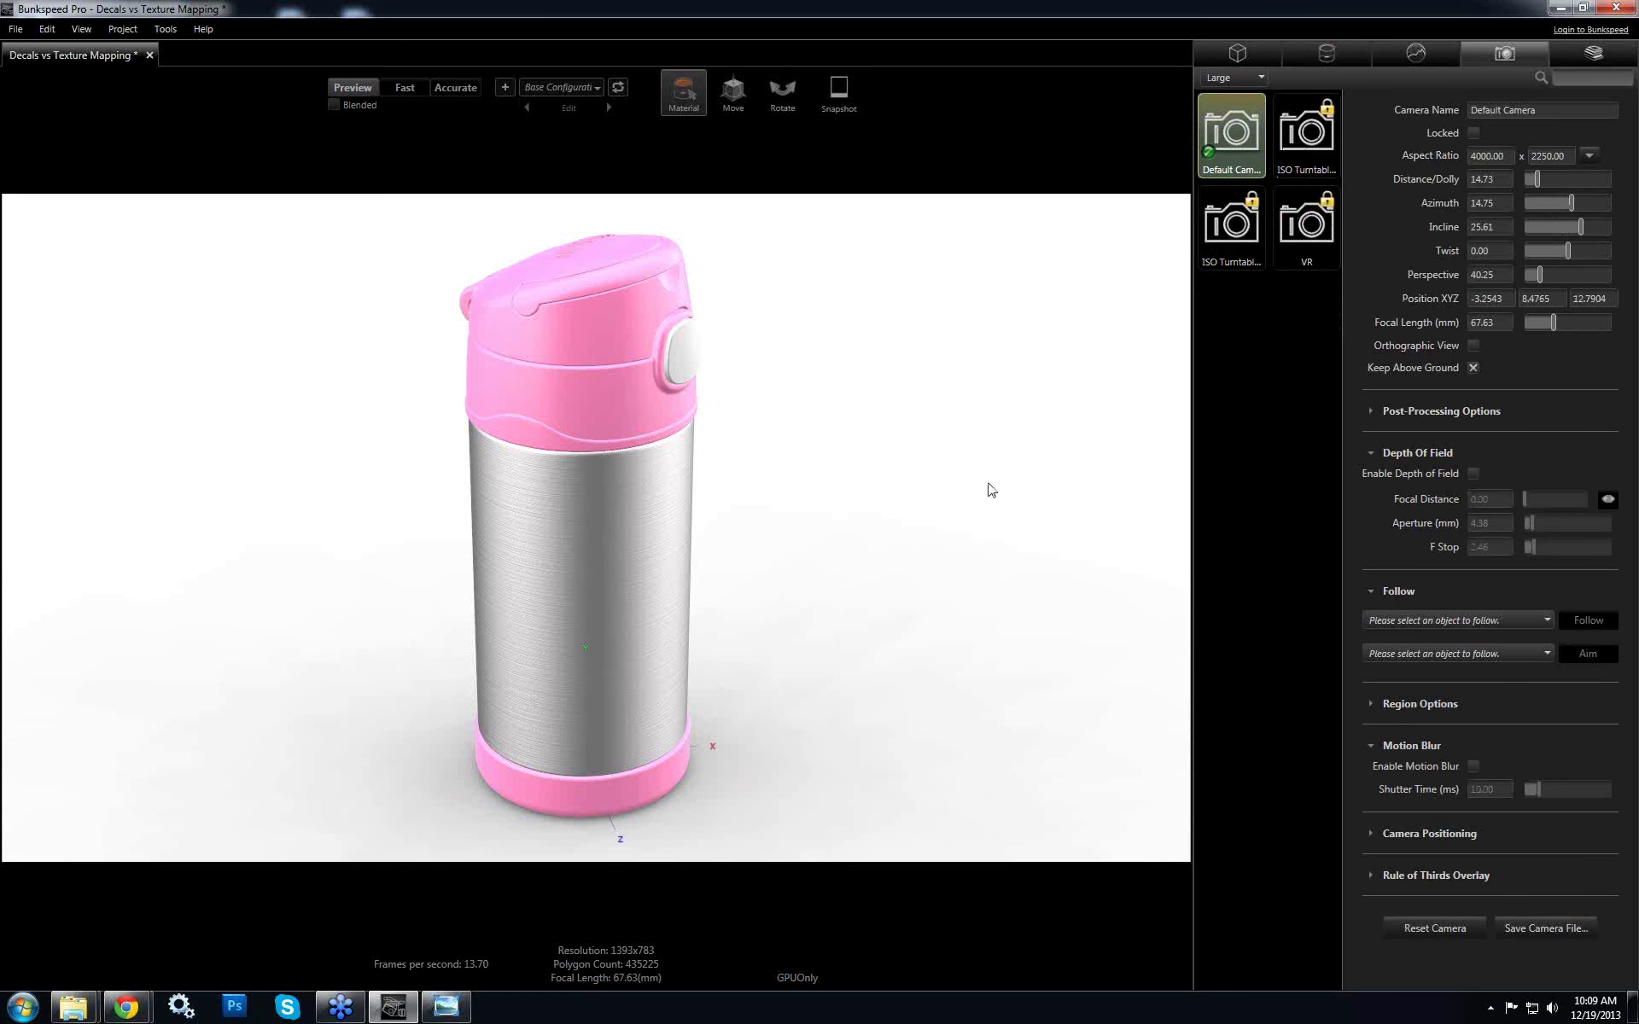
click(1324, 54)
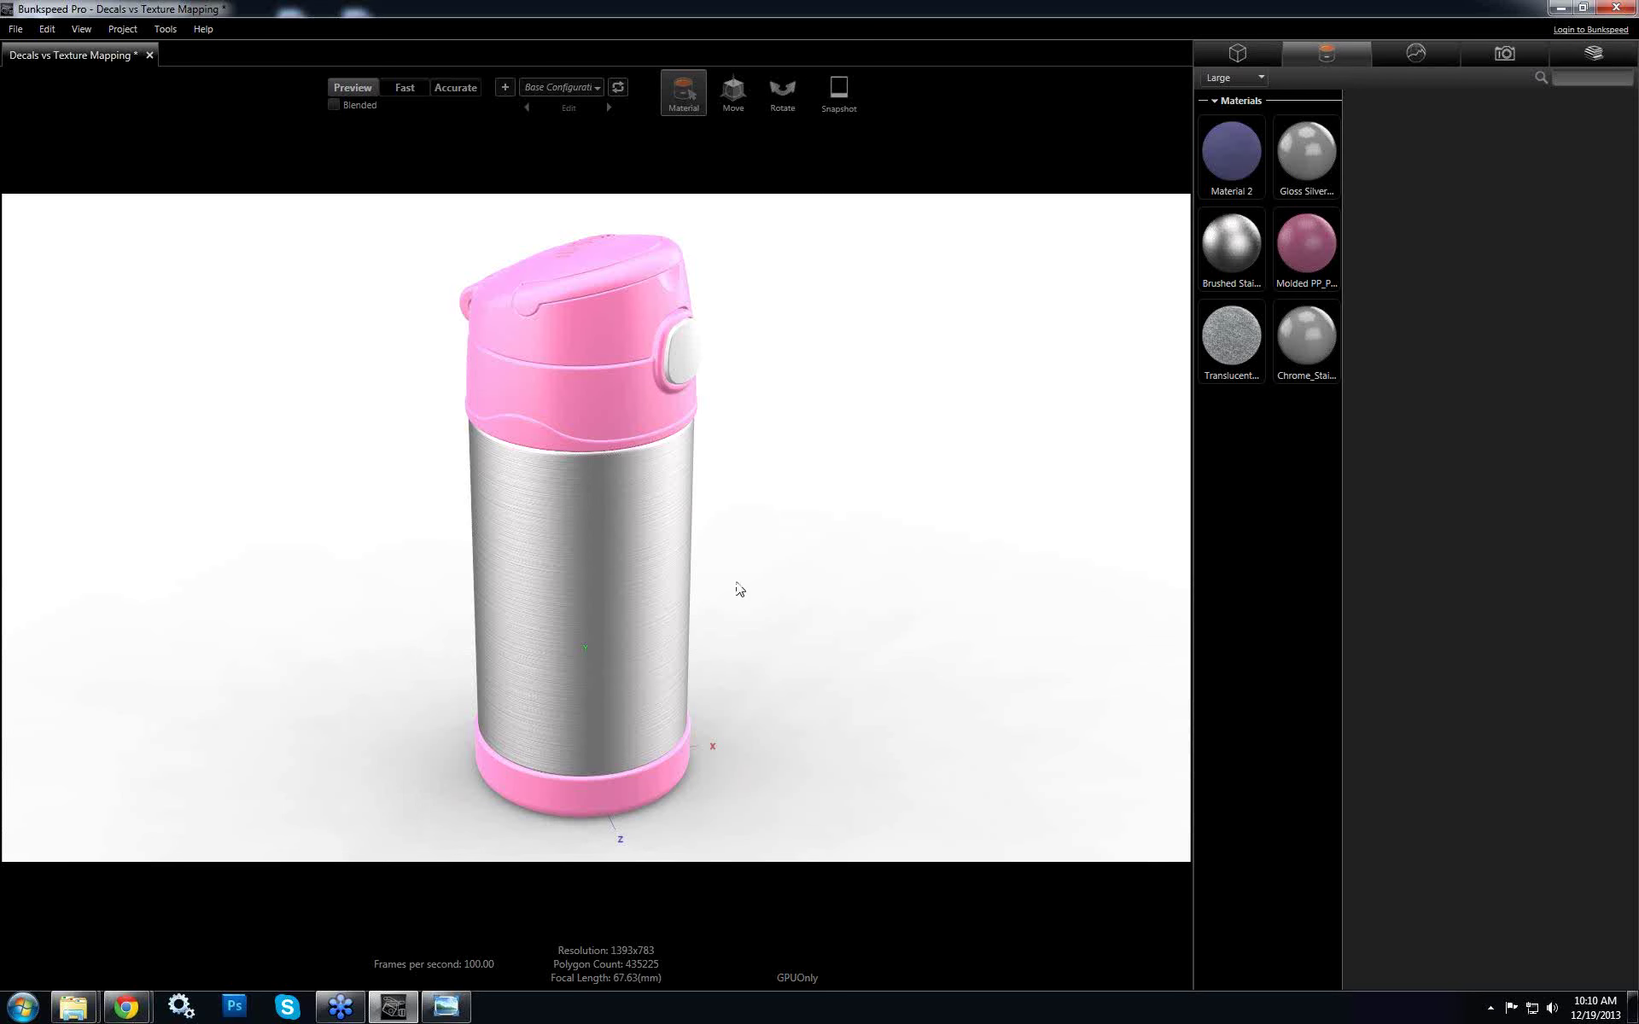
Orbit the bottle to a three-quarter view with the lid button facing the viewer
drag(651, 589, 575, 439)
drag(658, 669, 555, 735)
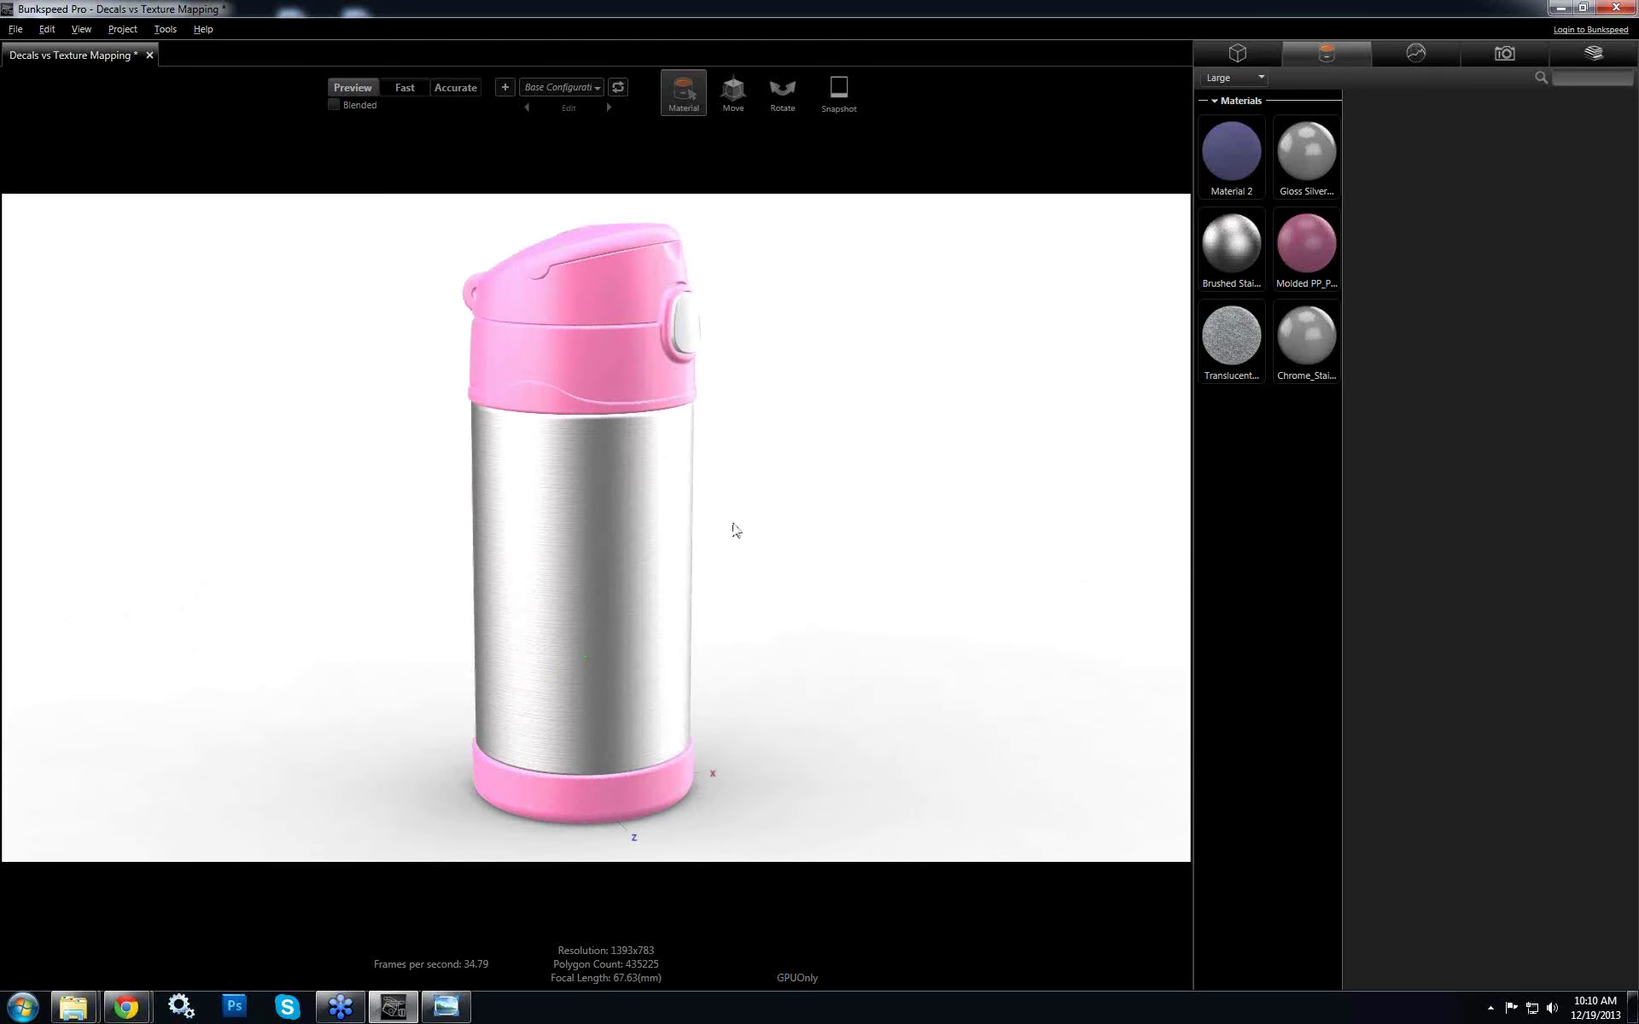
drag(723, 573, 651, 432)
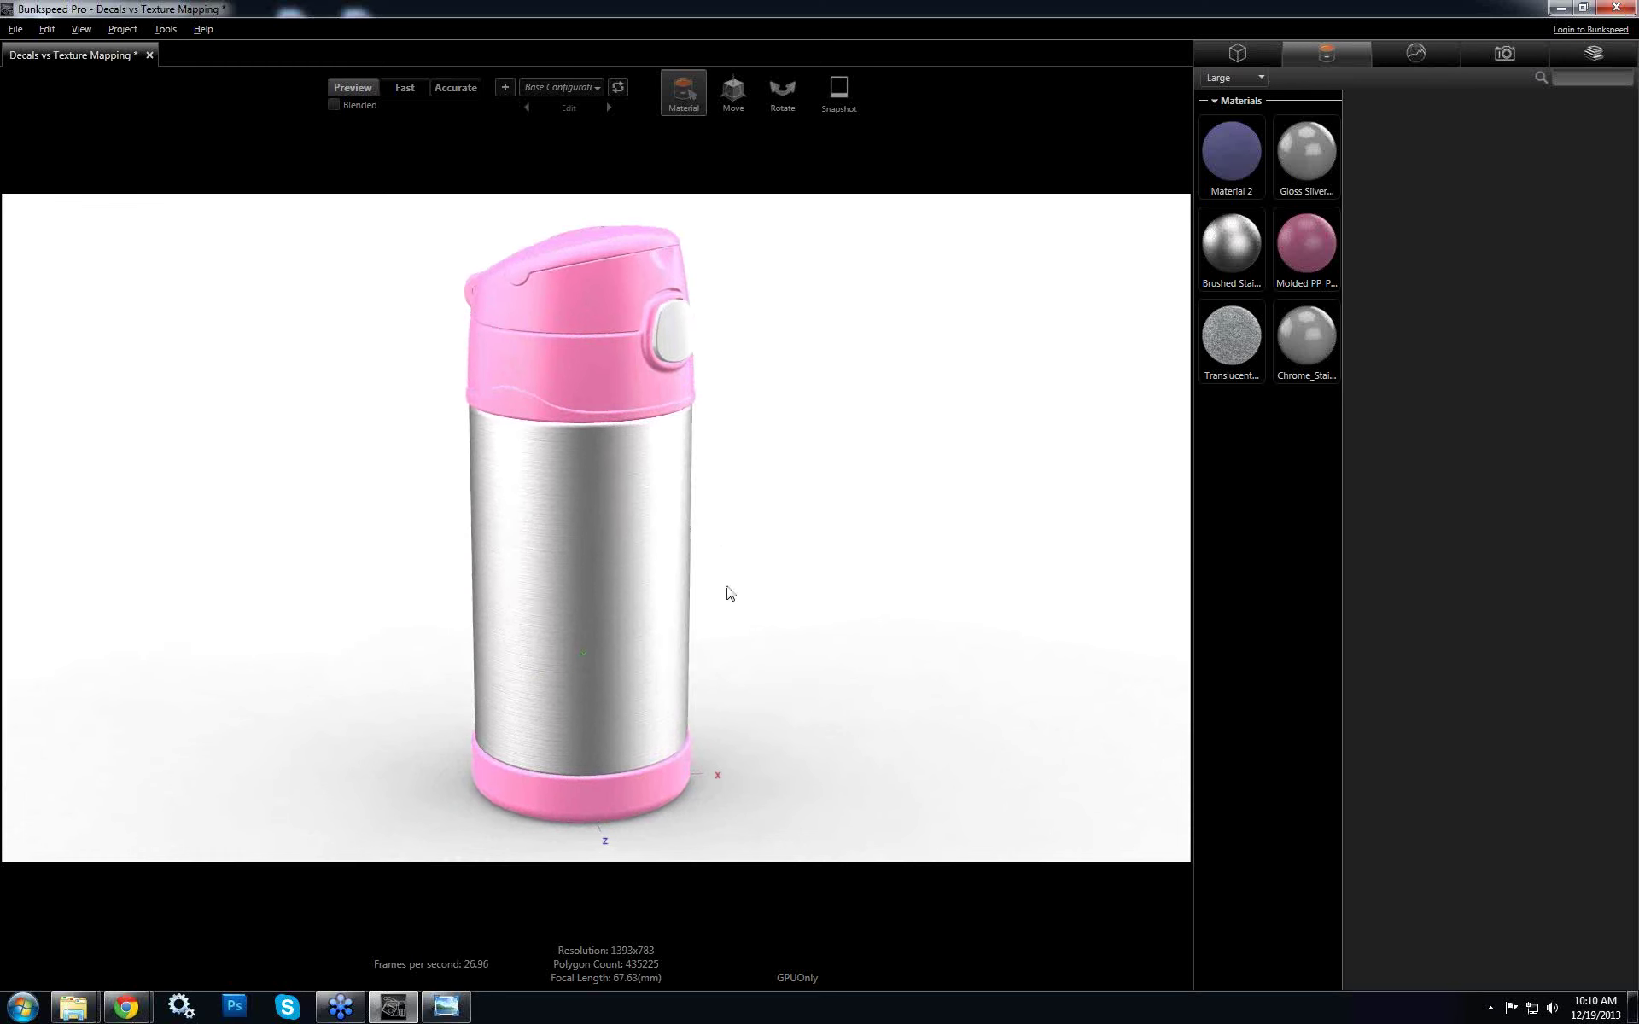
Bring up the Materials panel's context menu showing the New Decal option
right_click(1264, 462)
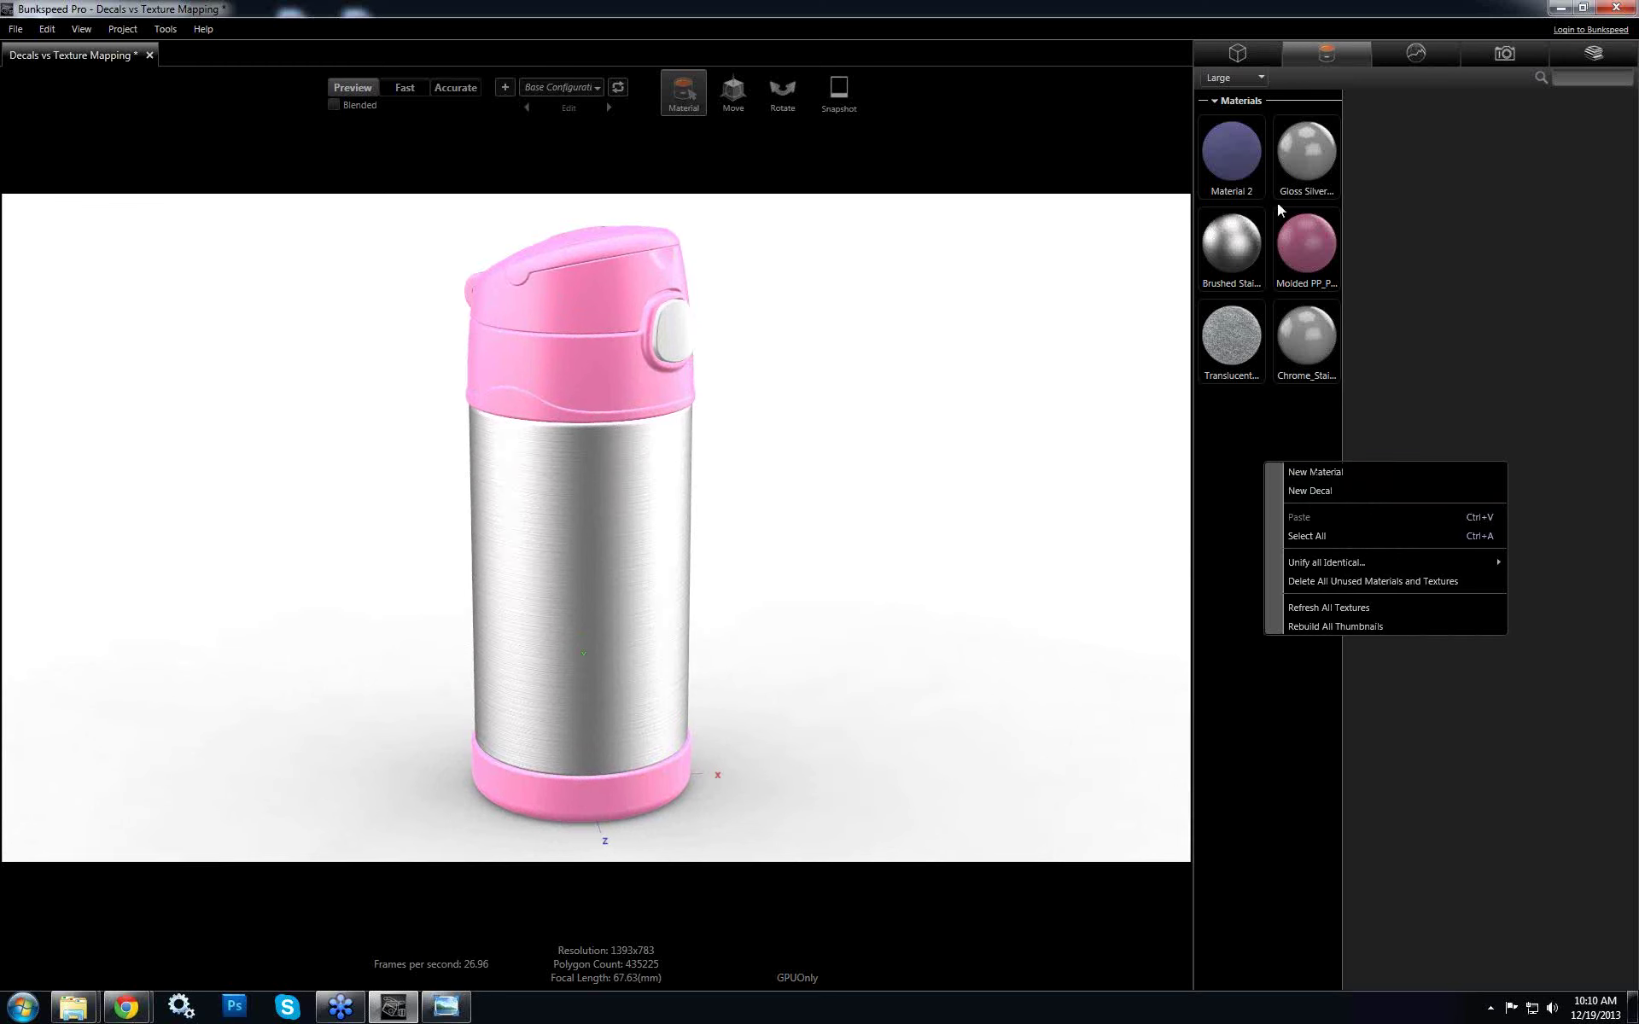
click(1265, 444)
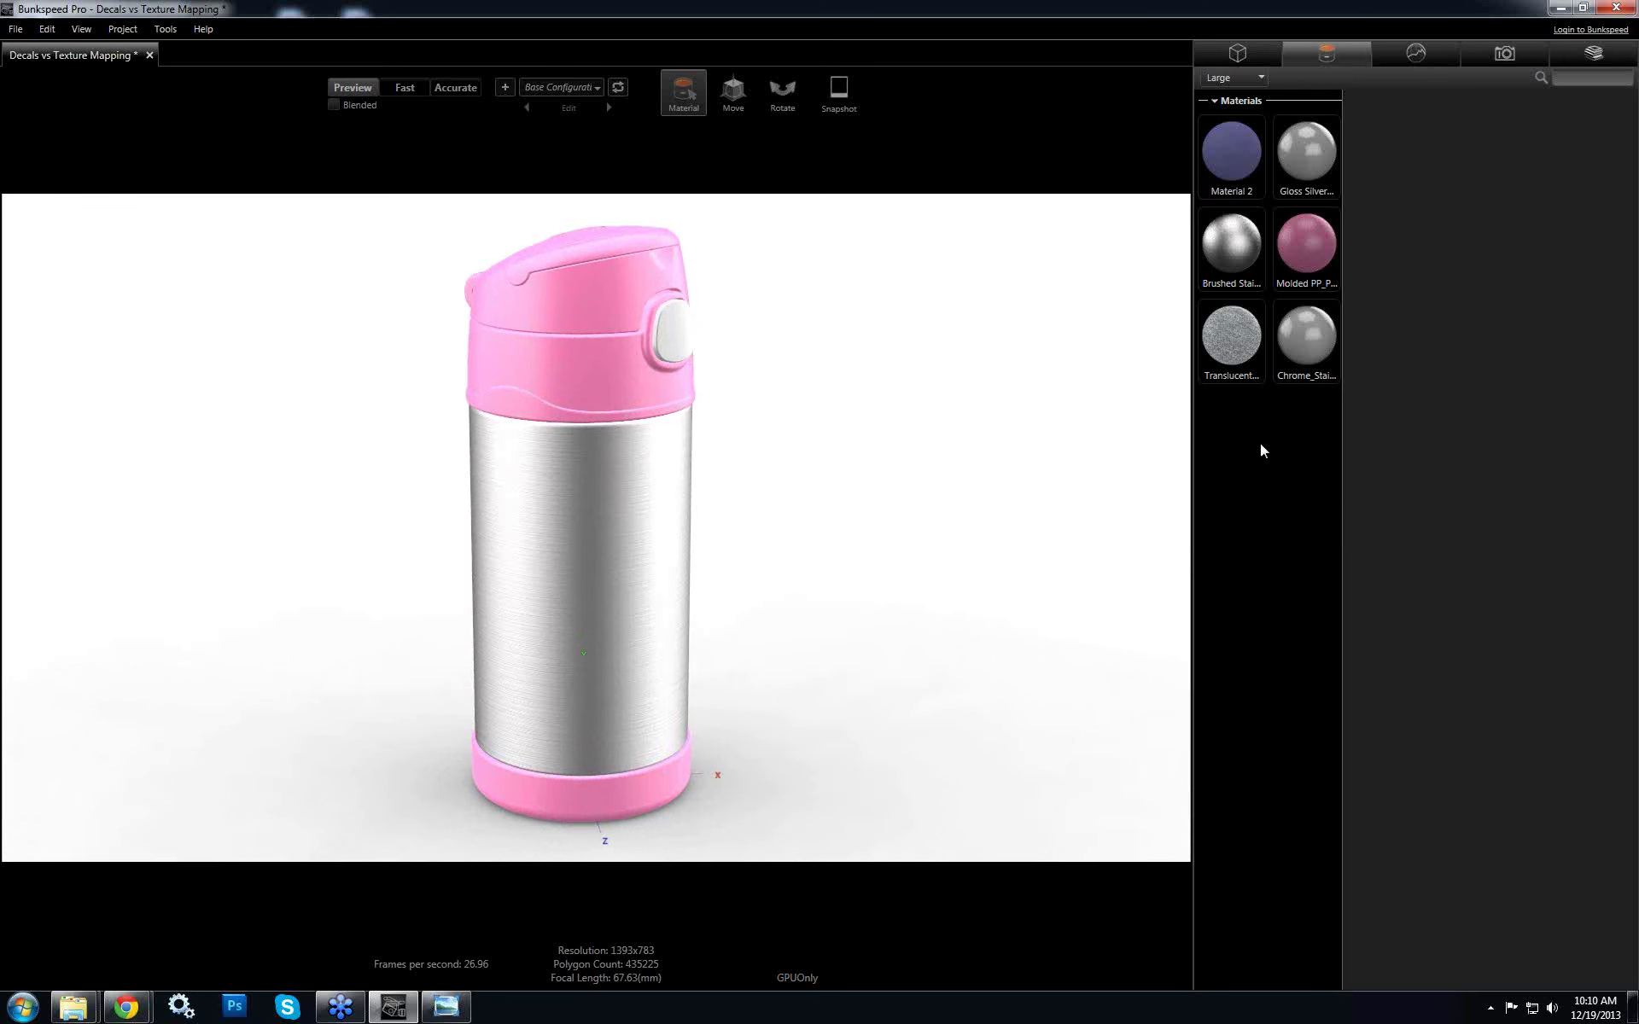
right_click(1260, 443)
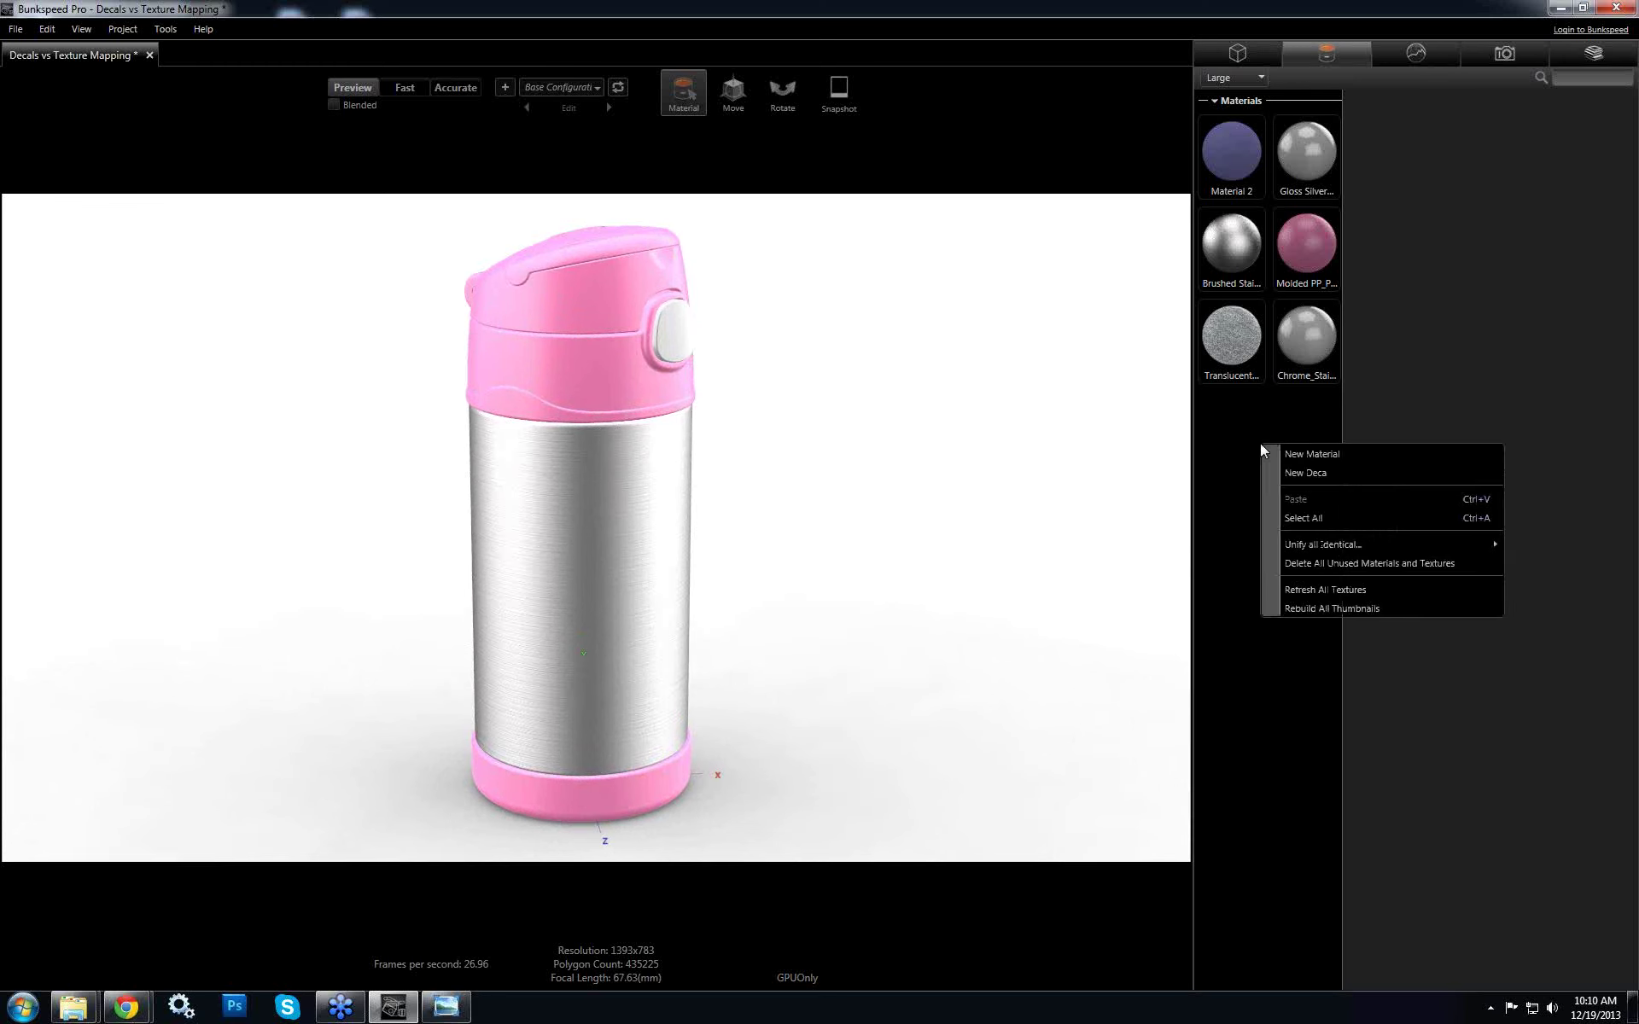
Start a New Decal, find F4013OW_Owl_Decal.png in the webinar's Decal folder, then cancel the import
click(1318, 474)
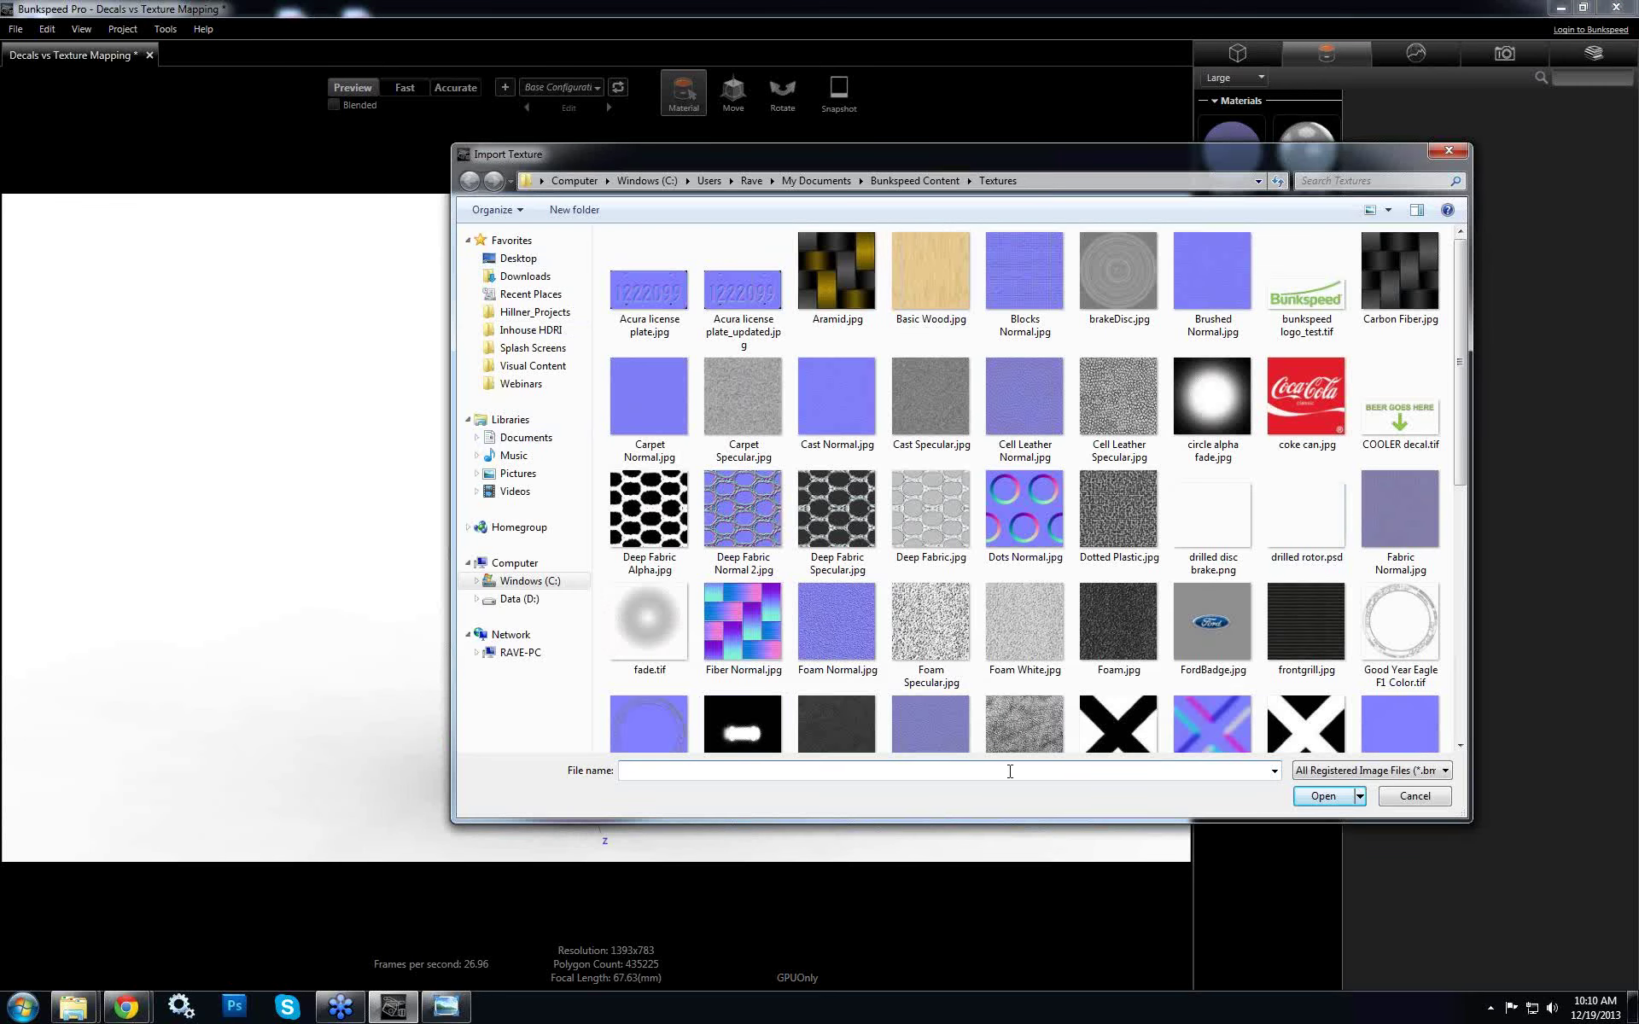
click(538, 293)
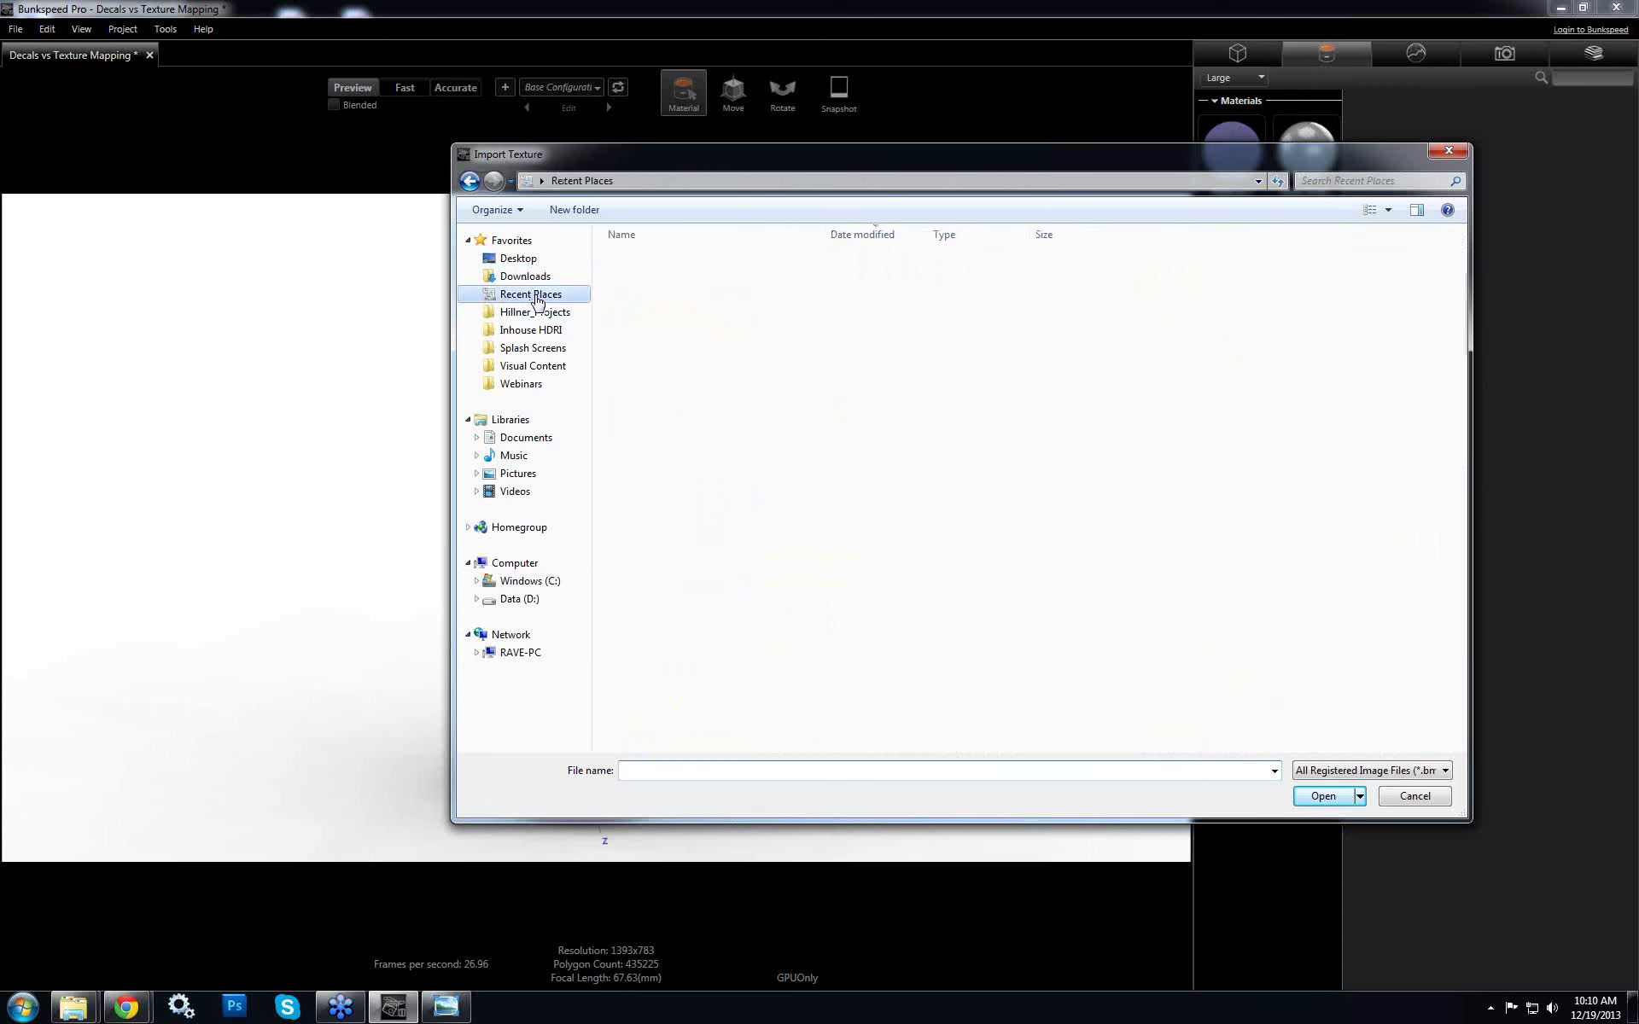
double_click(665, 300)
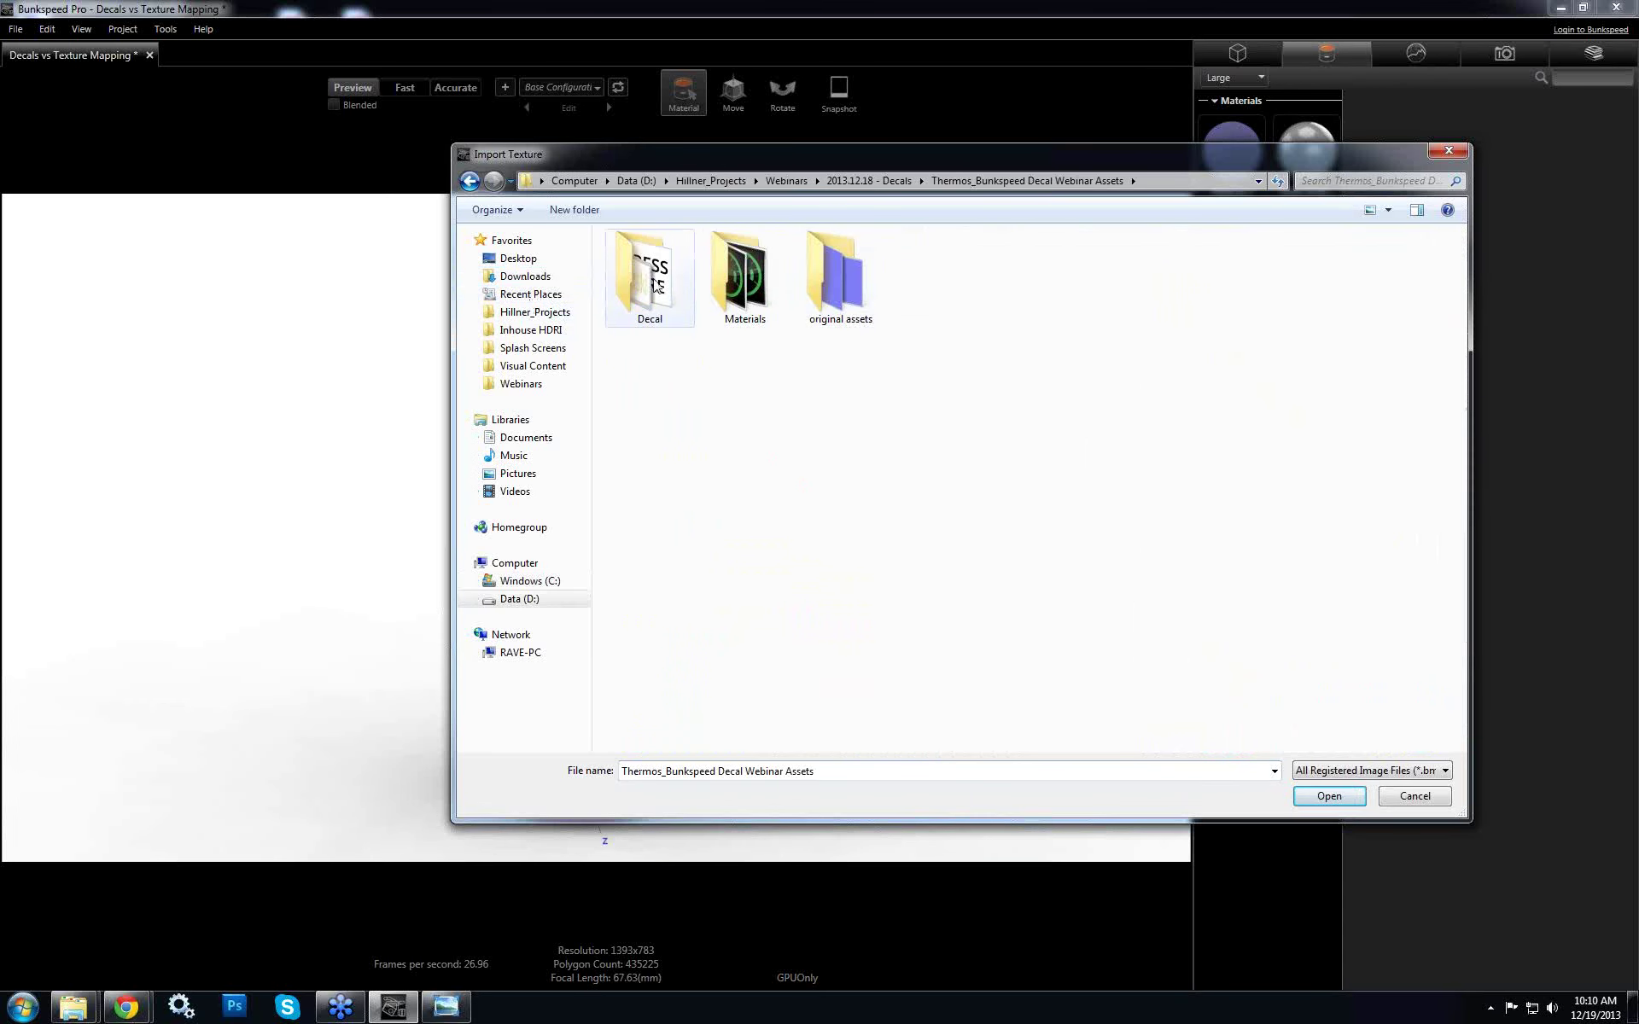
double_click(648, 293)
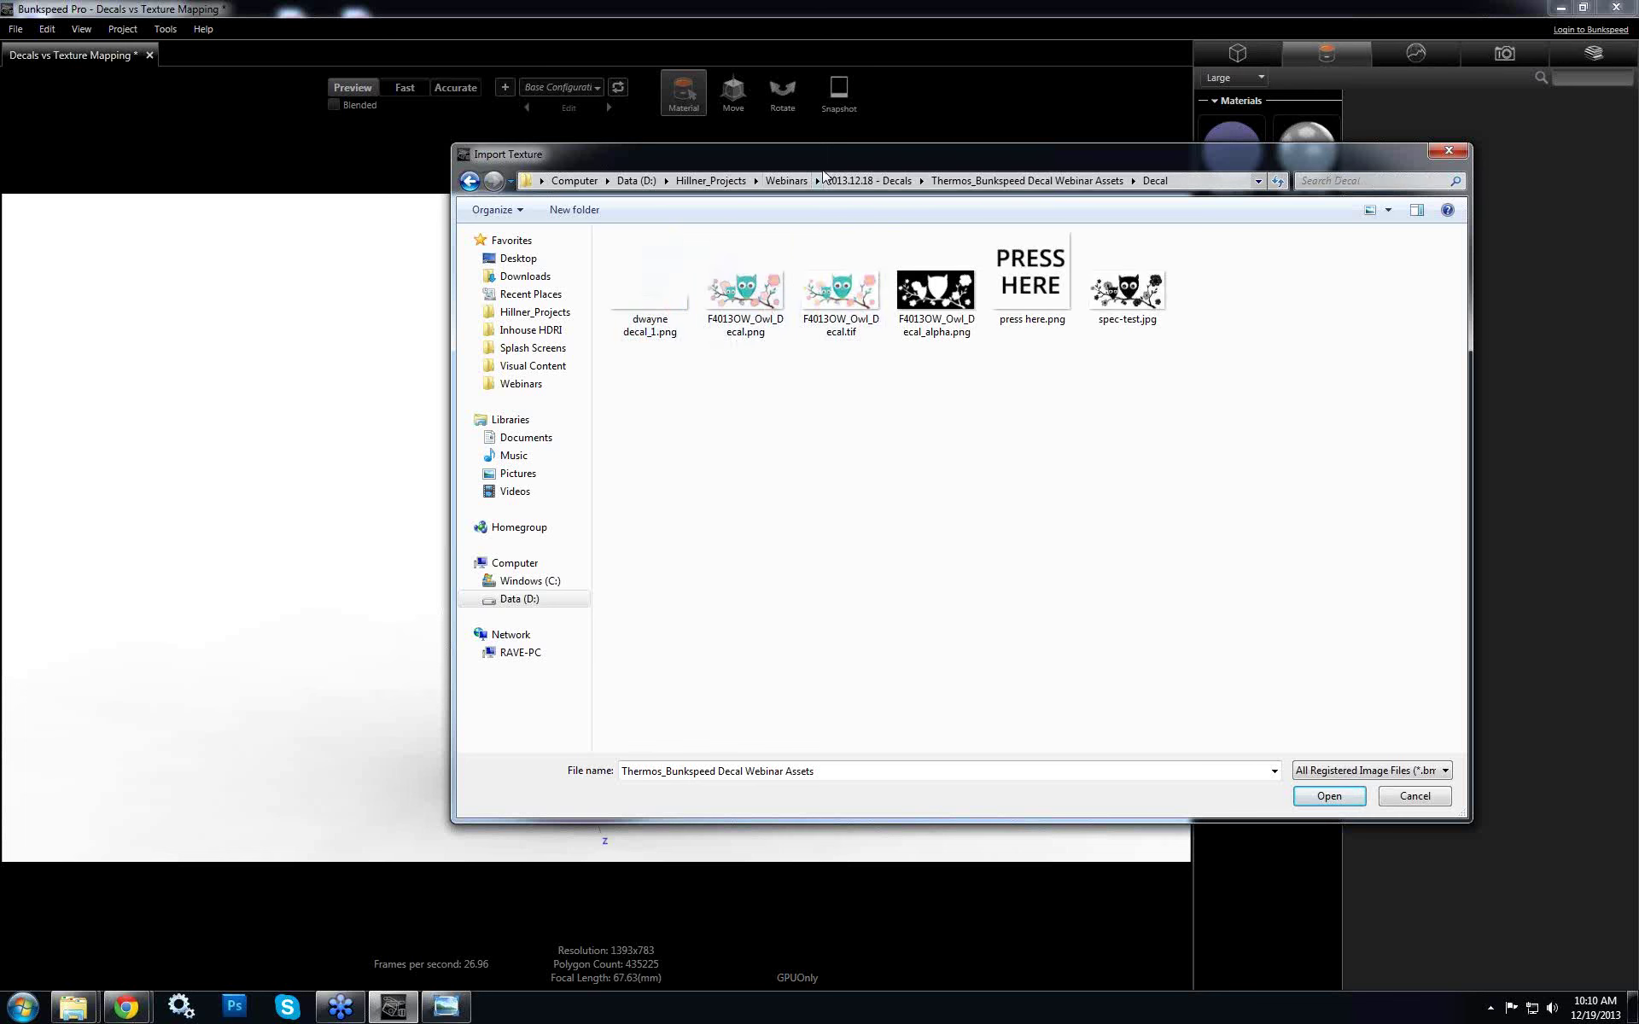
click(758, 296)
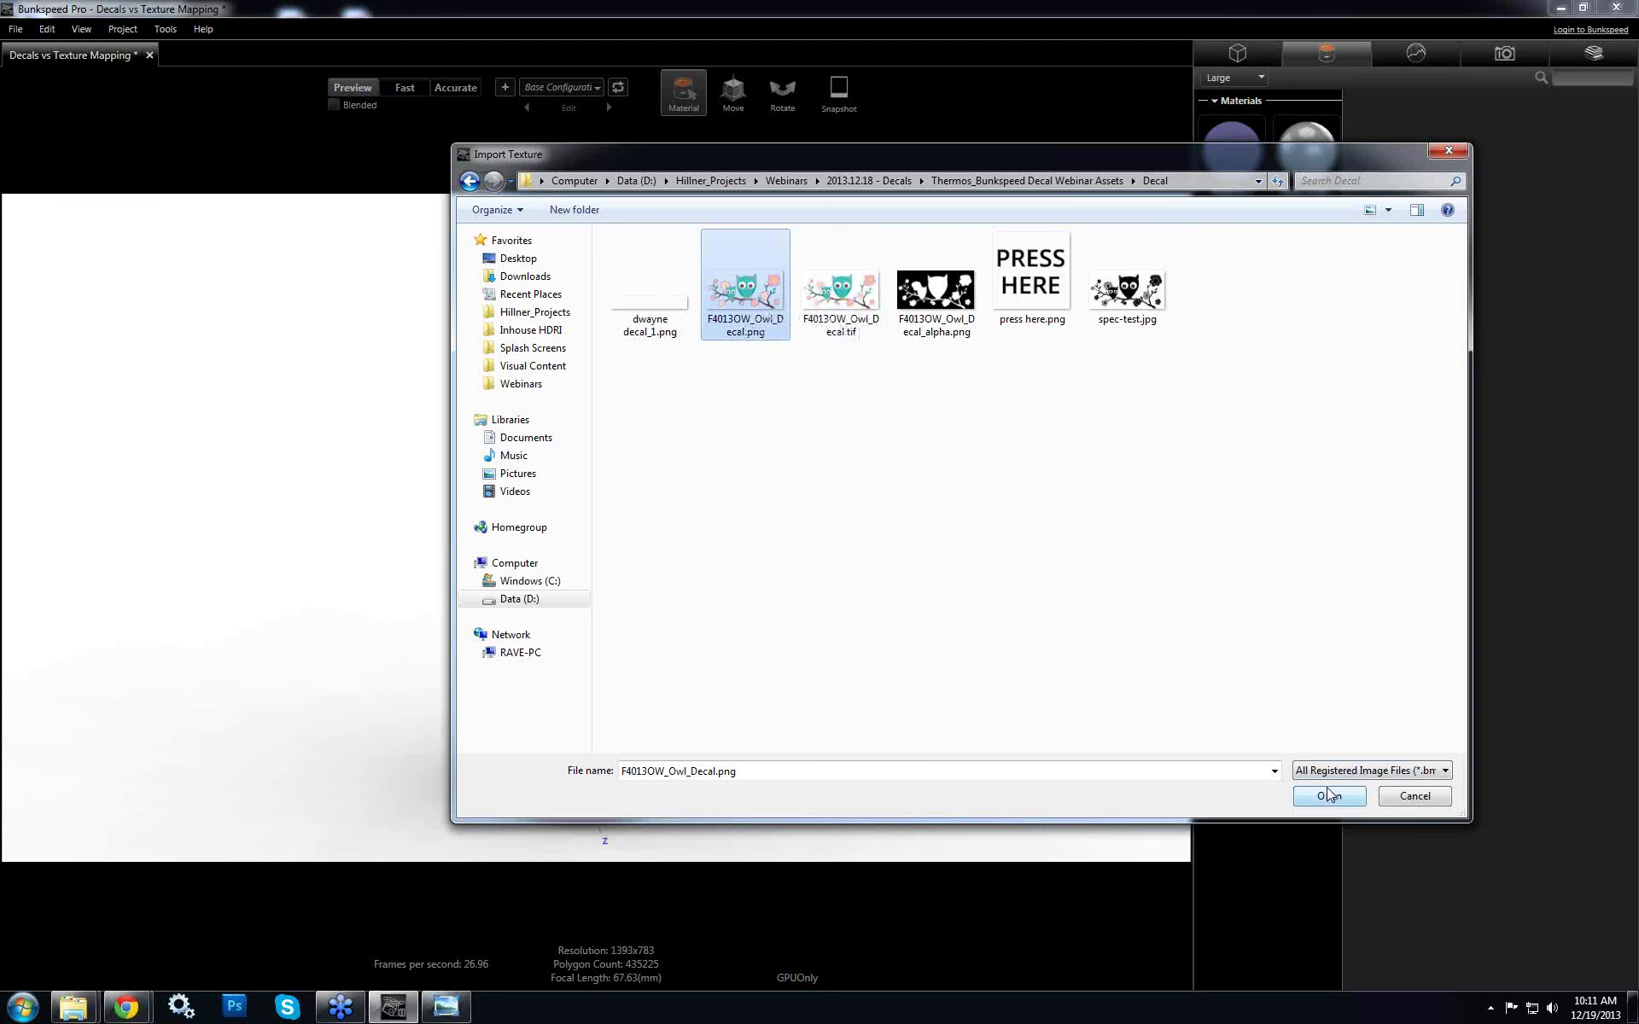
click(1069, 617)
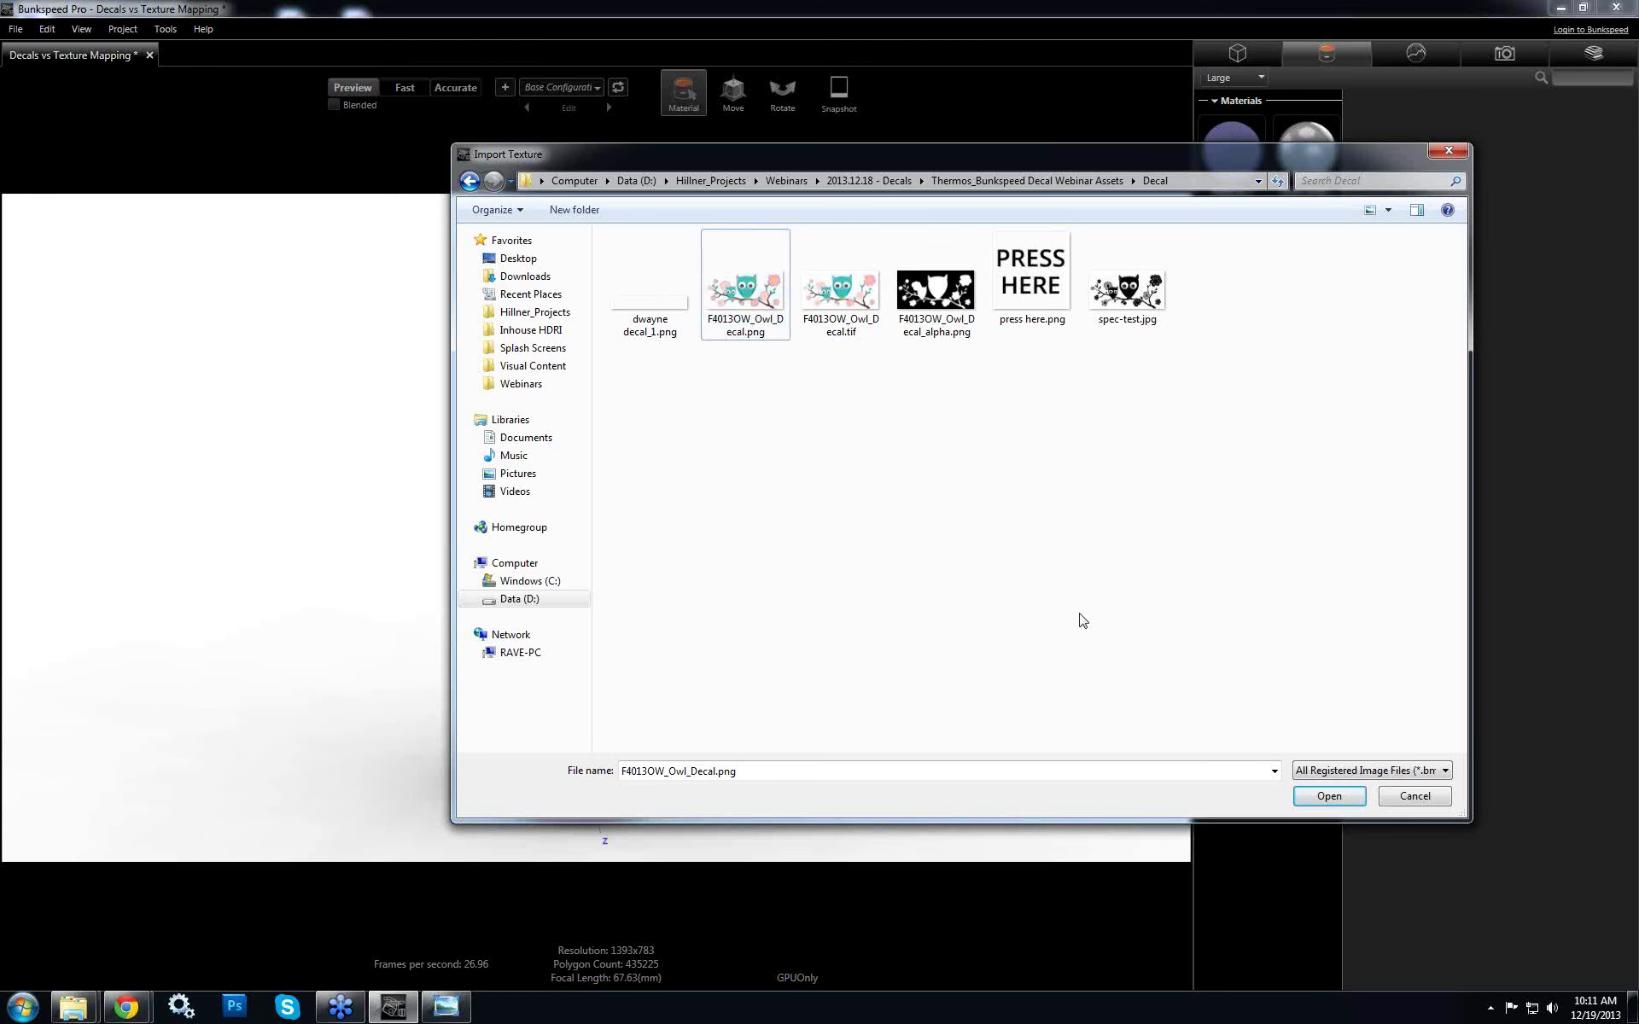
click(1419, 797)
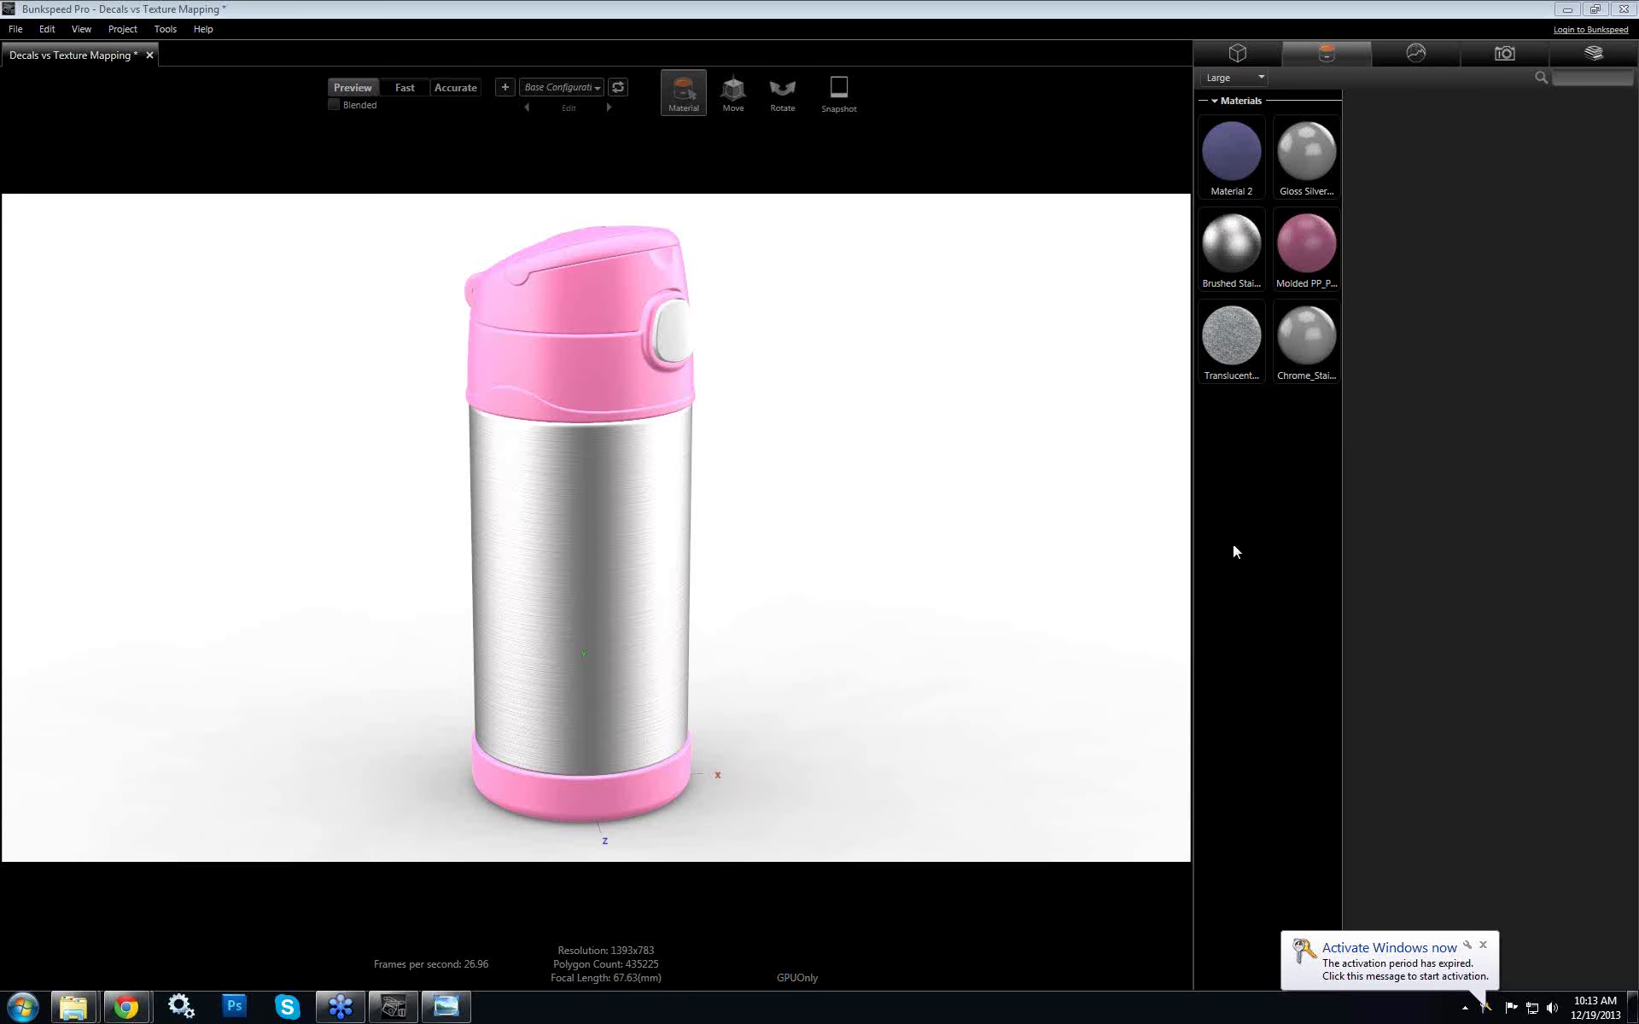
click(1483, 944)
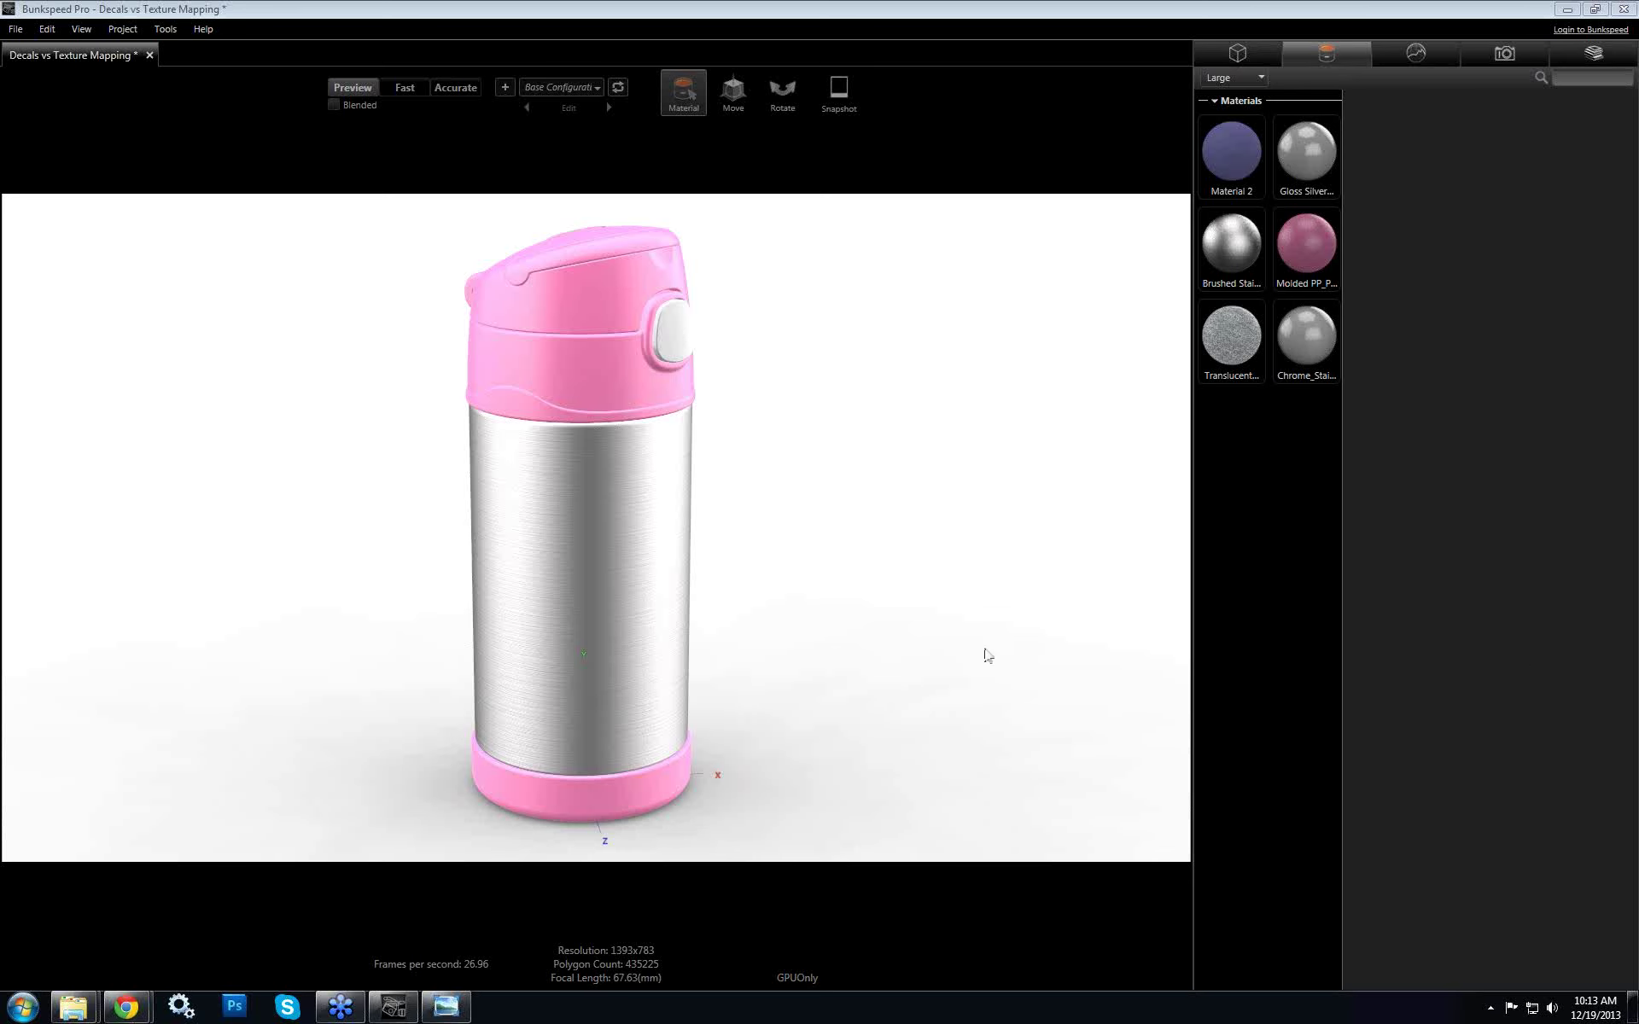
click(545, 541)
drag(545, 540, 461, 648)
drag(618, 592, 231, 446)
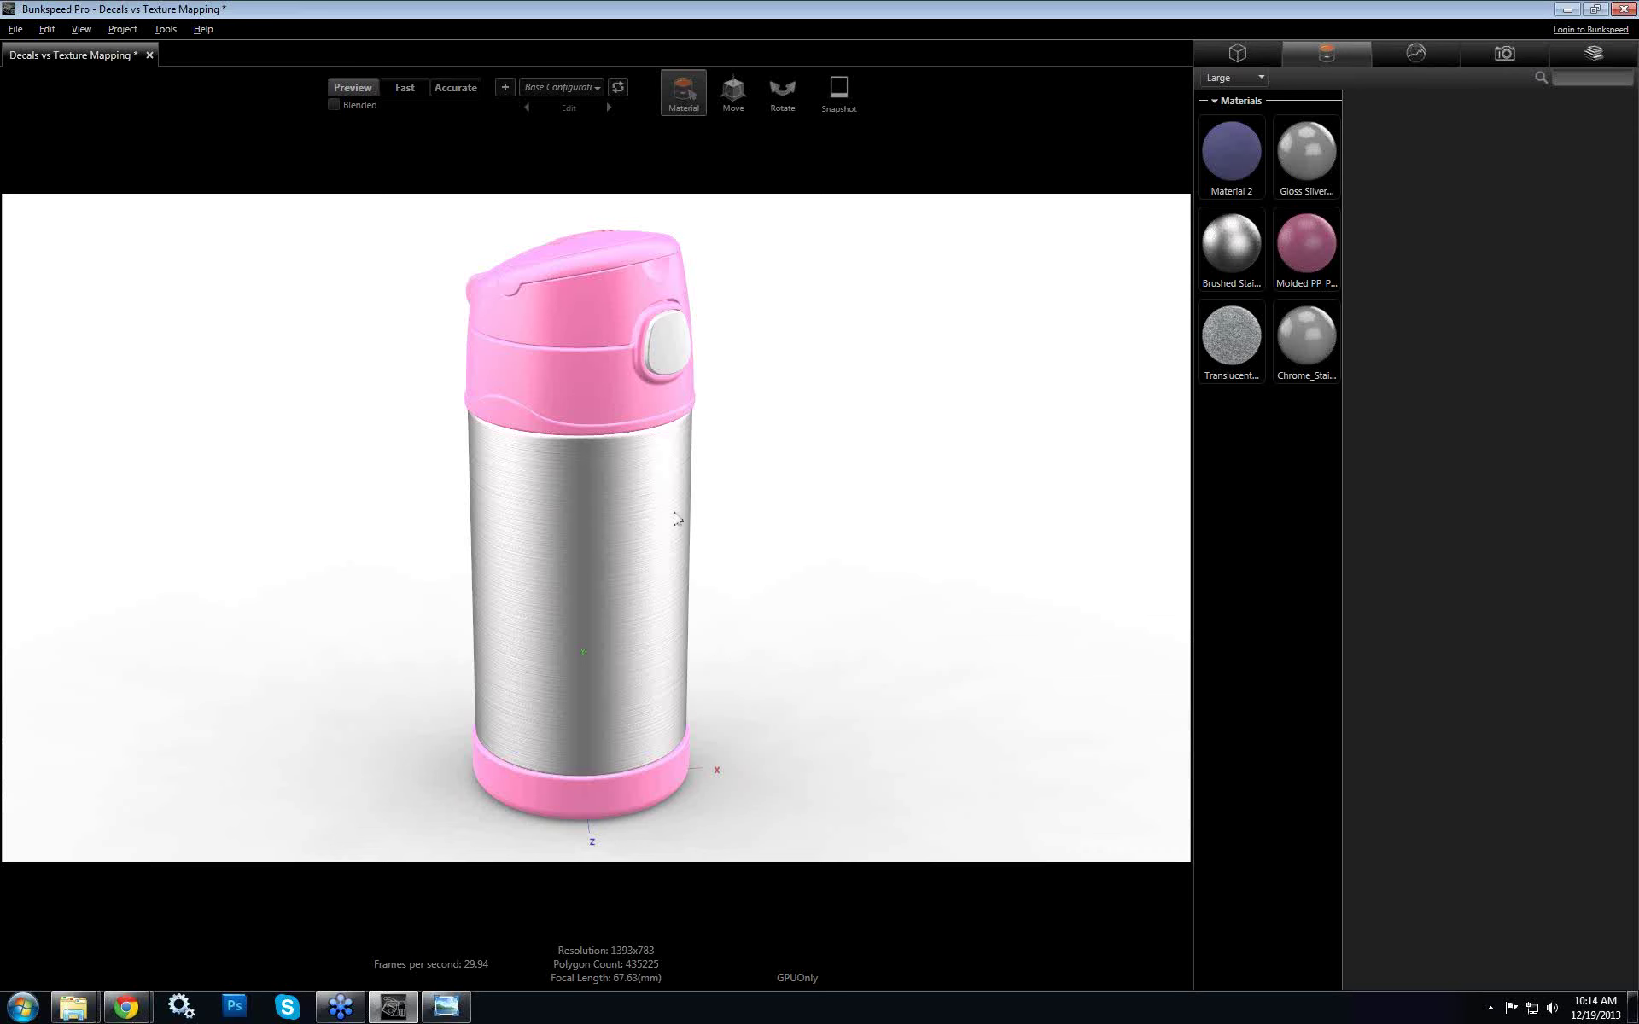
drag(738, 671, 859, 630)
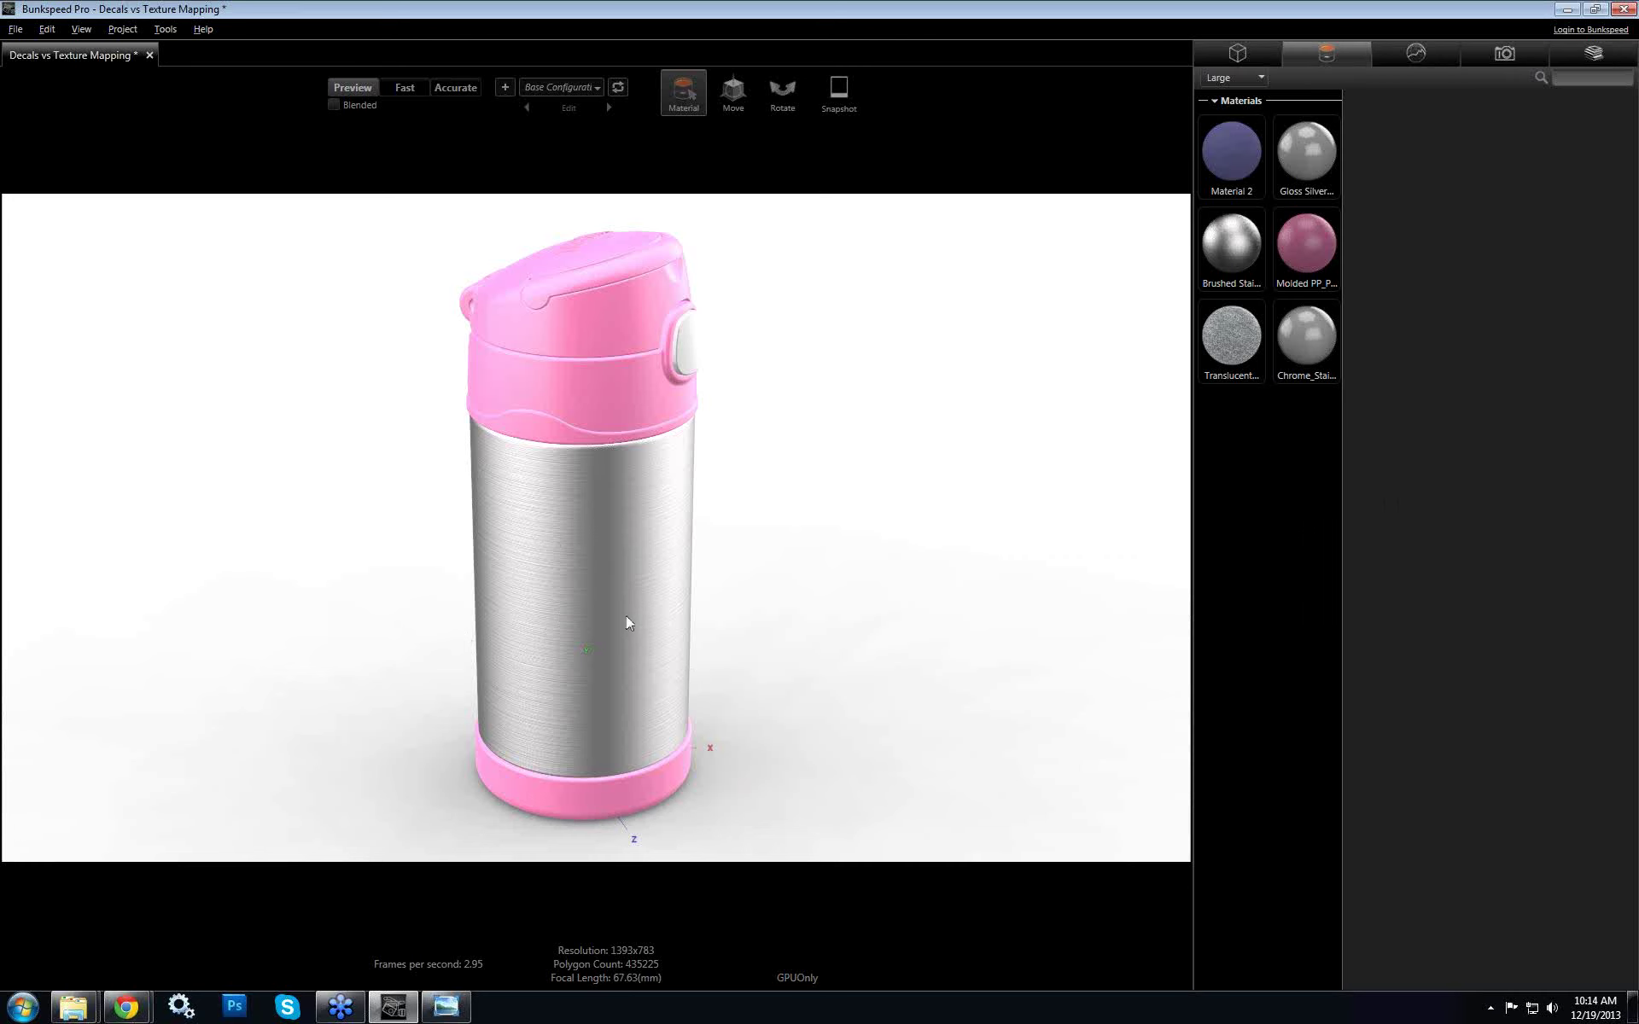
Create a new decal from F4013OW_Owl_Decal.tif in the webinar's Decal folder
right_click(1246, 474)
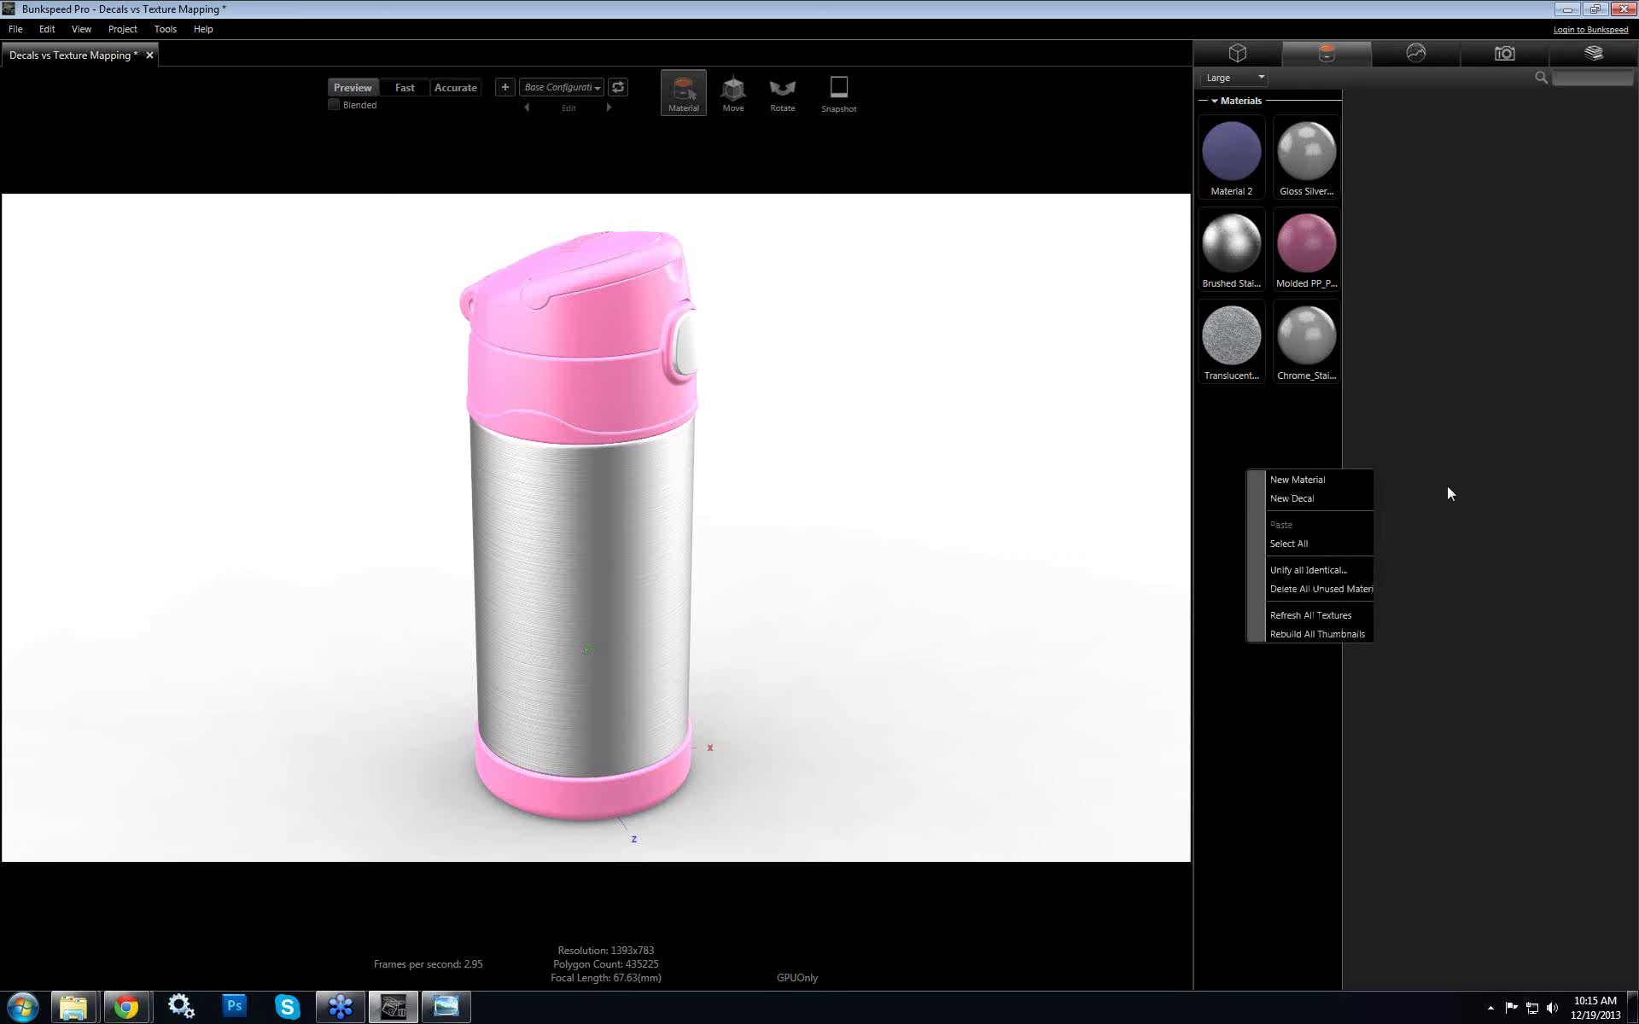
click(1303, 502)
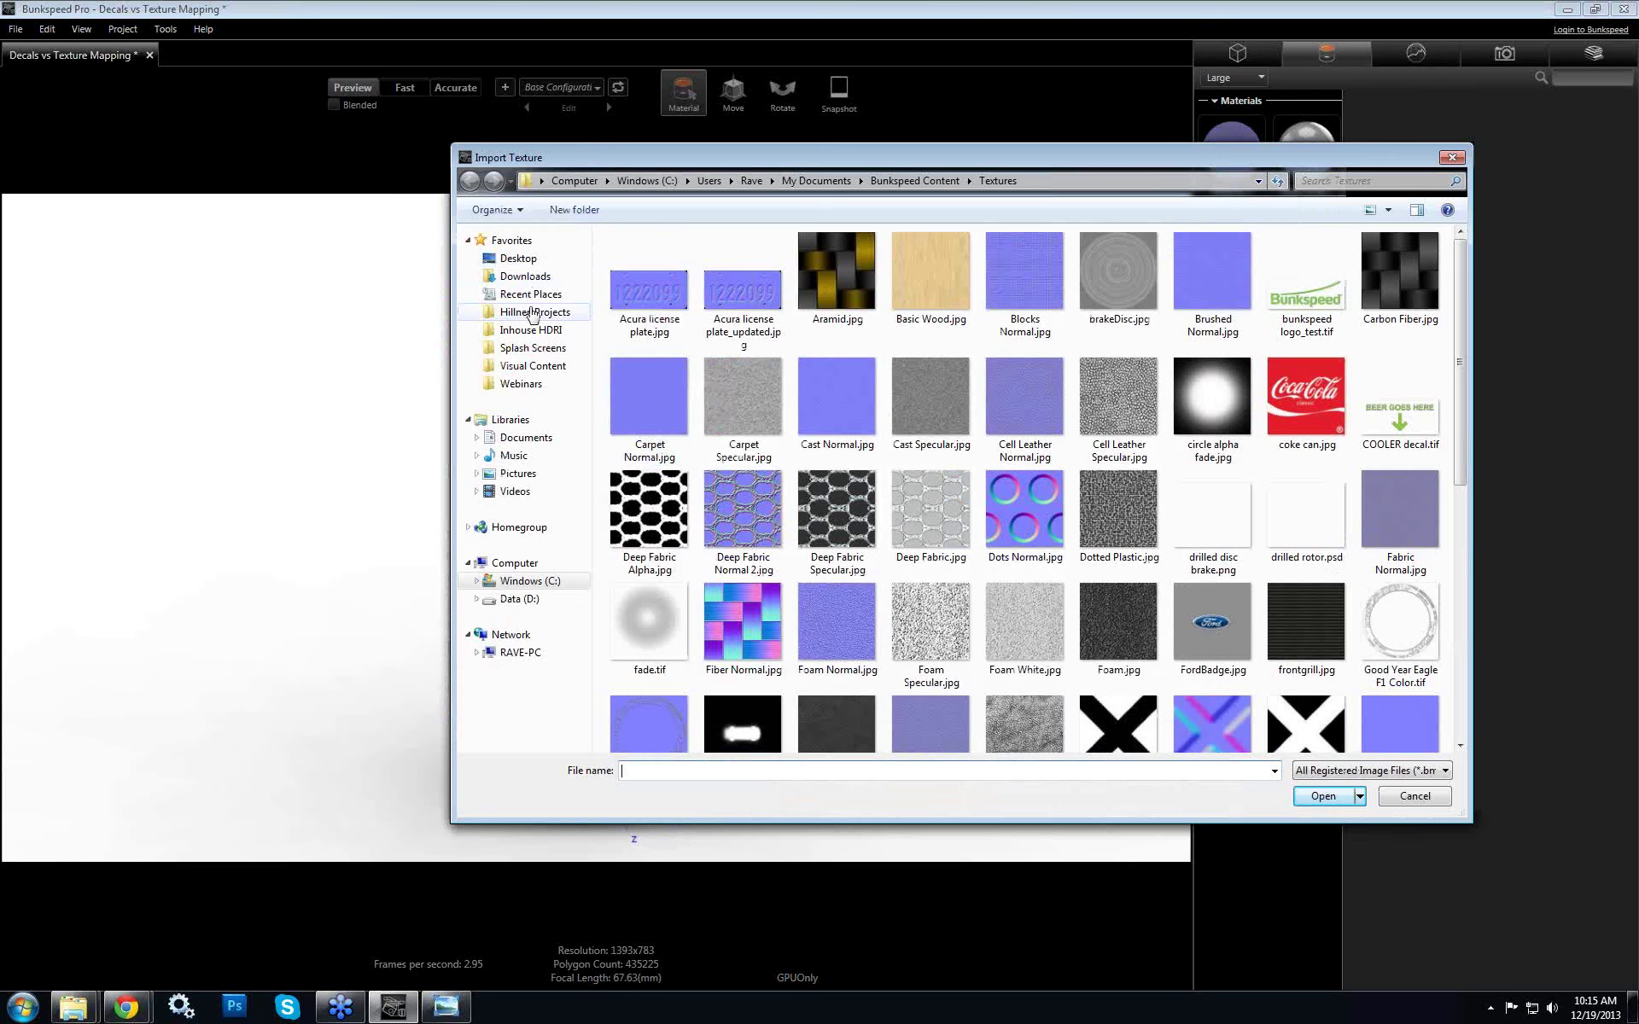
click(533, 294)
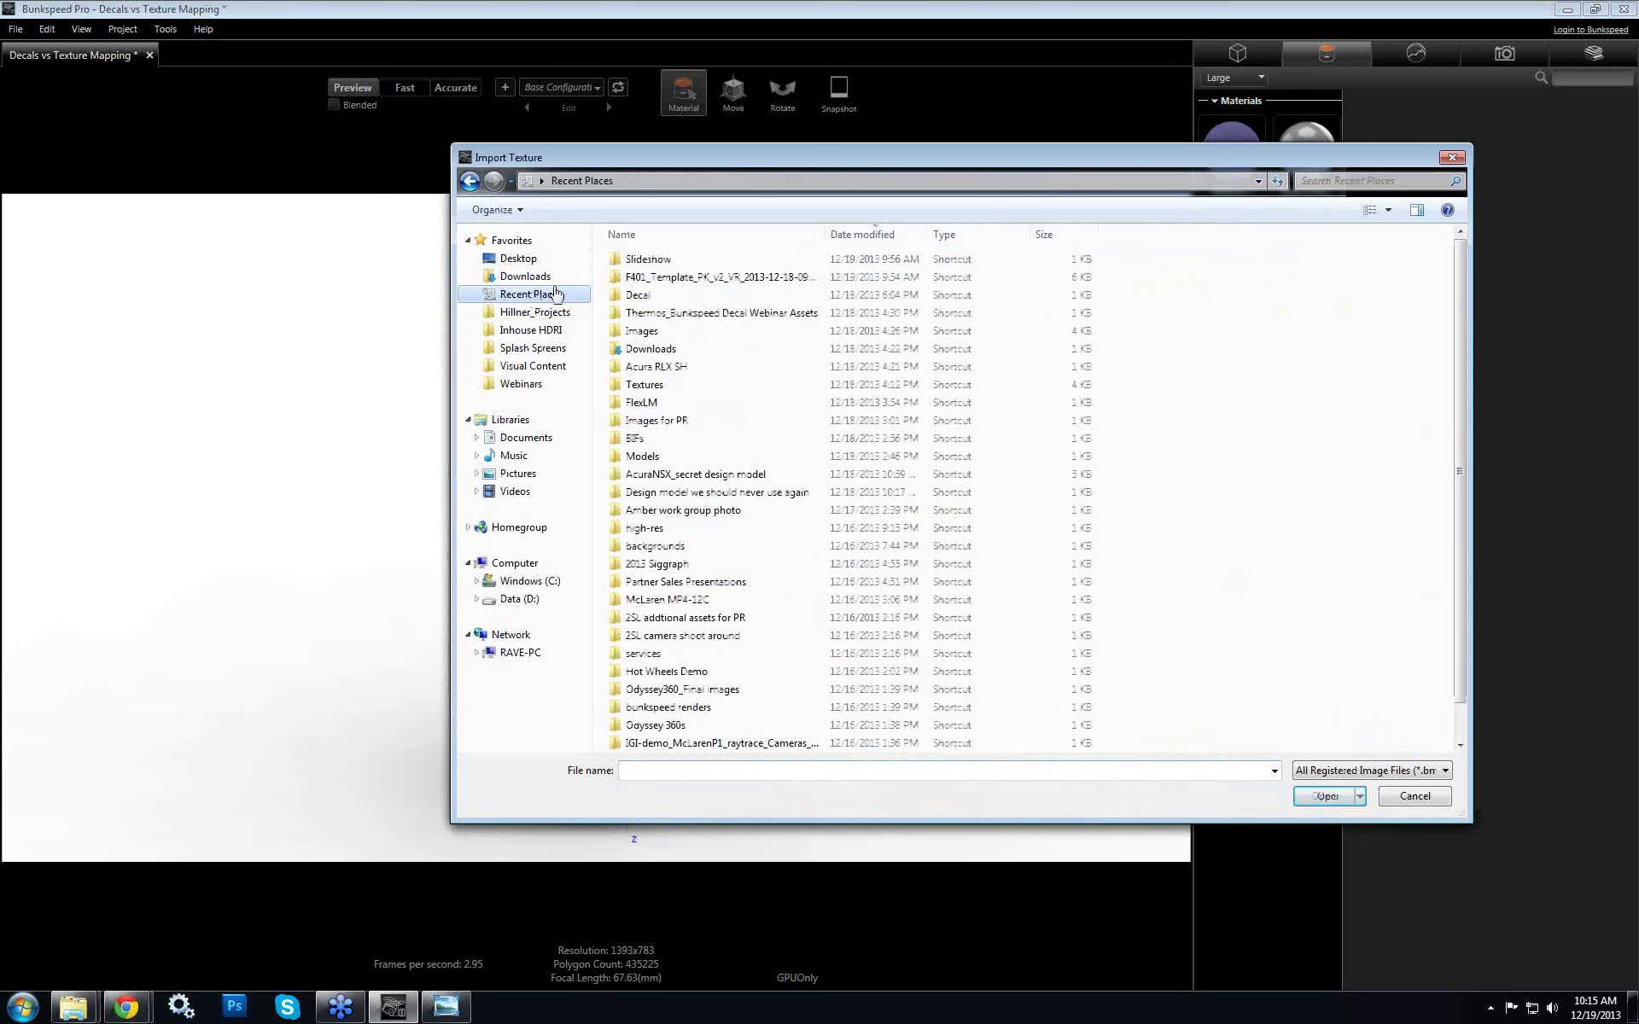
double_click(696, 317)
double_click(662, 292)
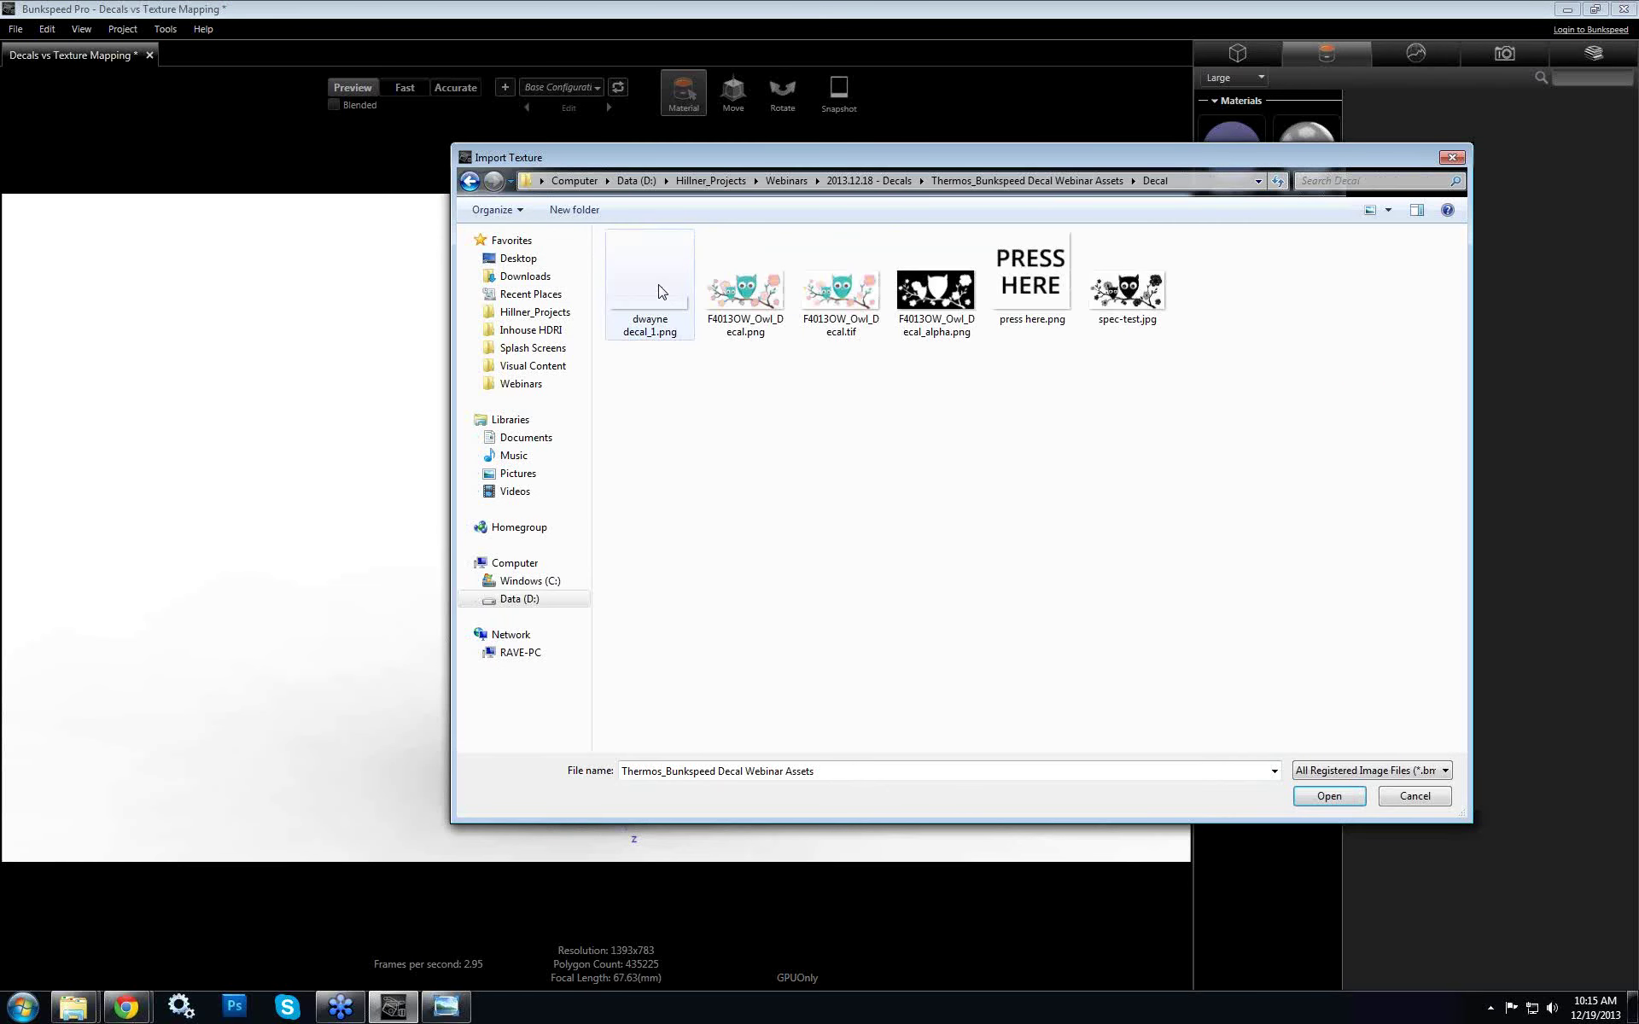
click(834, 321)
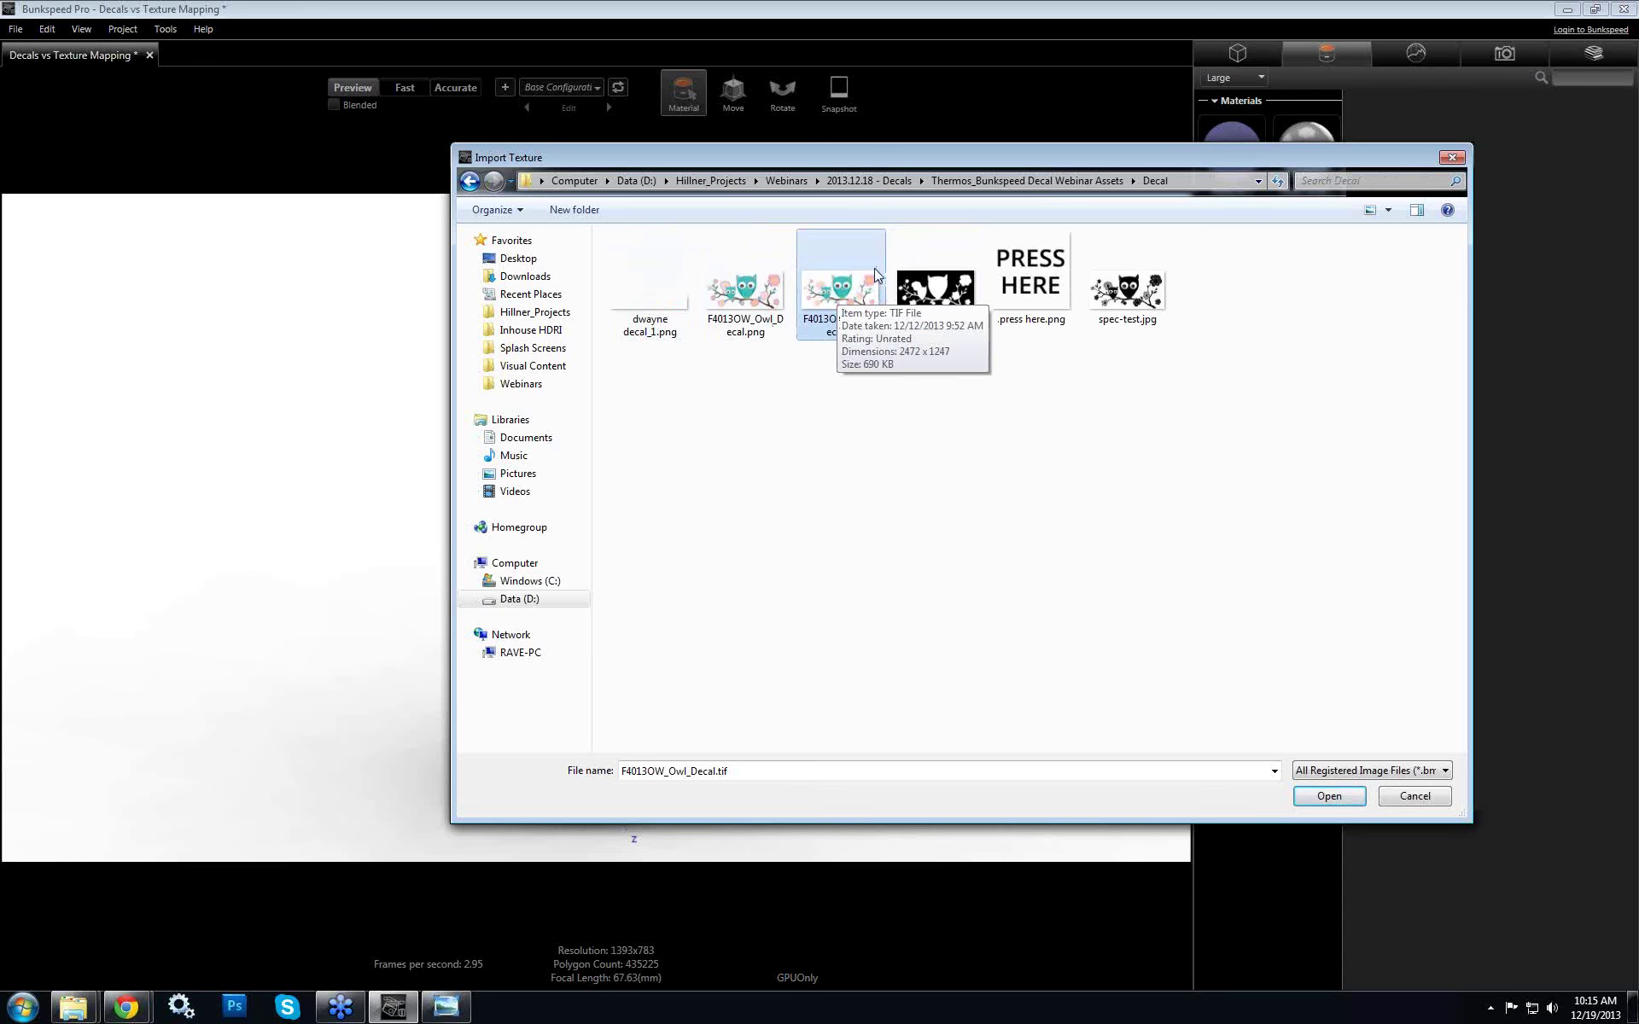
click(1323, 798)
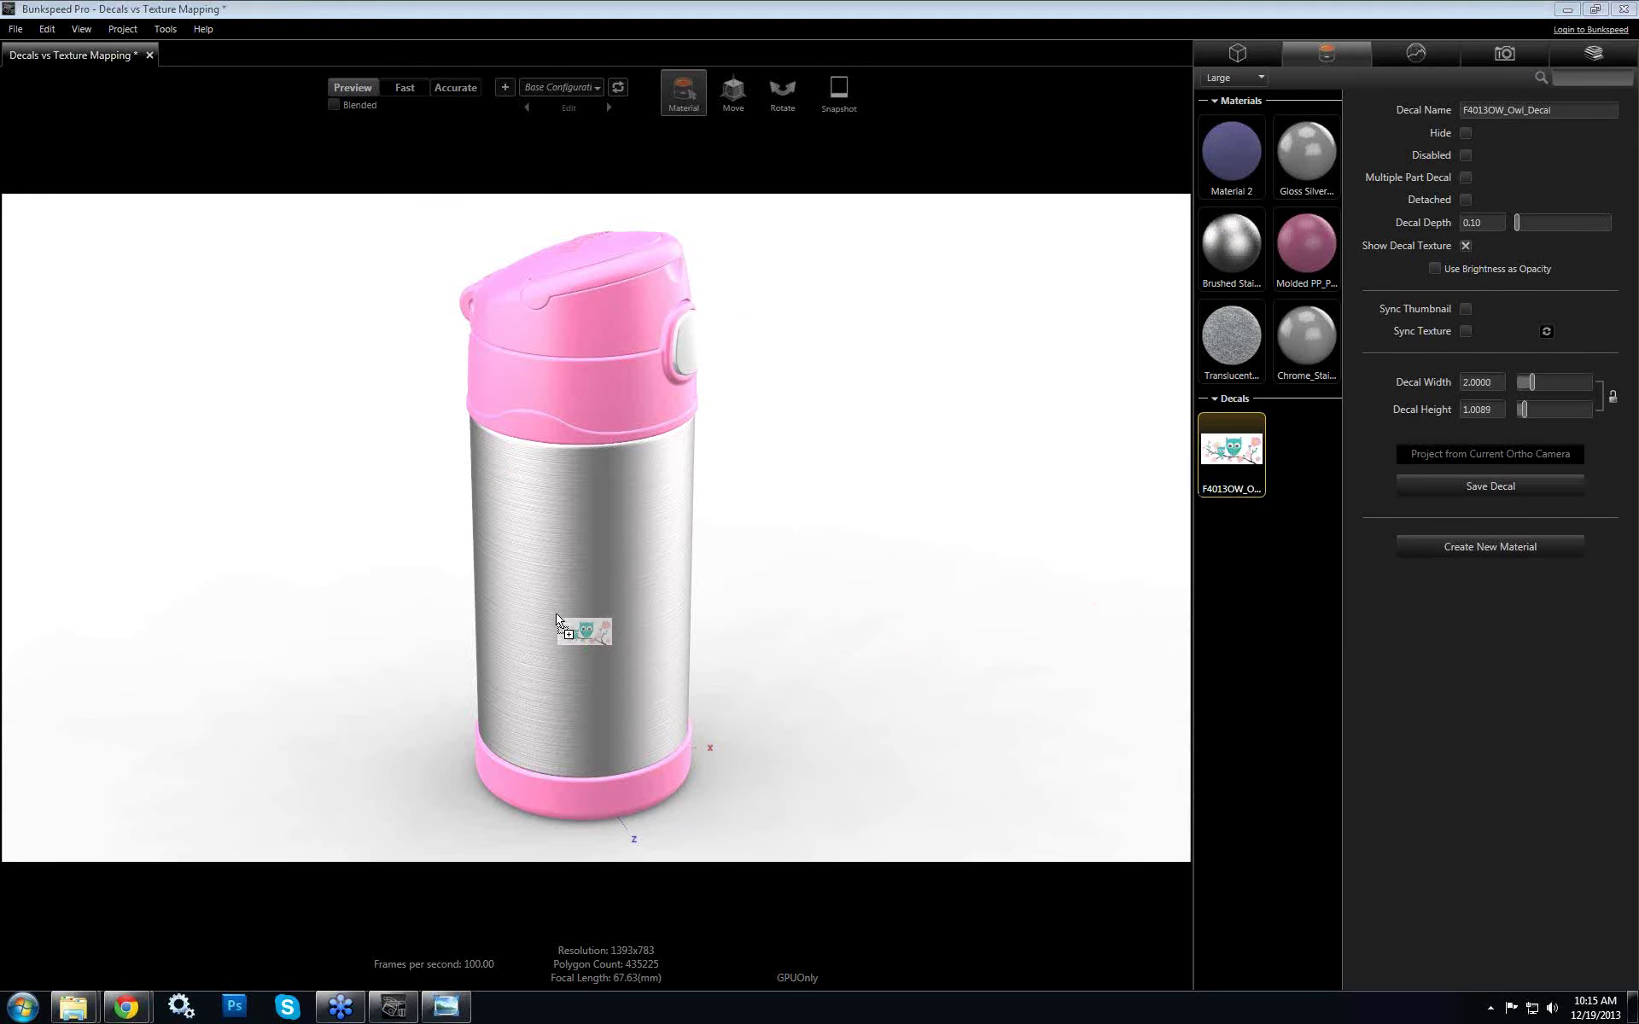
Place the white-backed .tif owl decal on the steel body, inspect it, then delete it
click(551, 586)
drag(570, 645, 652, 590)
right_drag(652, 591, 745, 642)
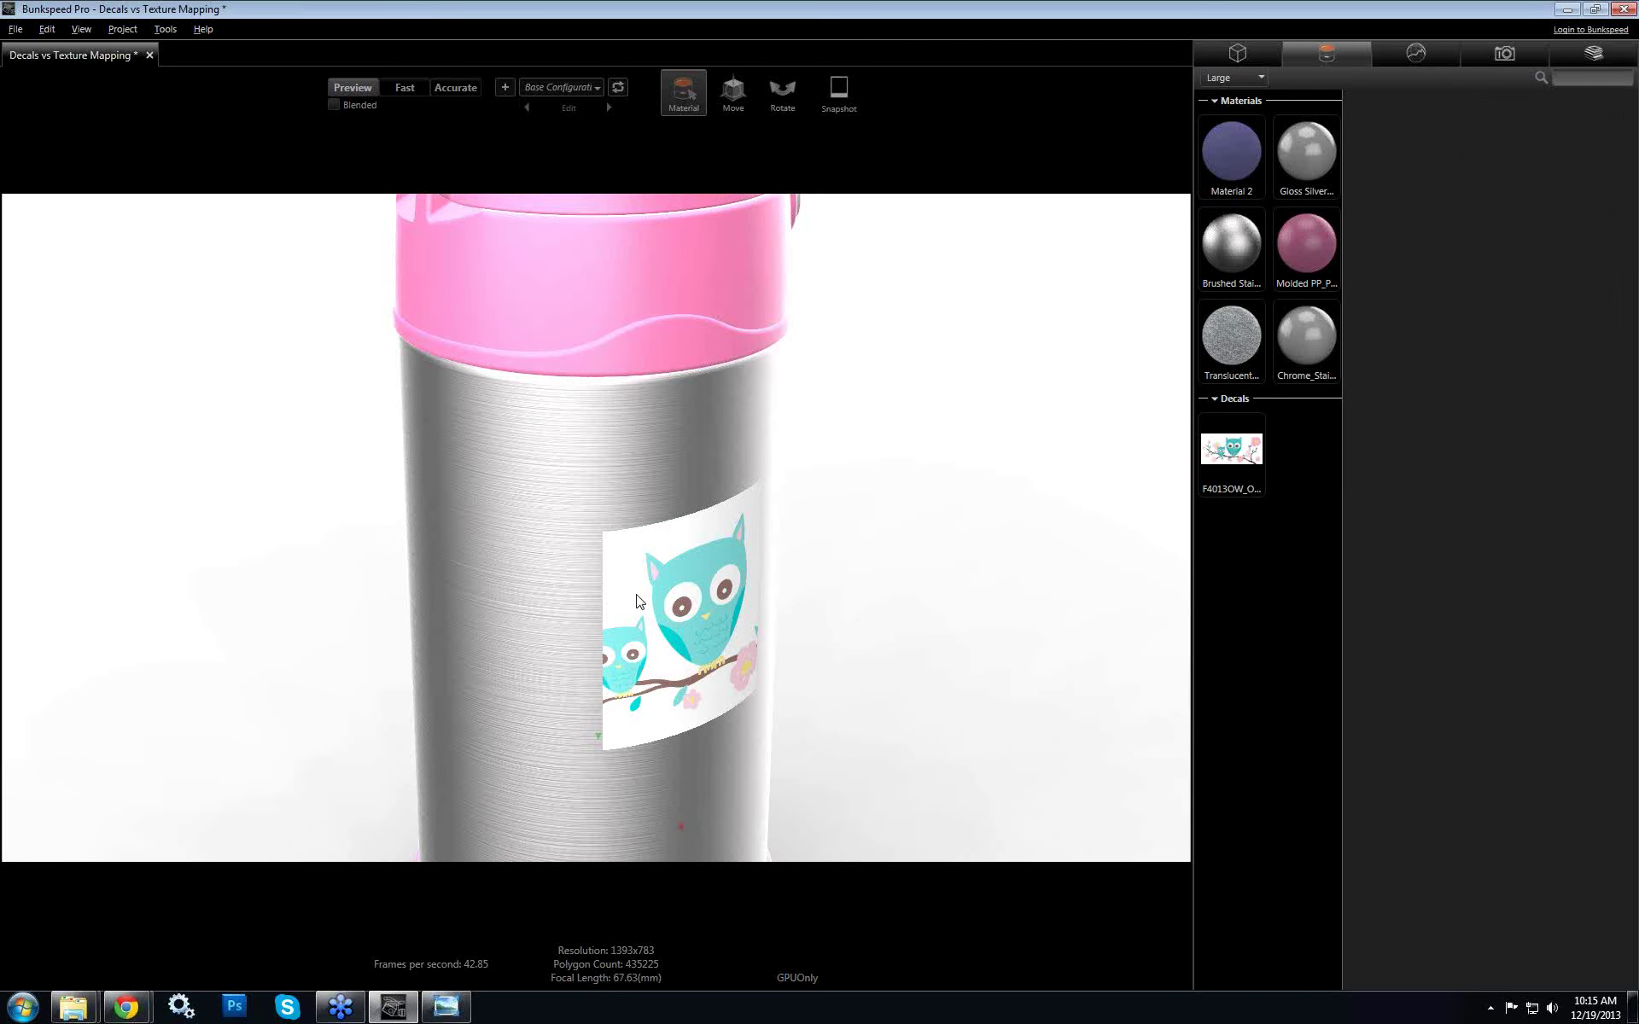
drag(718, 626, 647, 627)
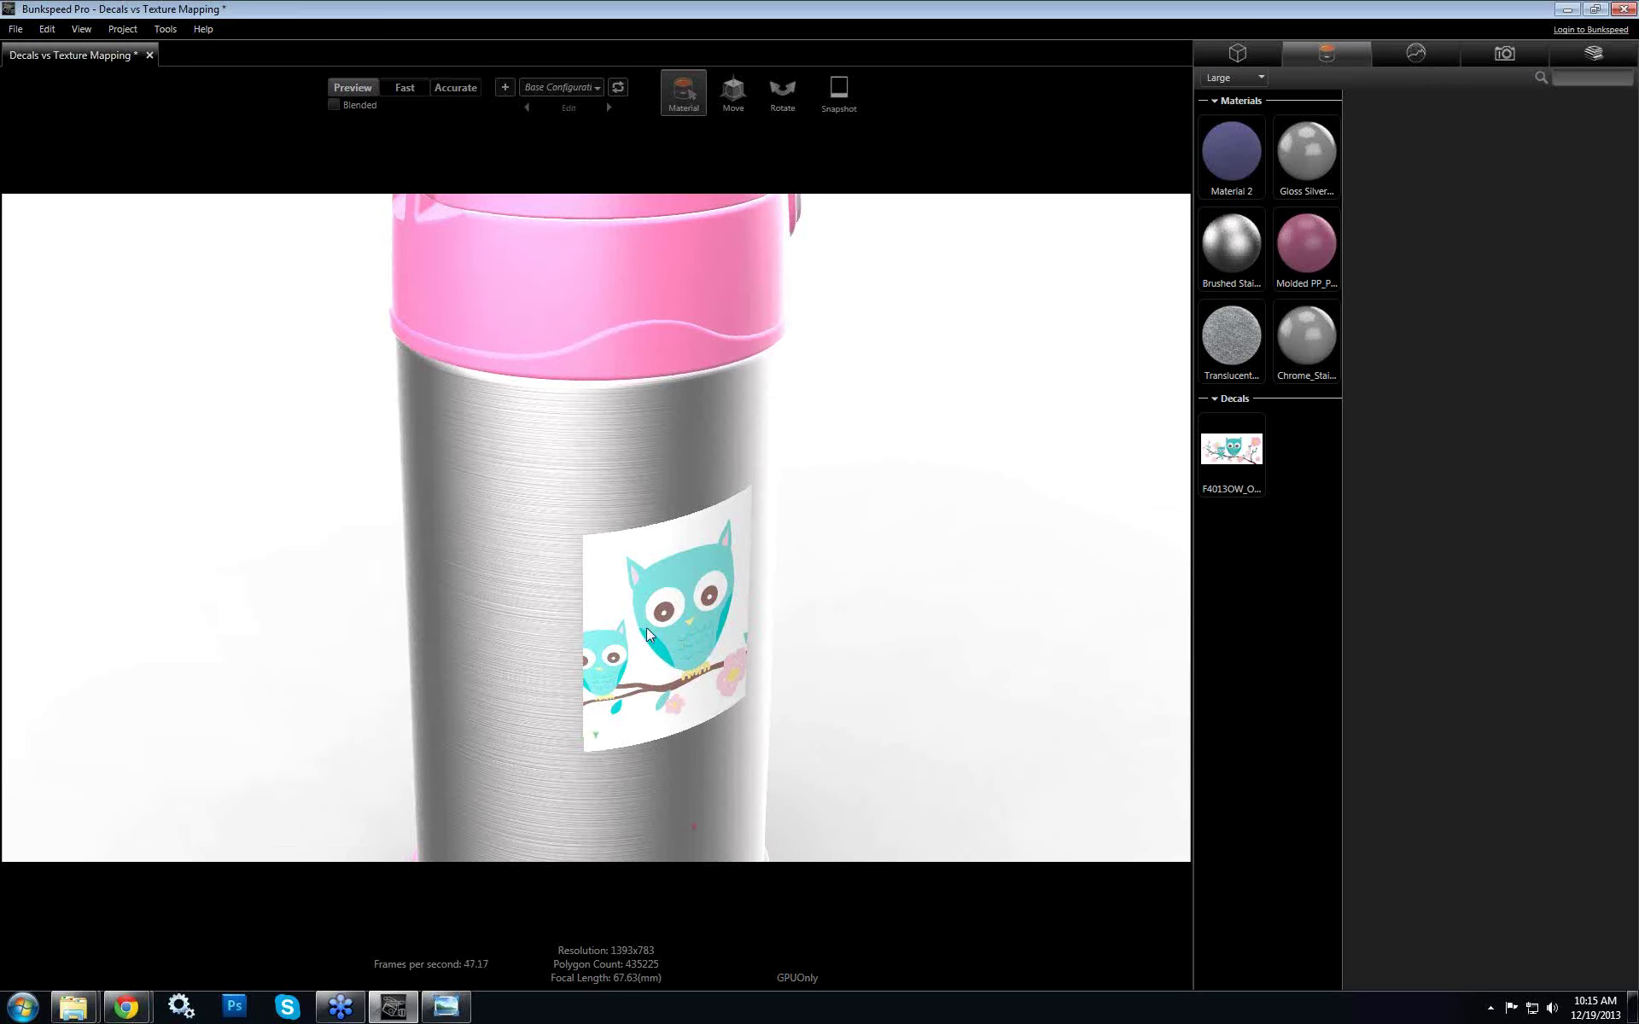
click(1241, 457)
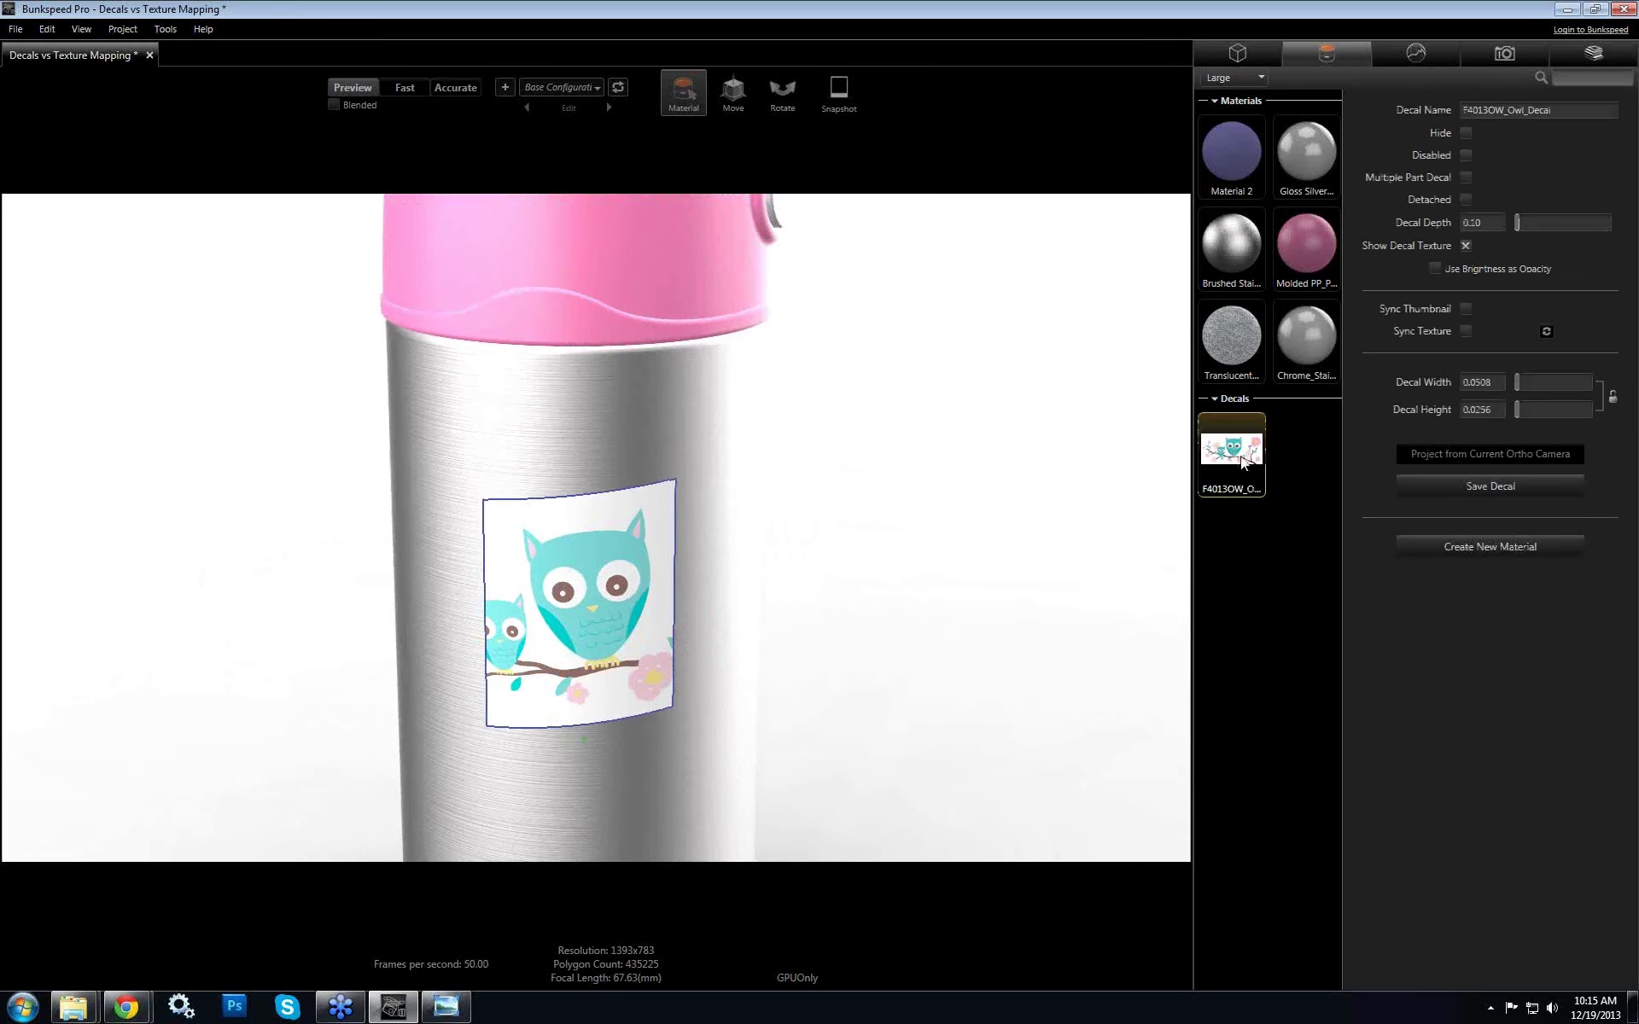
key(Delete)
Create a new decal from F4013OW_Owl_Decal.png, sized 2.0000 by 1.0089
right_click(1240, 463)
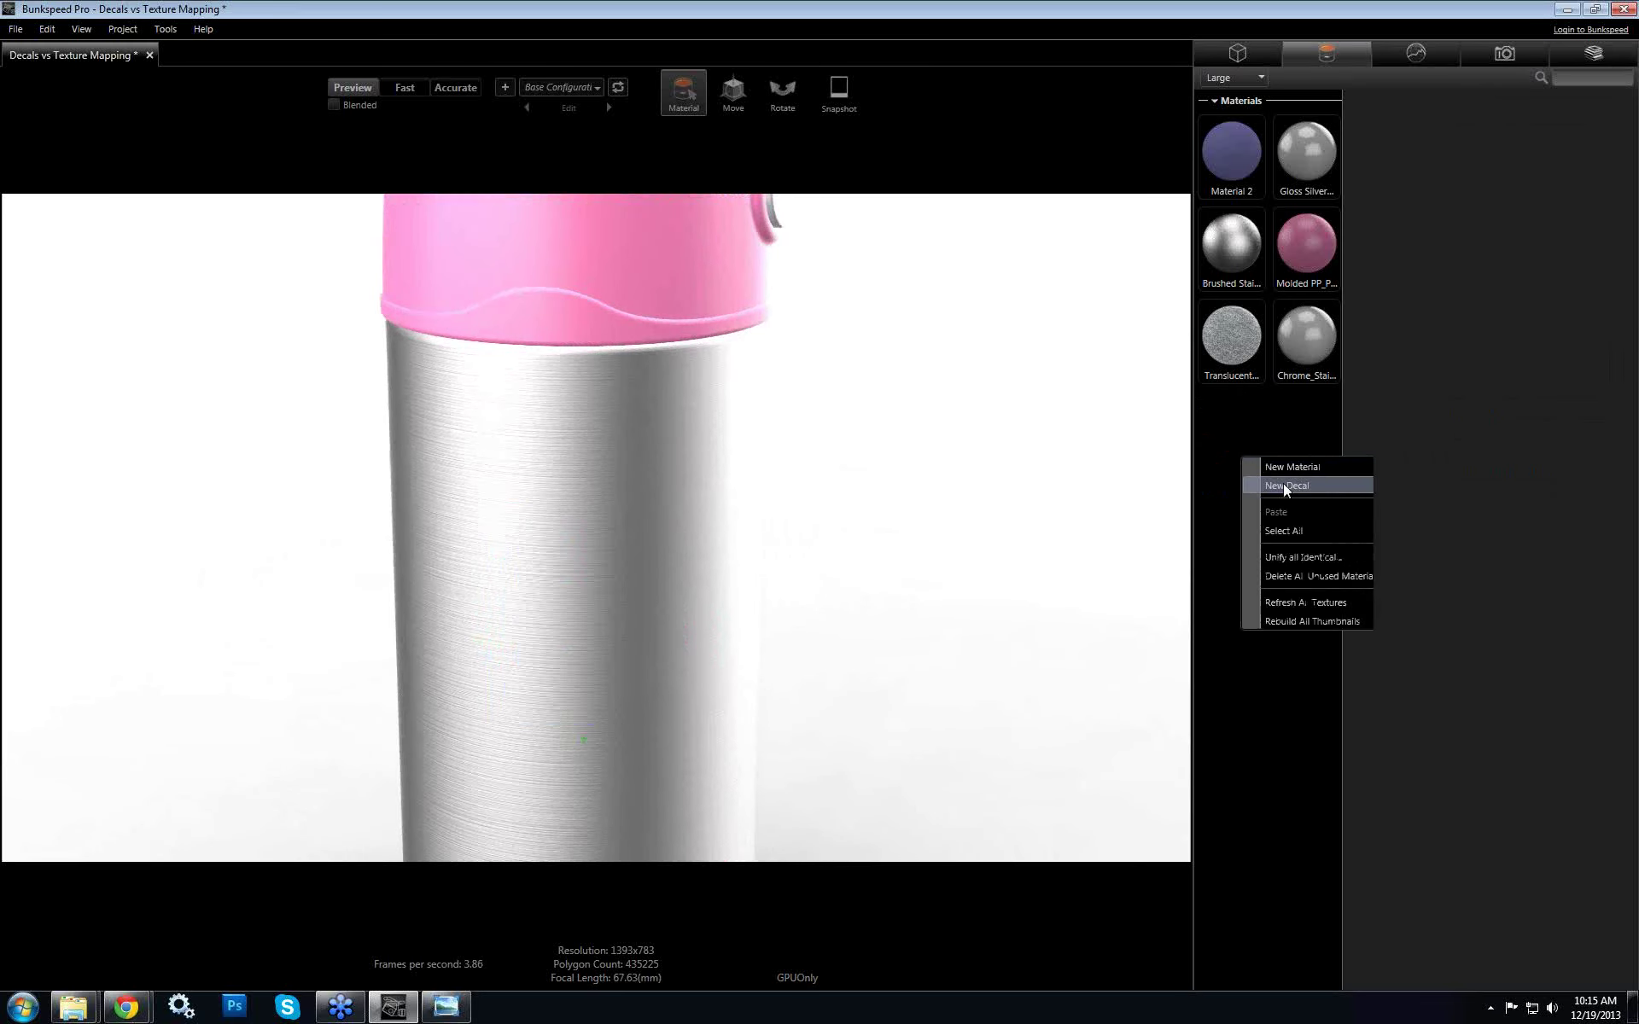
click(1284, 485)
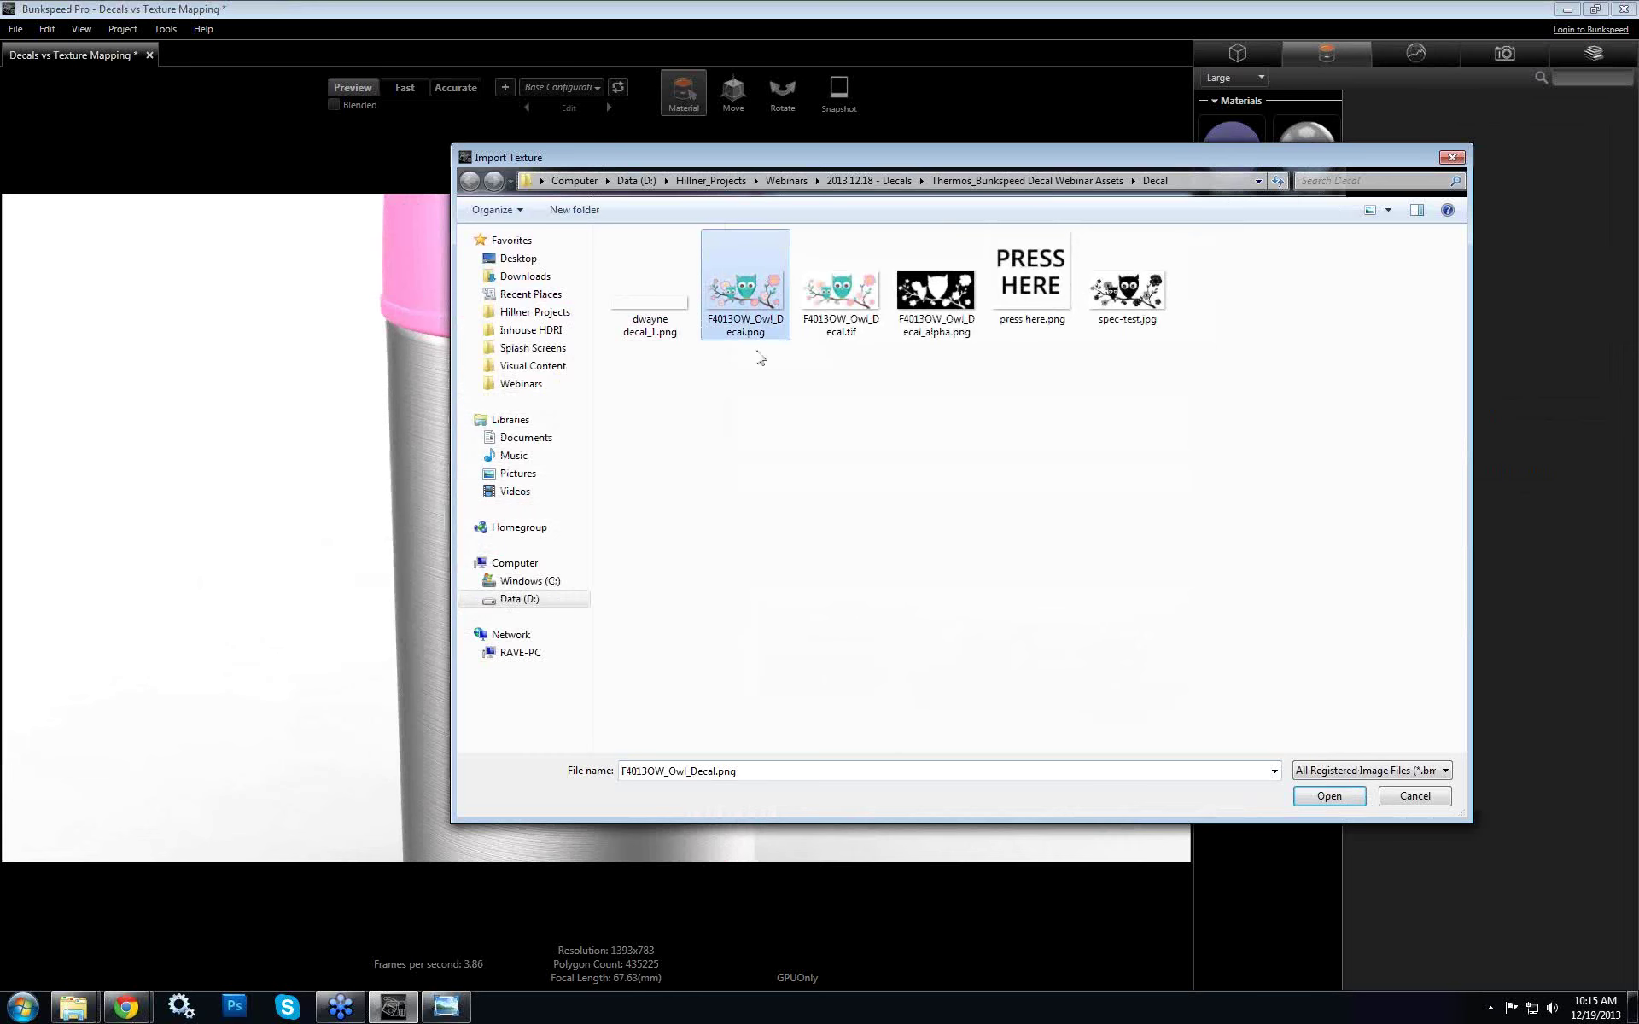
click(1328, 796)
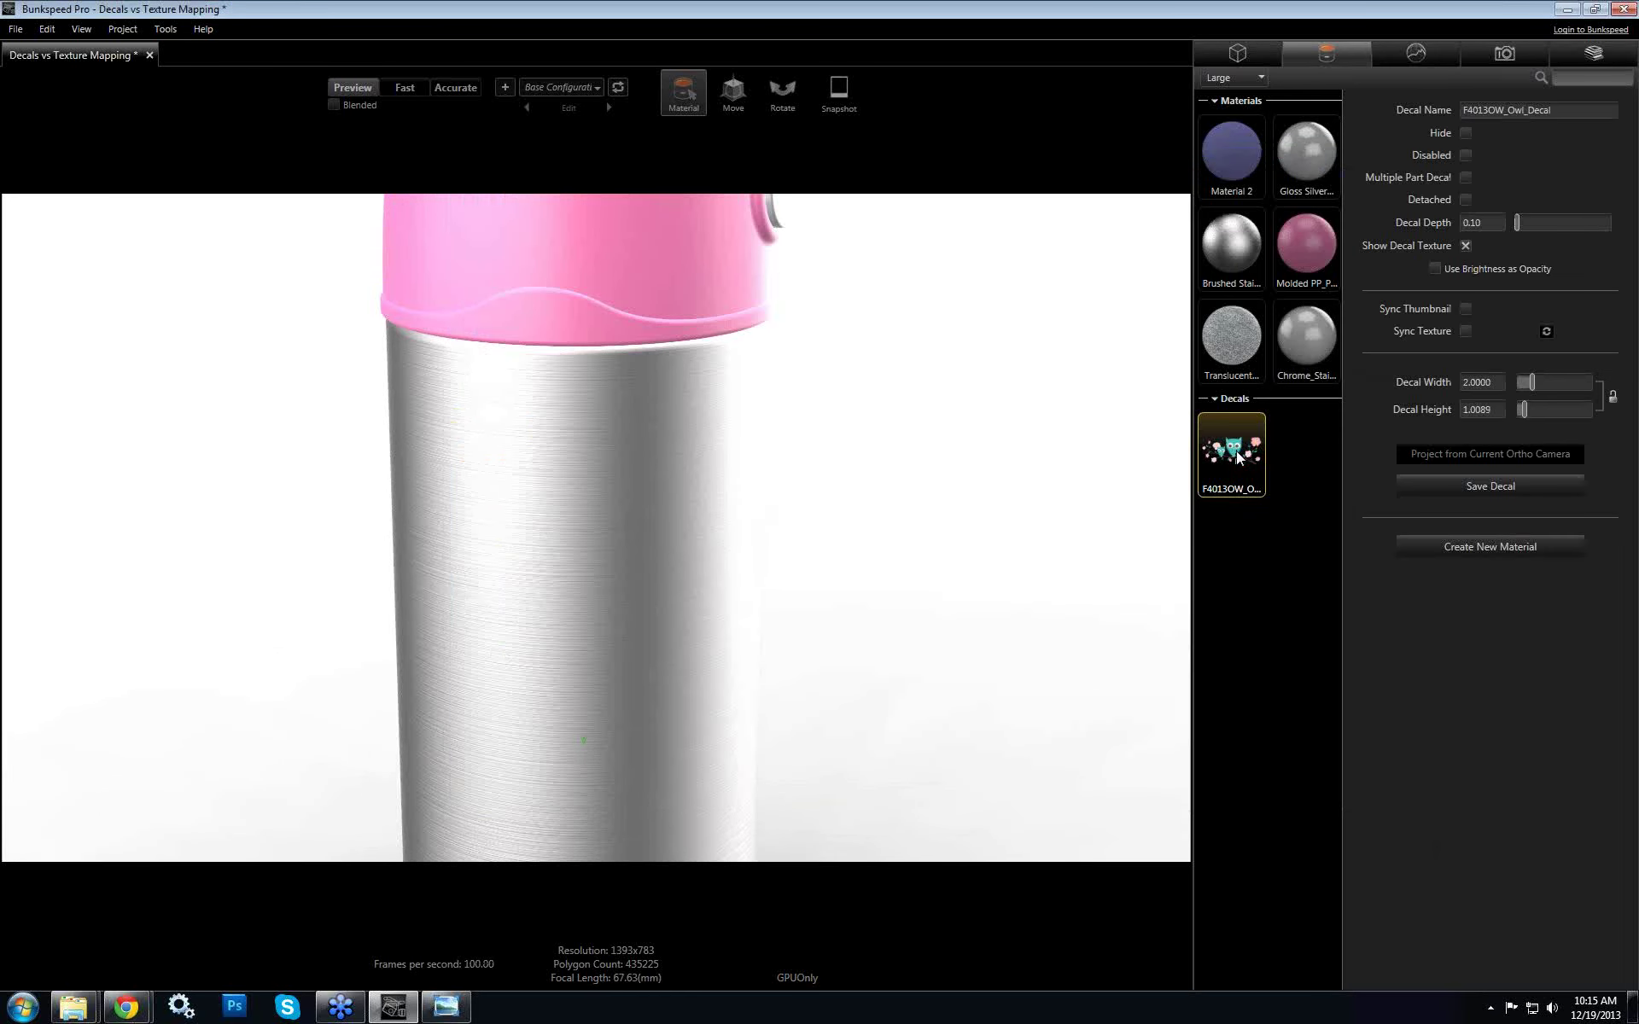
Drag the .png owl decal onto the bottle's brushed-stainless body and orbit to view it
drag(1227, 454, 594, 545)
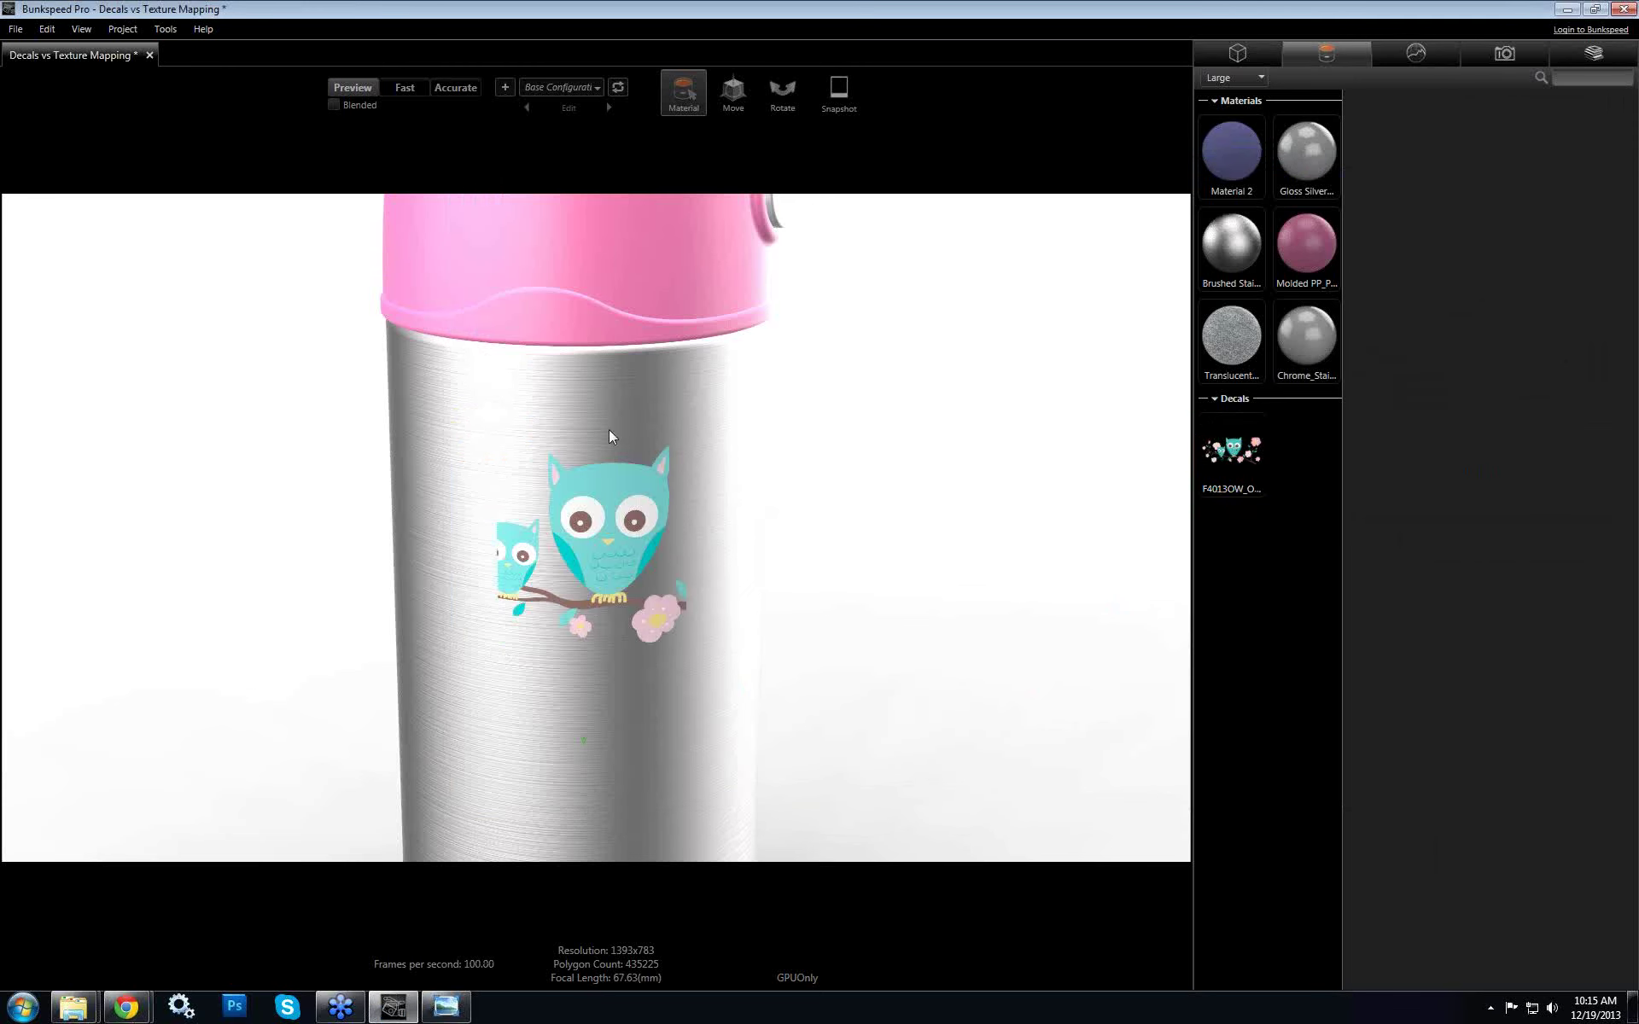
scroll(687, 586, down, 5)
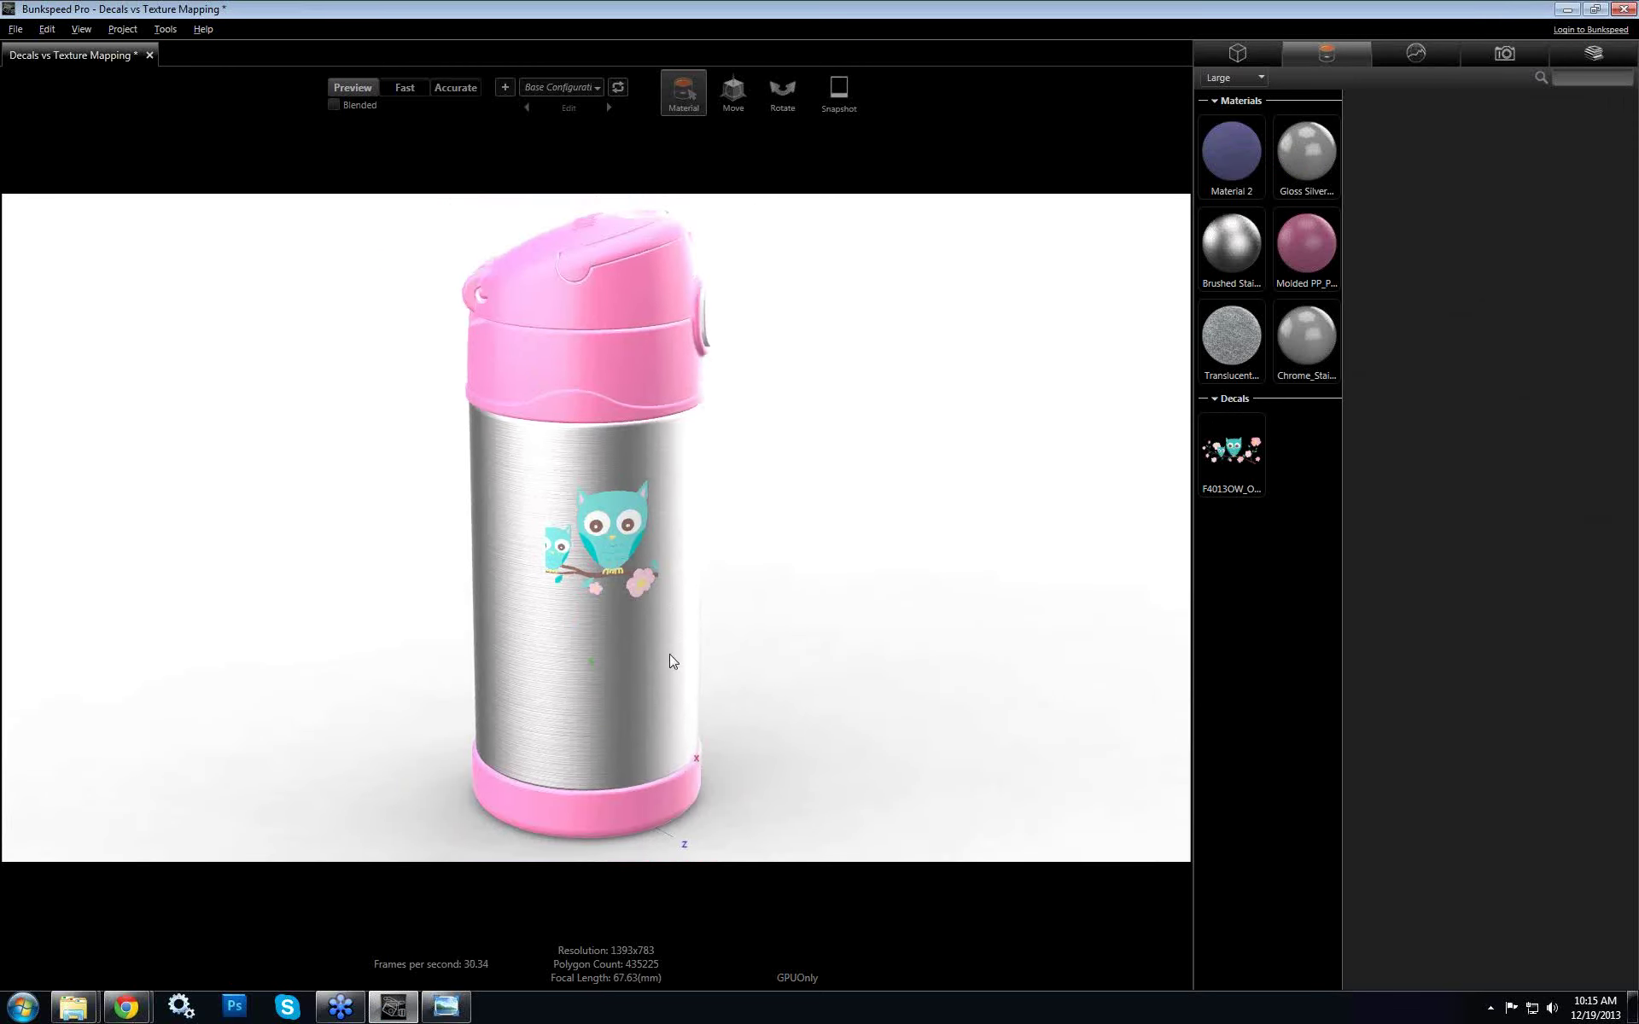
drag(900, 546, 684, 571)
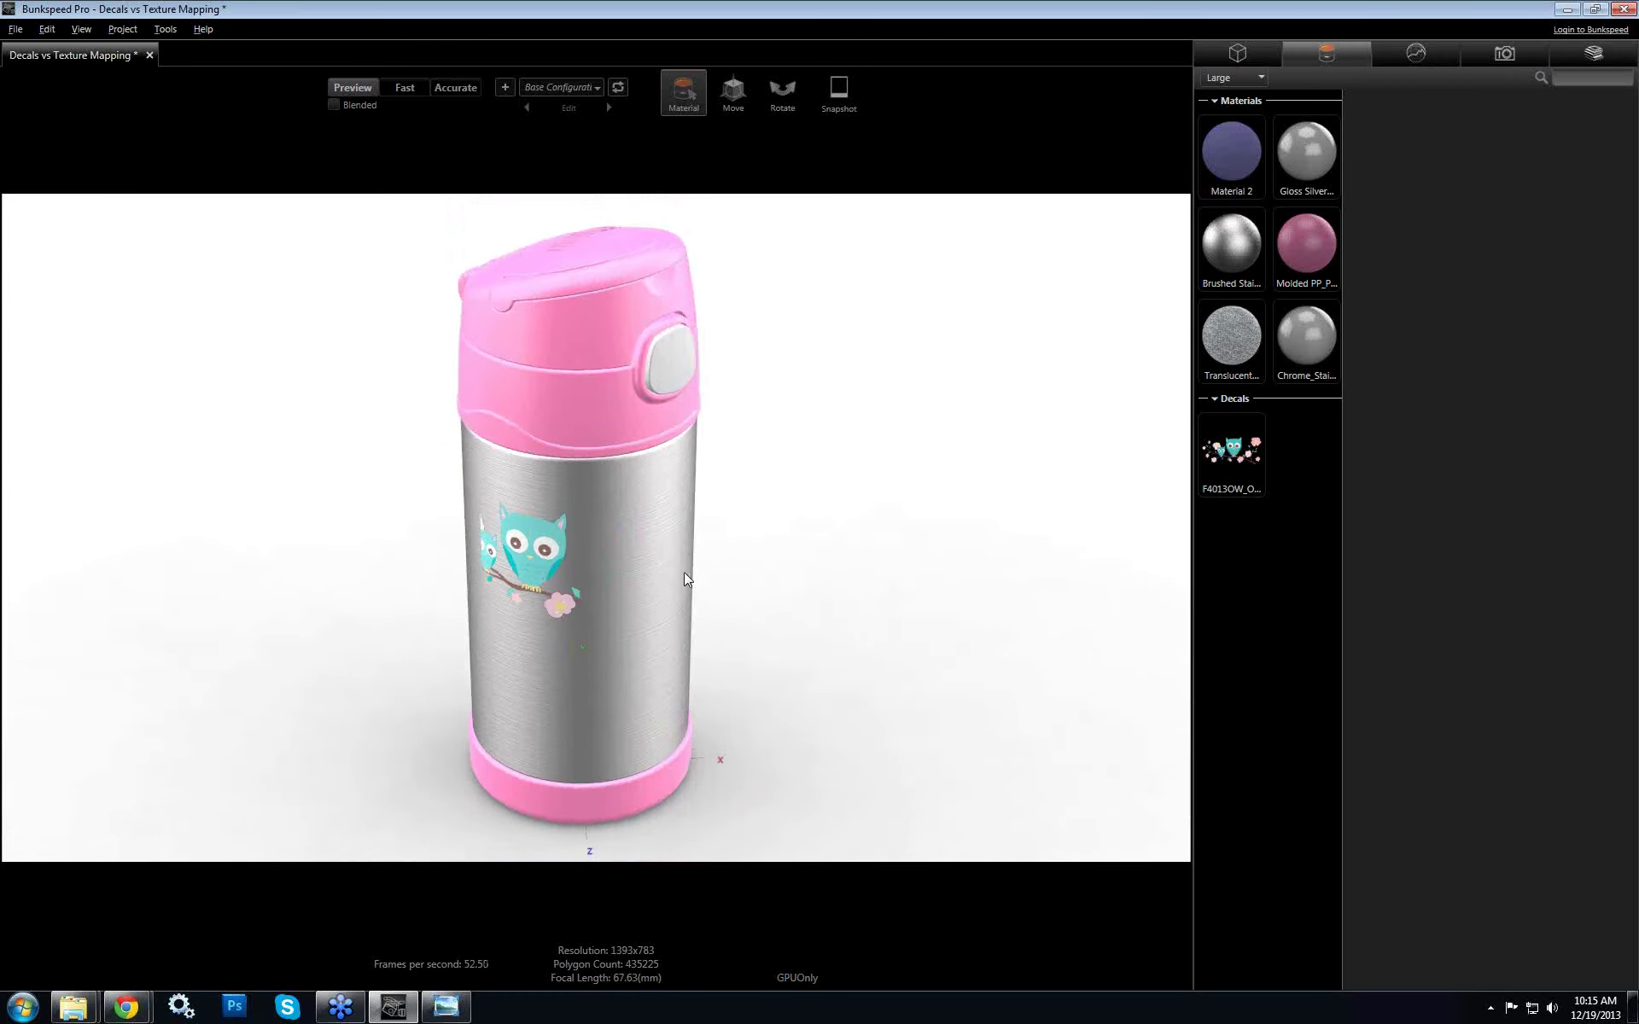
Select the owl decal and raise its Decal Depth from 0.10 to 1.14
click(551, 526)
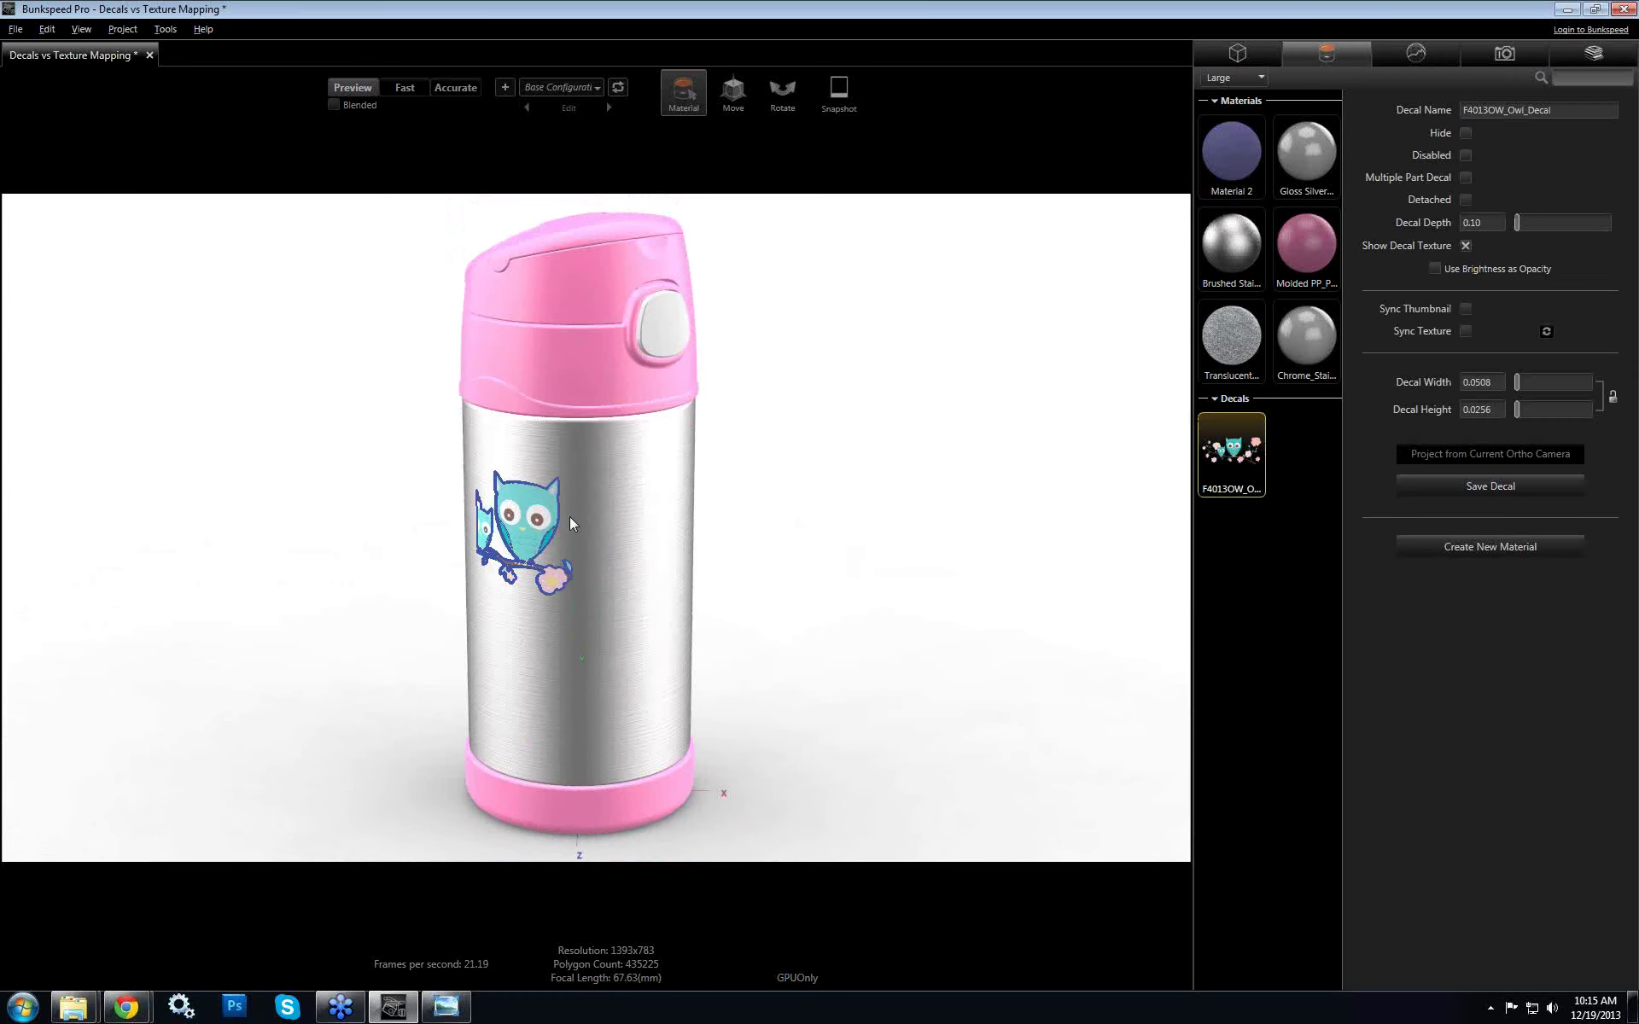
drag(682, 513, 768, 503)
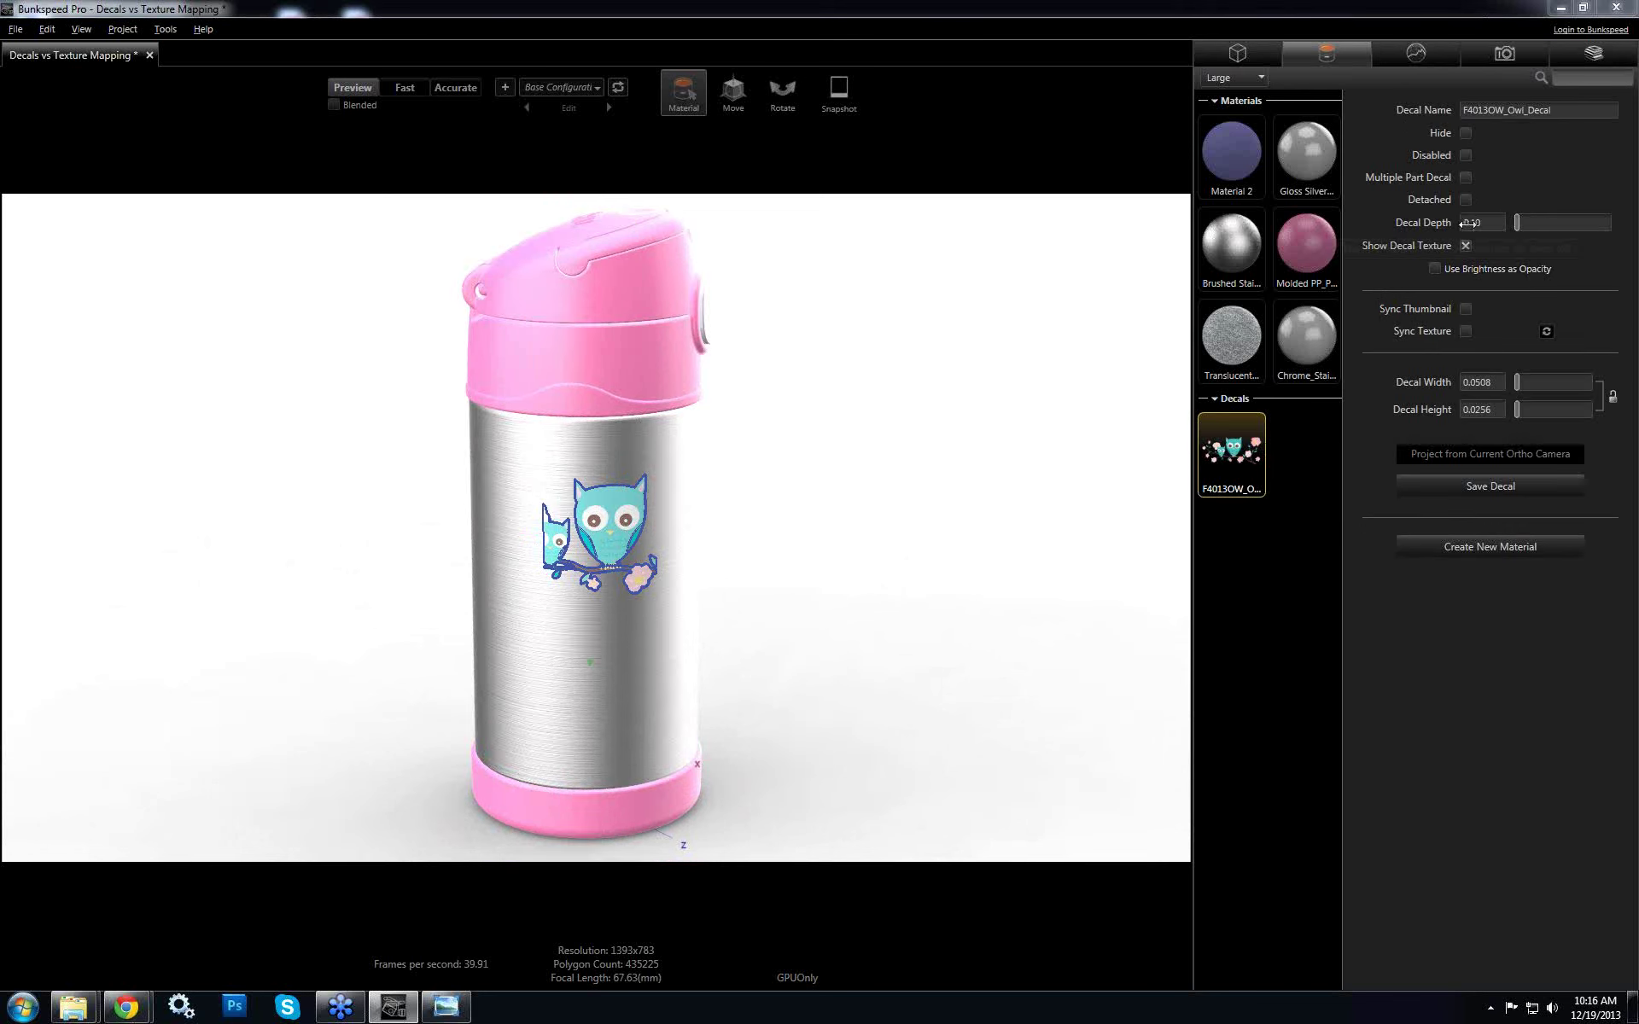
drag(1469, 222, 1524, 223)
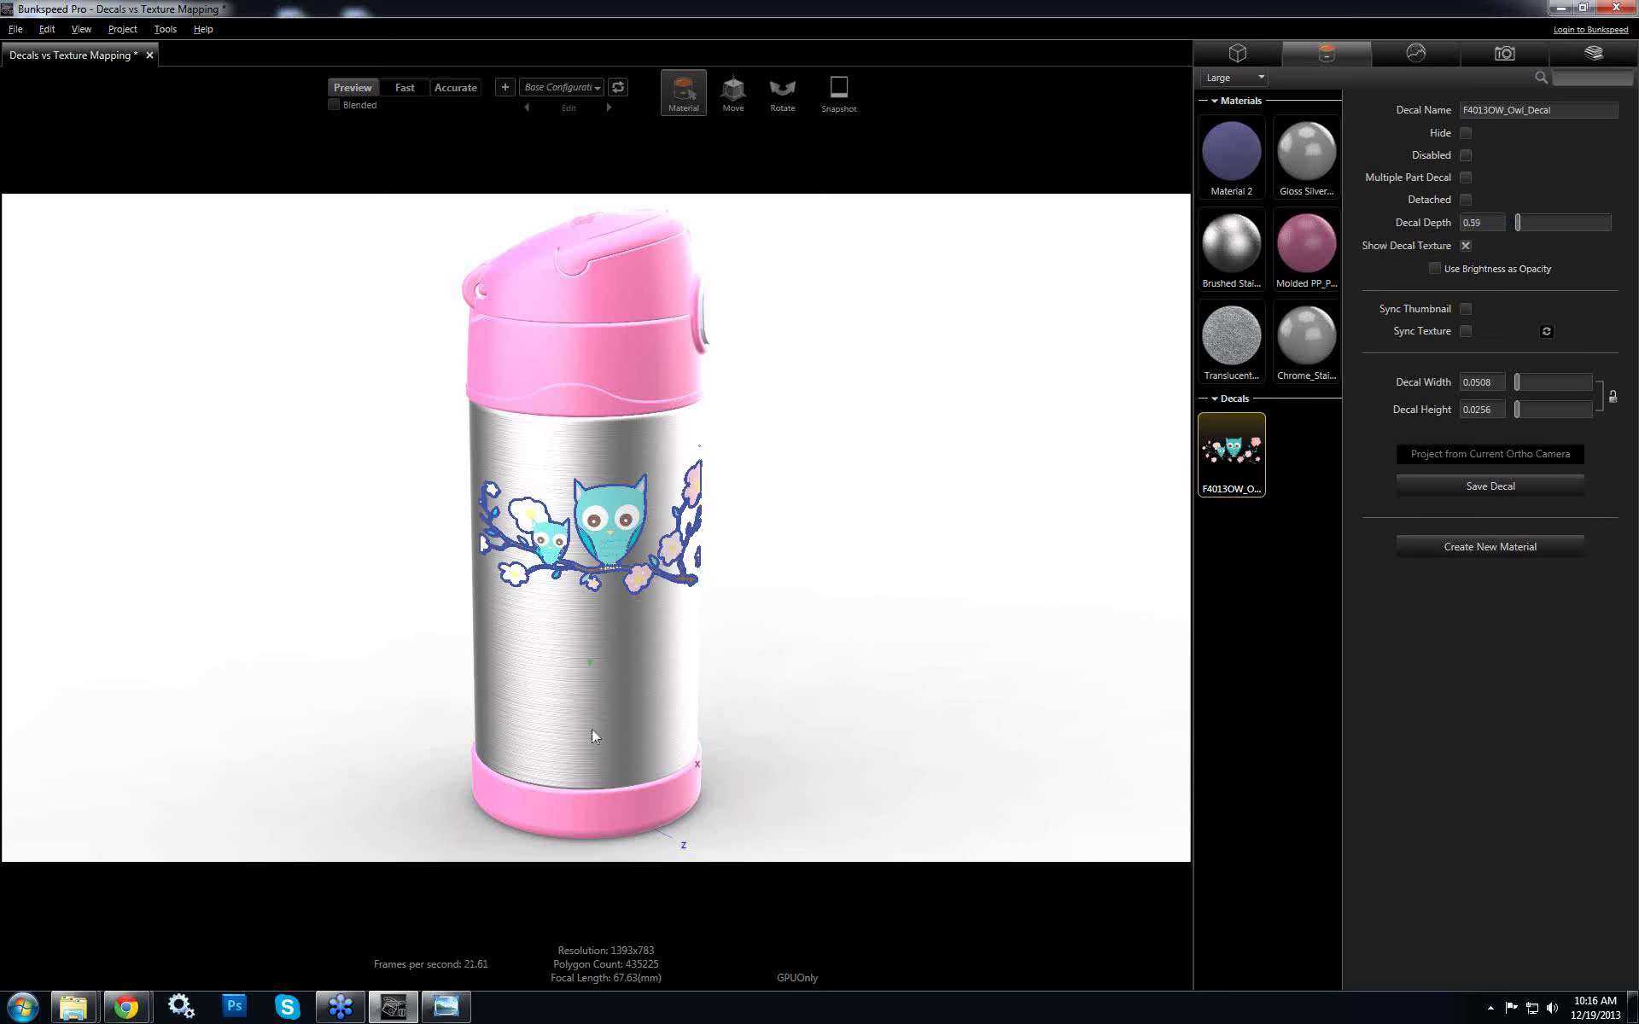
drag(670, 732, 848, 714)
scroll(747, 717, up, 5)
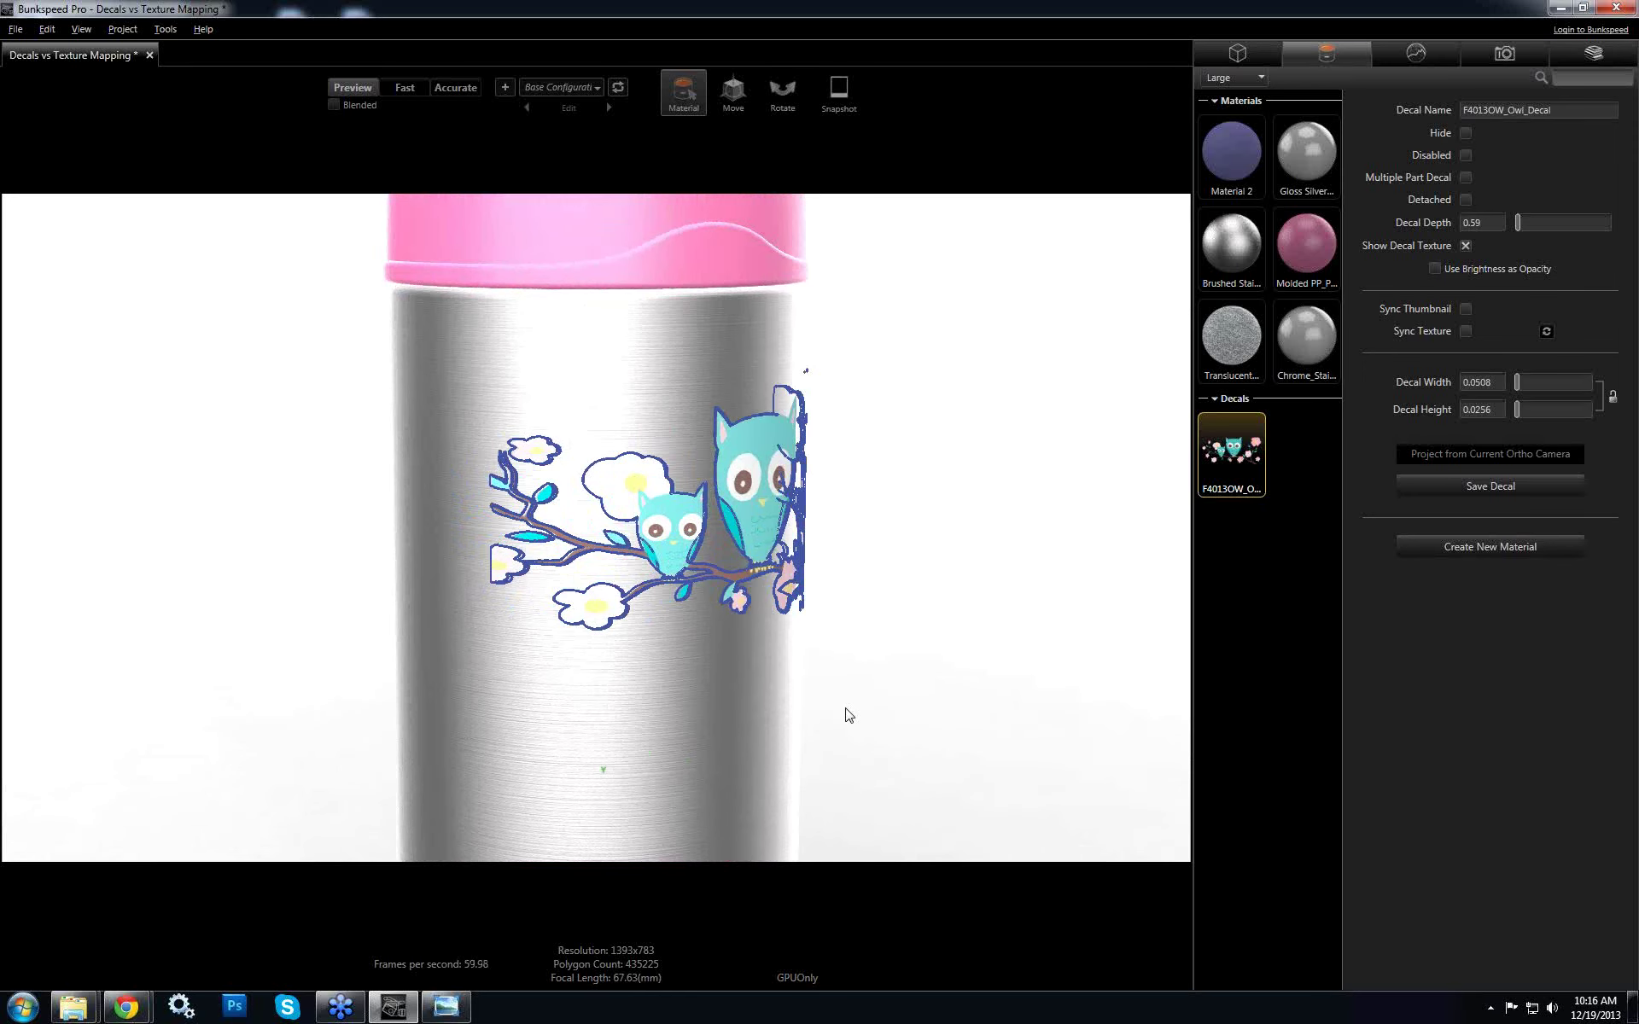
drag(1488, 225, 1529, 228)
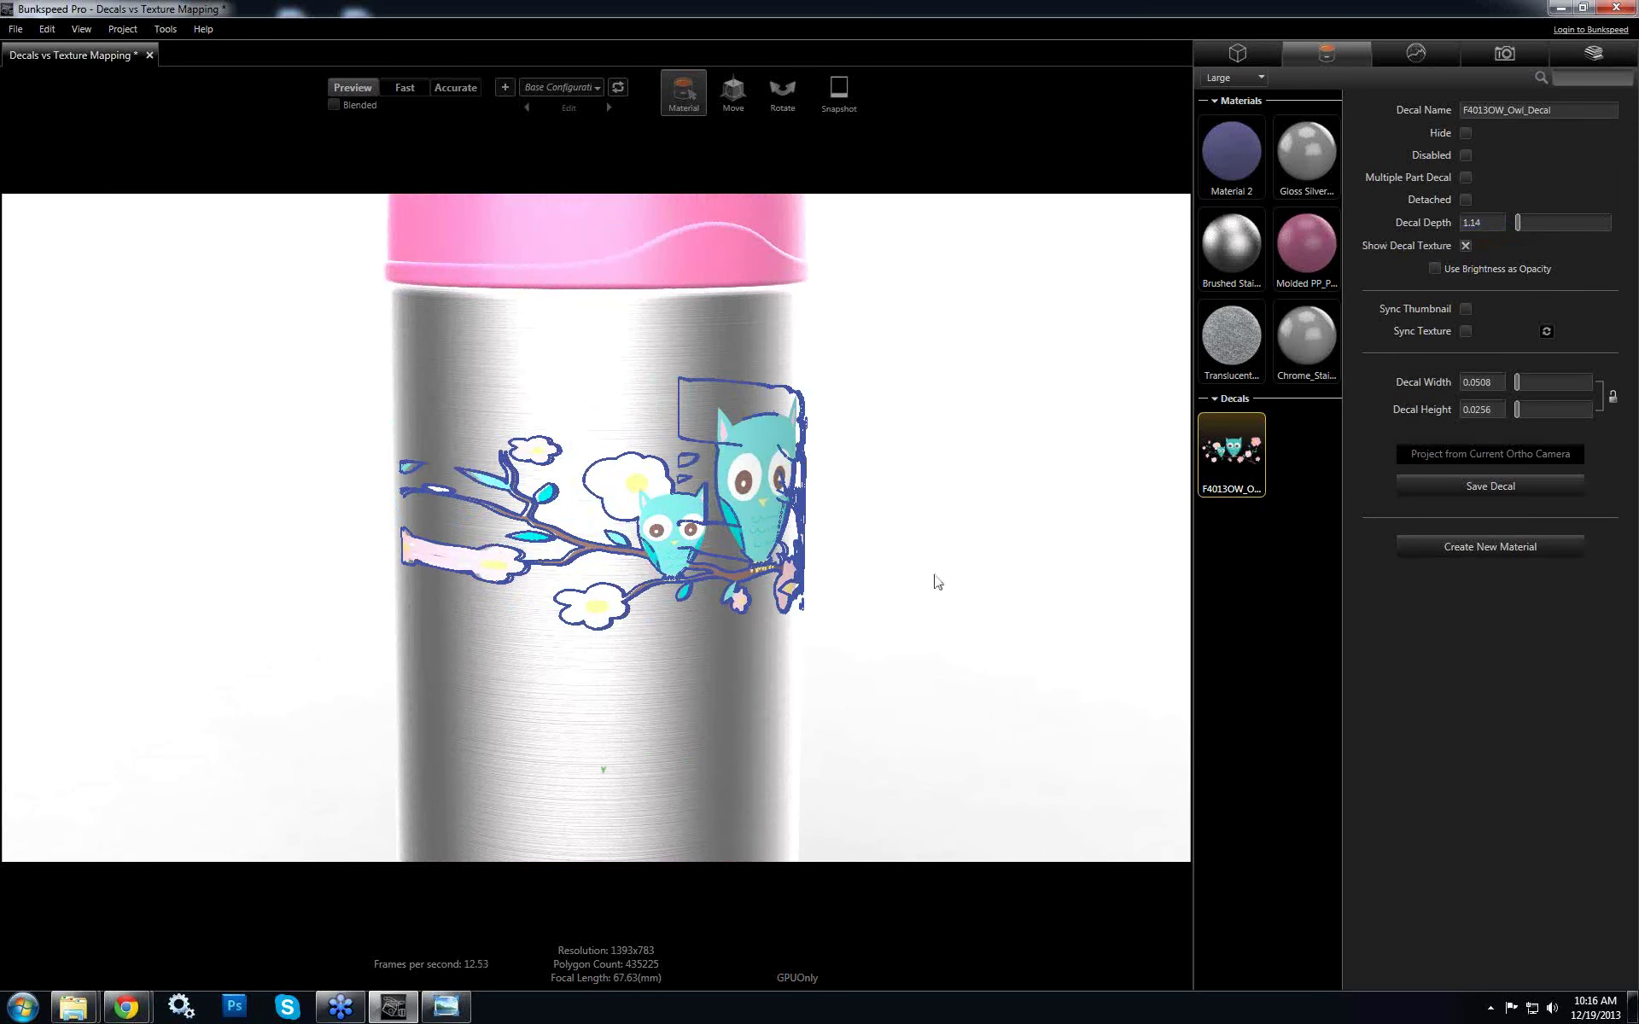
drag(933, 578, 631, 572)
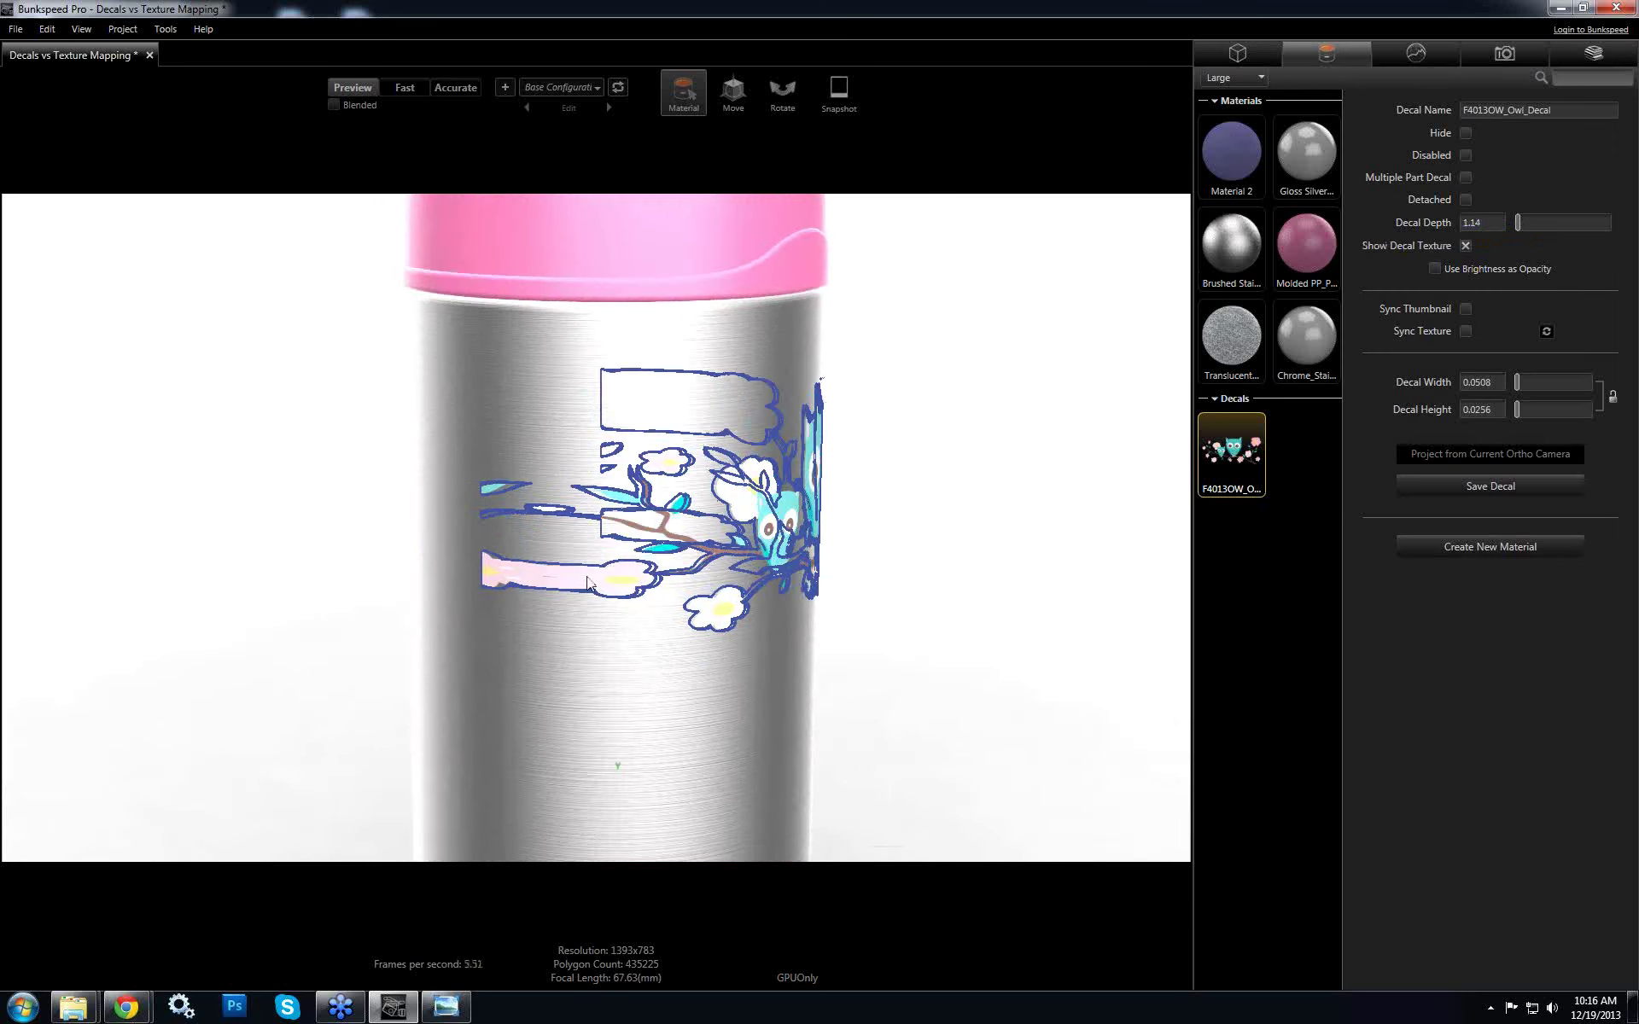
key(Escape)
Orbit to face the owl artwork and reselect the decal
drag(681, 637, 604, 535)
click(589, 547)
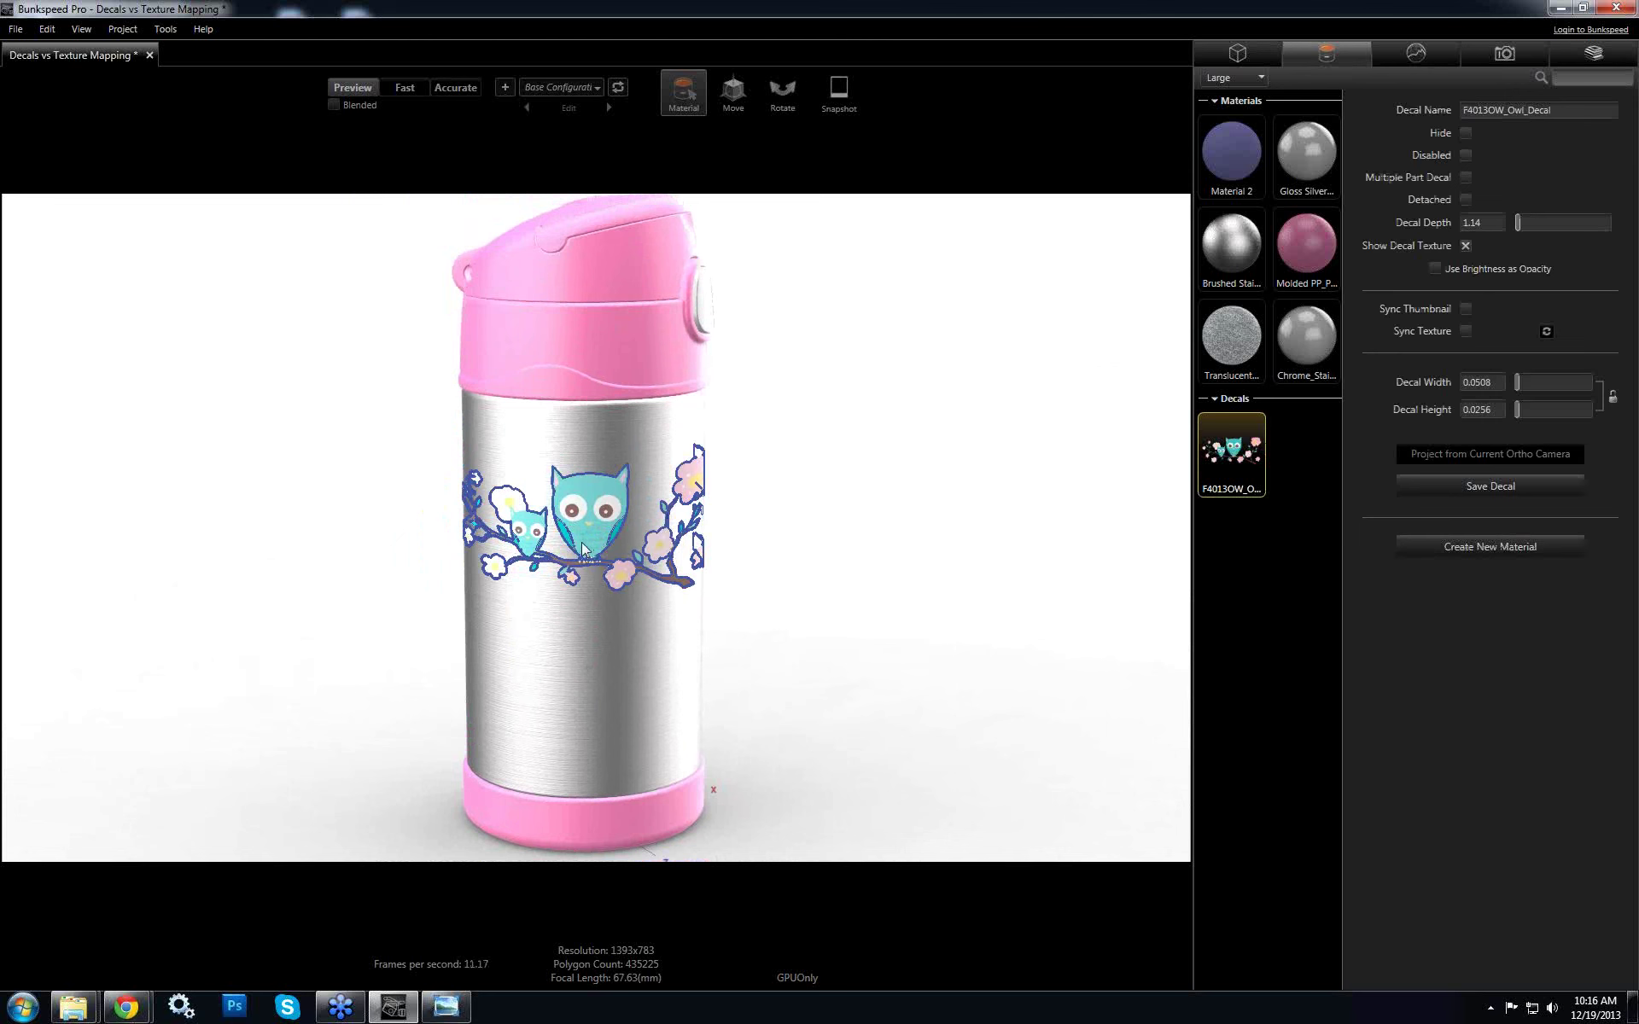
mouse_move(683, 89)
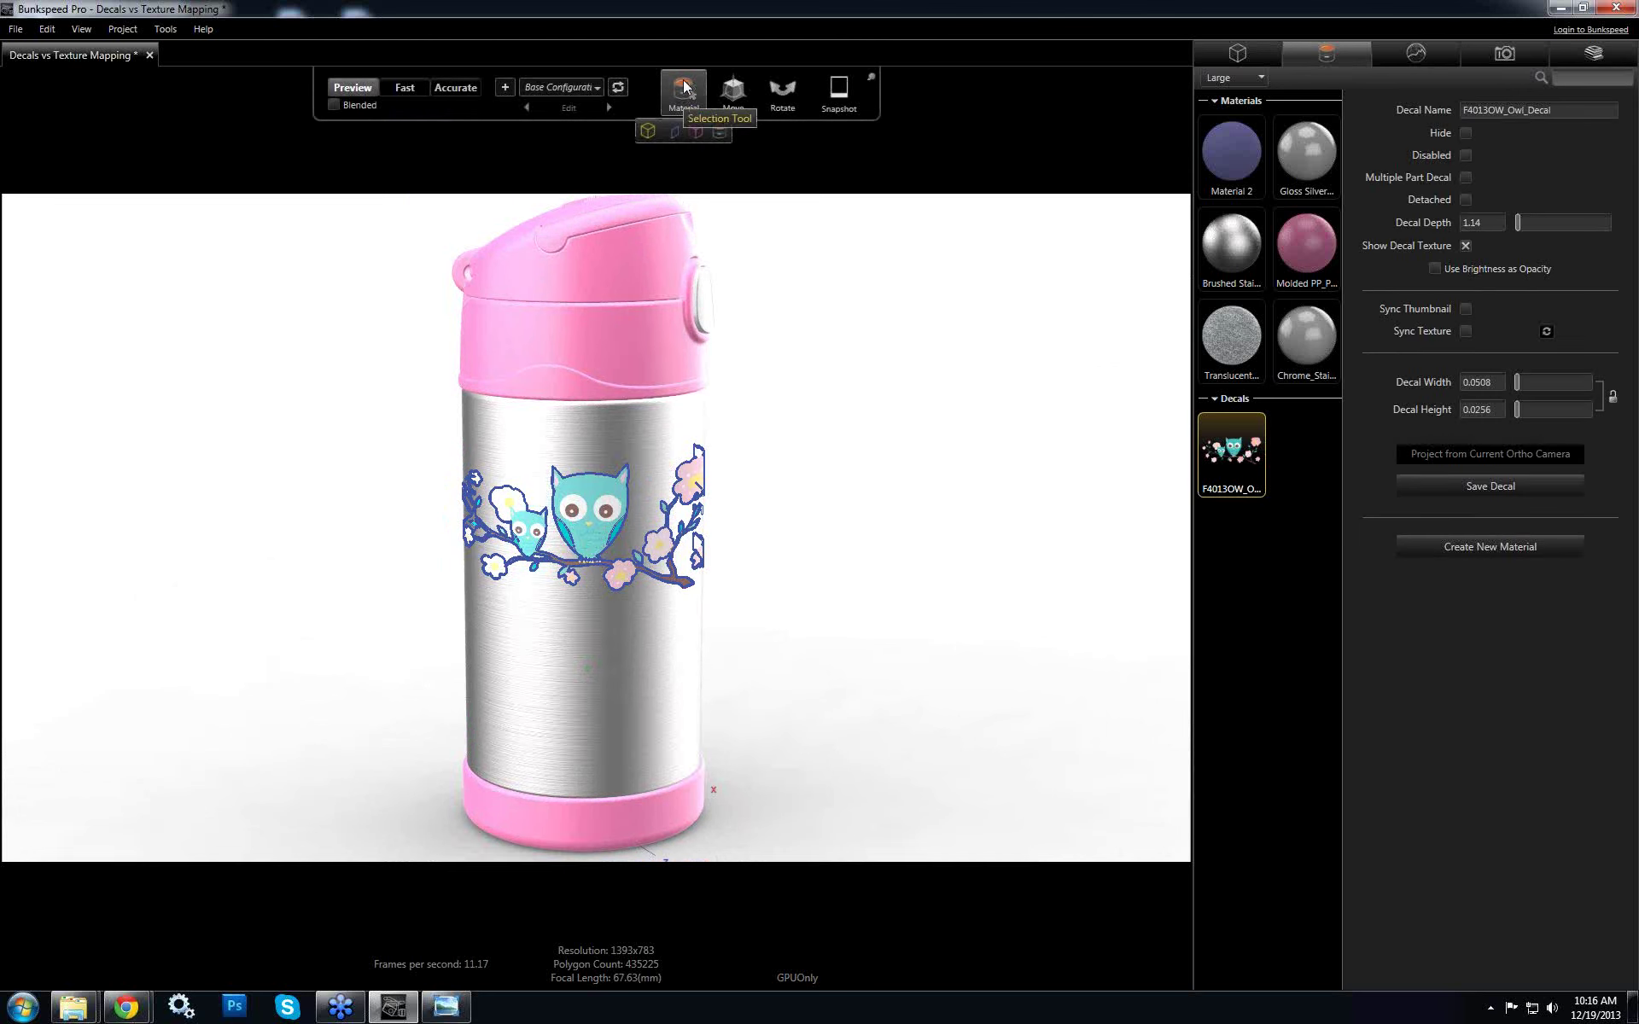
Scale the owl decal up to 0.1020 by 0.0514 and move it lower on the body
mouse_move(734, 92)
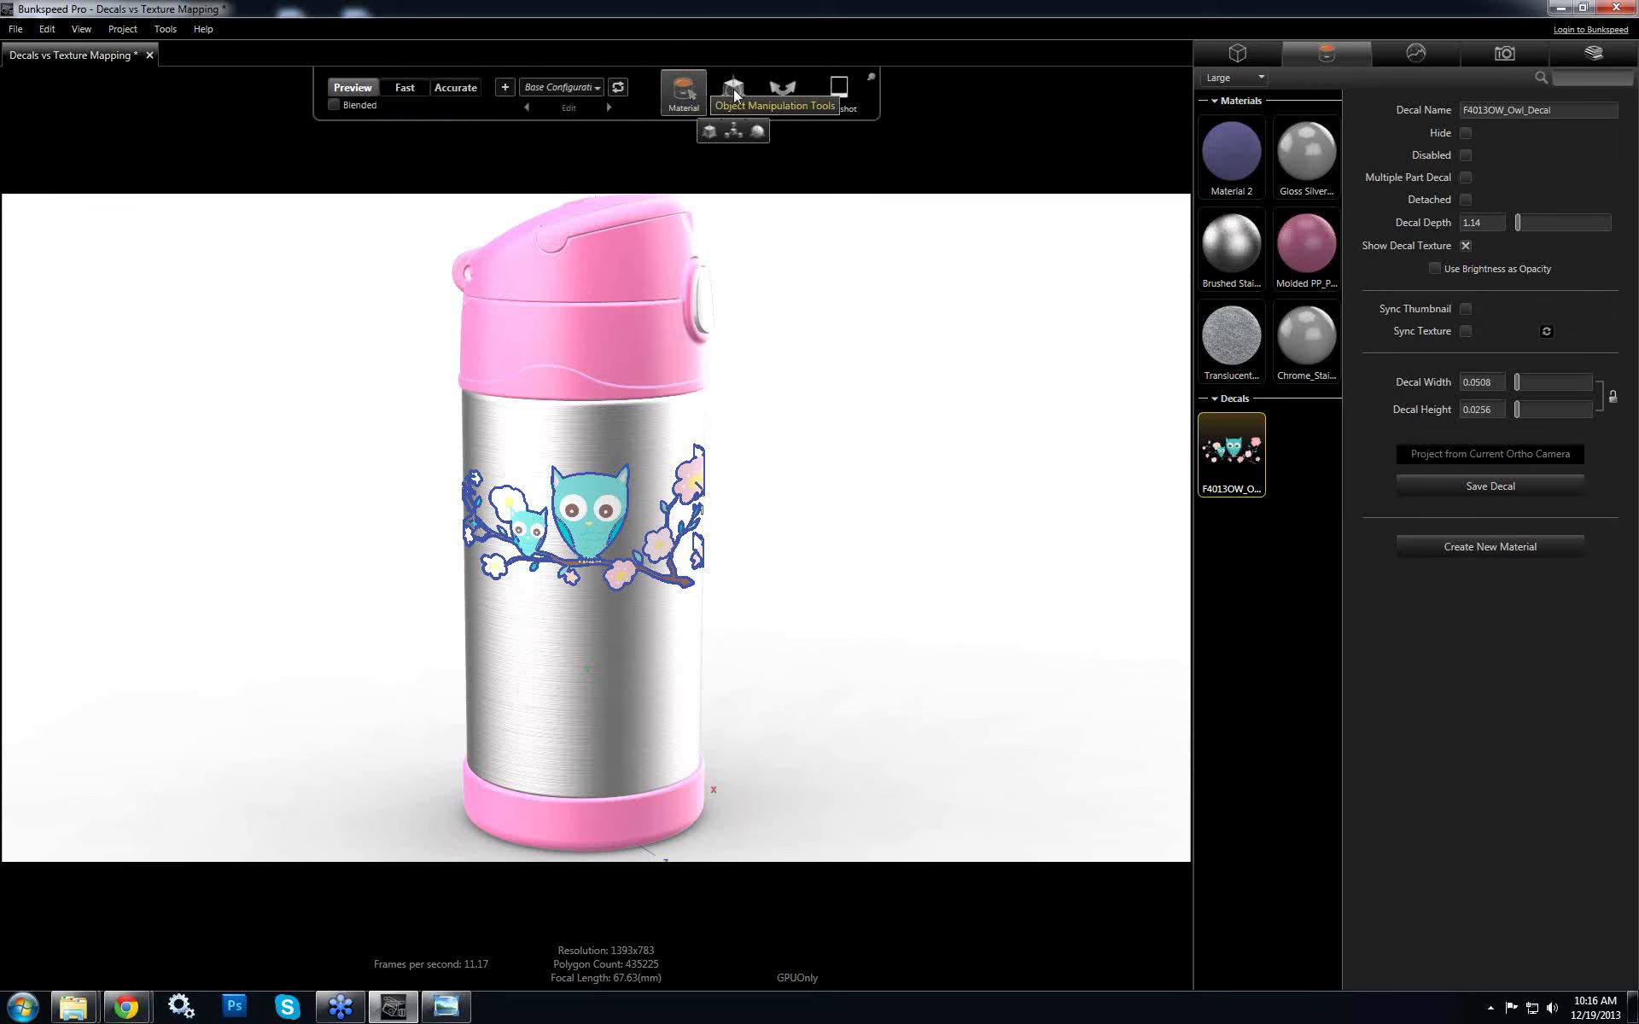
click(734, 133)
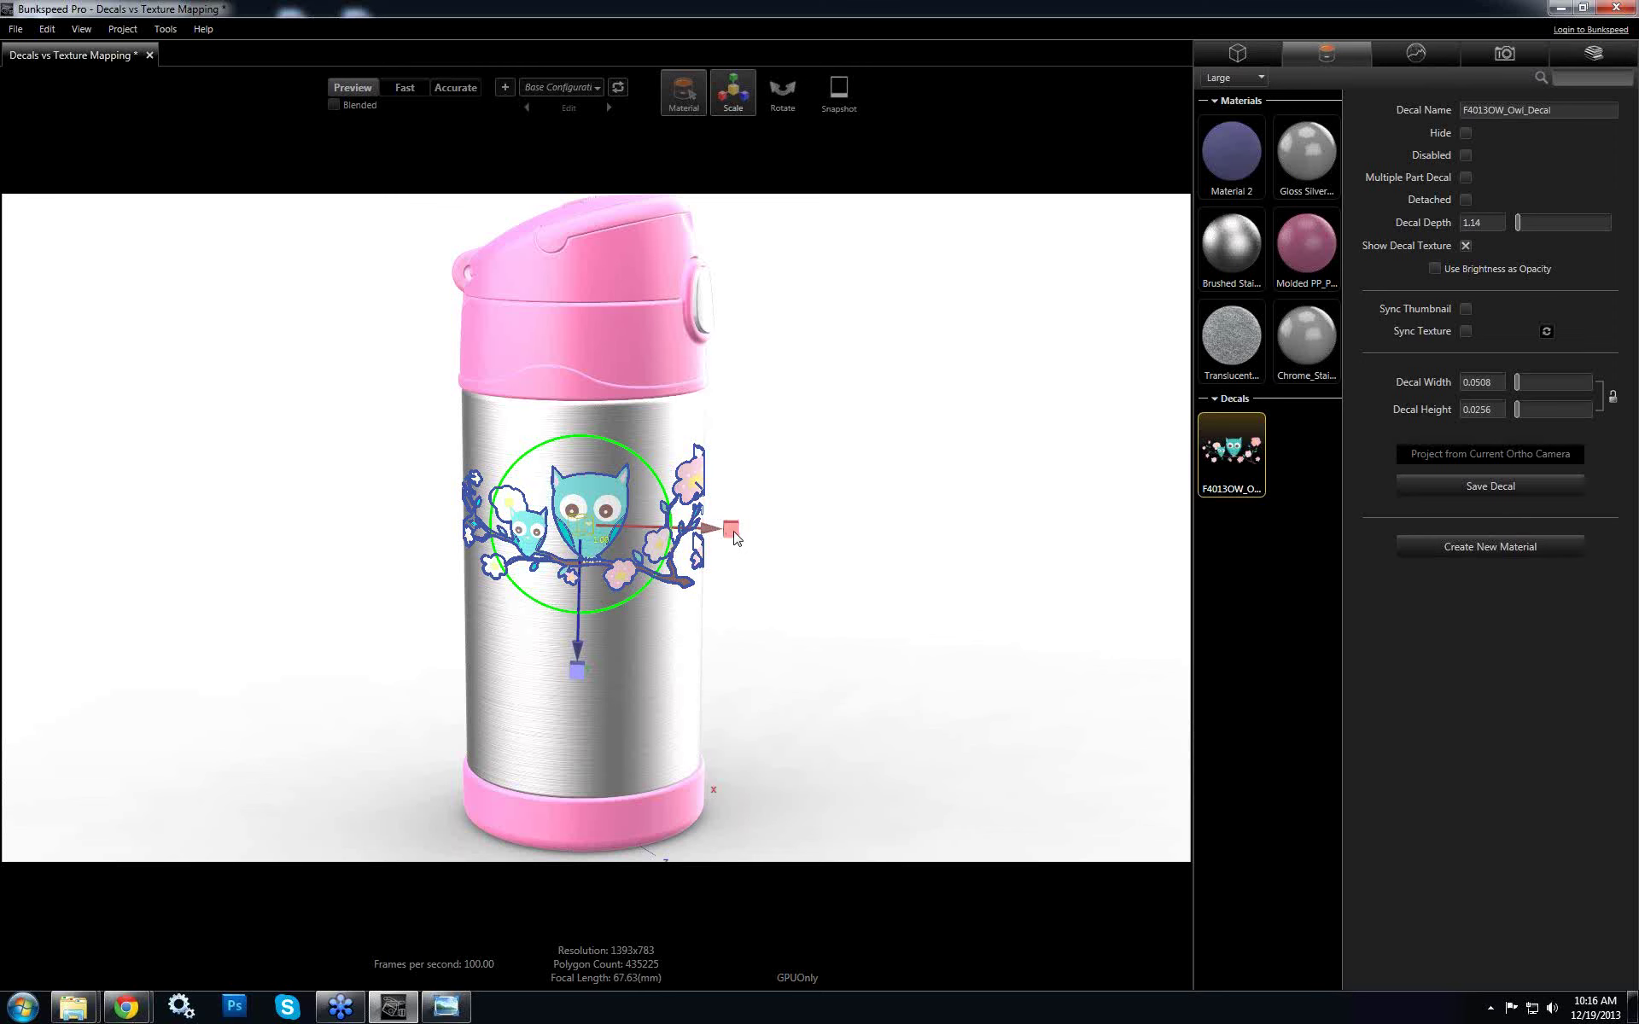
drag(734, 534, 863, 551)
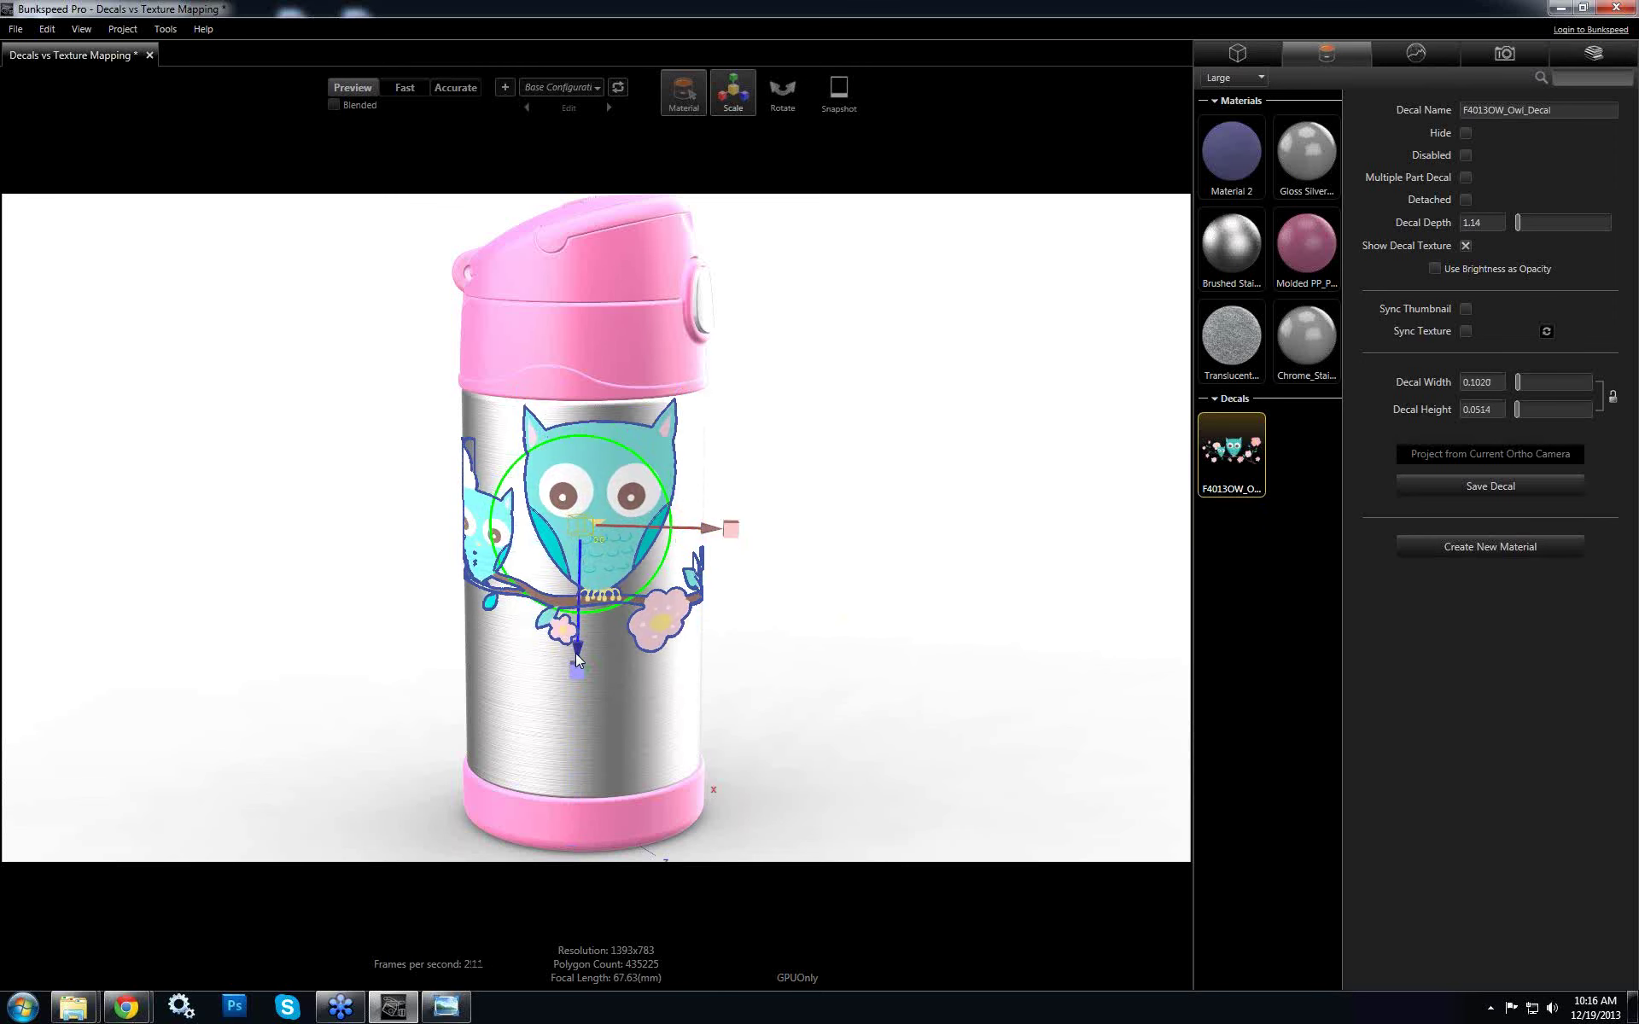
drag(577, 659, 889, 745)
click(371, 677)
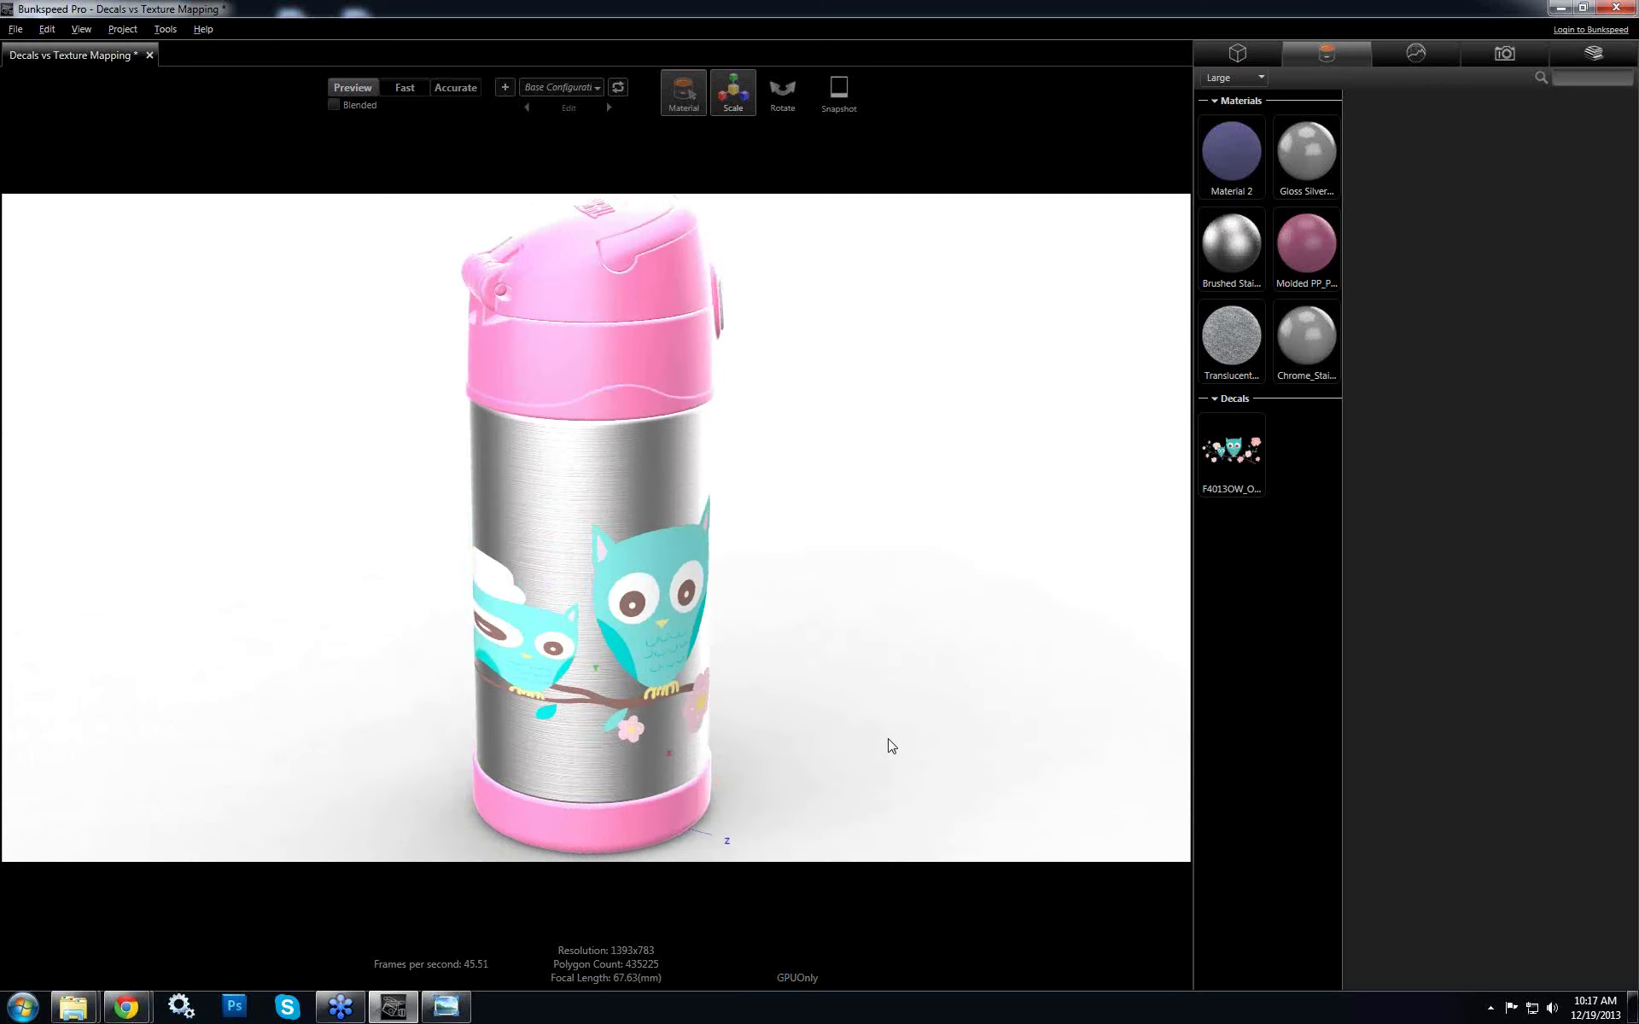
scroll(761, 695, down, 4)
drag(735, 698, 688, 719)
scroll(695, 768, up, 3)
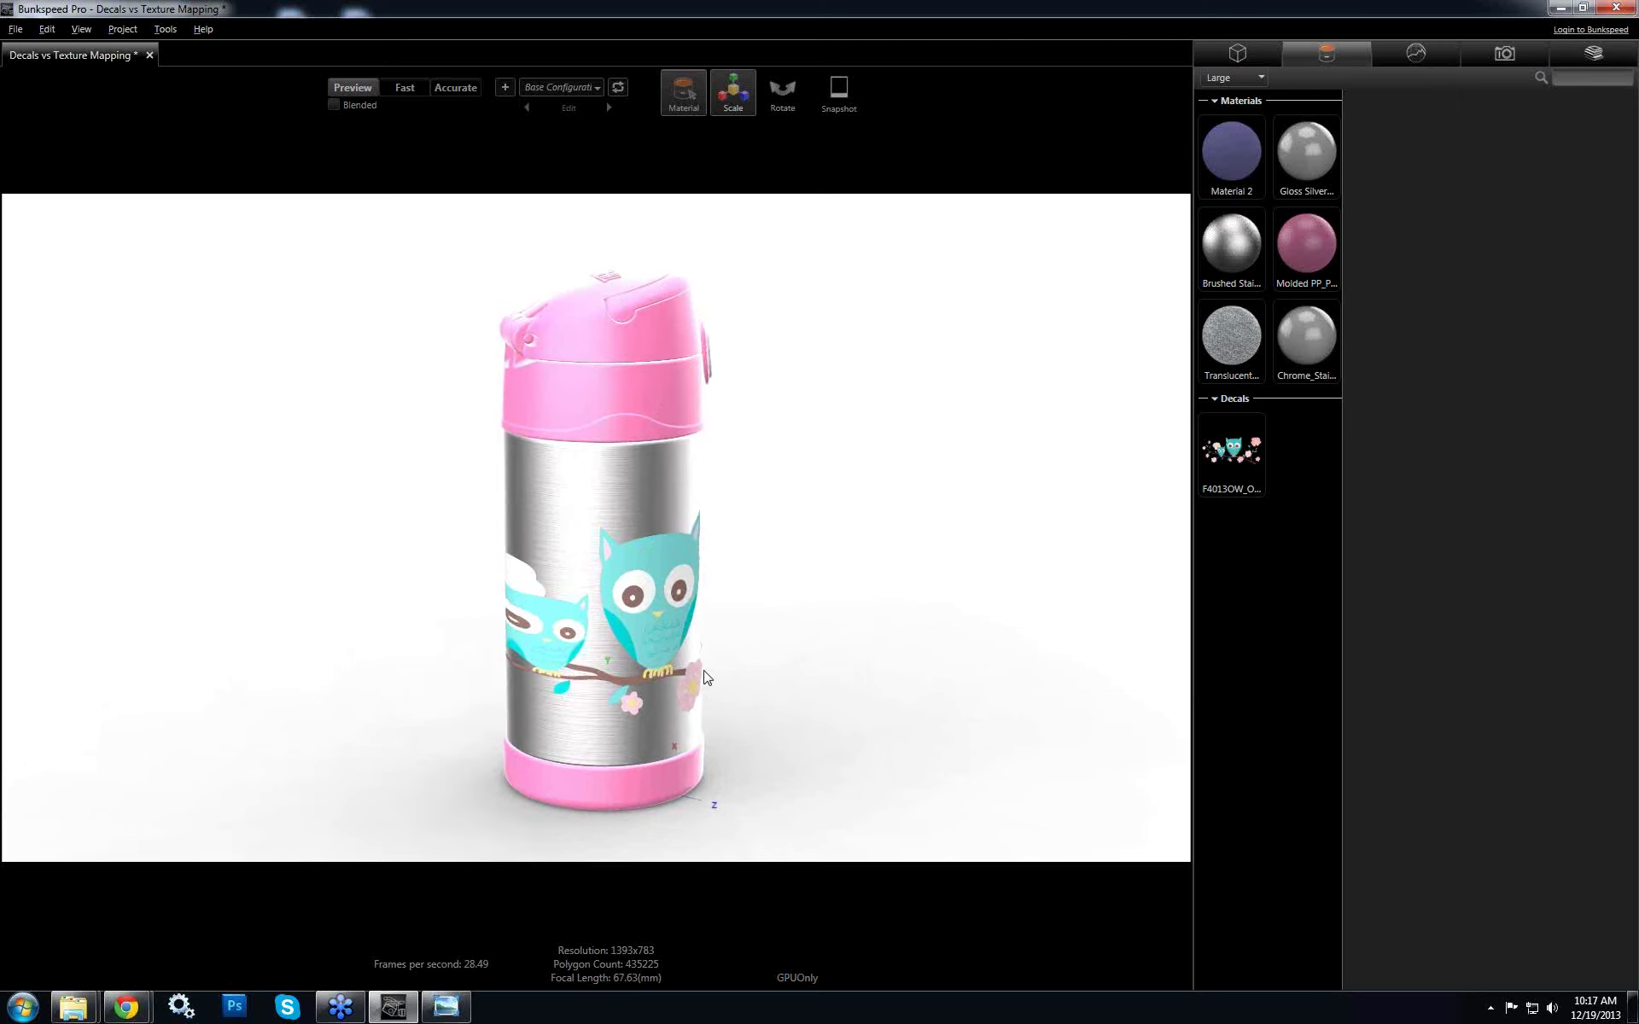
drag(768, 728, 602, 367)
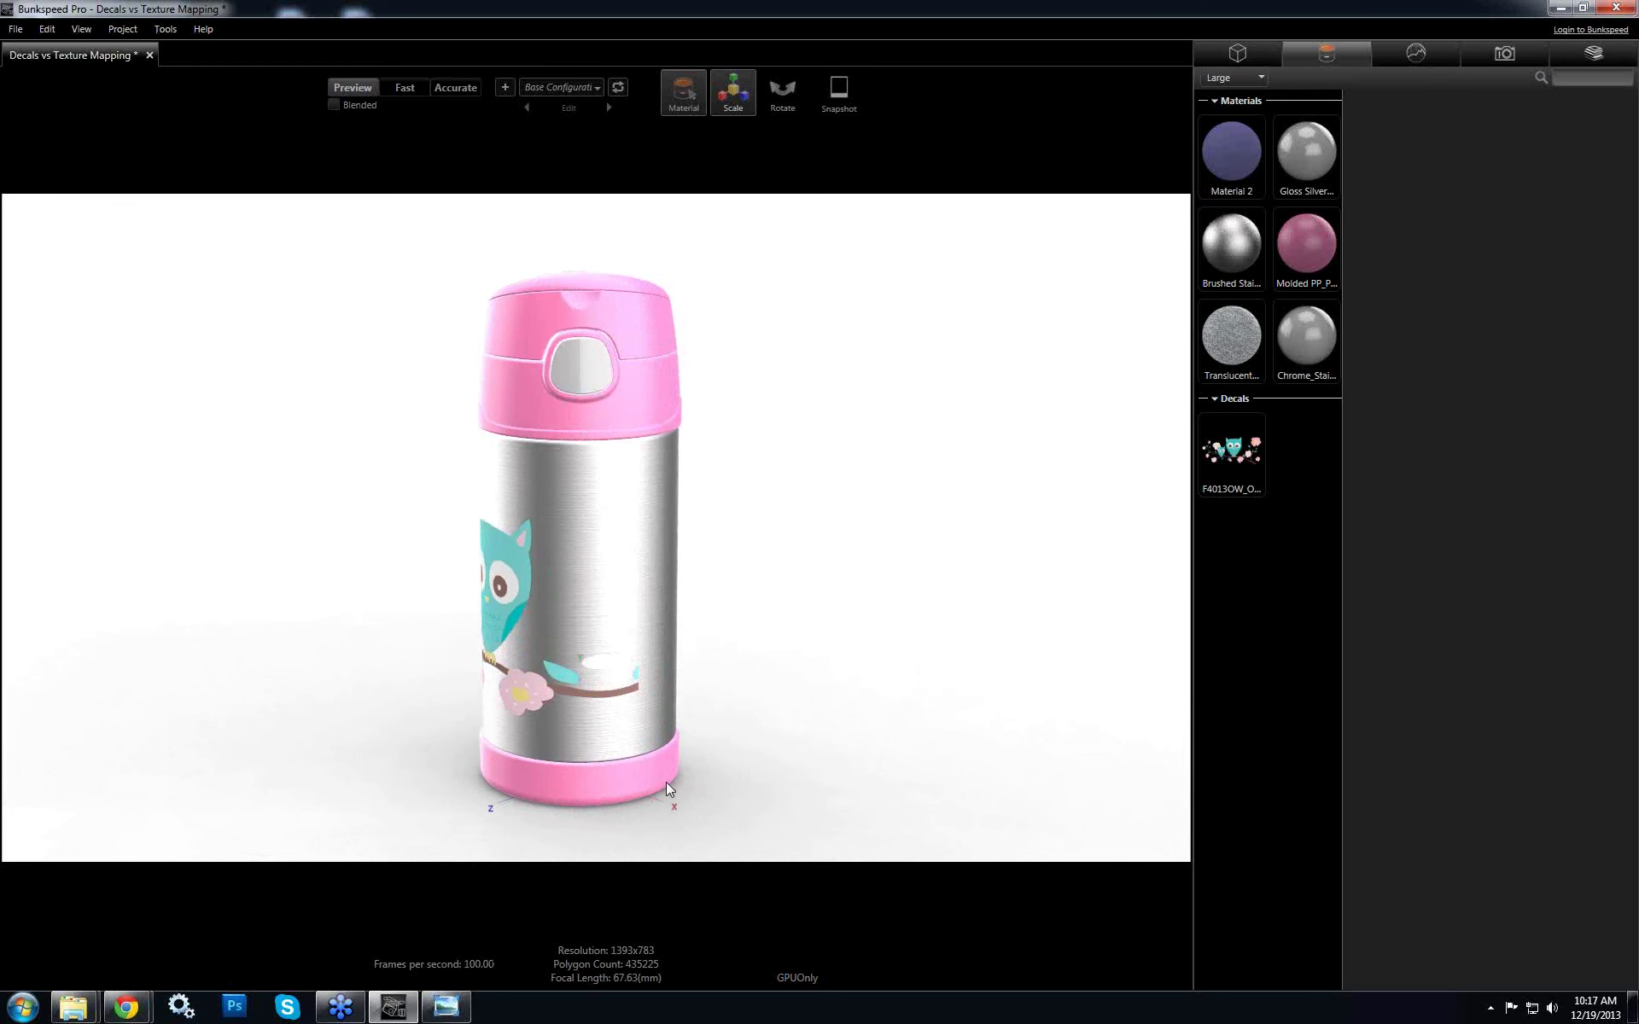
drag(665, 782, 591, 787)
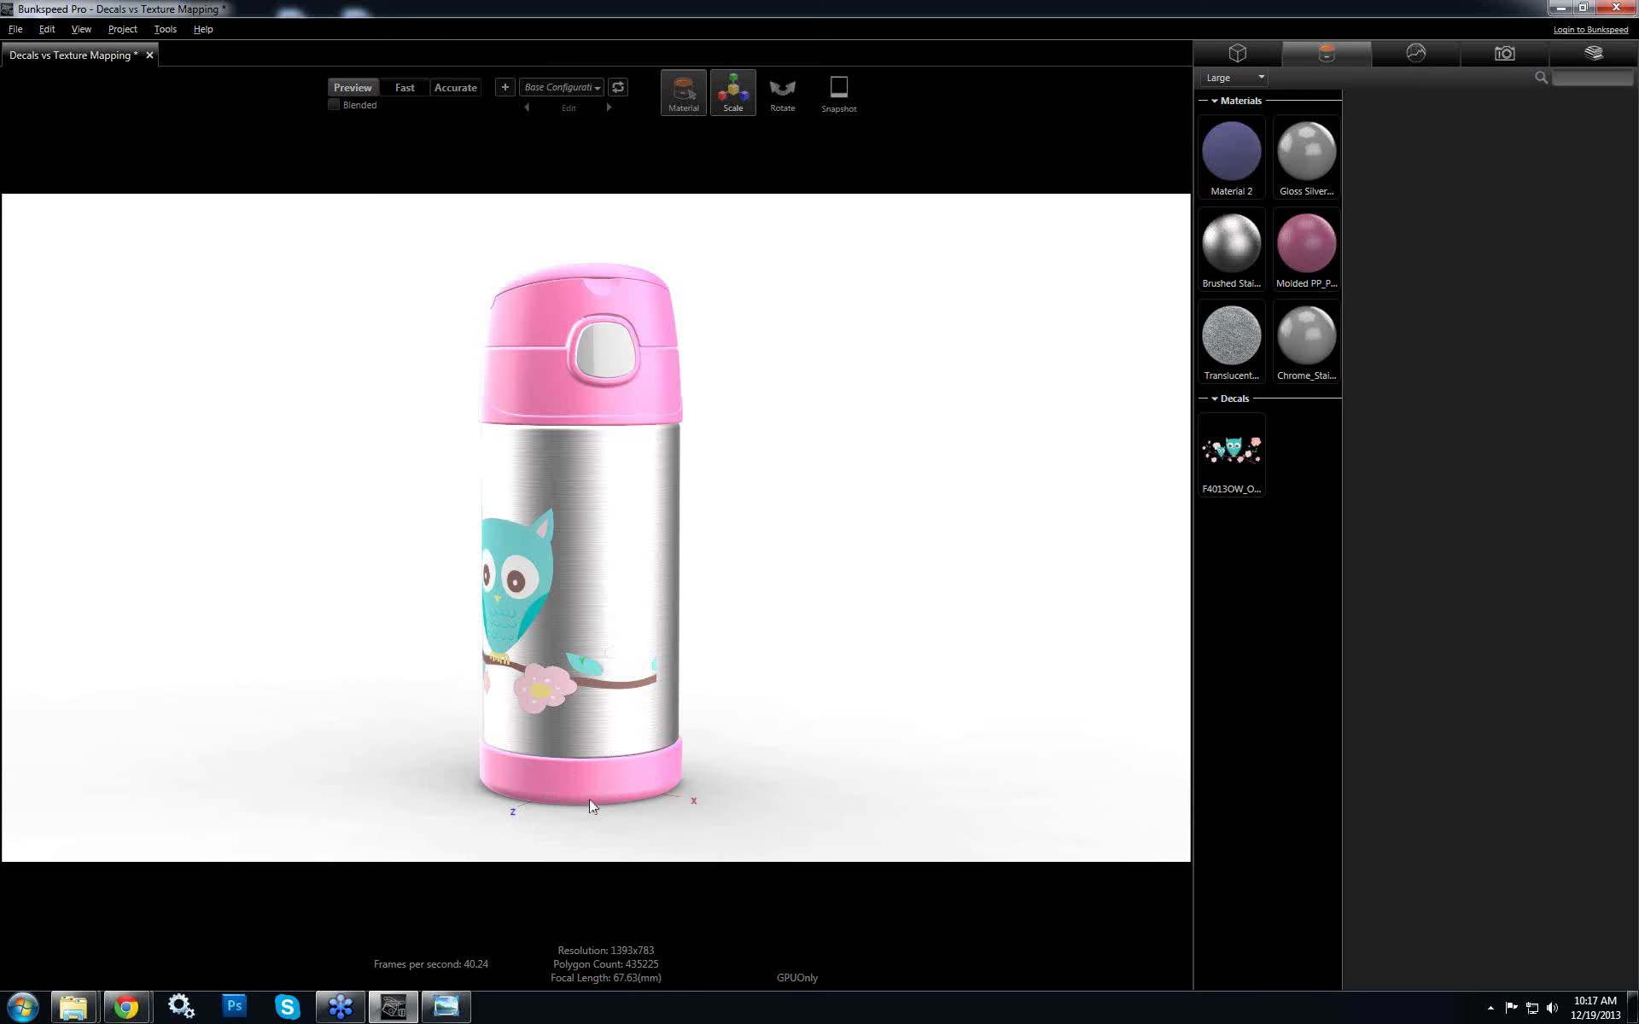
drag(529, 725, 1002, 771)
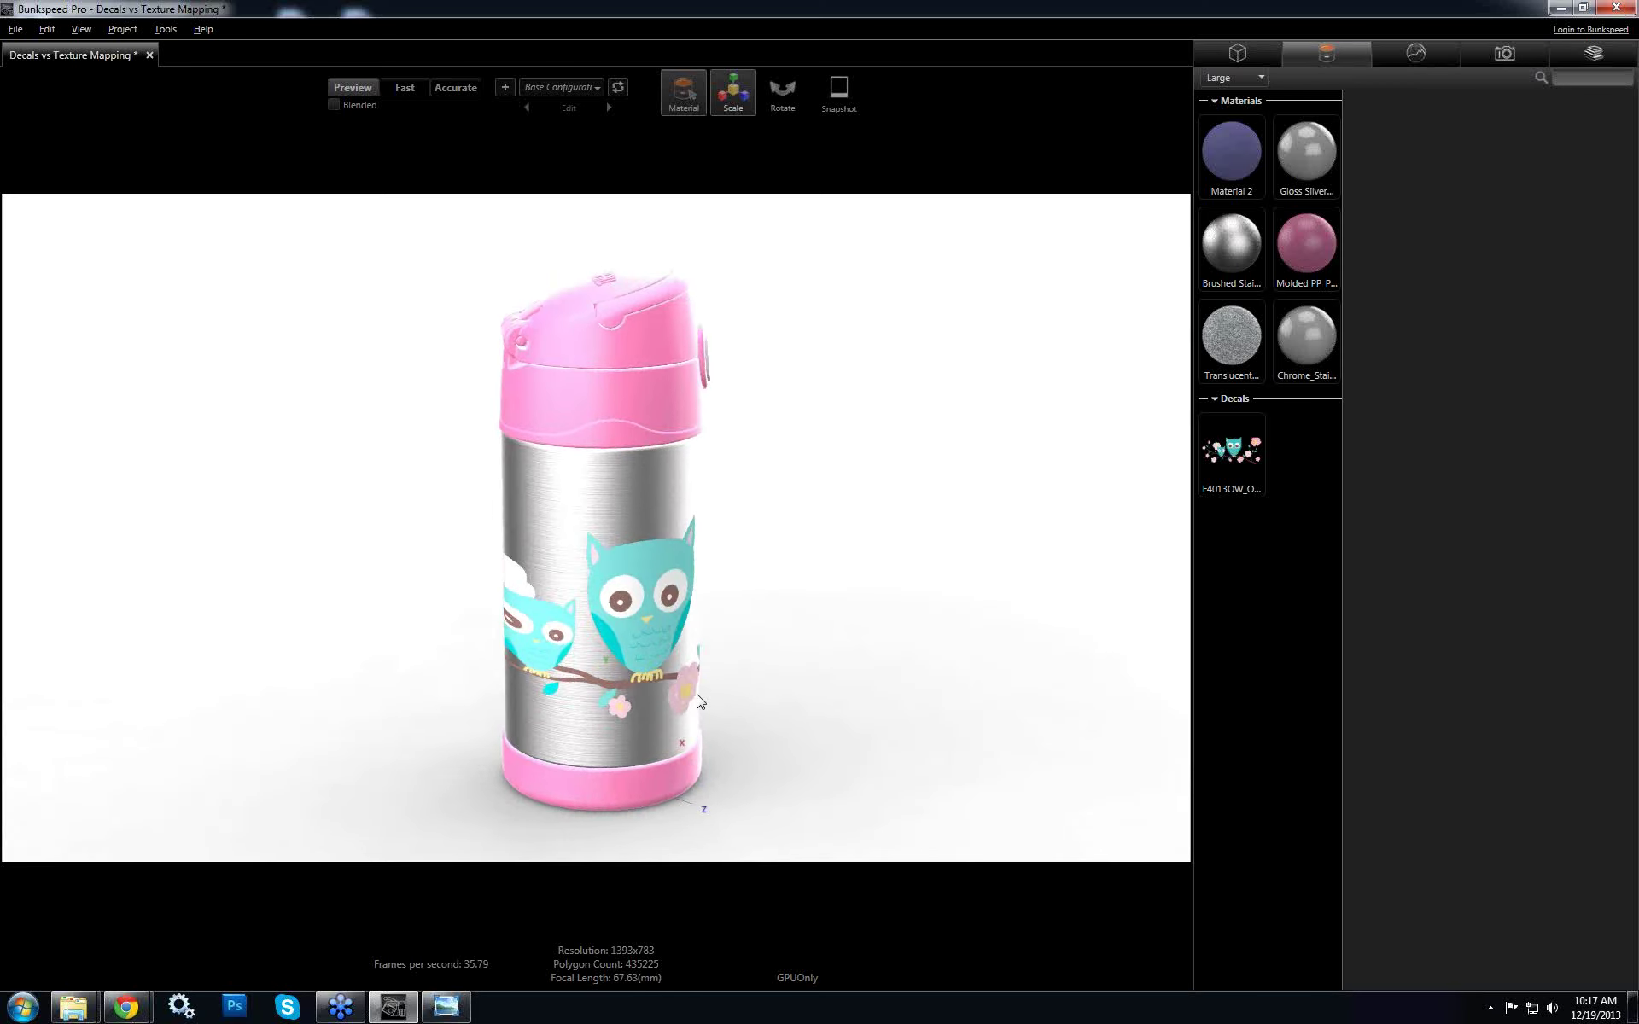
drag(721, 698, 347, 717)
drag(546, 714, 522, 700)
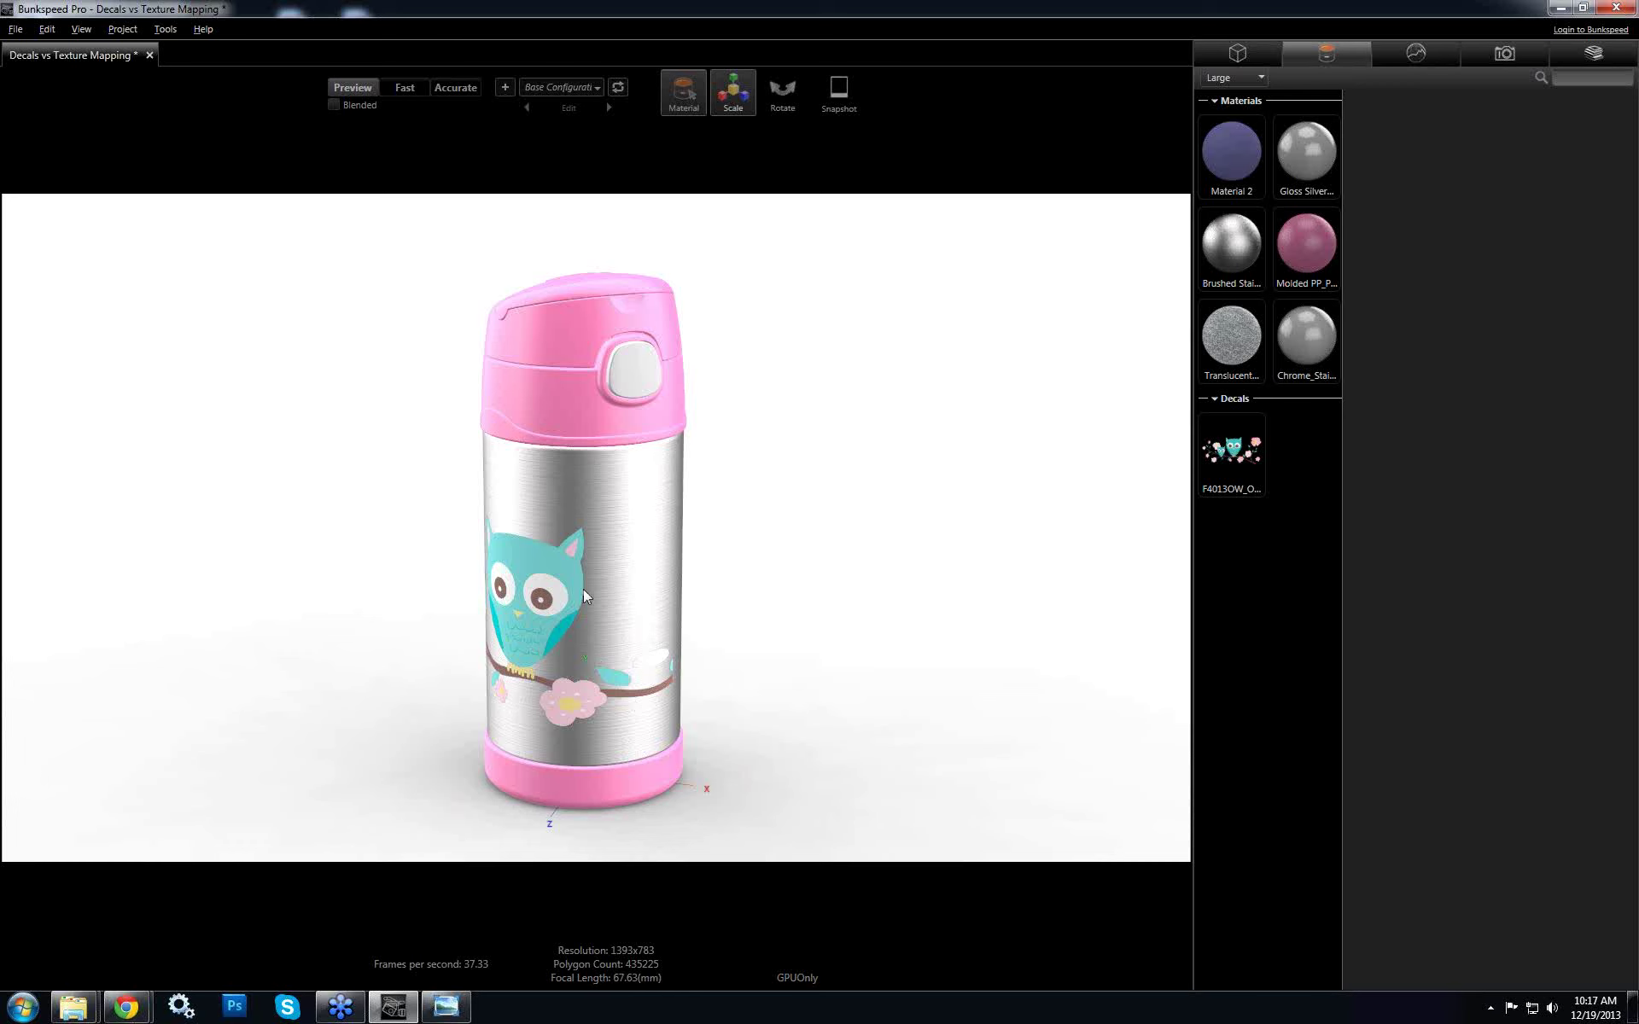
Delete the owl decal so the thermos body shows plain brushed stainless steel
click(1227, 452)
key(Delete)
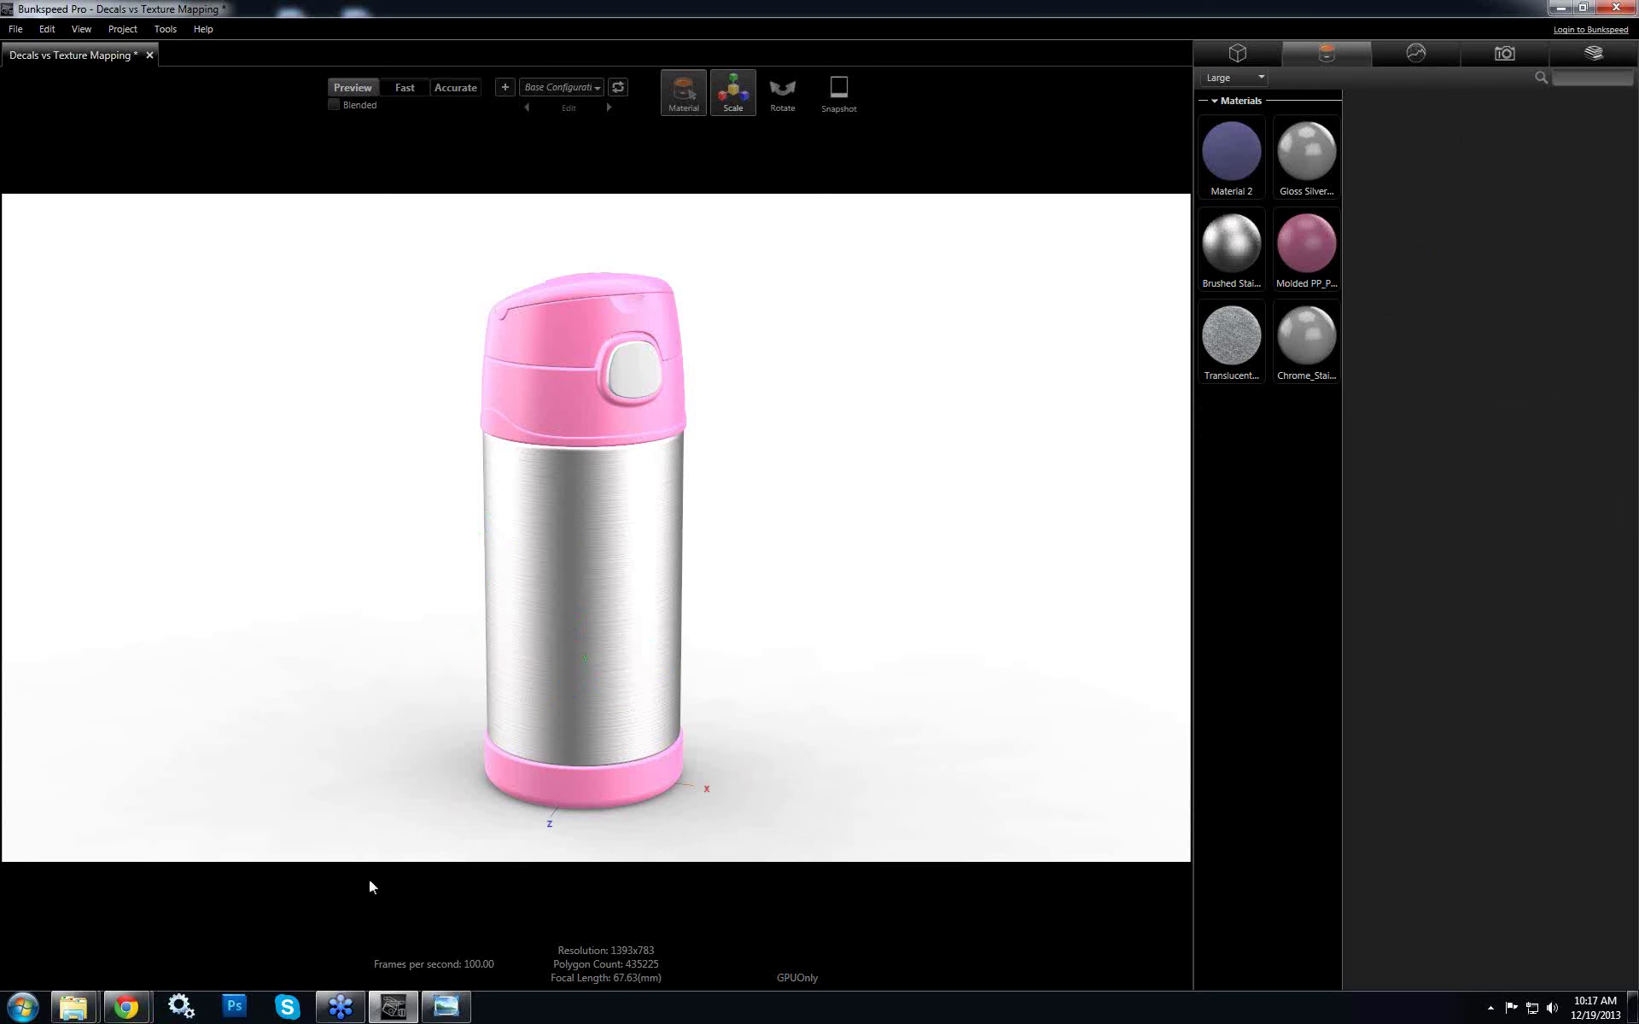
click(91, 1009)
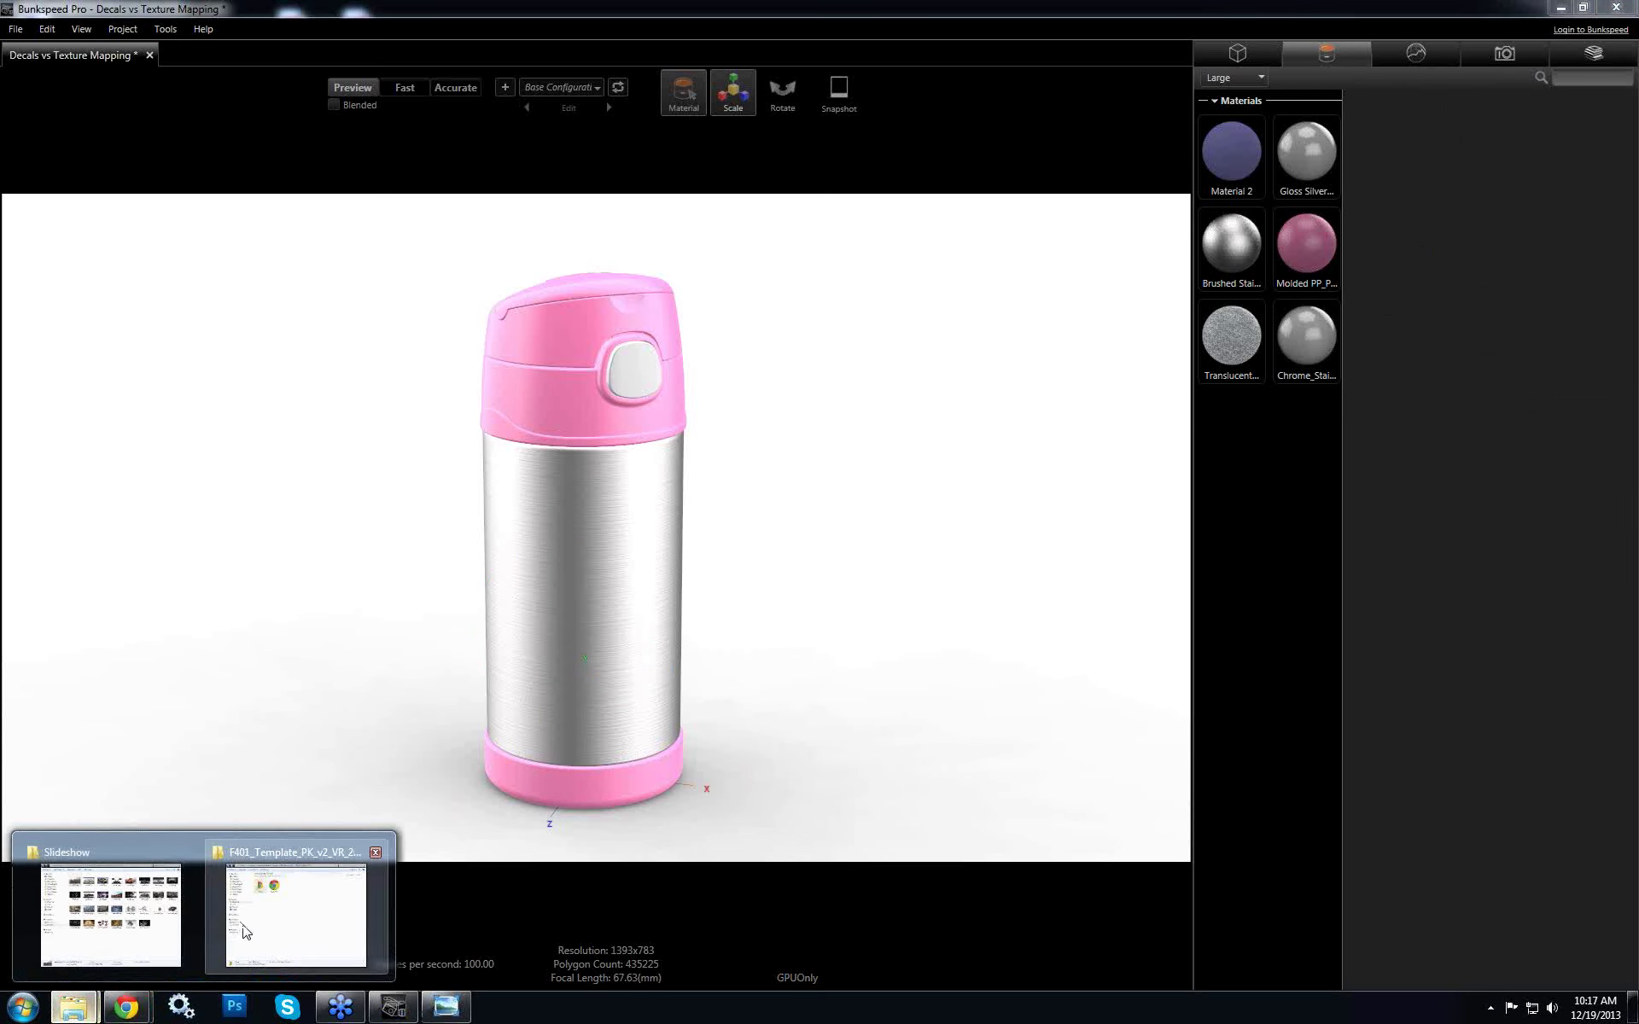
mouse_move(245, 930)
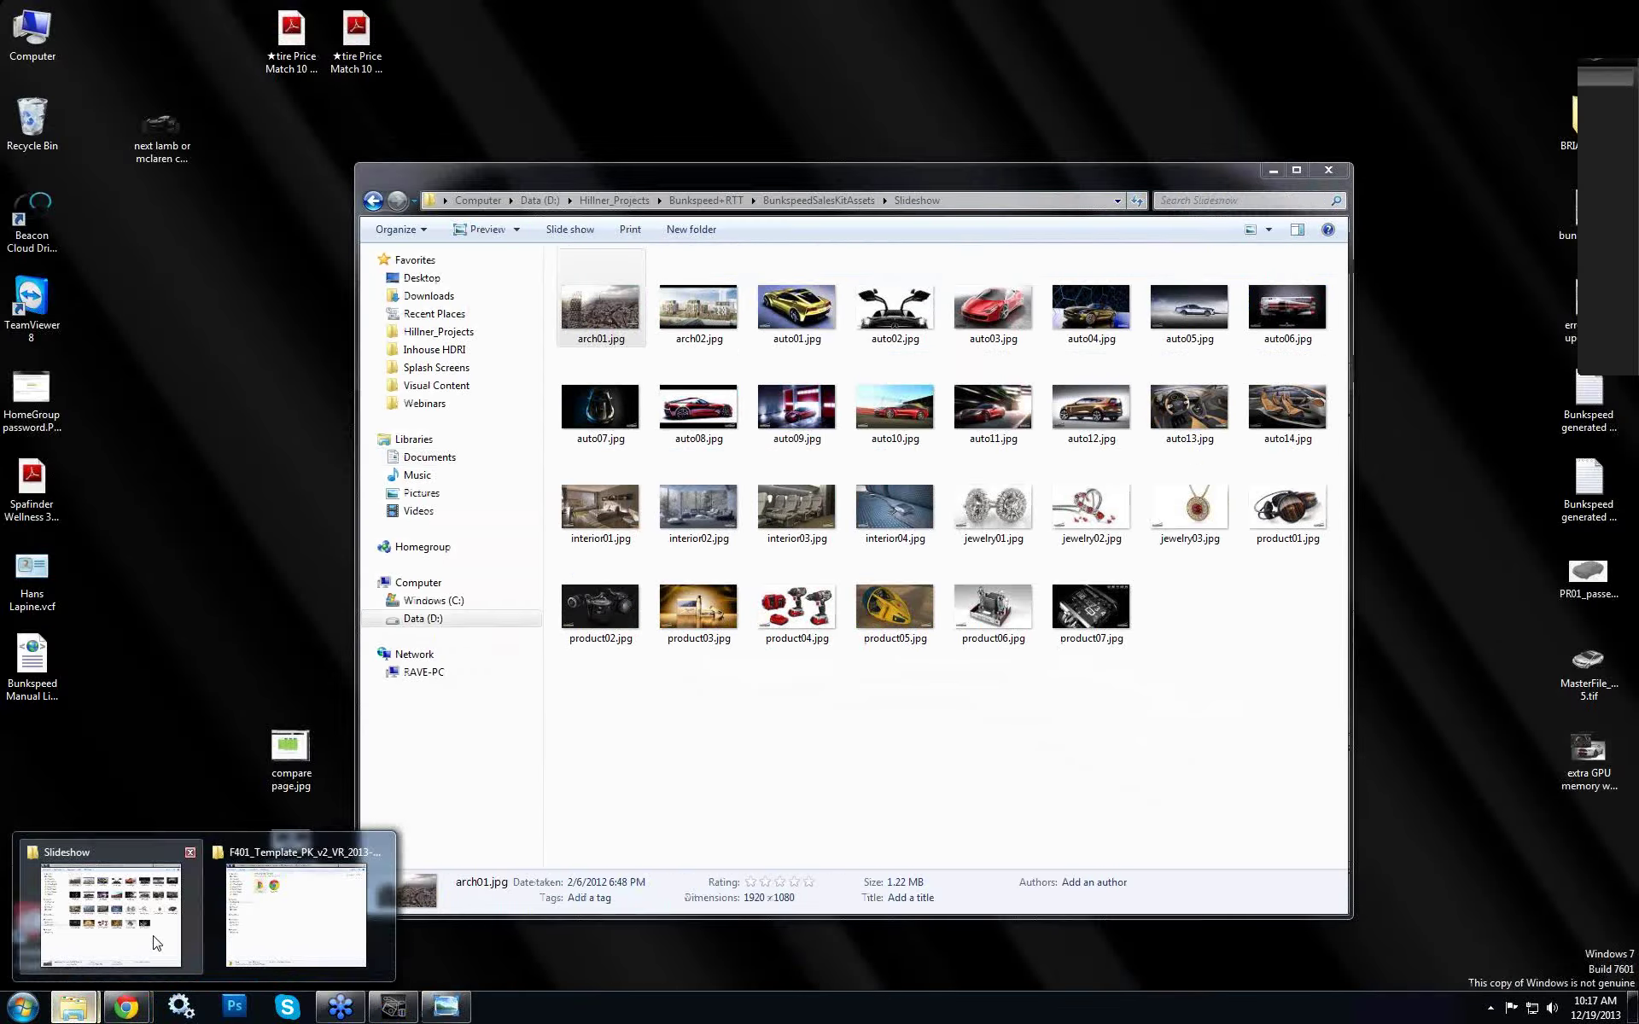
click(110, 913)
click(490, 339)
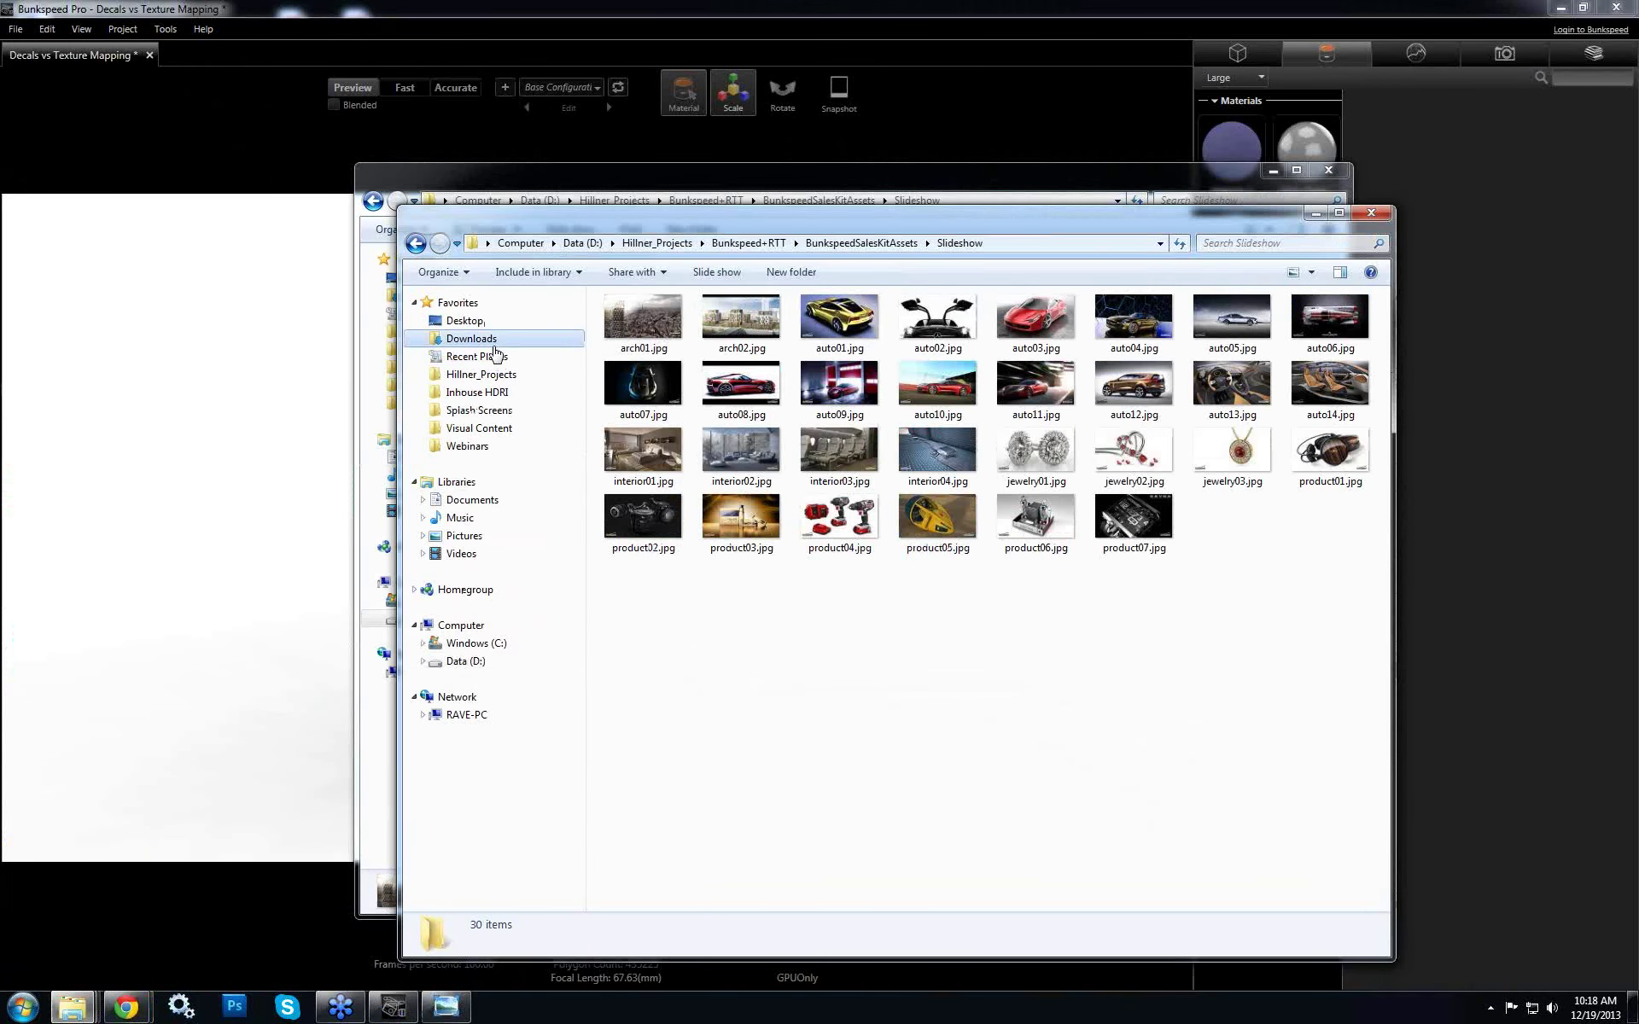
click(487, 356)
click(648, 378)
double_click(649, 381)
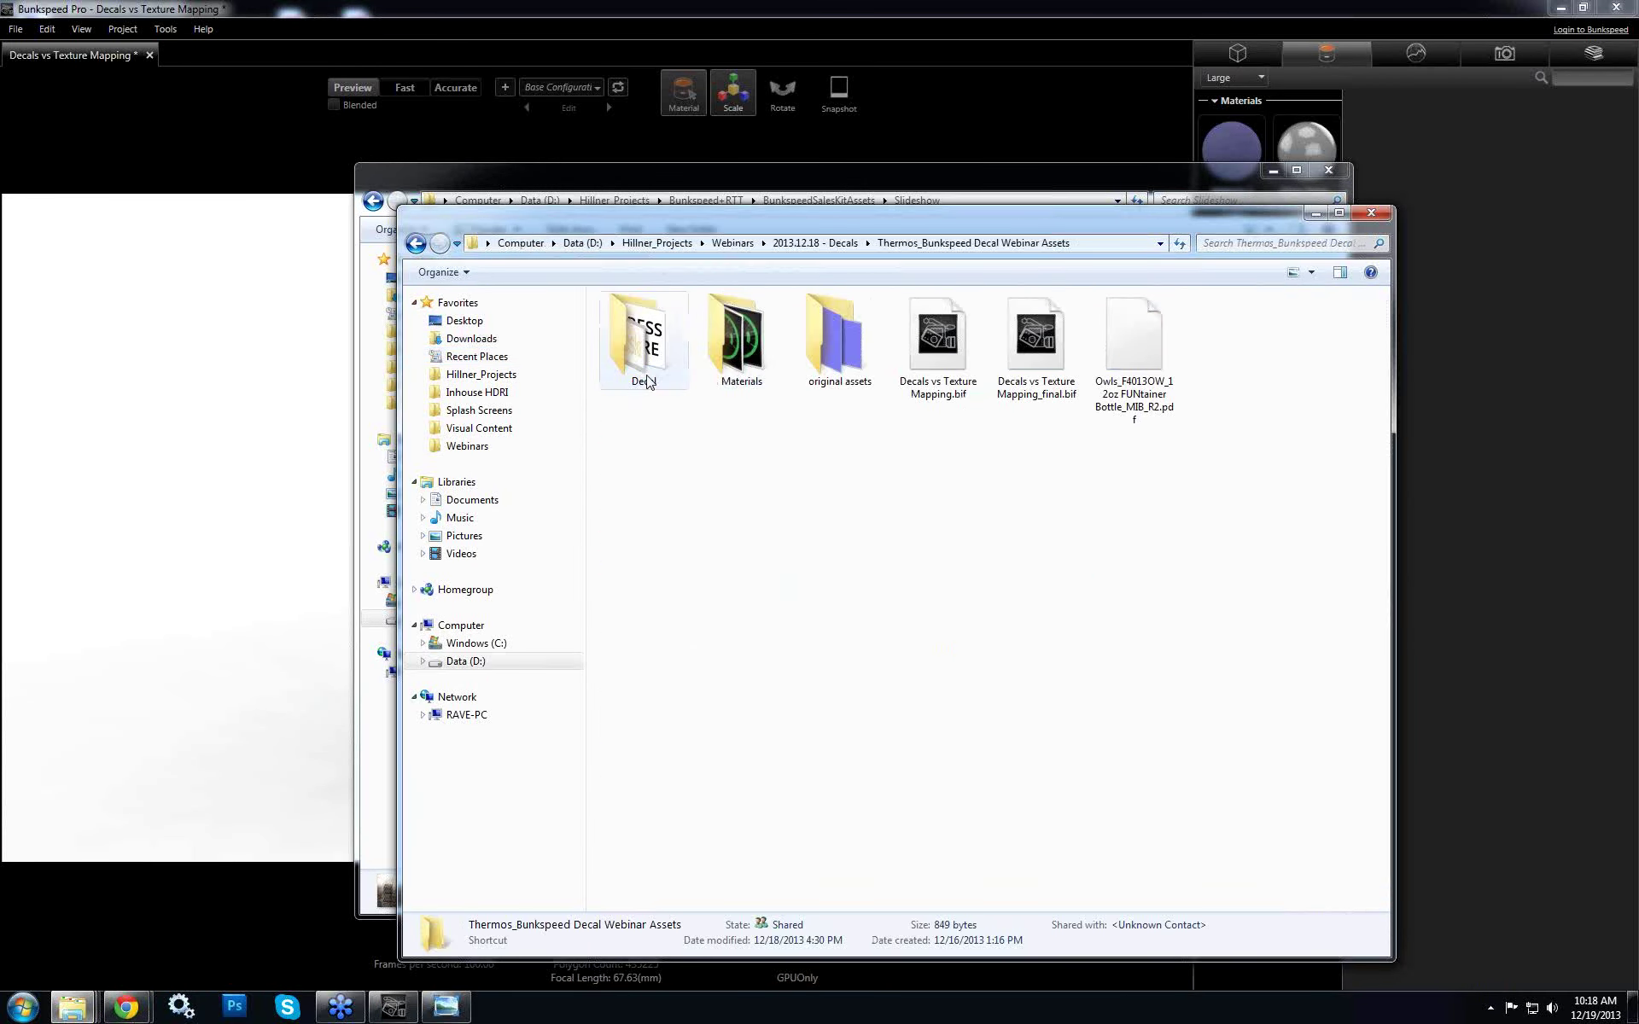
double_click(1148, 344)
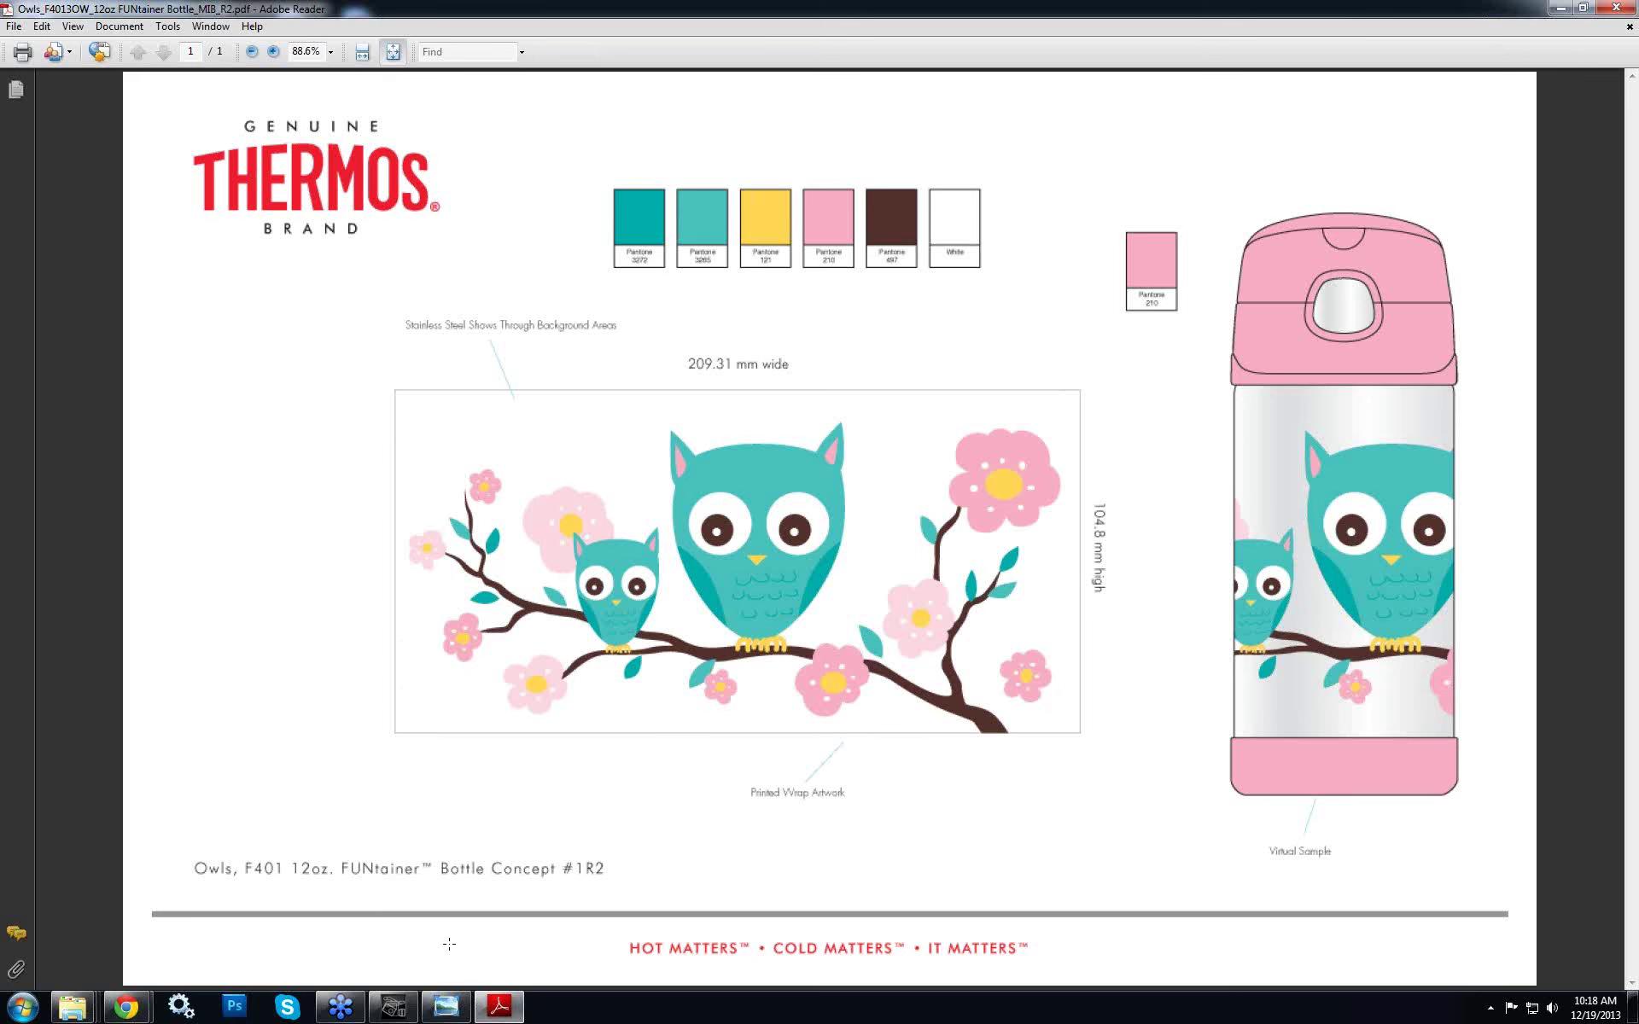
click(391, 1011)
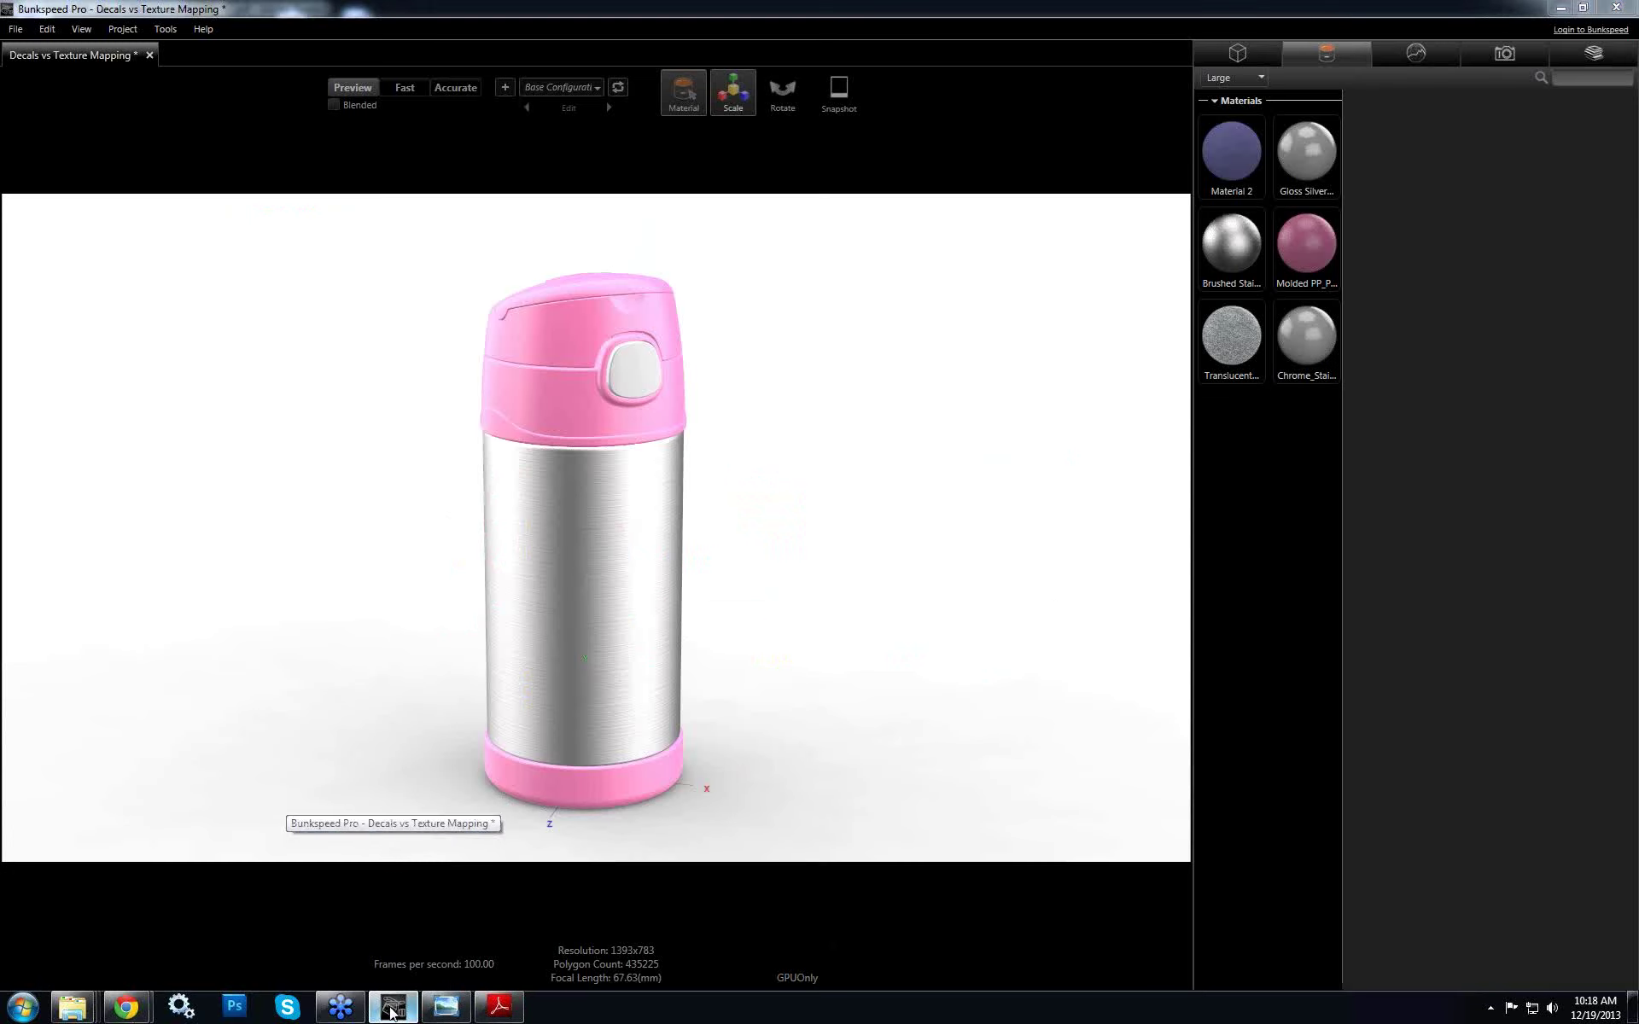
Create a new blank material, Material 1, and set its Material Type to Paint
right_click(1232, 461)
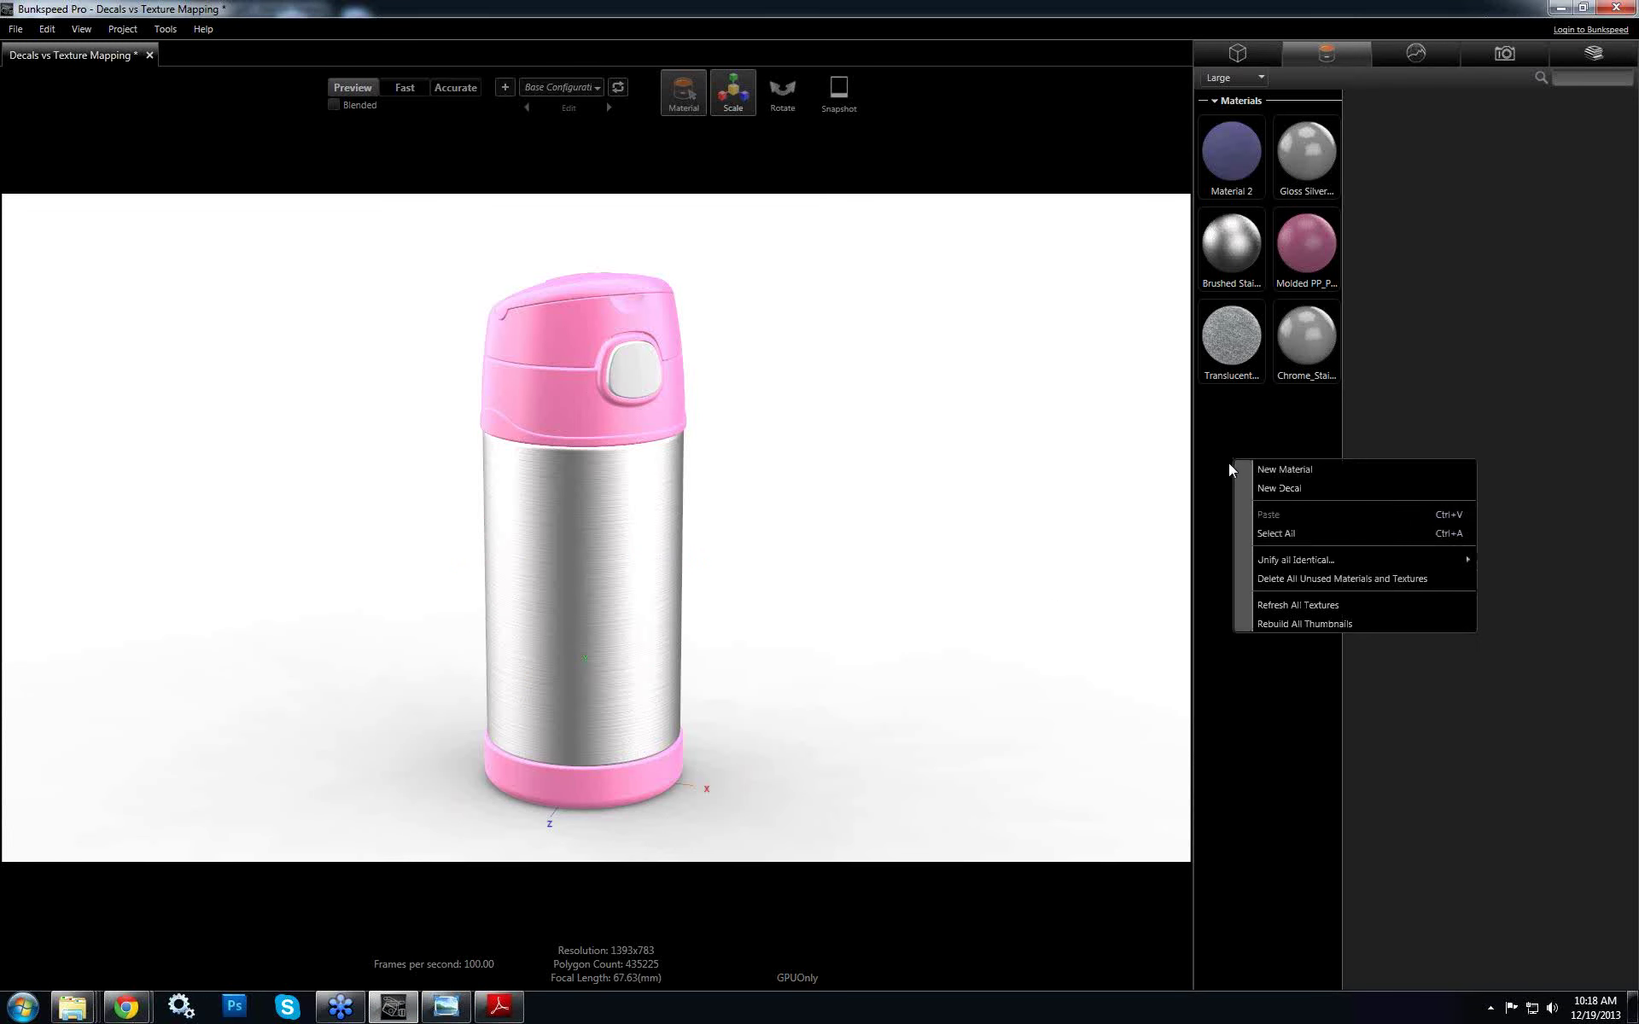
click(1292, 468)
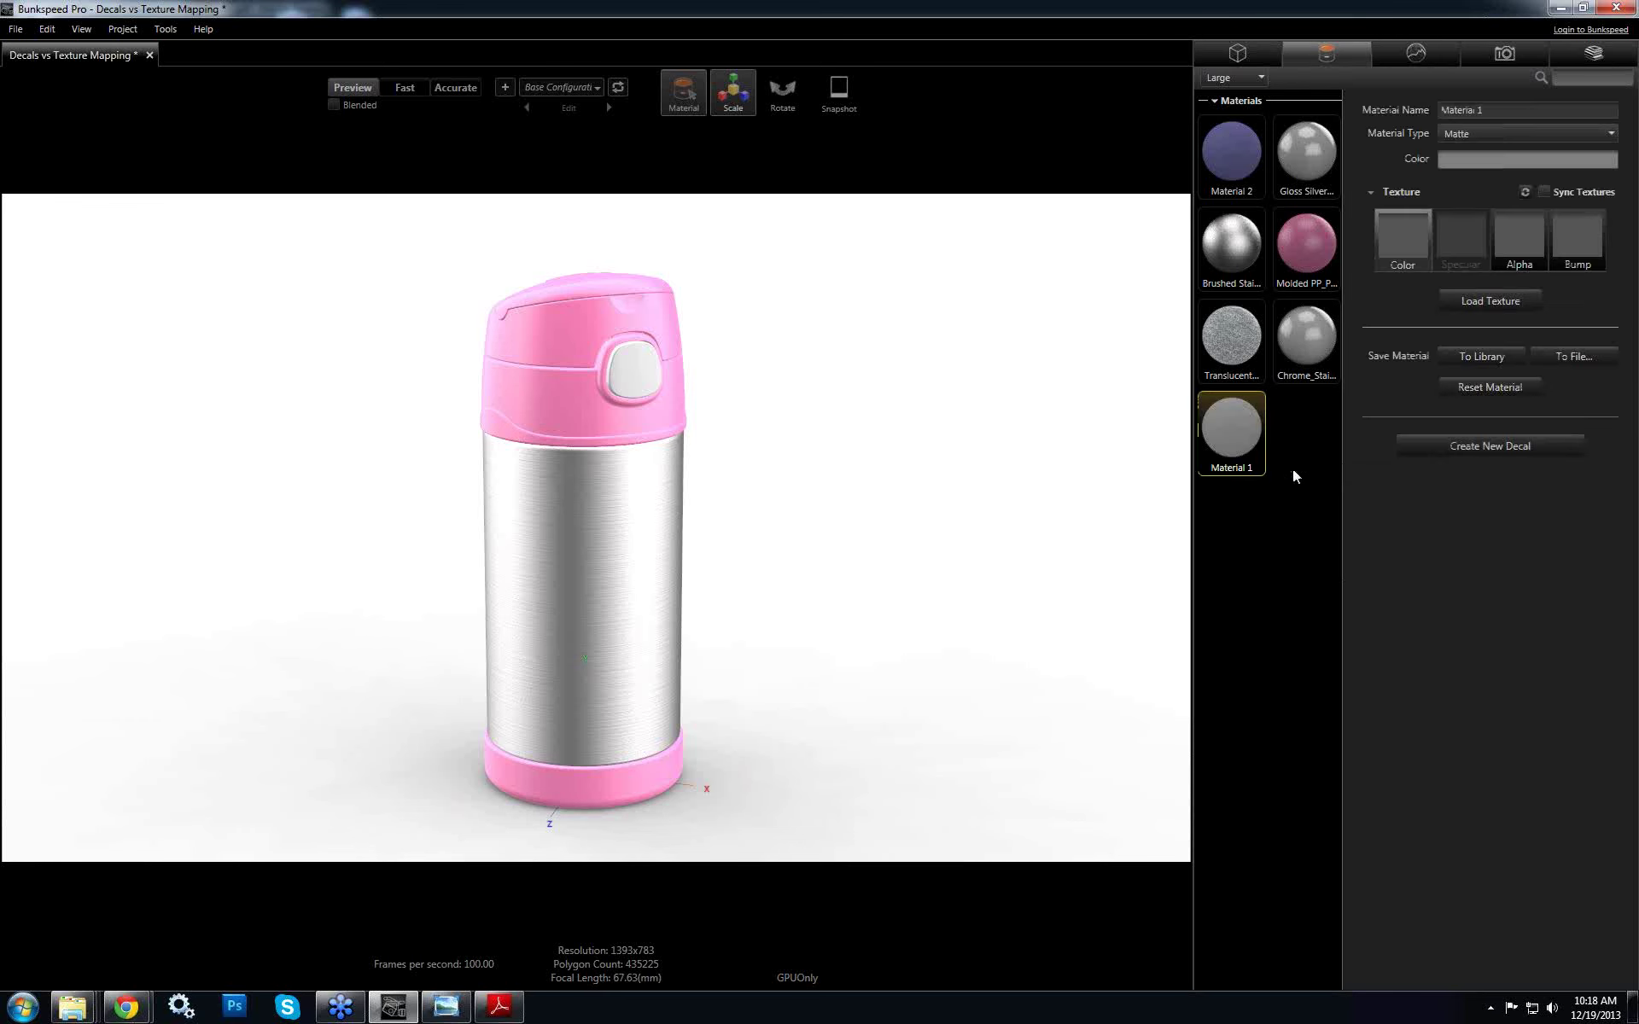
click(1489, 134)
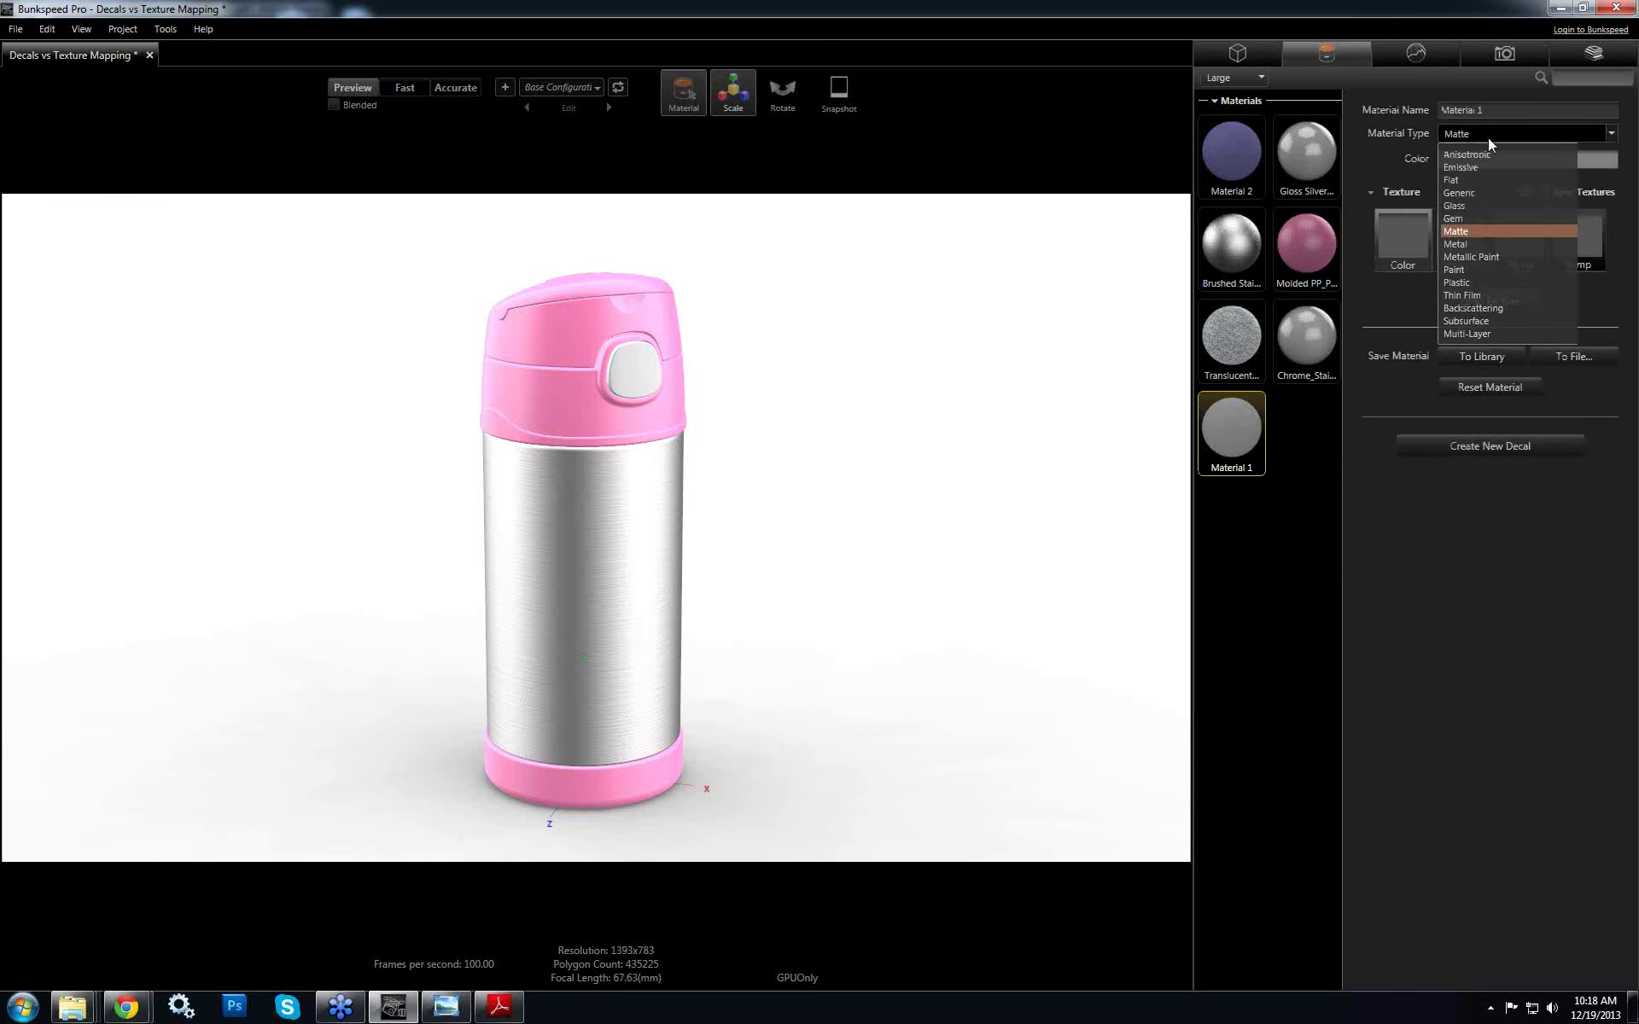
click(1469, 269)
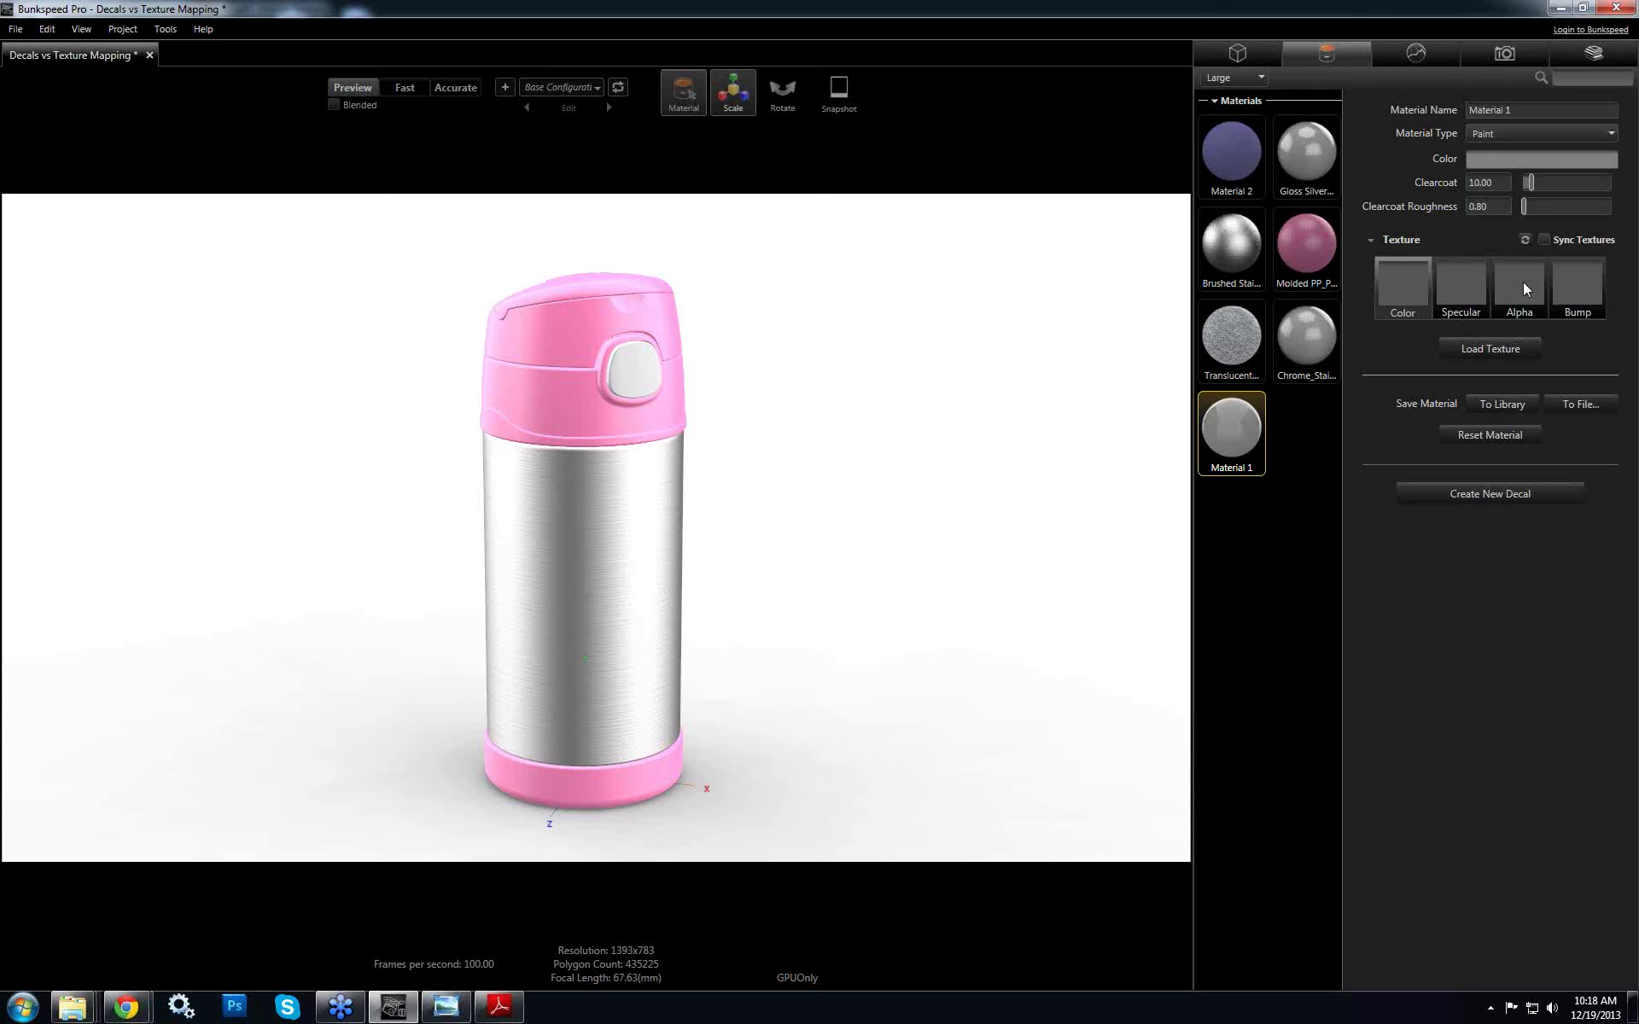
Load F4013OW_Owl_Decal.tif as Material 1's Color texture
double_click(1401, 291)
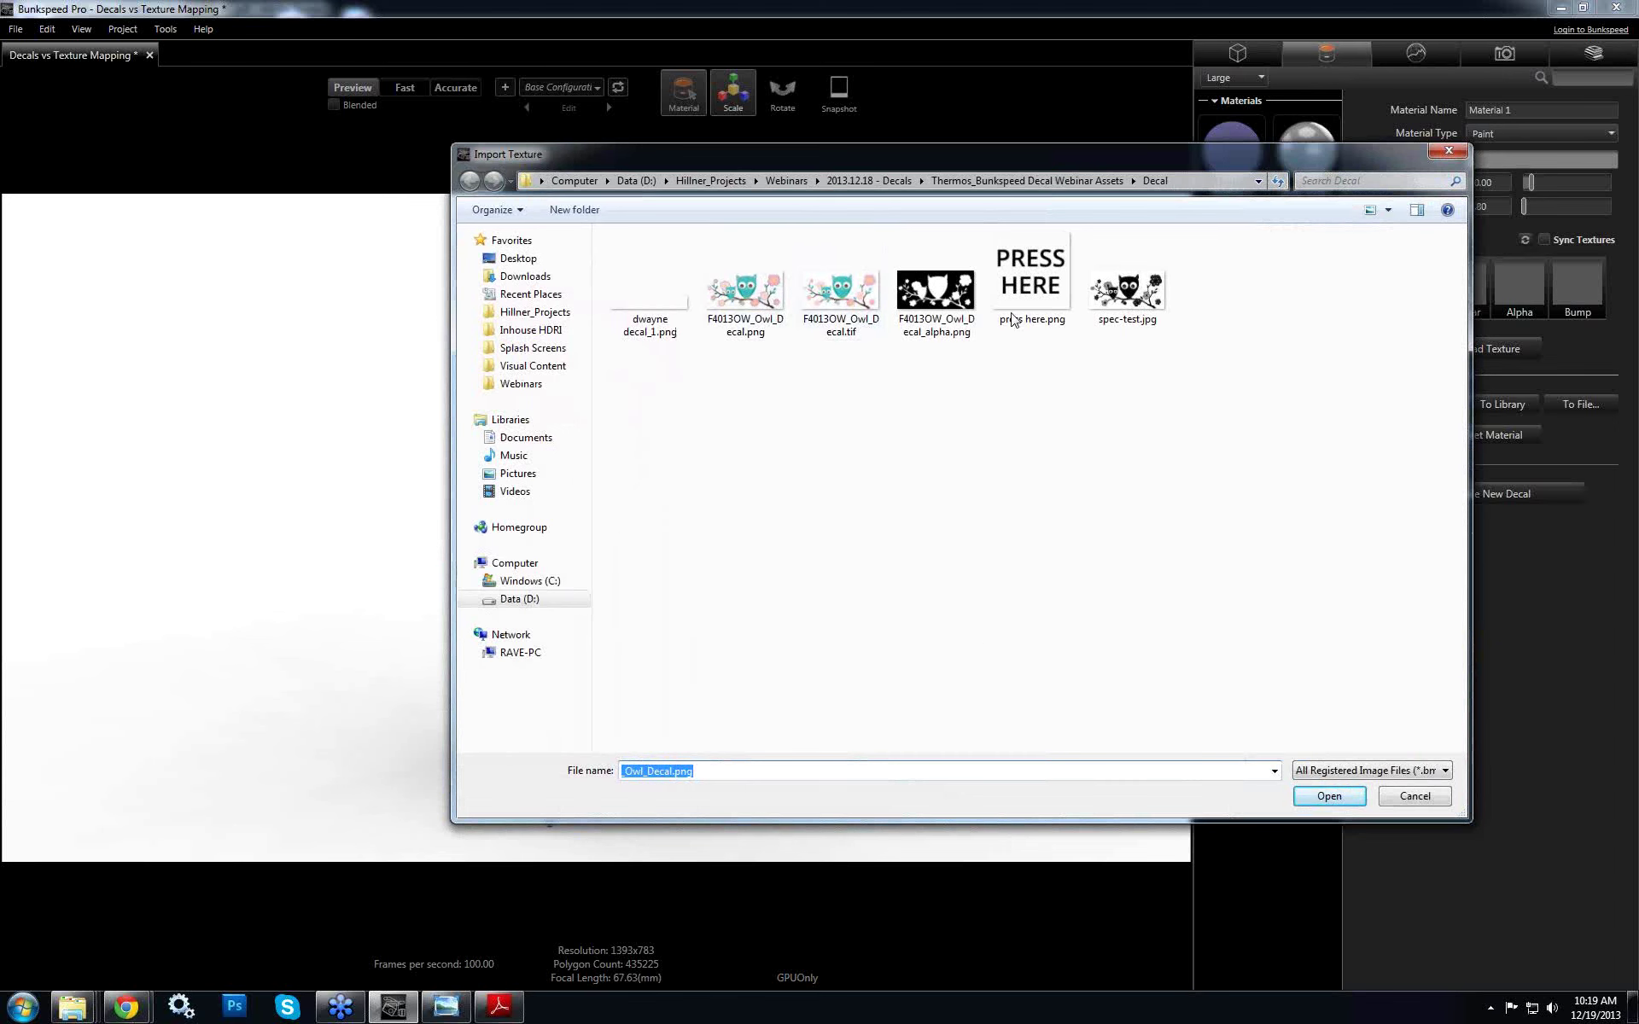
click(830, 289)
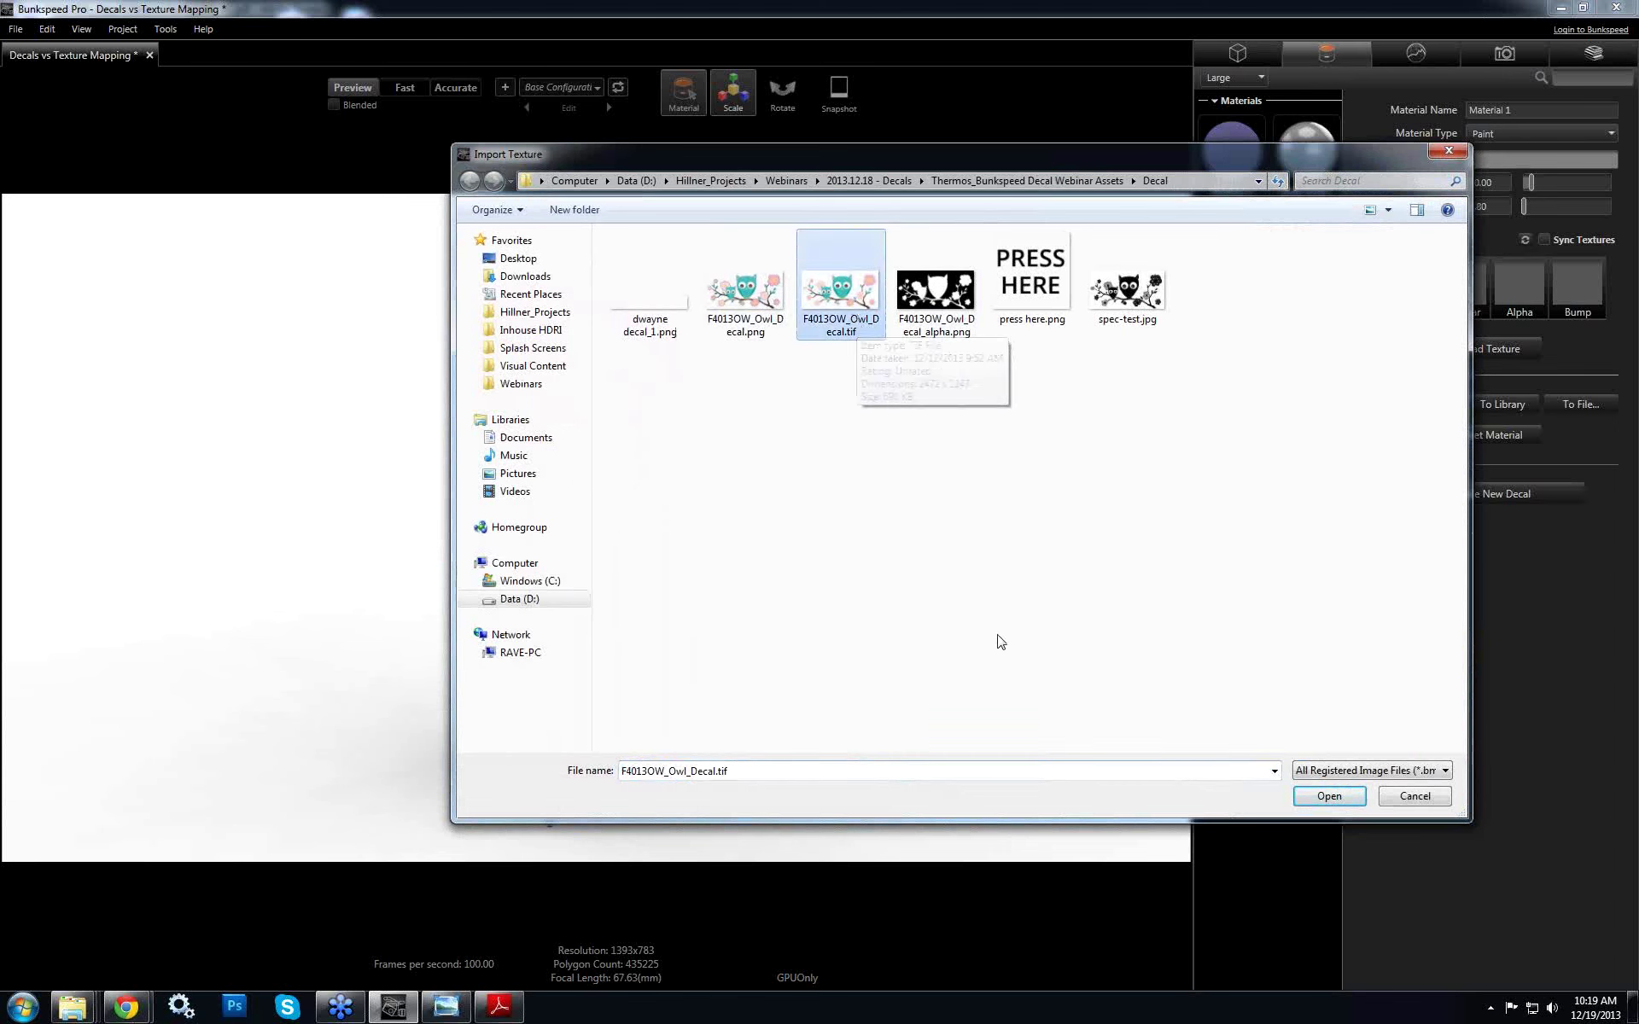
click(1337, 800)
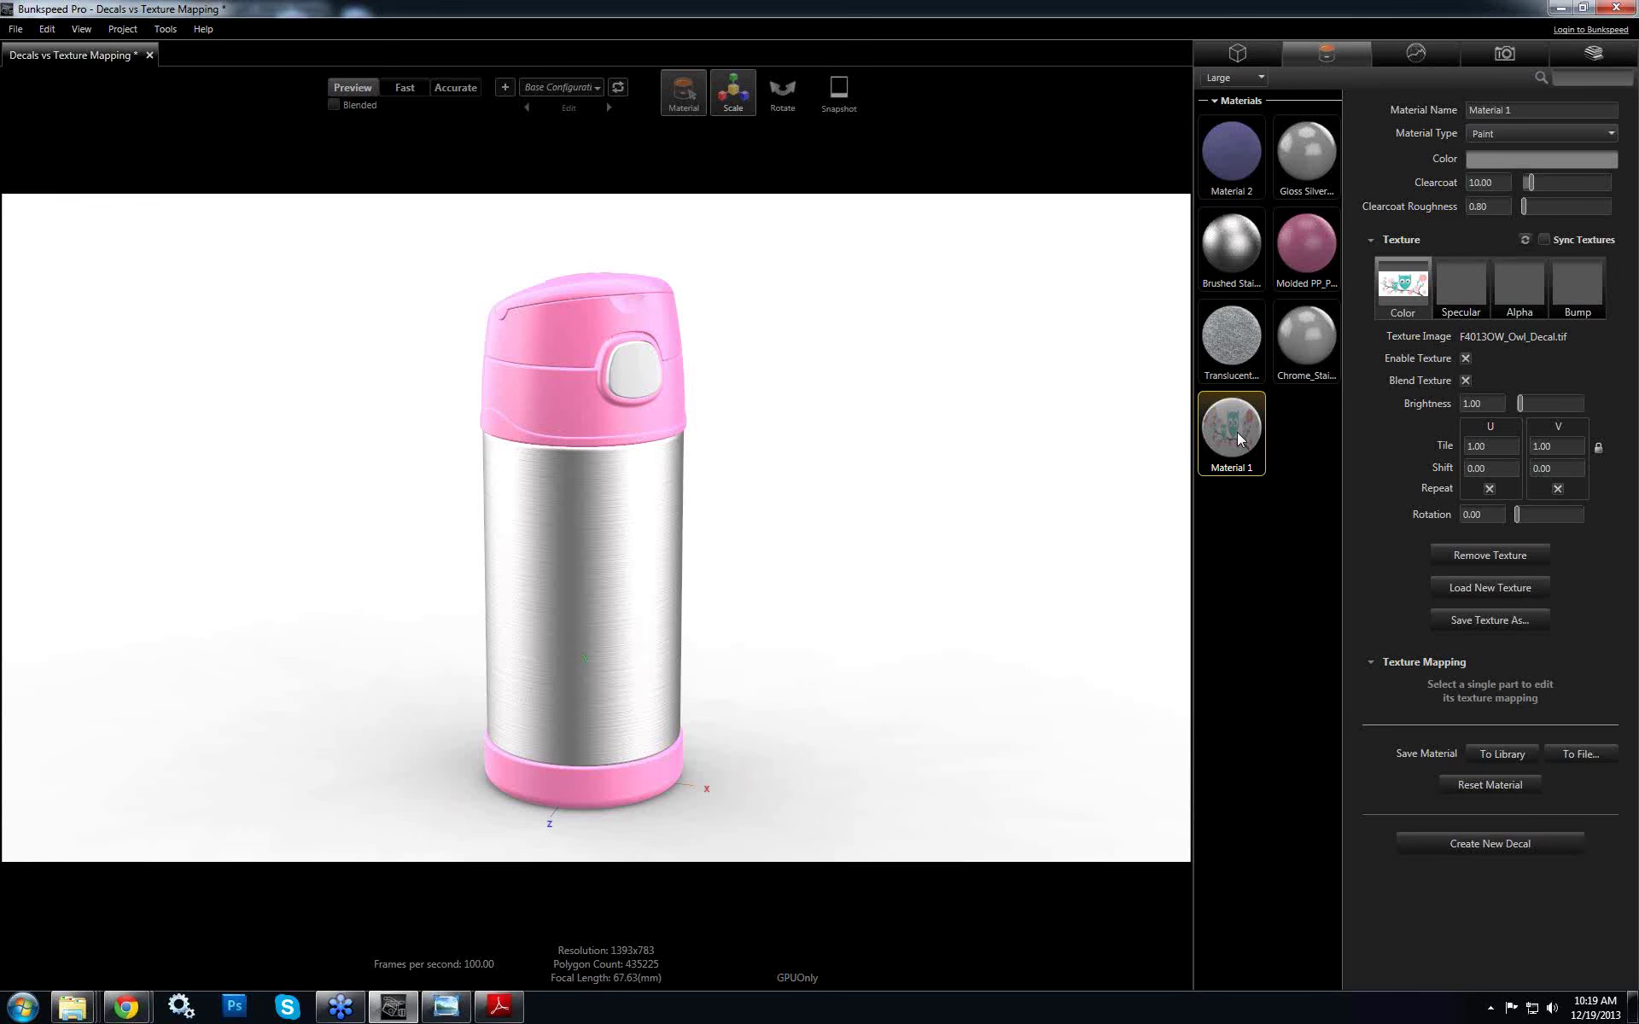
Apply Material 1 to the thermos body and compare Blend Texture off and on, leaving it on
drag(1236, 432, 578, 572)
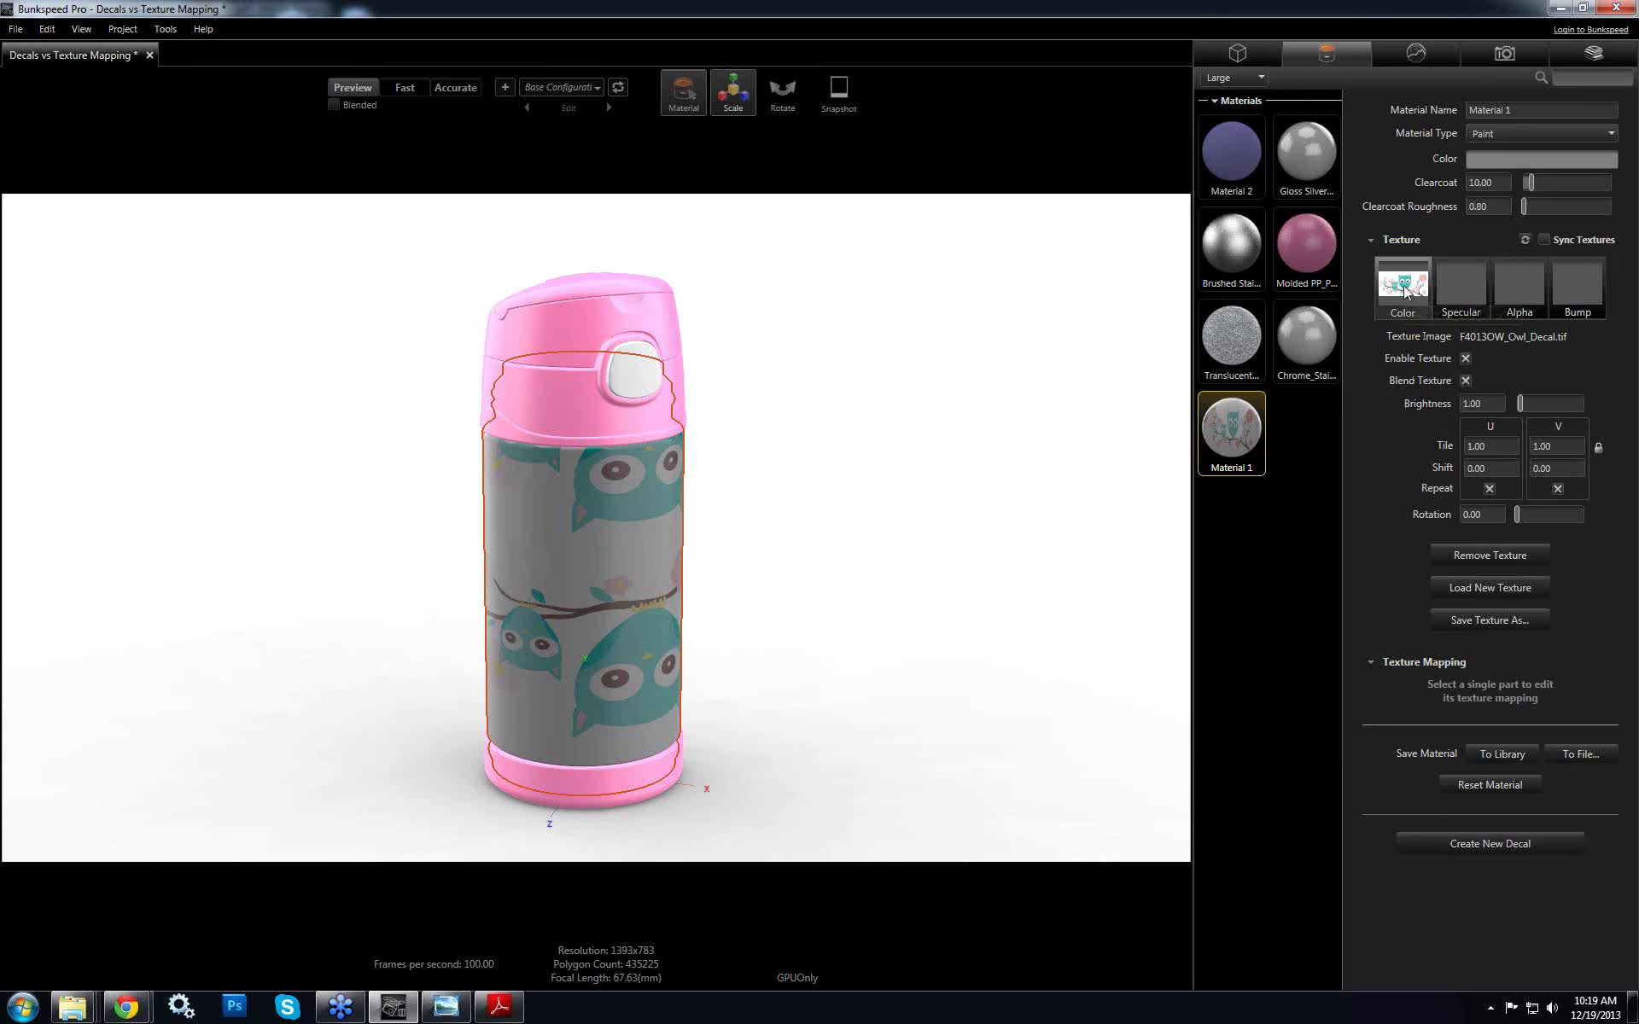
click(1464, 381)
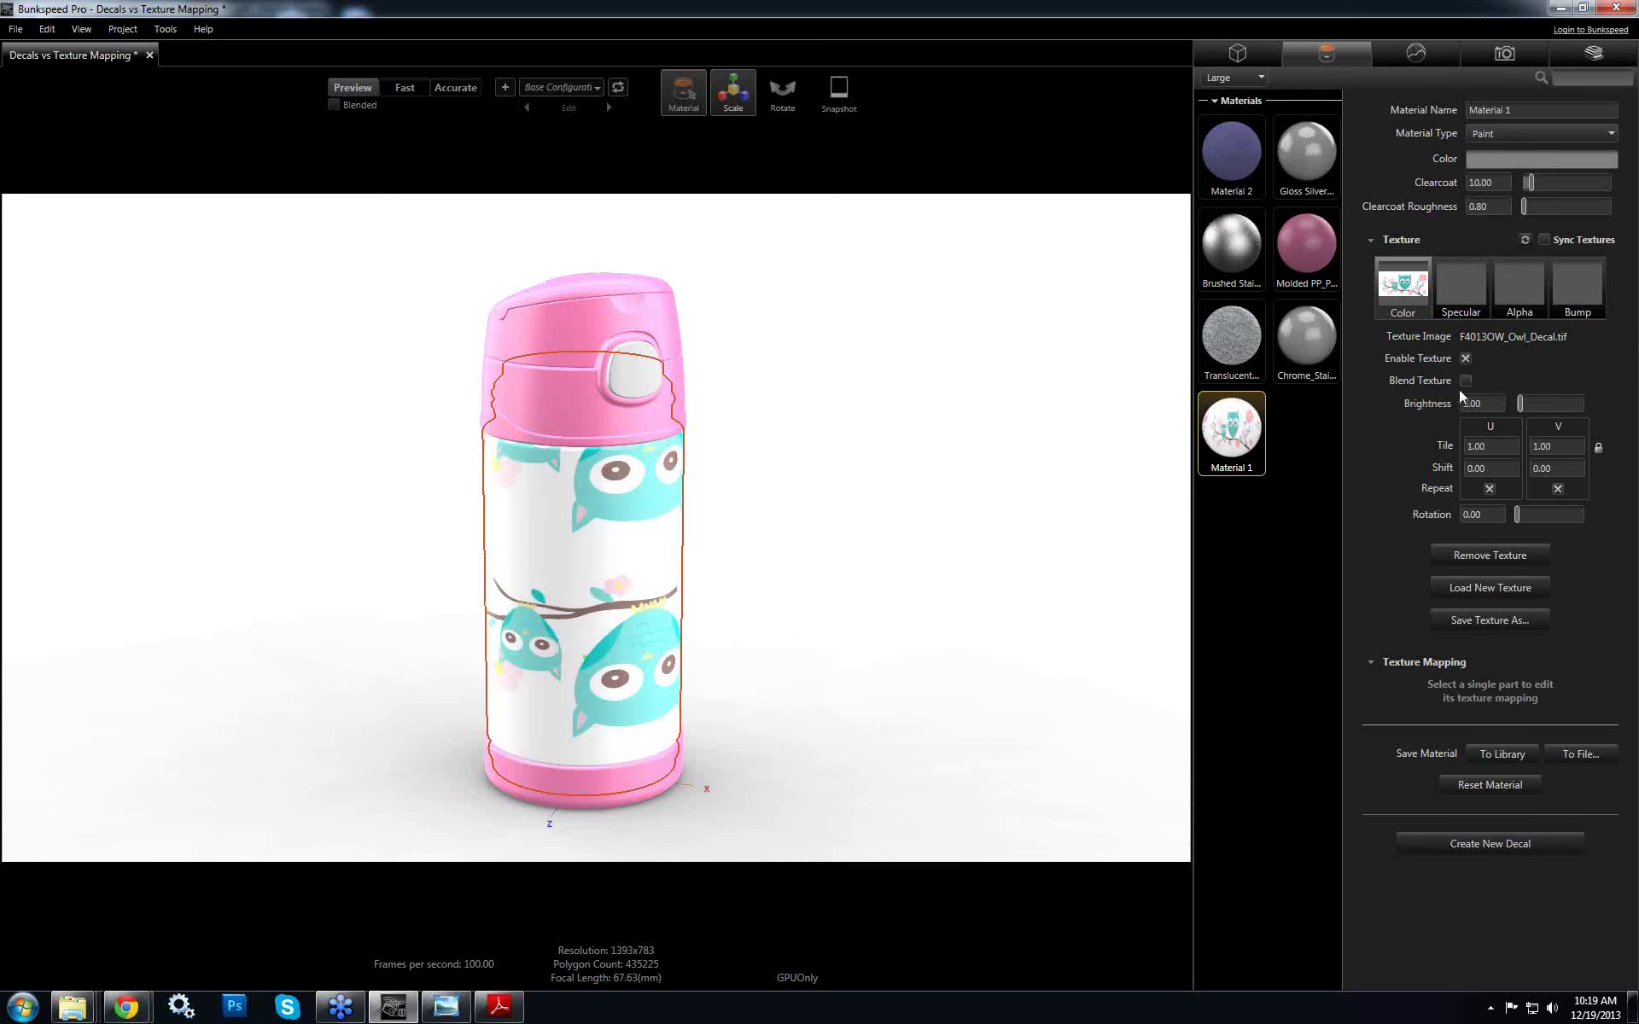
click(1465, 380)
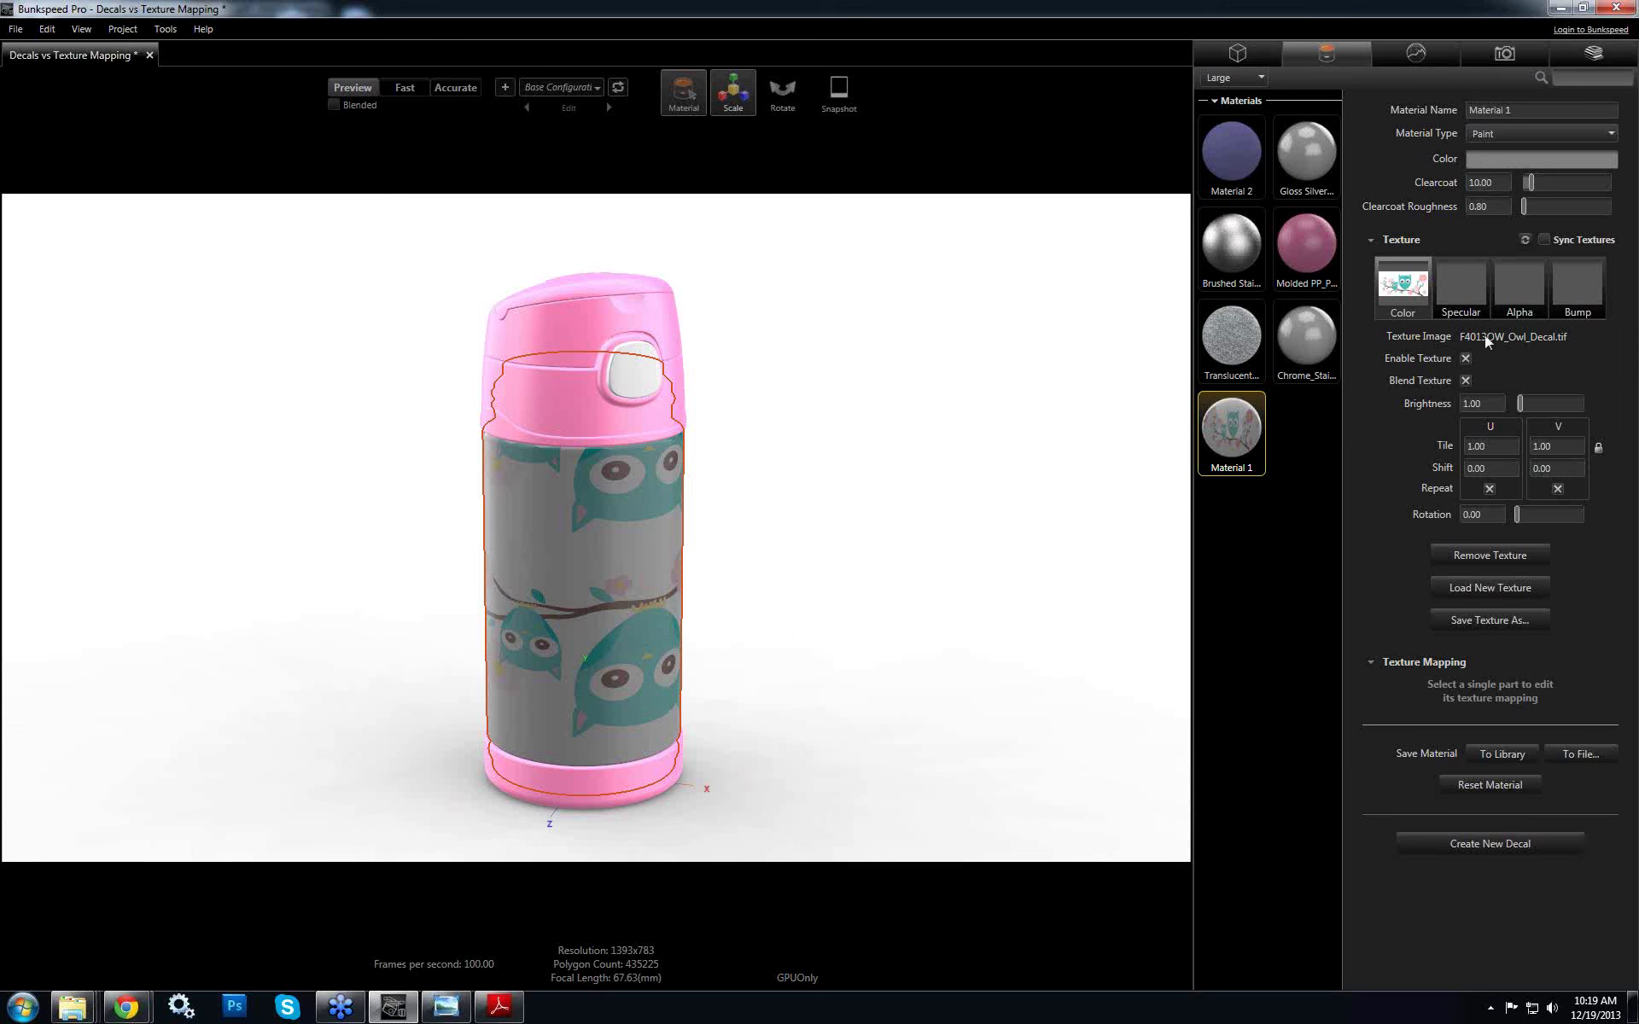
click(1465, 381)
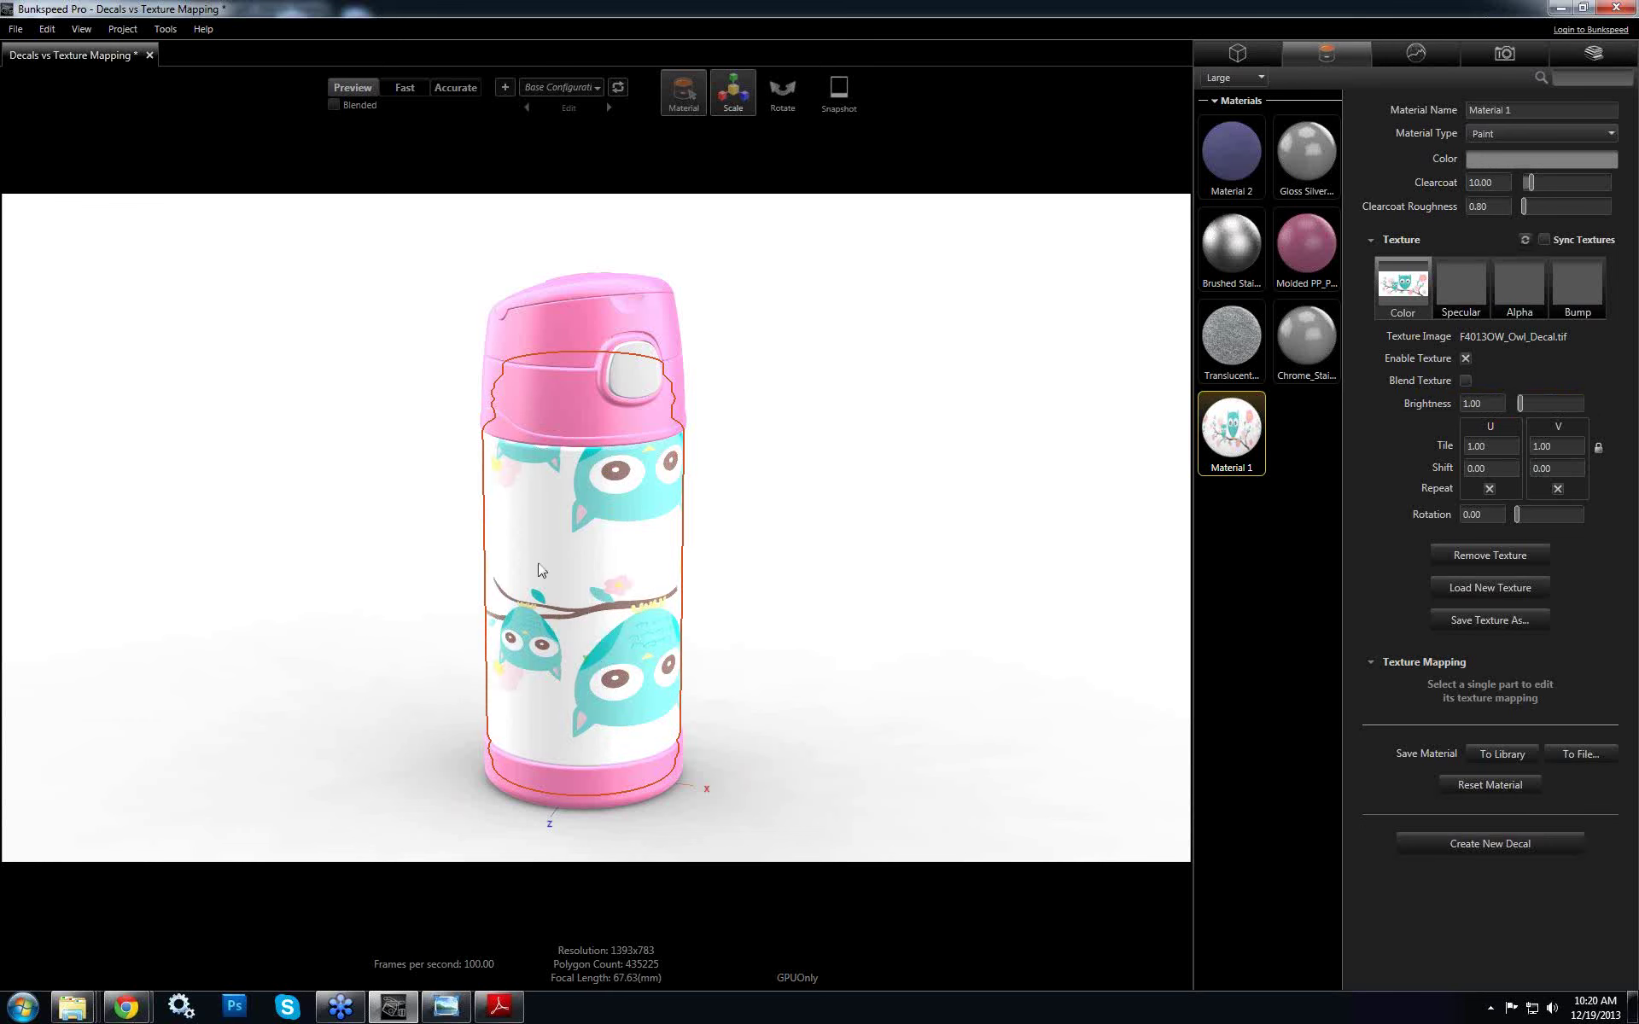
click(1464, 380)
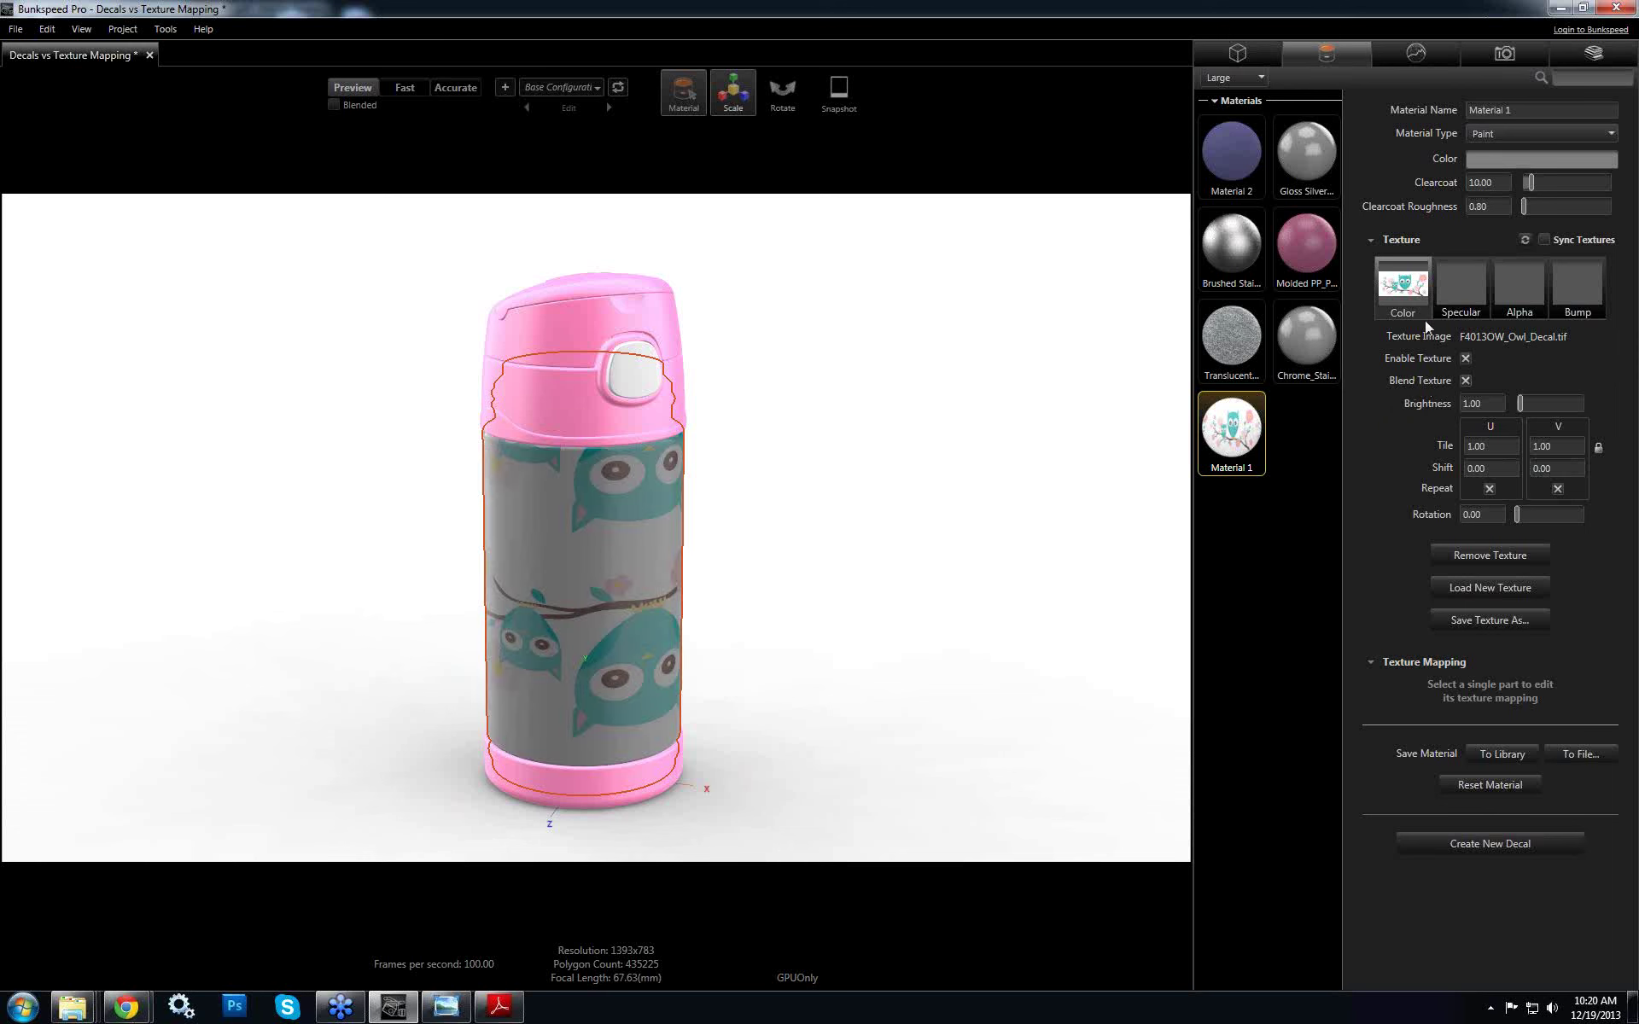
click(1475, 164)
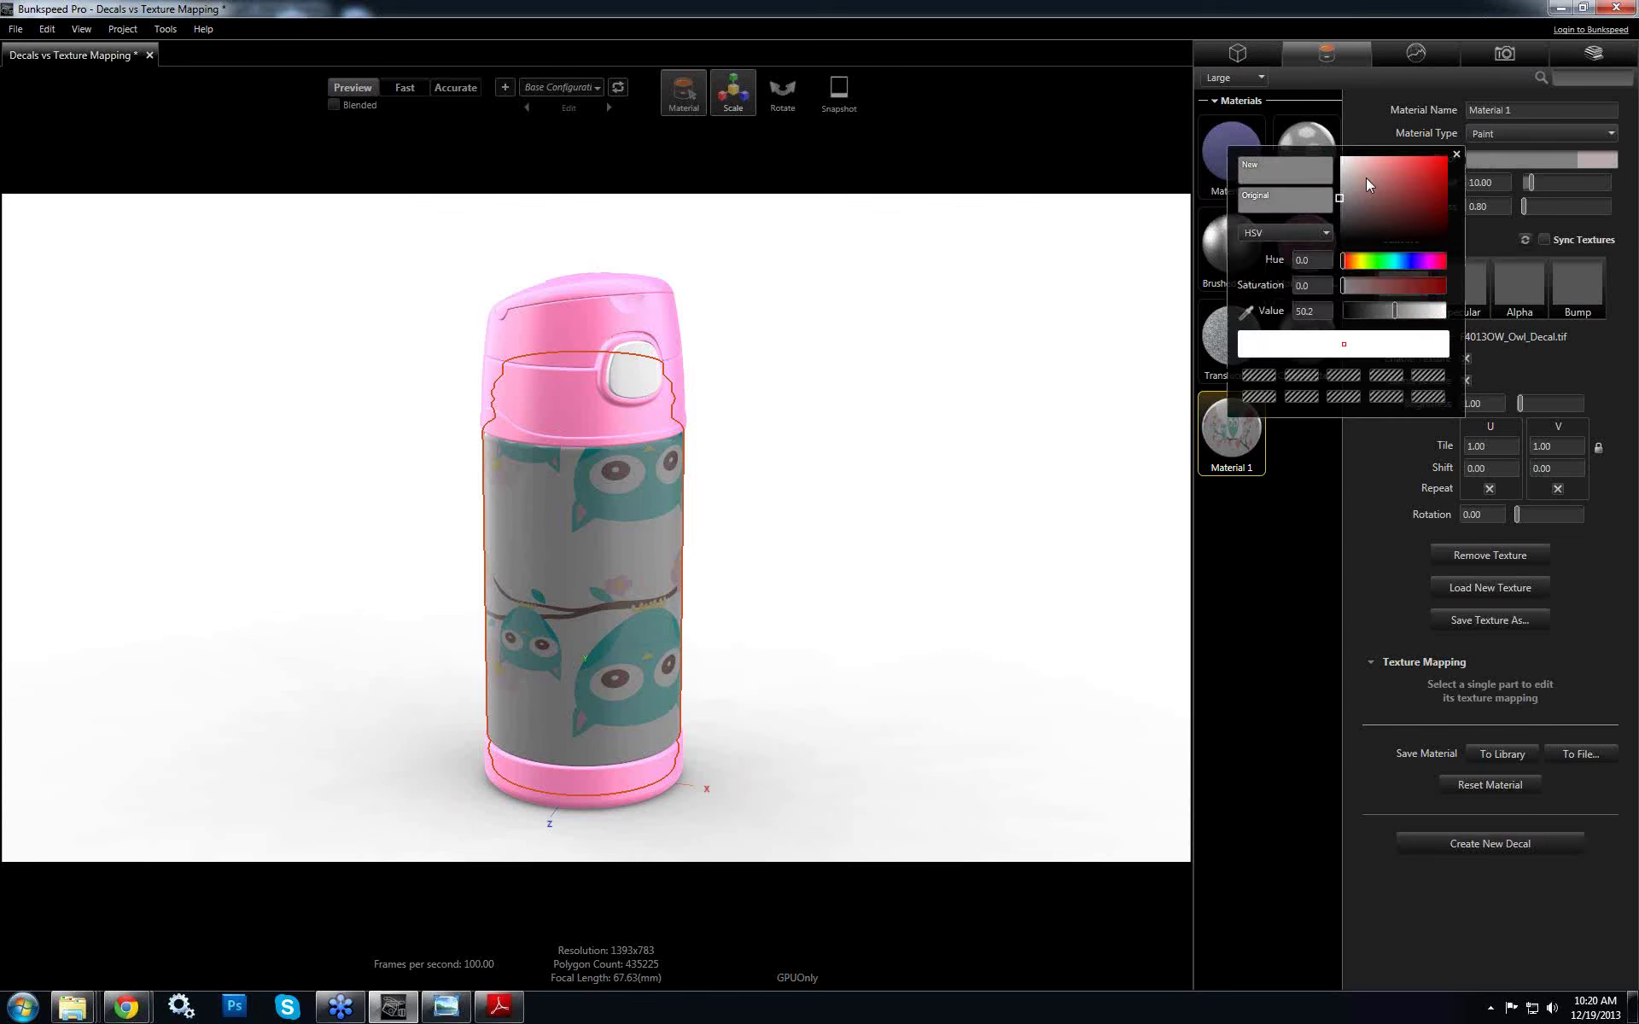
Set Material 1's base colour to pure white (Value 100) so the owls look bright
mouse_move(1366, 179)
mouse_down()
mouse_move(1419, 168)
mouse_move(1389, 203)
mouse_move(1367, 169)
mouse_move(1408, 183)
mouse_move(1374, 191)
mouse_move(1379, 162)
mouse_move(1345, 166)
mouse_move(1314, 131)
mouse_up()
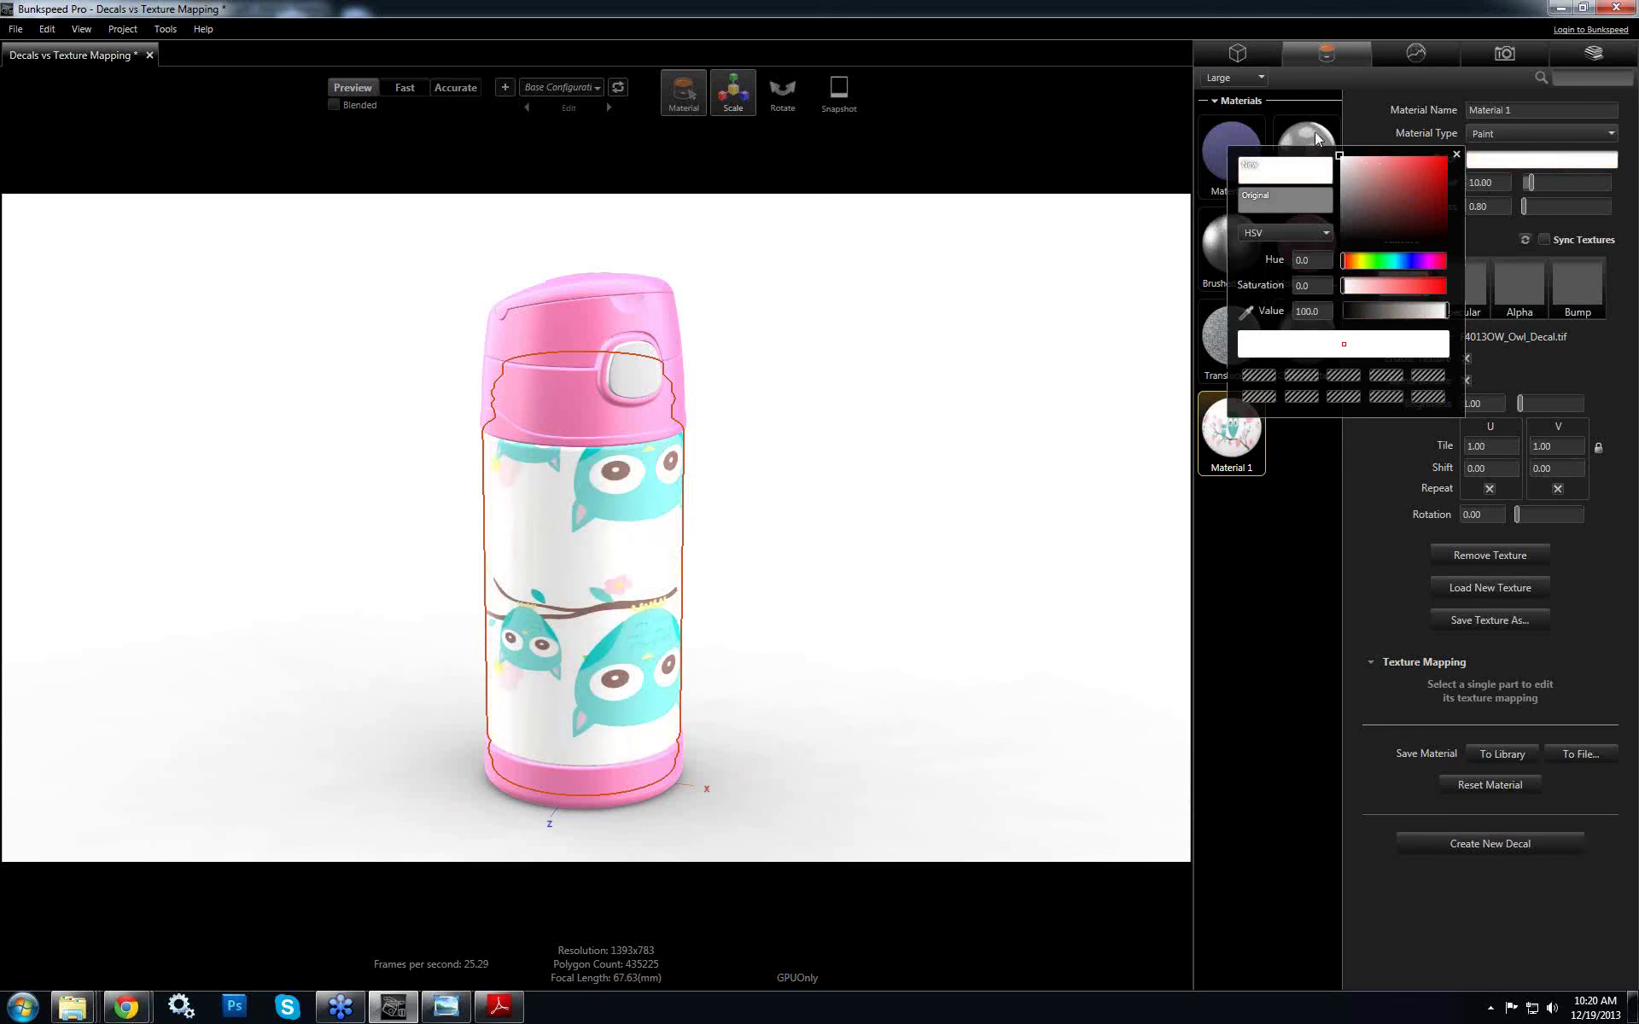
click(1456, 152)
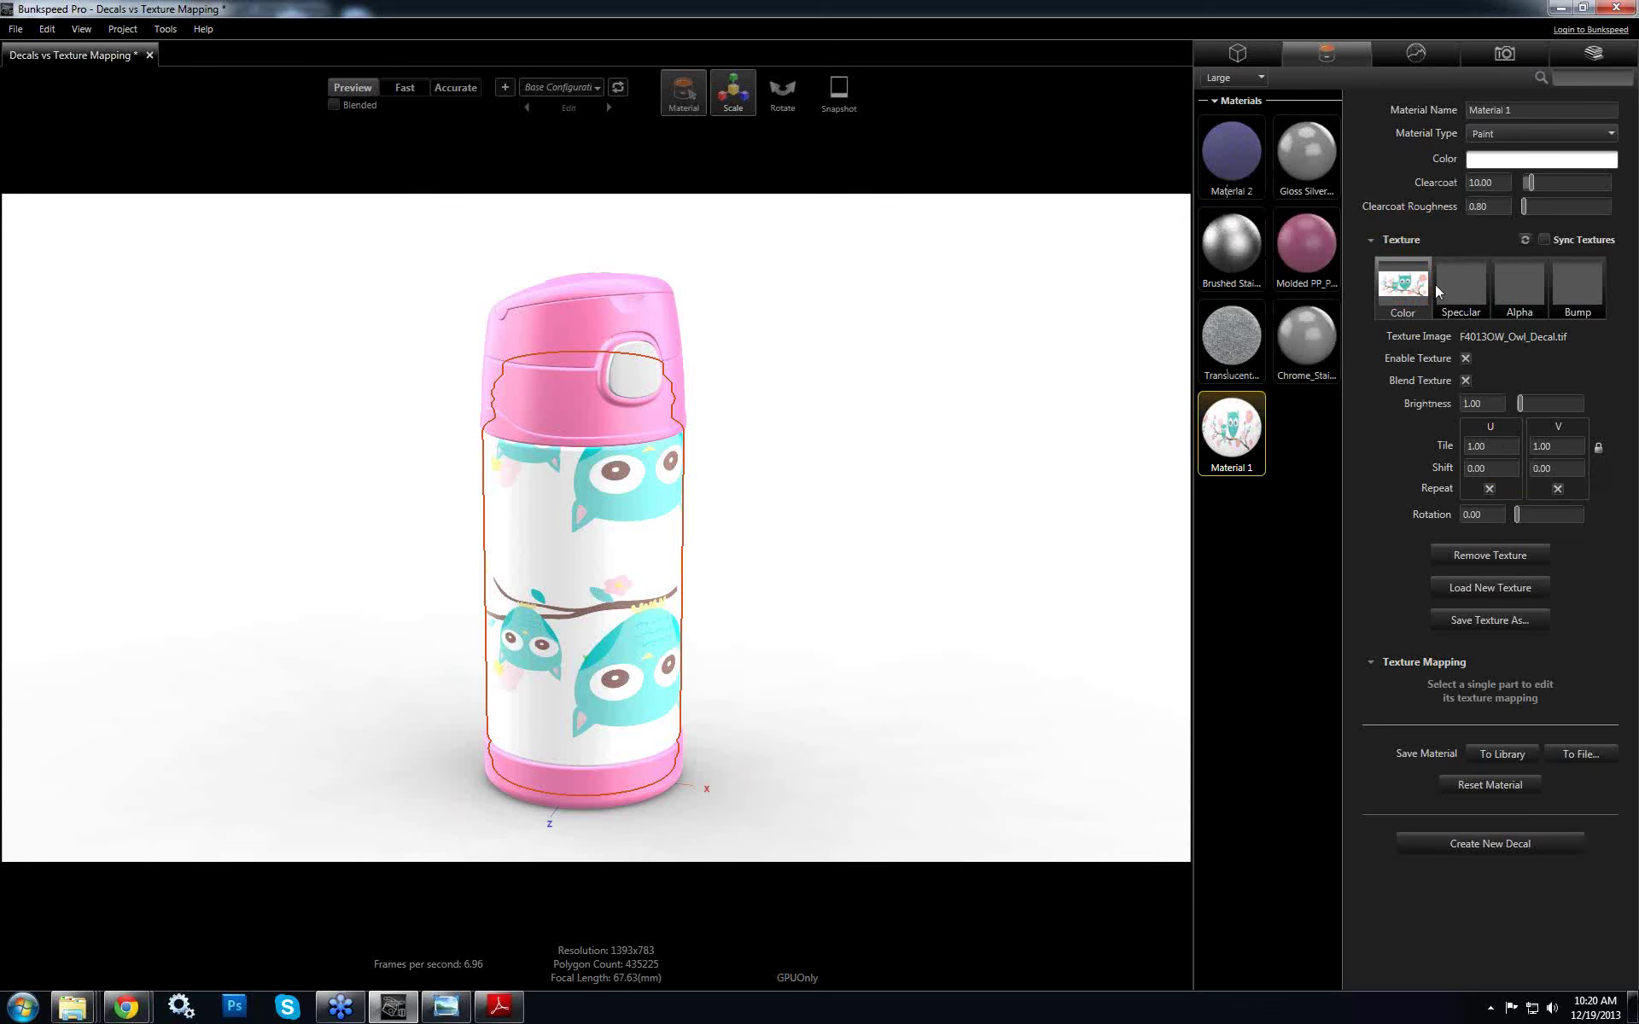
drag(701, 727, 578, 717)
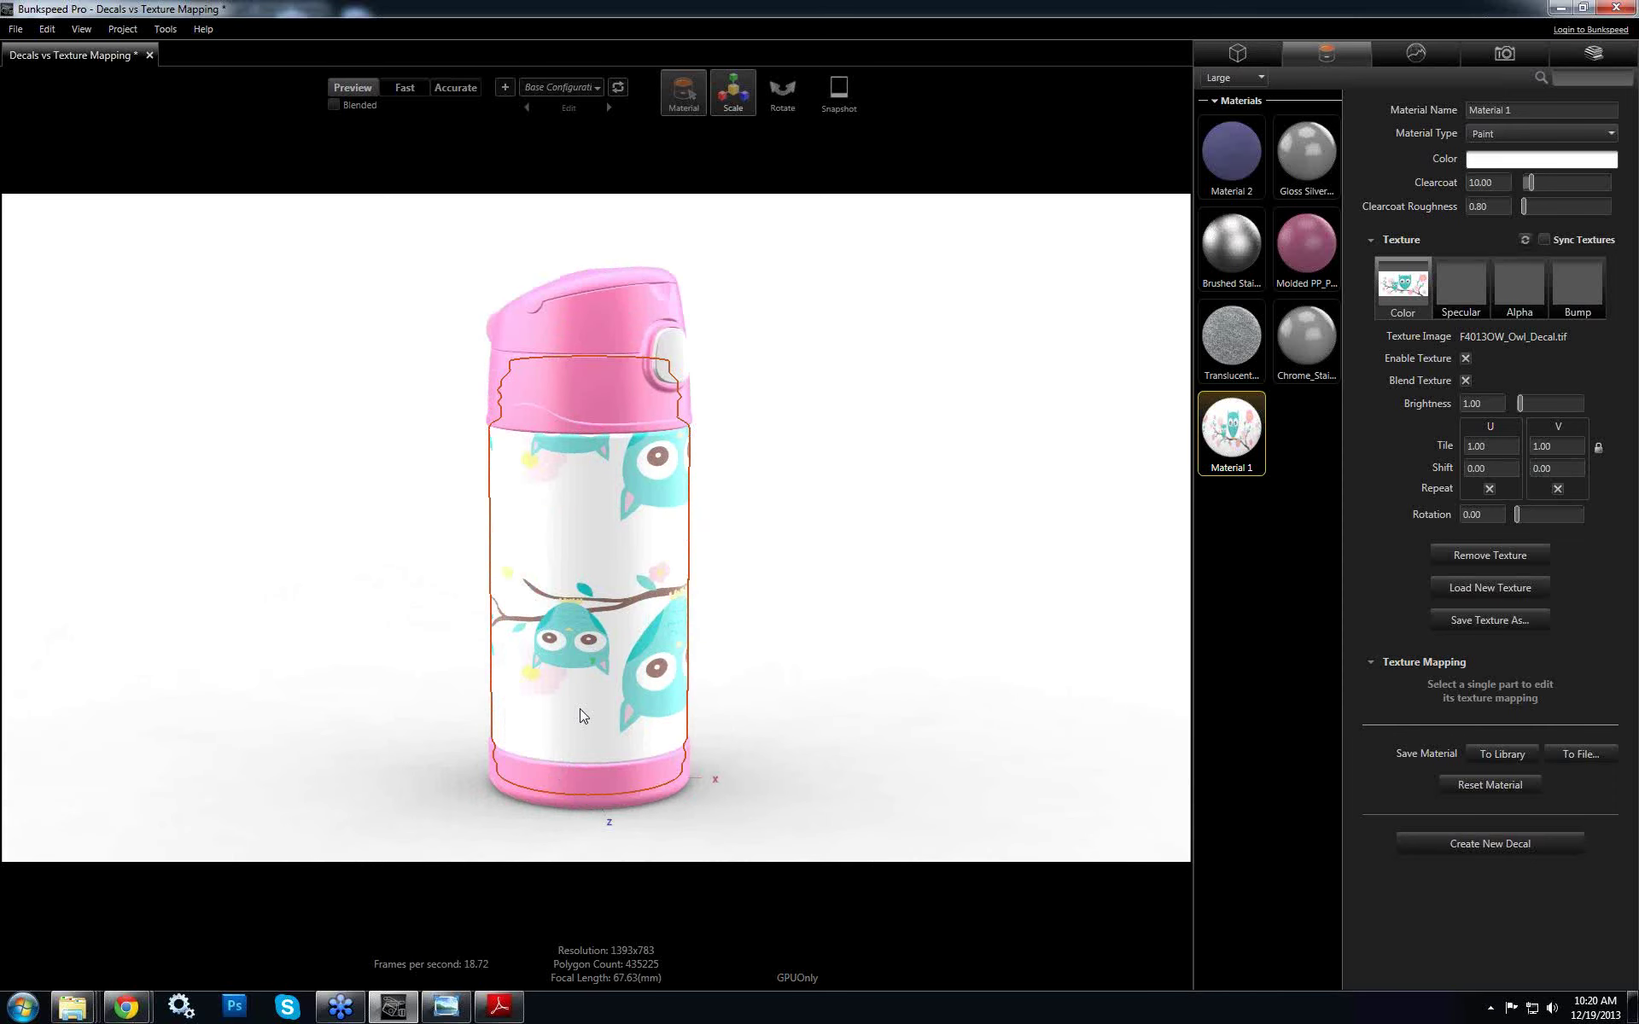
Select the bottle body, hide the Scale manipulator, and try Box then Planar texture mapping
click(578, 717)
click(732, 90)
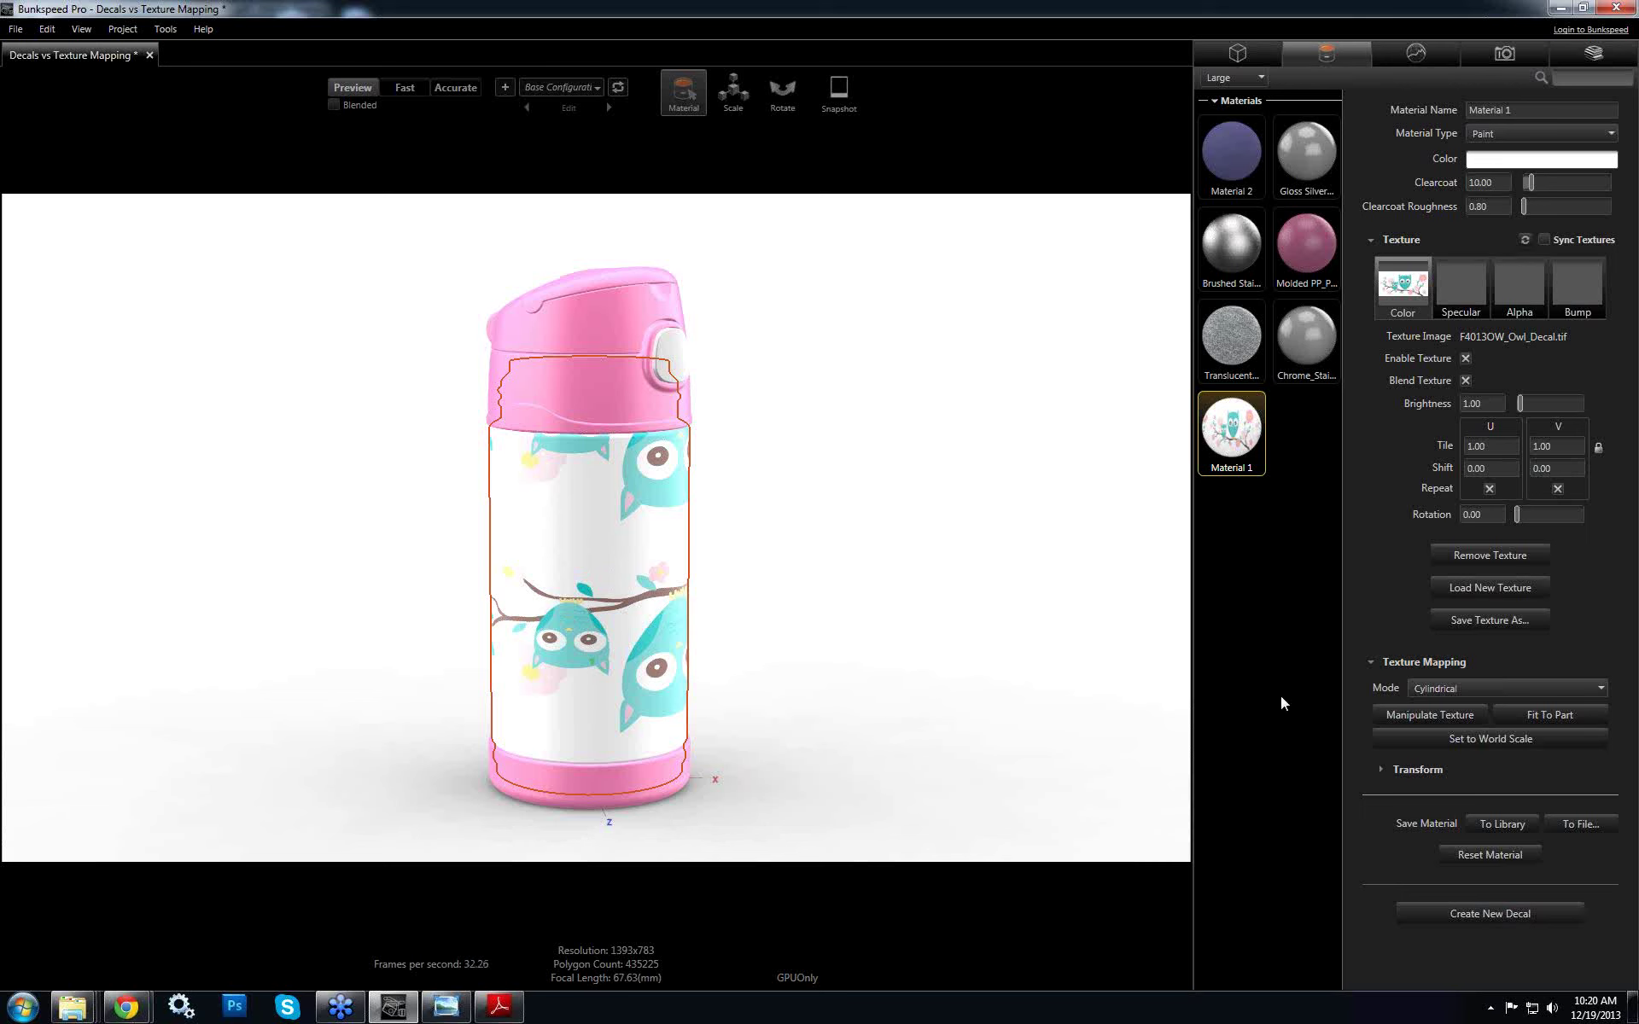
click(1442, 688)
click(1447, 720)
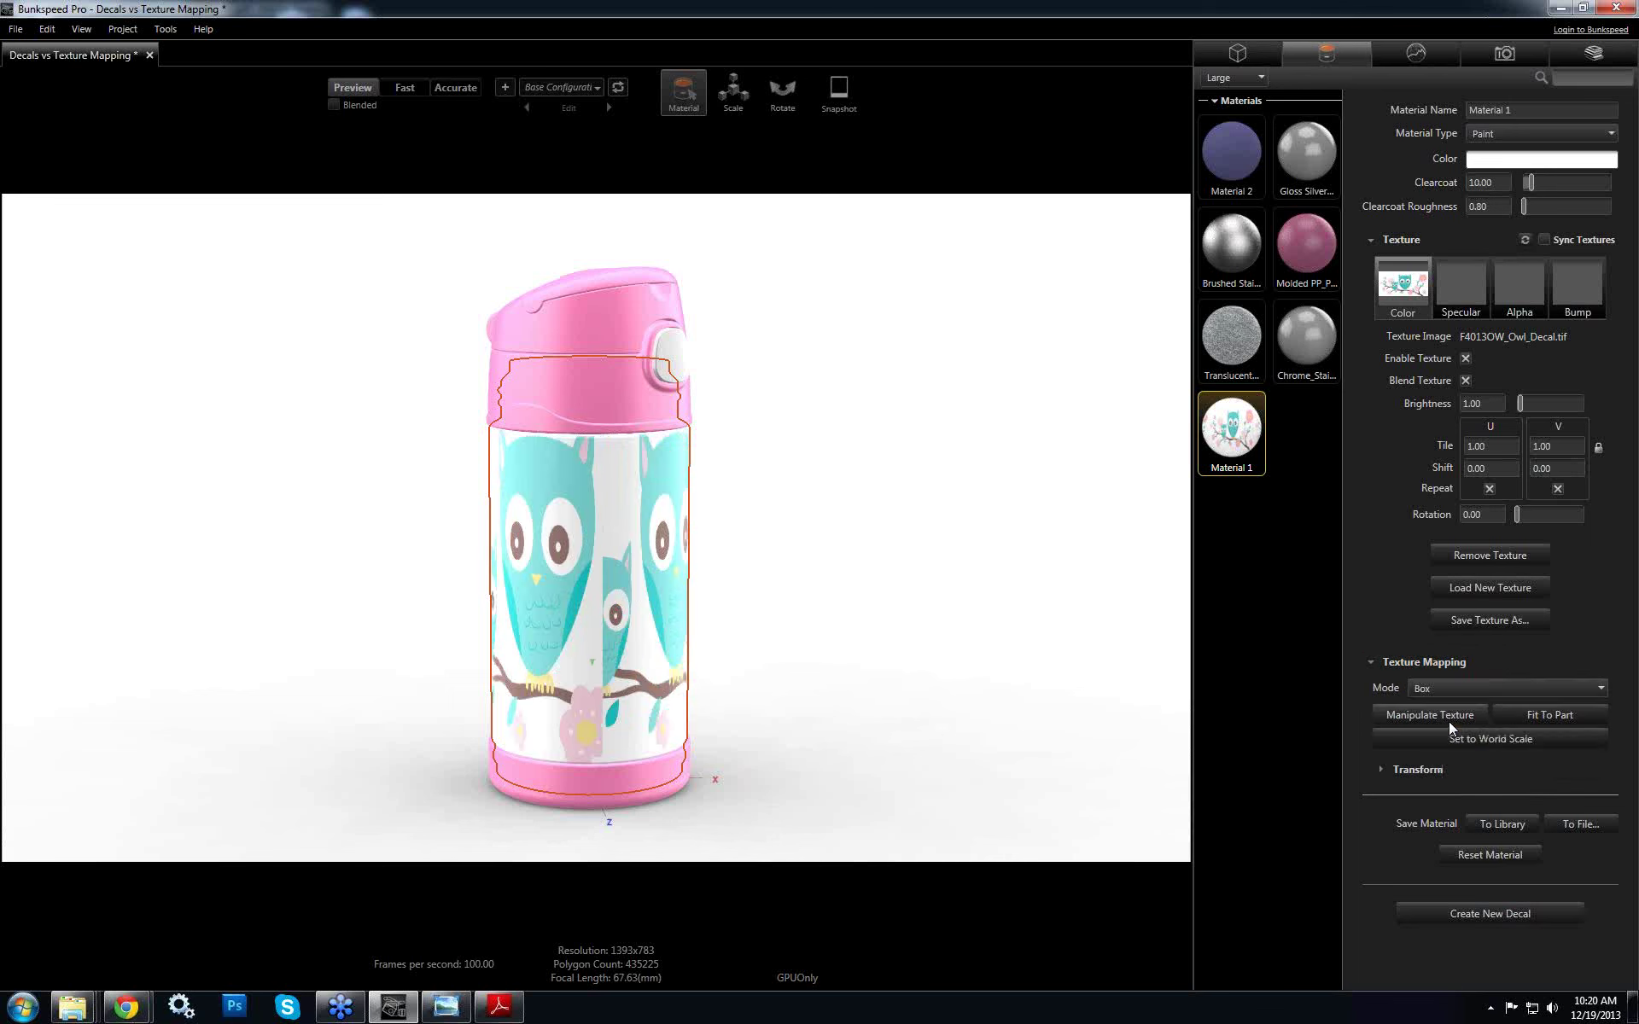
click(1460, 688)
click(1453, 736)
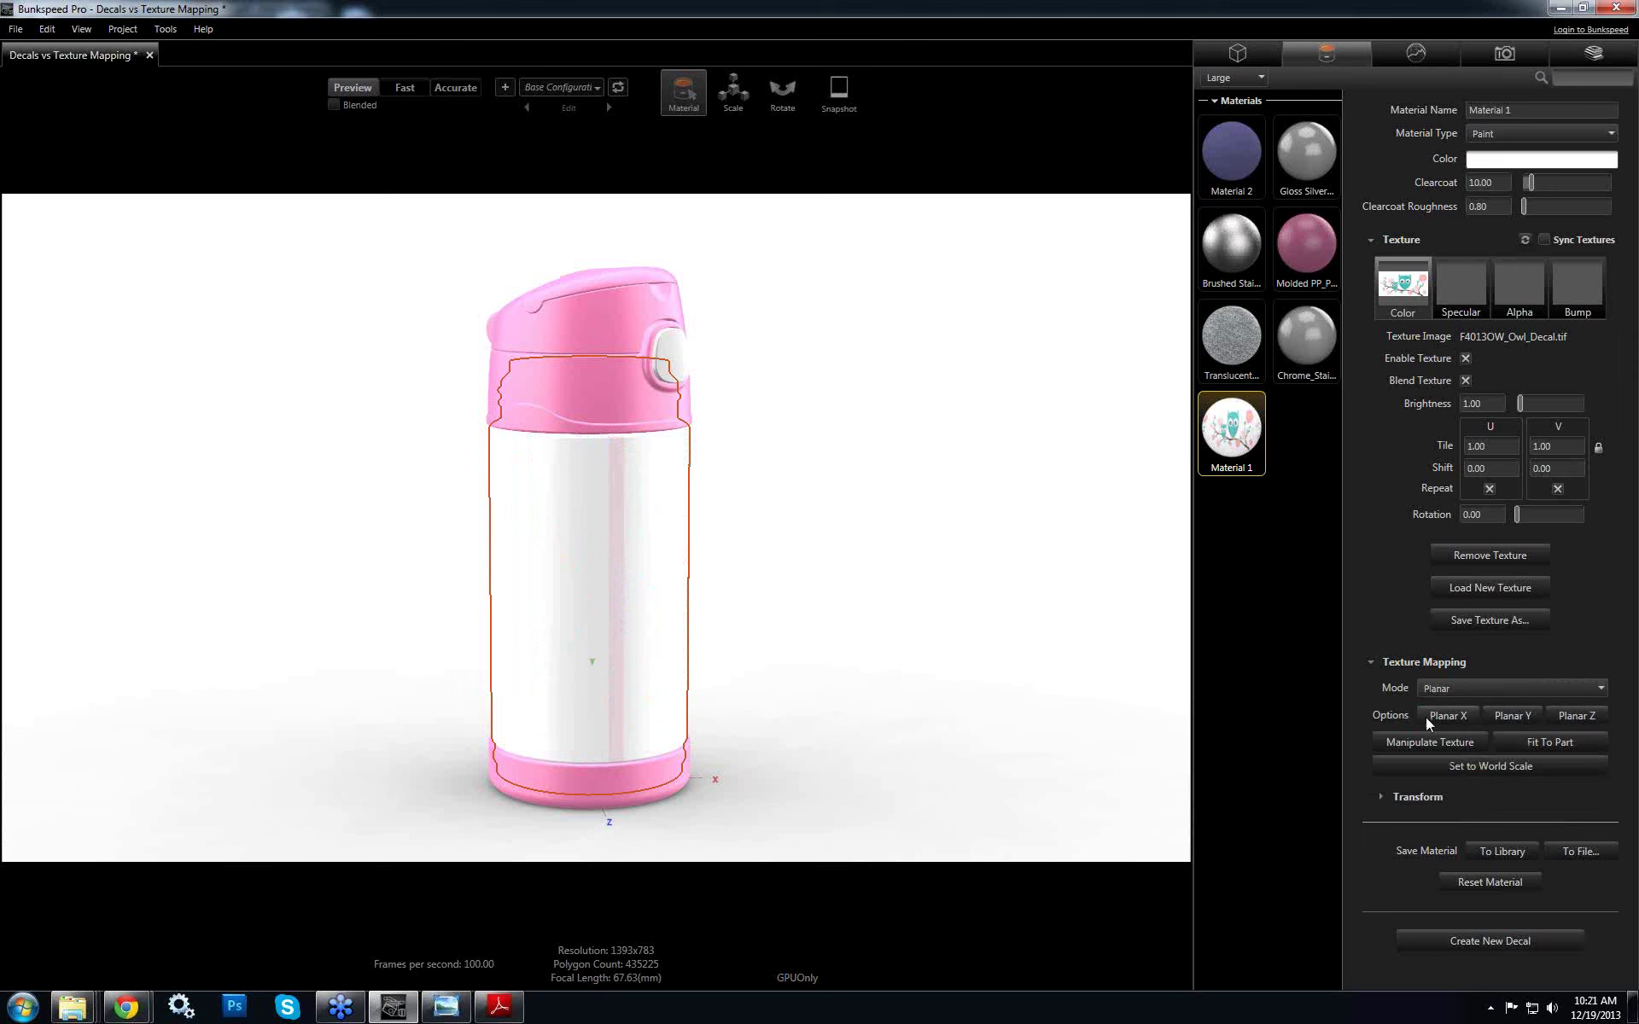
Try Spherical mapping on the owl artwork, then switch back to Cylindrical mapping
click(1523, 689)
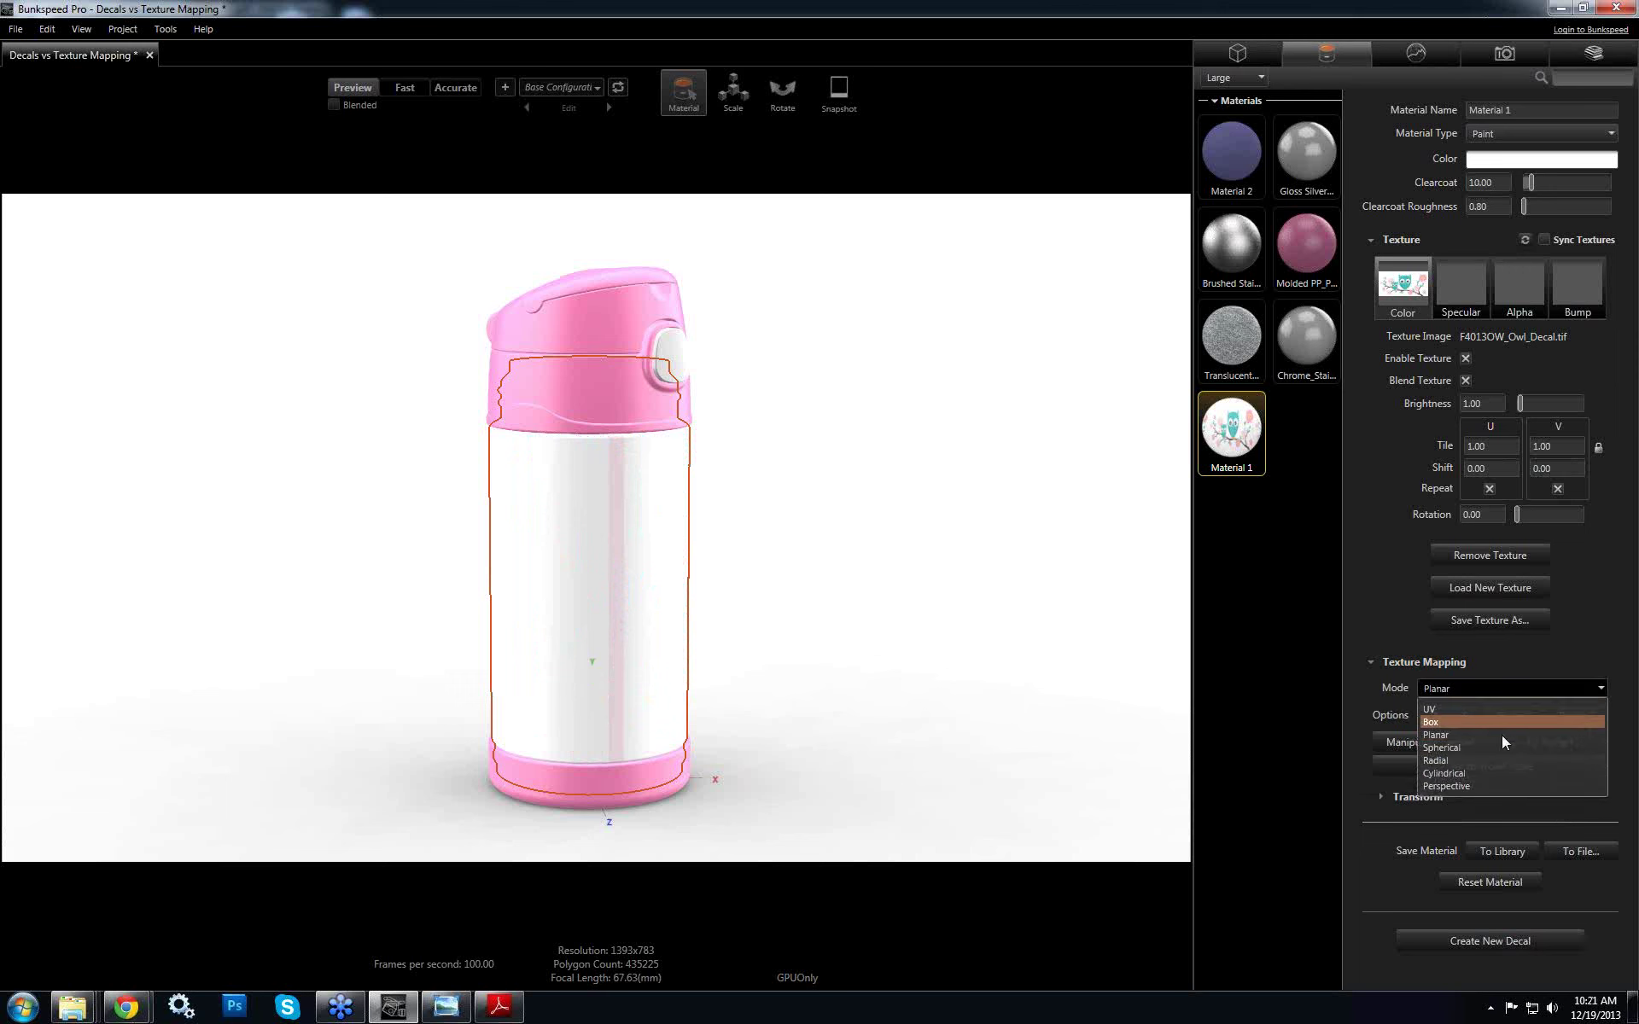
click(1490, 739)
click(1483, 688)
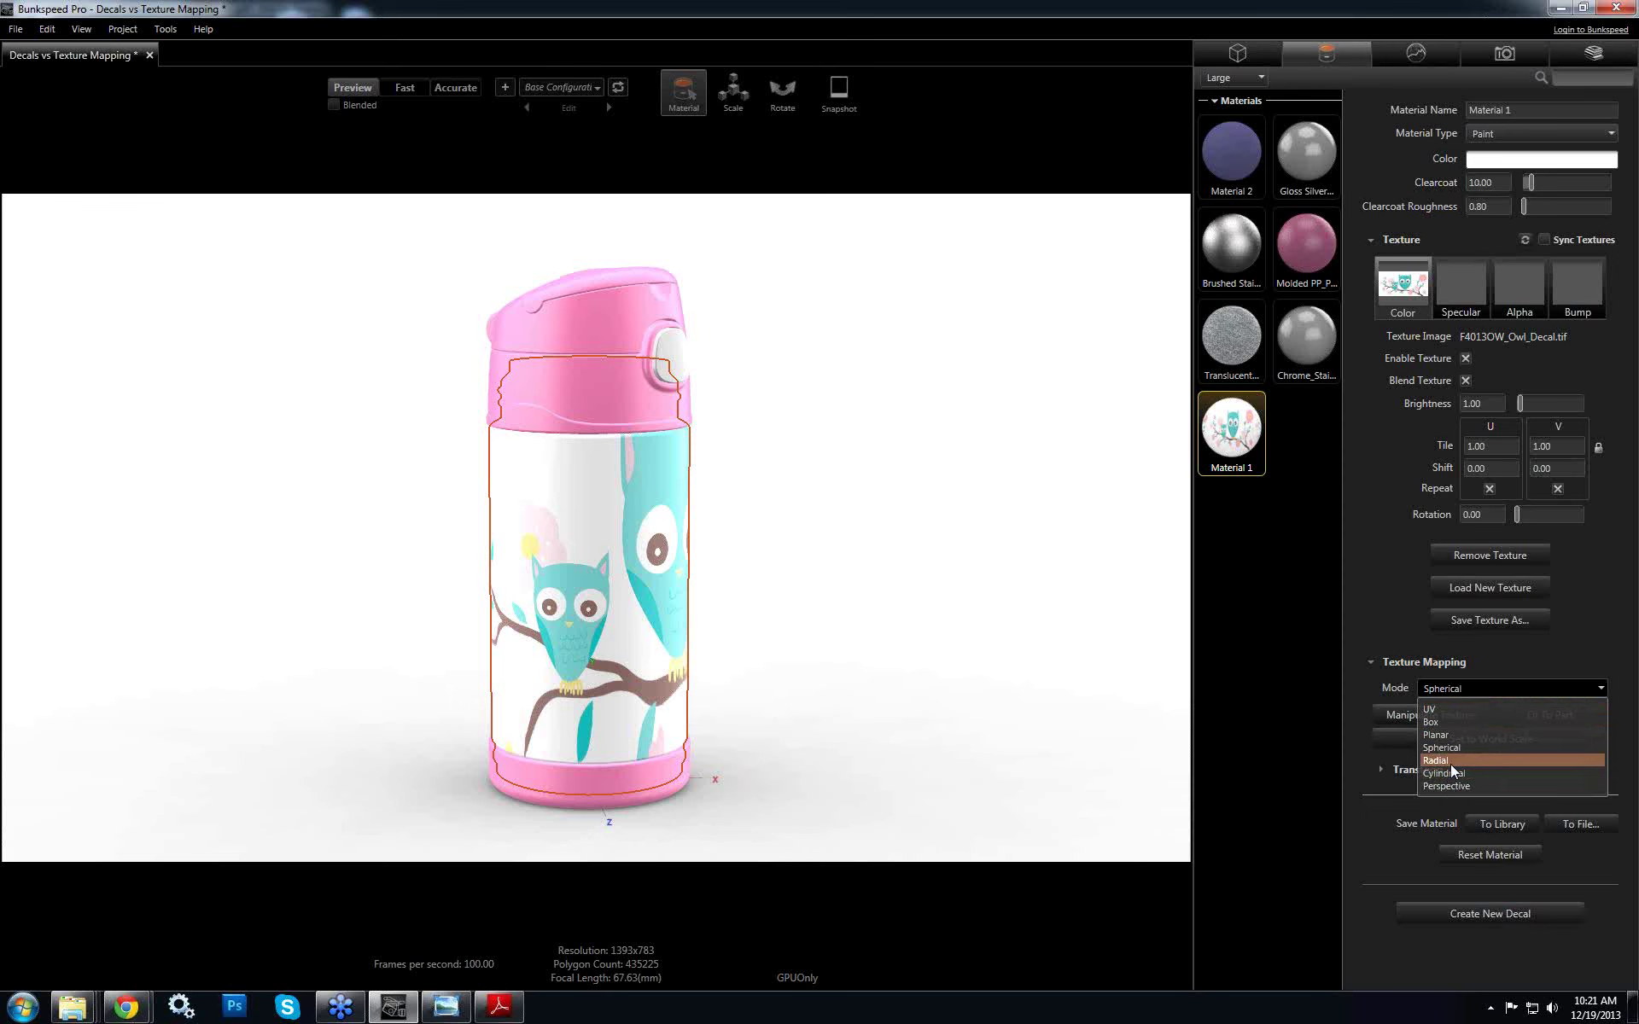
click(714, 540)
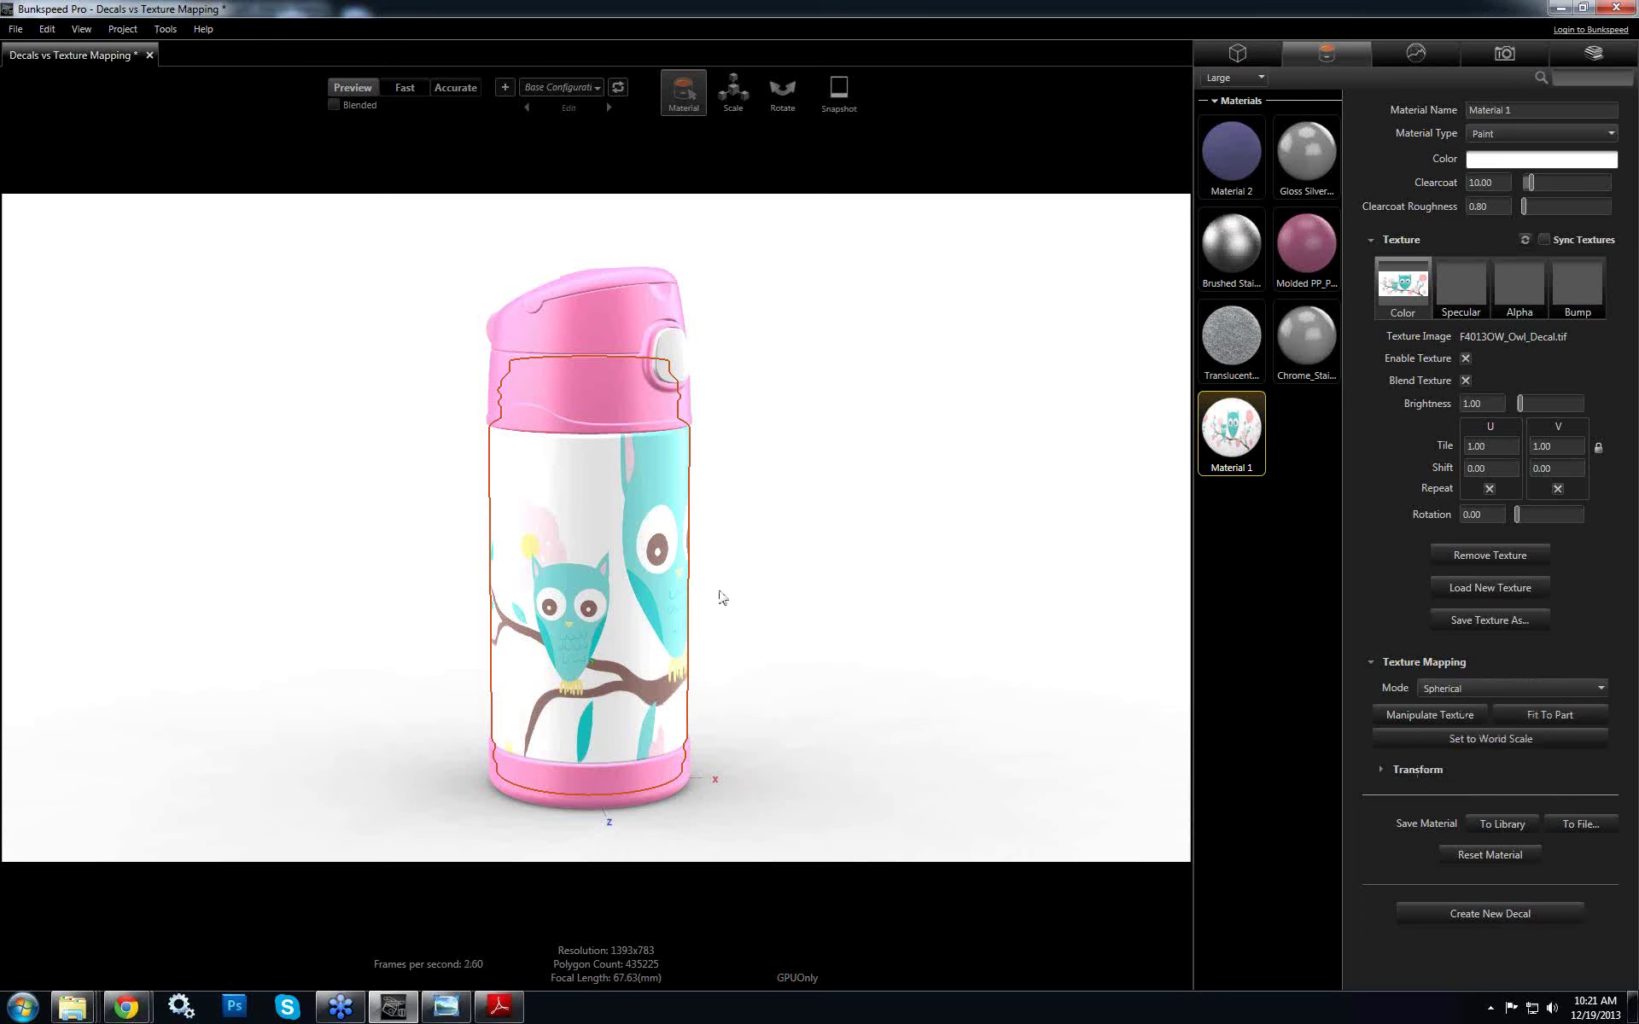
drag(720, 596, 677, 707)
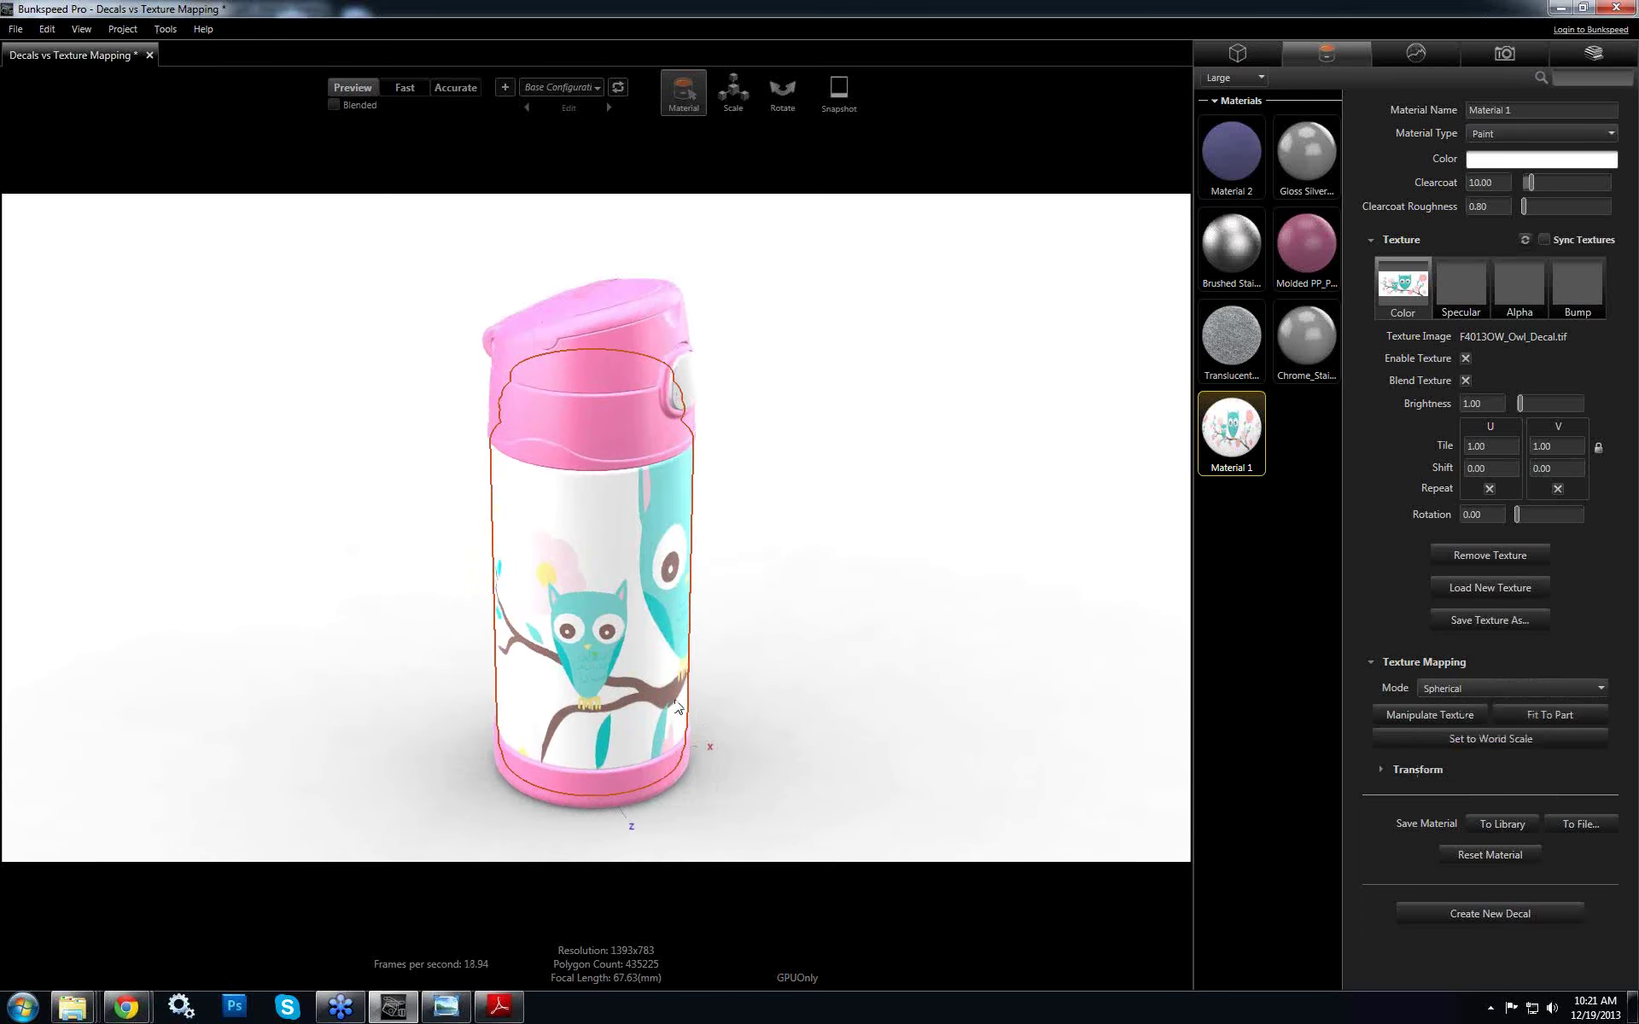
click(1484, 690)
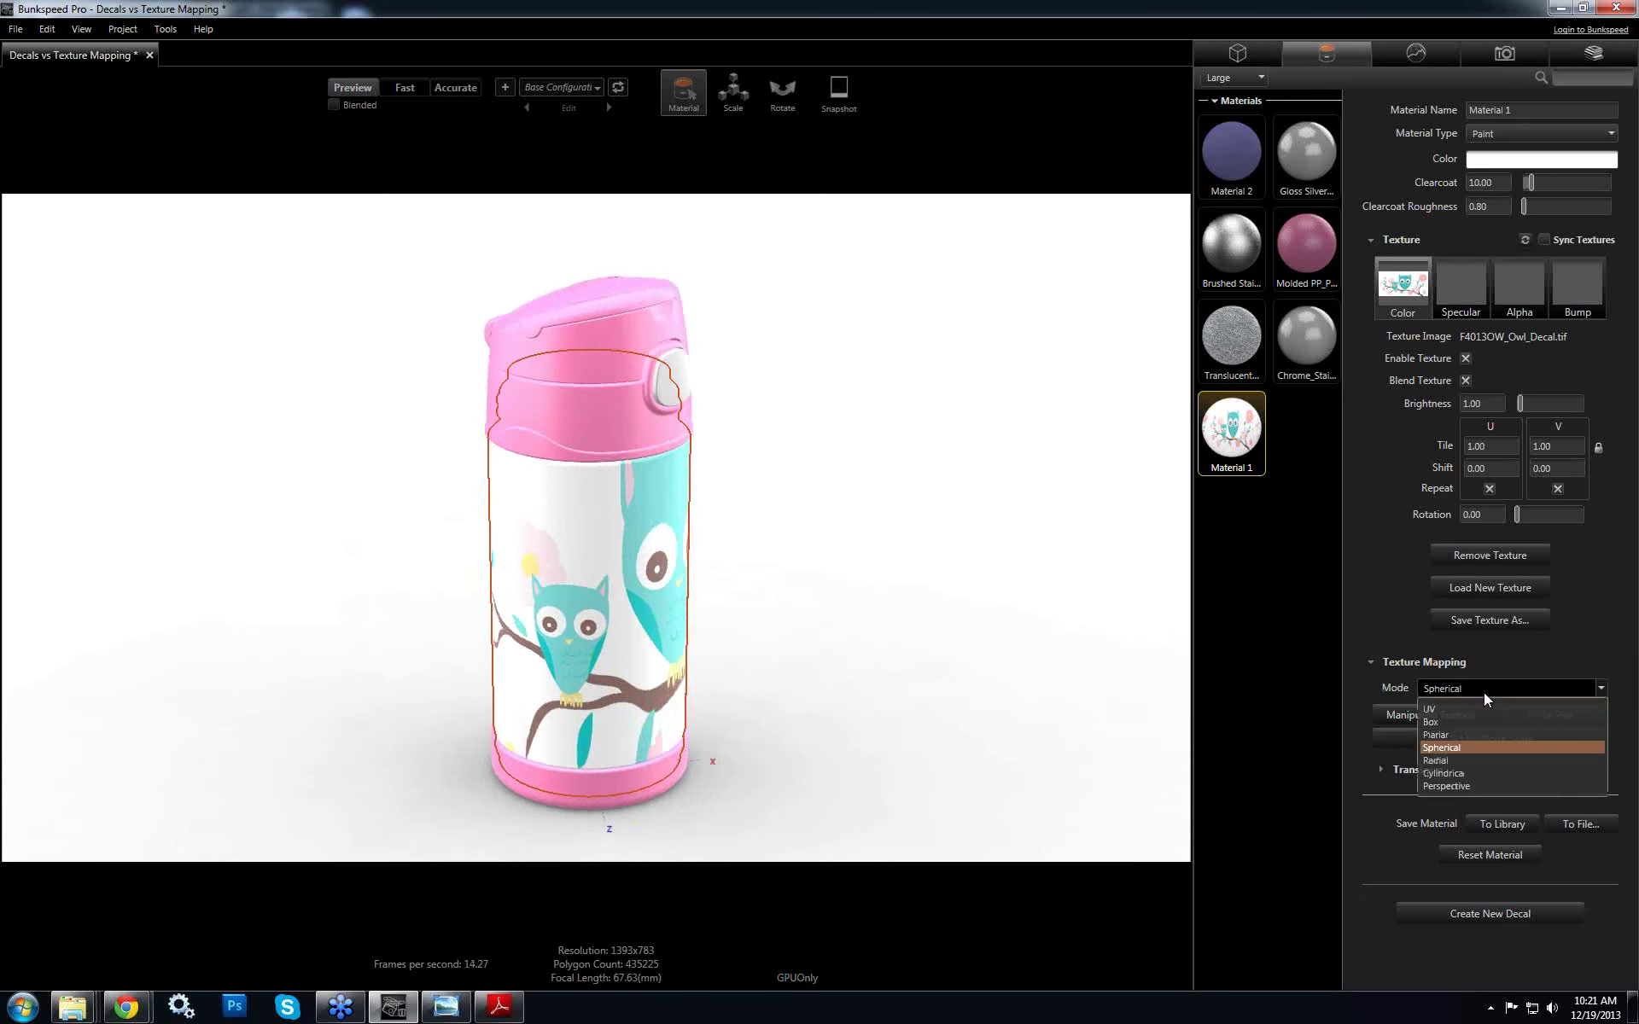
click(1470, 774)
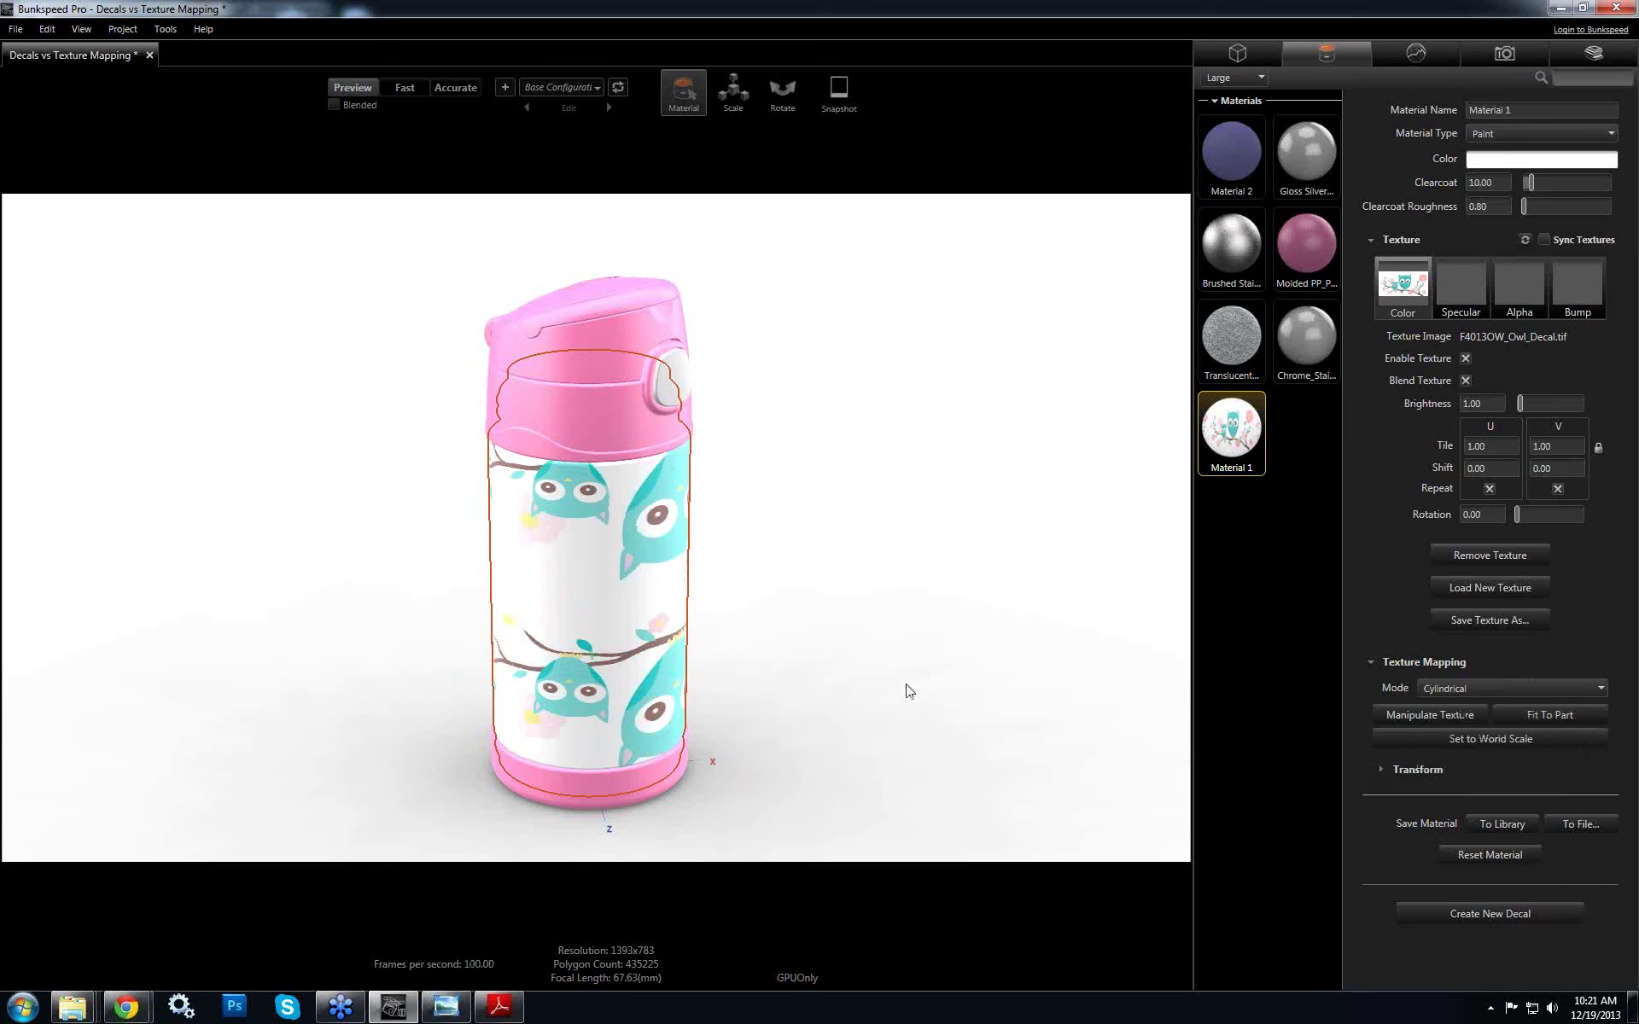
drag(973, 689, 808, 671)
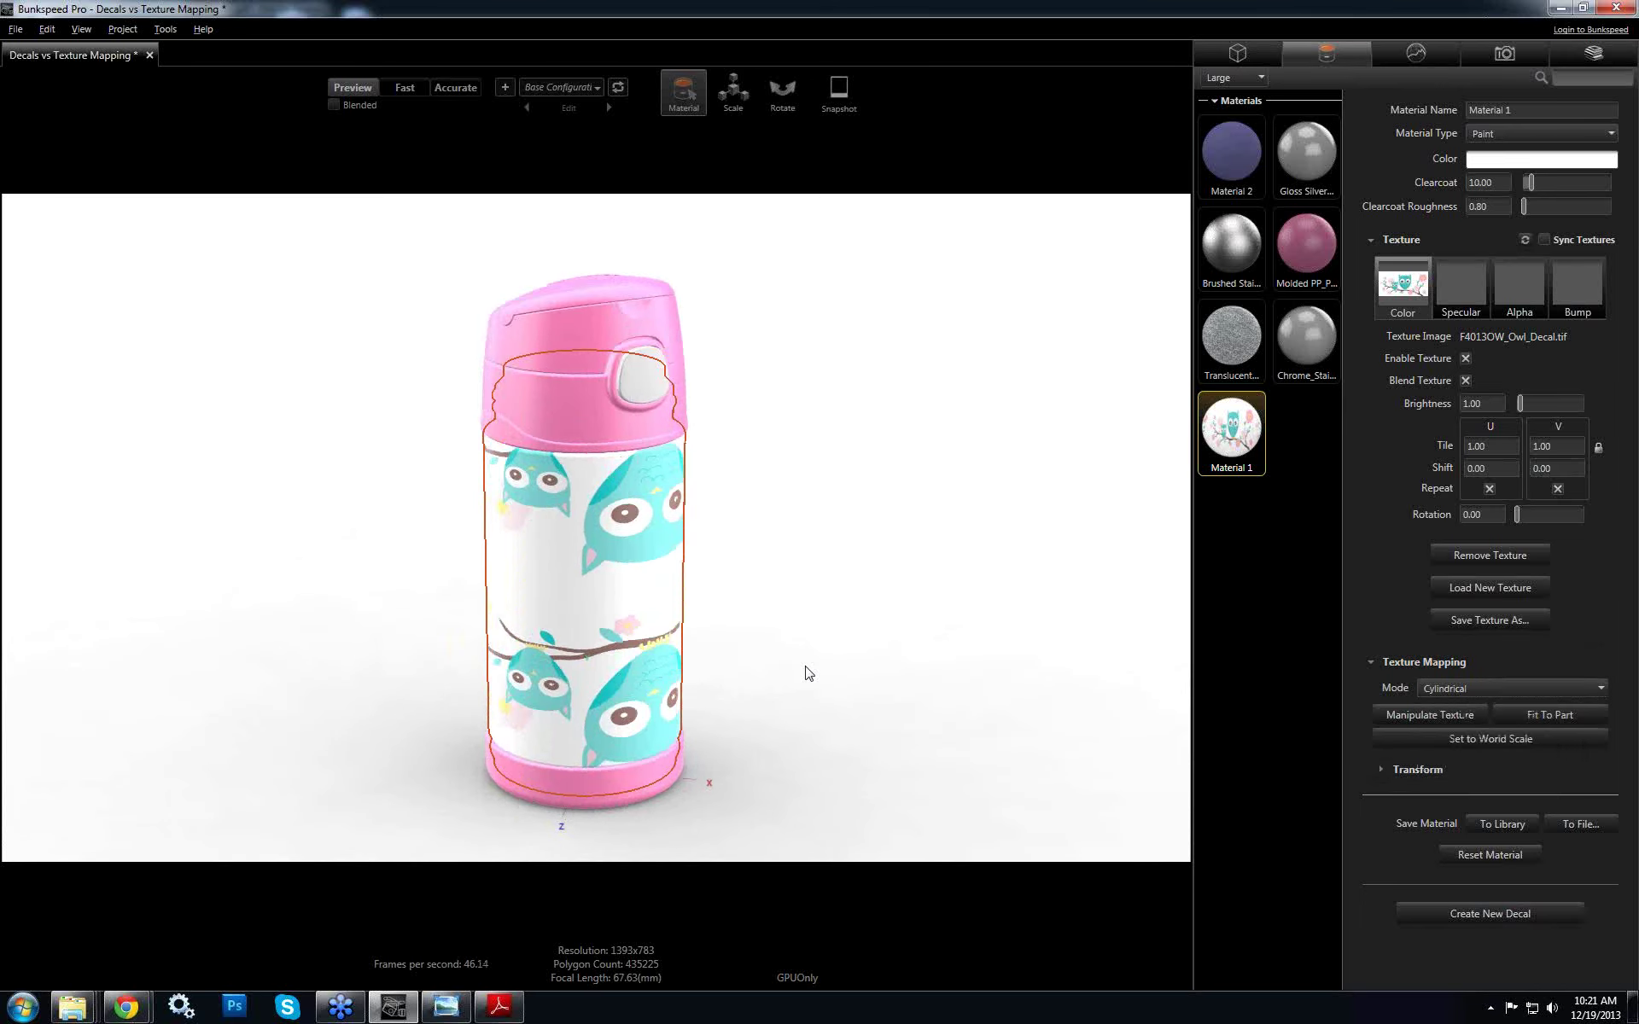
click(1482, 687)
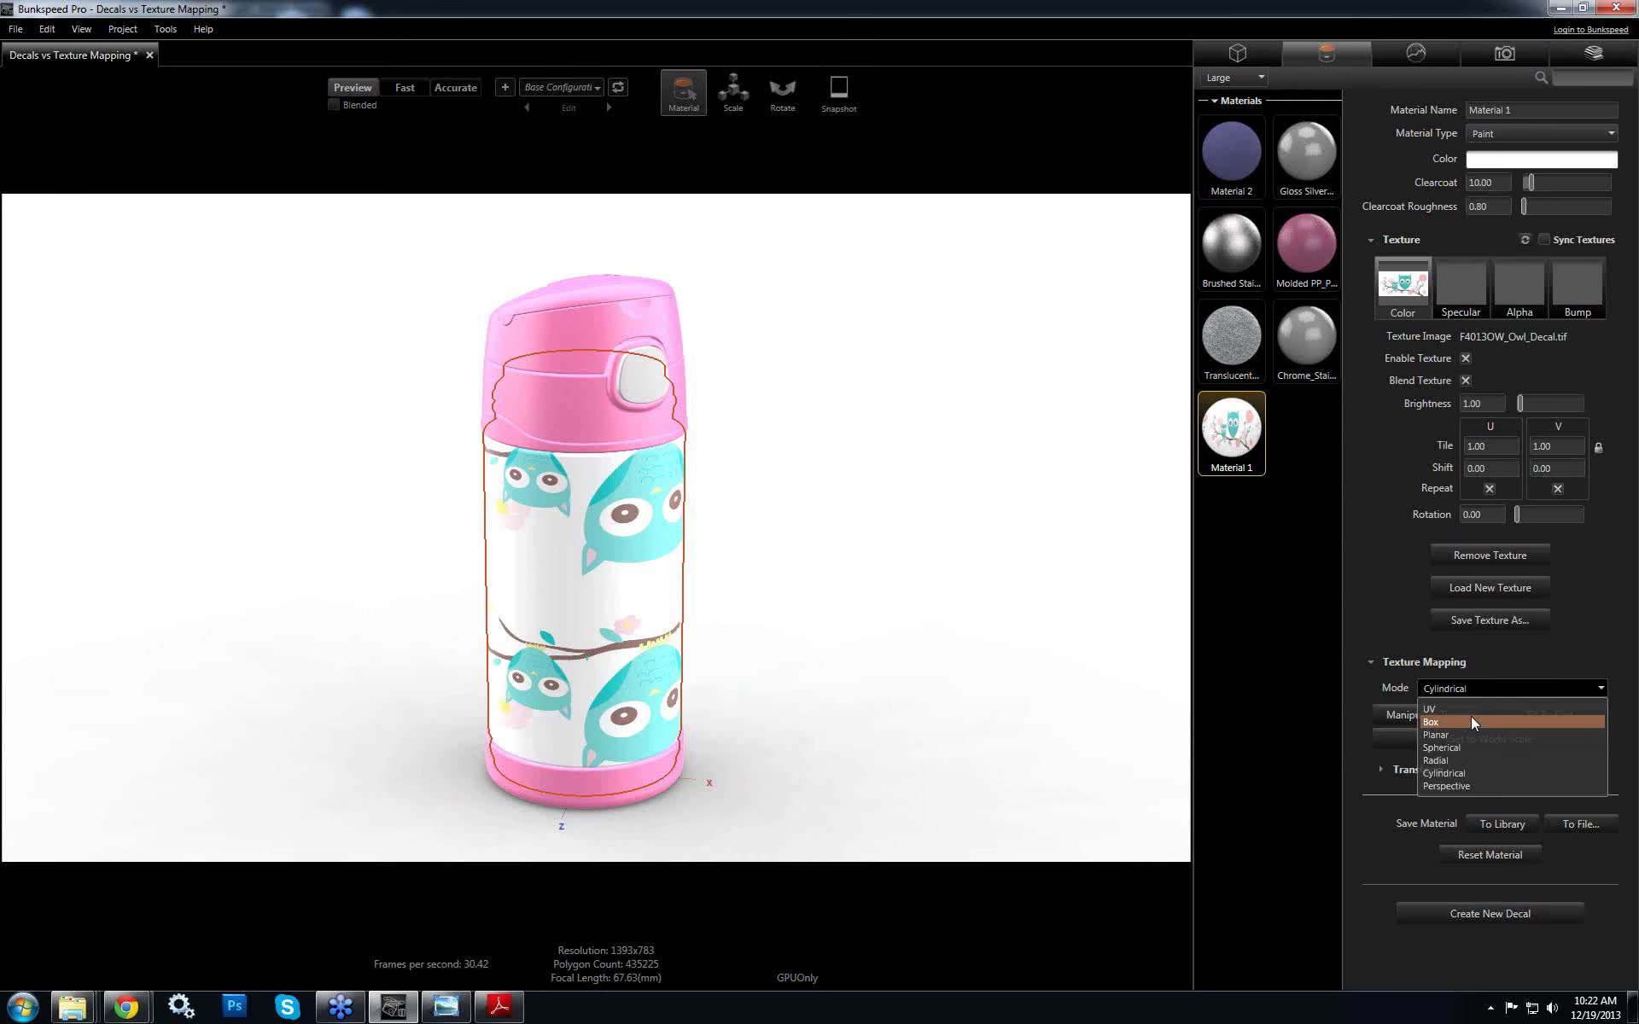
Keep Cylindrical mapping and rotate the owl texture 180 degrees
click(1498, 775)
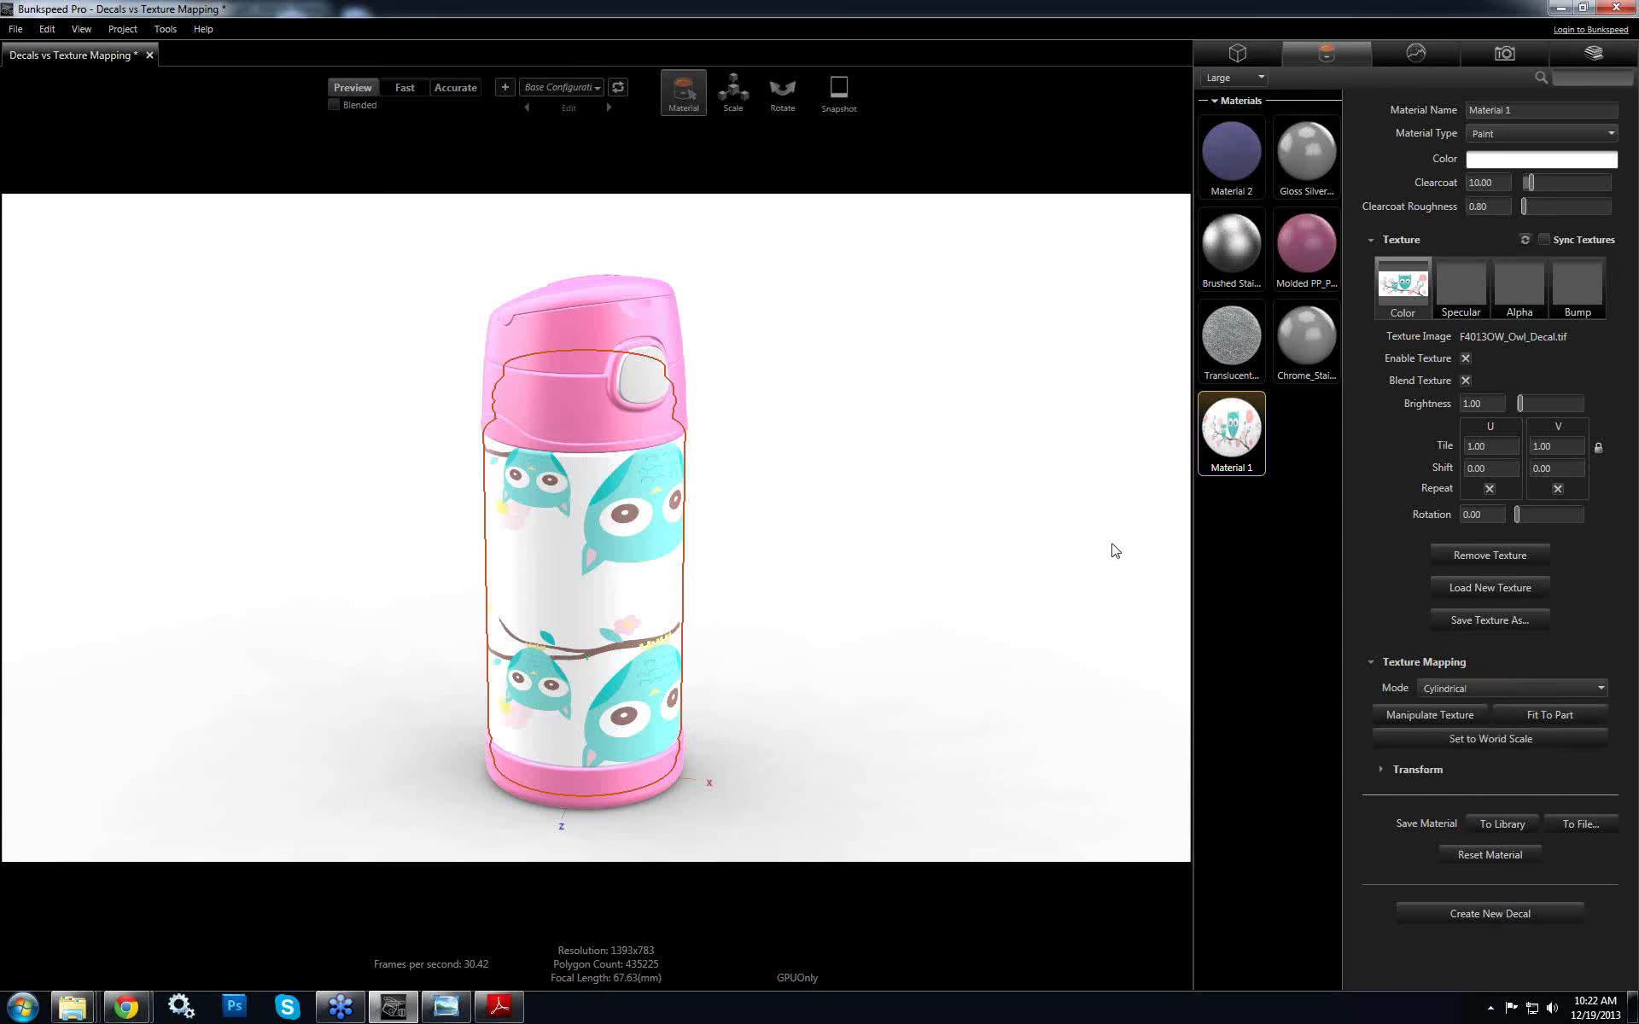
click(1476, 514)
text(180)
key(Return)
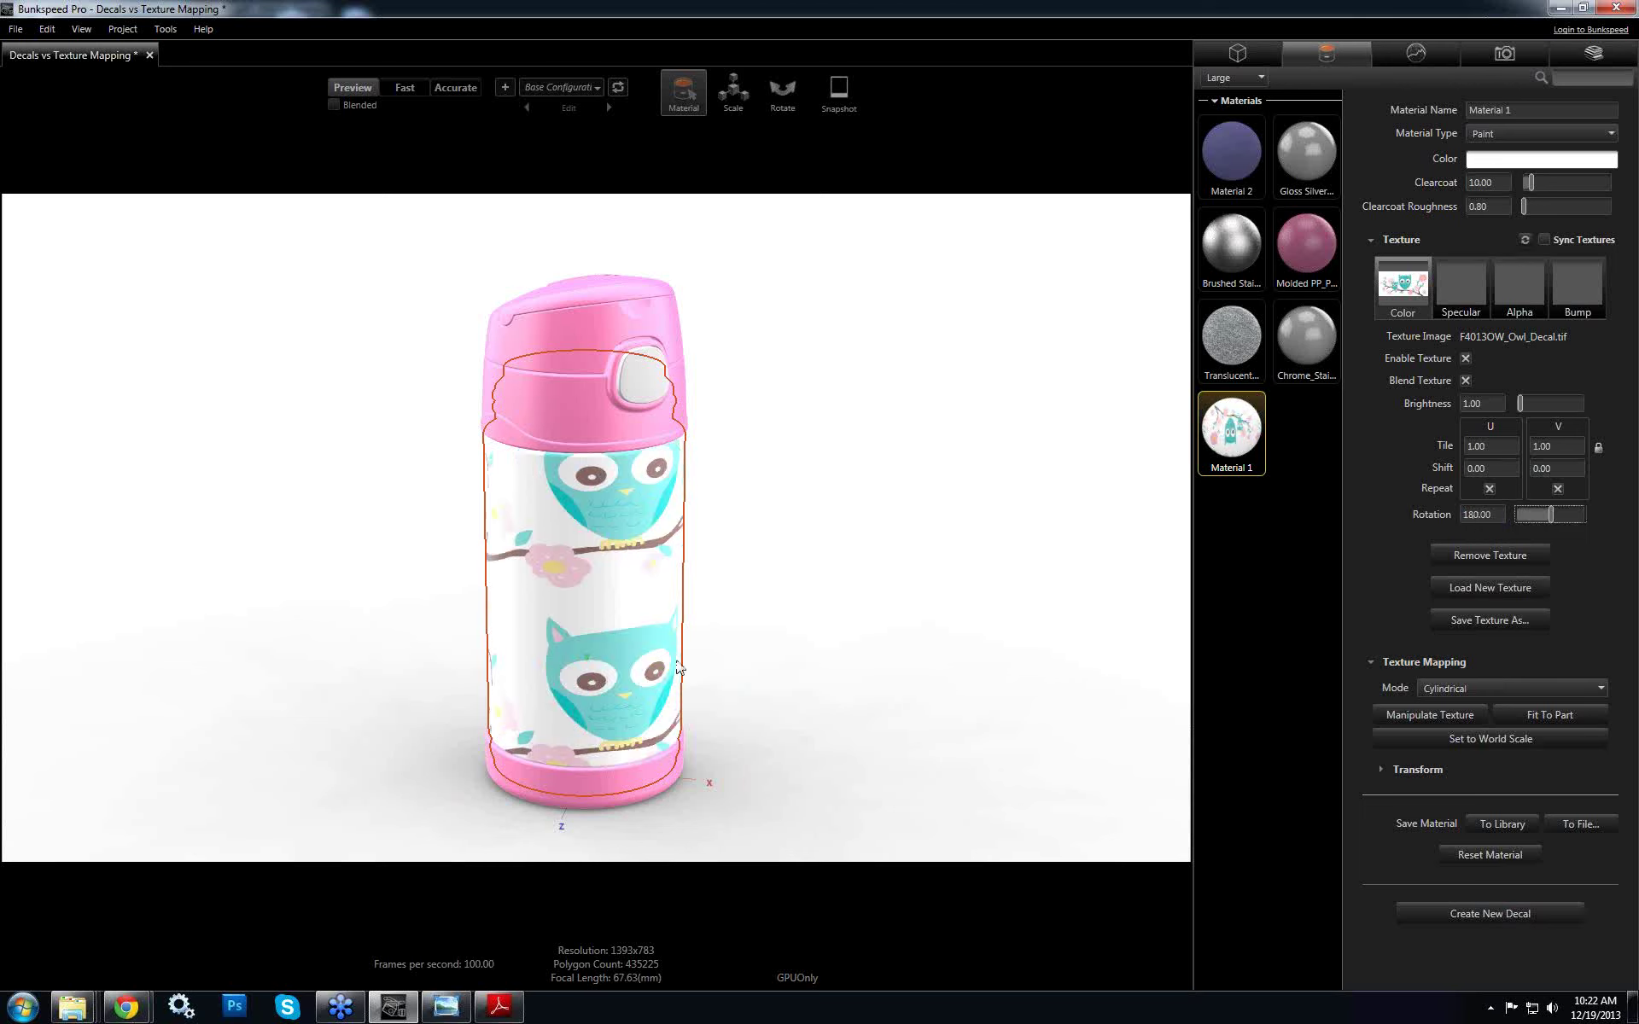
Unlink the Tile U/V values and drag the V tile down to 0.83
drag(751, 638, 837, 614)
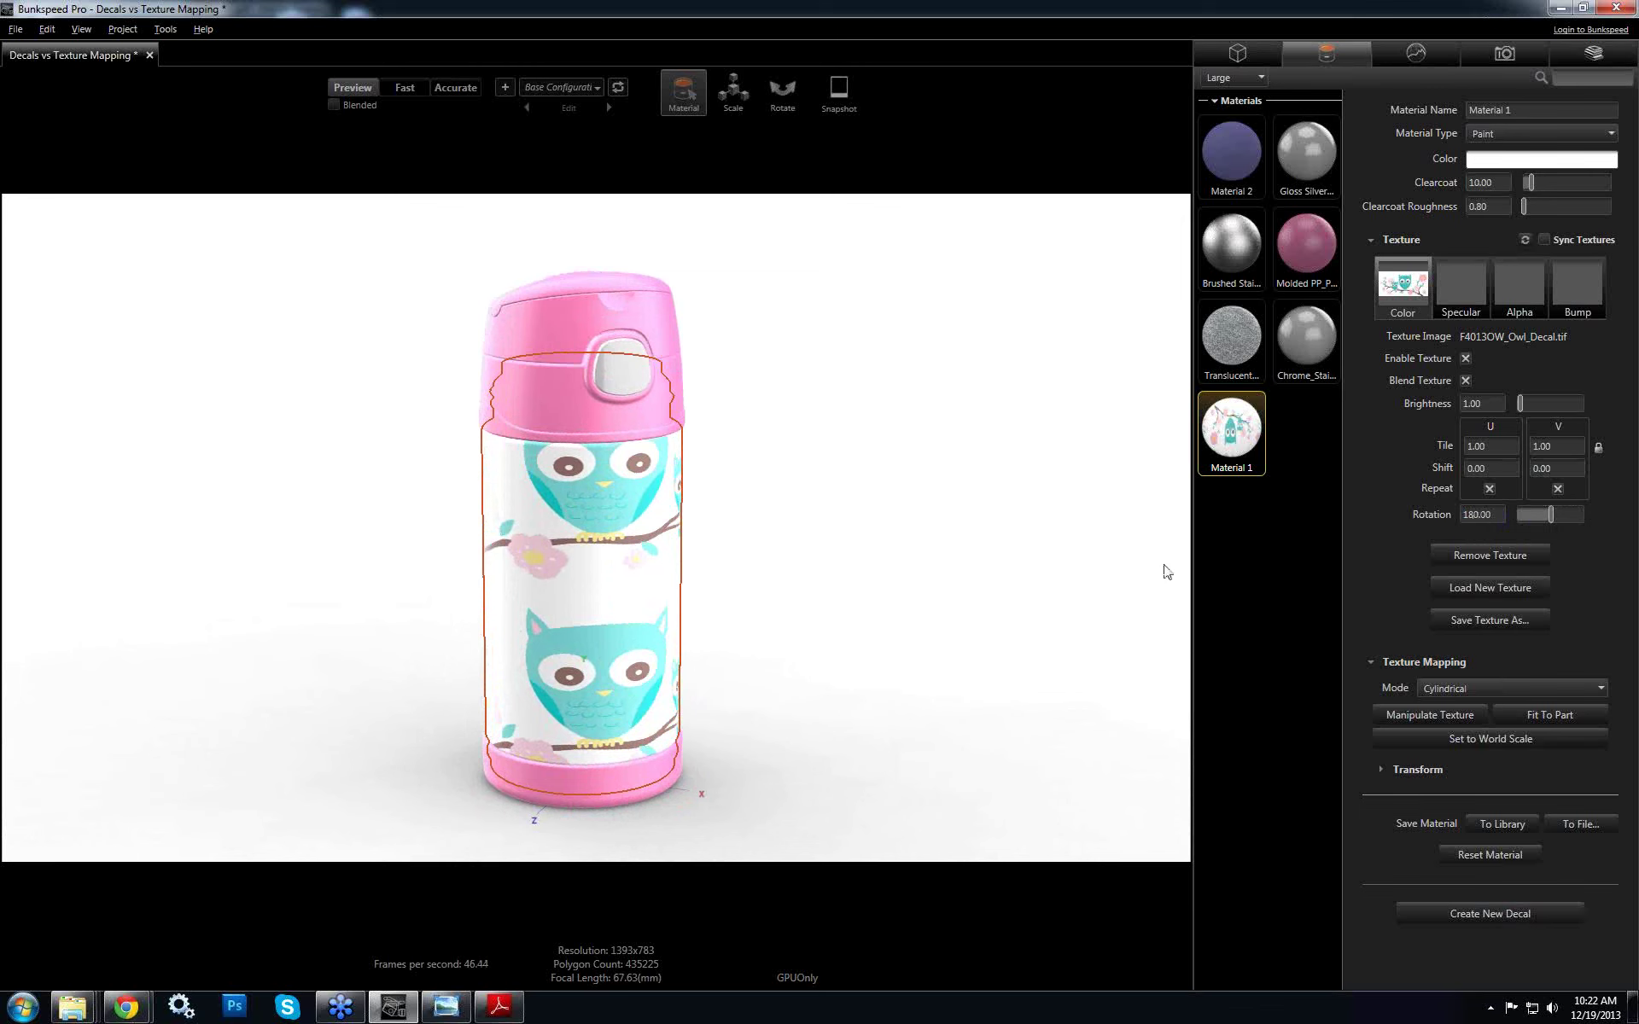
drag(672, 531, 595, 683)
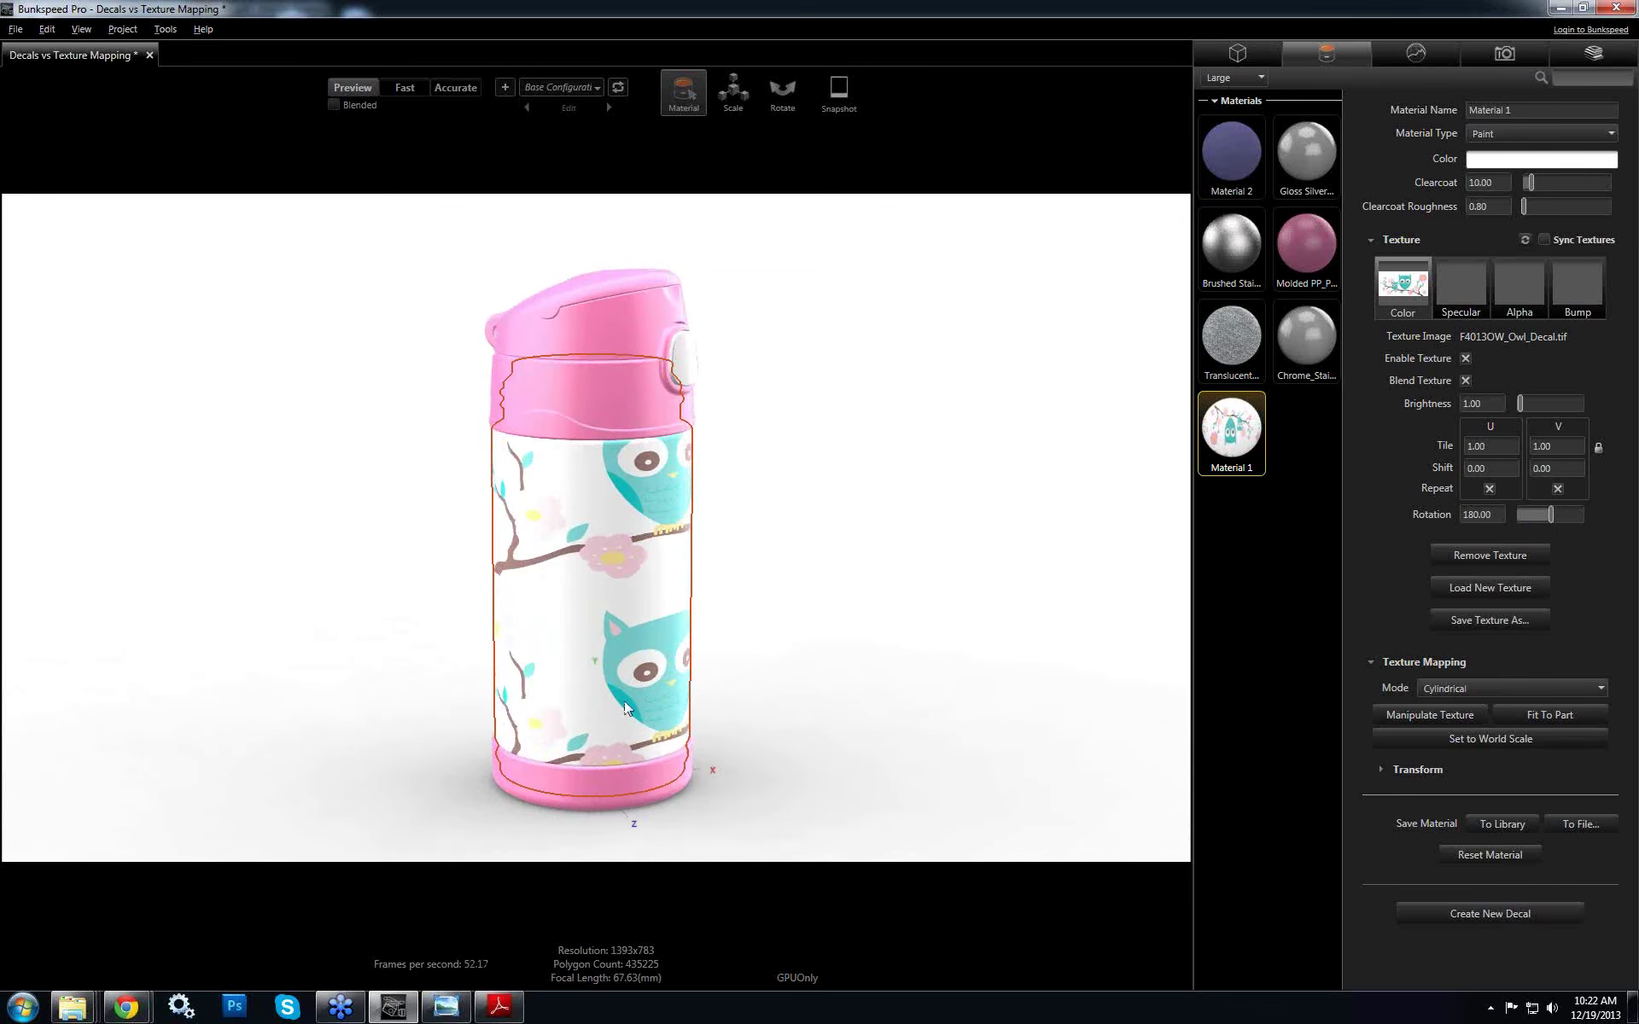
drag(713, 680, 541, 669)
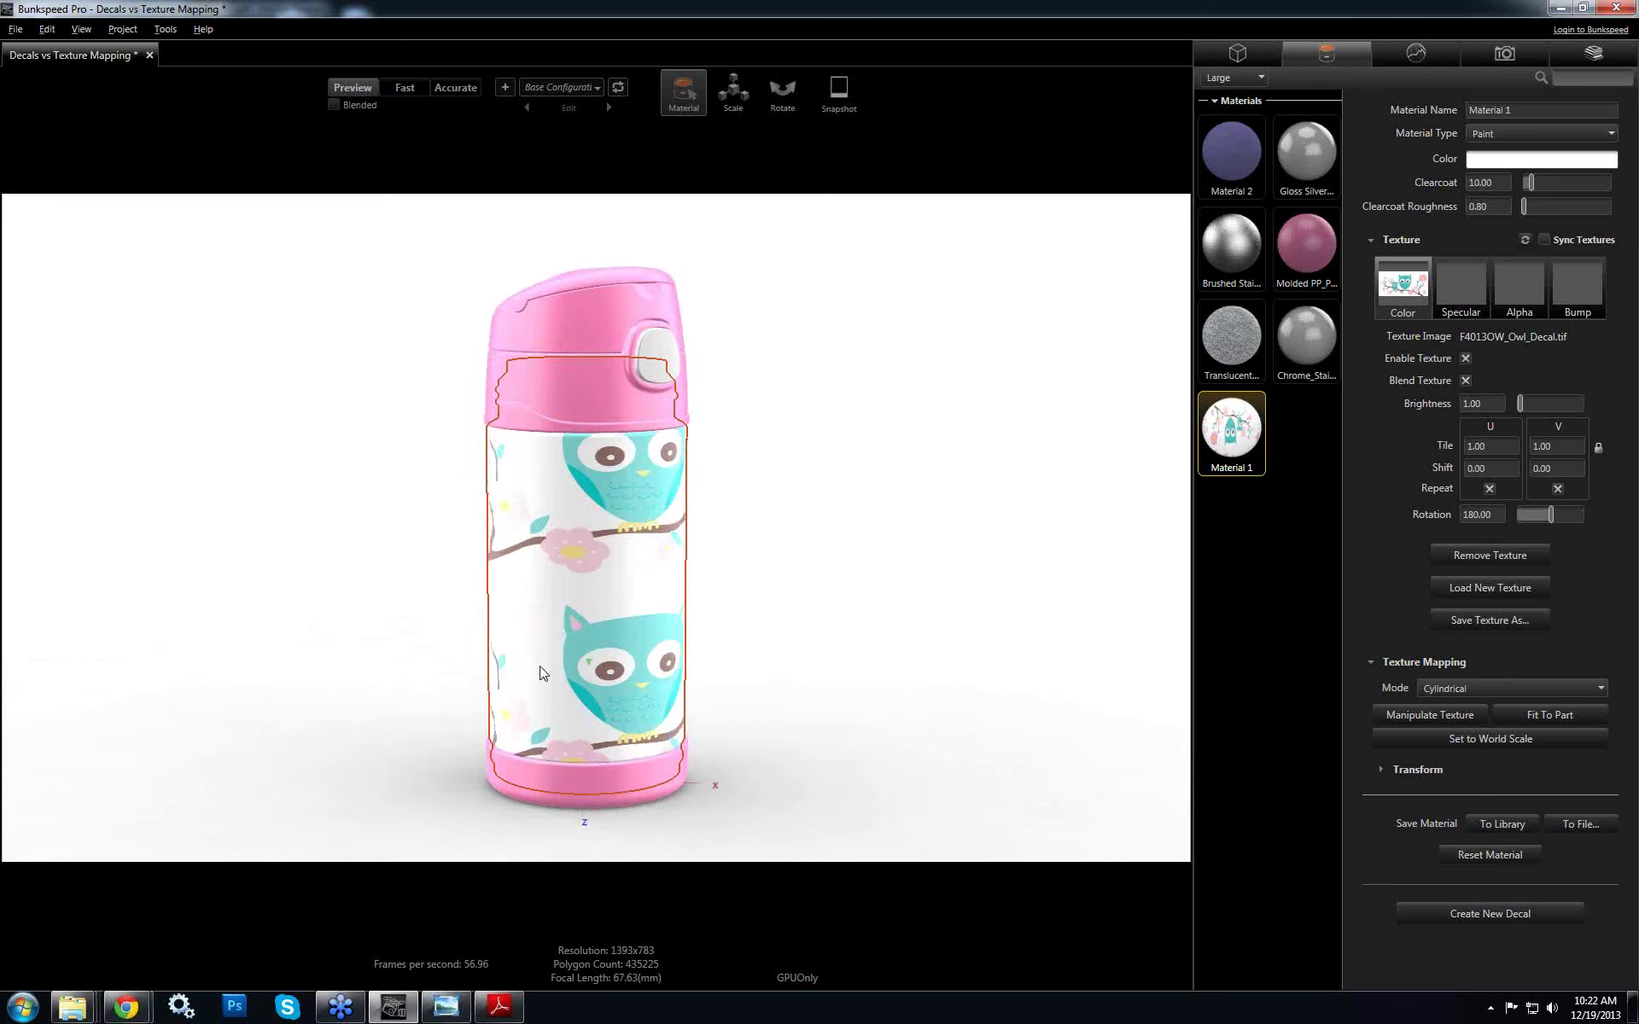
click(1596, 447)
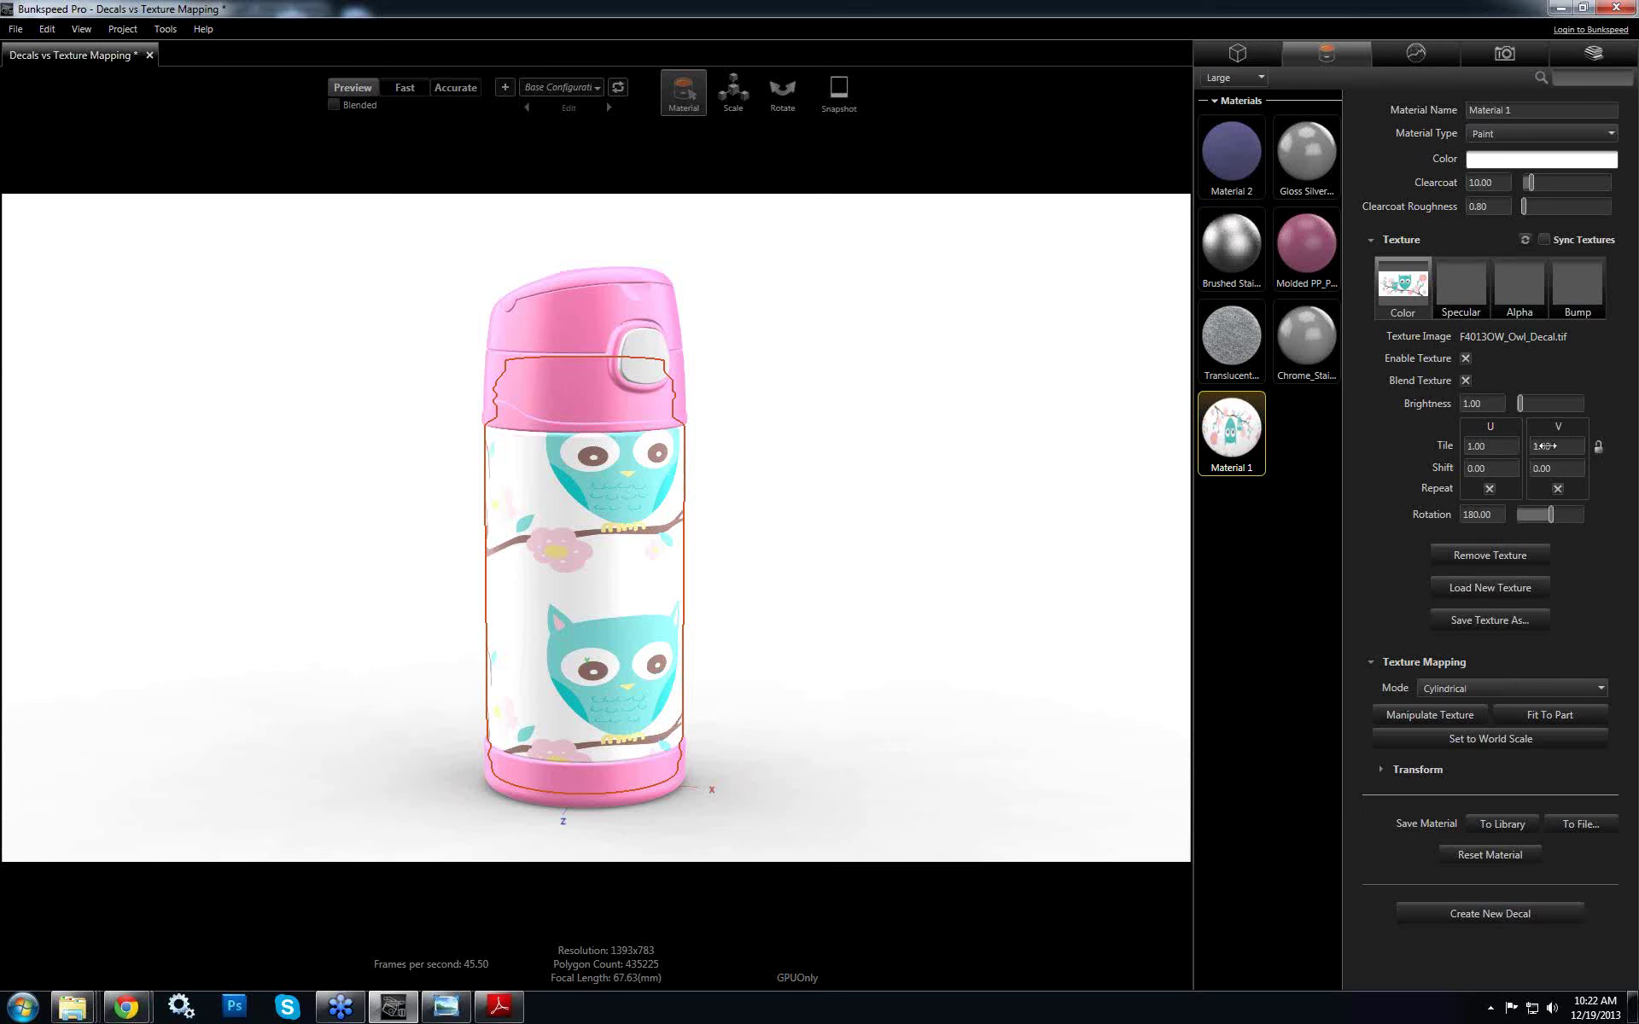
mouse_move(1579, 445)
mouse_down()
mouse_move(1513, 445)
mouse_move(1546, 448)
mouse_up()
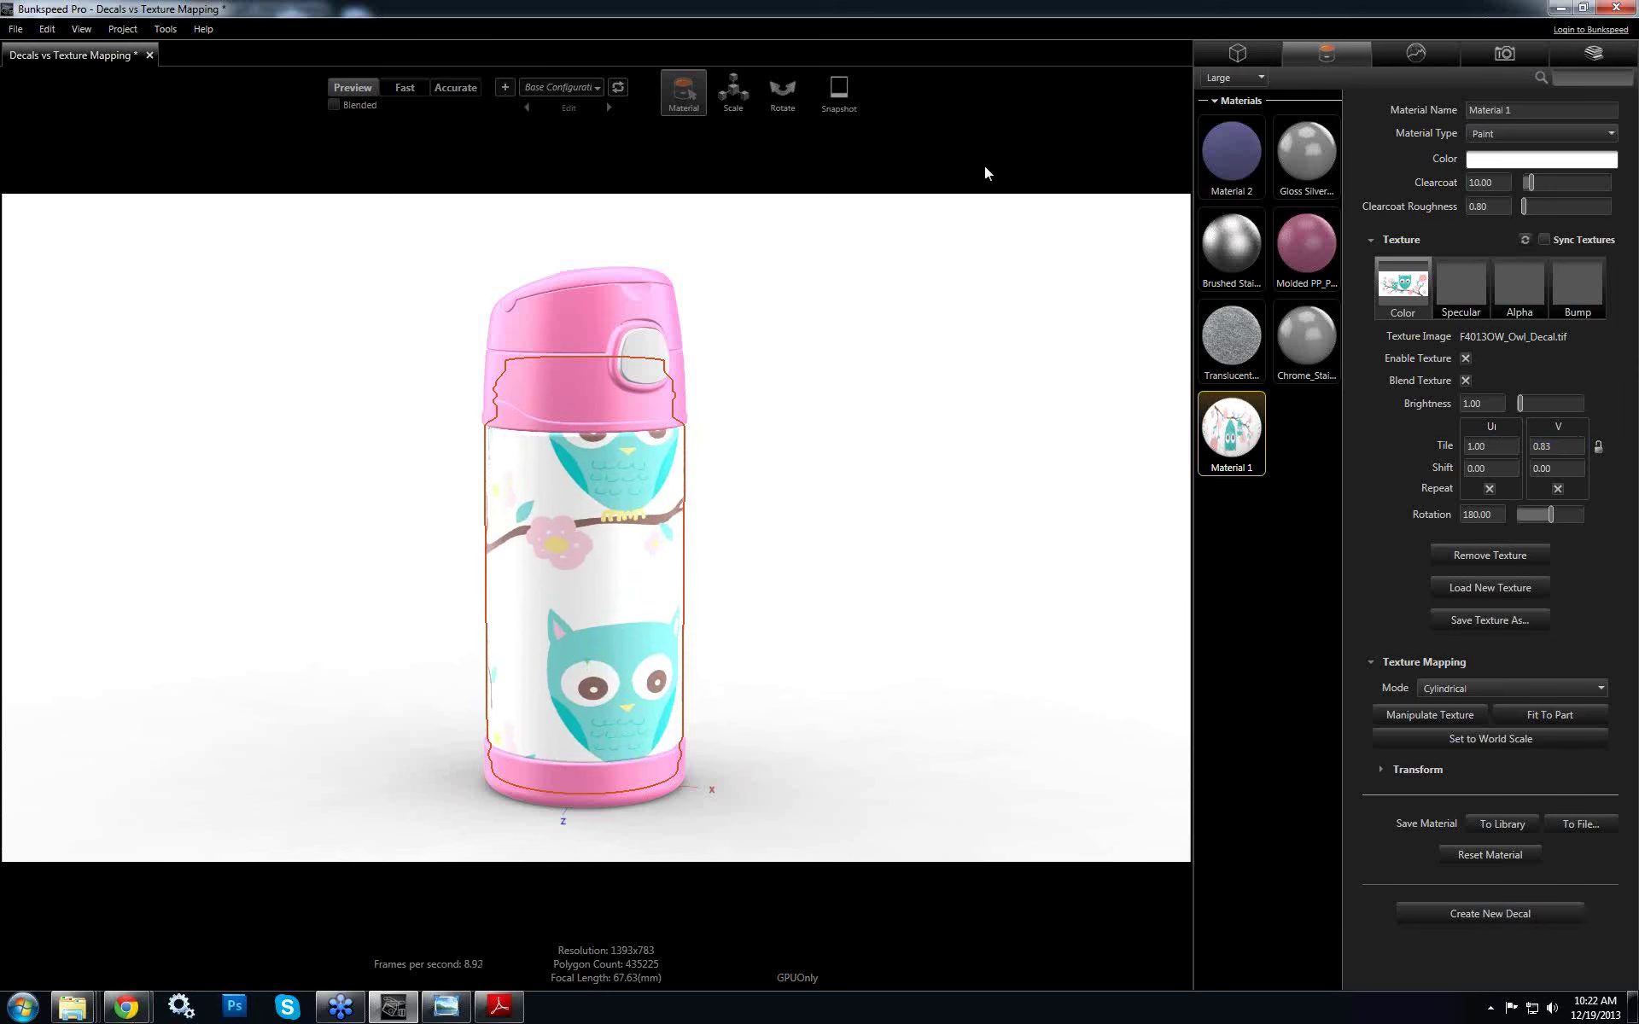
Use Manipulate Texture to slide the owl artwork up the bottle body
click(1434, 719)
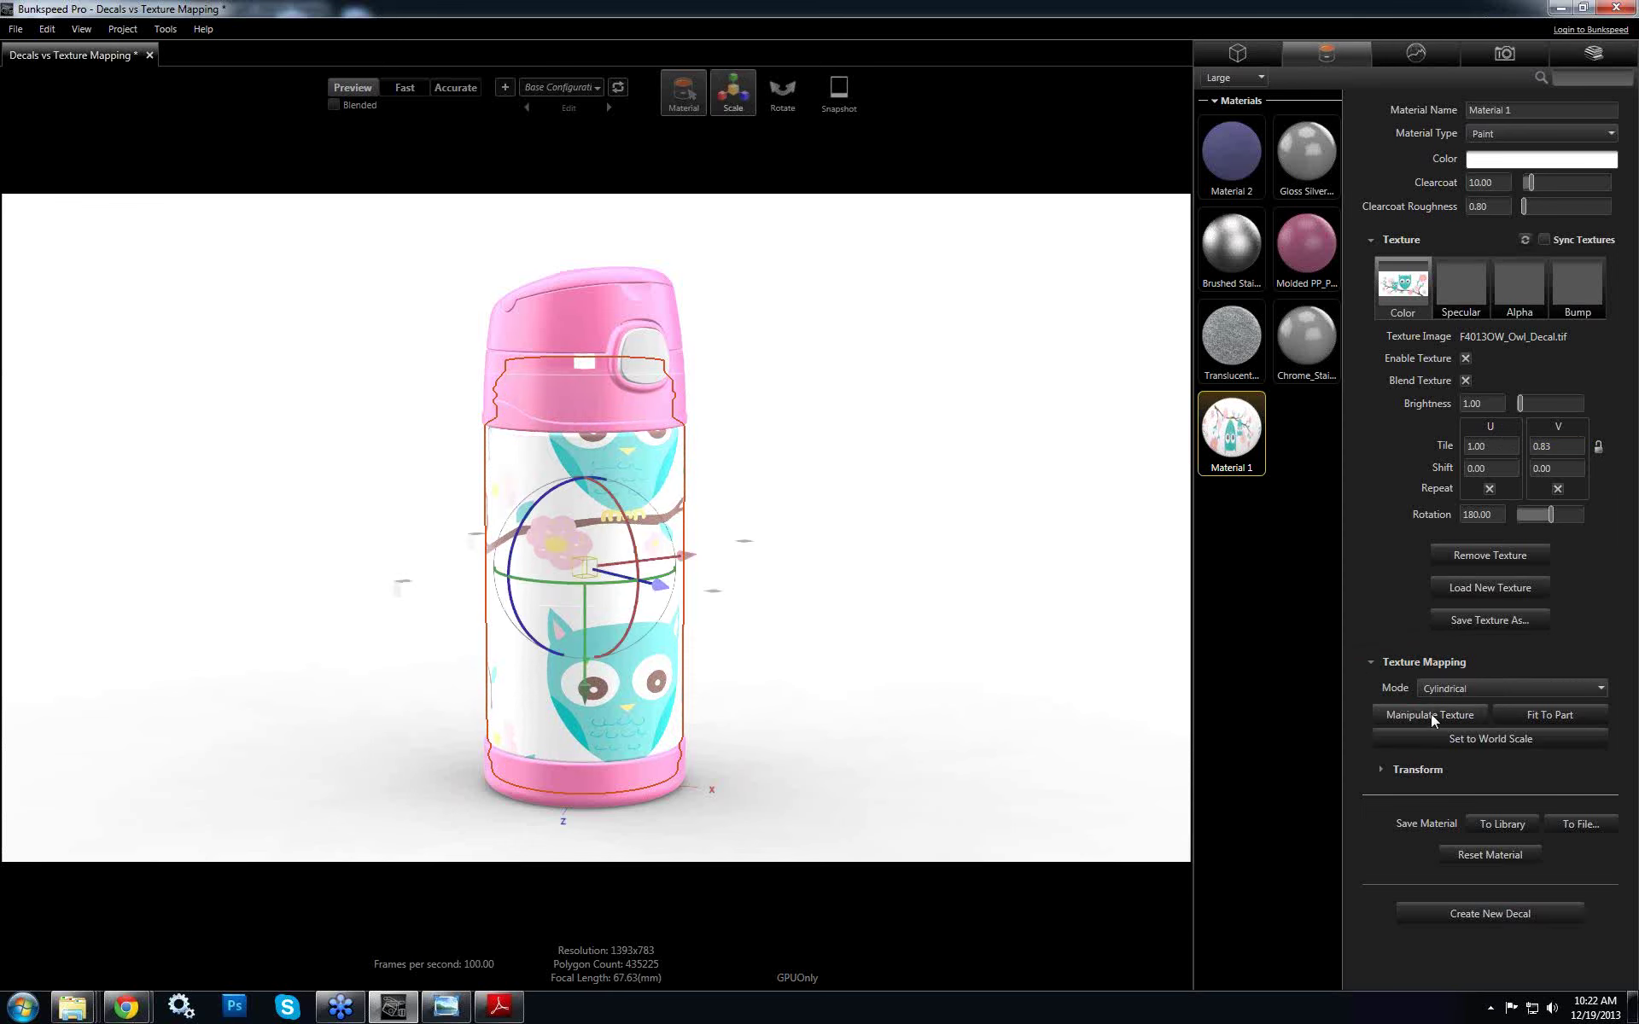
drag(823, 684, 577, 522)
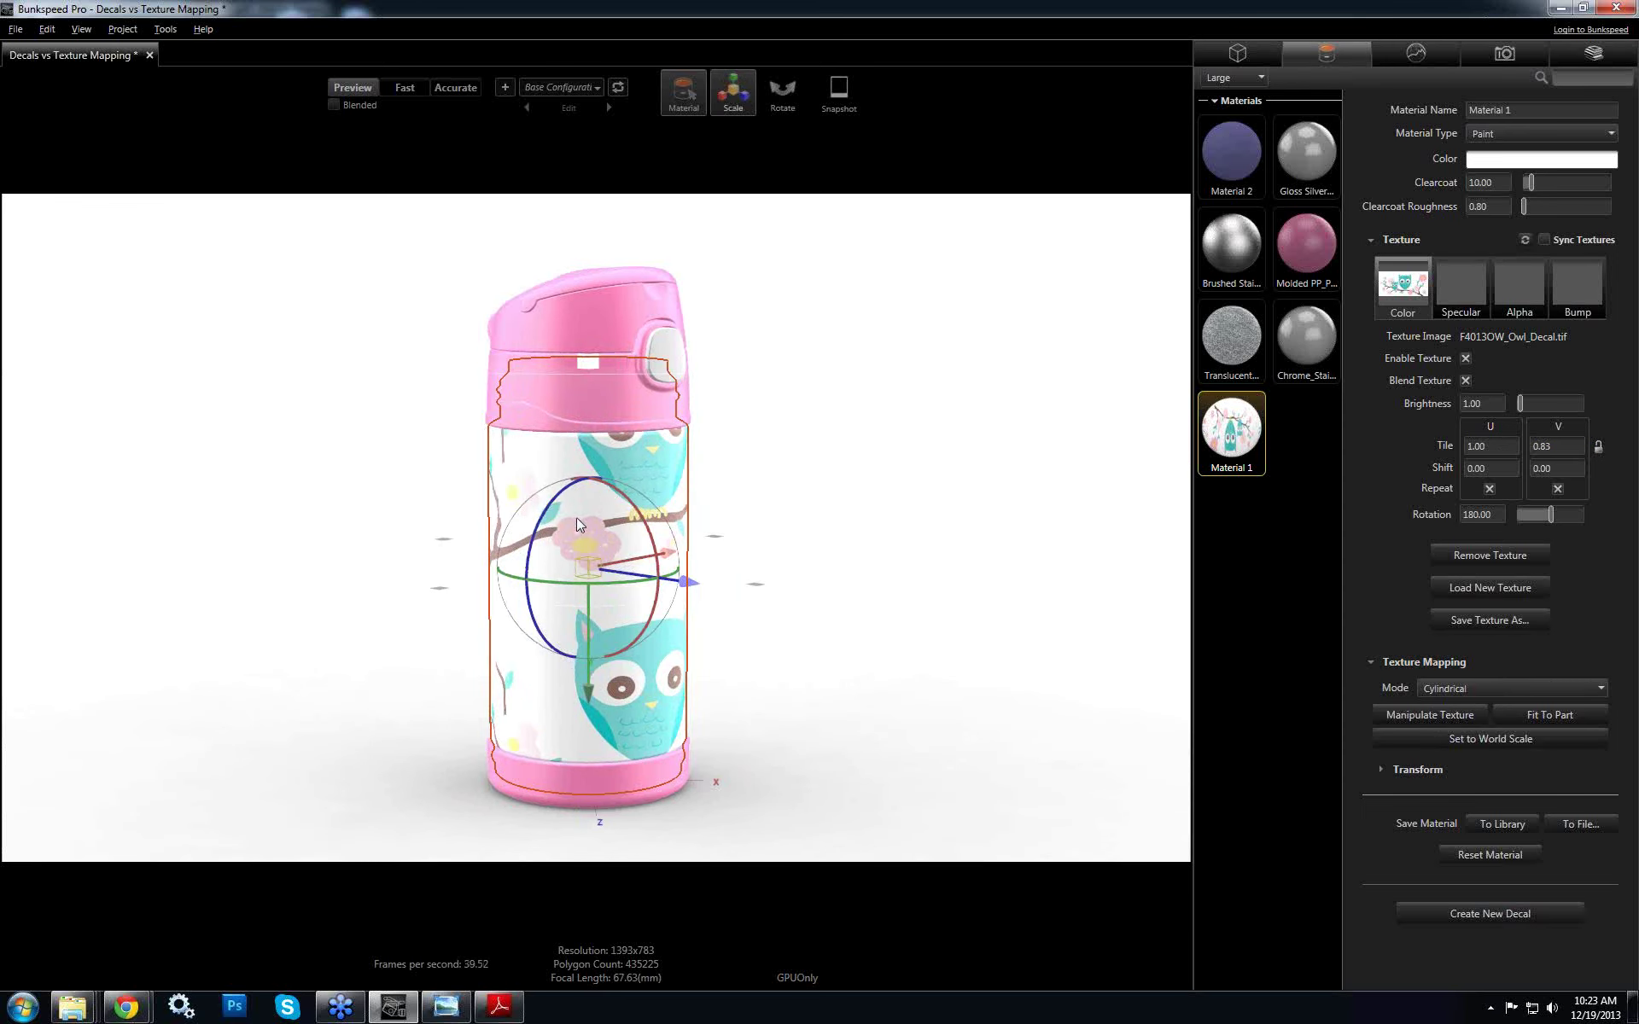
drag(587, 695, 599, 585)
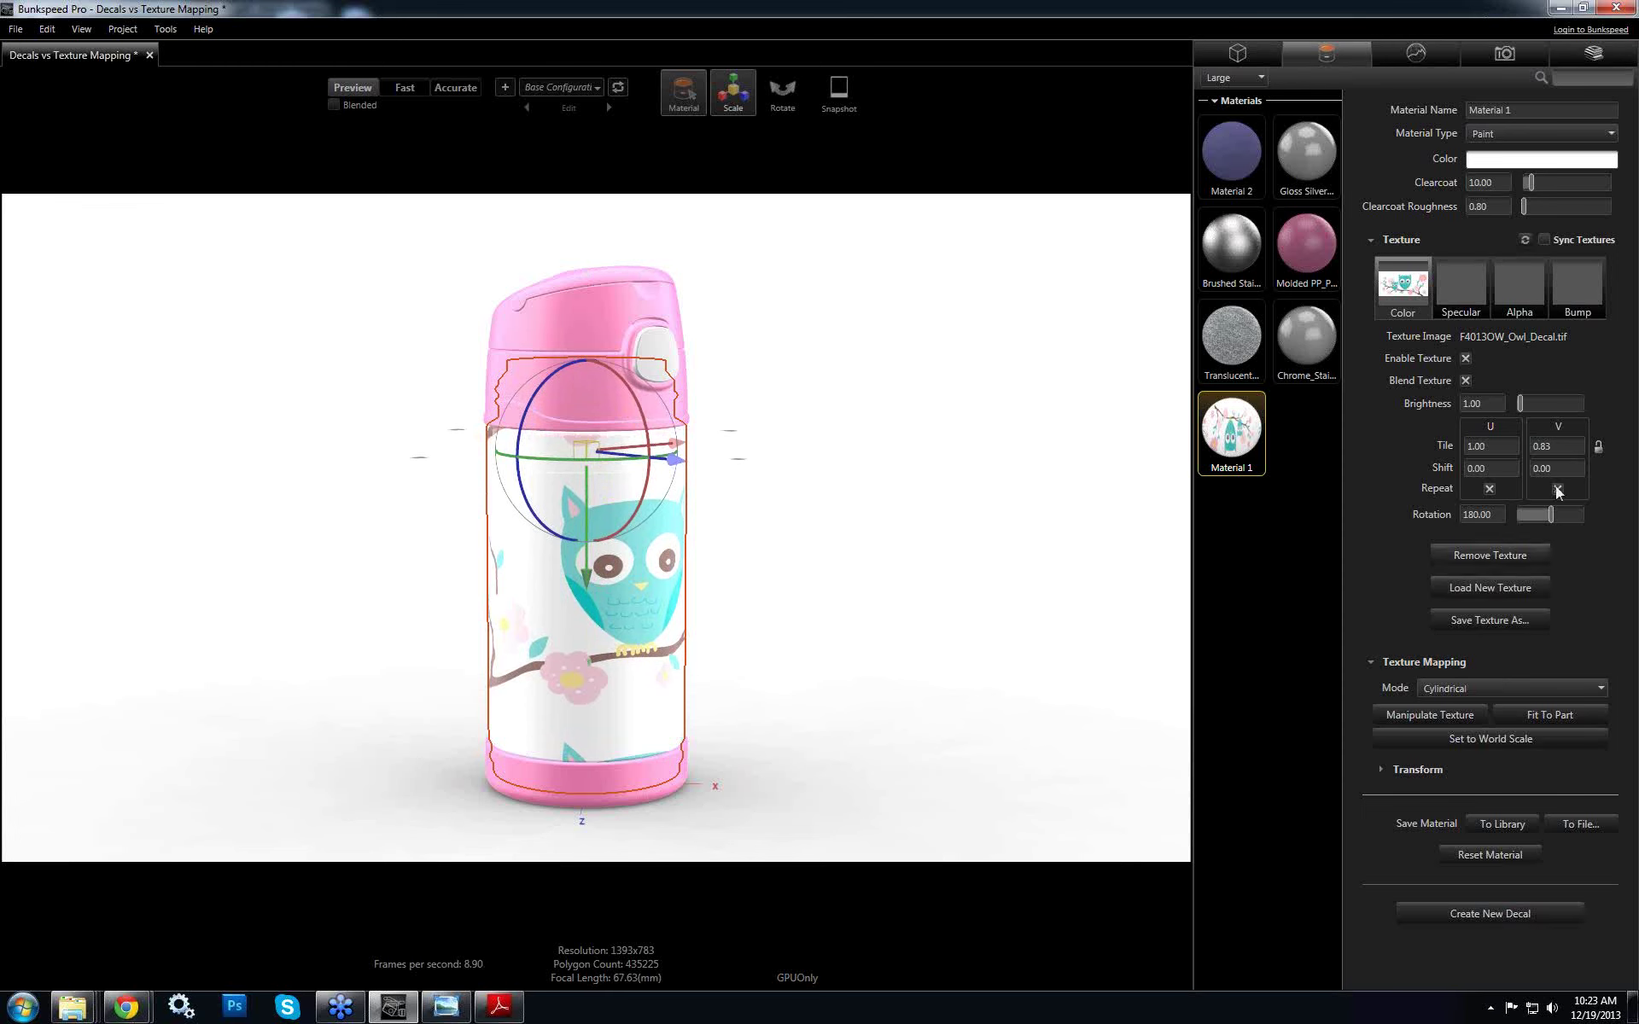
scroll(1555, 447, down, 6)
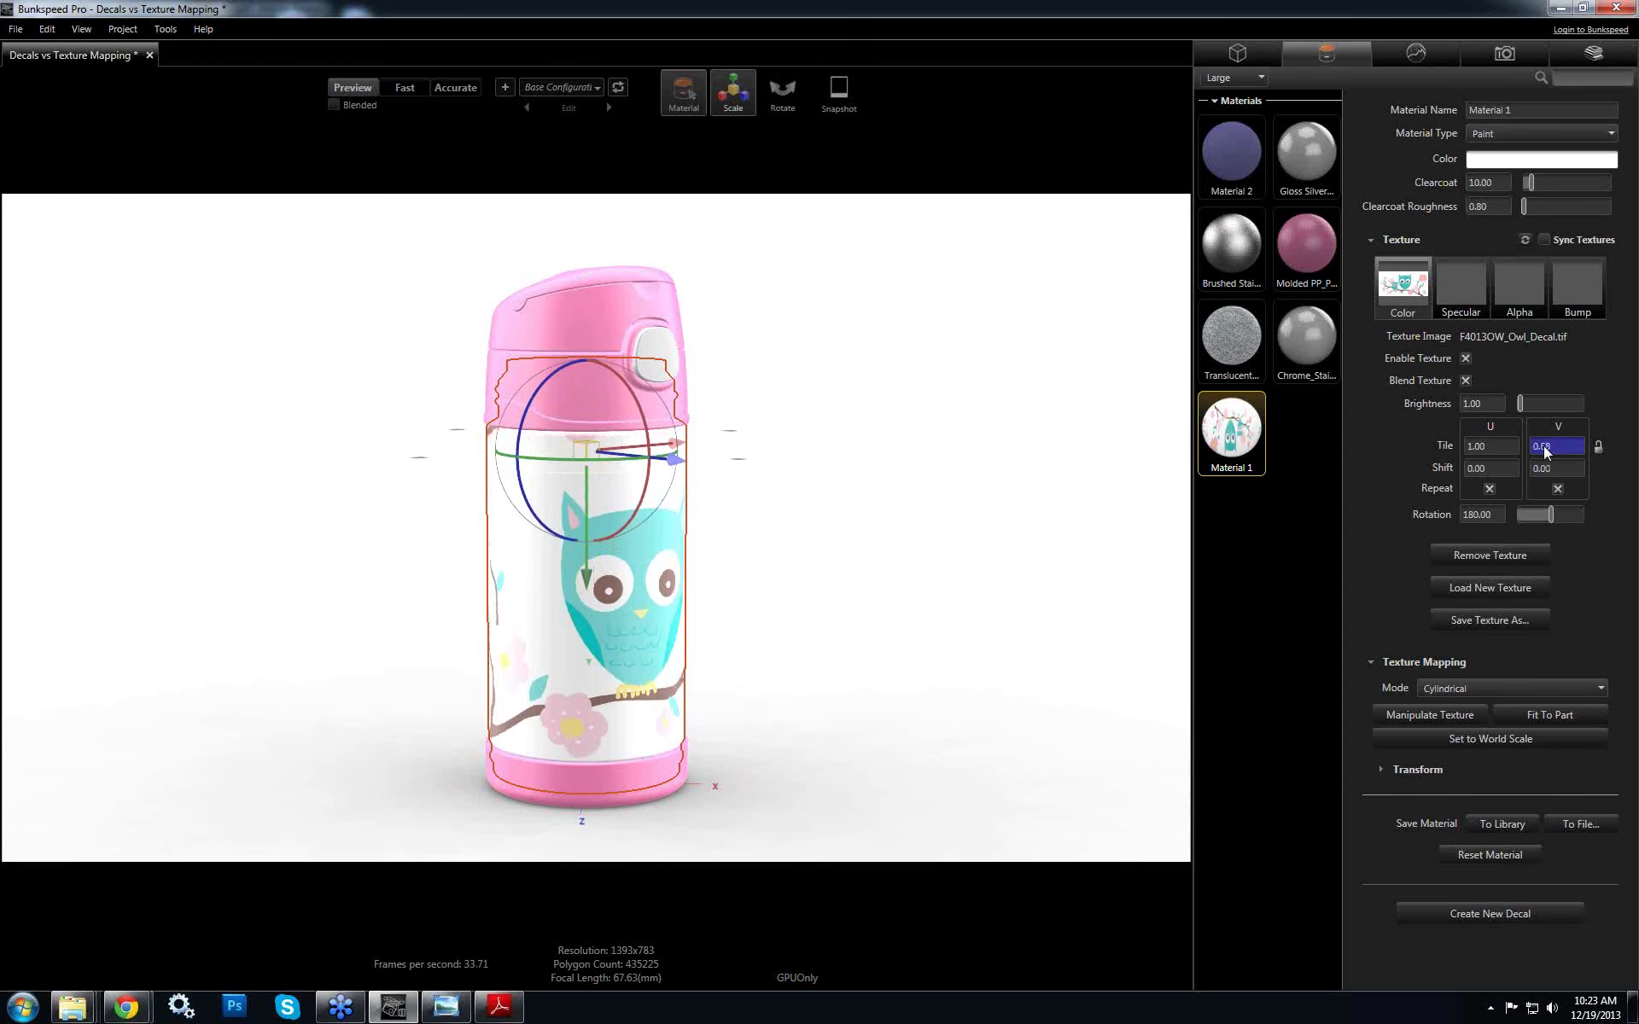
scroll(1549, 446, down, 3)
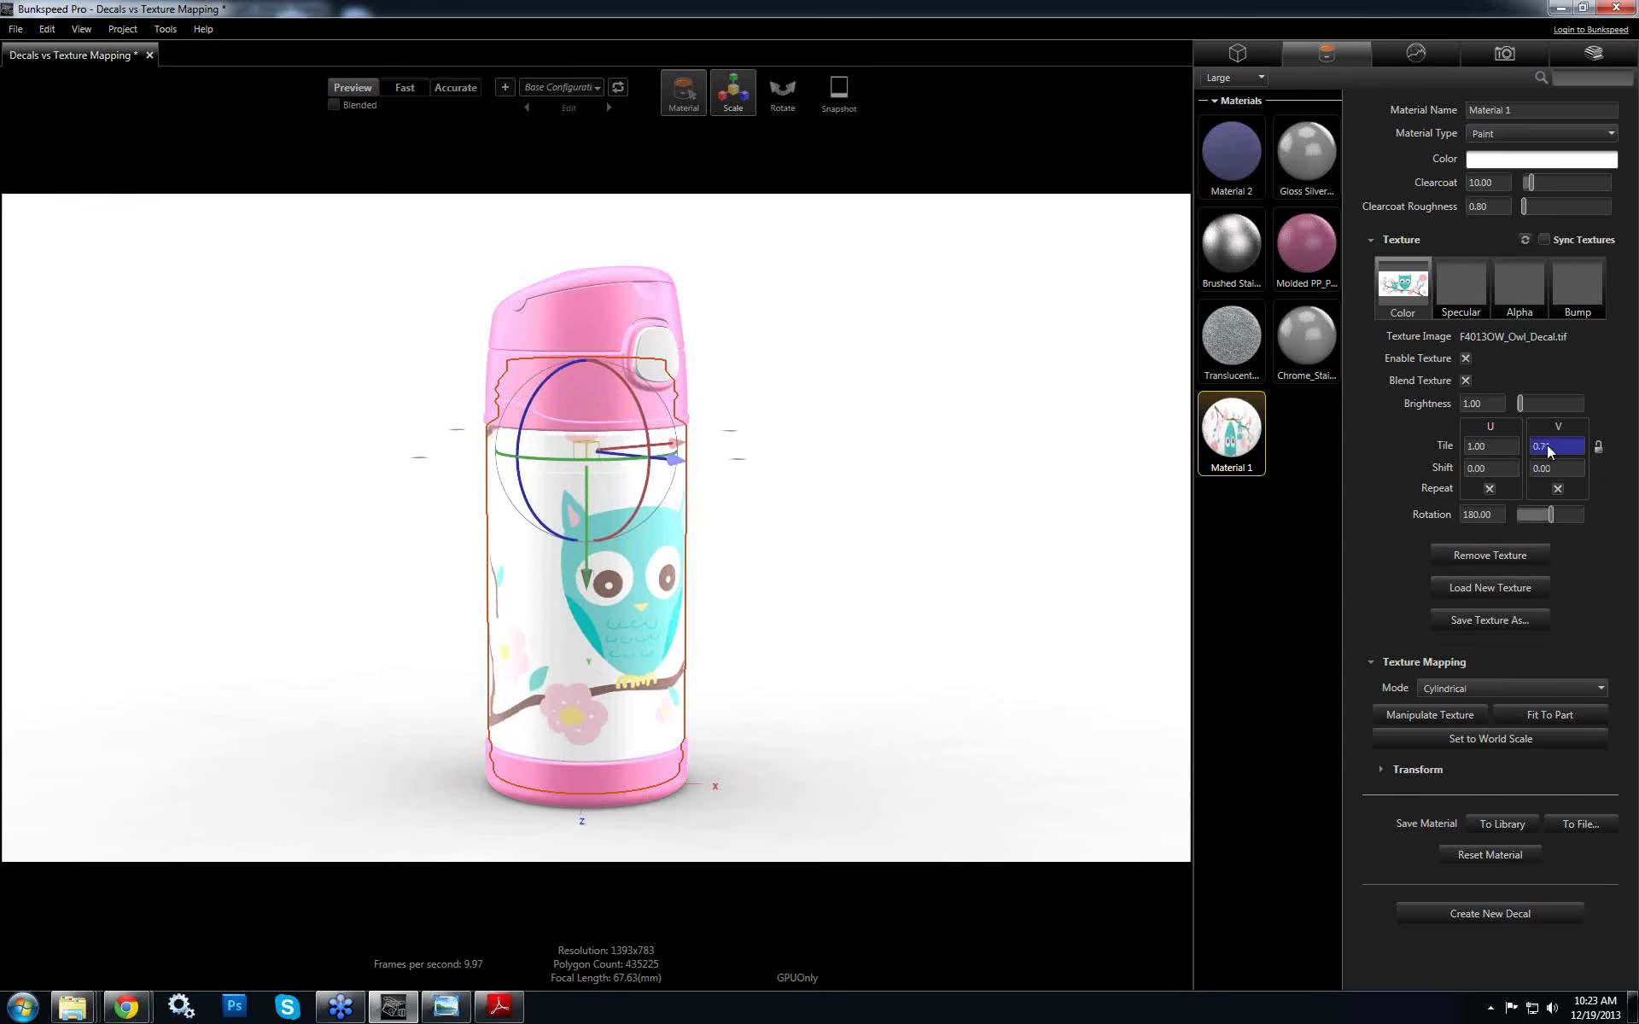
scroll(1543, 444, down, 5)
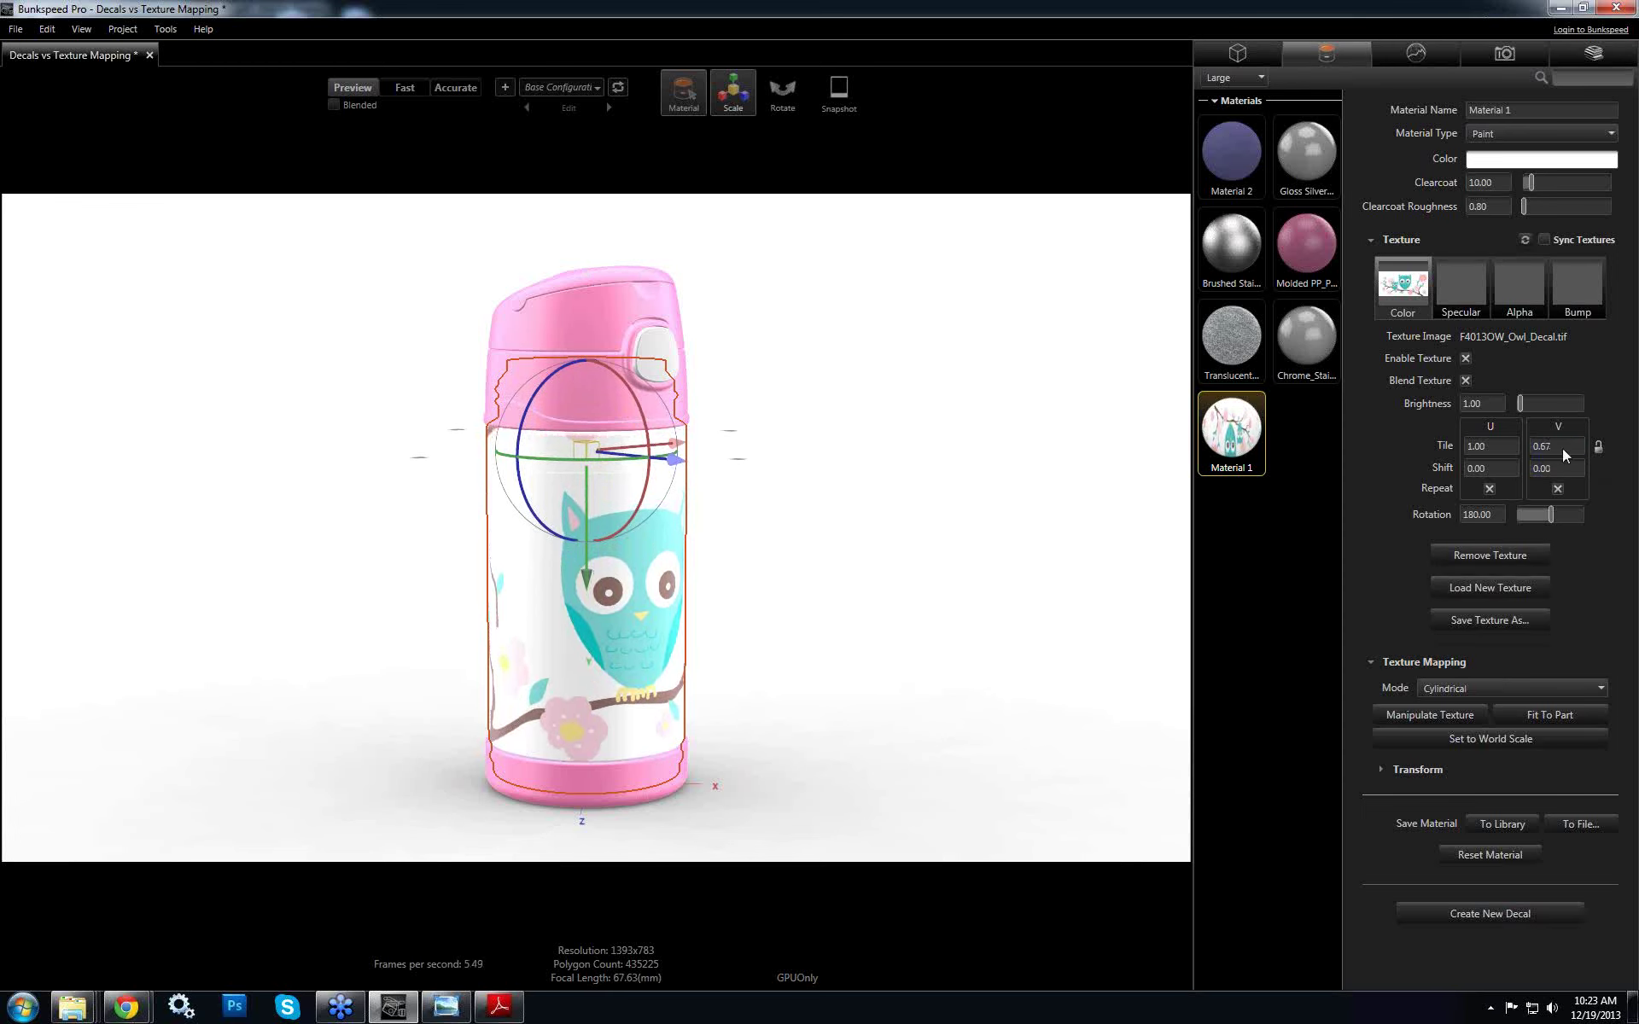
Set the V tile to 0.66, move the artwork slightly higher, and deselect the material
click(1566, 448)
key(BackSpace)
text(.66)
key(Return)
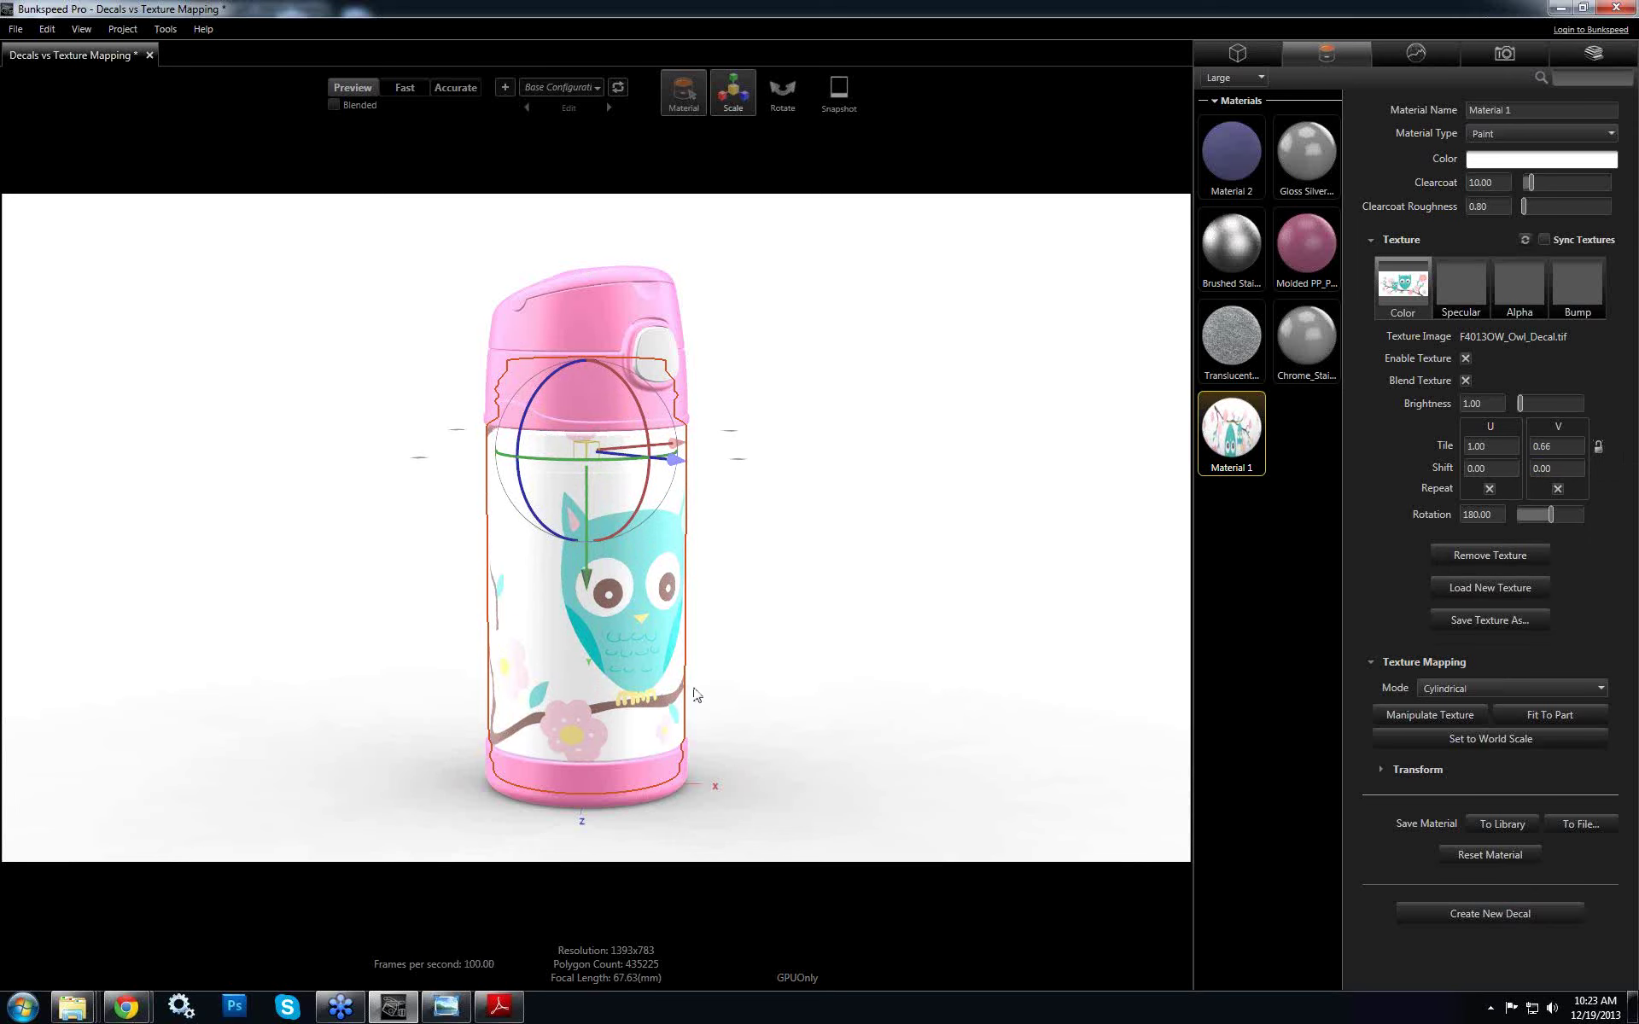
drag(696, 680, 926, 629)
scroll(753, 596, down, 5)
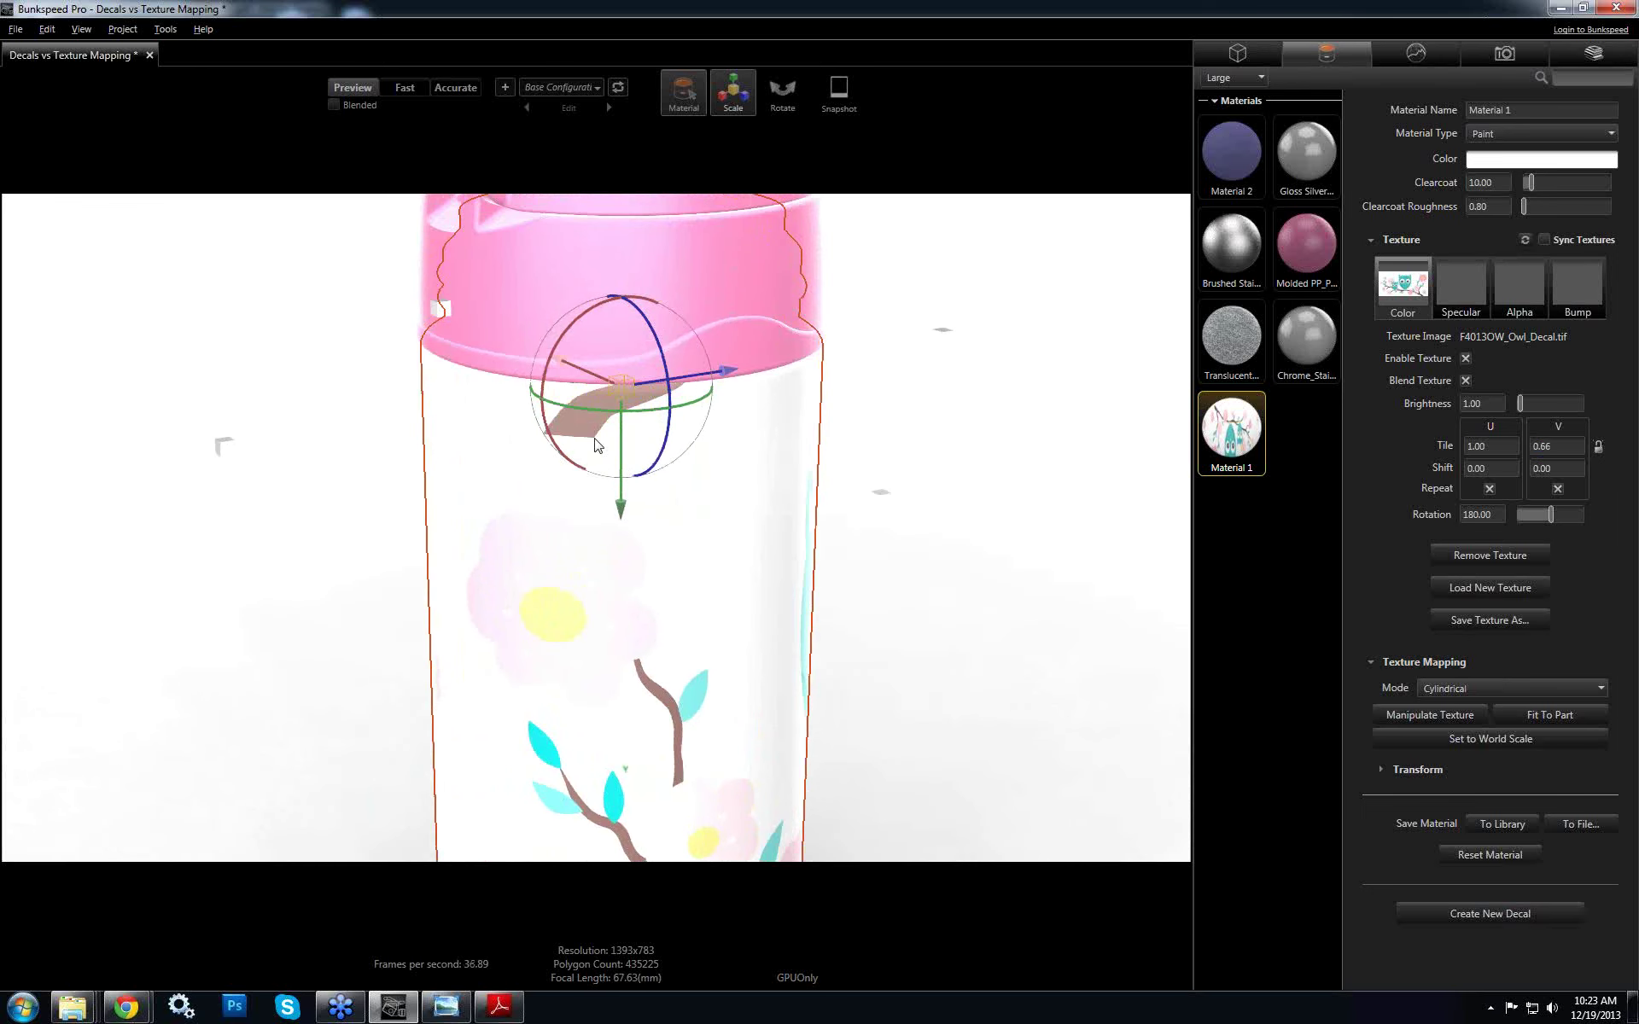
drag(616, 510, 628, 458)
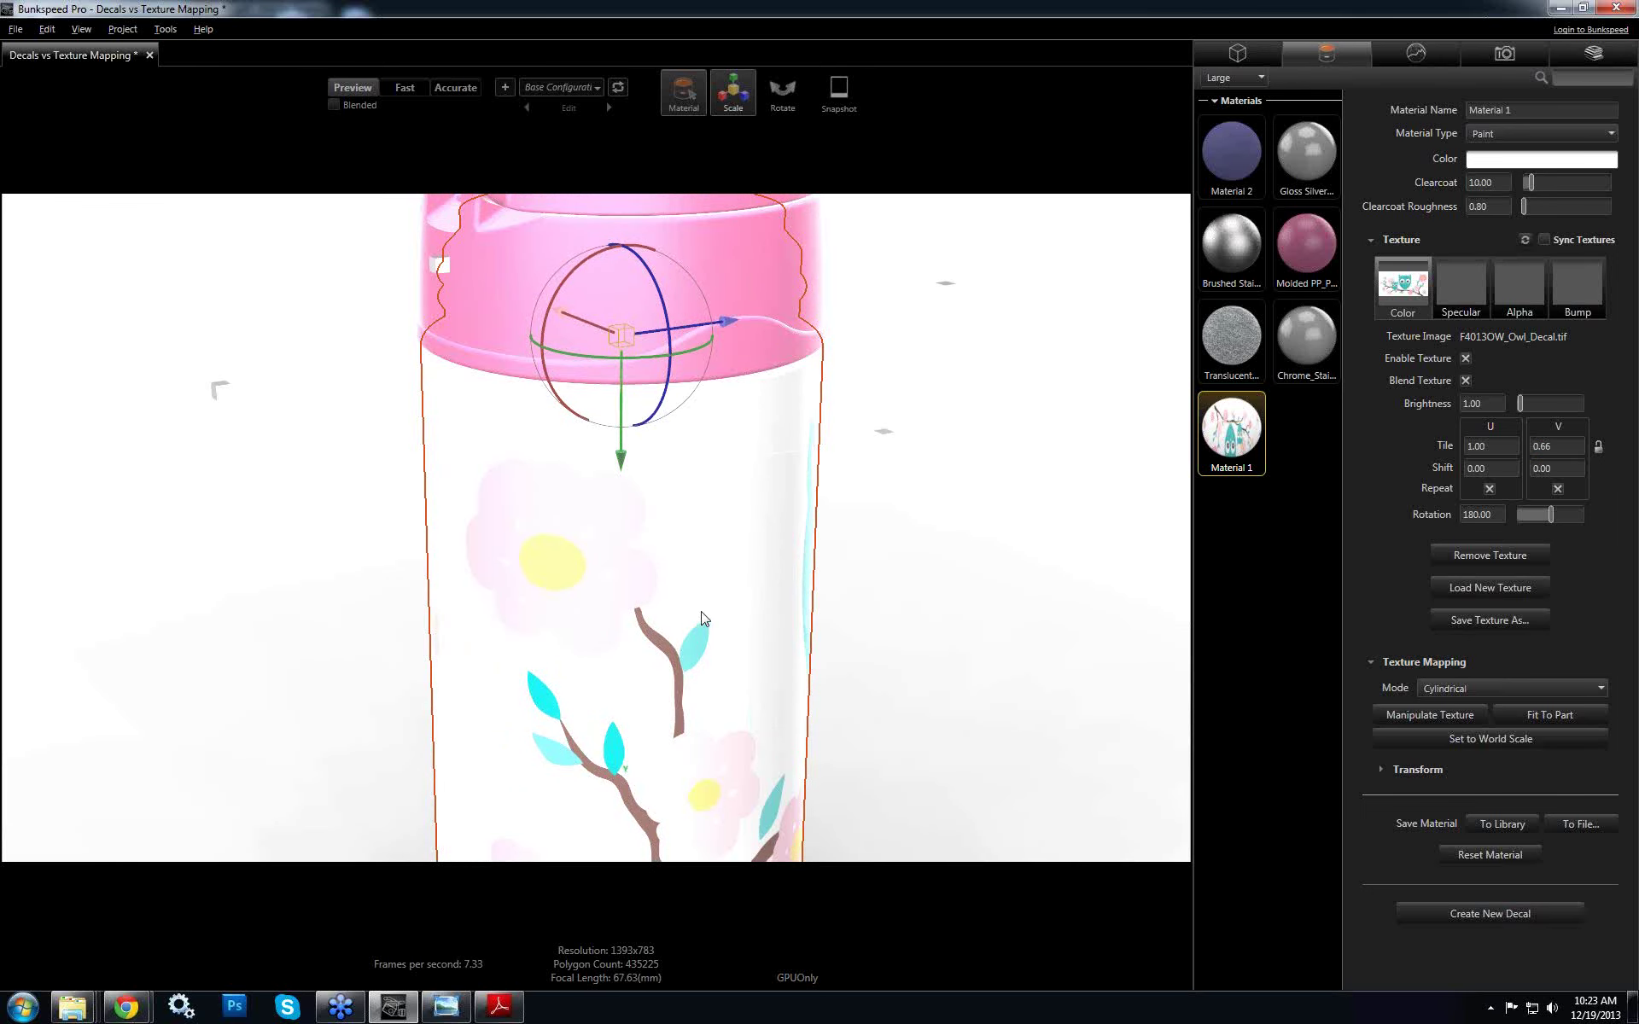
scroll(715, 584, up, 5)
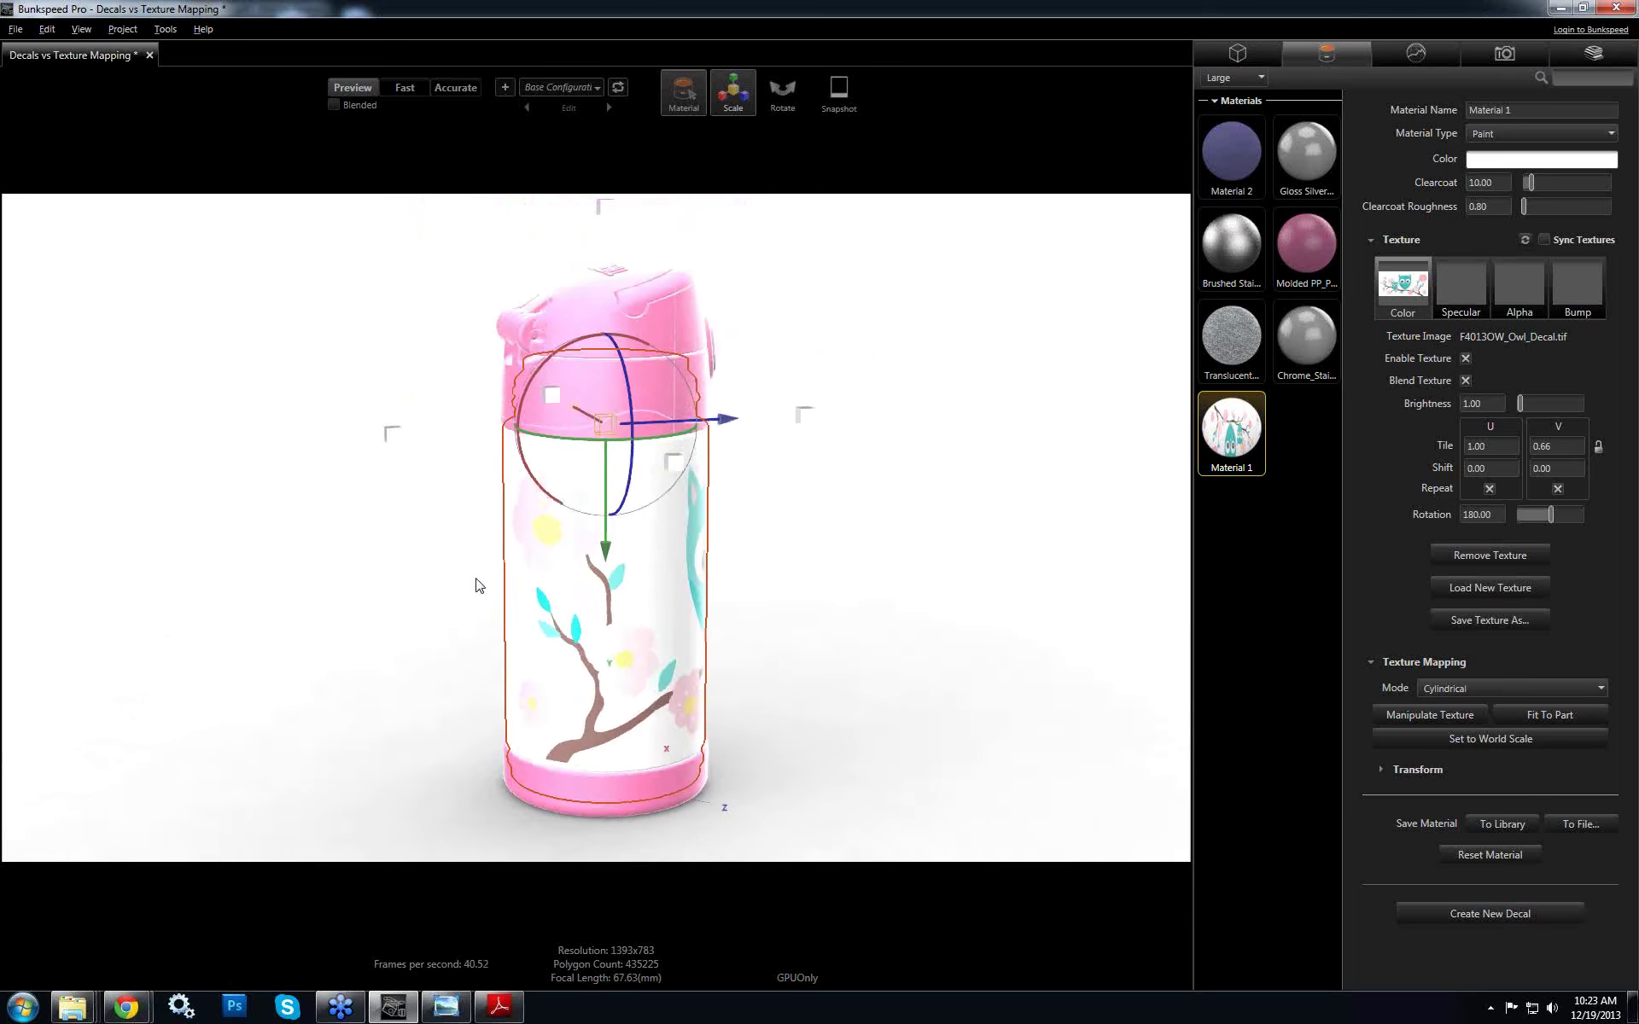
drag(459, 595, 274, 606)
click(797, 647)
drag(798, 647, 991, 633)
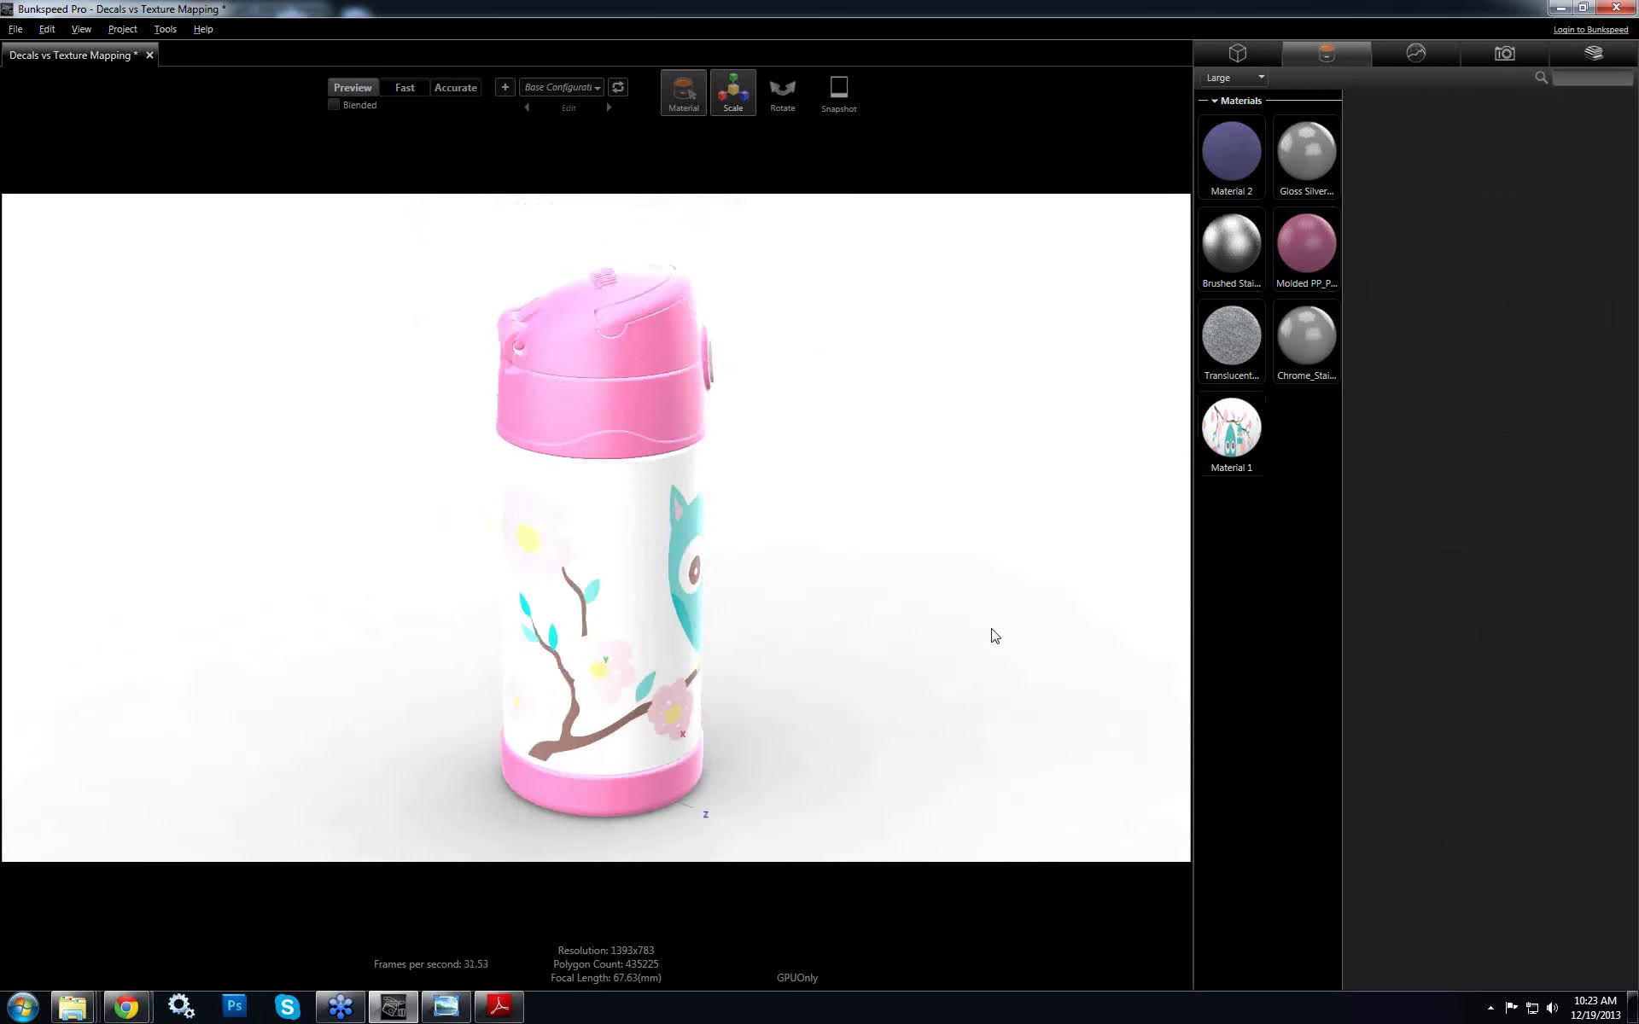
Switch the viewport to Accurate rendering and view the owl and cherry-blossom sides of the thermos
drag(738, 633, 417, 576)
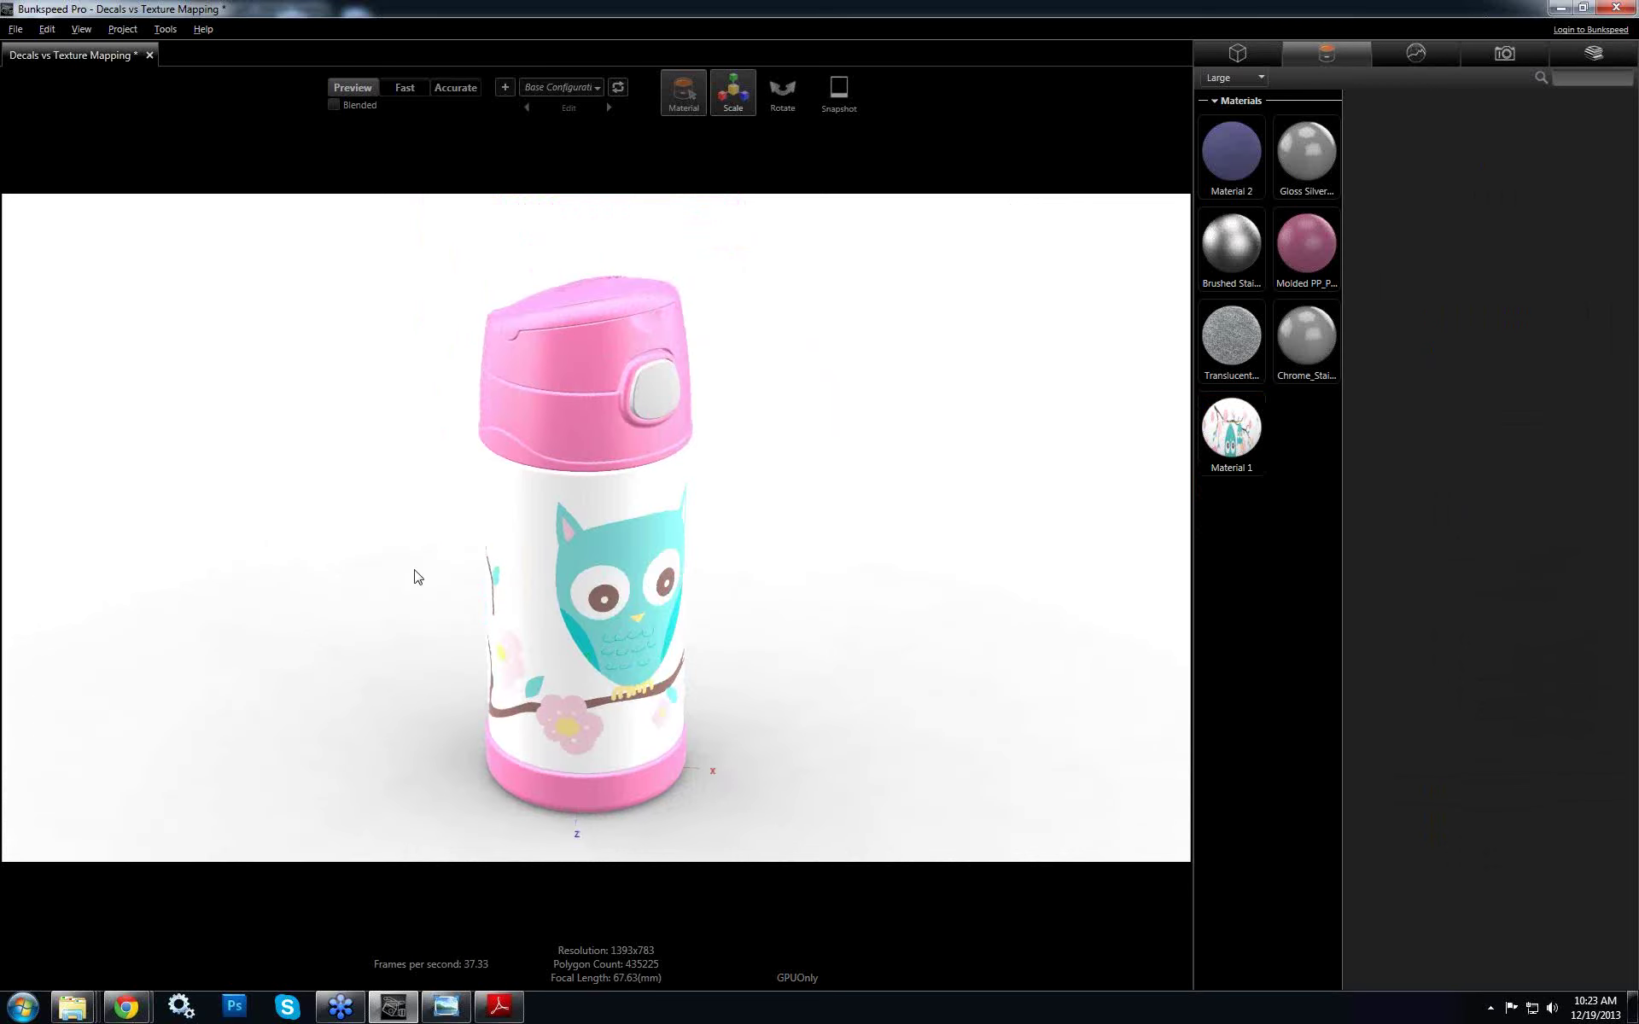
click(450, 87)
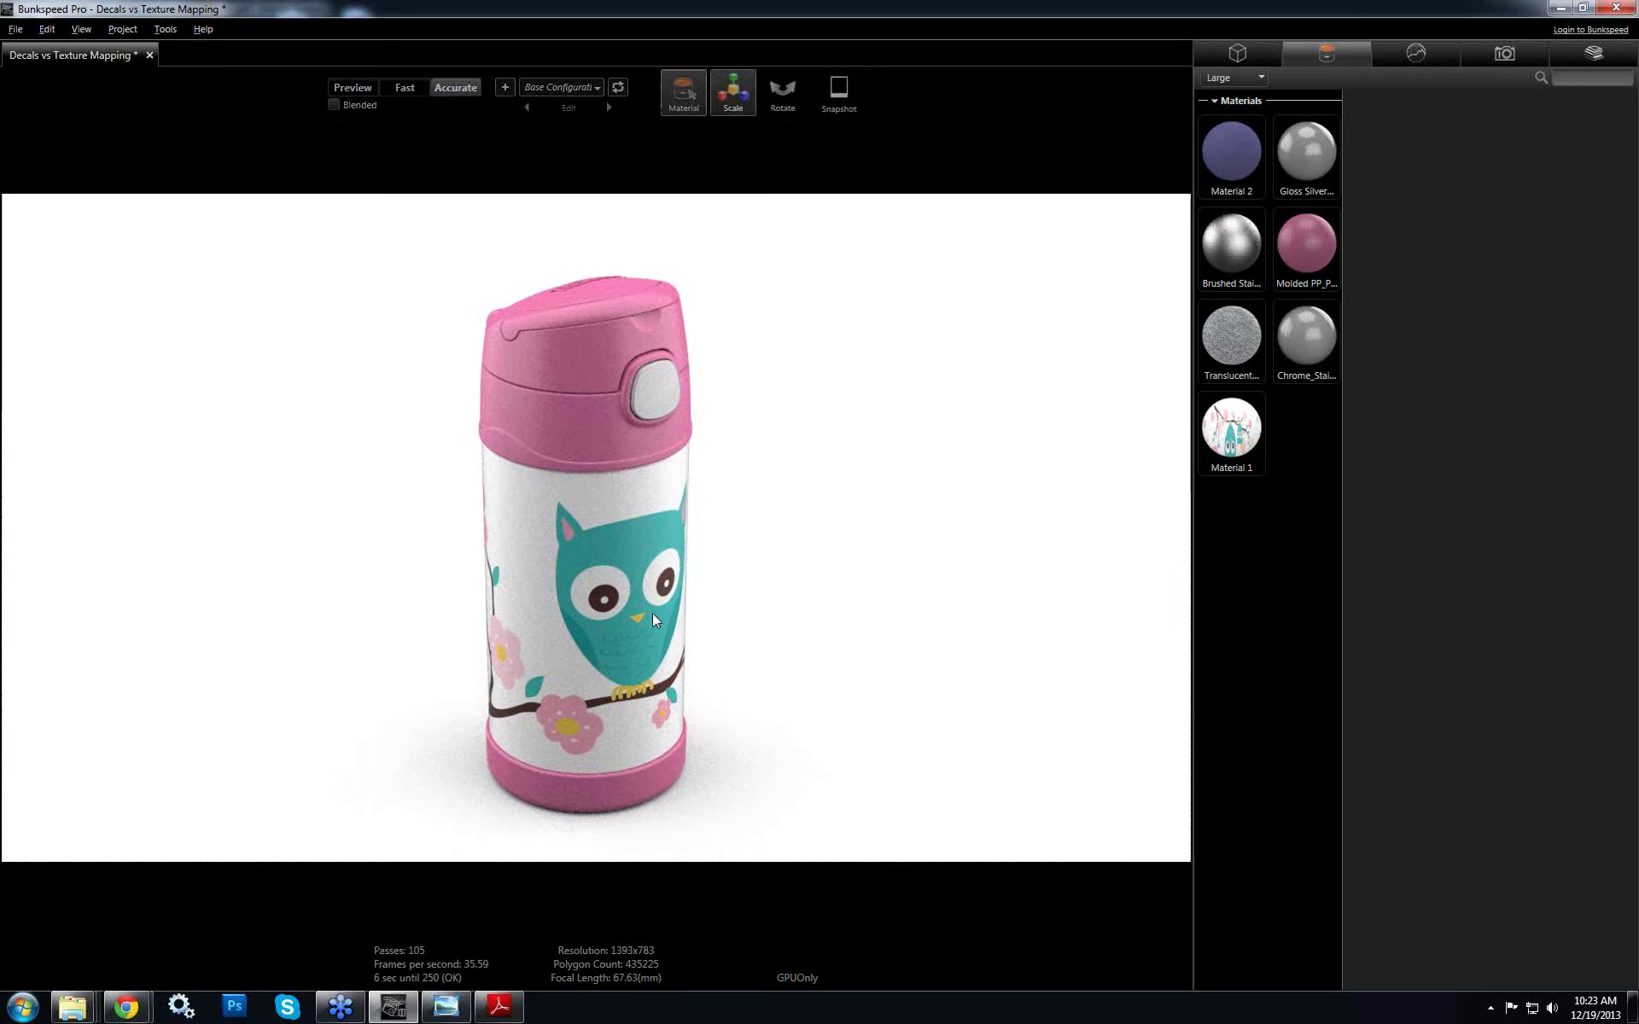
drag(596, 582, 649, 585)
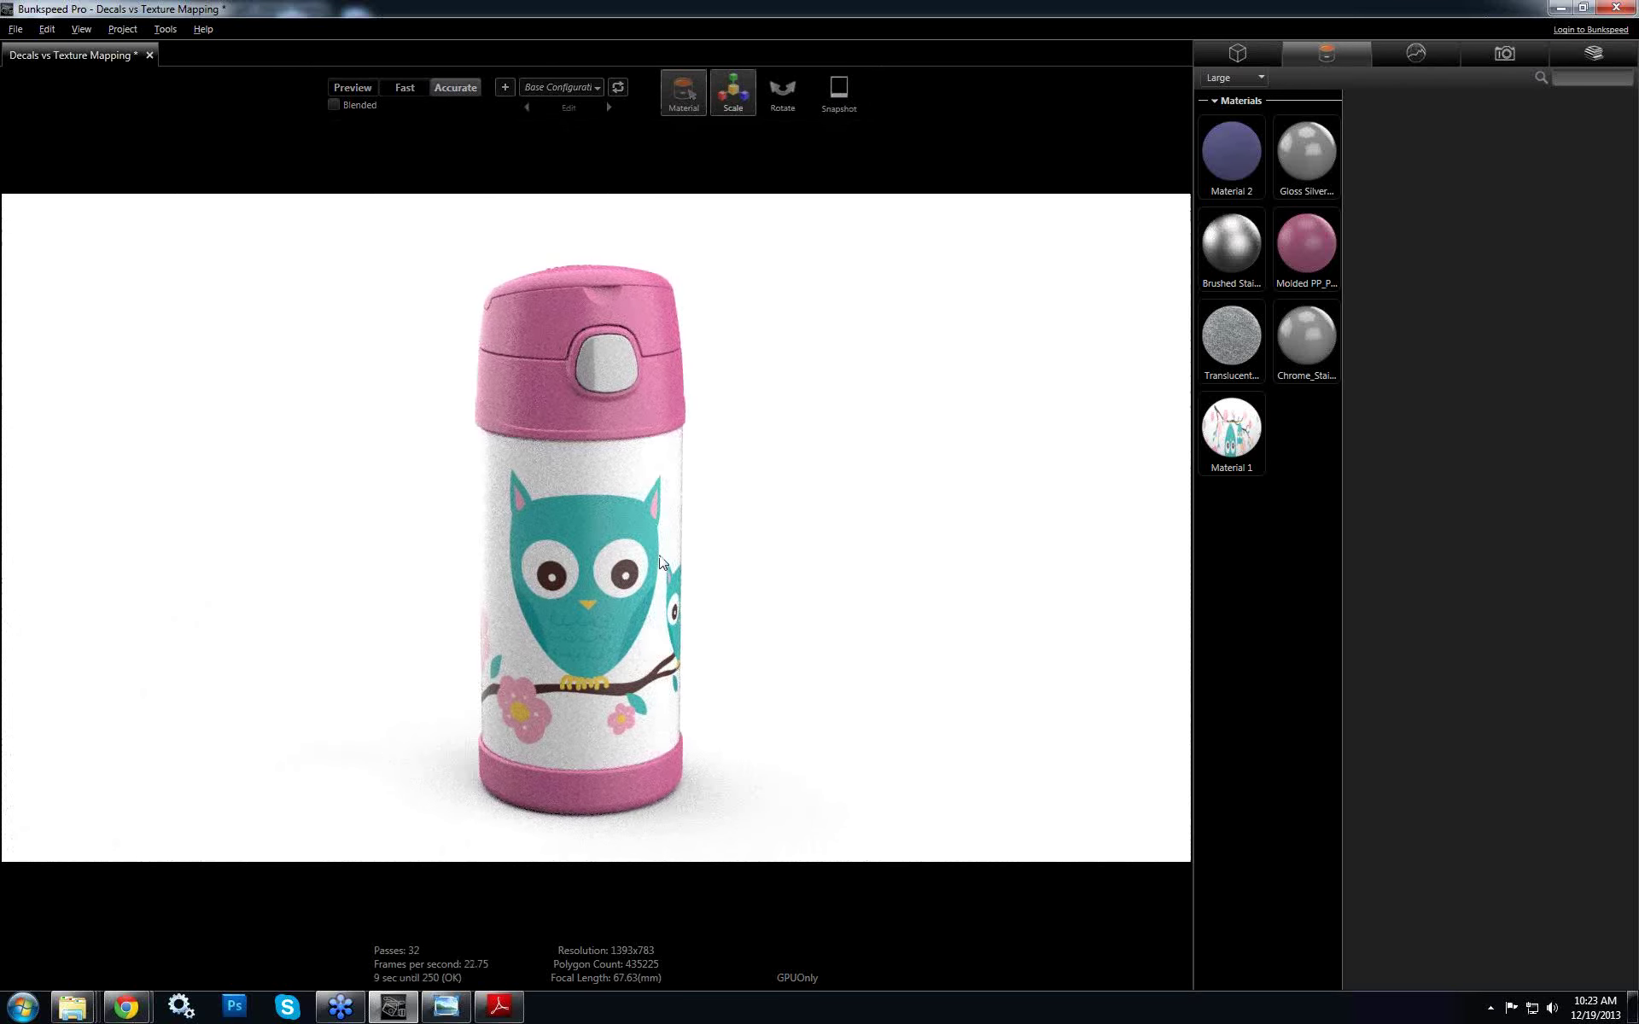
drag(849, 618, 860, 616)
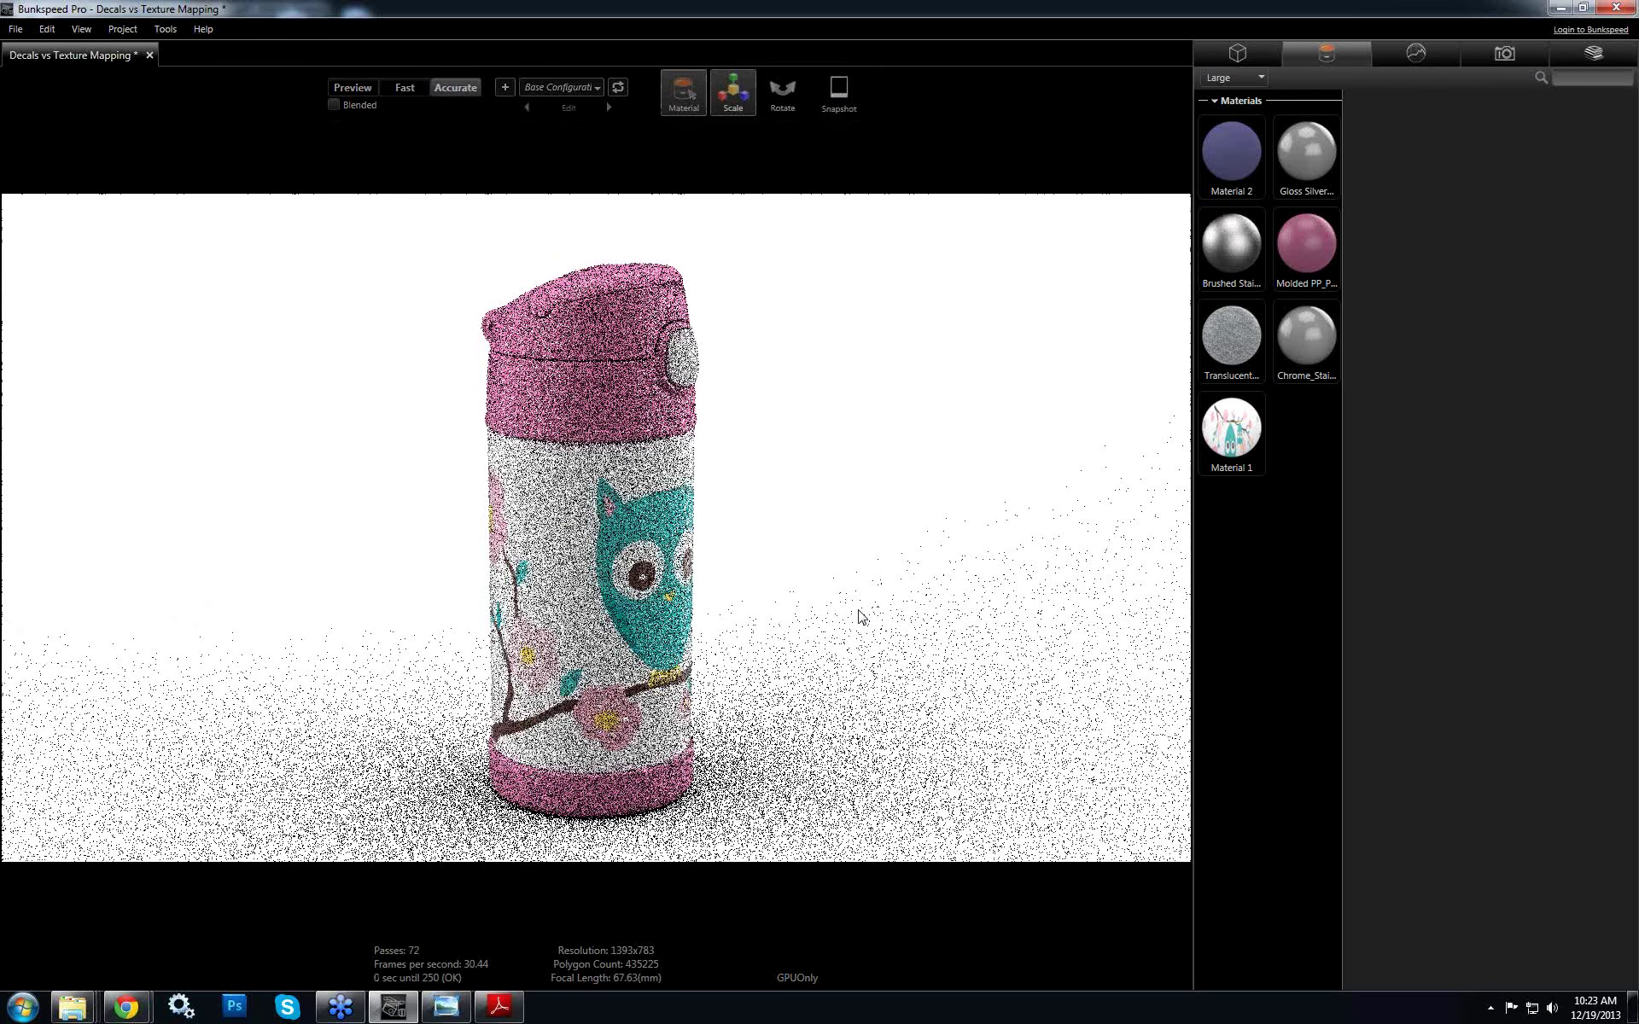
drag(554, 615, 626, 559)
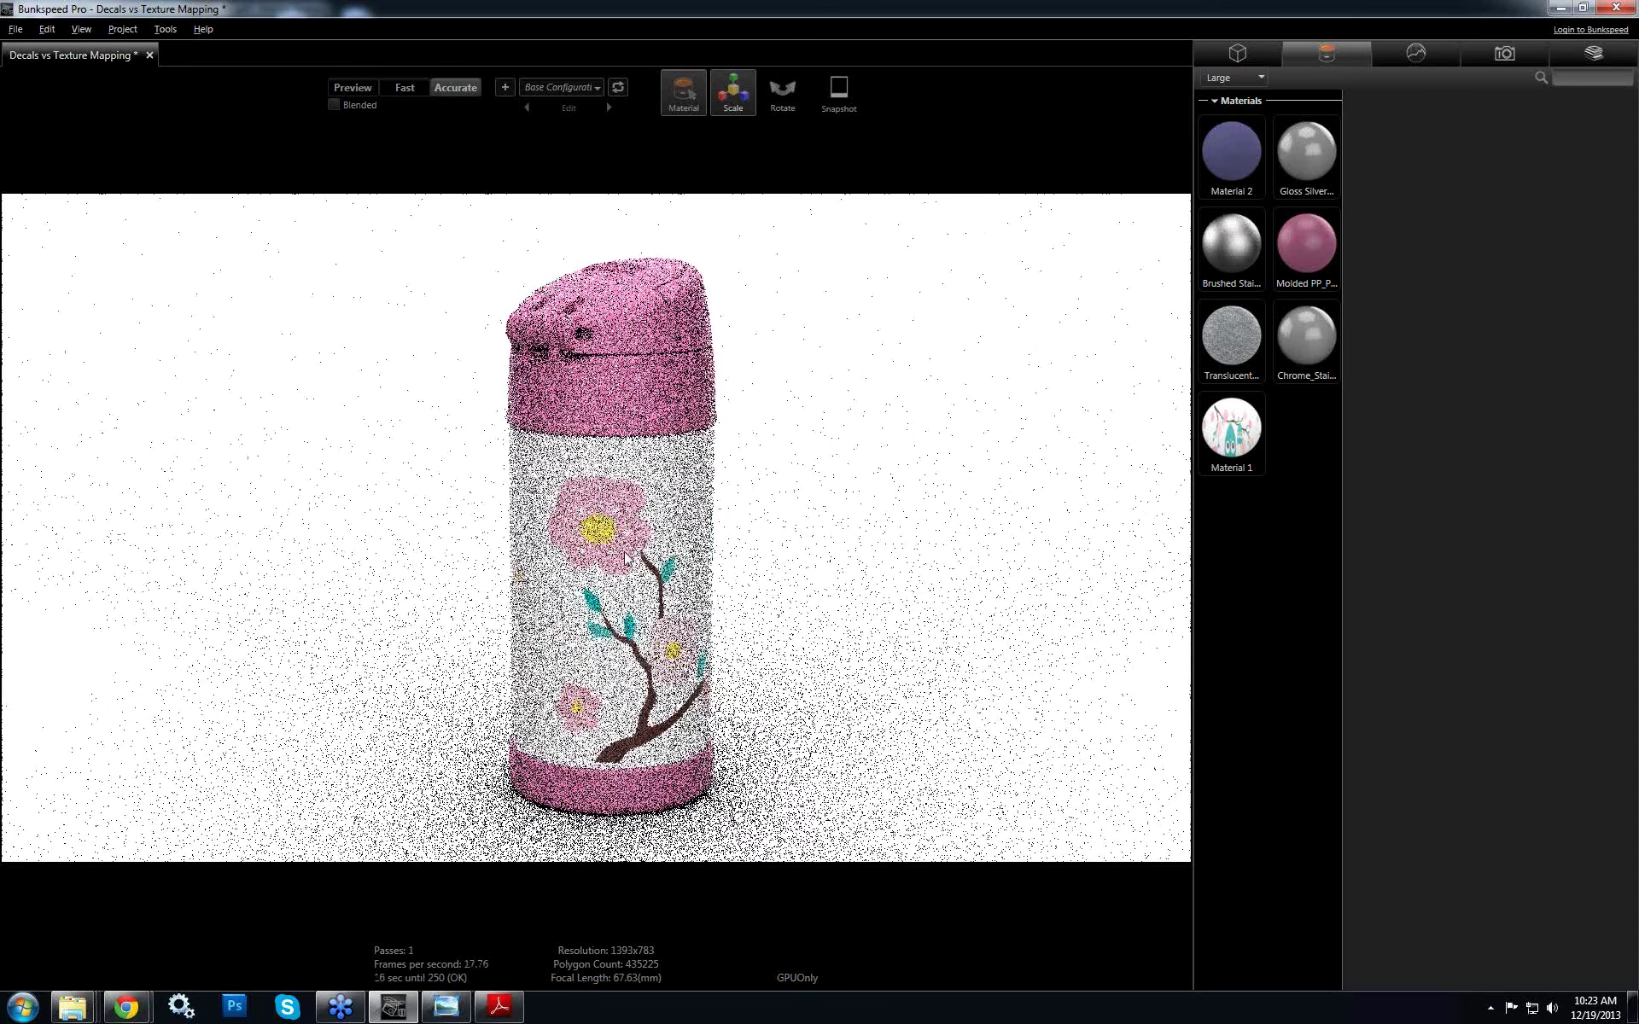
drag(625, 622, 779, 614)
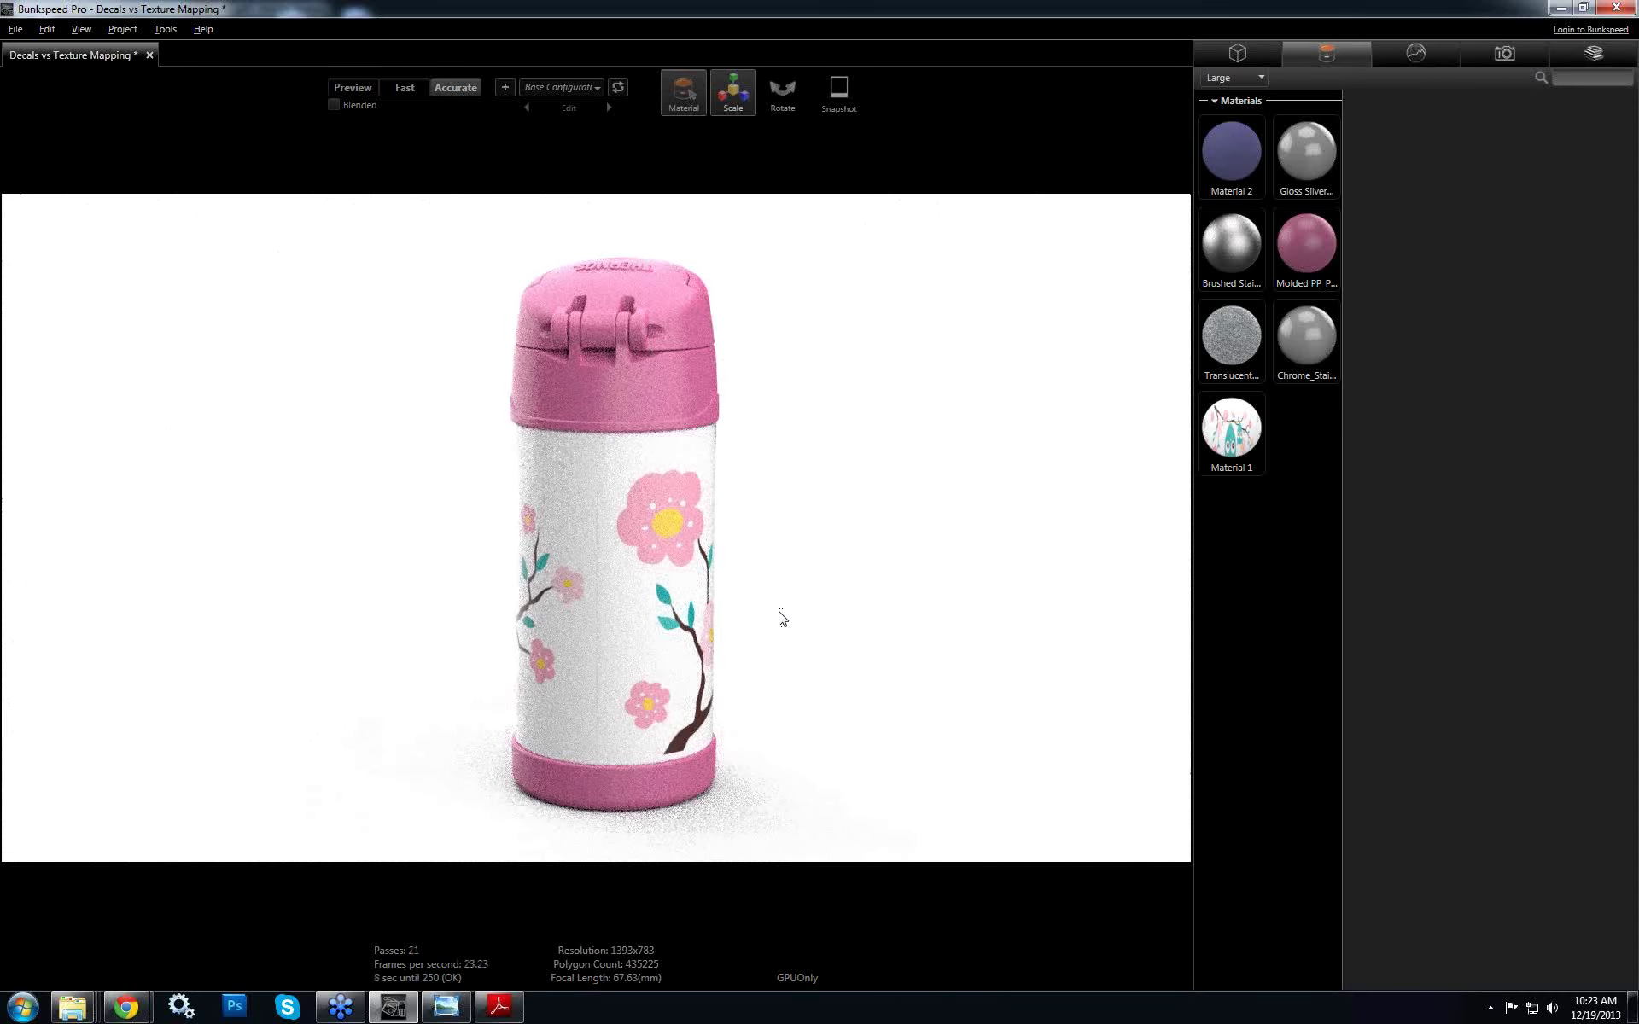
drag(530, 617, 417, 646)
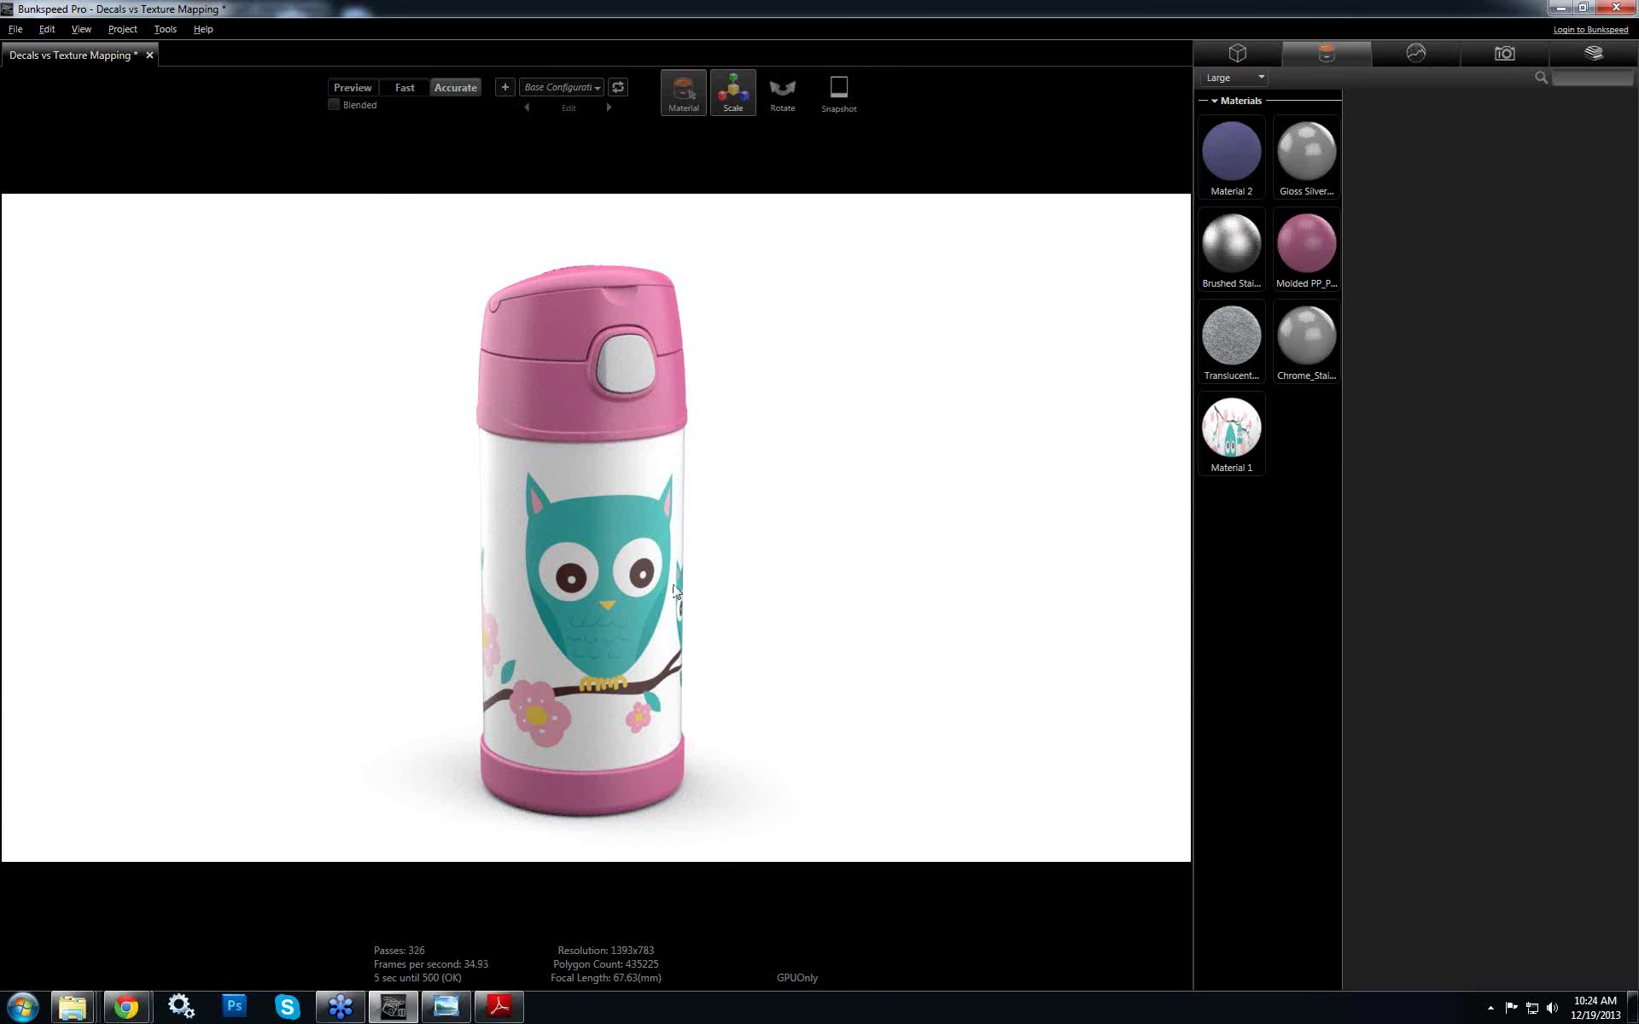
drag(670, 659, 827, 658)
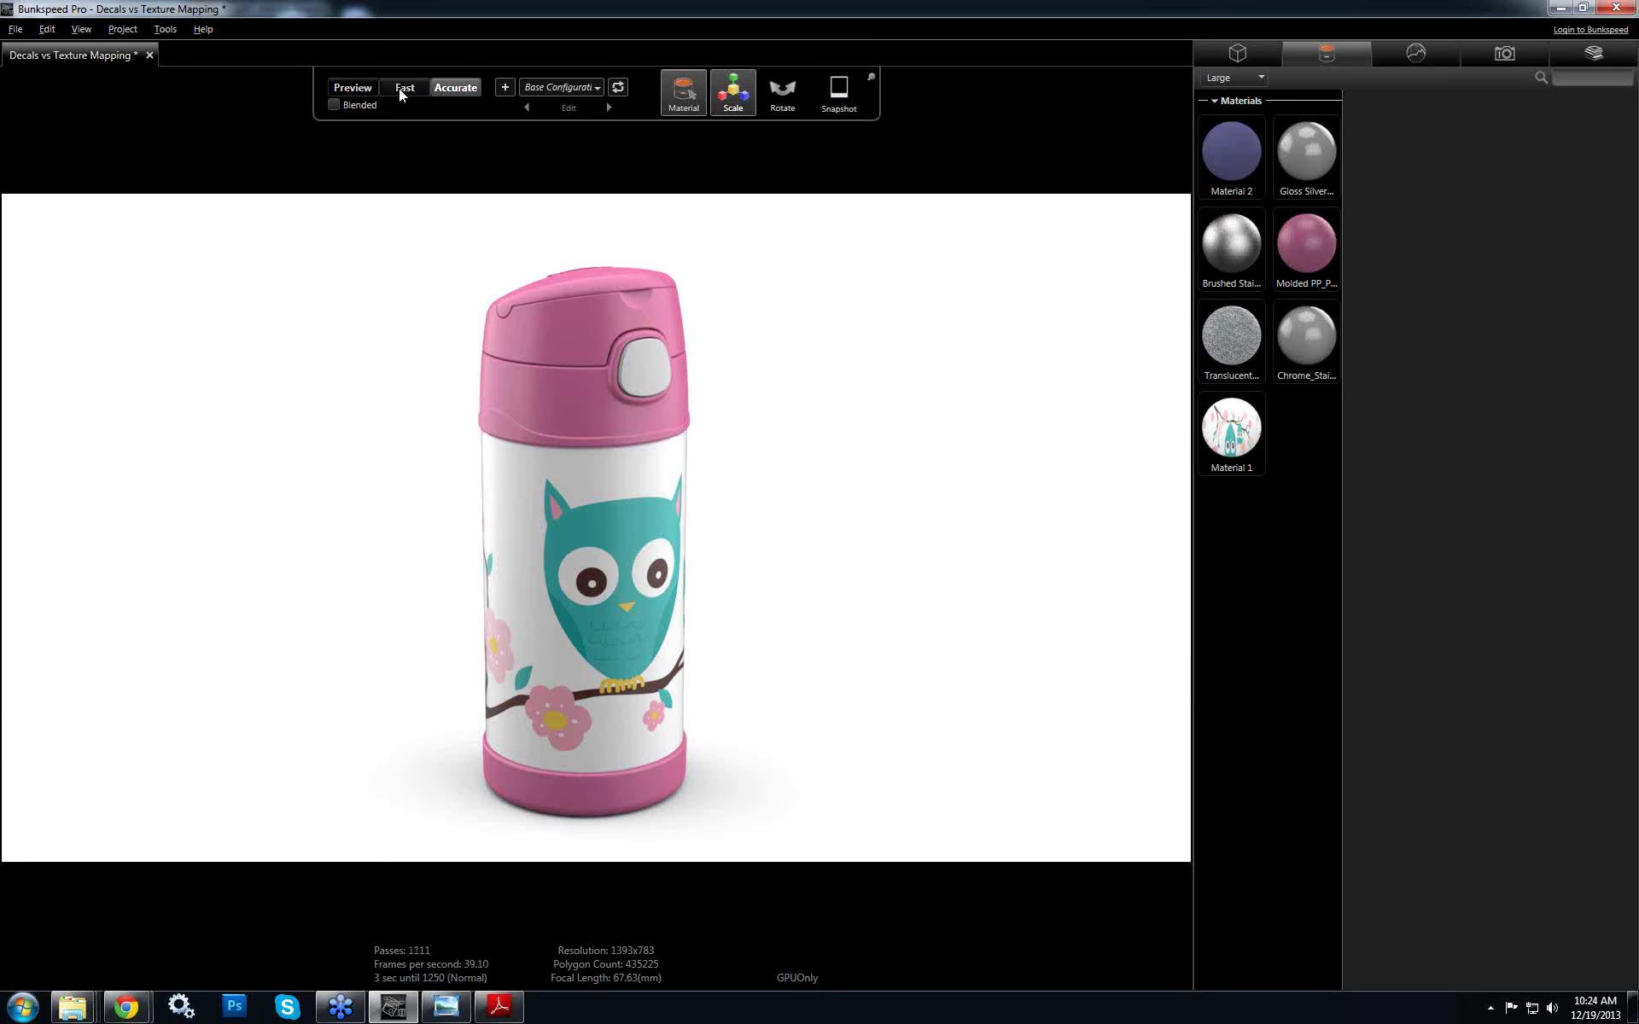
Cycle the viewport through Preview, Fast and back to Accurate rendering
click(341, 88)
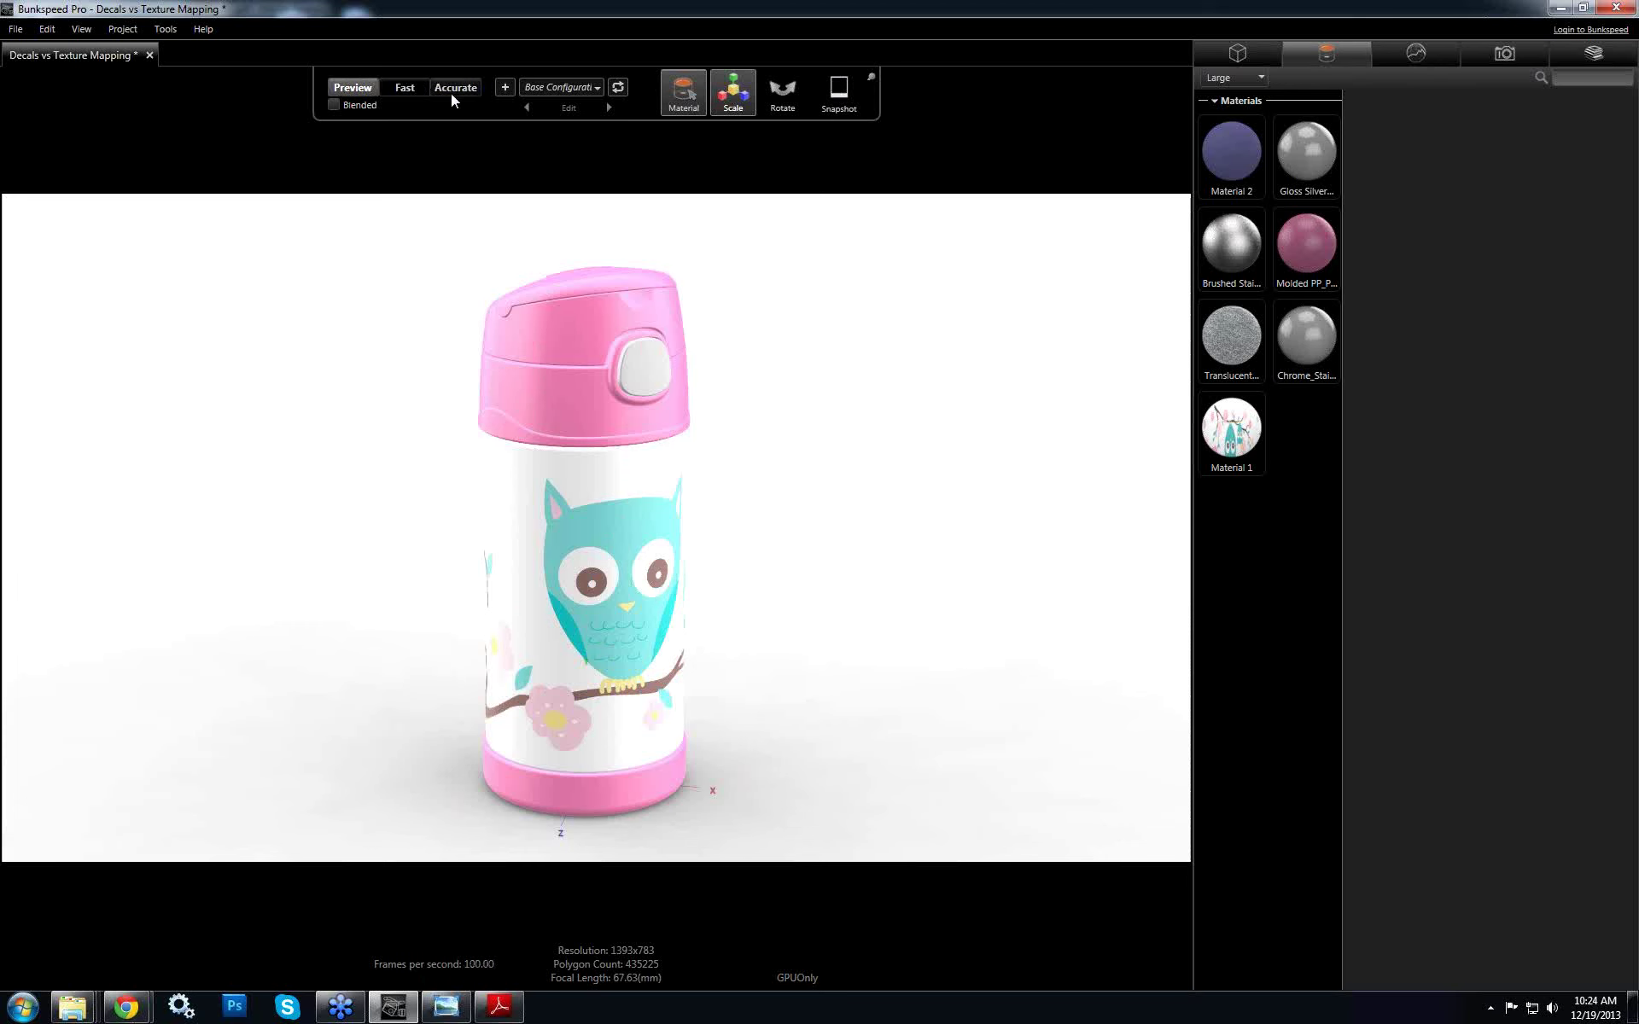
click(404, 88)
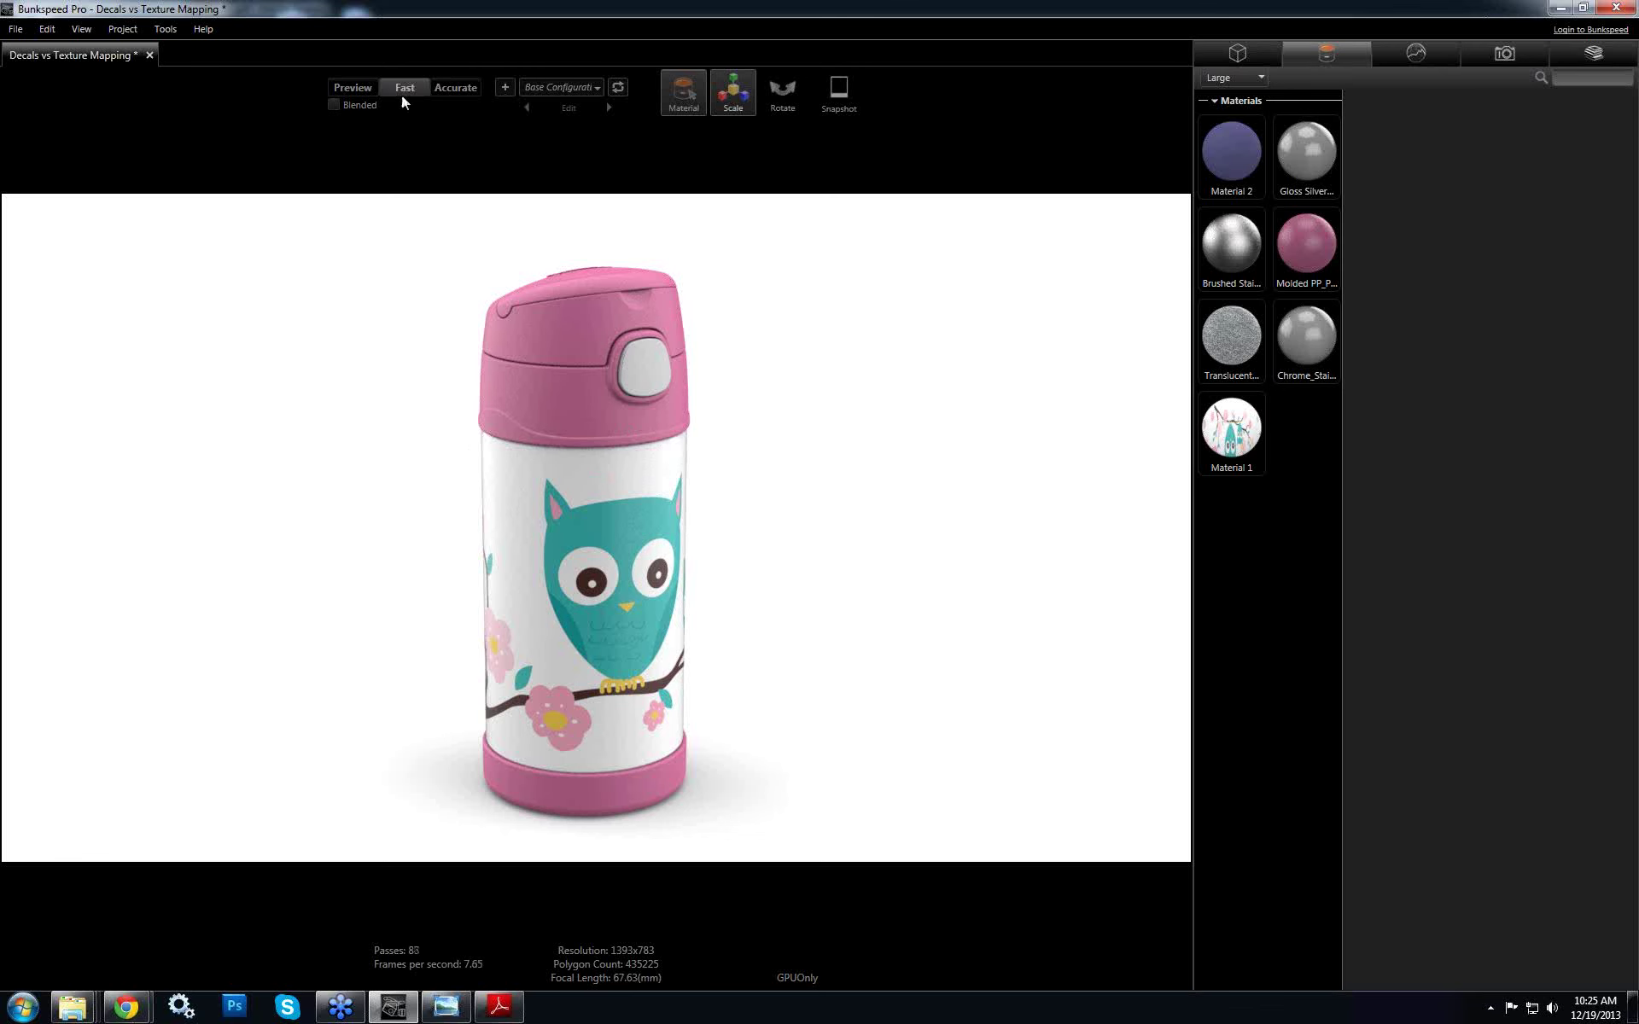
click(459, 86)
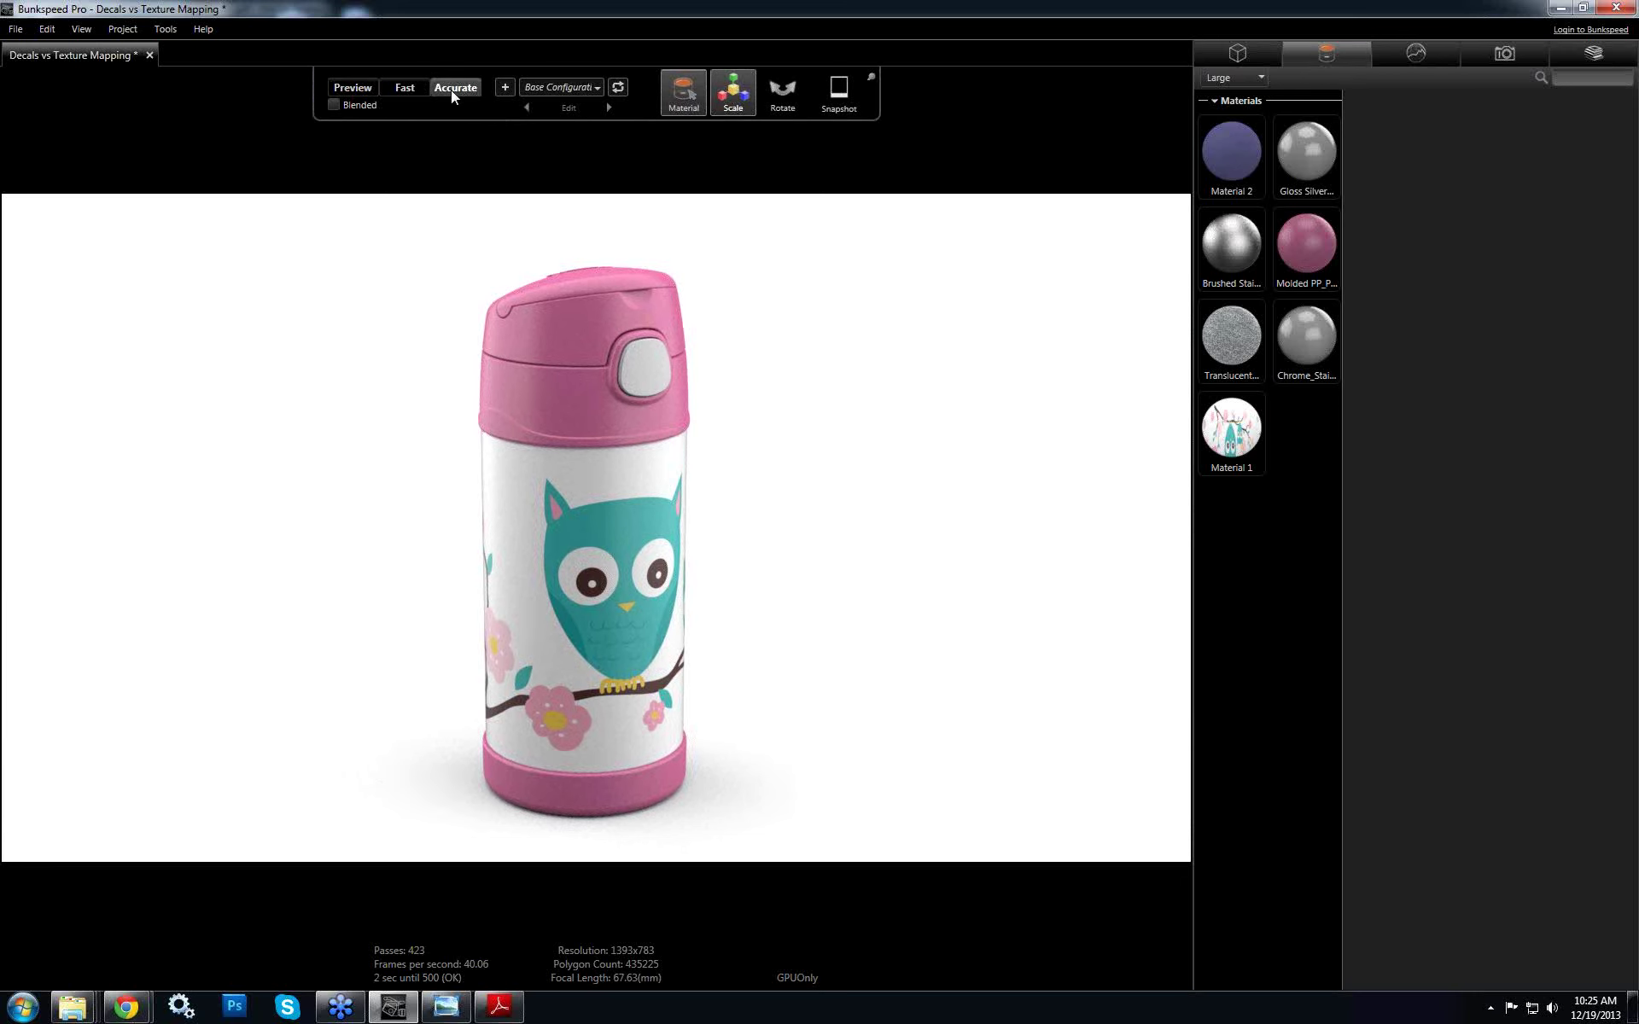
Compare Fast rendering around the bottle, then return the viewport to Preview rendering
click(406, 87)
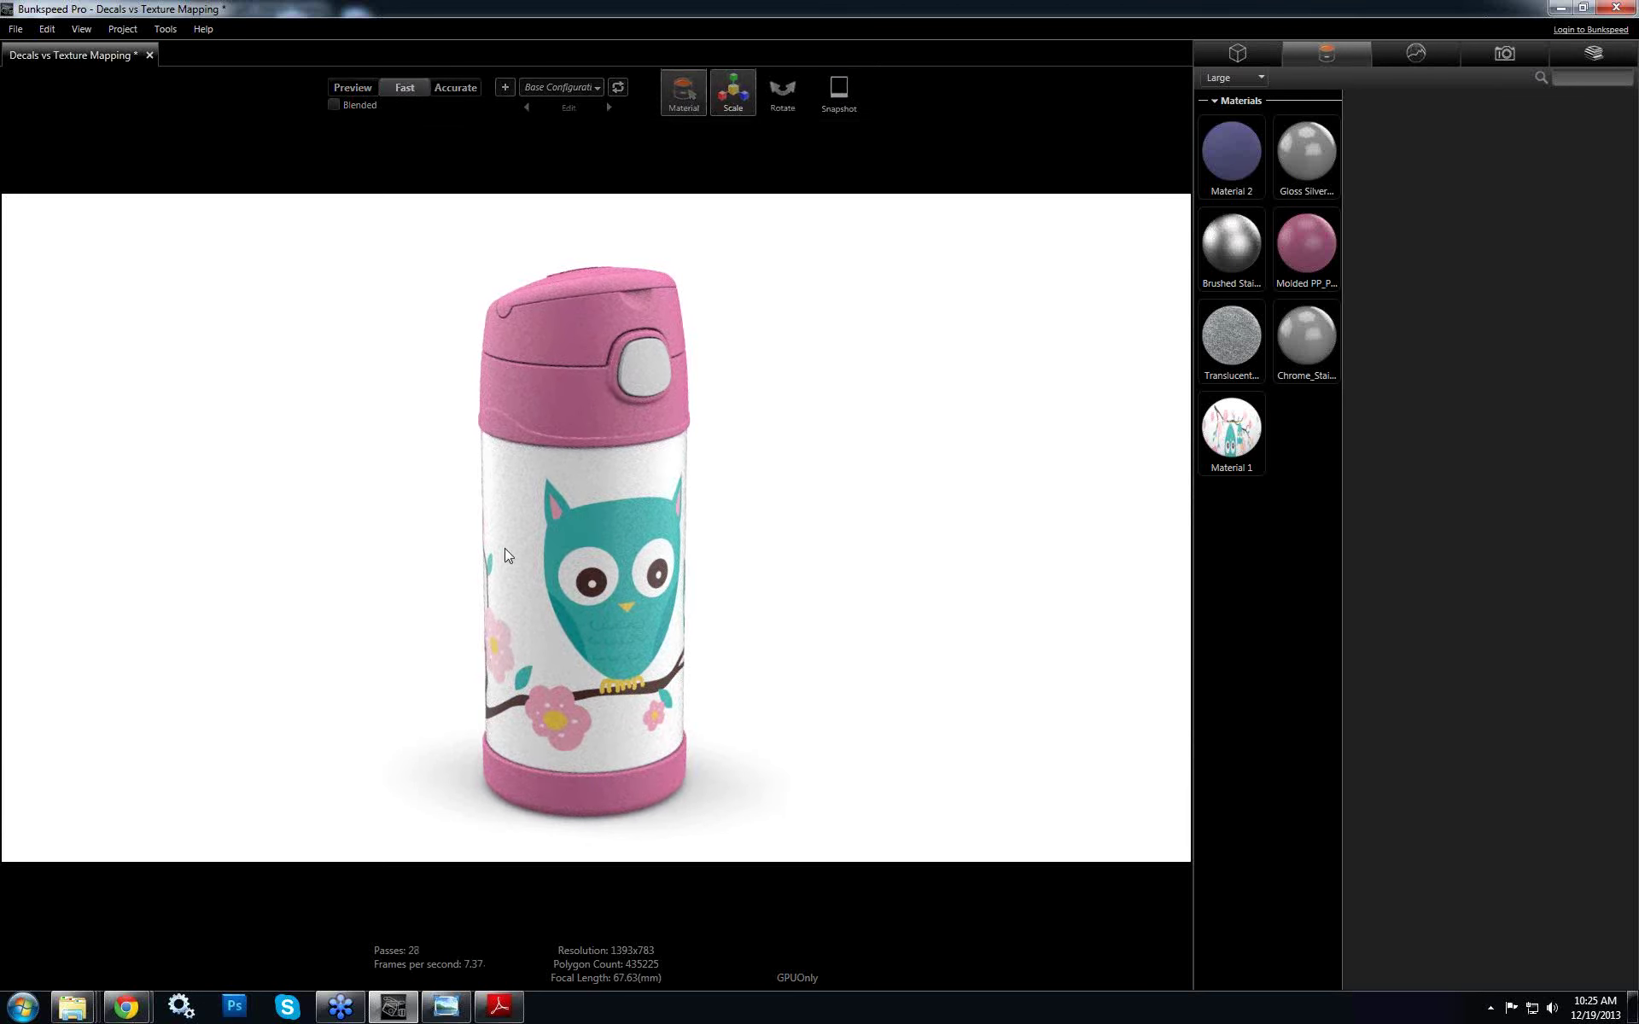
drag(533, 581, 575, 601)
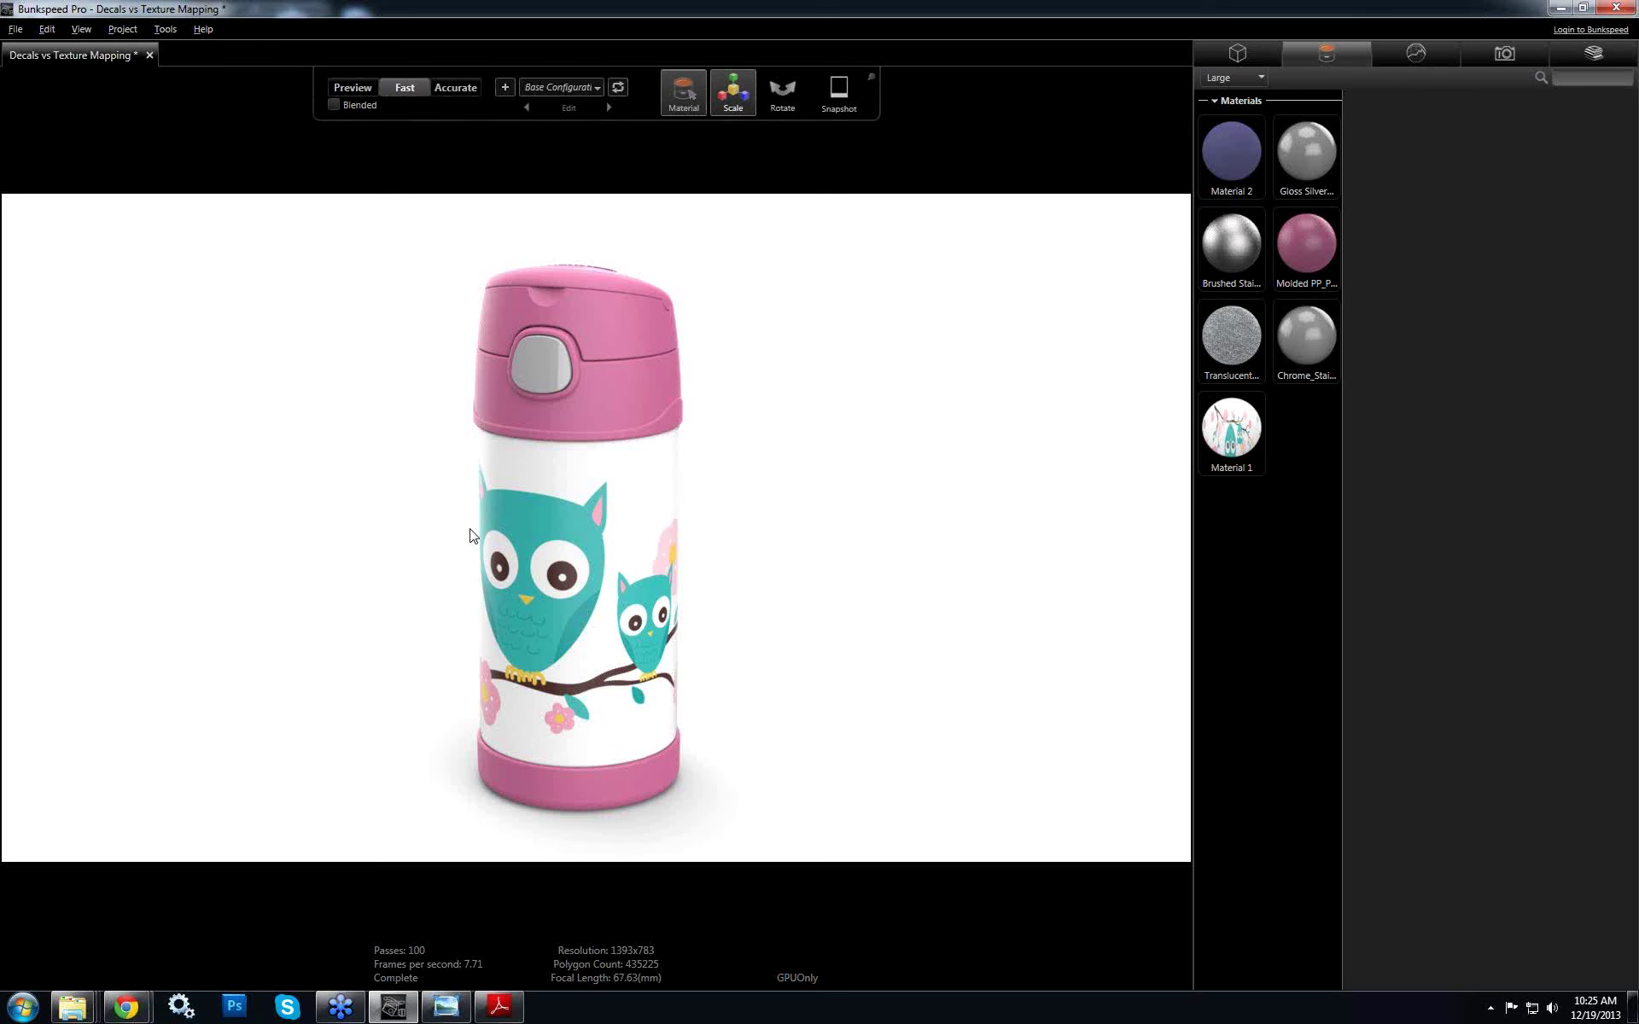
drag(529, 495, 771, 536)
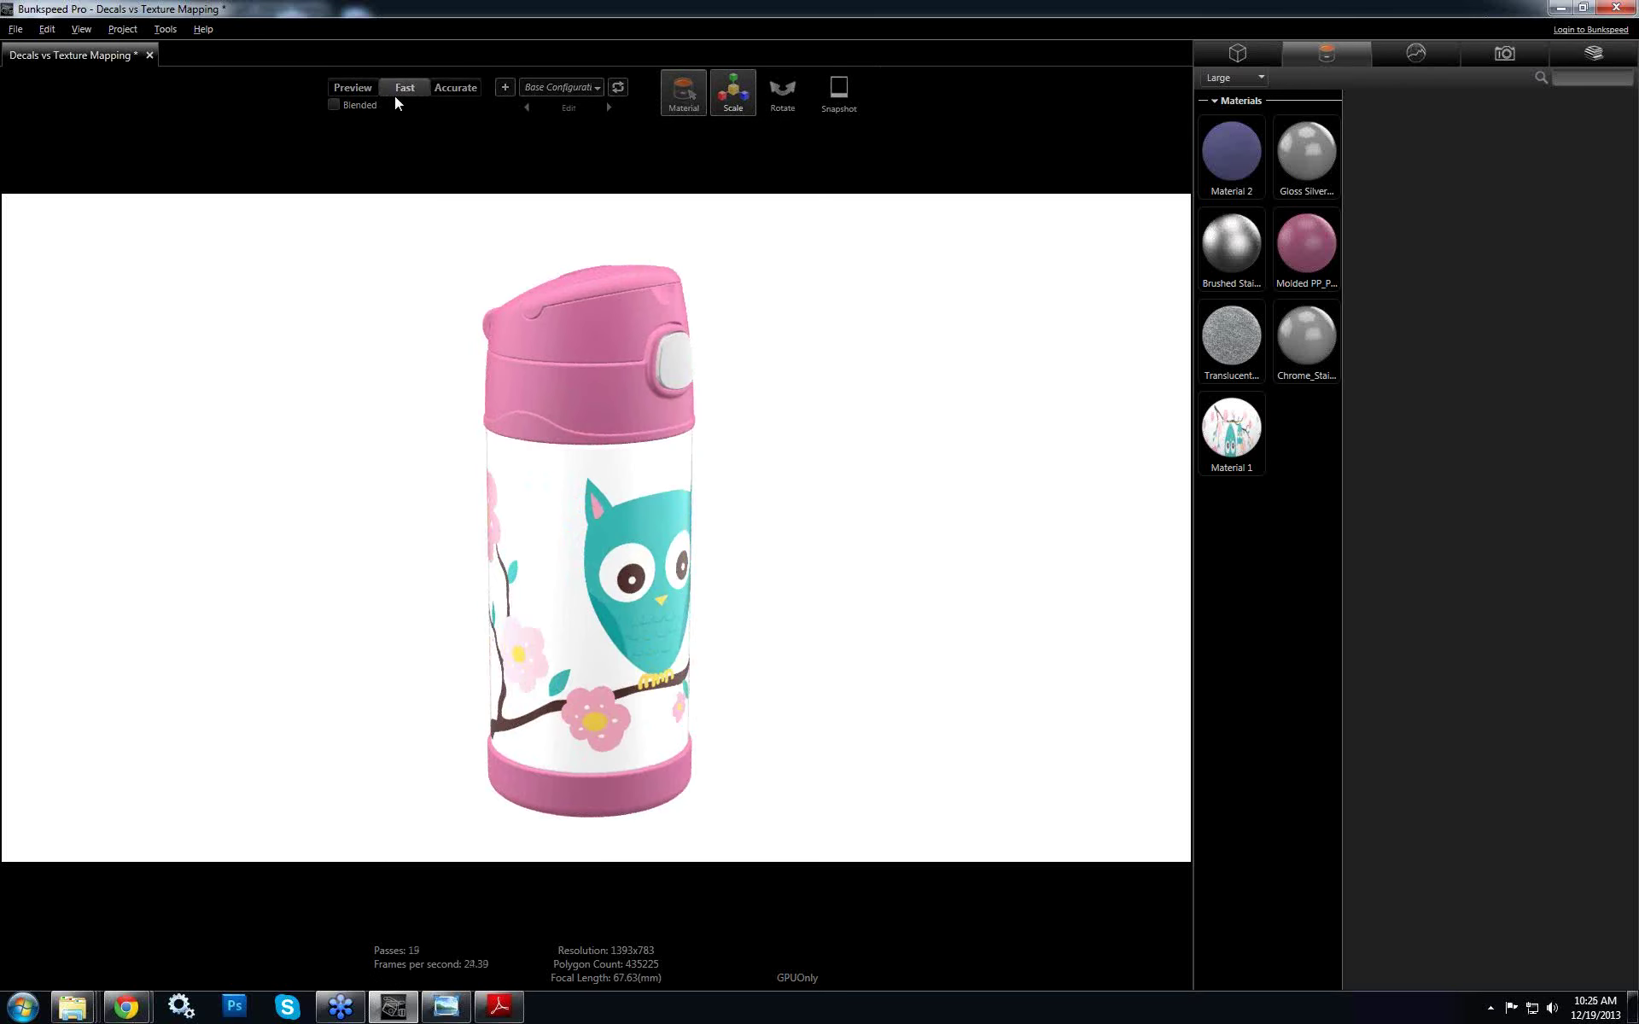
click(351, 89)
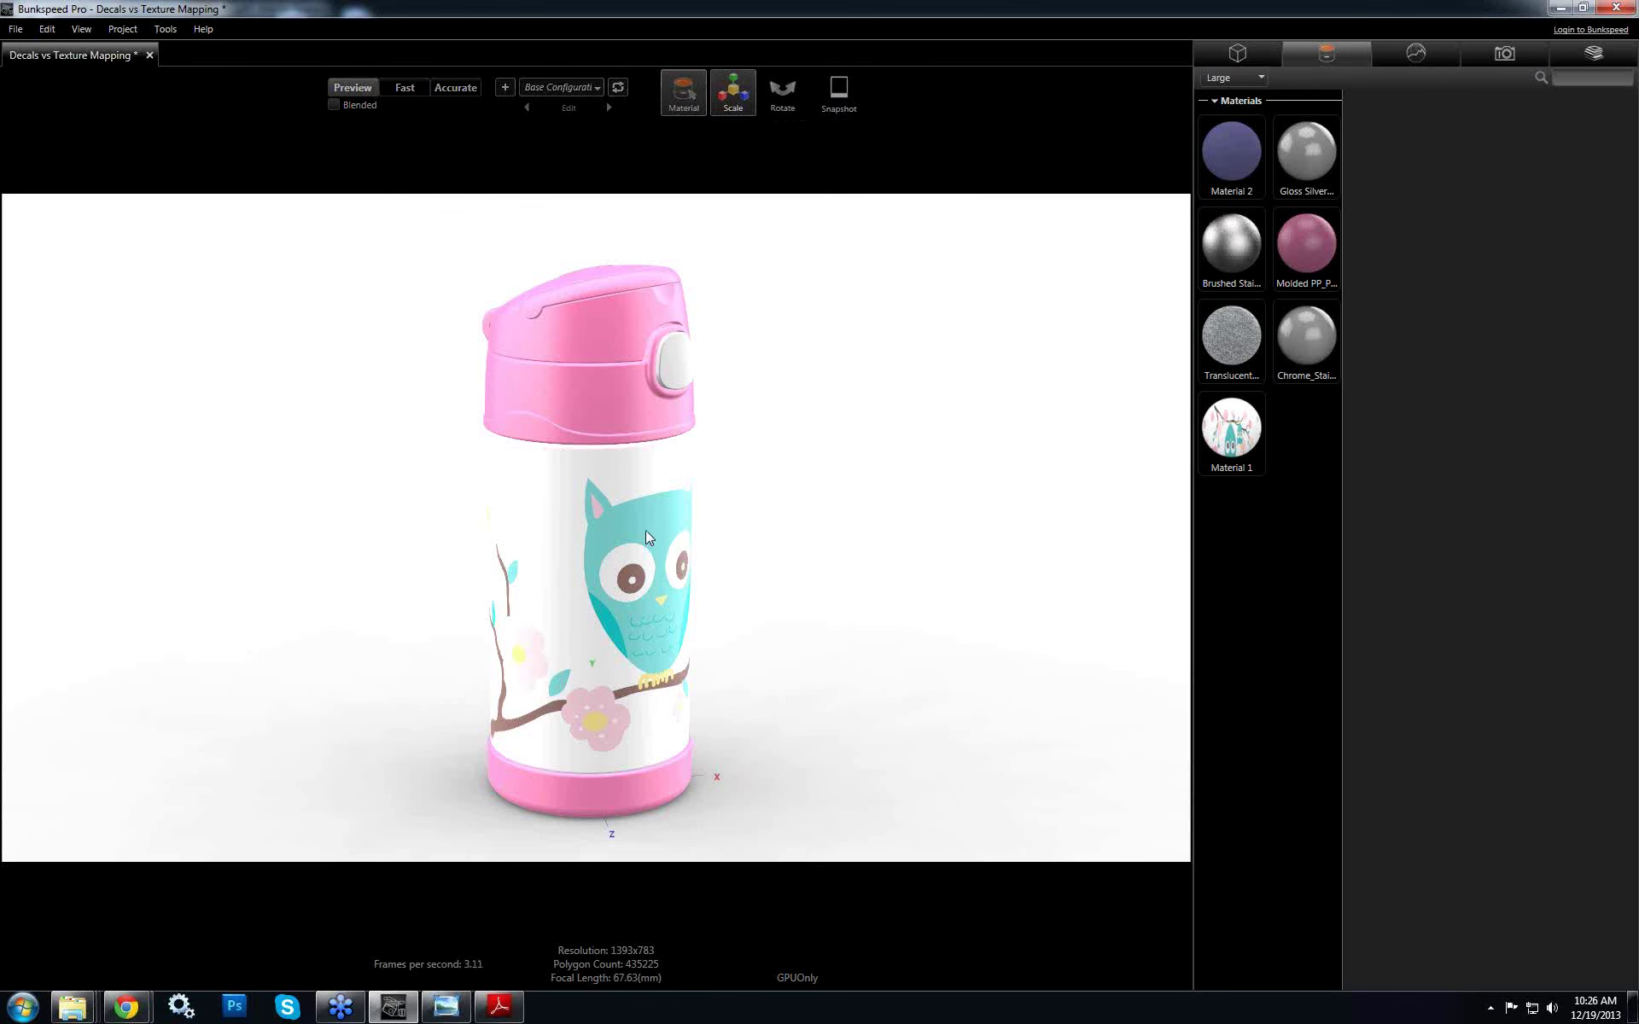
drag(646, 532, 611, 647)
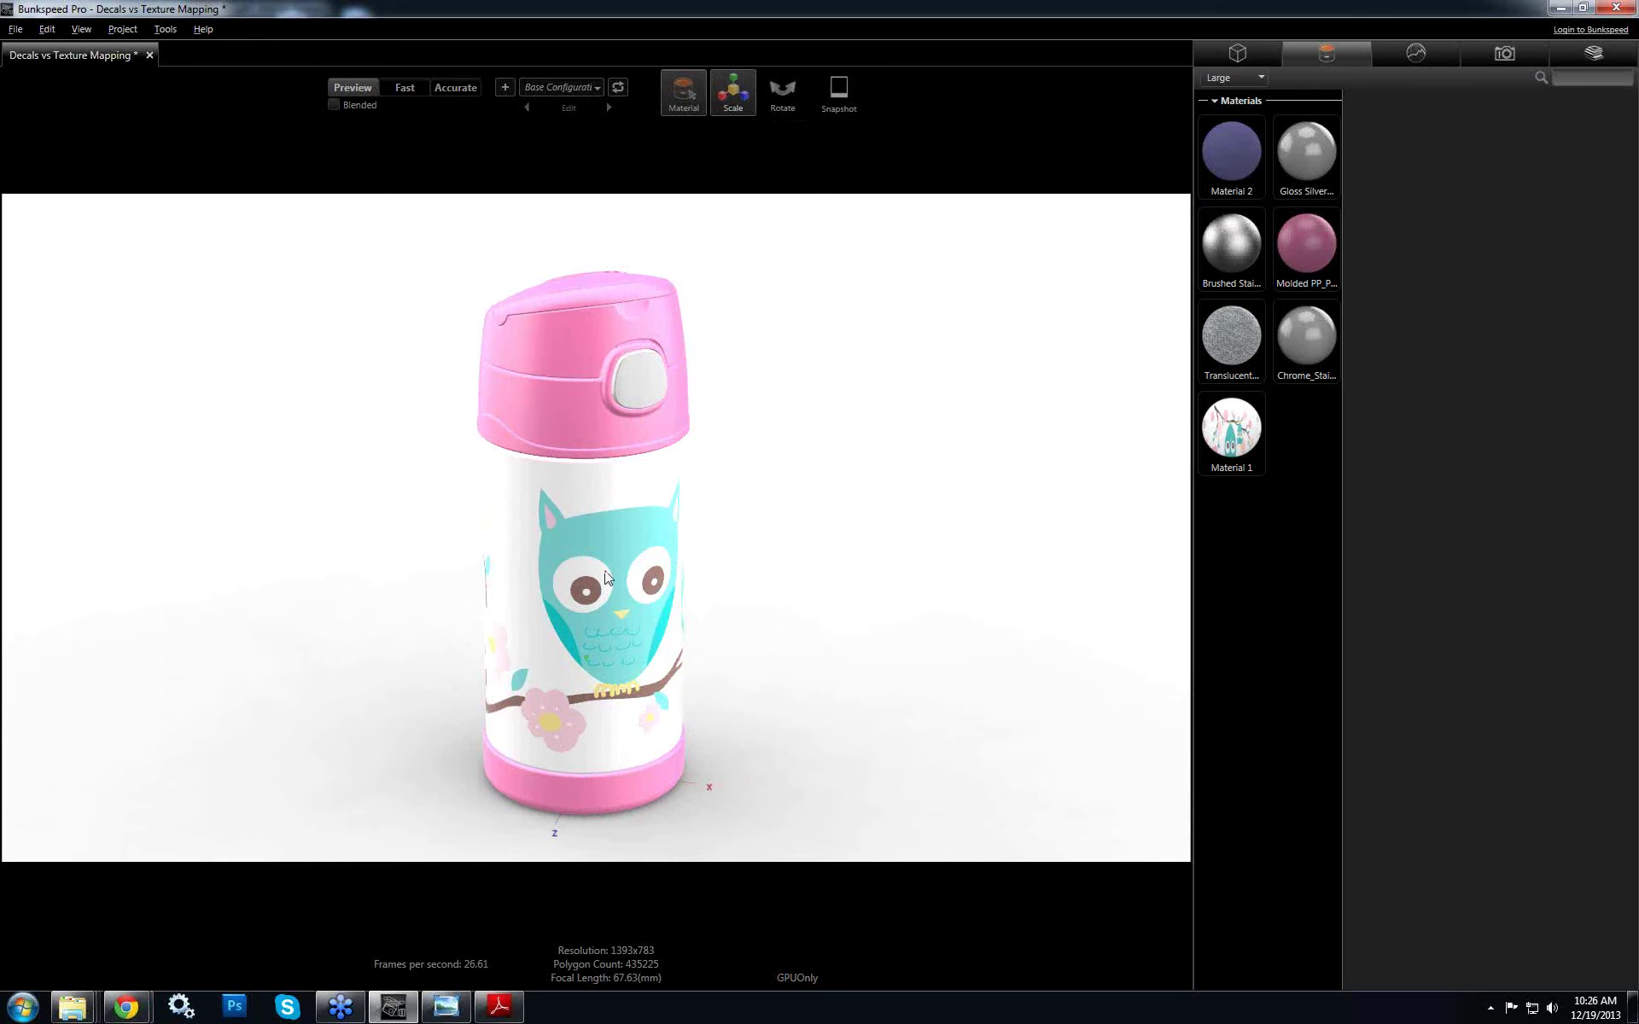
Cycle rendering to Fast and back to Preview, then browse for Material 1's alpha texture
double_click(1234, 443)
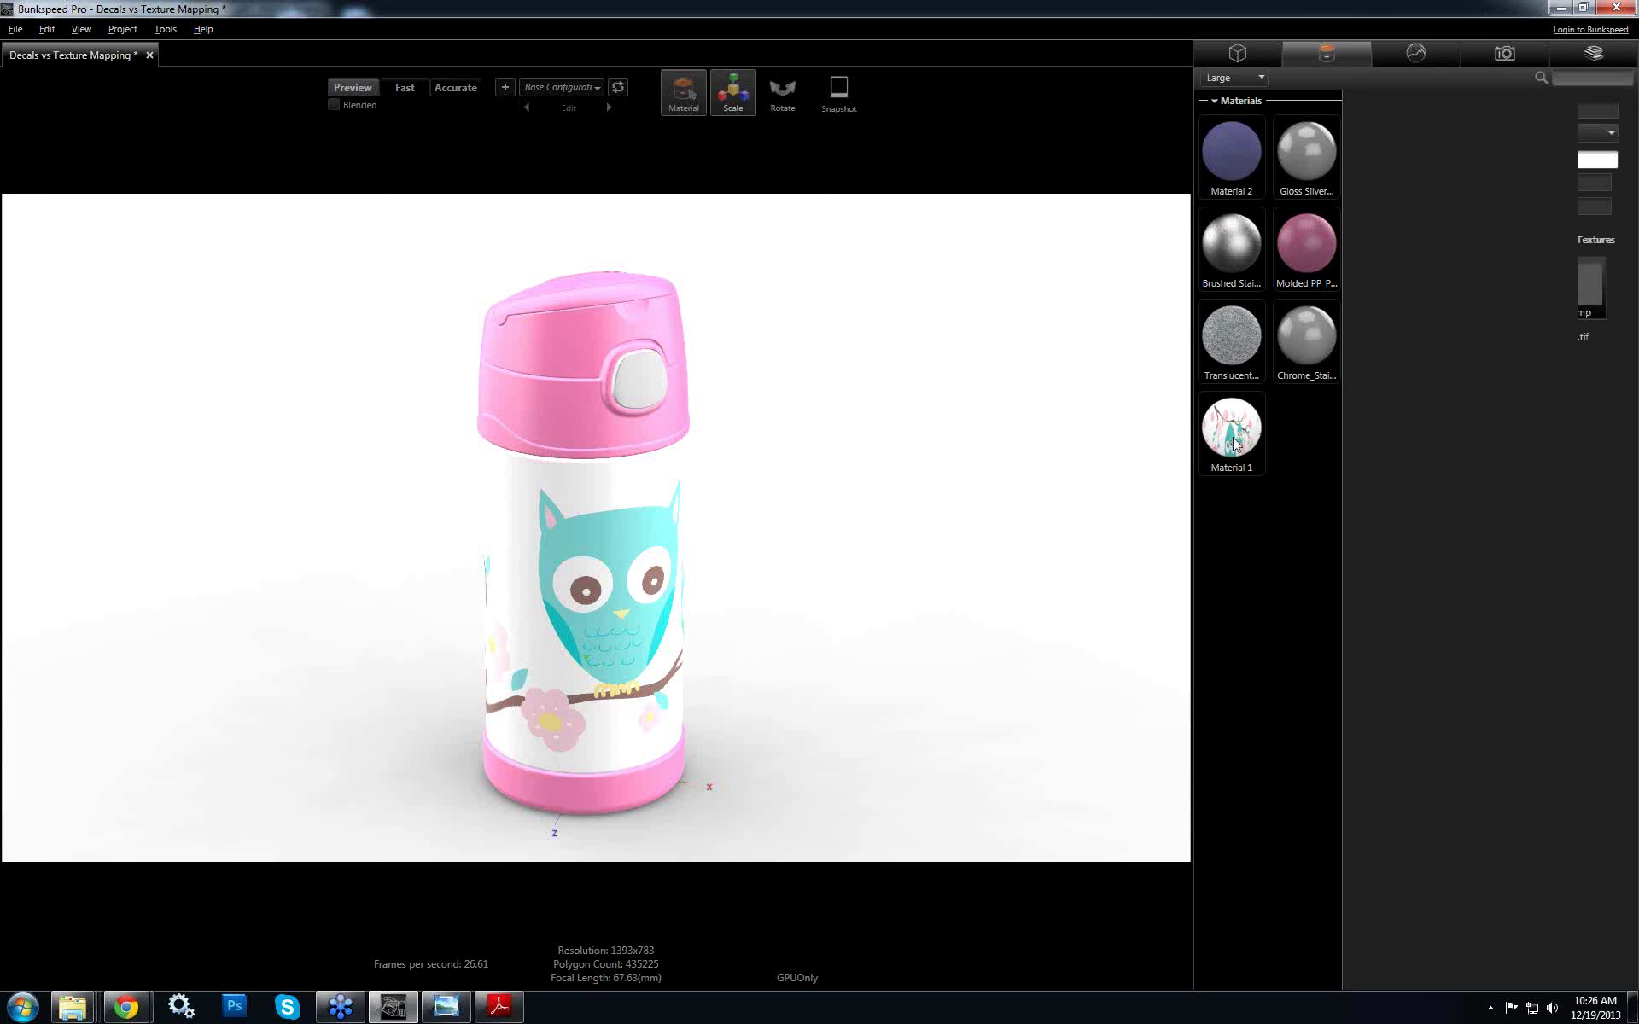
mouse_move(905, 611)
mouse_down()
mouse_move(1030, 607)
mouse_move(888, 618)
mouse_up()
click(684, 92)
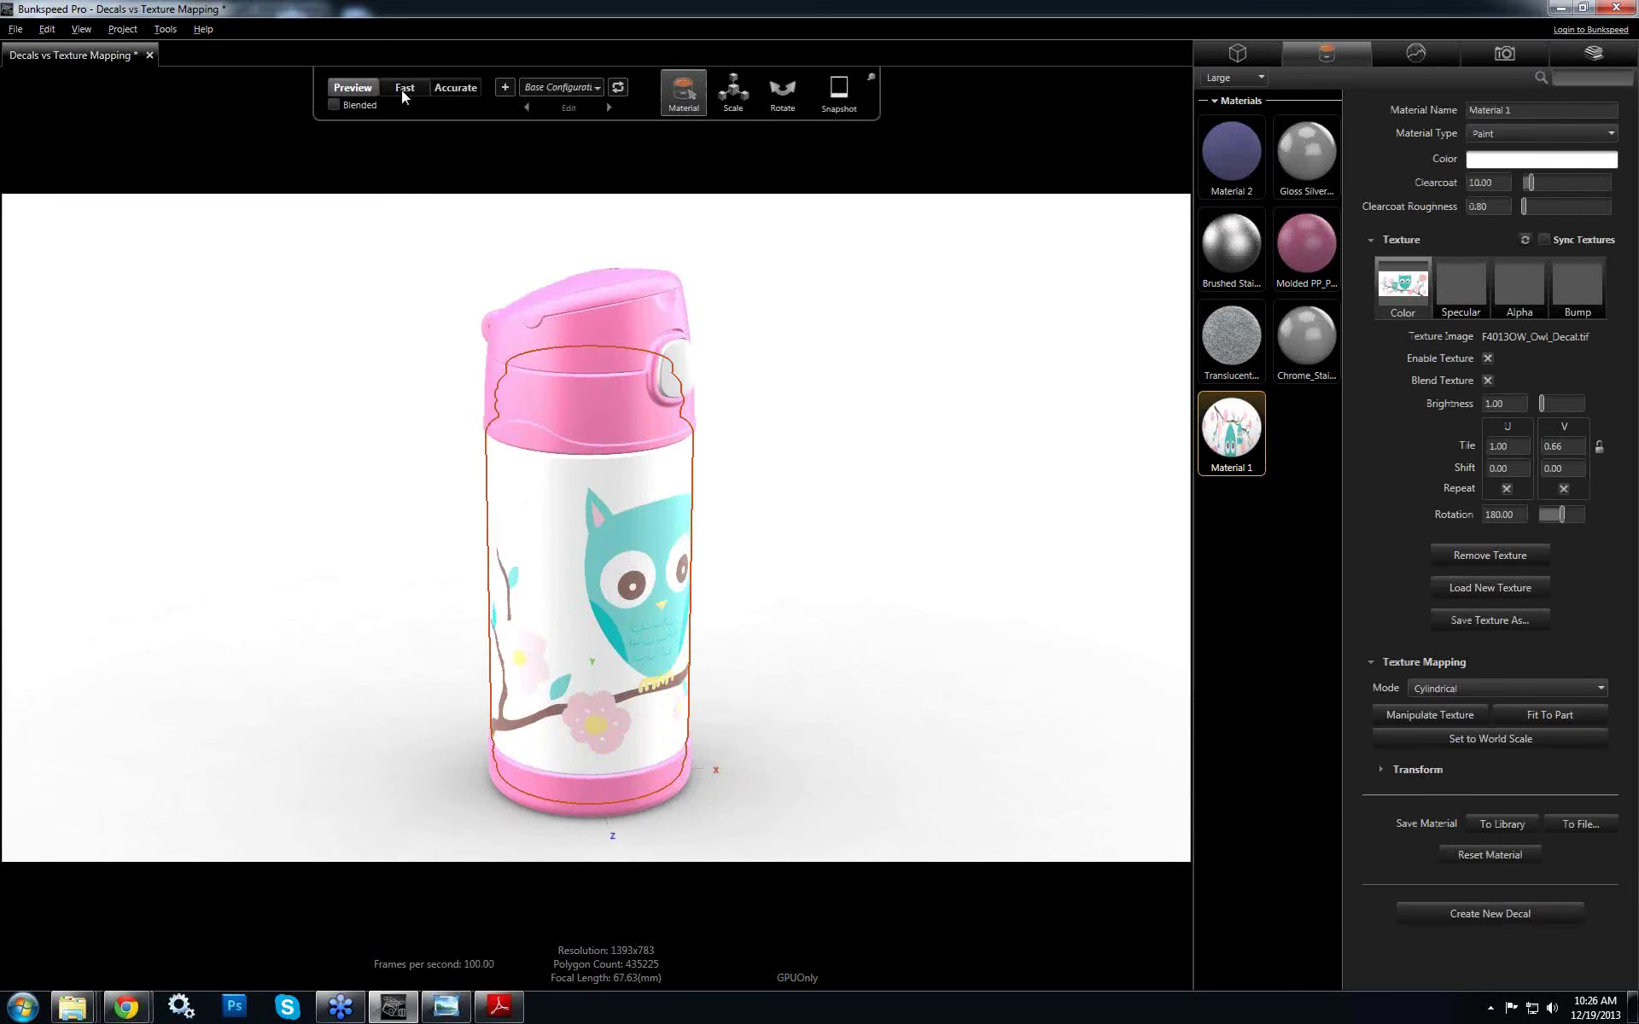
click(403, 88)
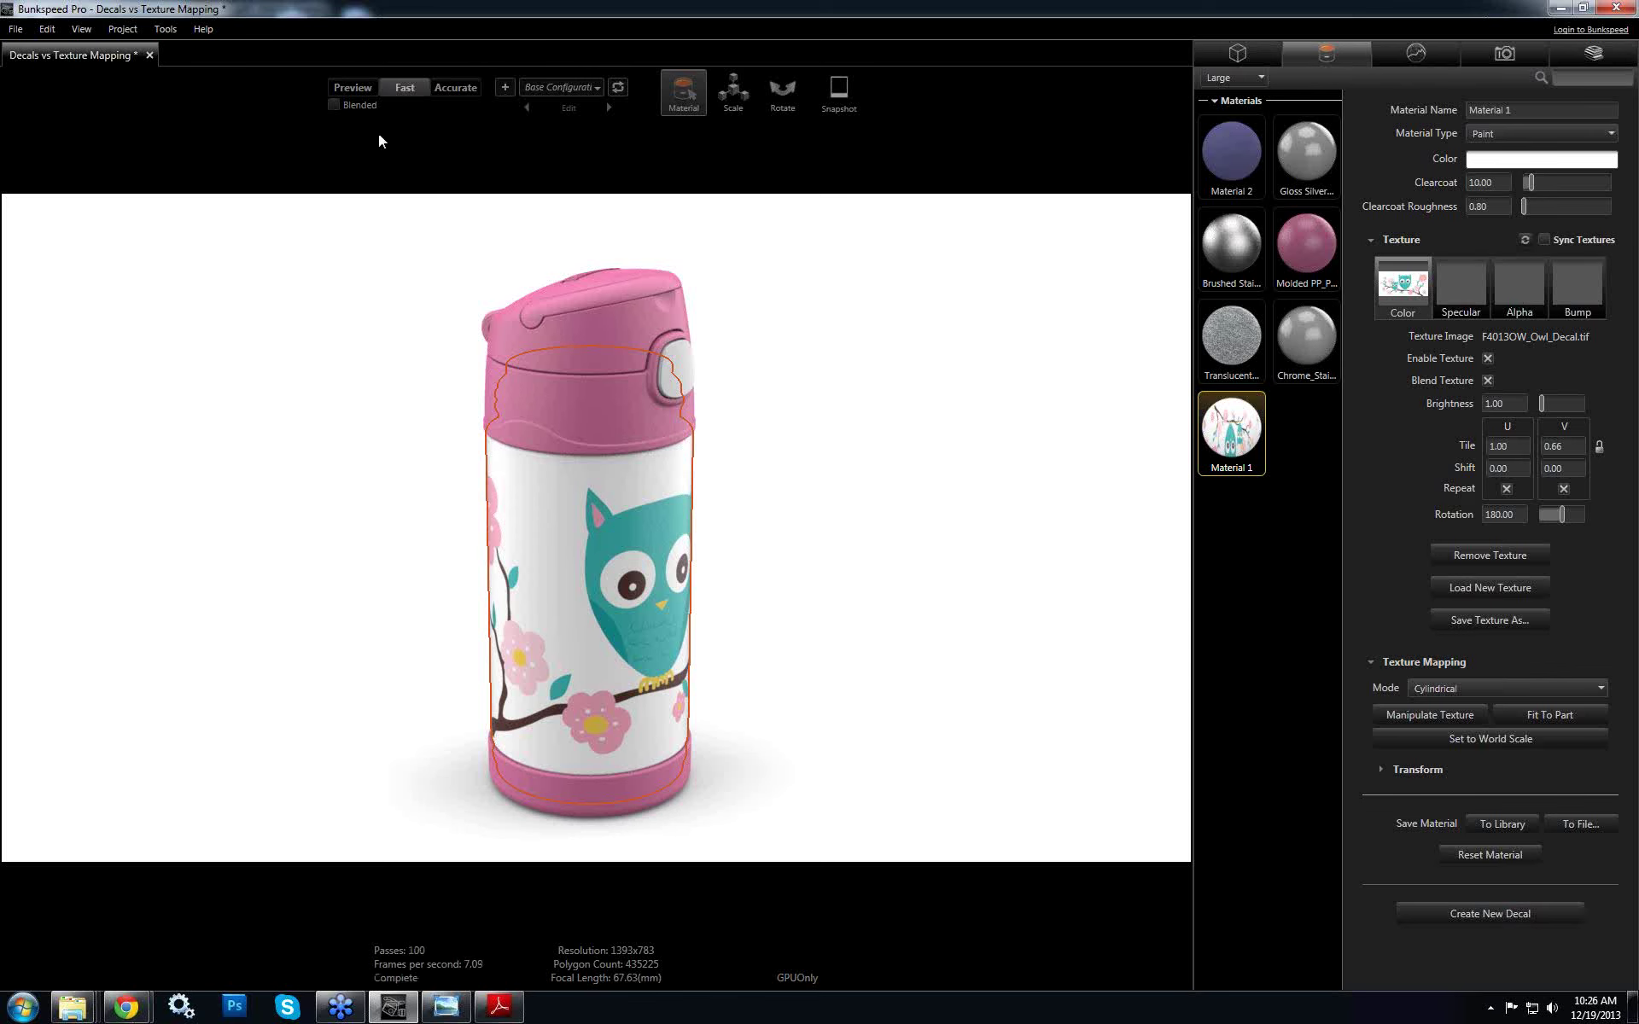
click(366, 89)
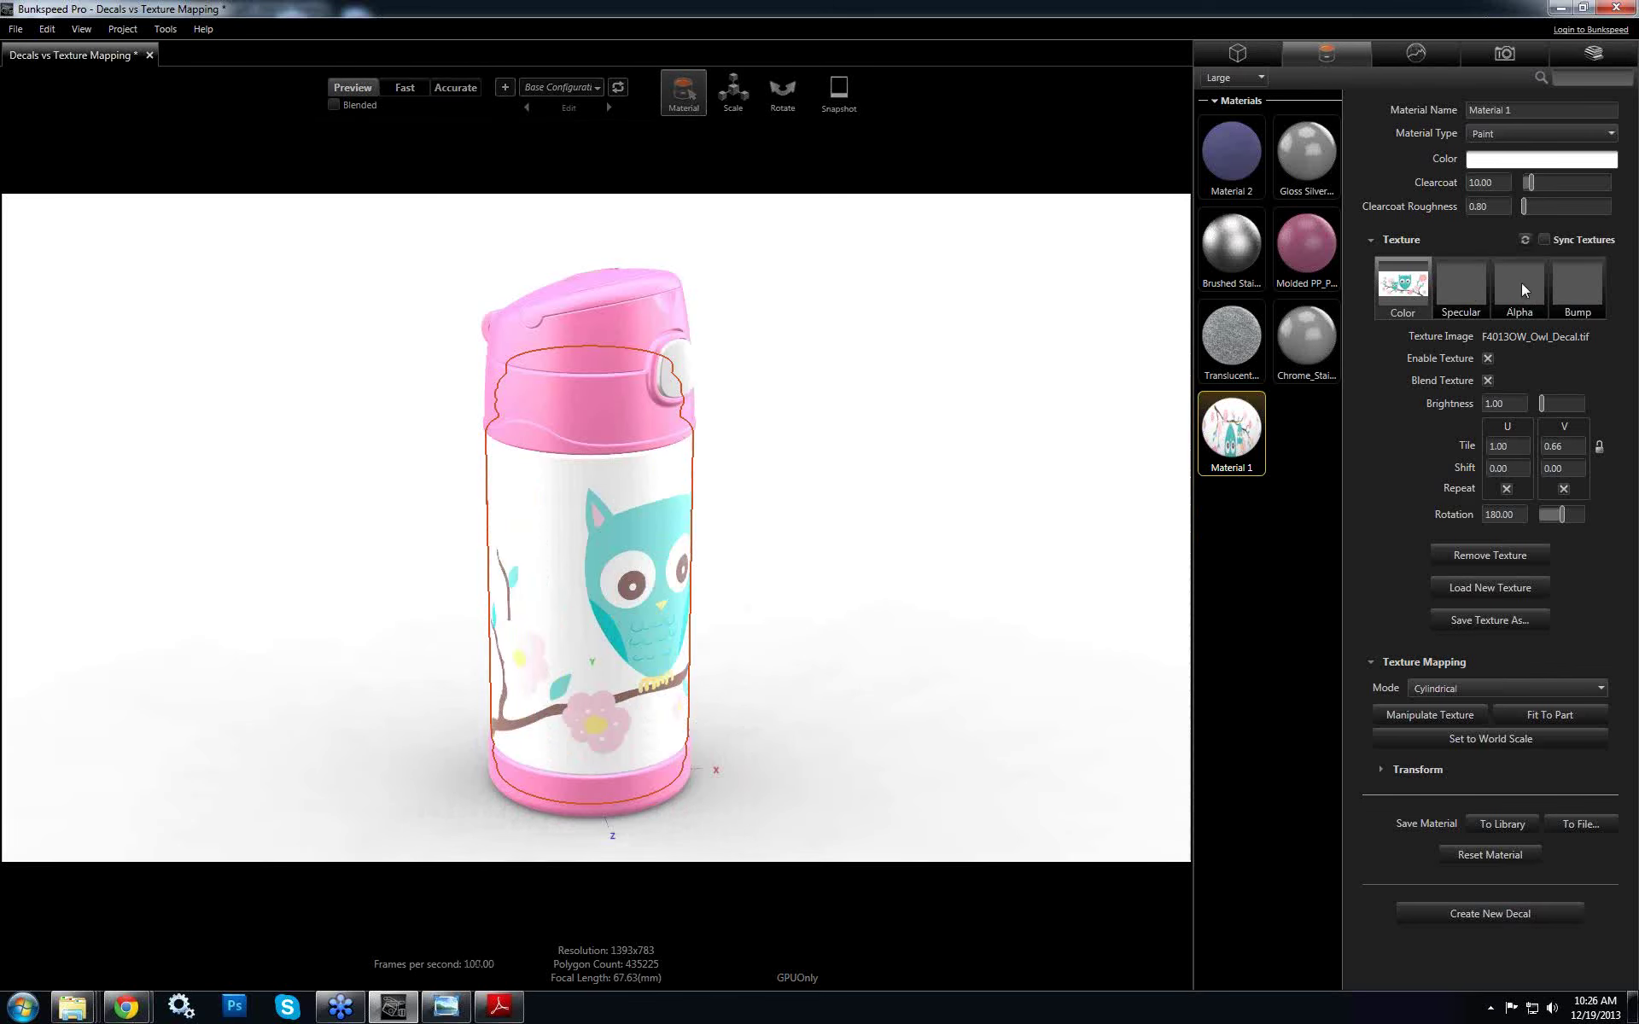
click(1521, 283)
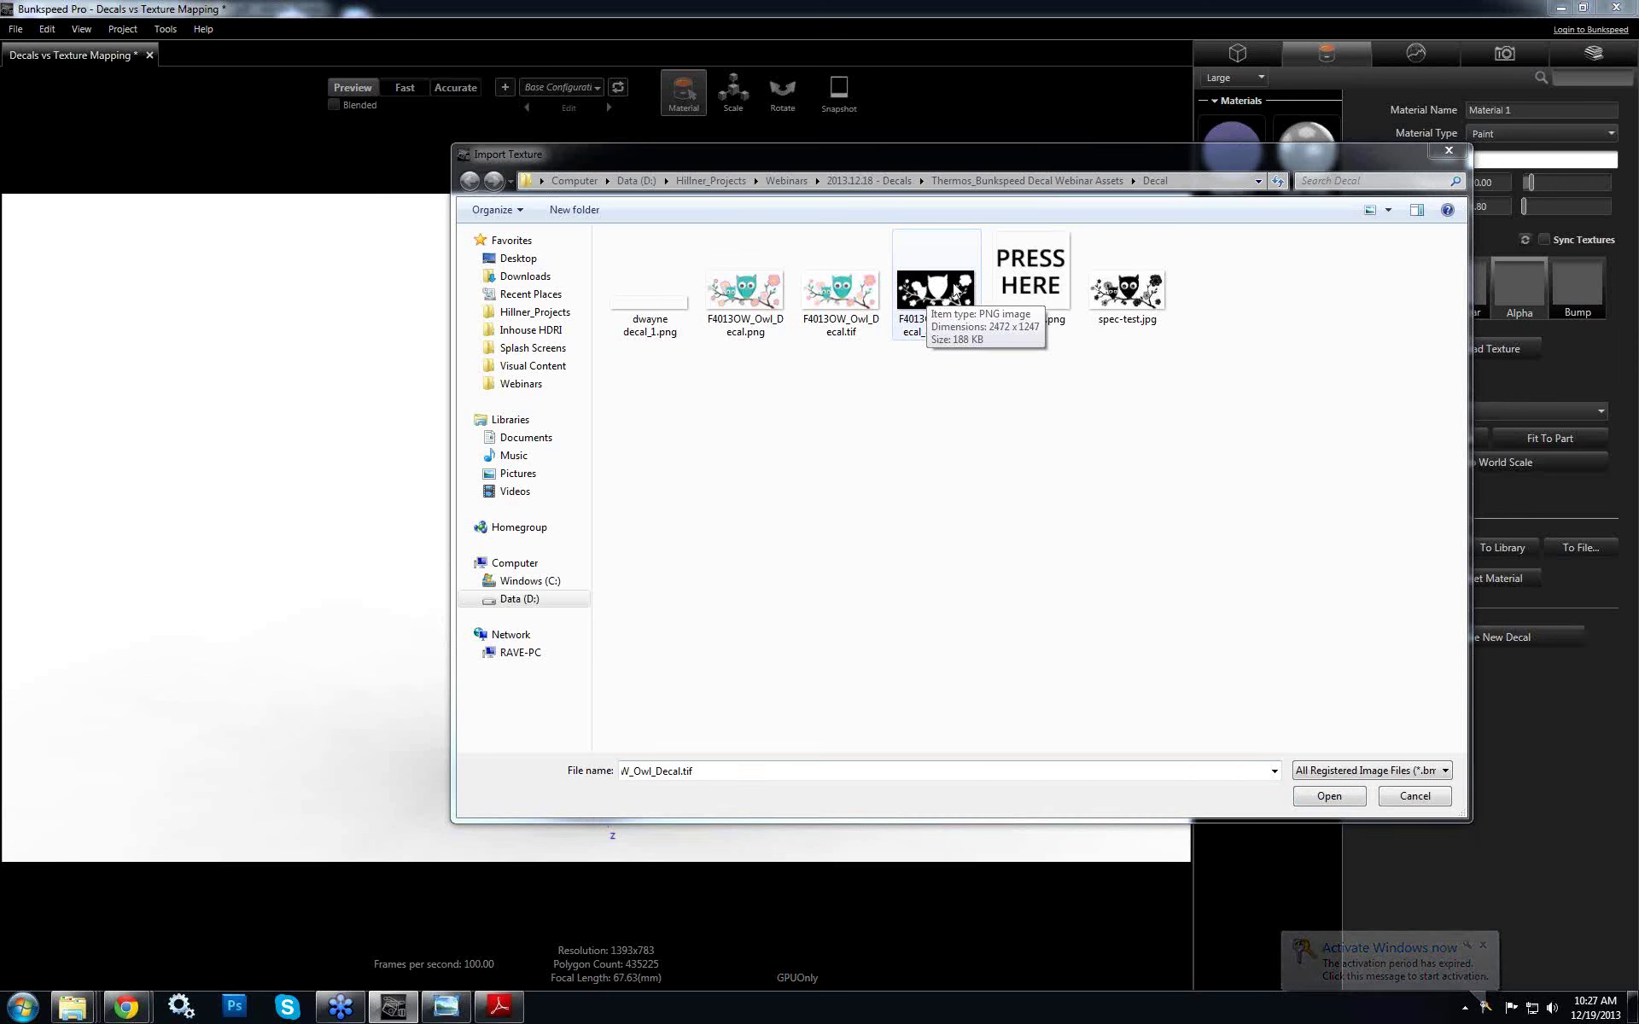
Load F4013OW_Owl_Decal_alpha.png as Material 1's alpha texture
double_click(943, 287)
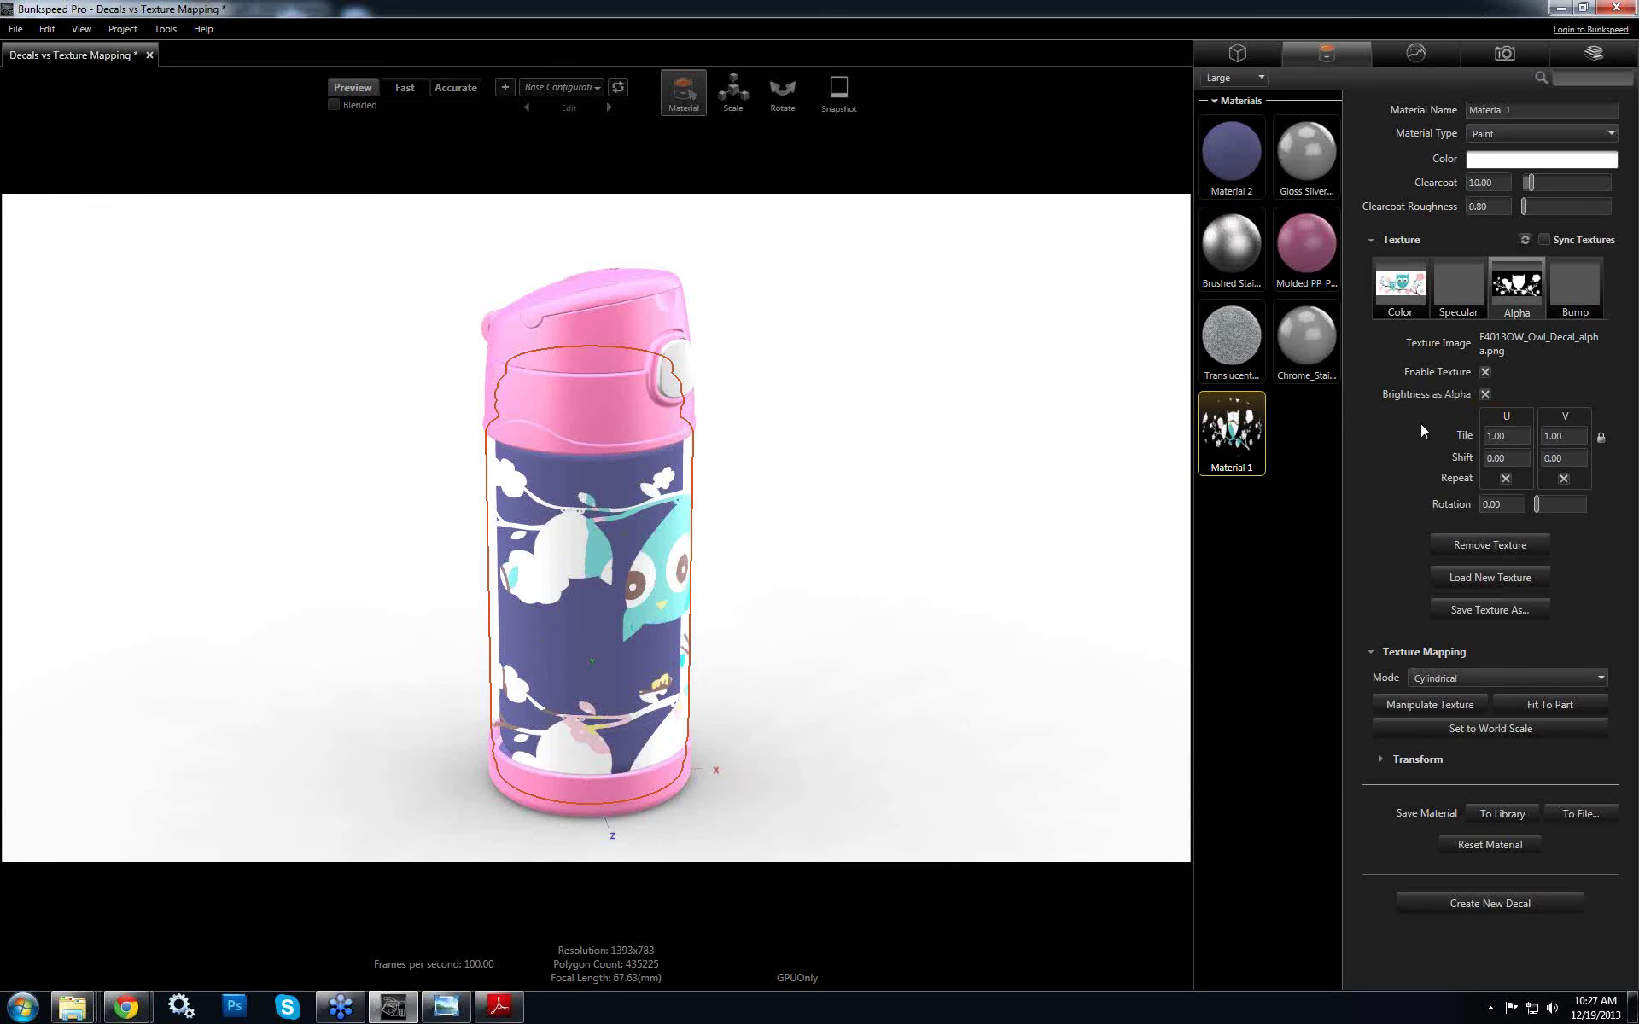
Sync the alpha with the colour texture and rotate it 180 degrees
click(1542, 239)
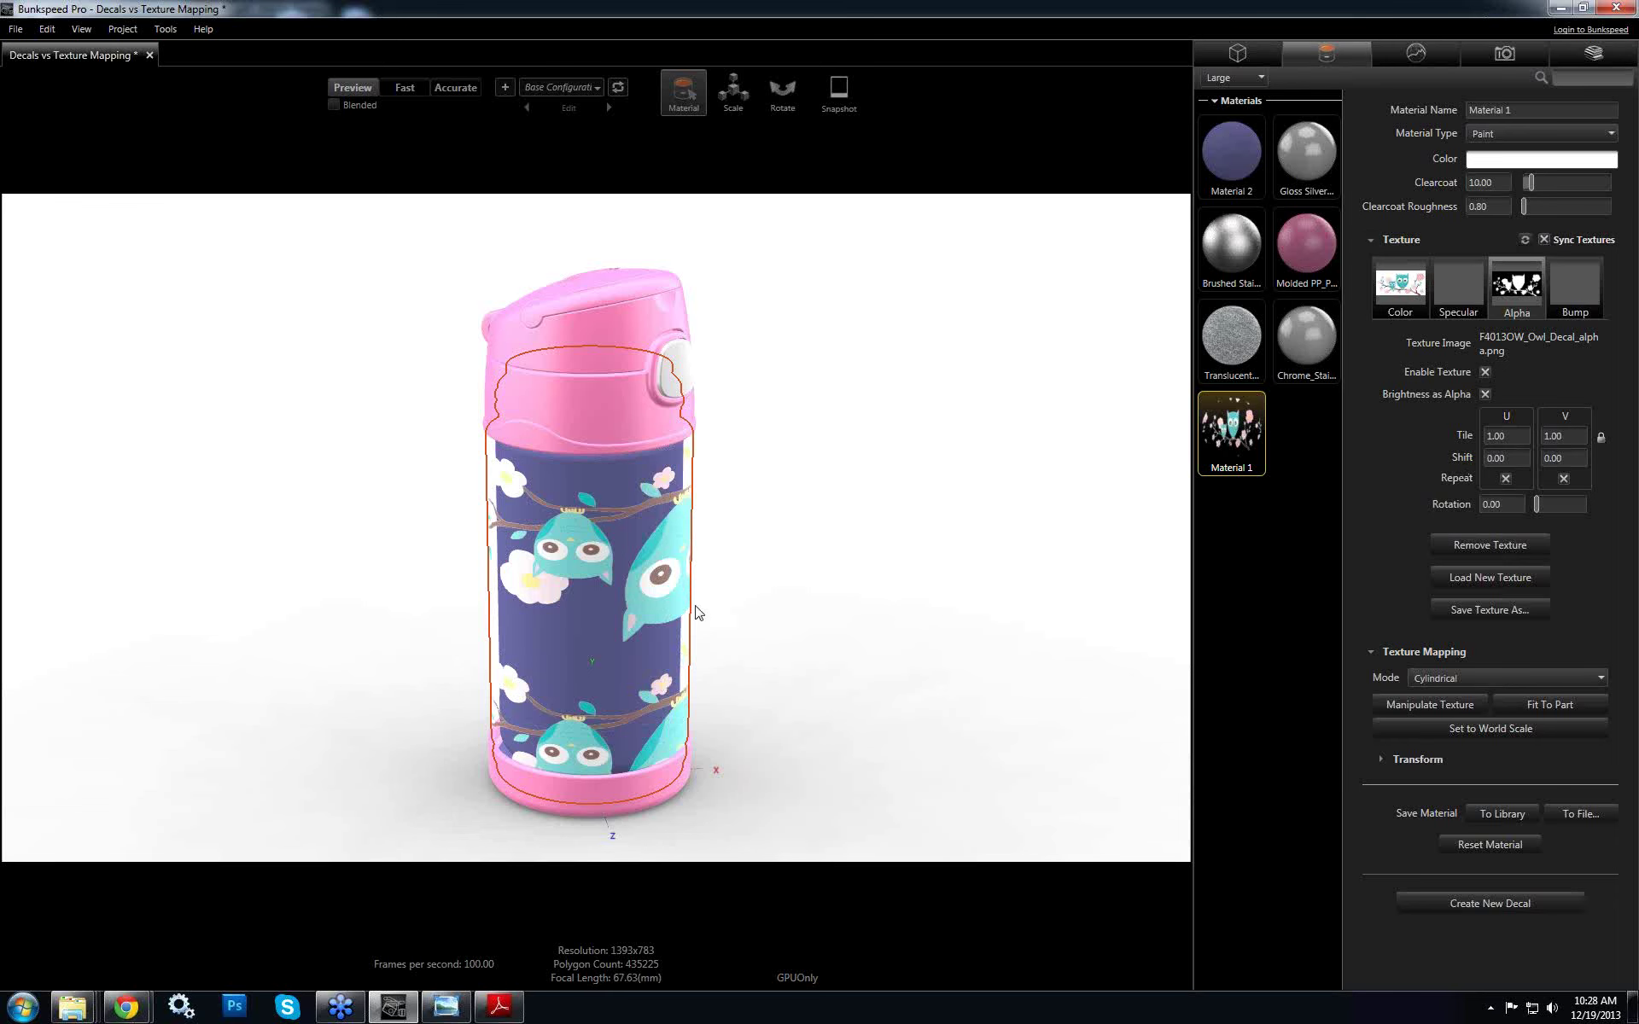
click(1491, 503)
text(180)
key(Return)
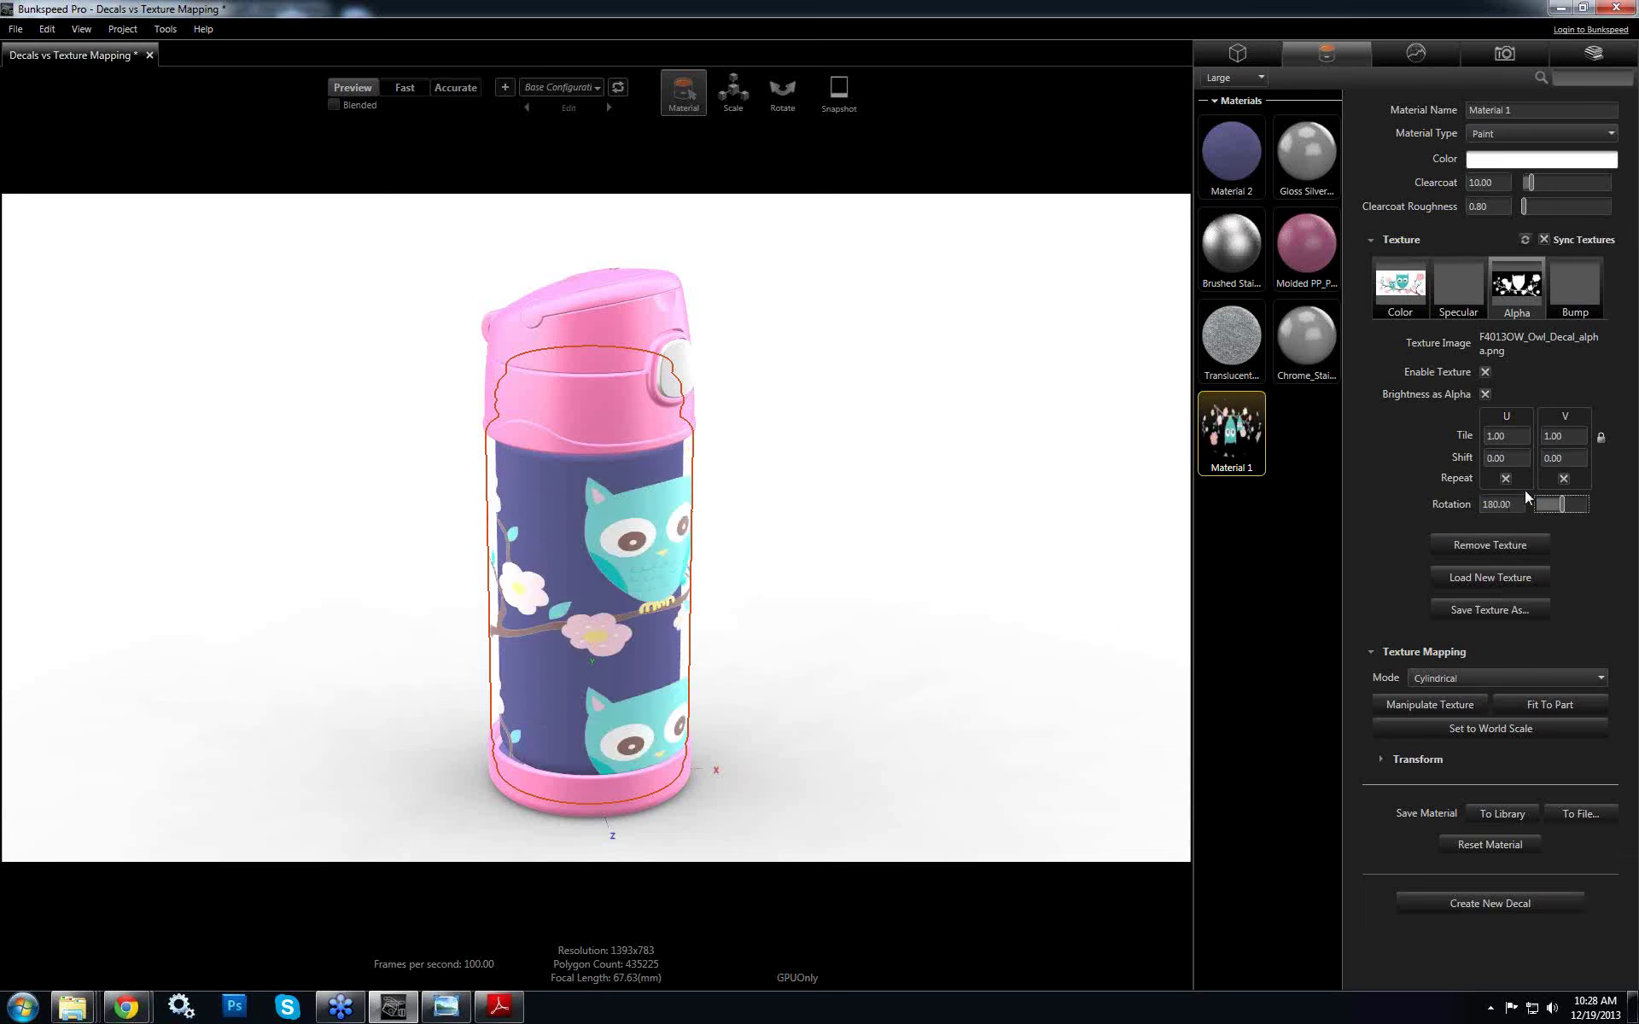
Unlock U/V tiling and set the alpha's V tile to 0.66
click(1600, 437)
click(1577, 437)
text(.66)
key(Return)
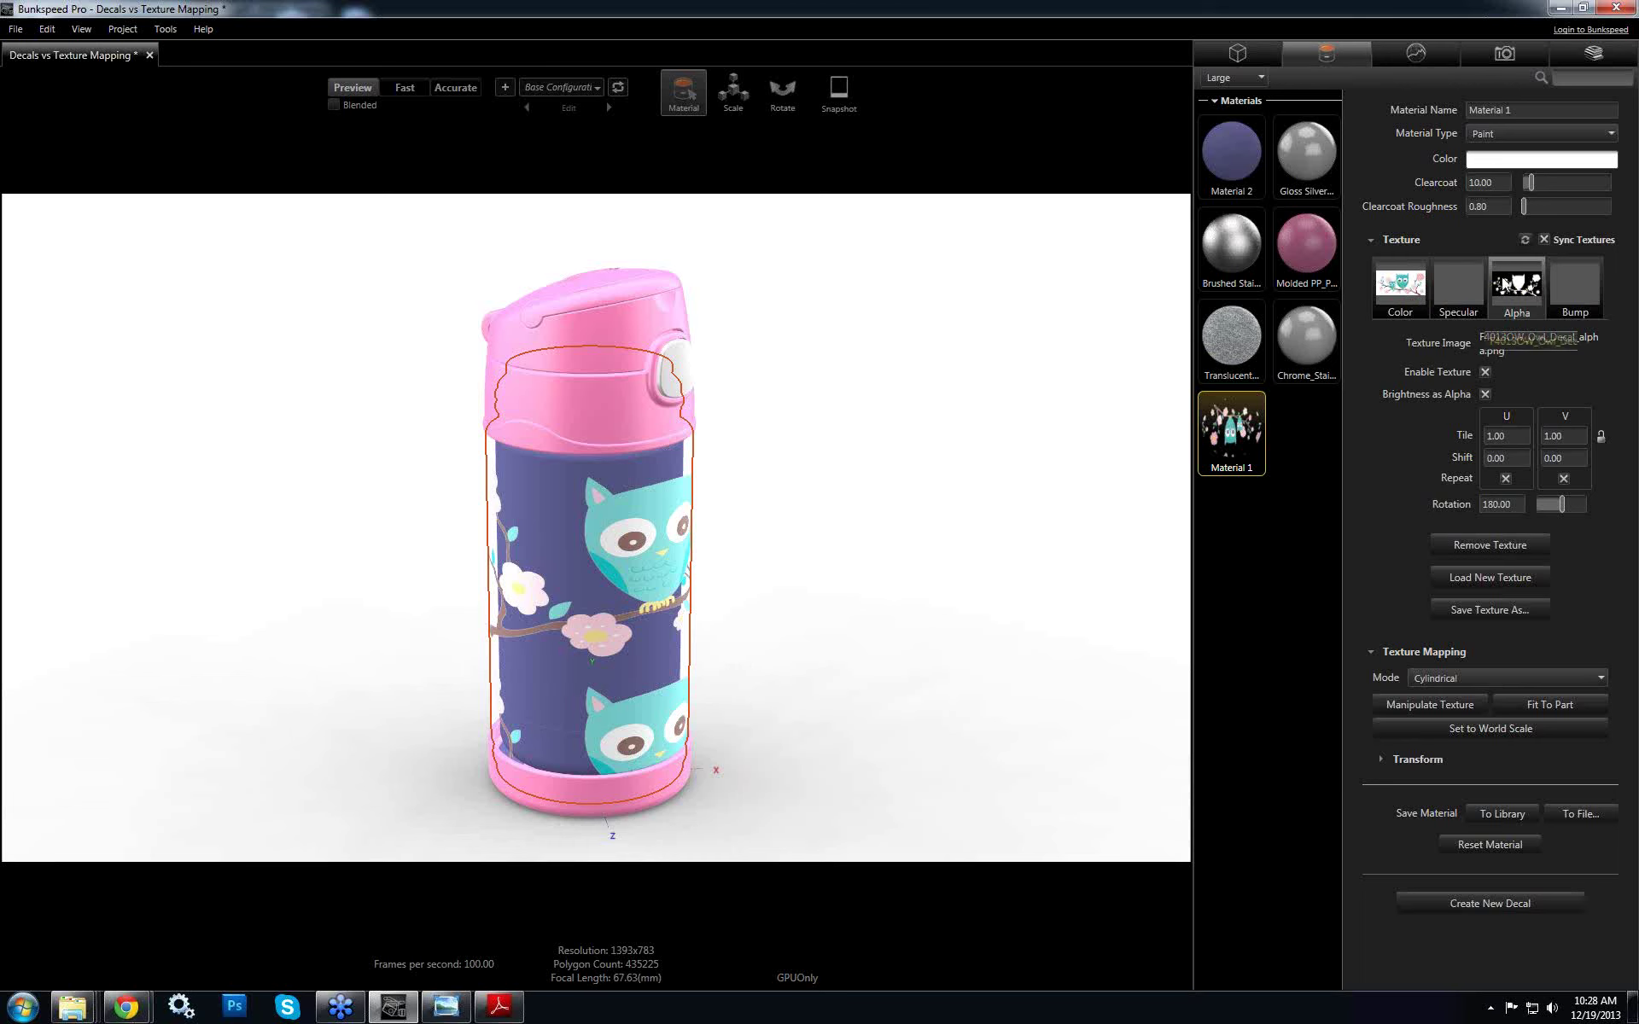
click(1579, 432)
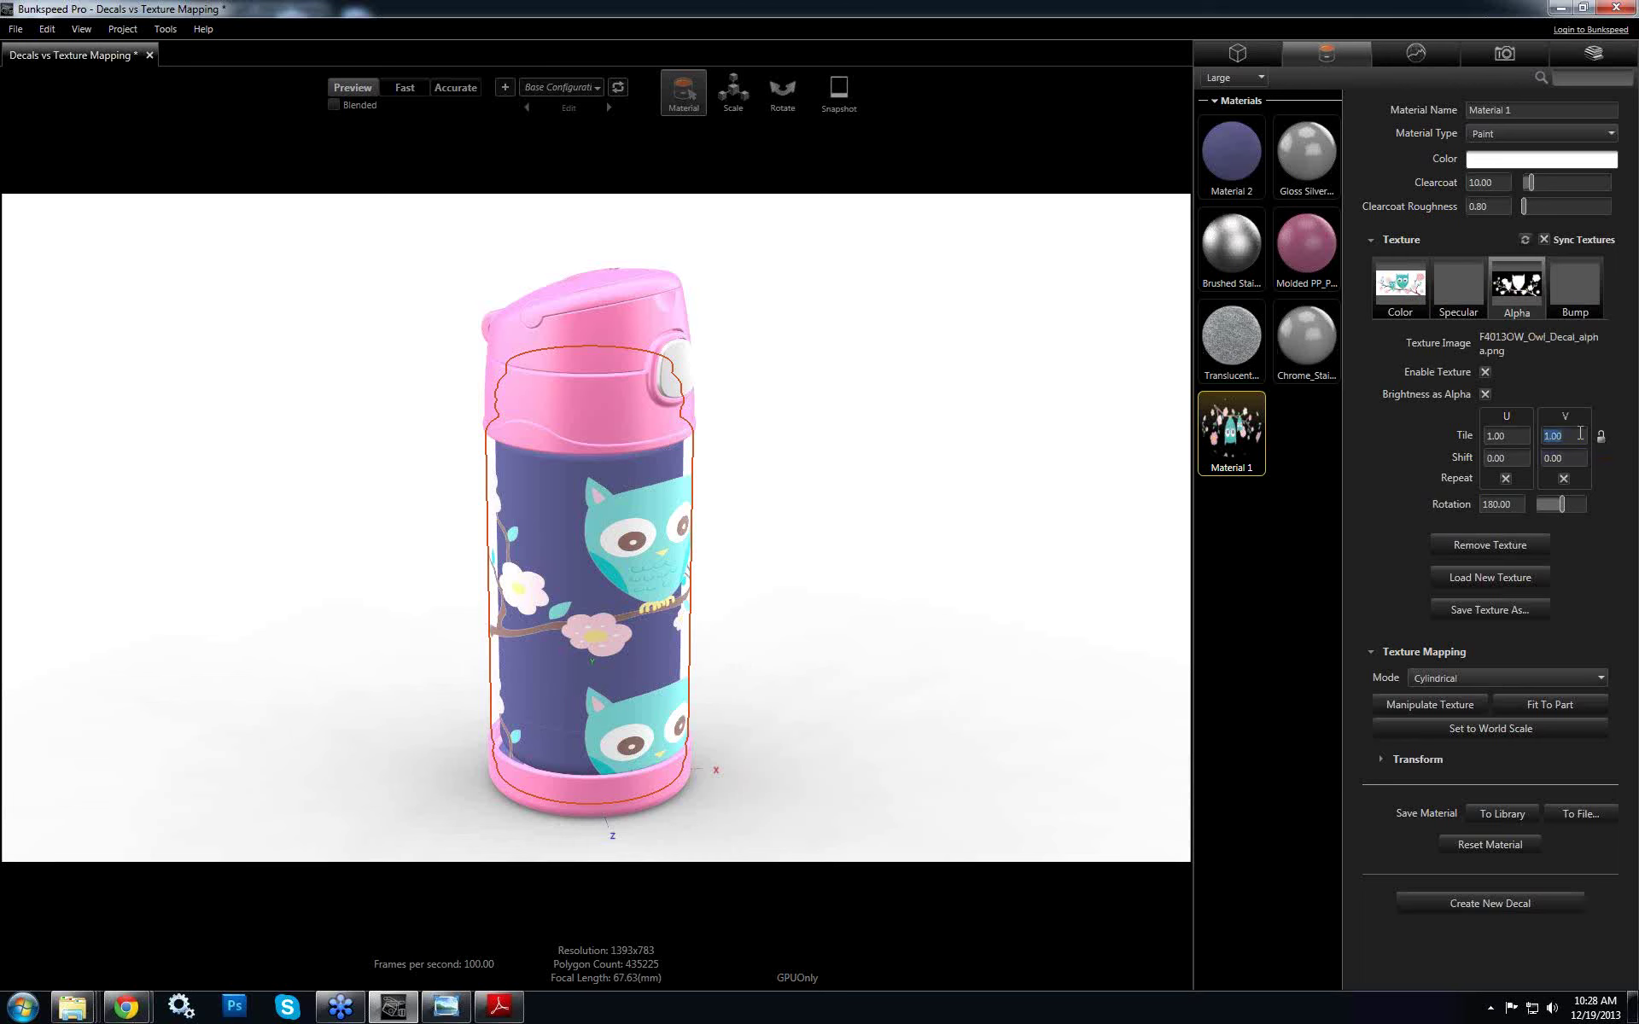
text(0.66)
key(Return)
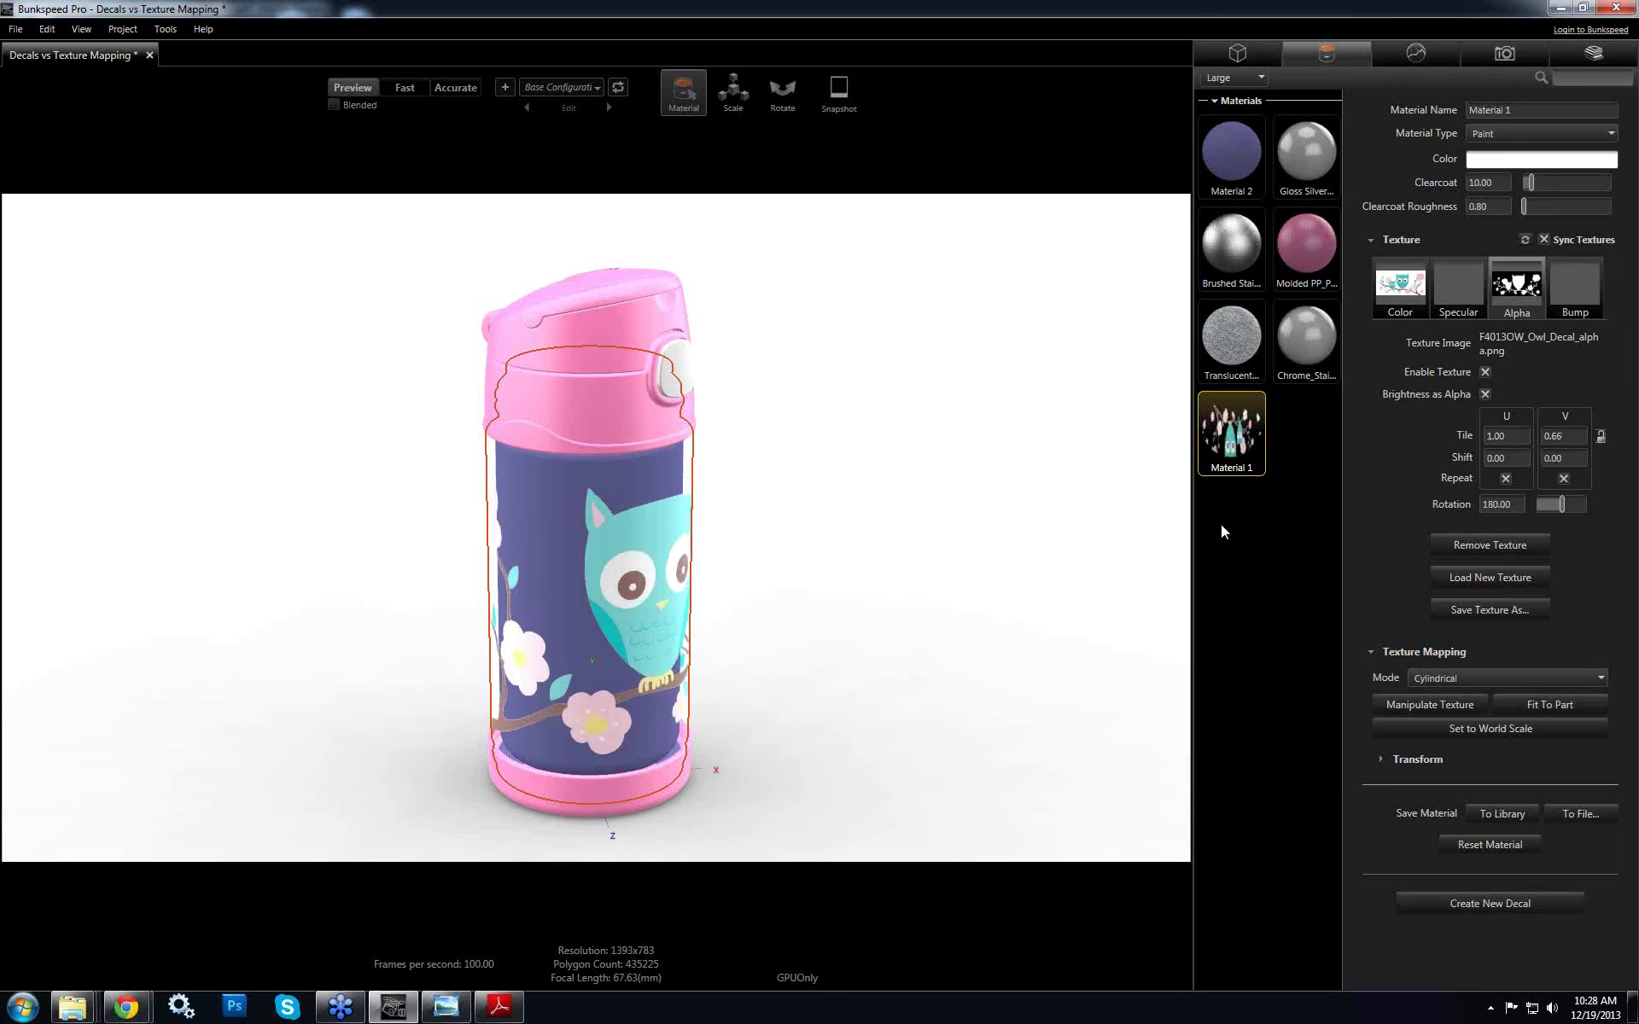
drag(797, 647, 731, 629)
drag(694, 630, 771, 607)
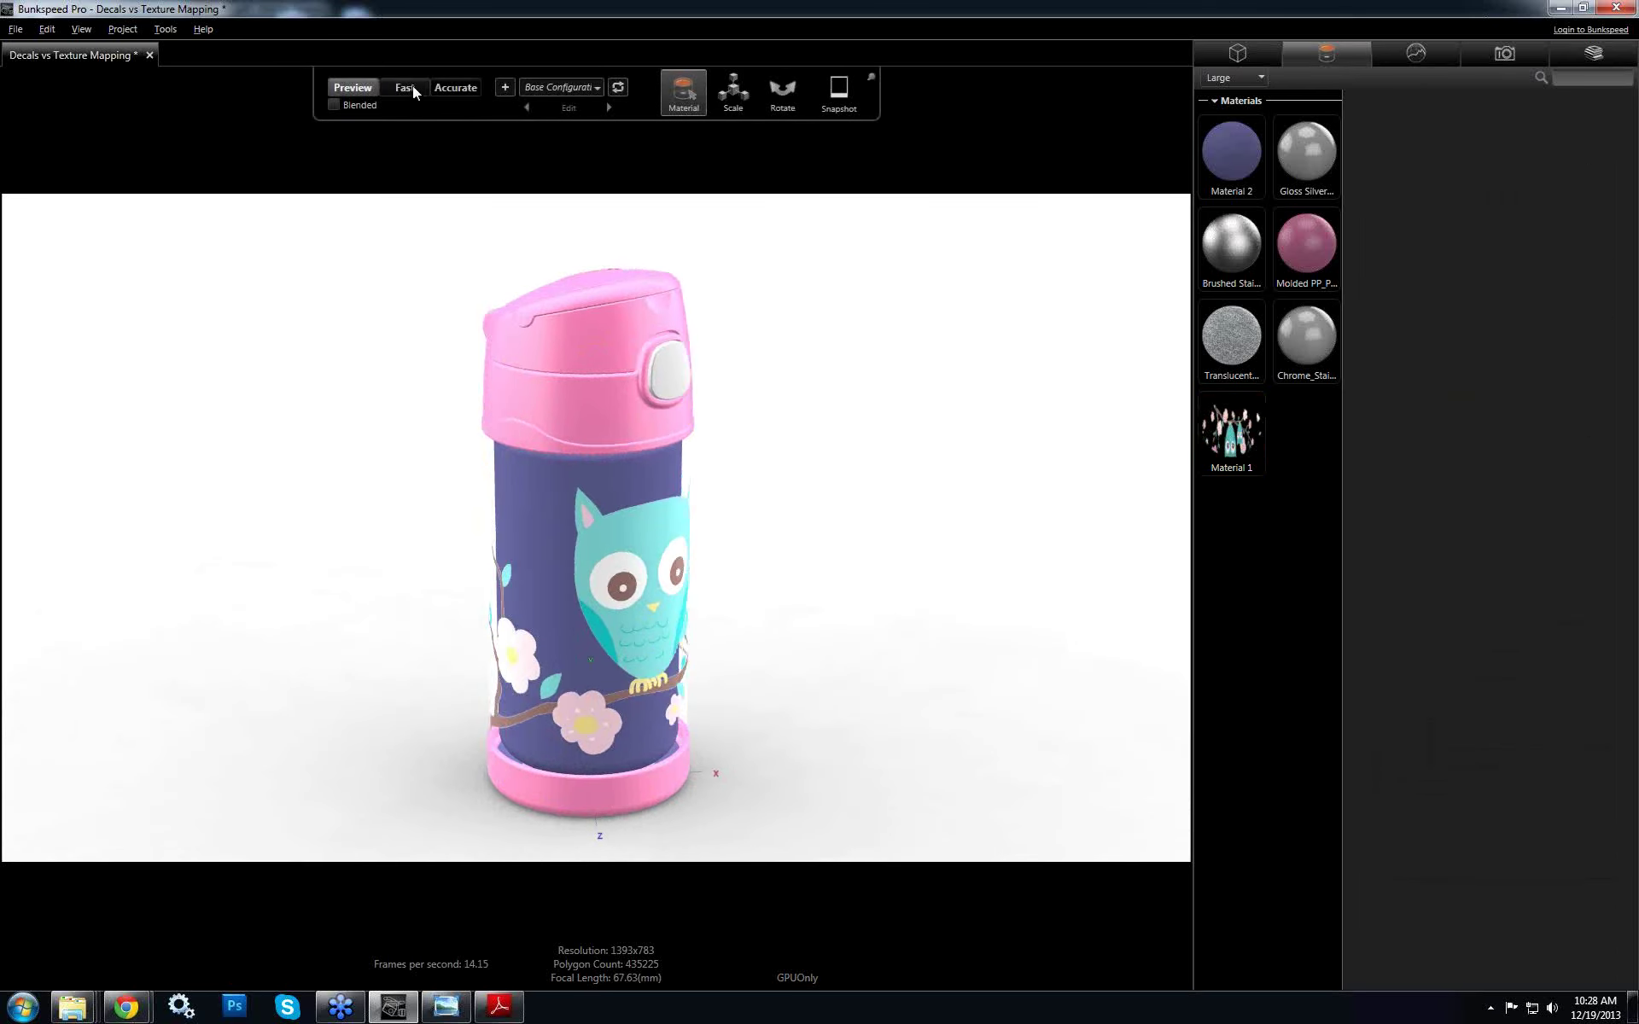
Render in Accurate mode and toggle the body's alpha texture off and back on
click(442, 86)
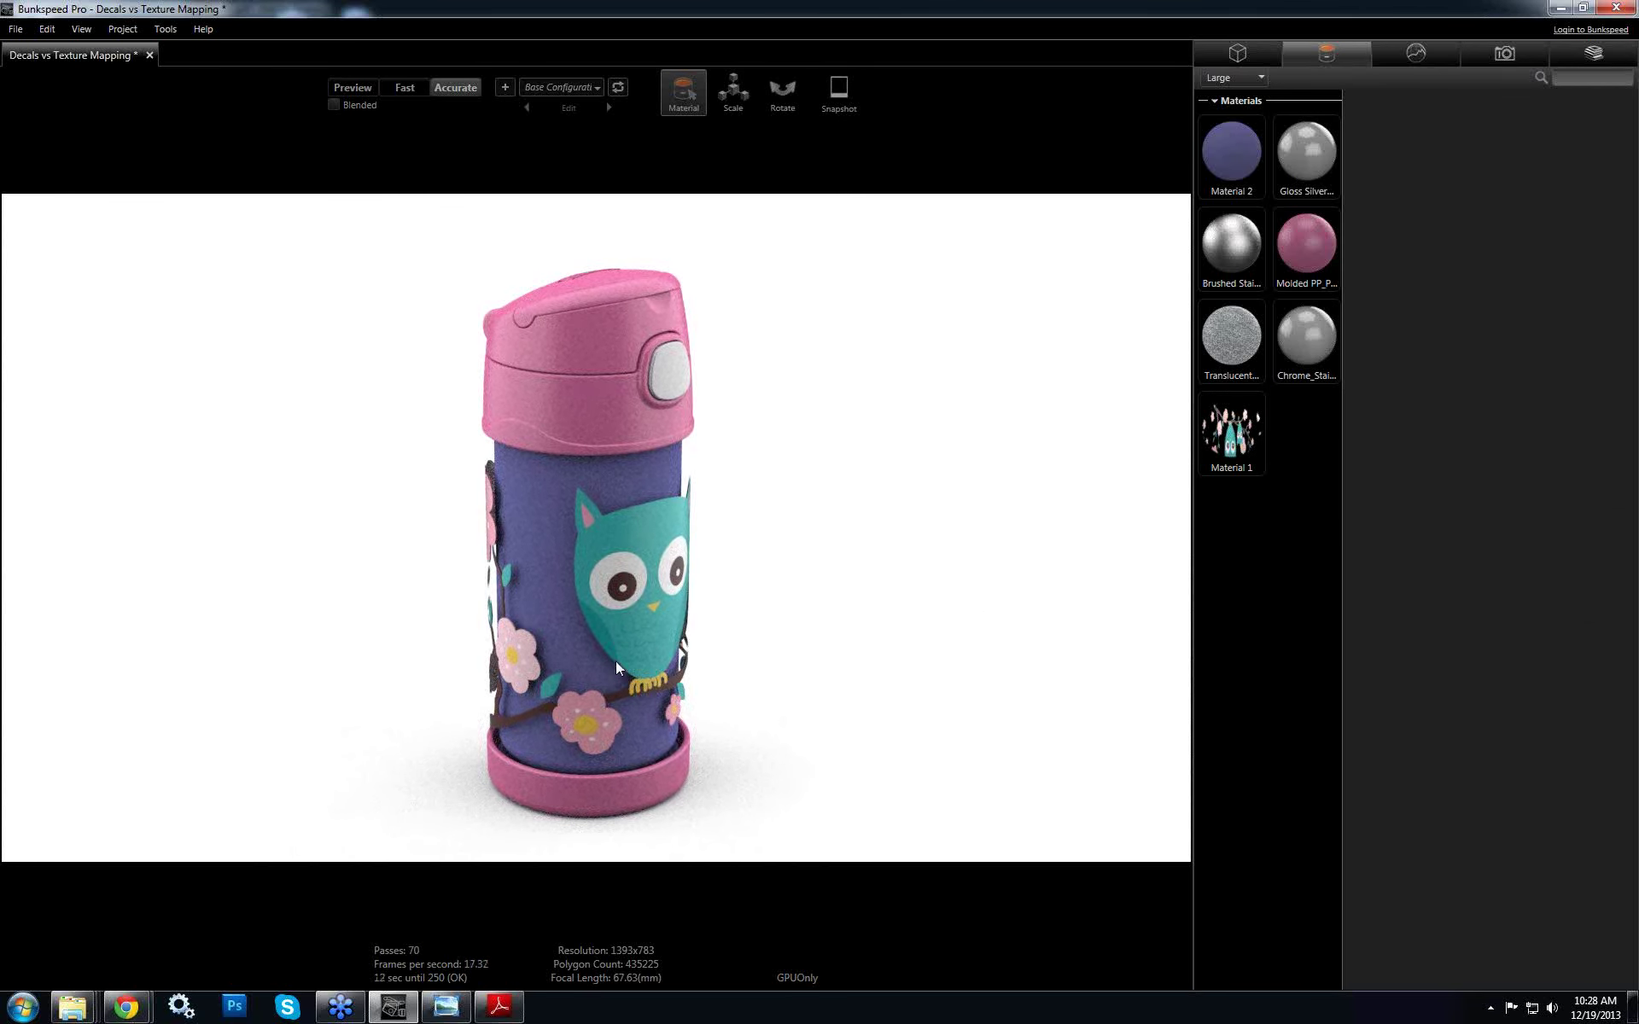
drag(469, 651, 597, 645)
click(598, 645)
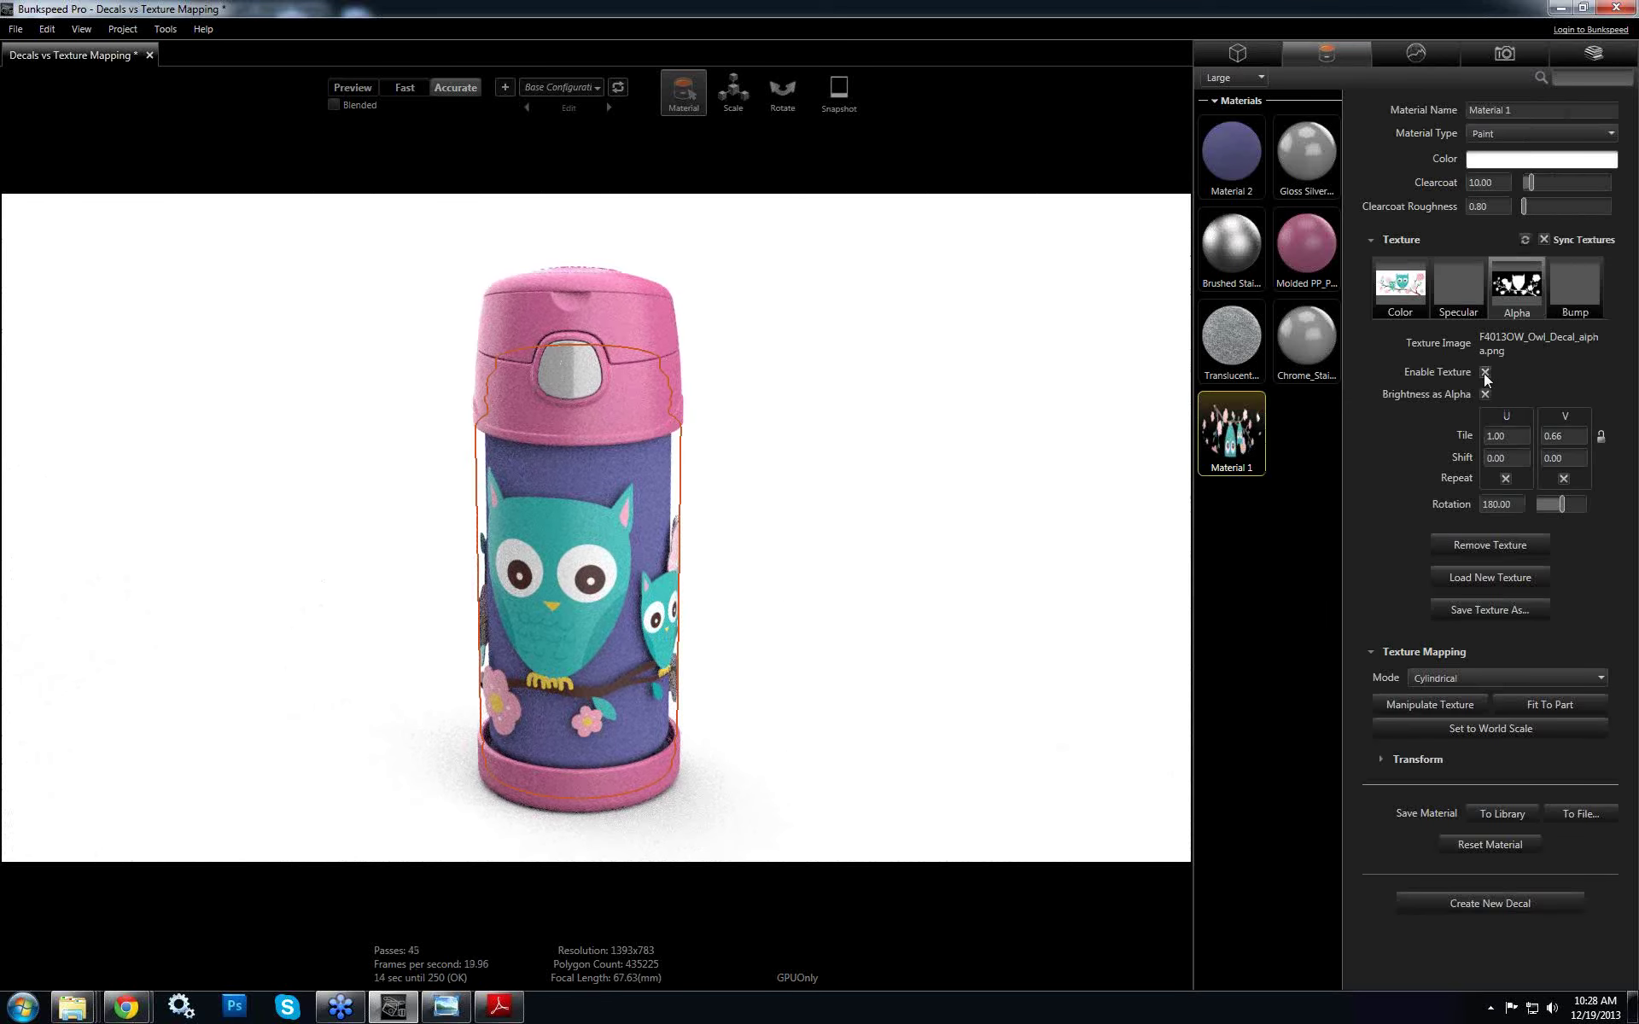
click(1484, 372)
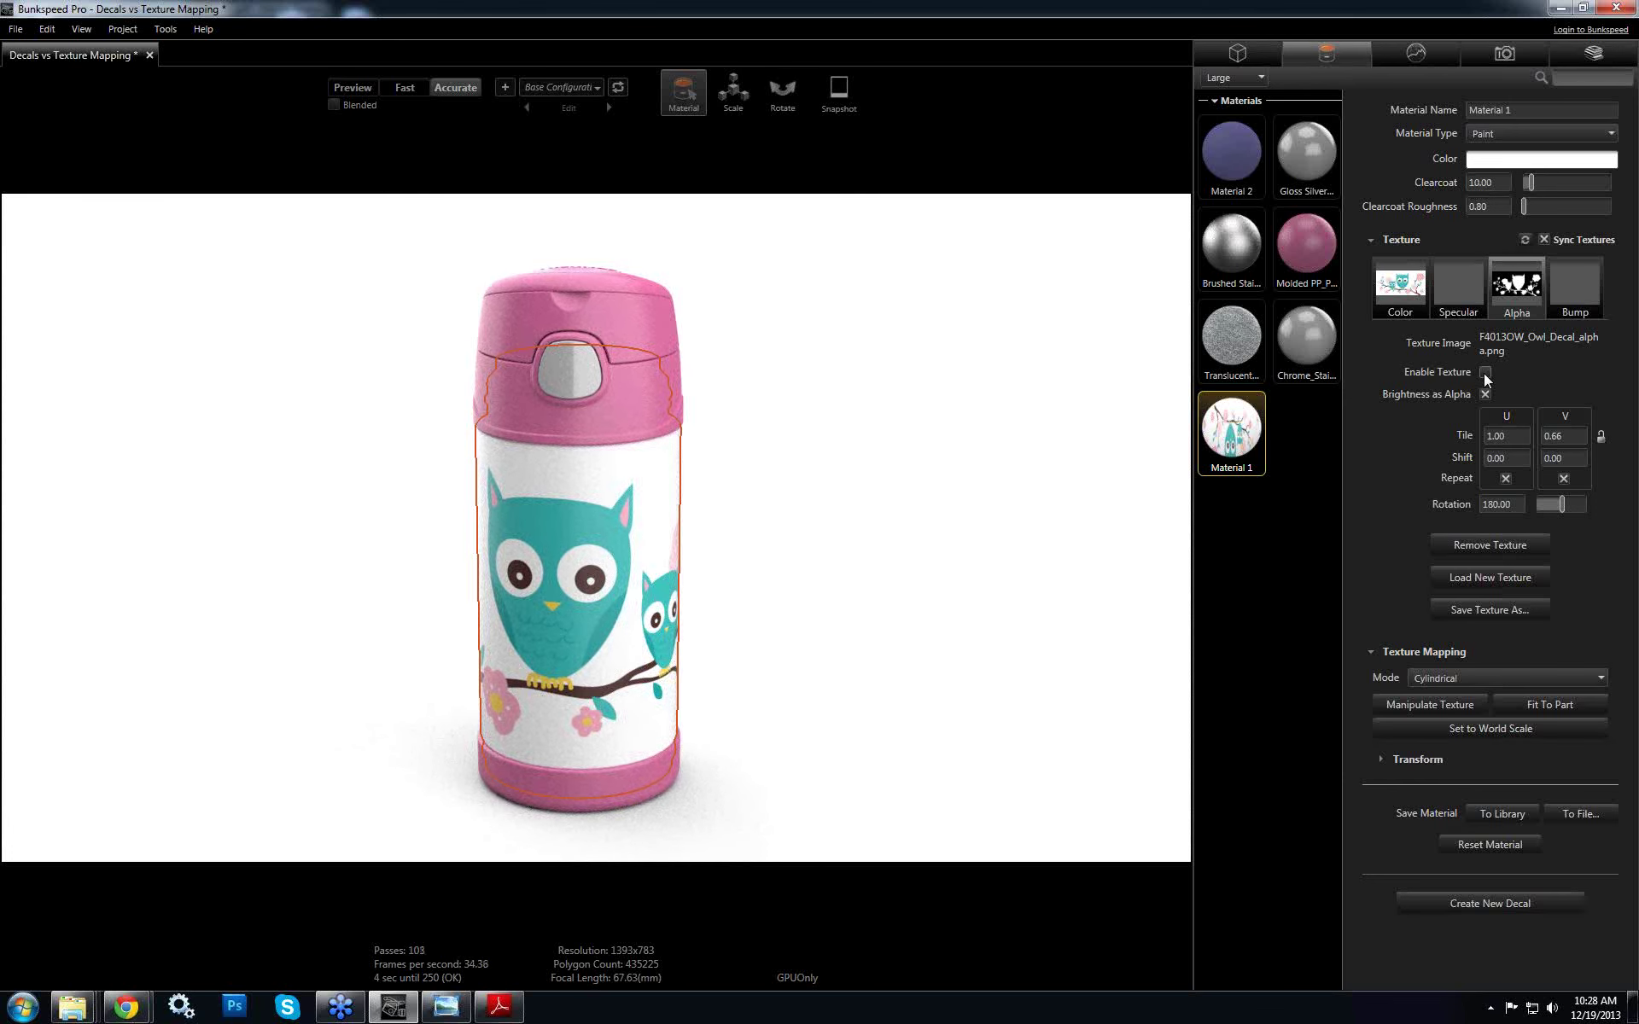
click(1484, 372)
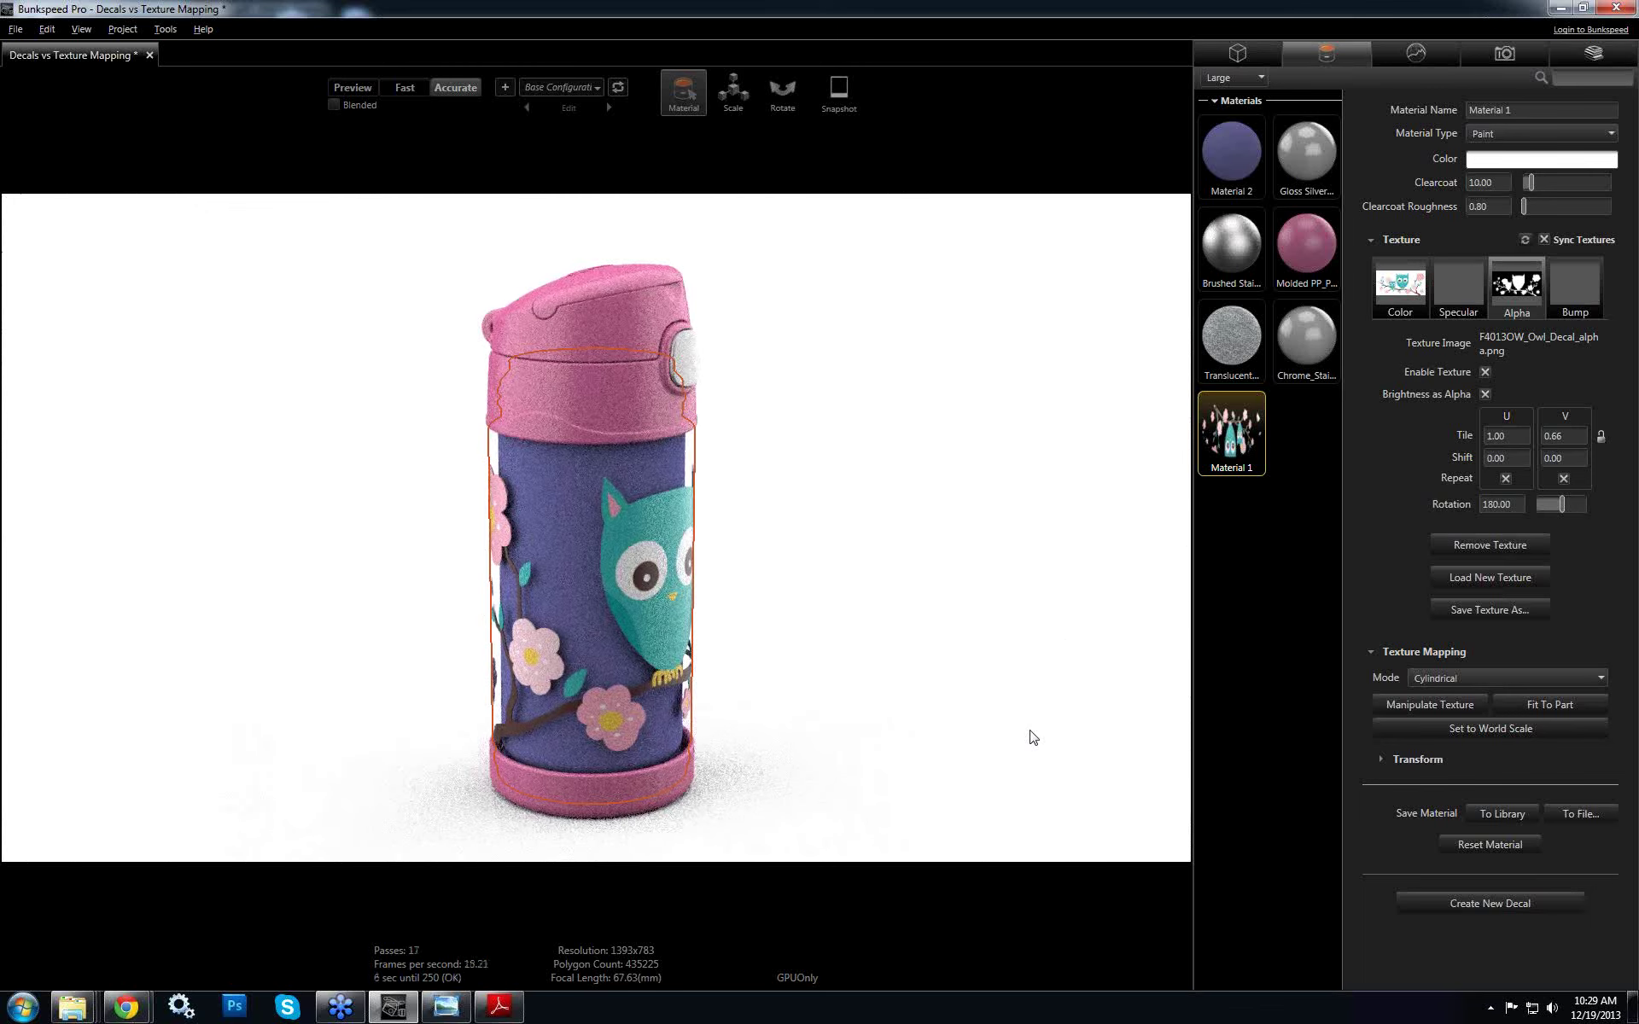
click(1033, 736)
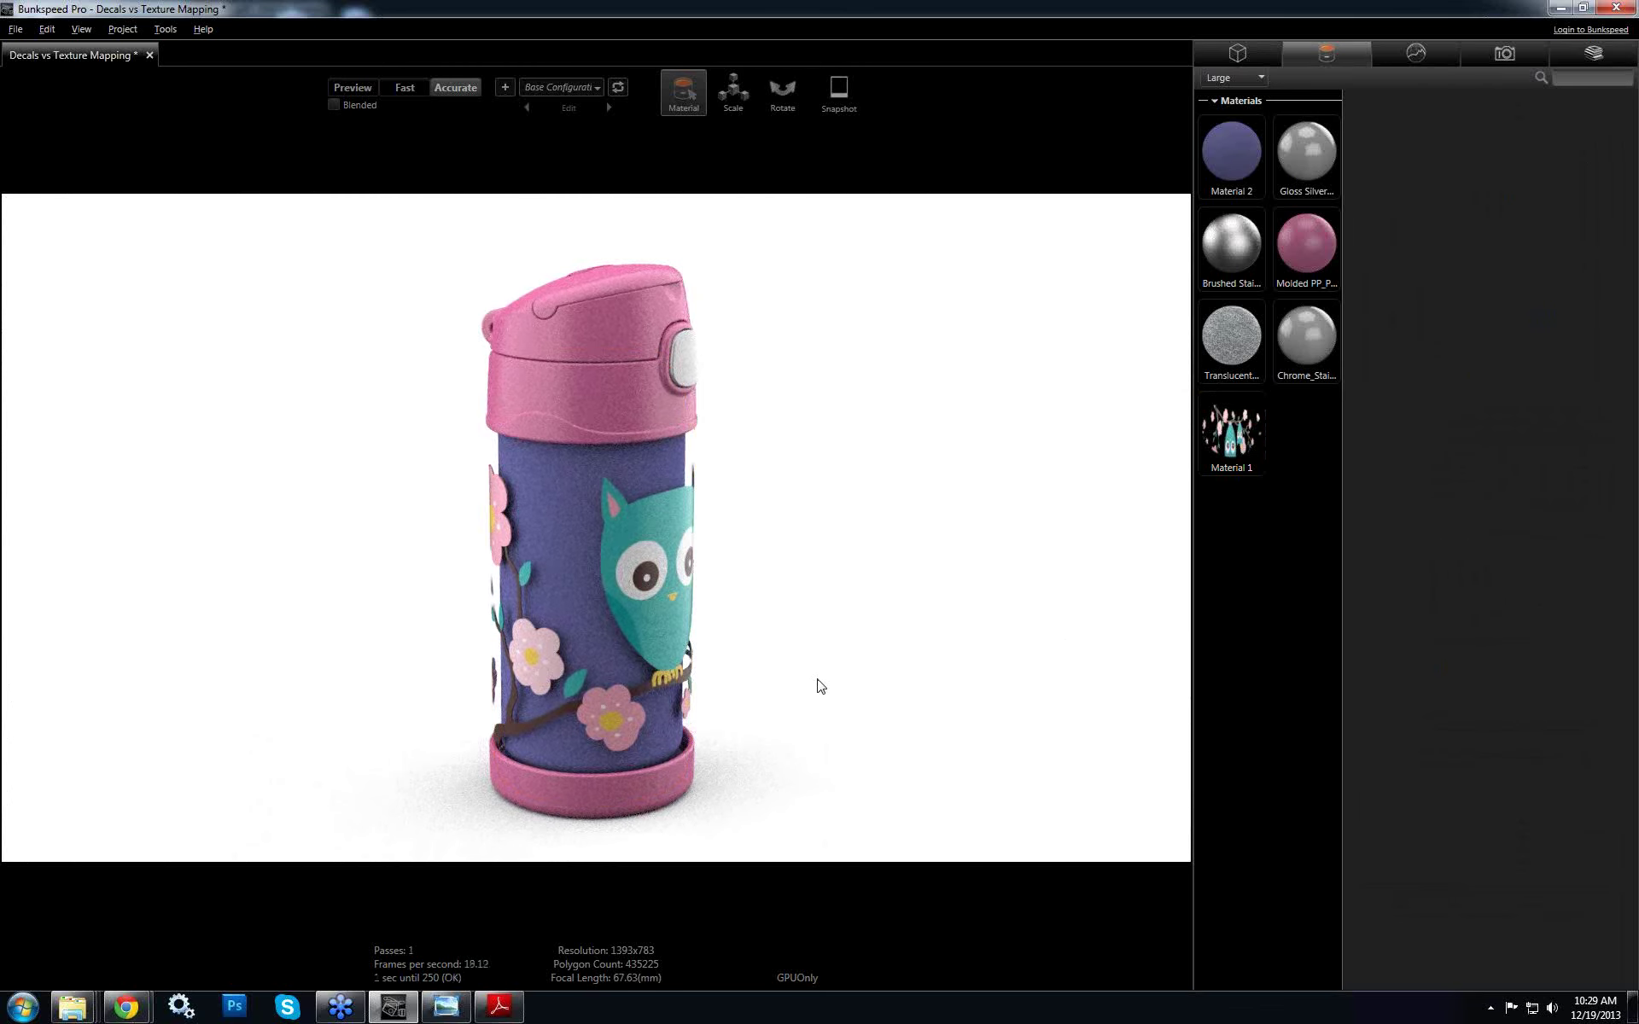
scroll(821, 684, up, 3)
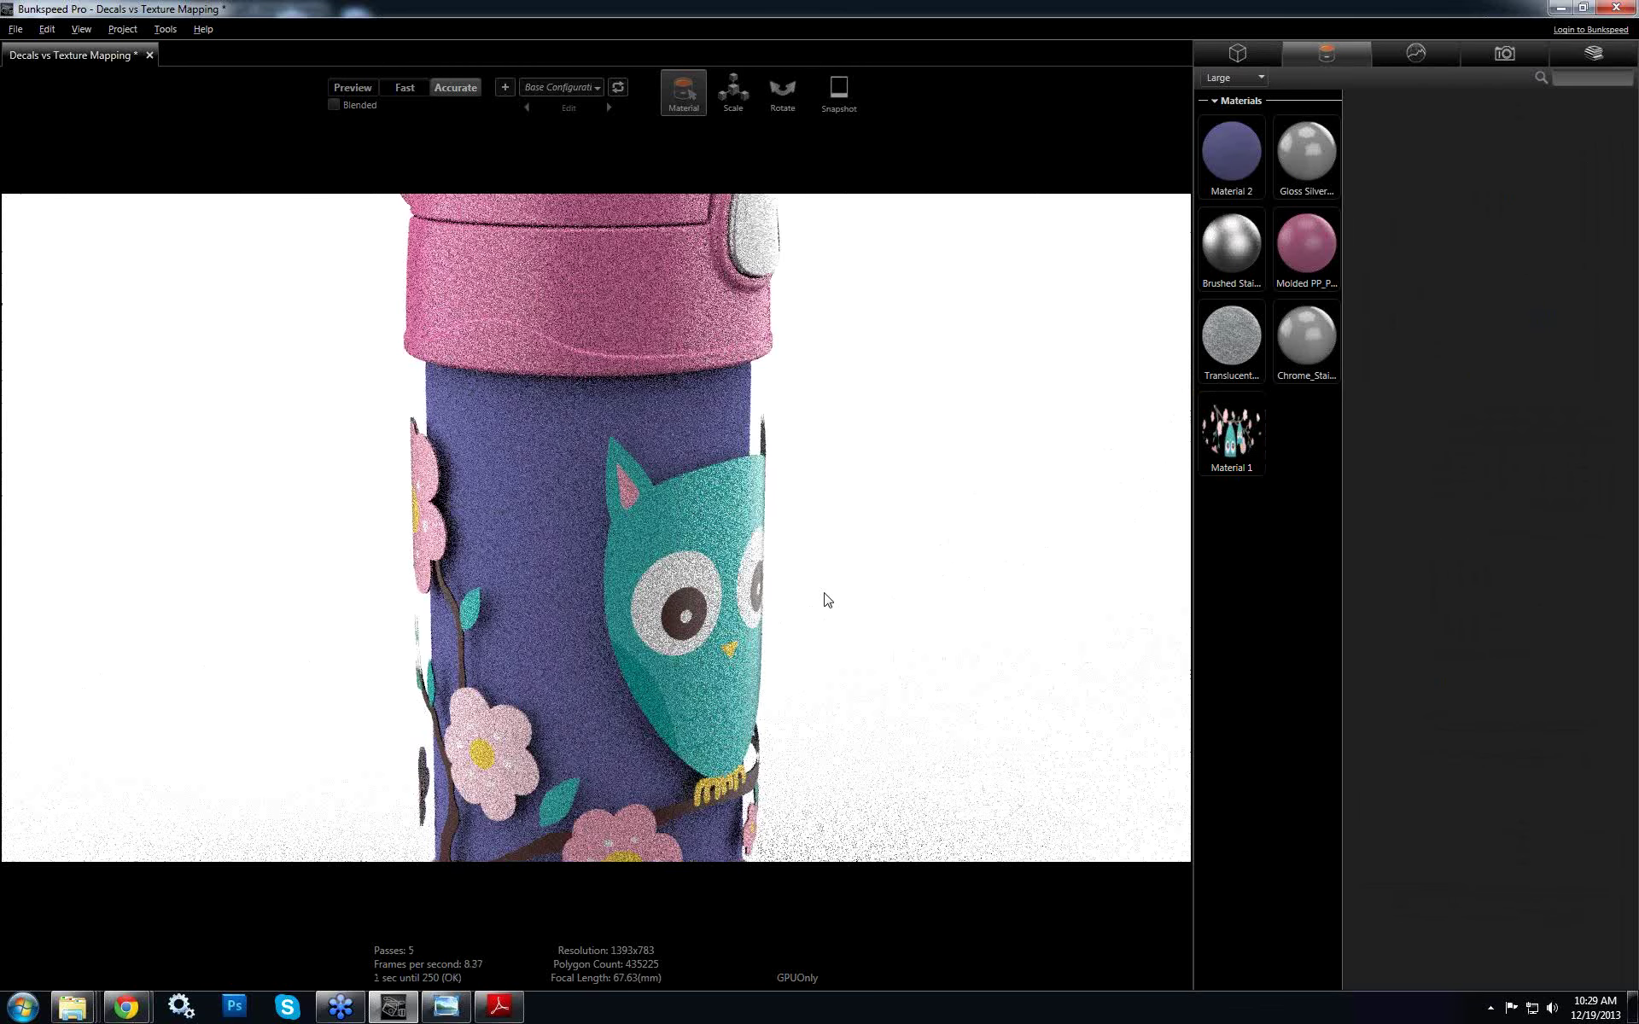
middle_drag(827, 600, 860, 571)
scroll(844, 573, down, 3)
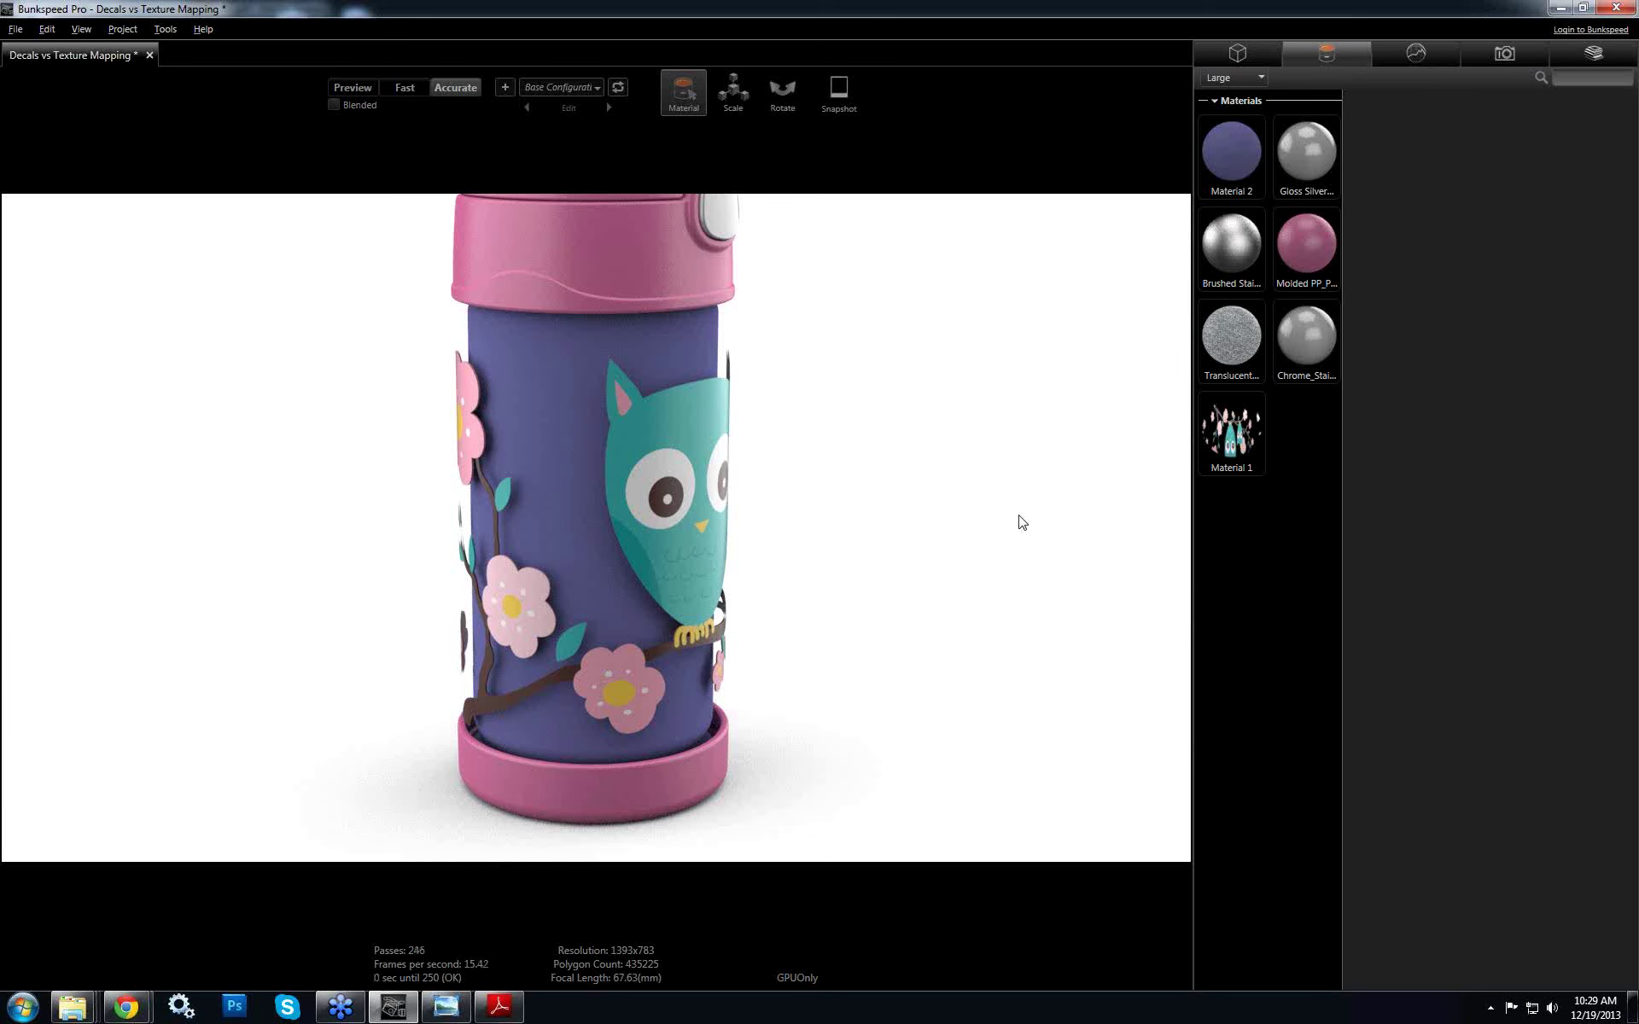
click(1251, 435)
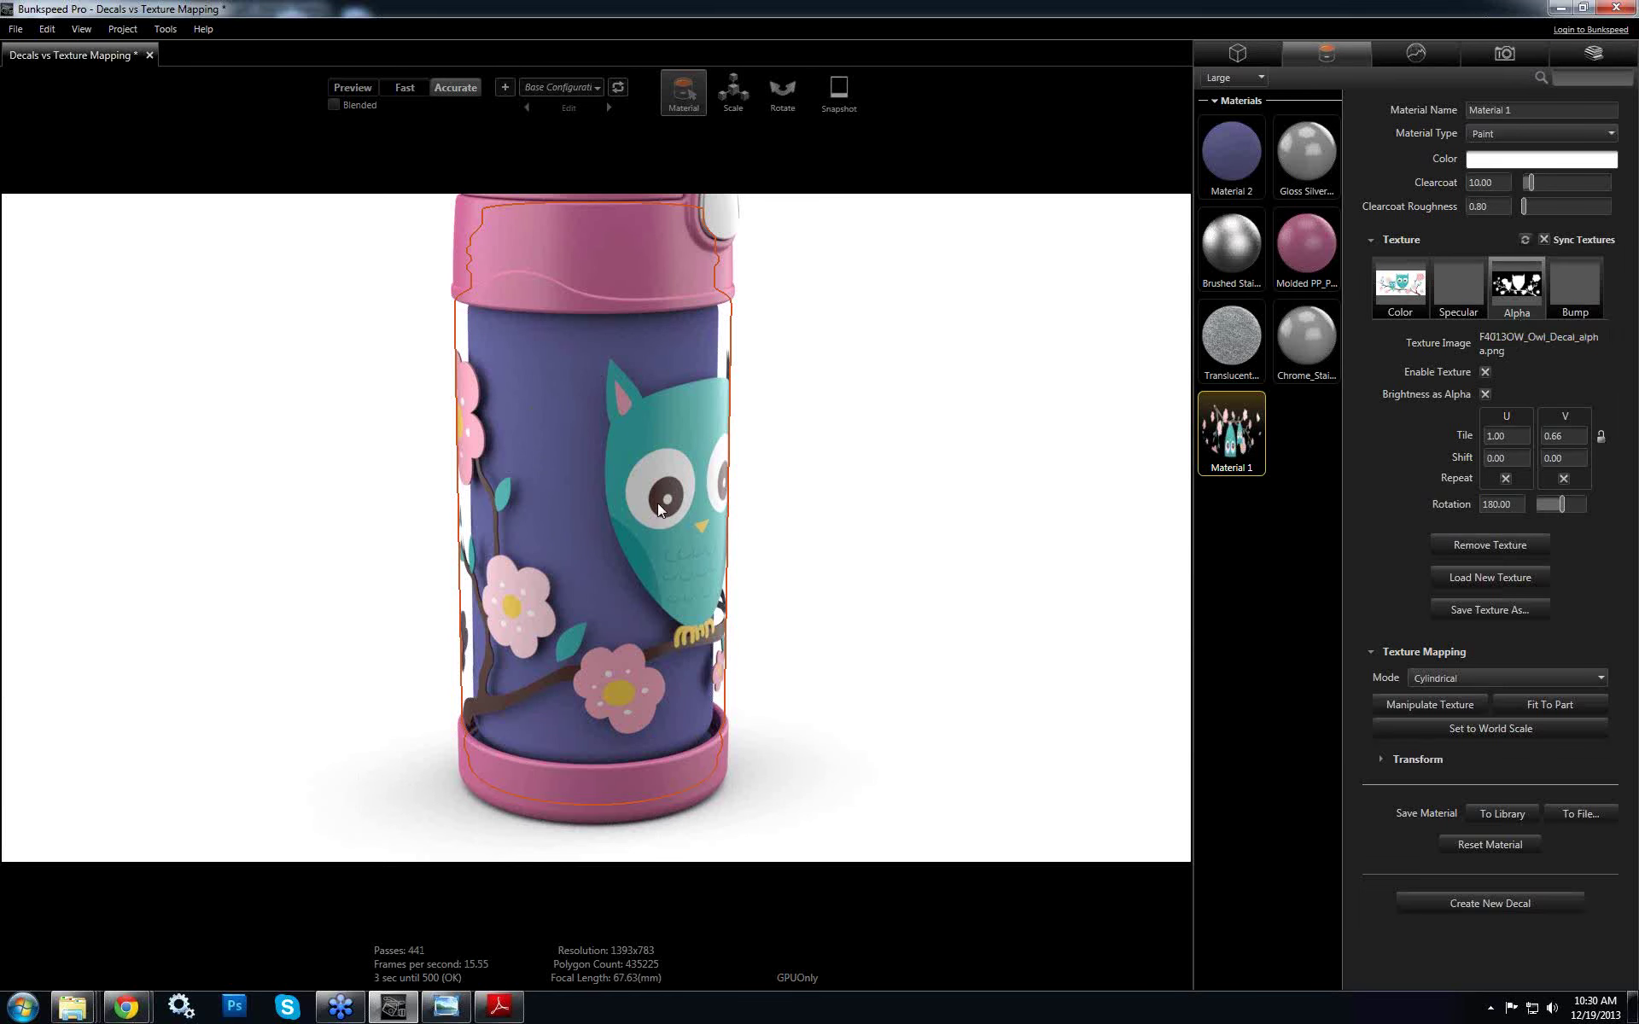
drag(541, 524, 596, 523)
scroll(606, 521, down, 3)
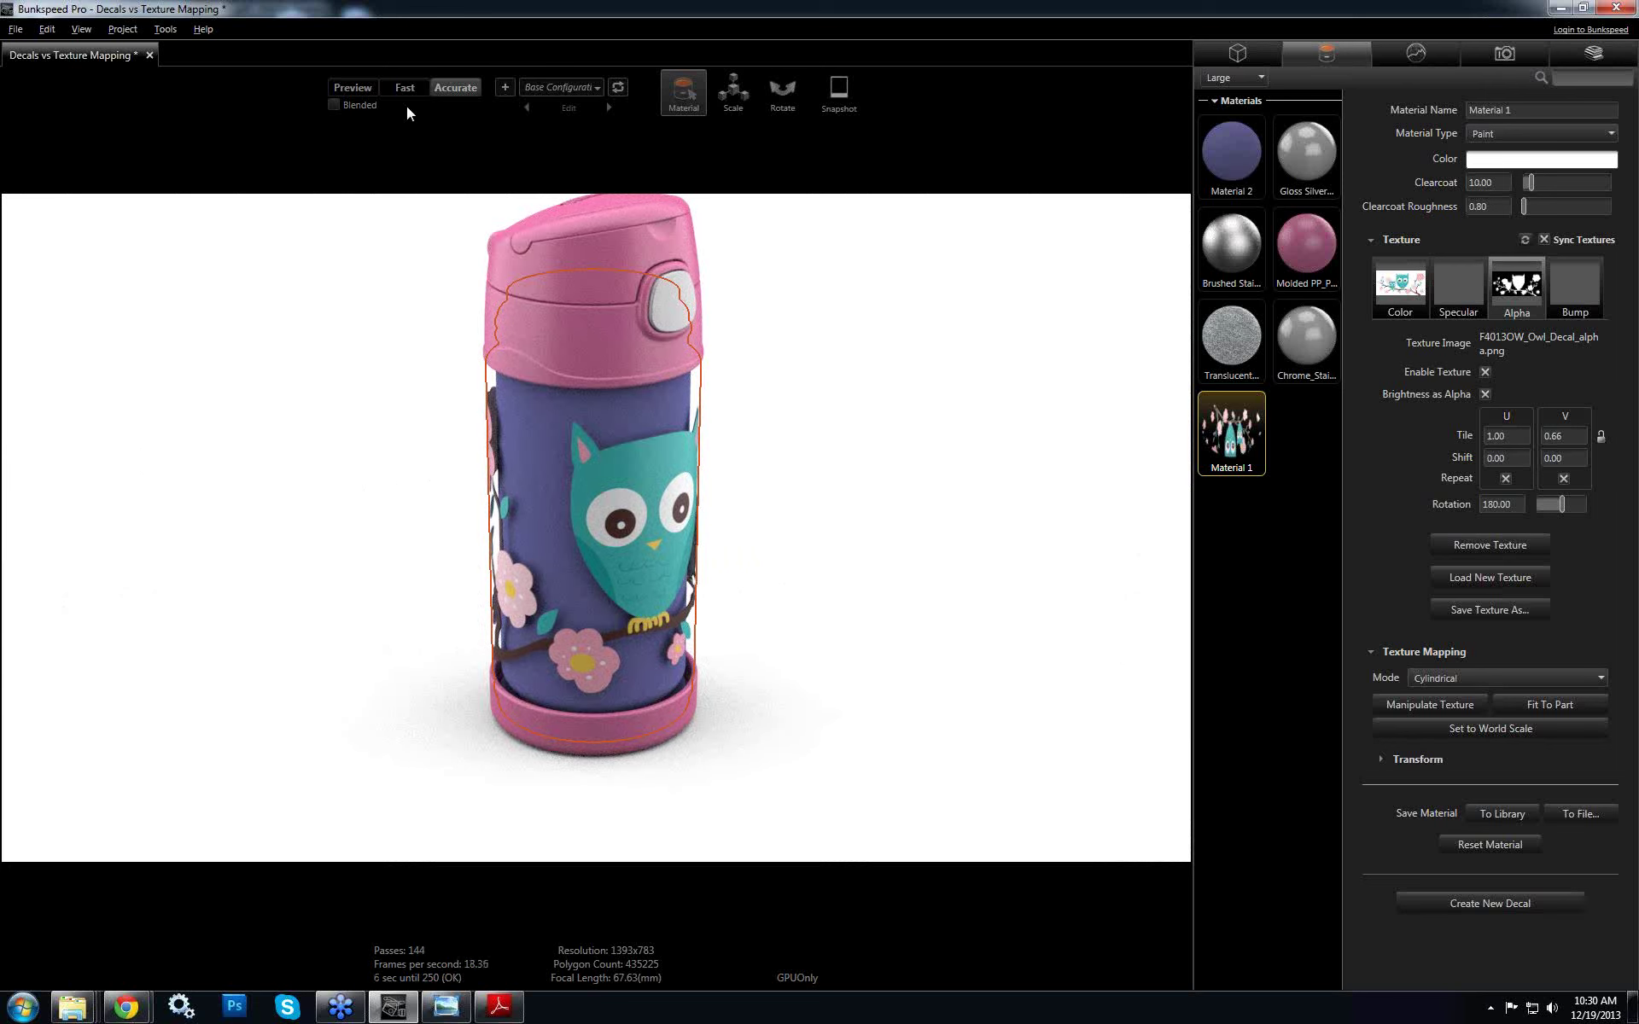
Switch to Preview, try Brushed Stainless on the body, then reapply Material 1
click(352, 87)
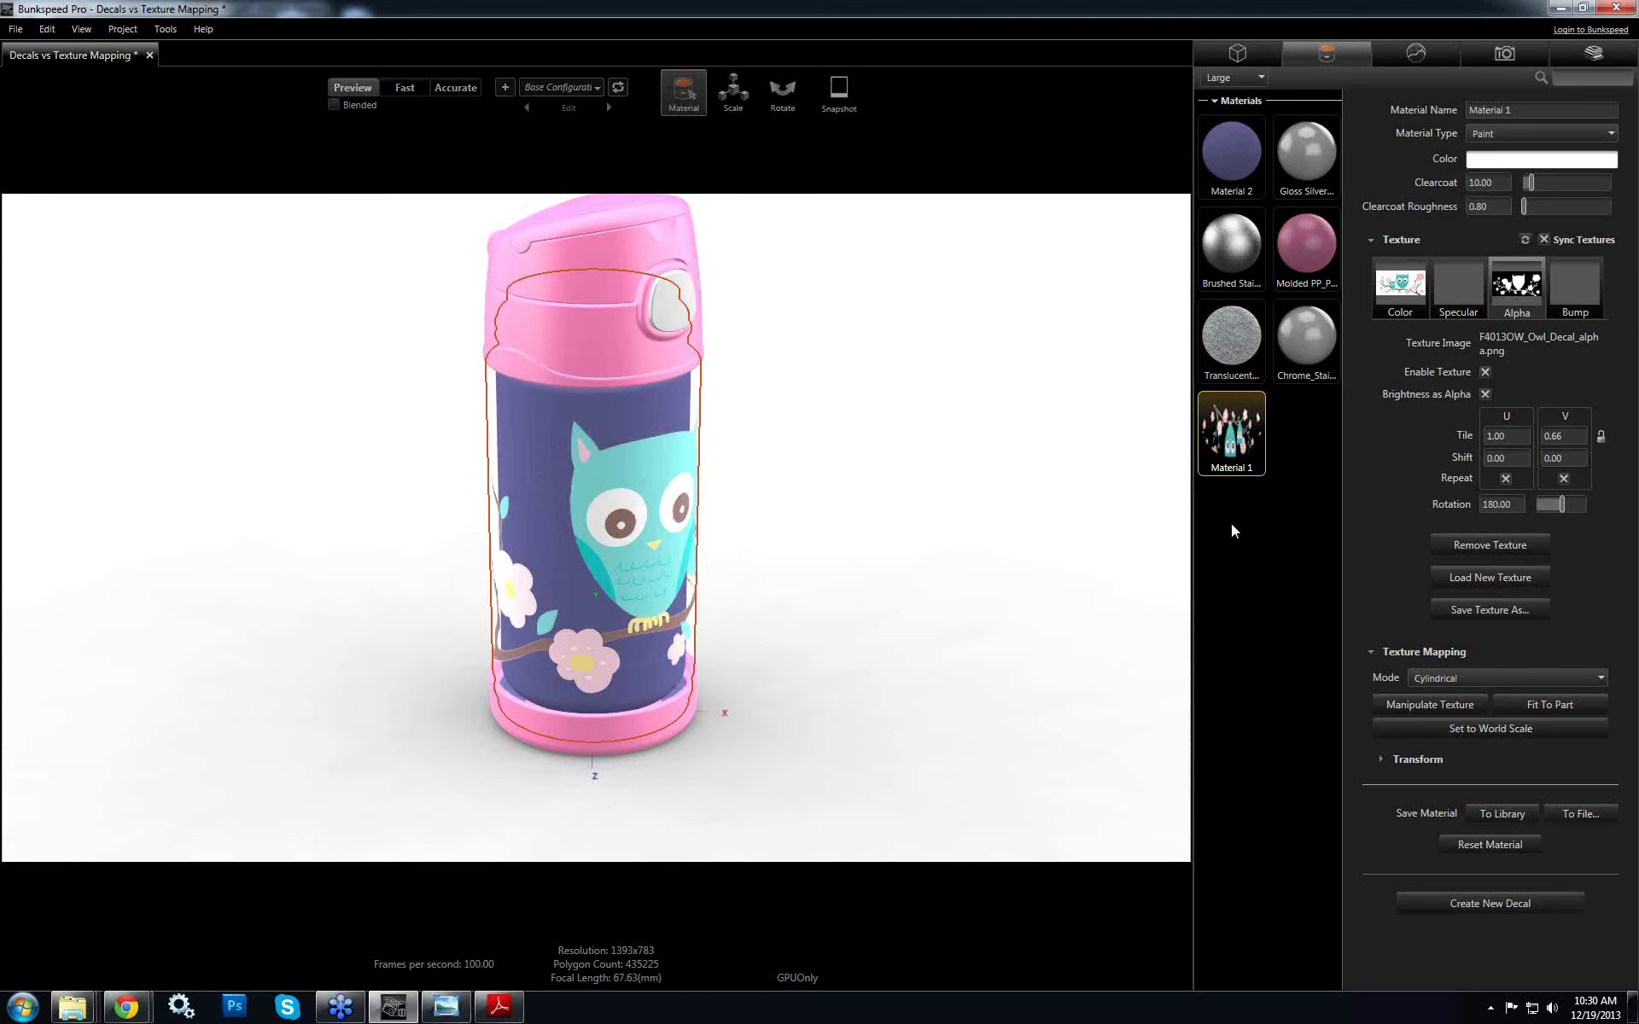
click(1231, 524)
click(1237, 244)
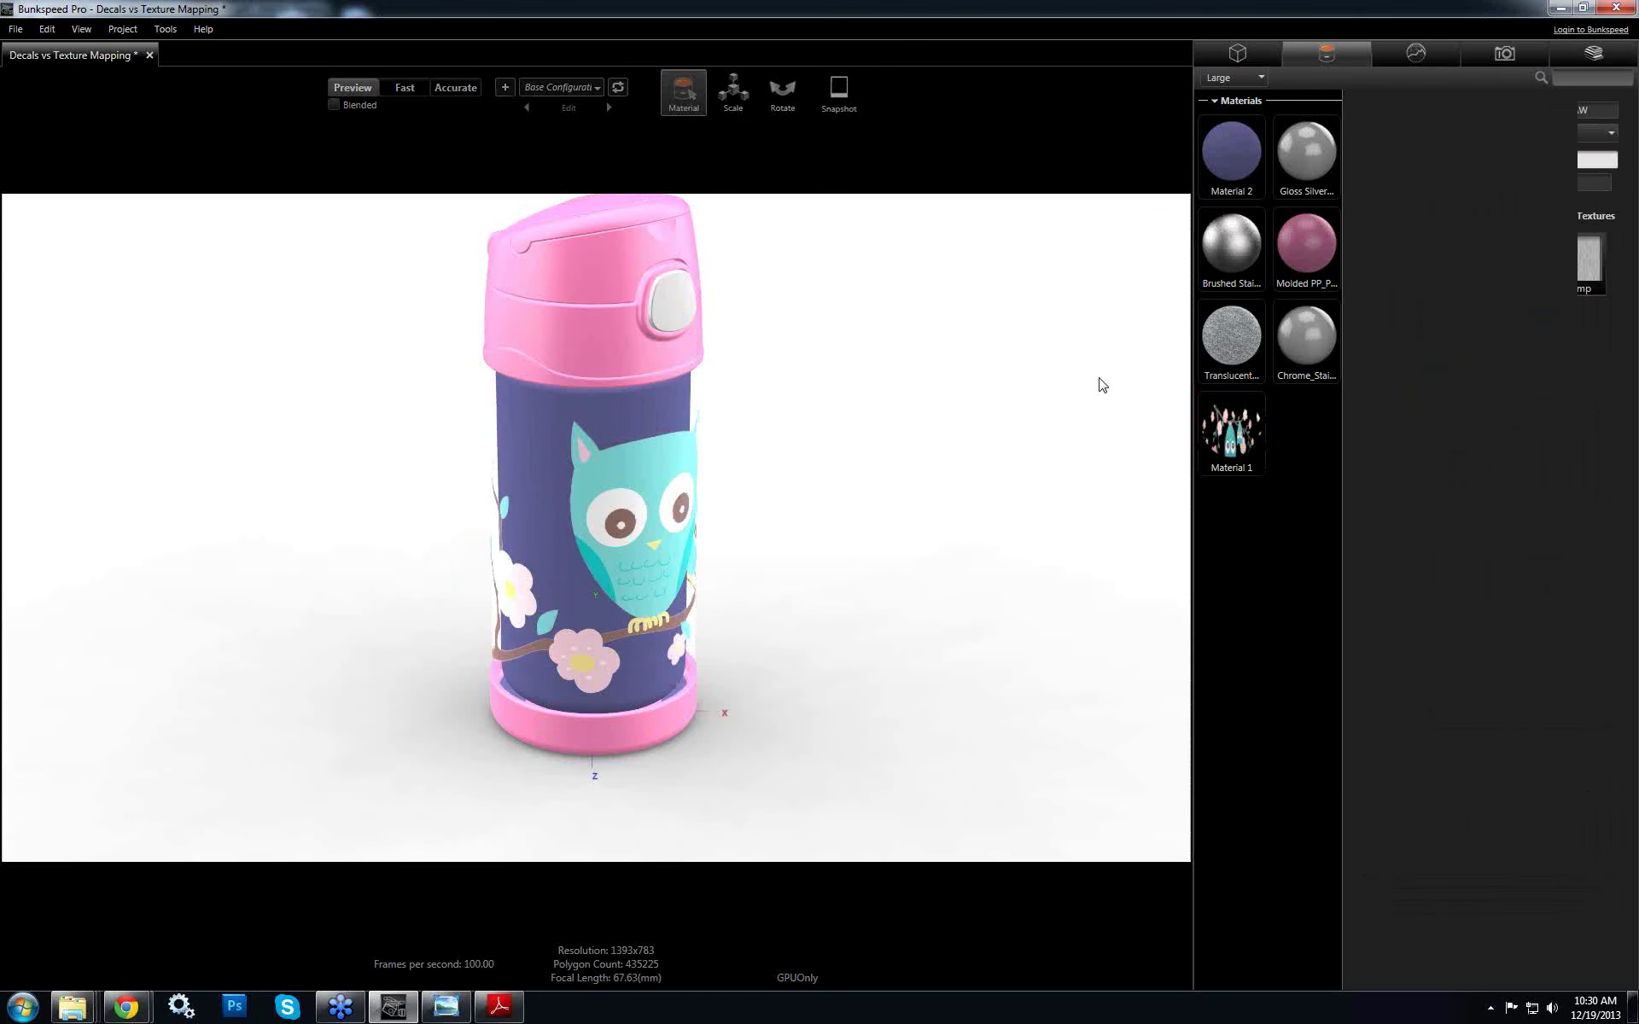
click(628, 562)
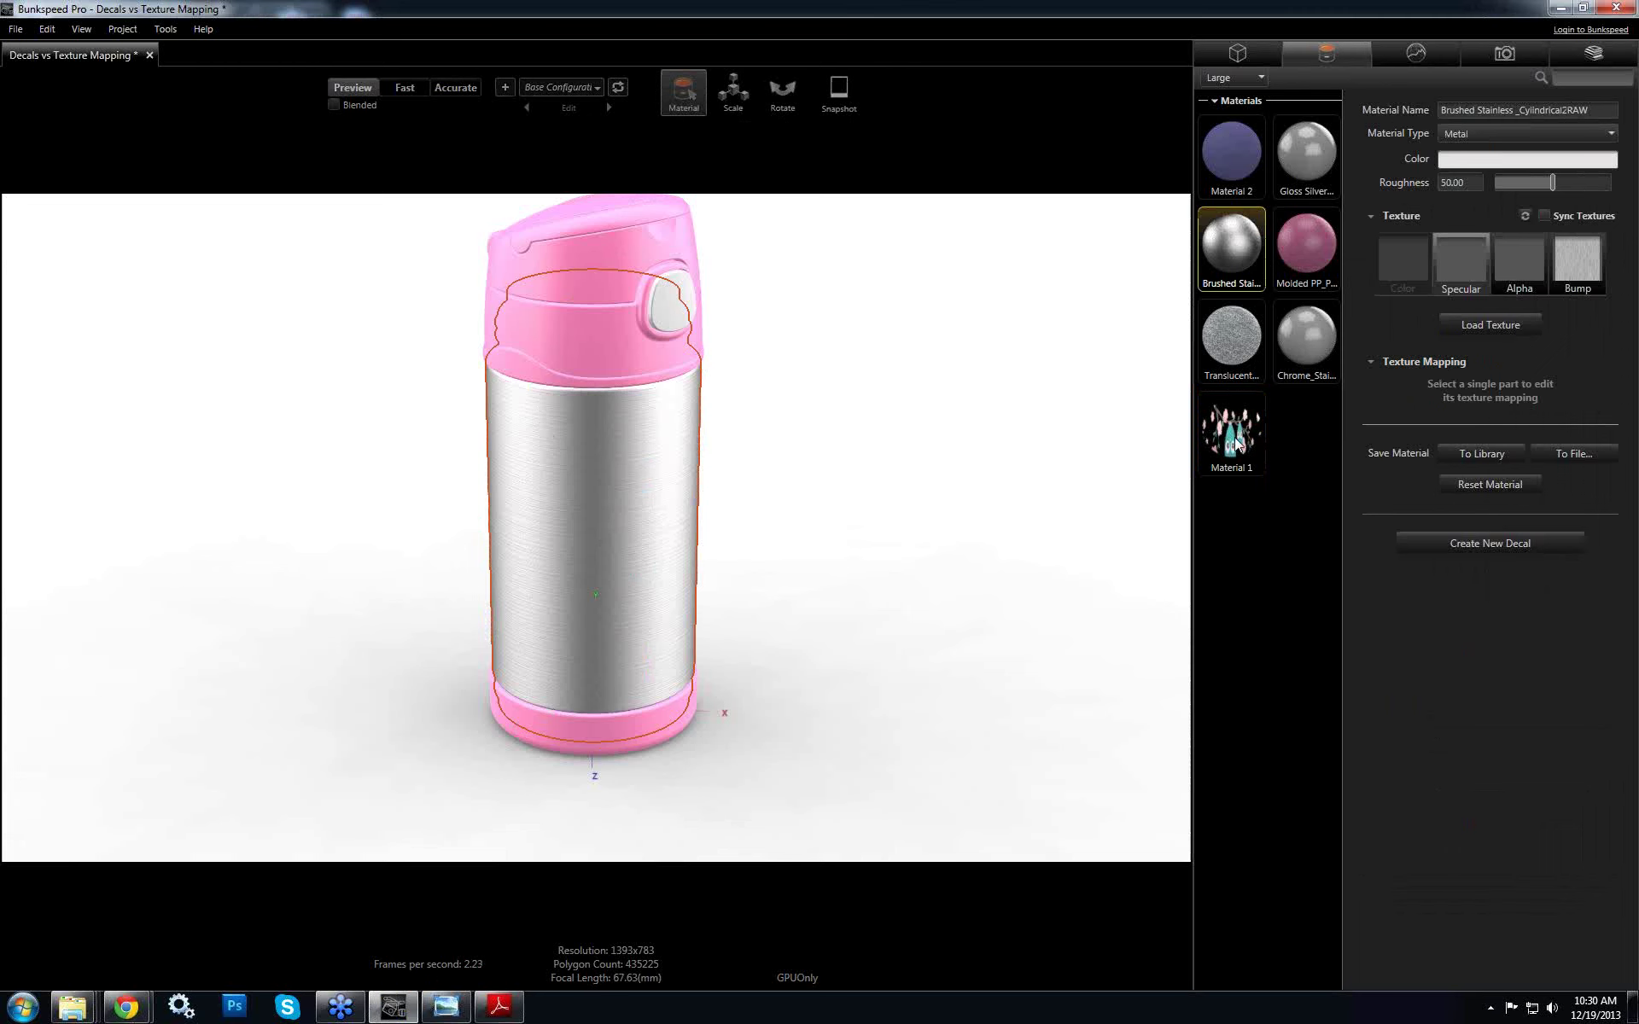
click(1224, 237)
drag(1230, 434, 674, 538)
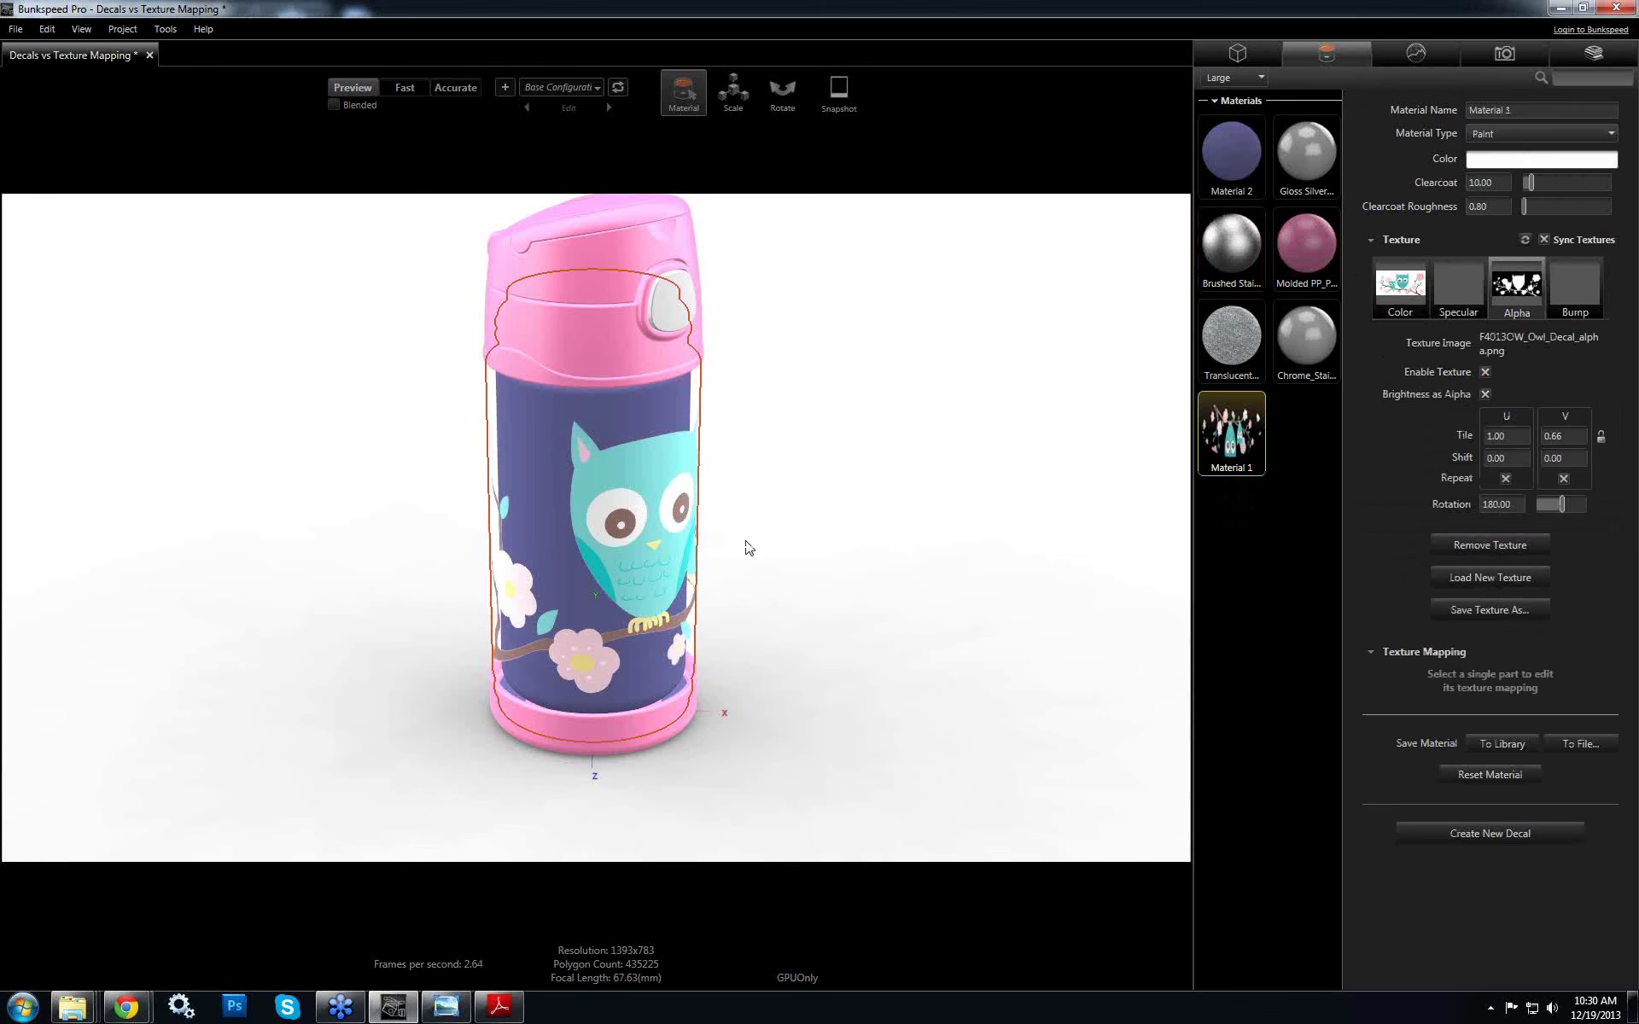
Create a new library material, Material 3, and set its type to Multi-Layer
click(1235, 550)
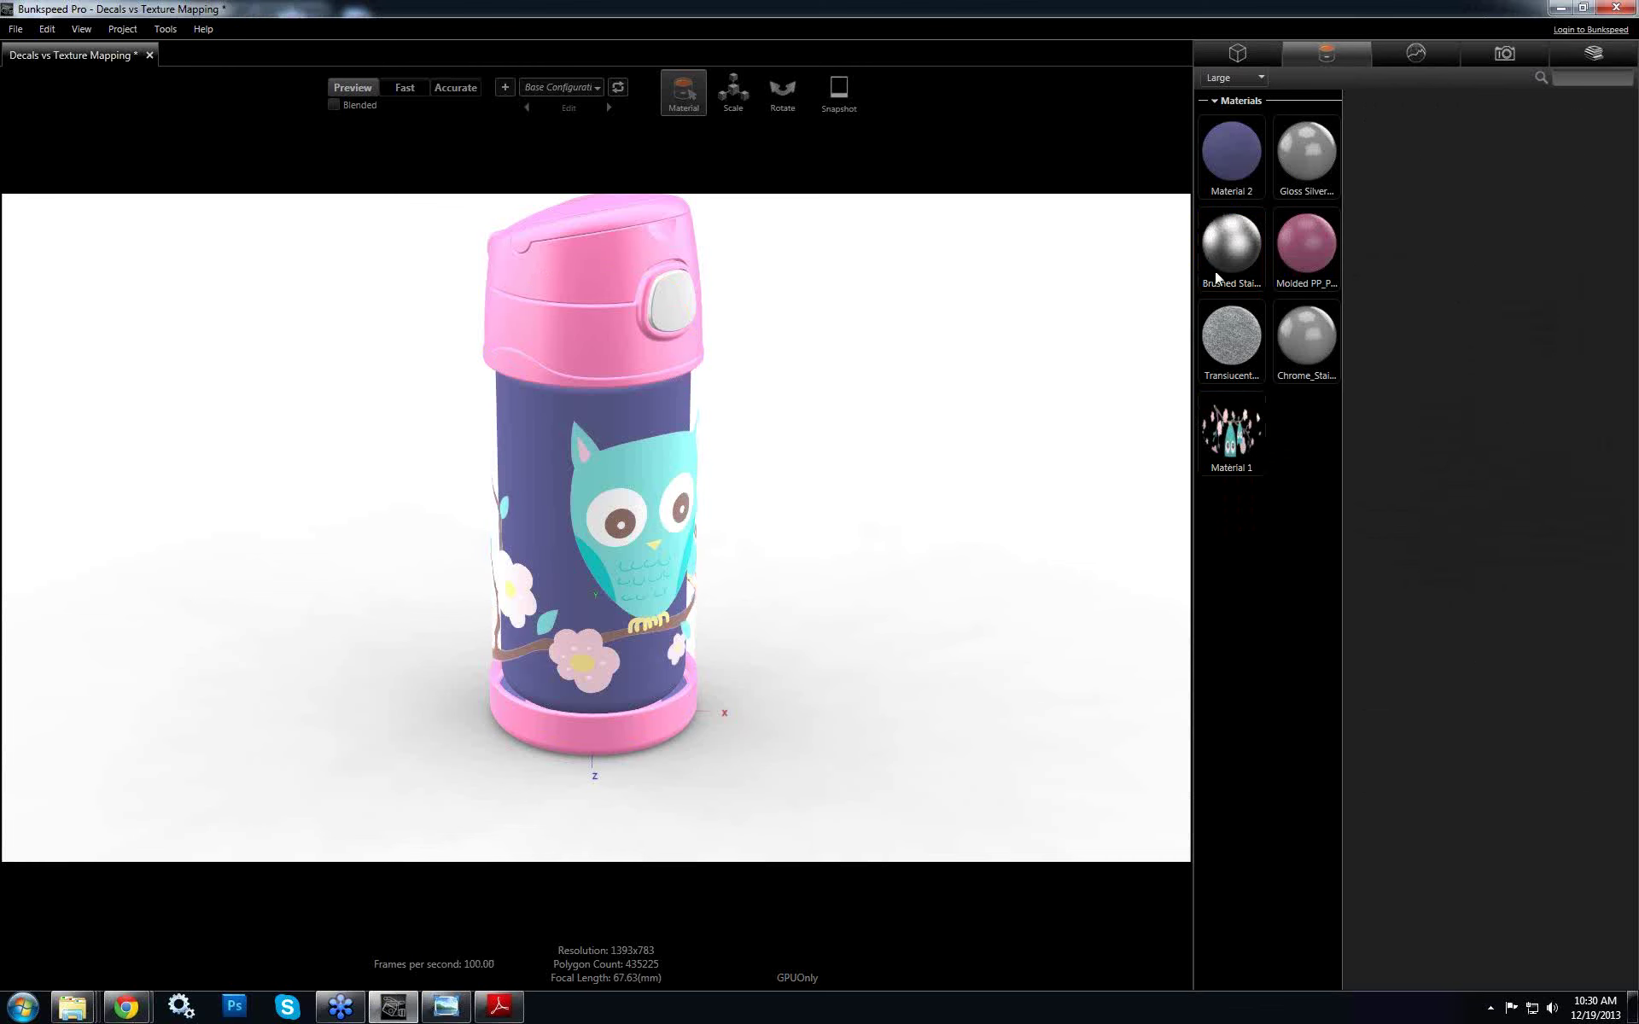
right_click(1268, 581)
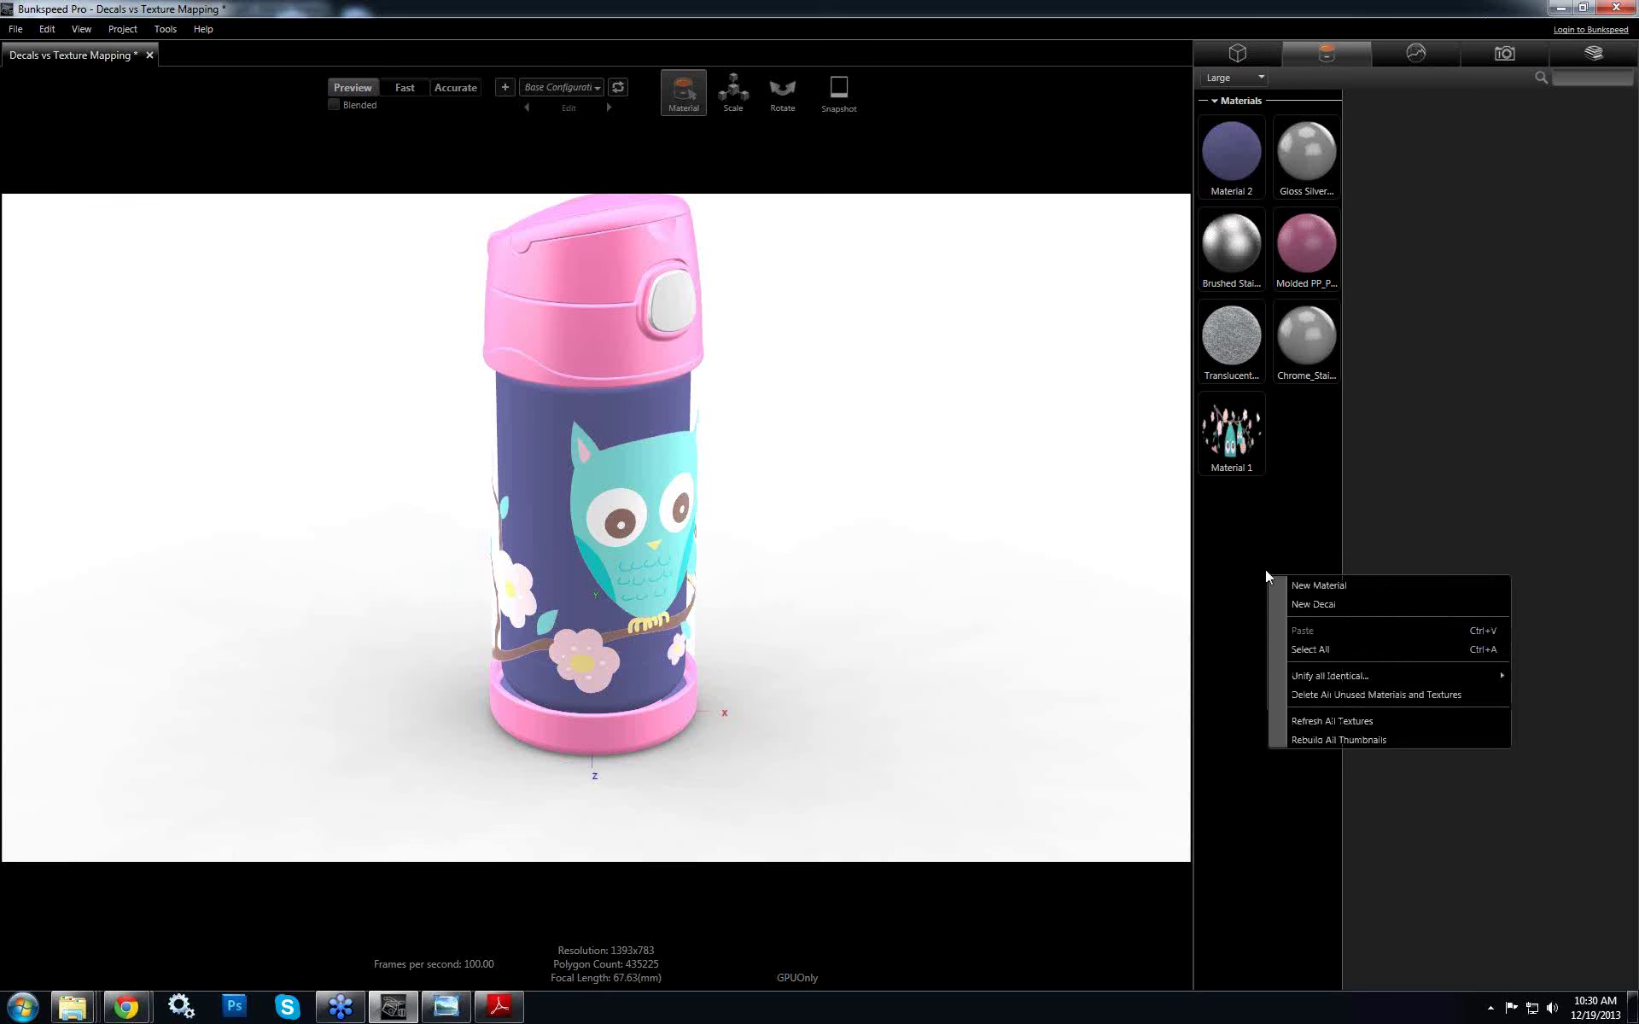
click(1340, 586)
click(1477, 132)
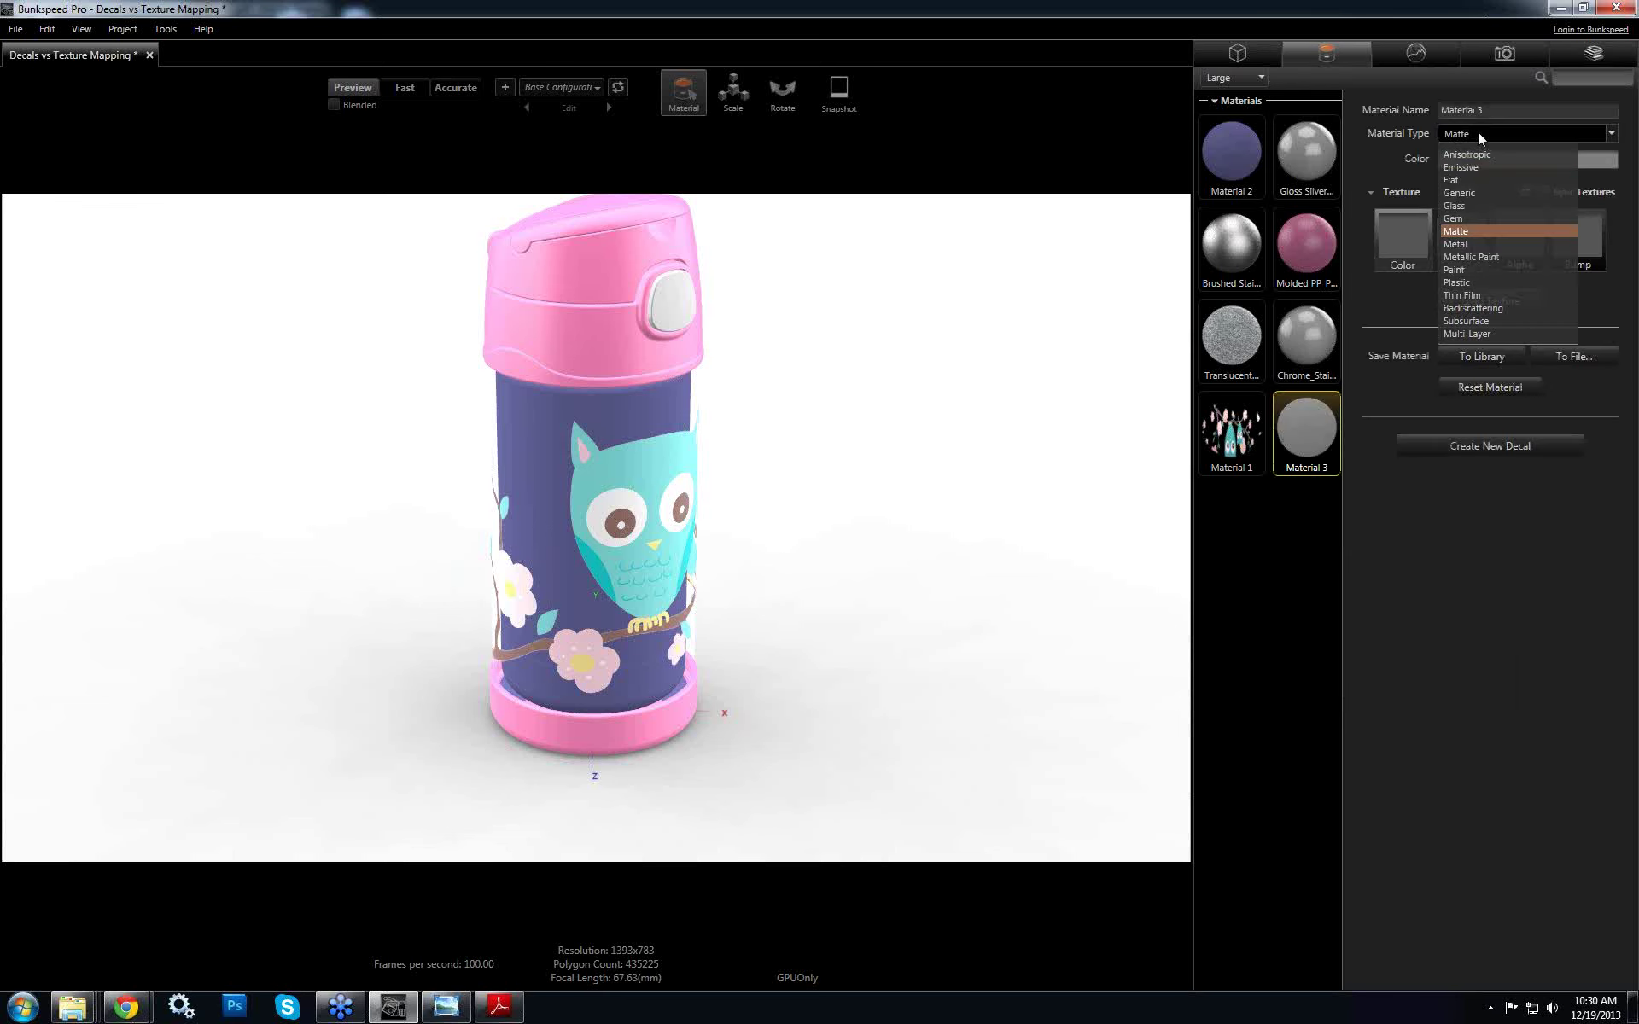
click(1473, 333)
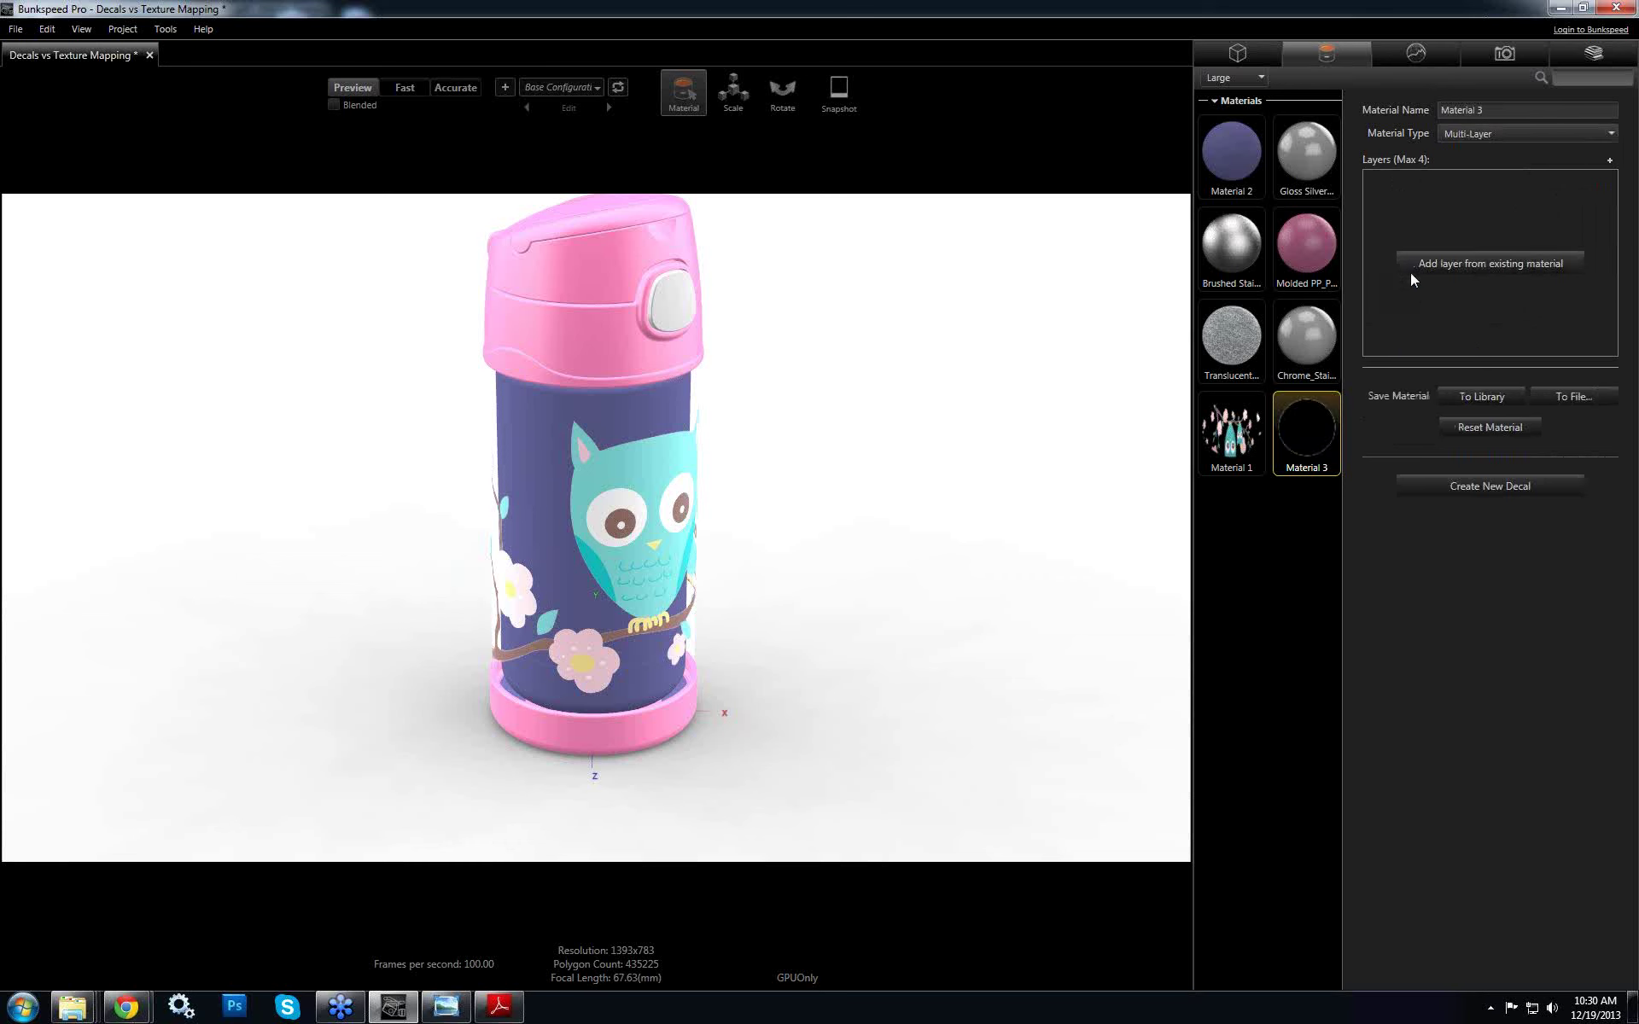
Add Brushed Stainless _Cylindrical2RAW as the first layer of Material 3
click(1485, 264)
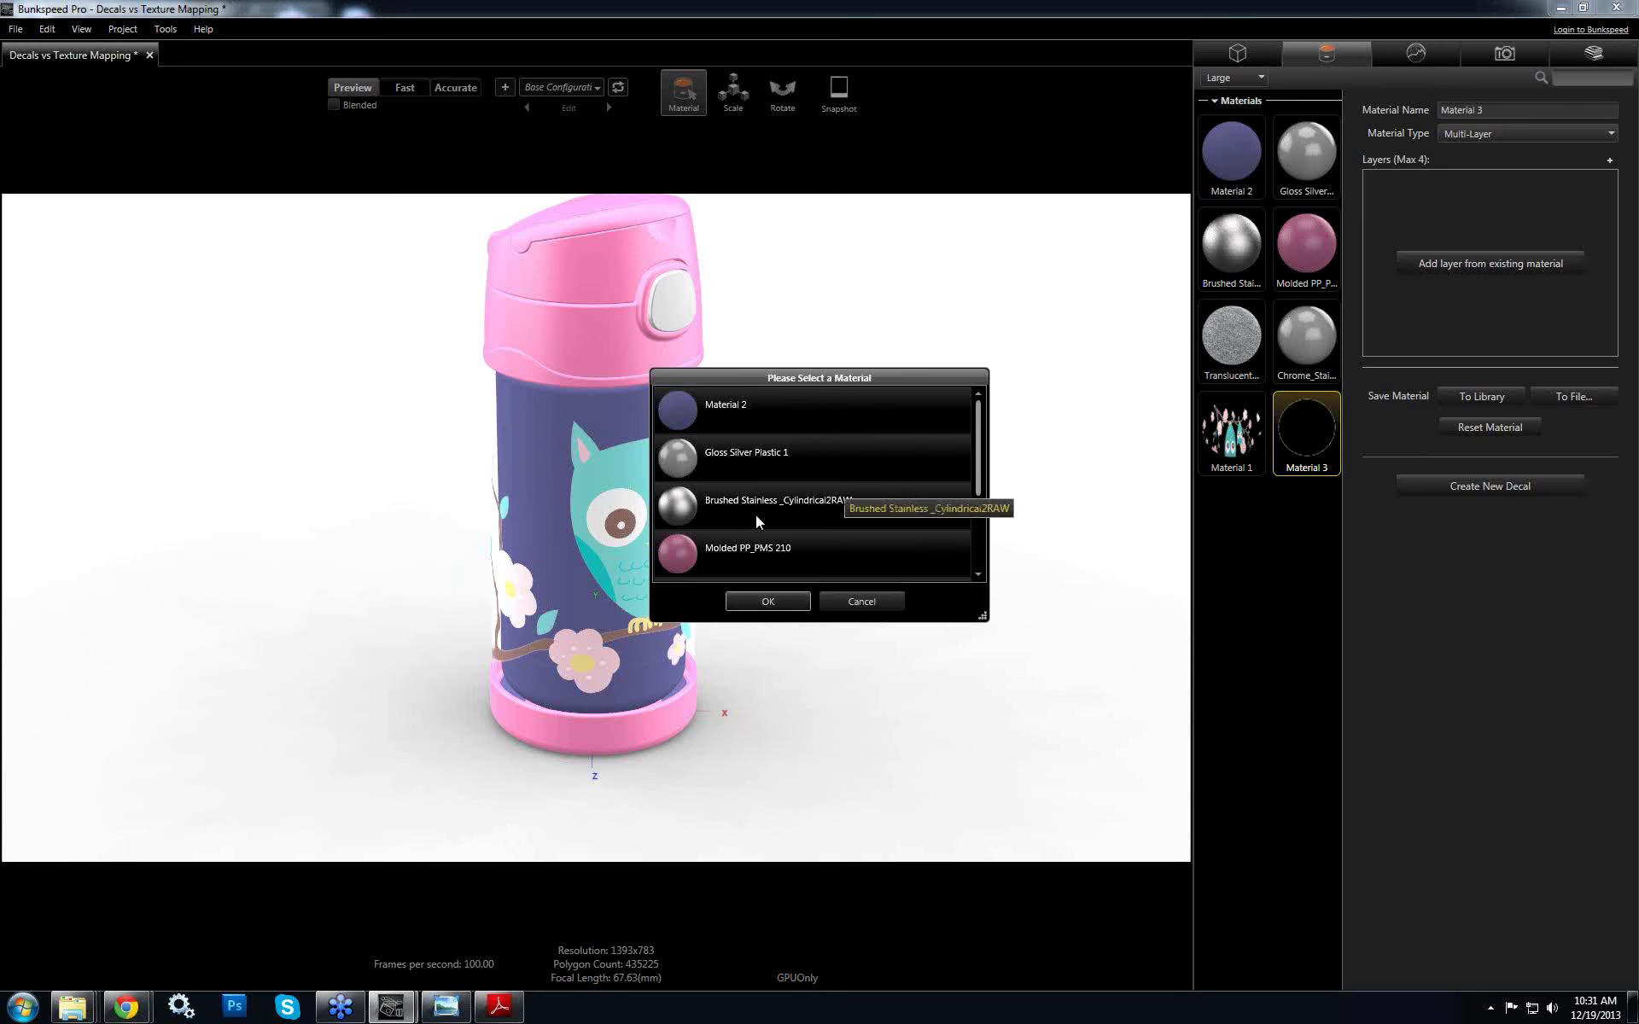
click(774, 502)
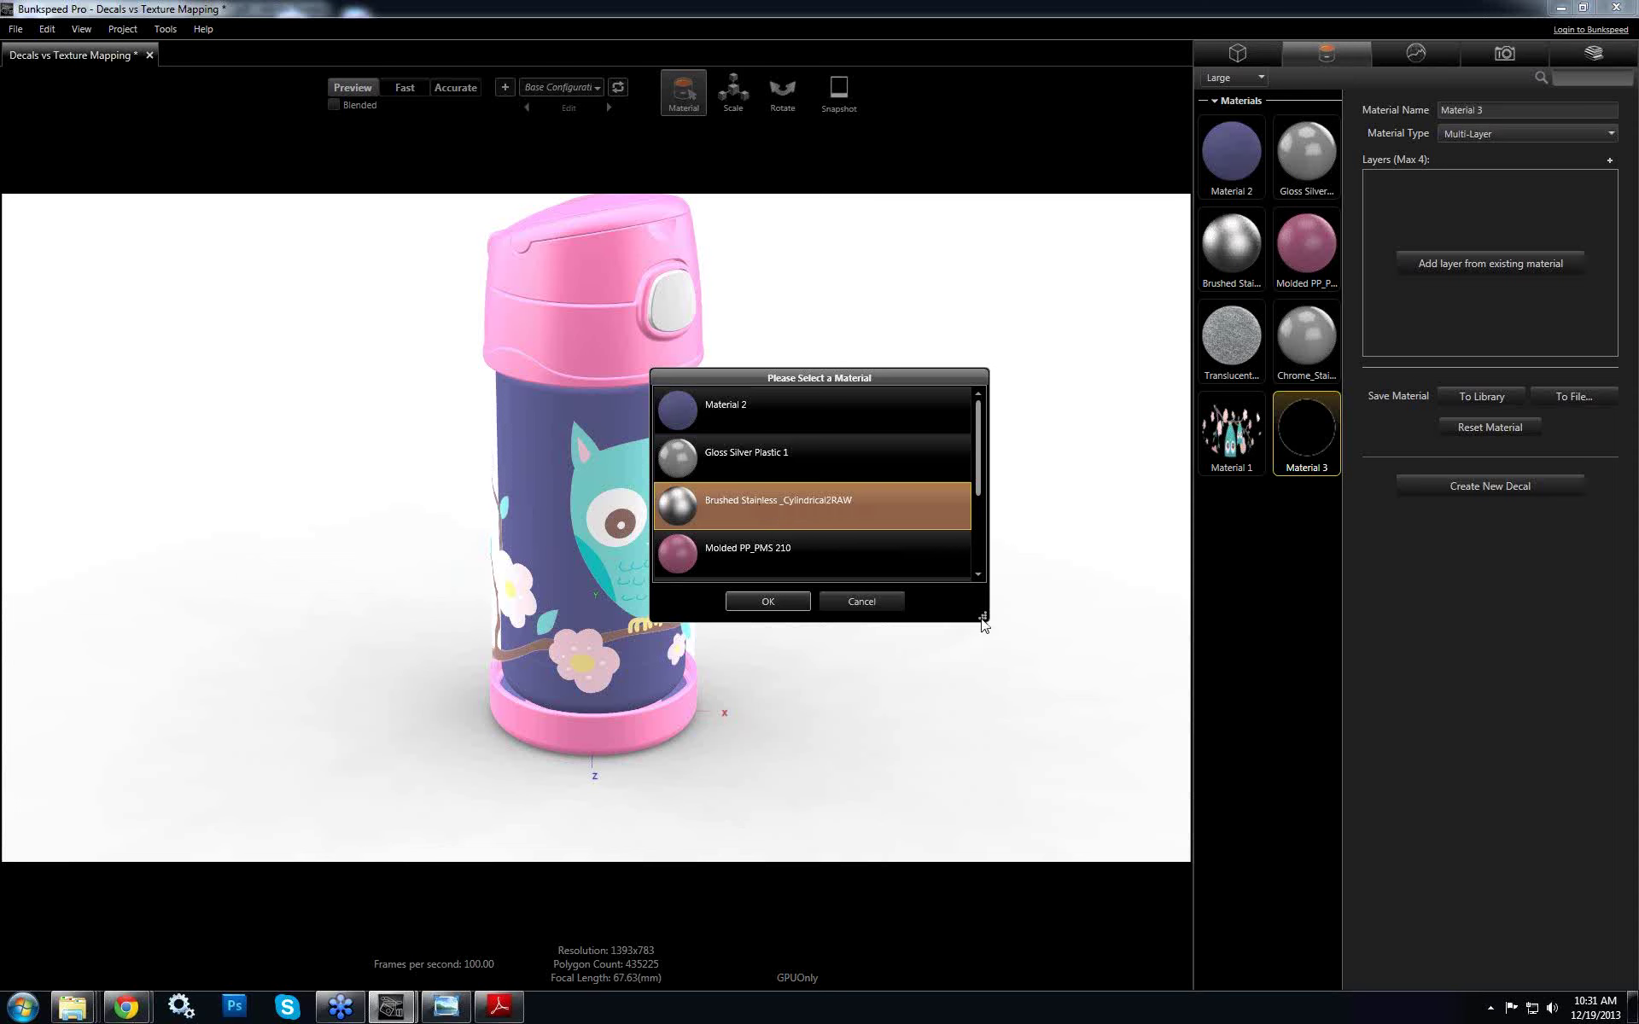
drag(982, 618, 931, 775)
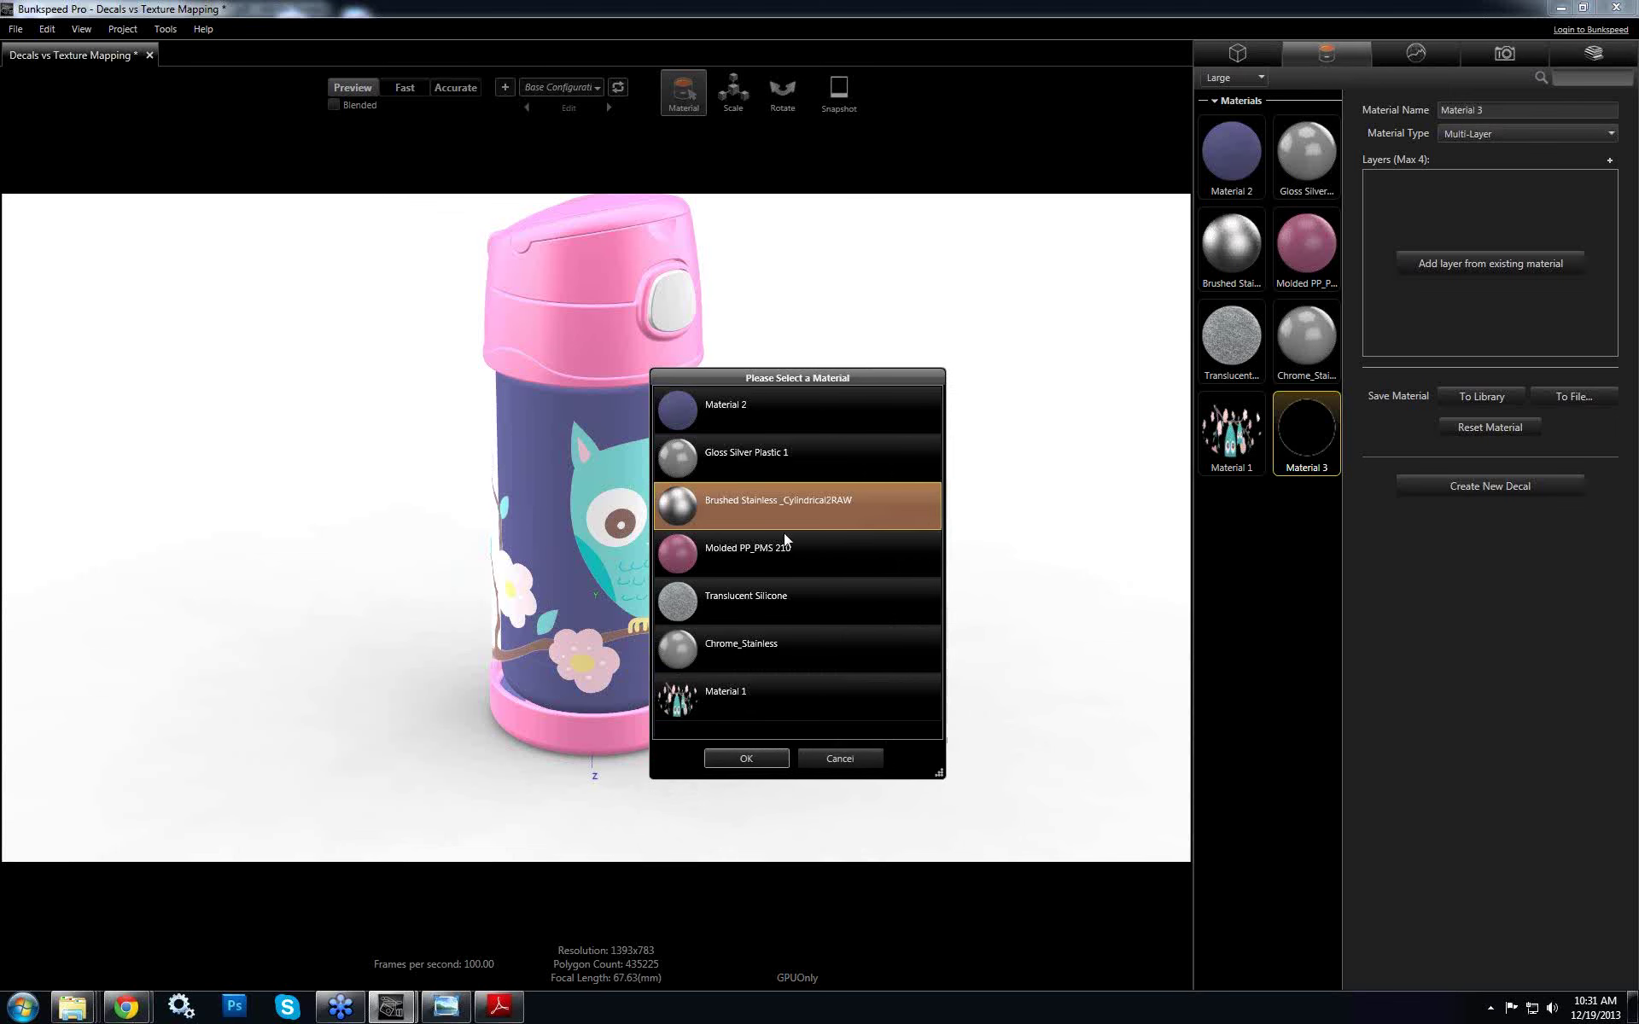
click(747, 757)
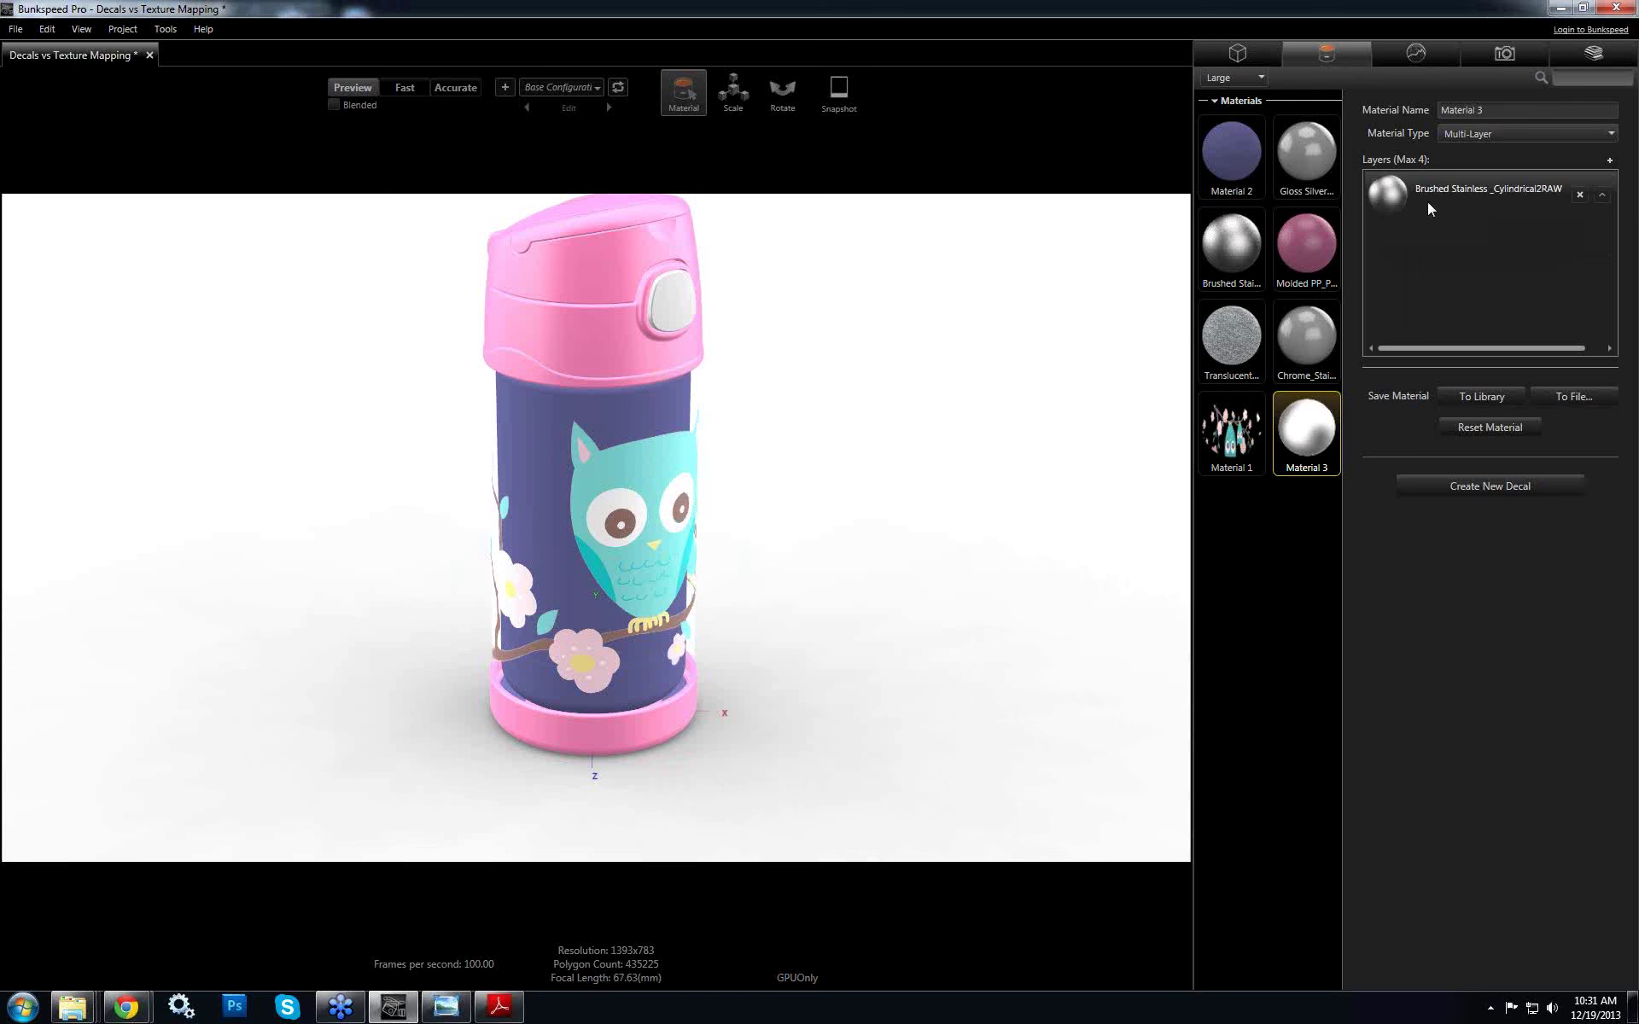
Add Material 1 with the owl artwork as a second layer
click(1607, 162)
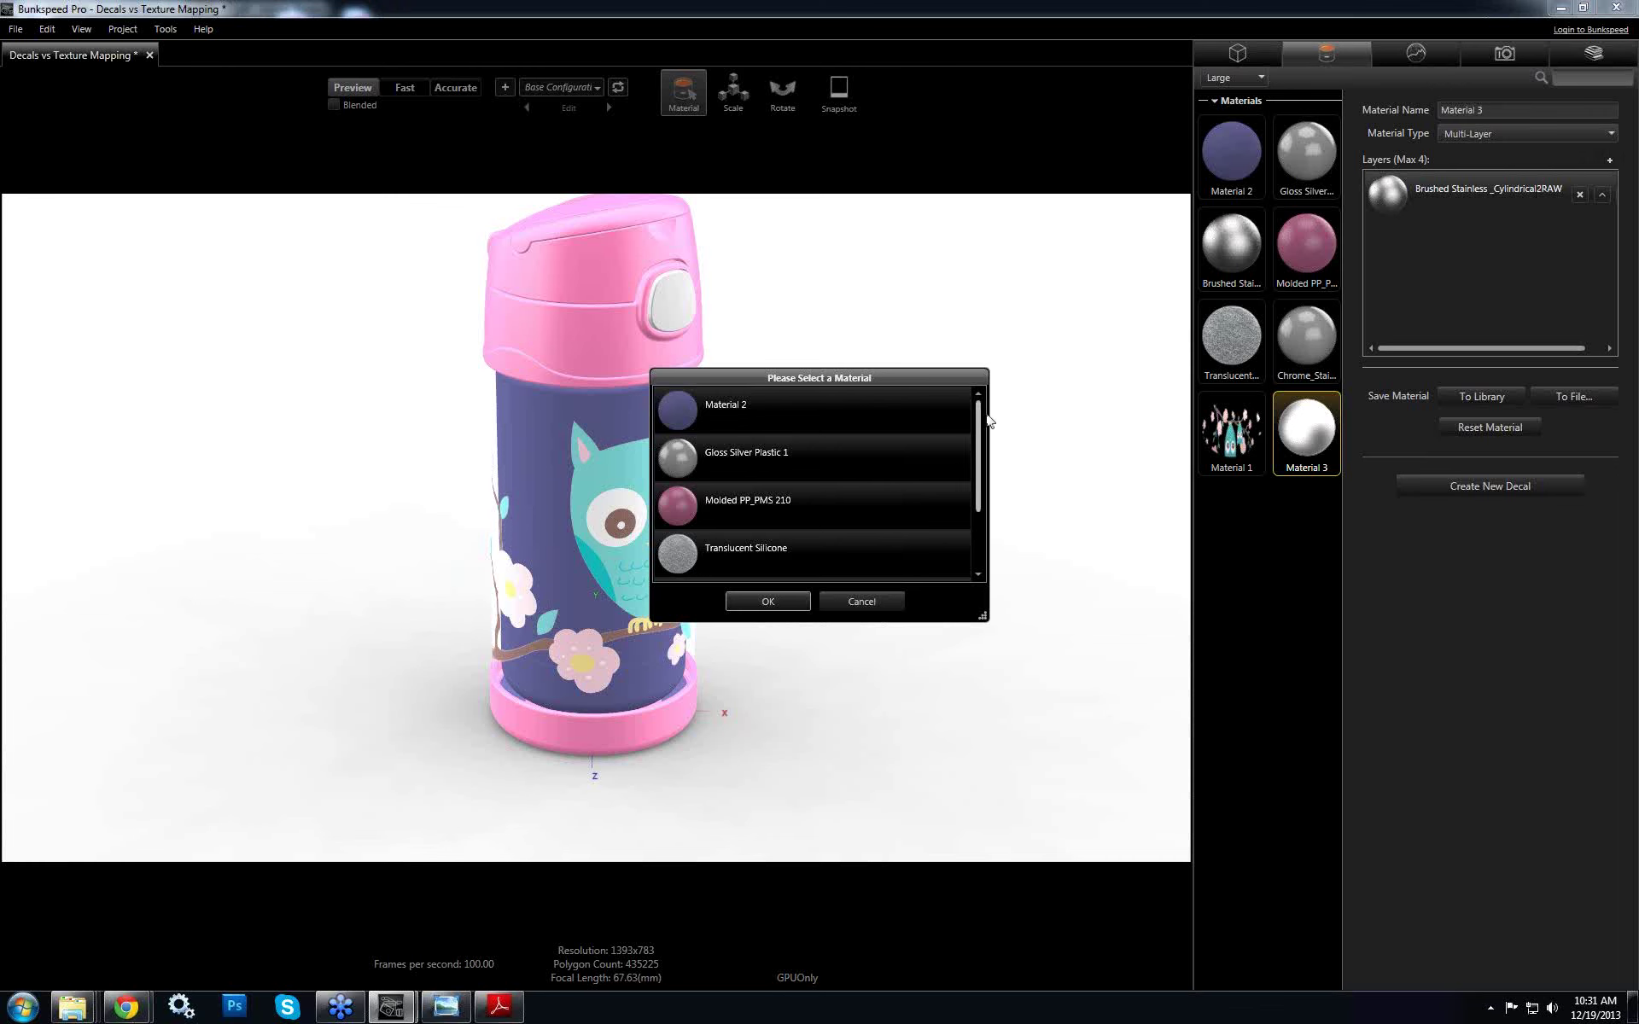
drag(976, 413, 976, 469)
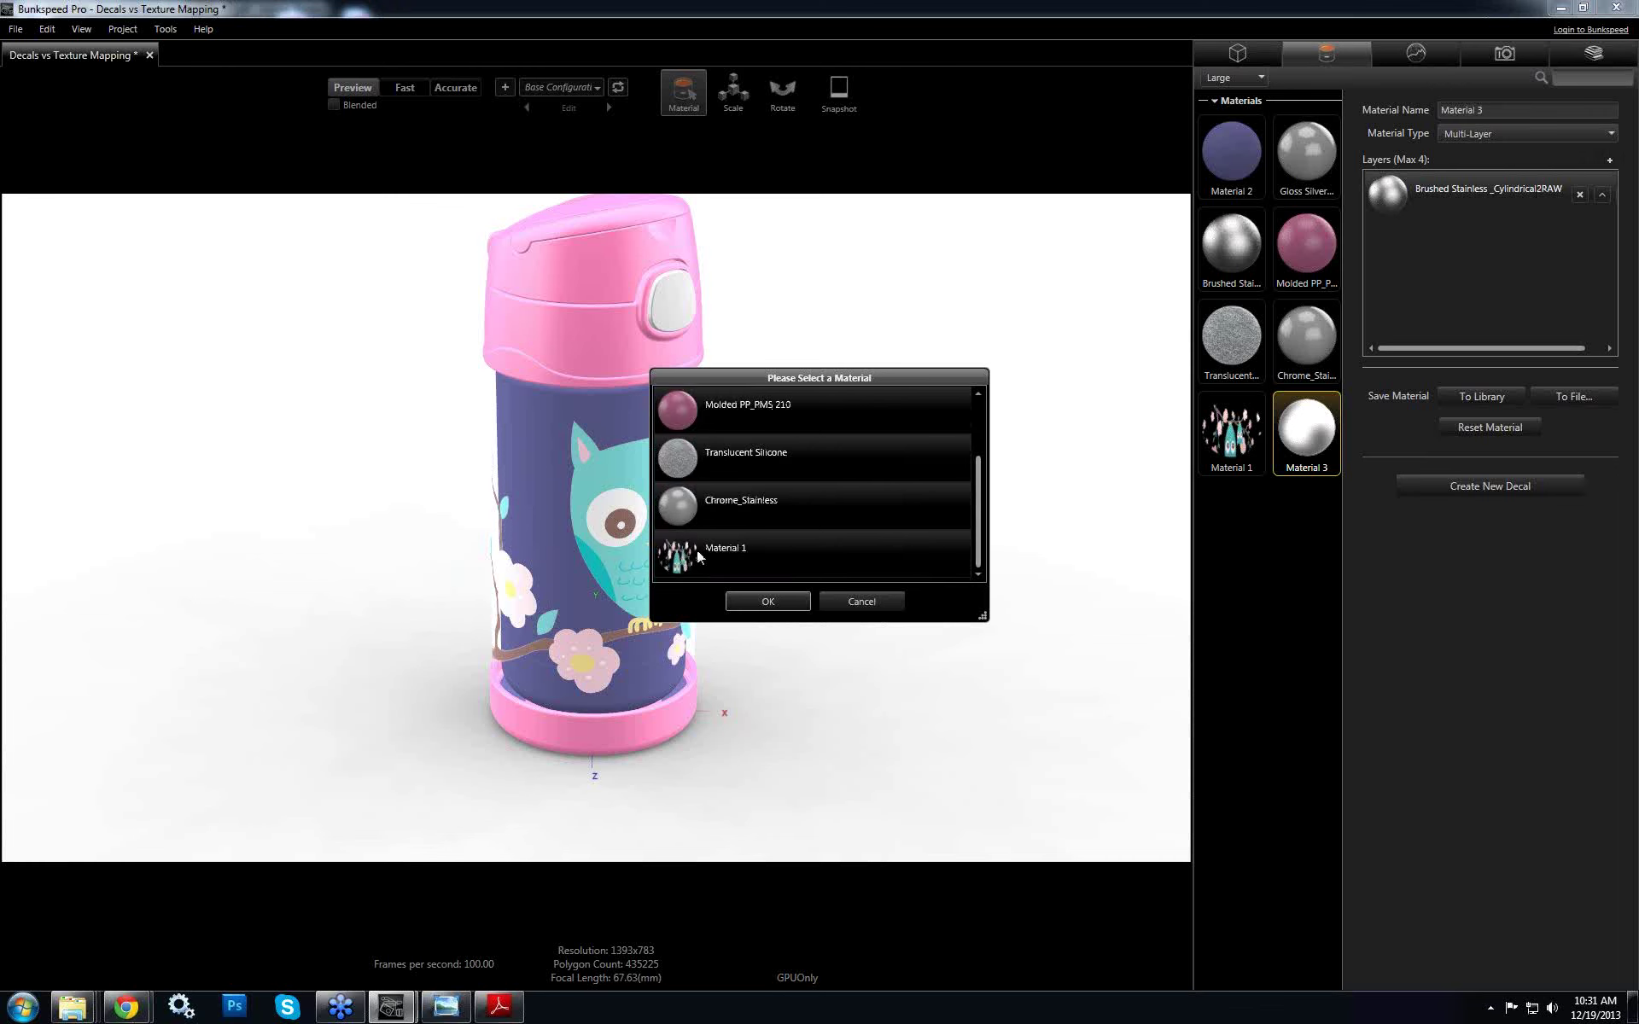
click(734, 555)
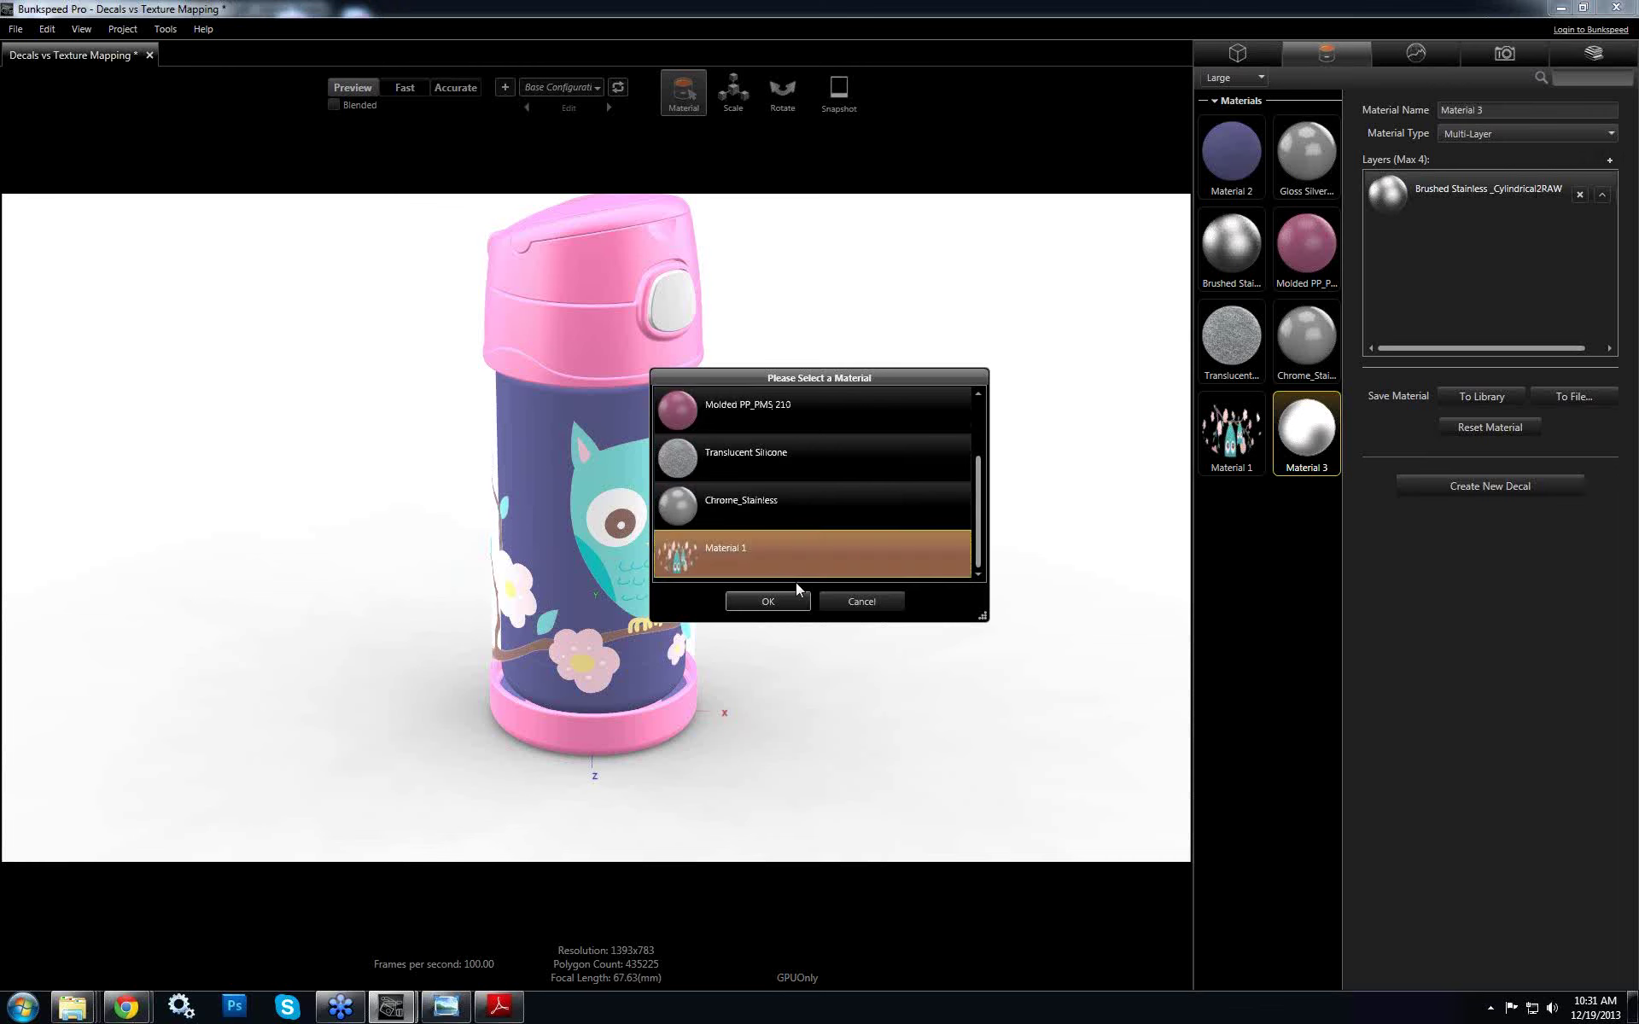
click(760, 601)
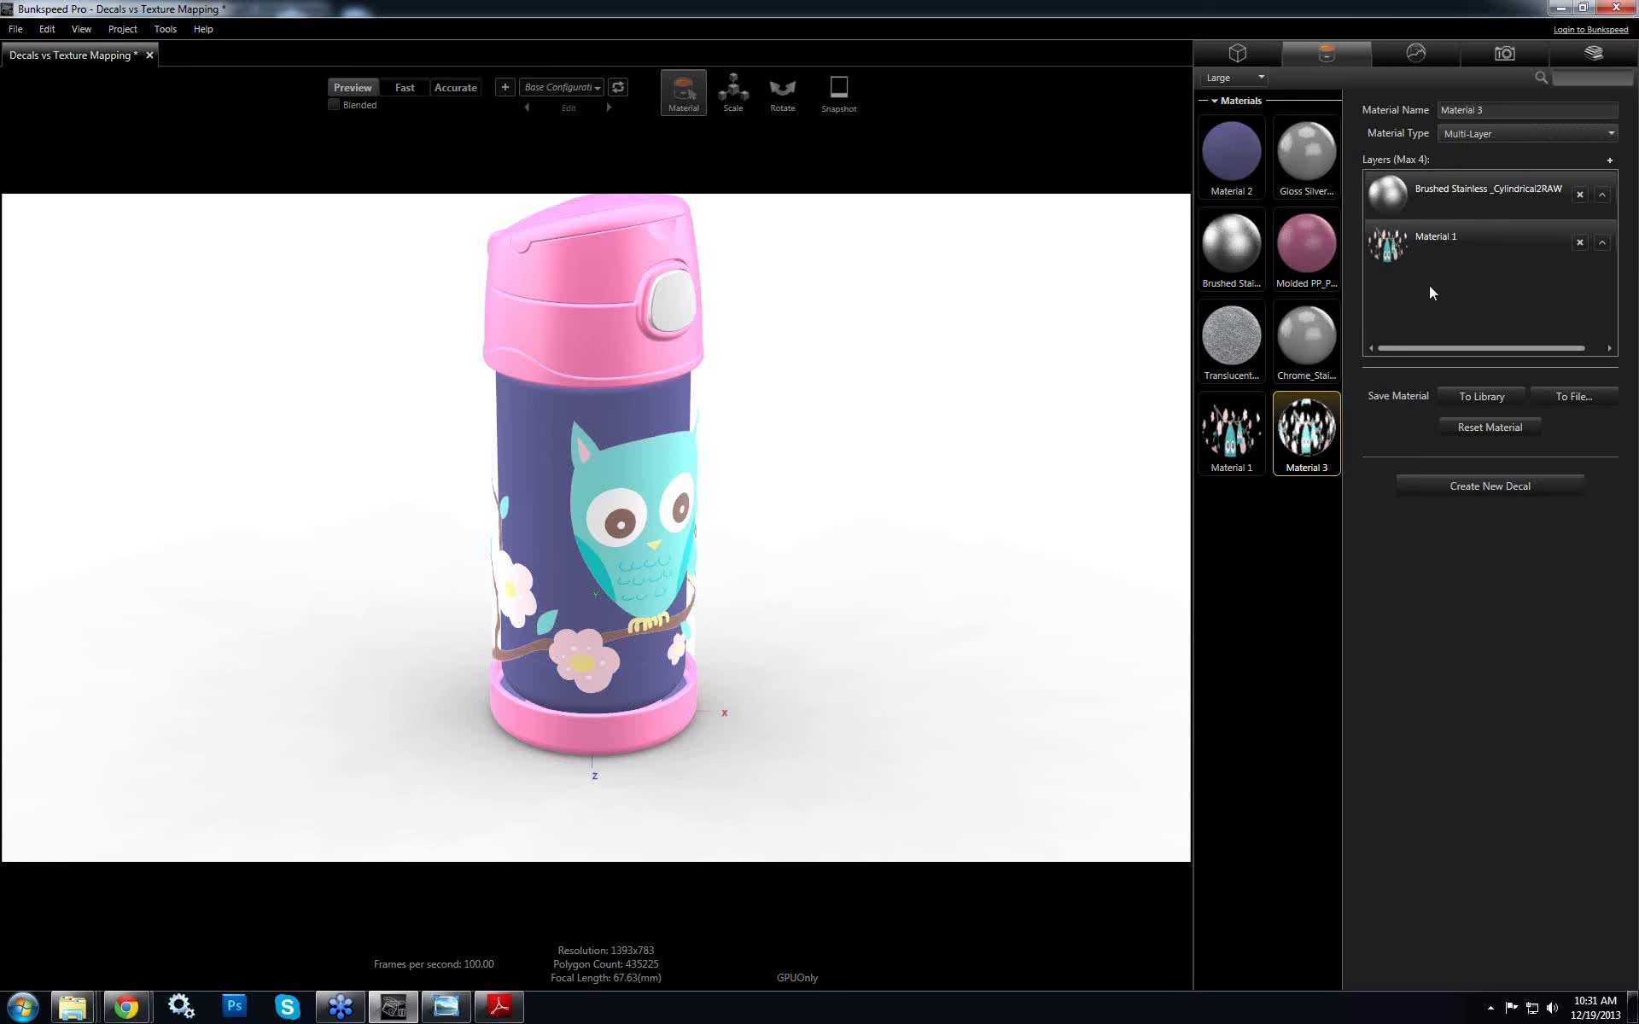
Rename Material 1 to 'owl graphic'
click(1233, 442)
key(ctrl+a)
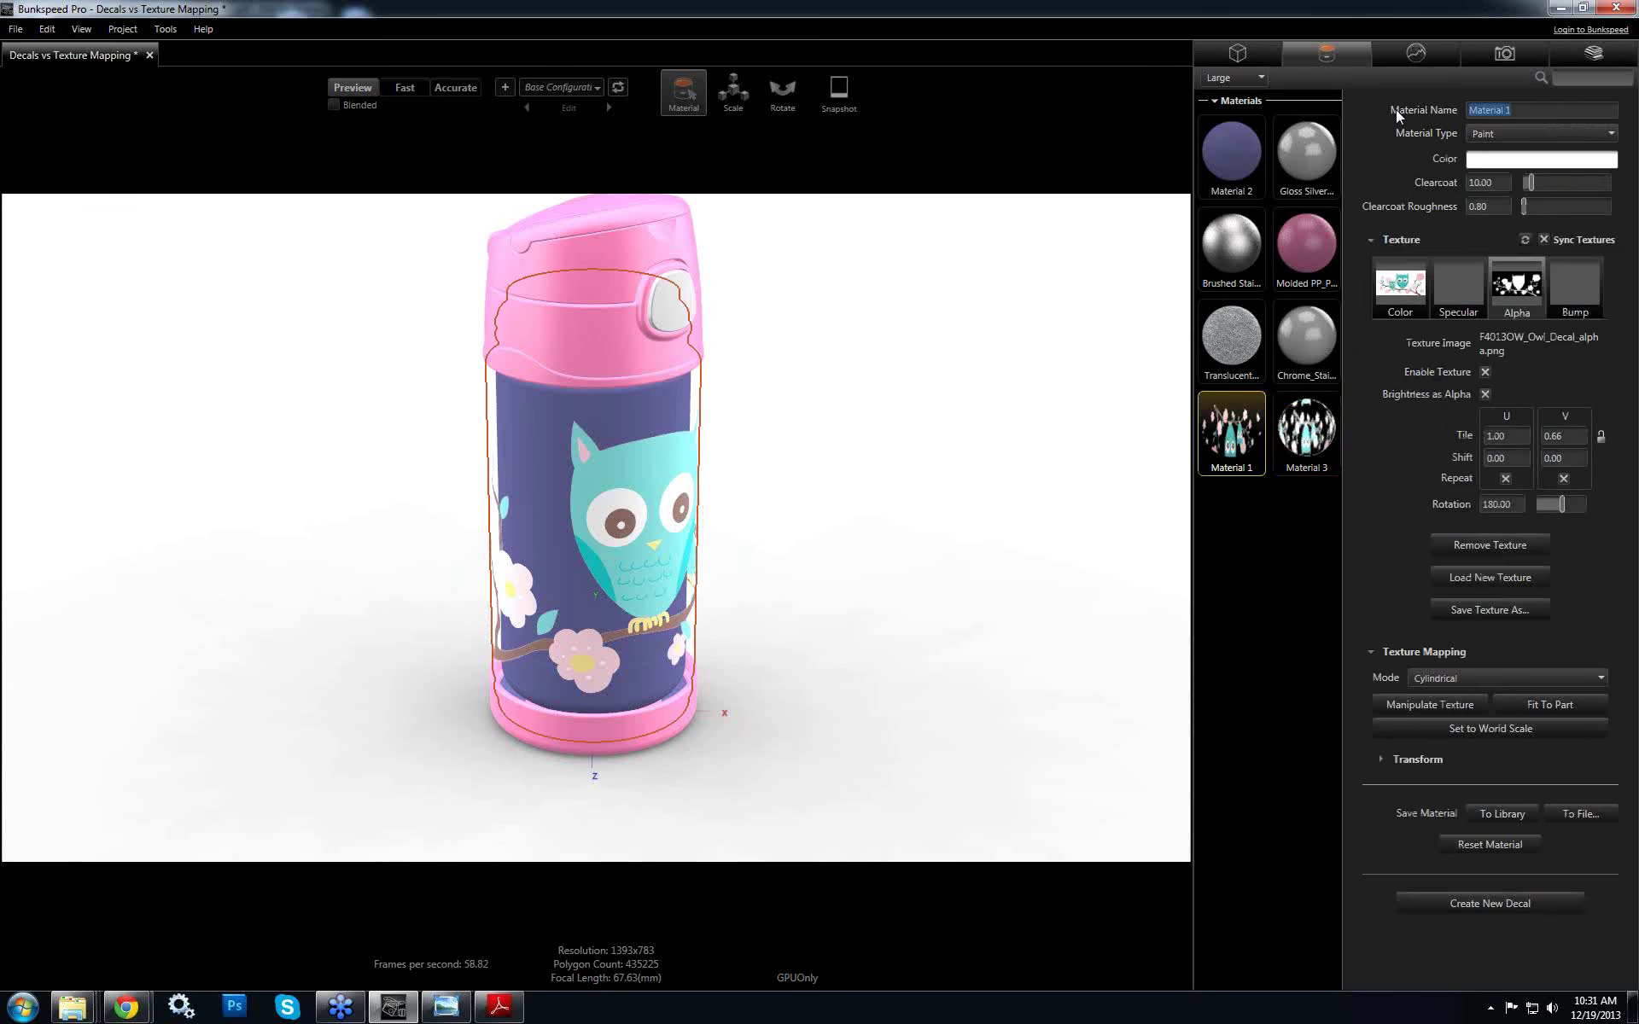
text(wl graphic)
key(Tab)
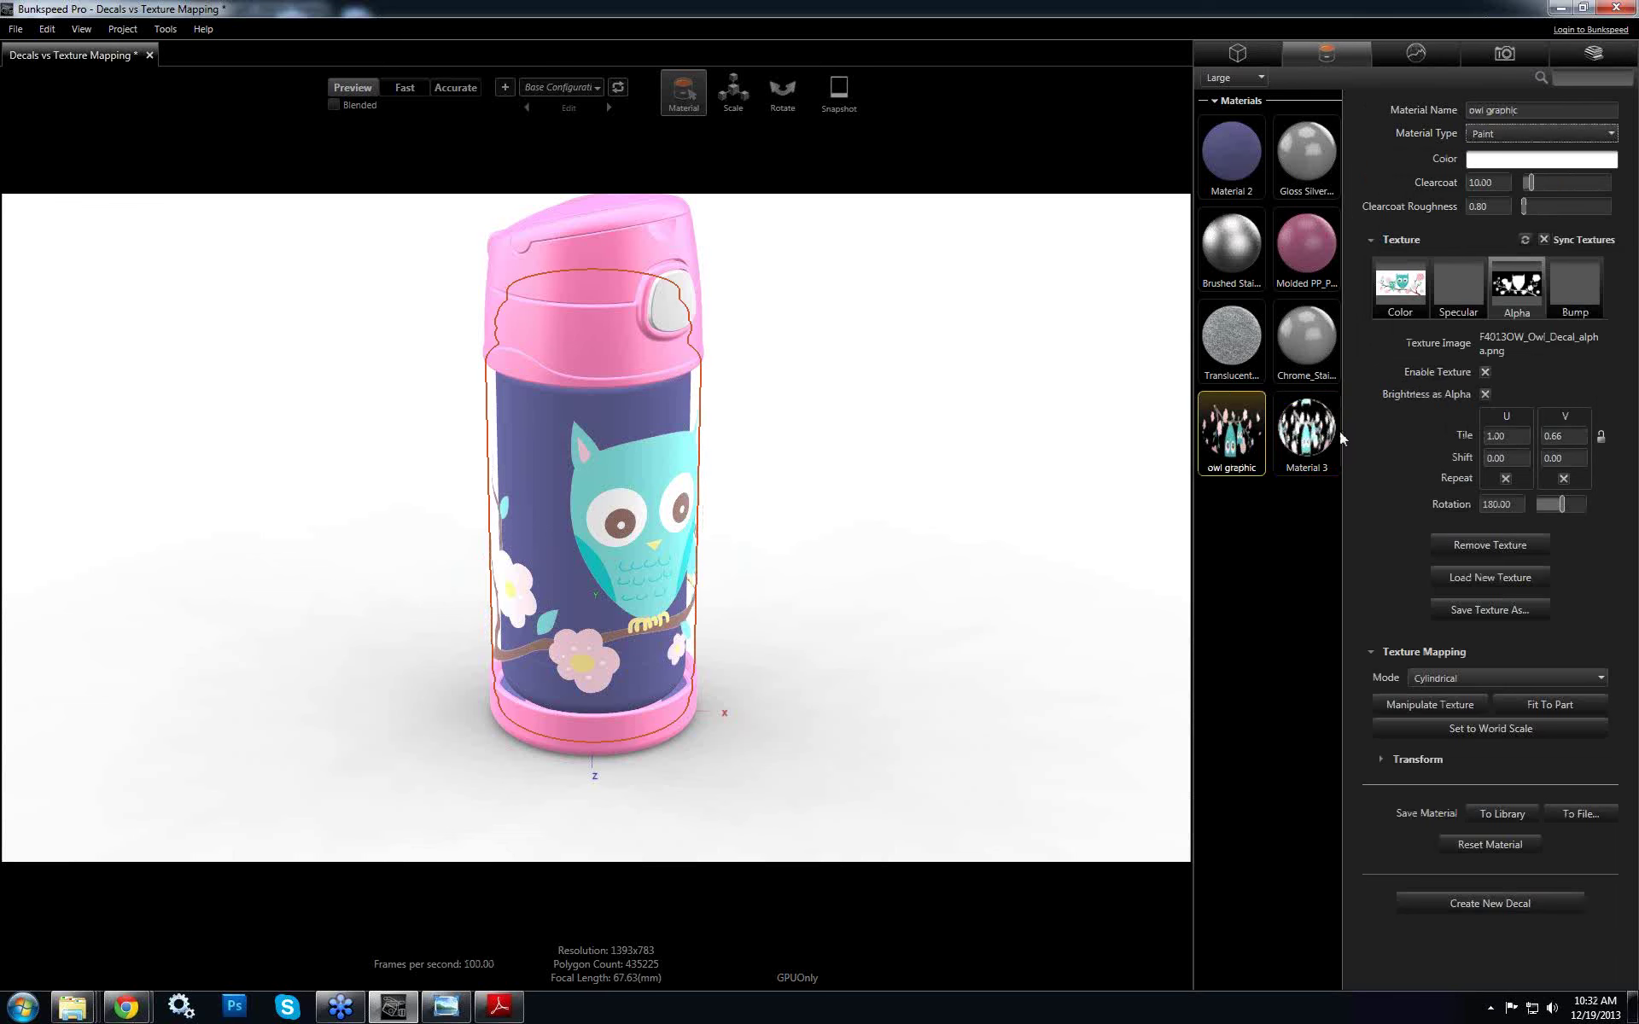
Rename Material 3 to 'multi-layer graphic'
click(1335, 432)
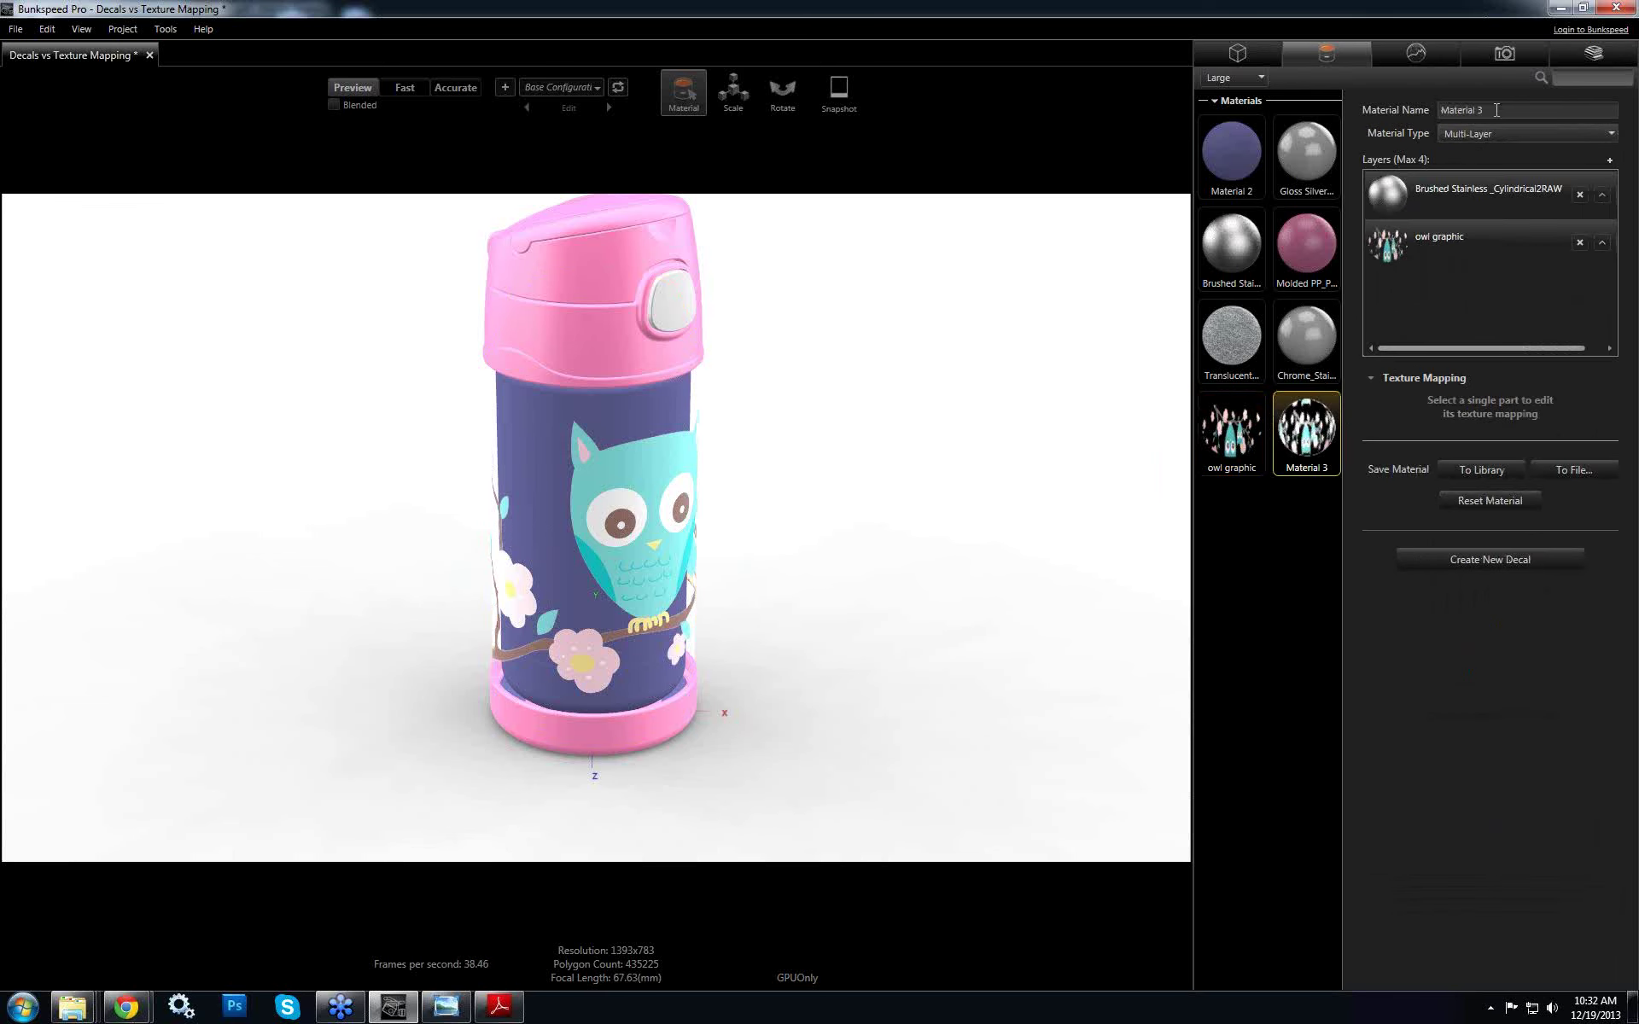
drag(1479, 105, 1377, 115)
text(multi-layer graphic)
key(Tab)
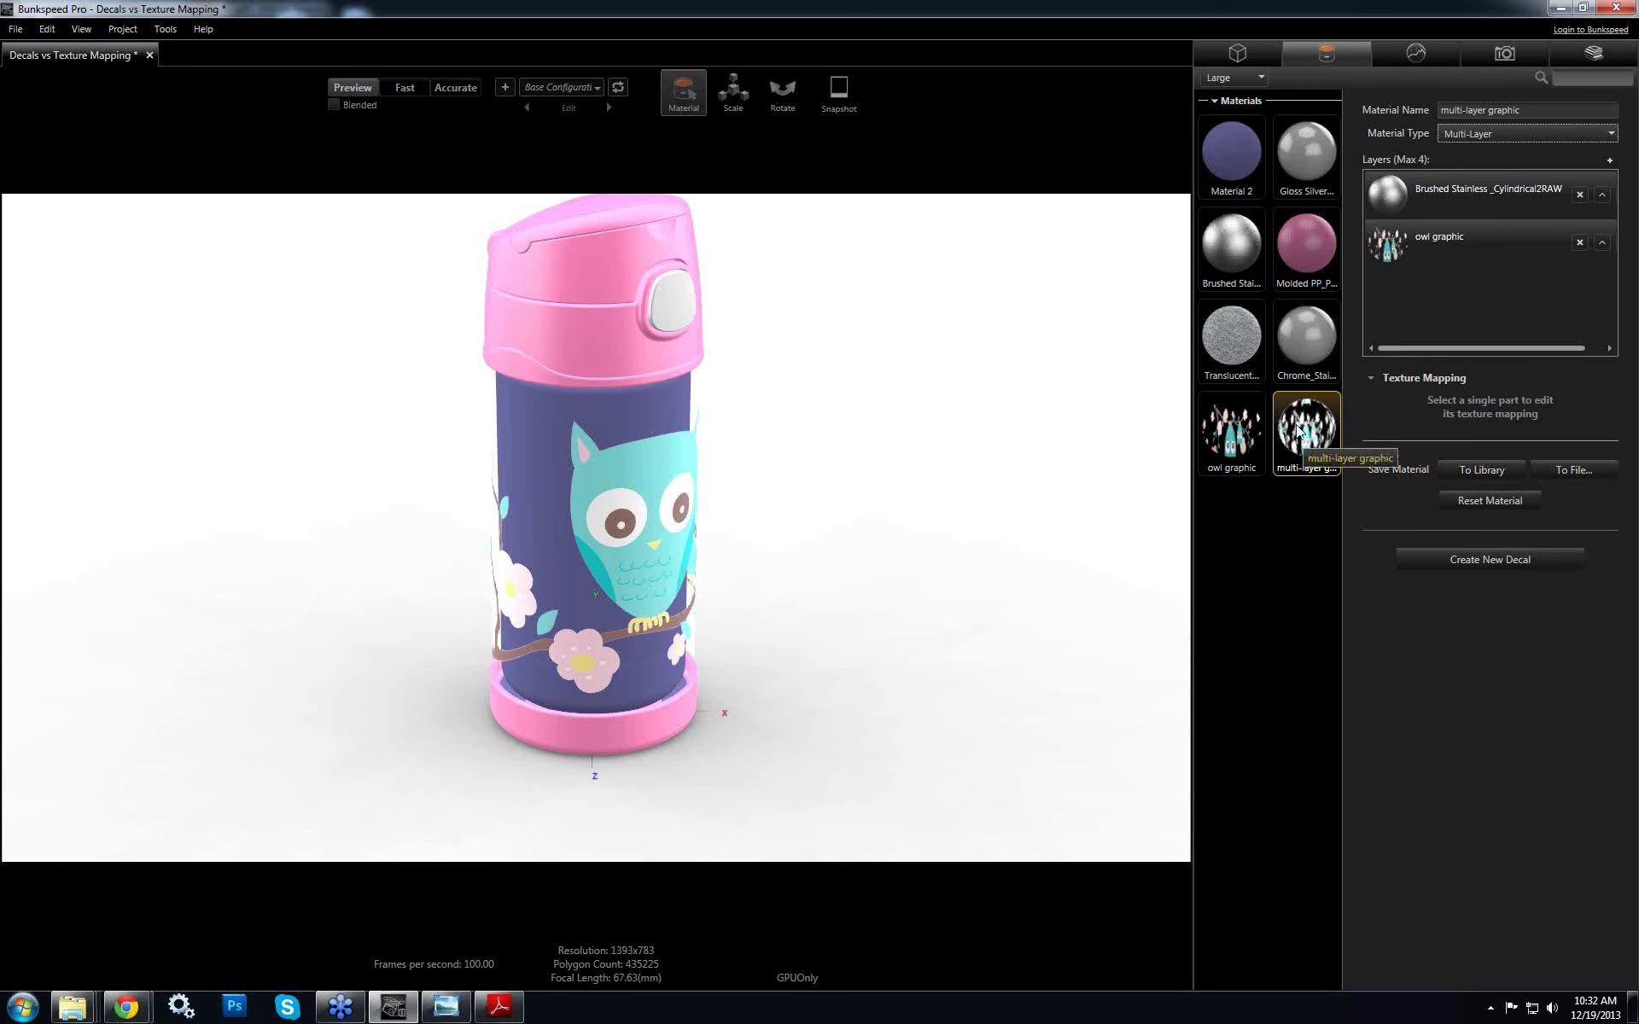
Apply multi-layer graphic to the bottle body, render in Accurate, and zoom in on the owl
mouse_move(1298, 431)
mouse_down()
mouse_move(835, 478)
mouse_move(547, 476)
mouse_up()
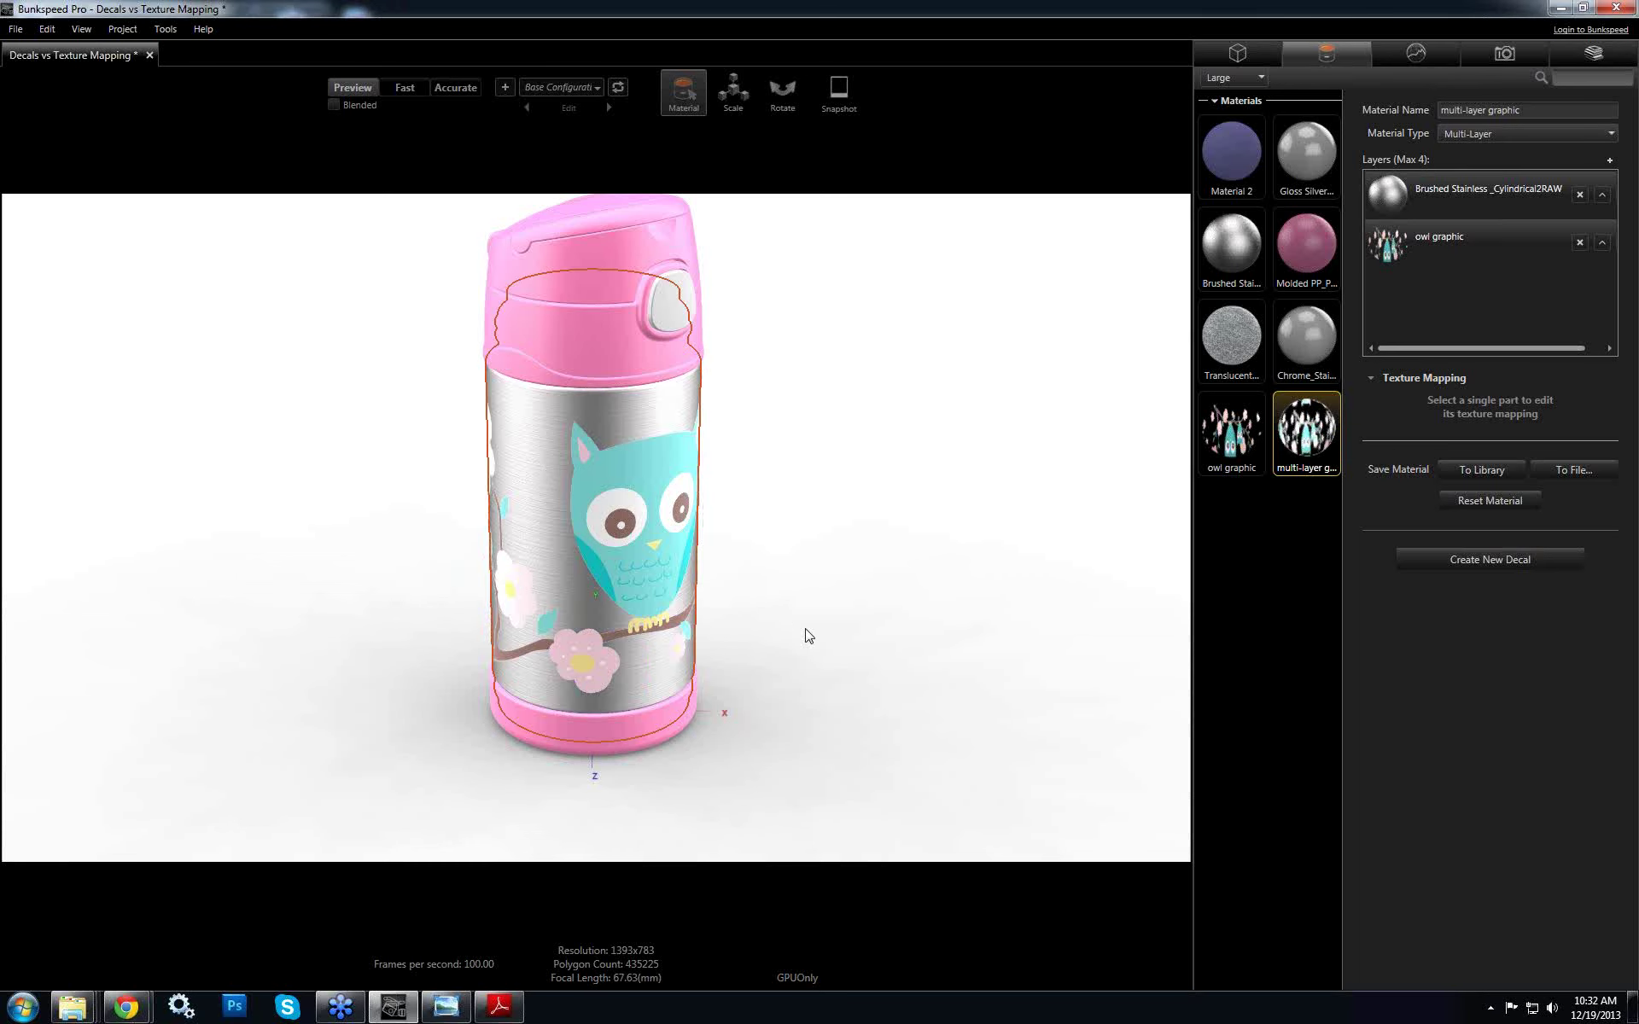
drag(665, 563, 760, 614)
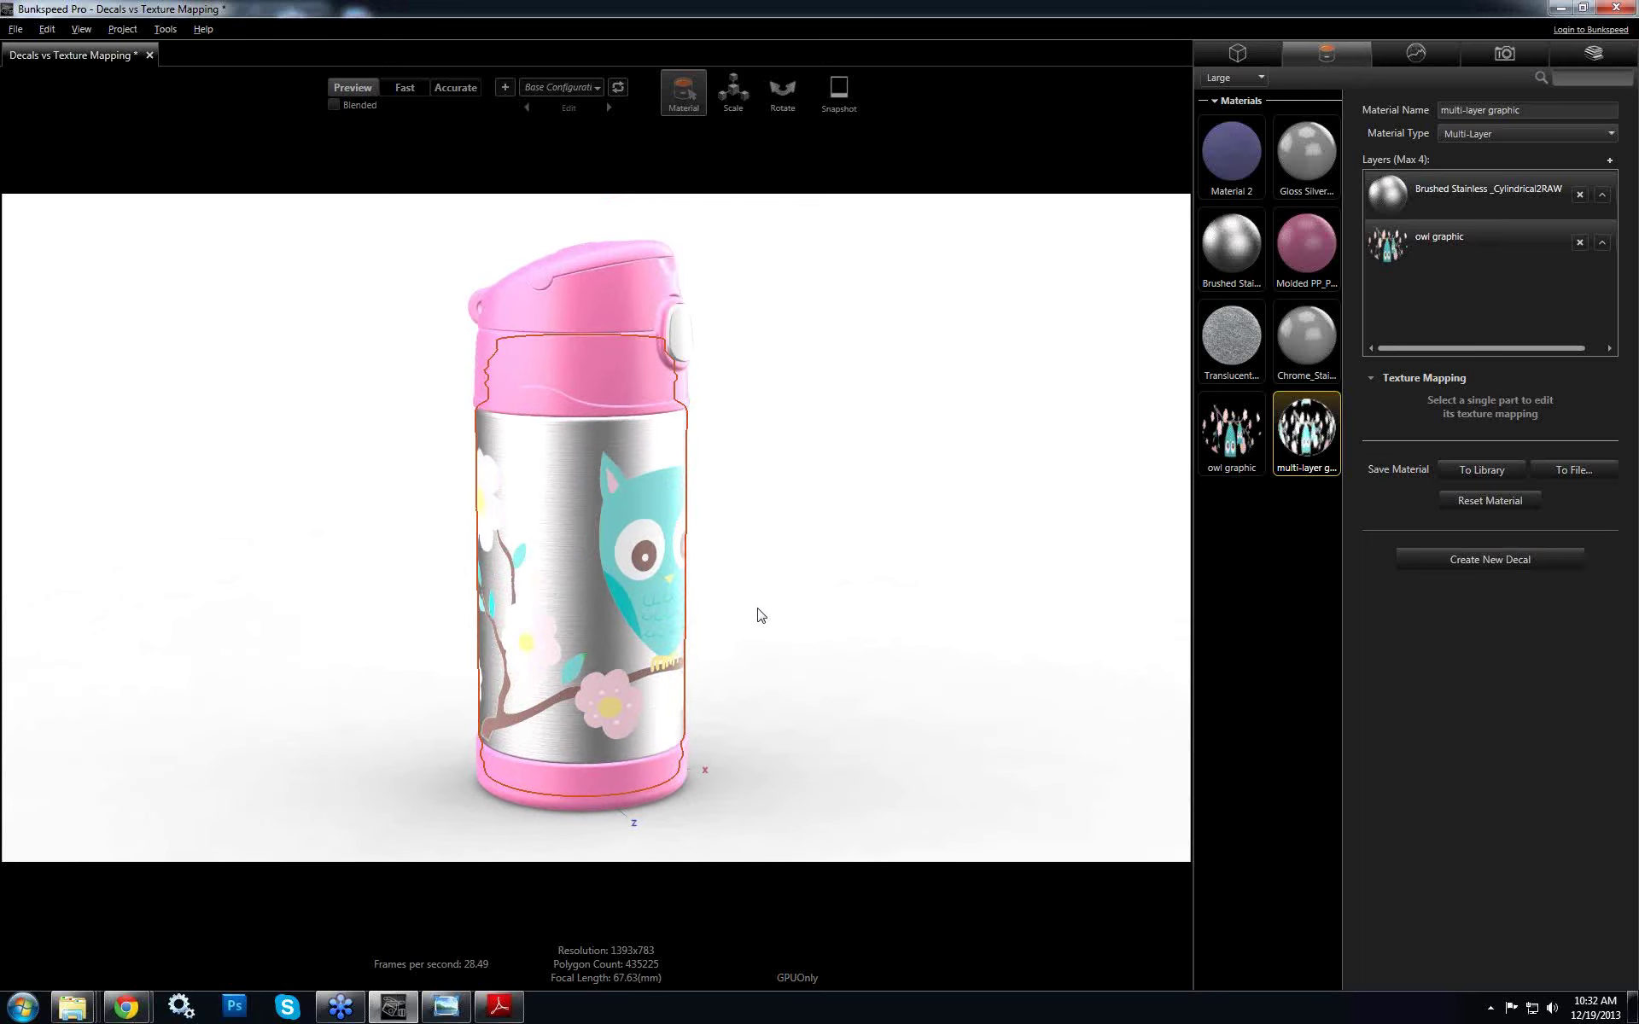
click(440, 89)
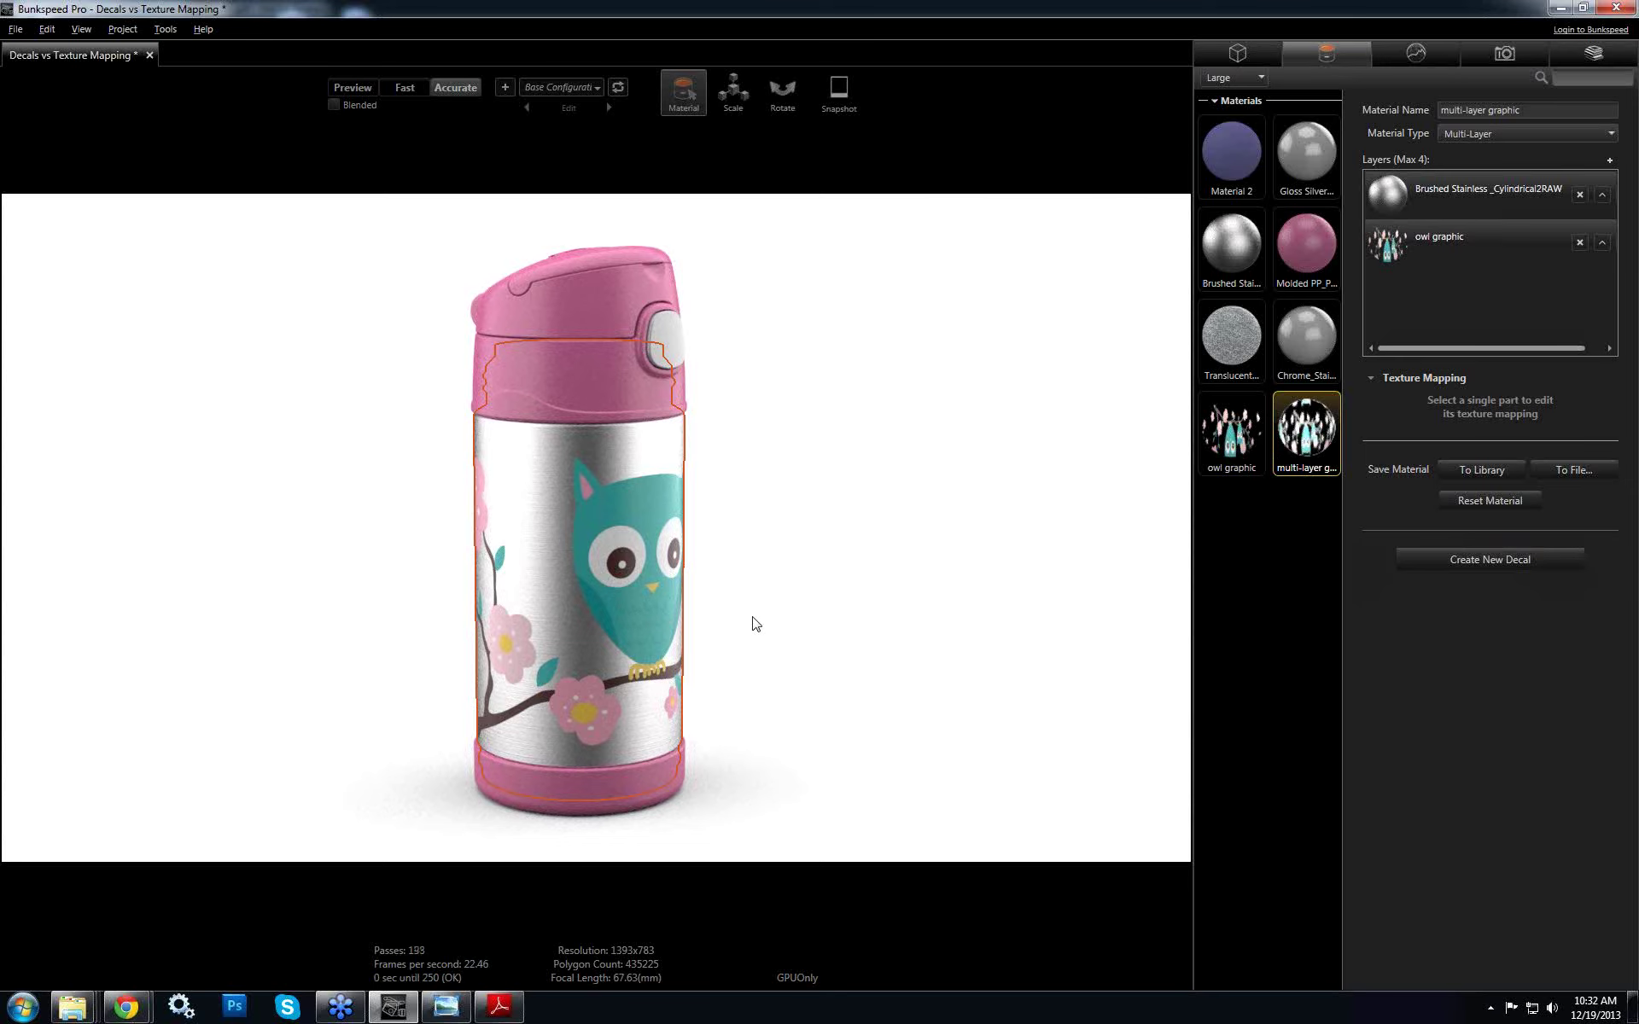
drag(750, 623, 421, 658)
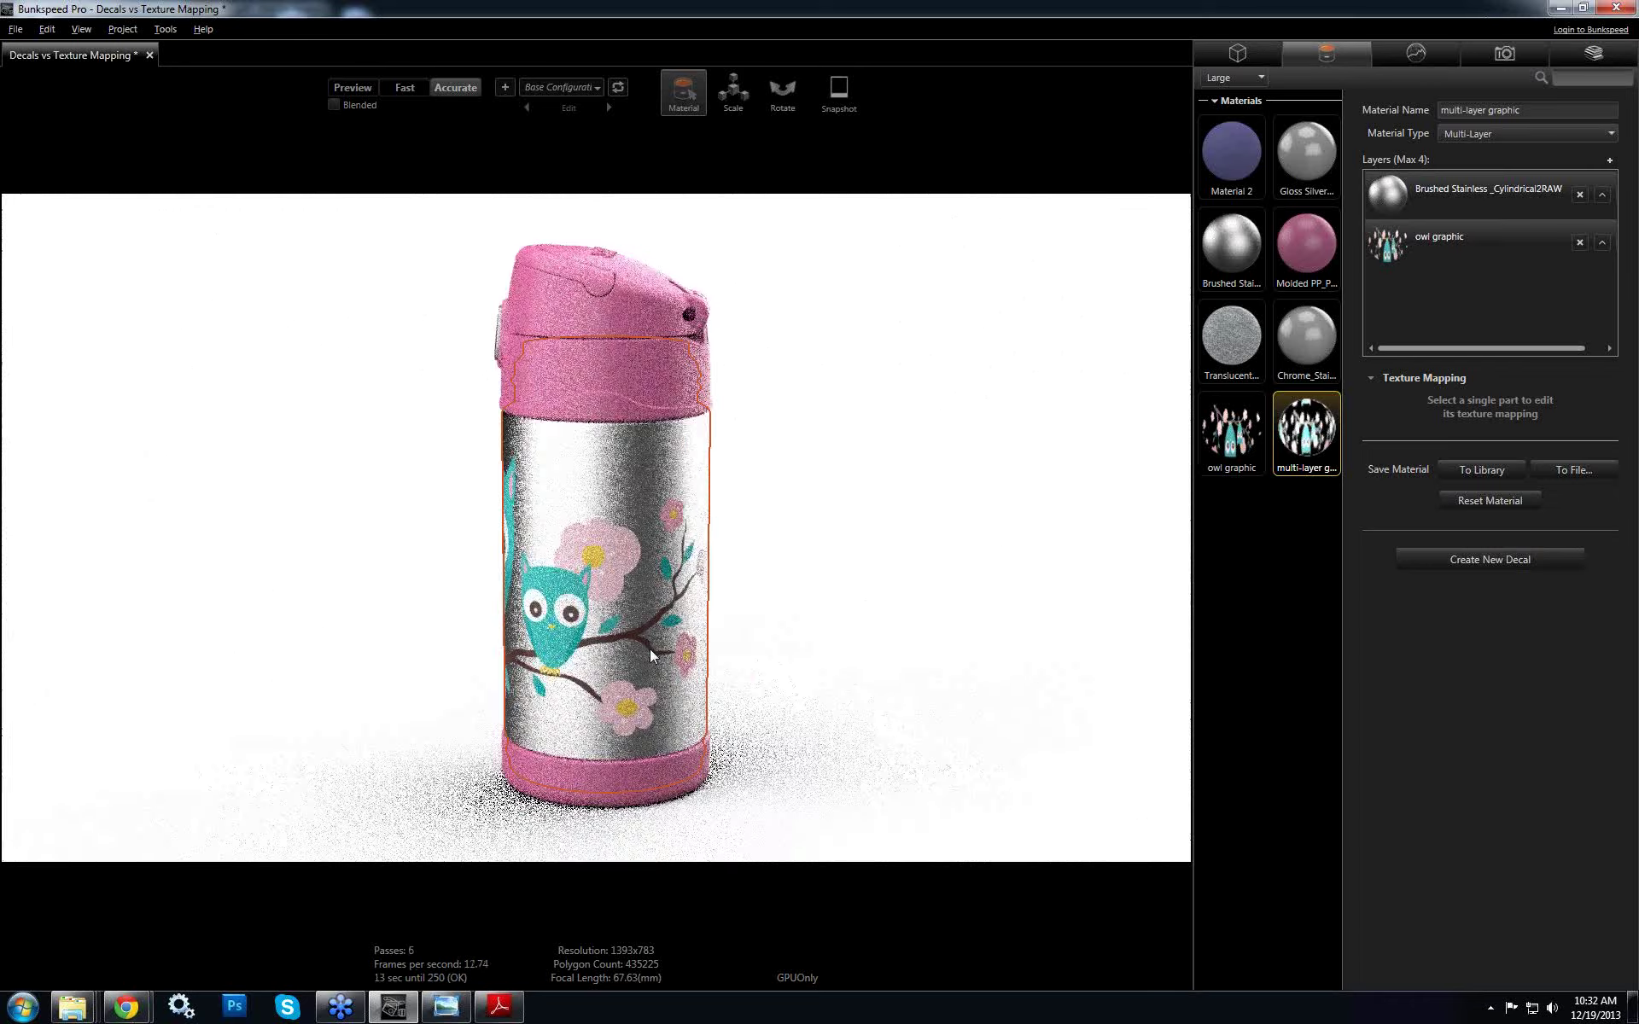
drag(648, 649, 602, 650)
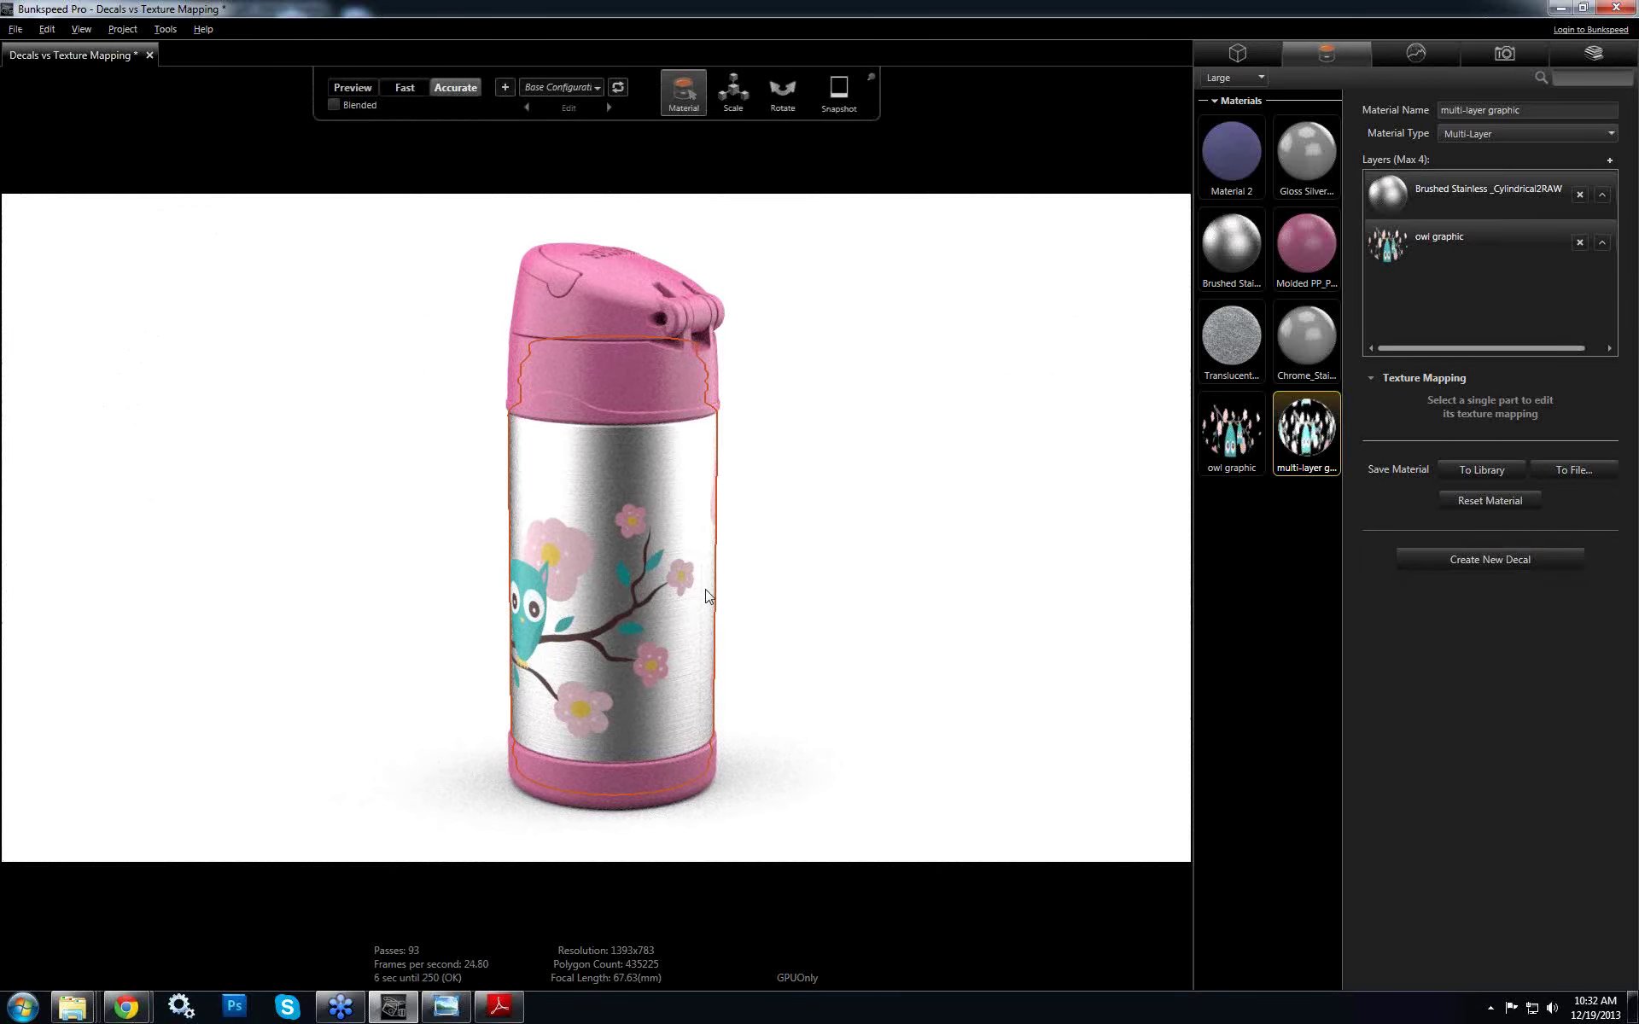
drag(445, 608, 669, 590)
scroll(712, 572, up, 5)
scroll(669, 591, up, 3)
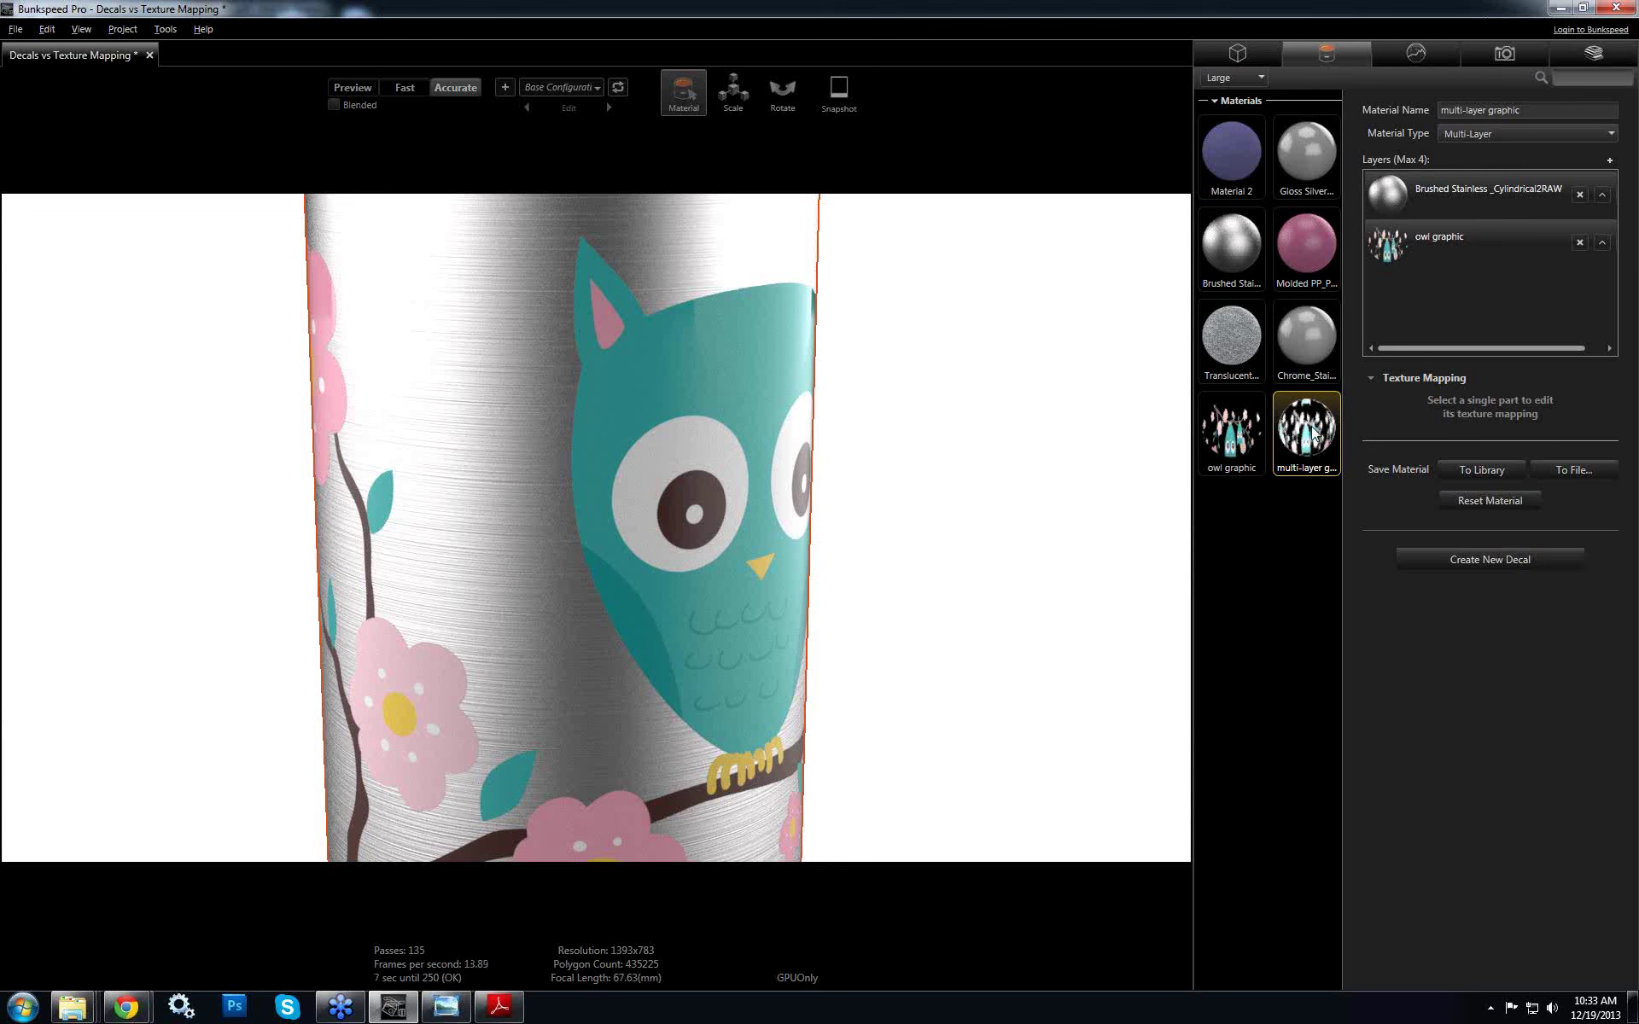
Keep the owl graphic layer's colour white and set its clearcoat to 13.46
click(1239, 430)
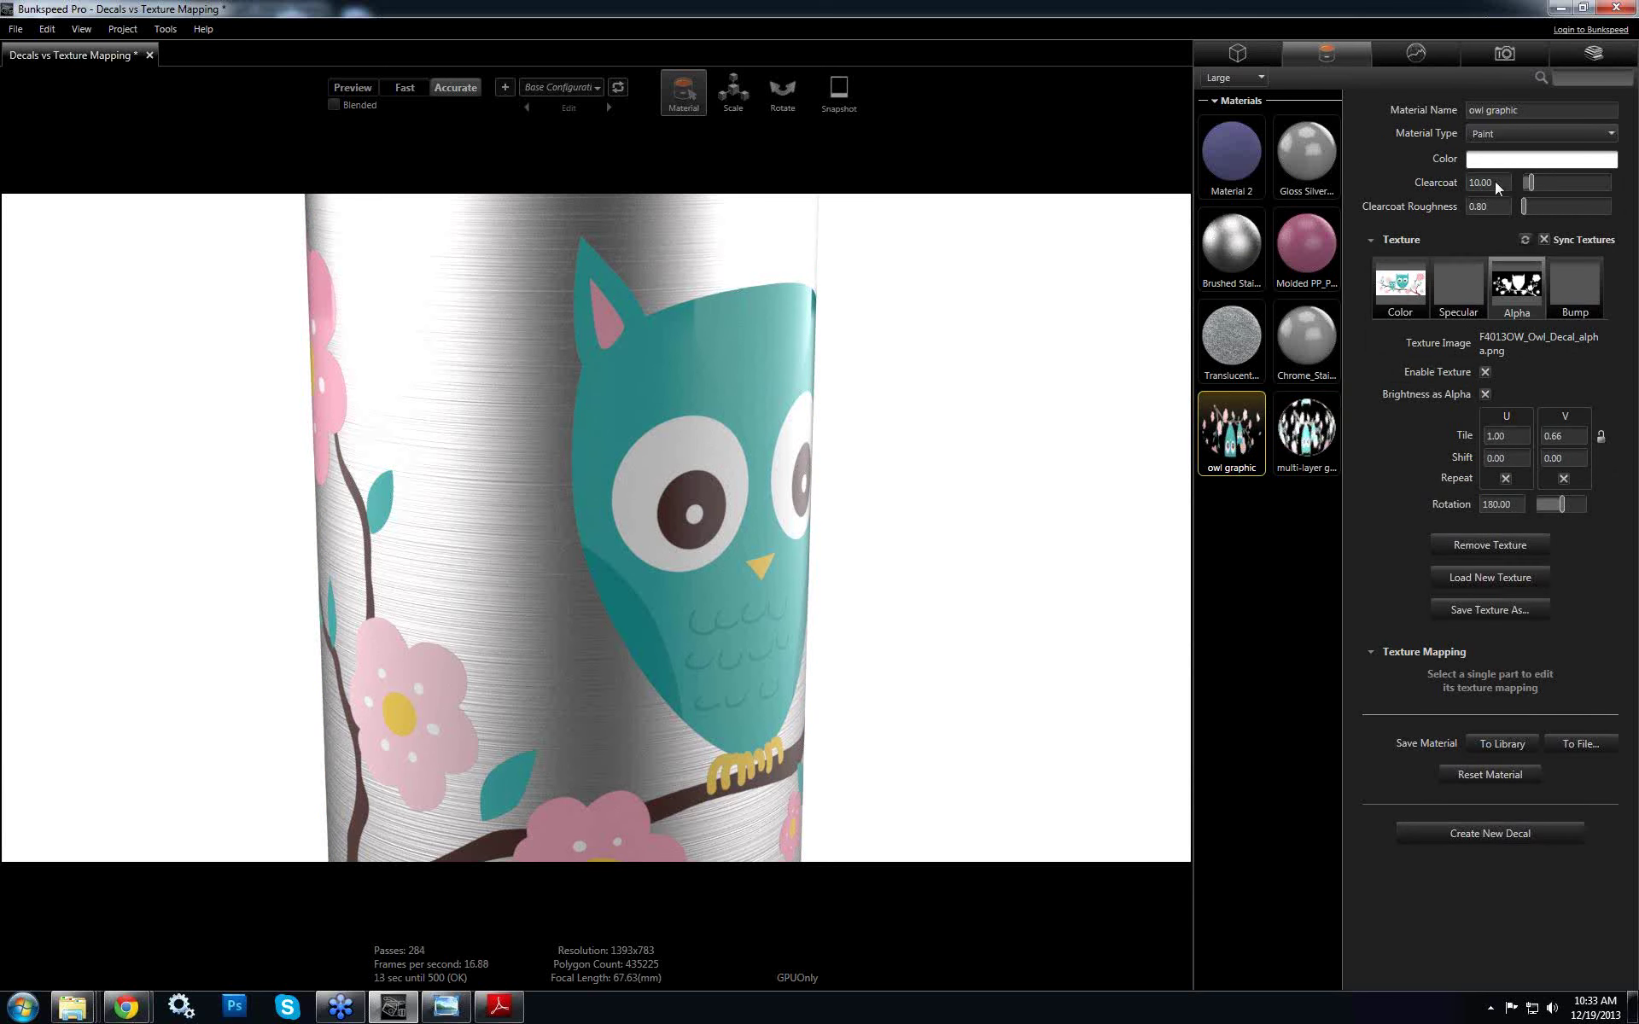
click(1494, 162)
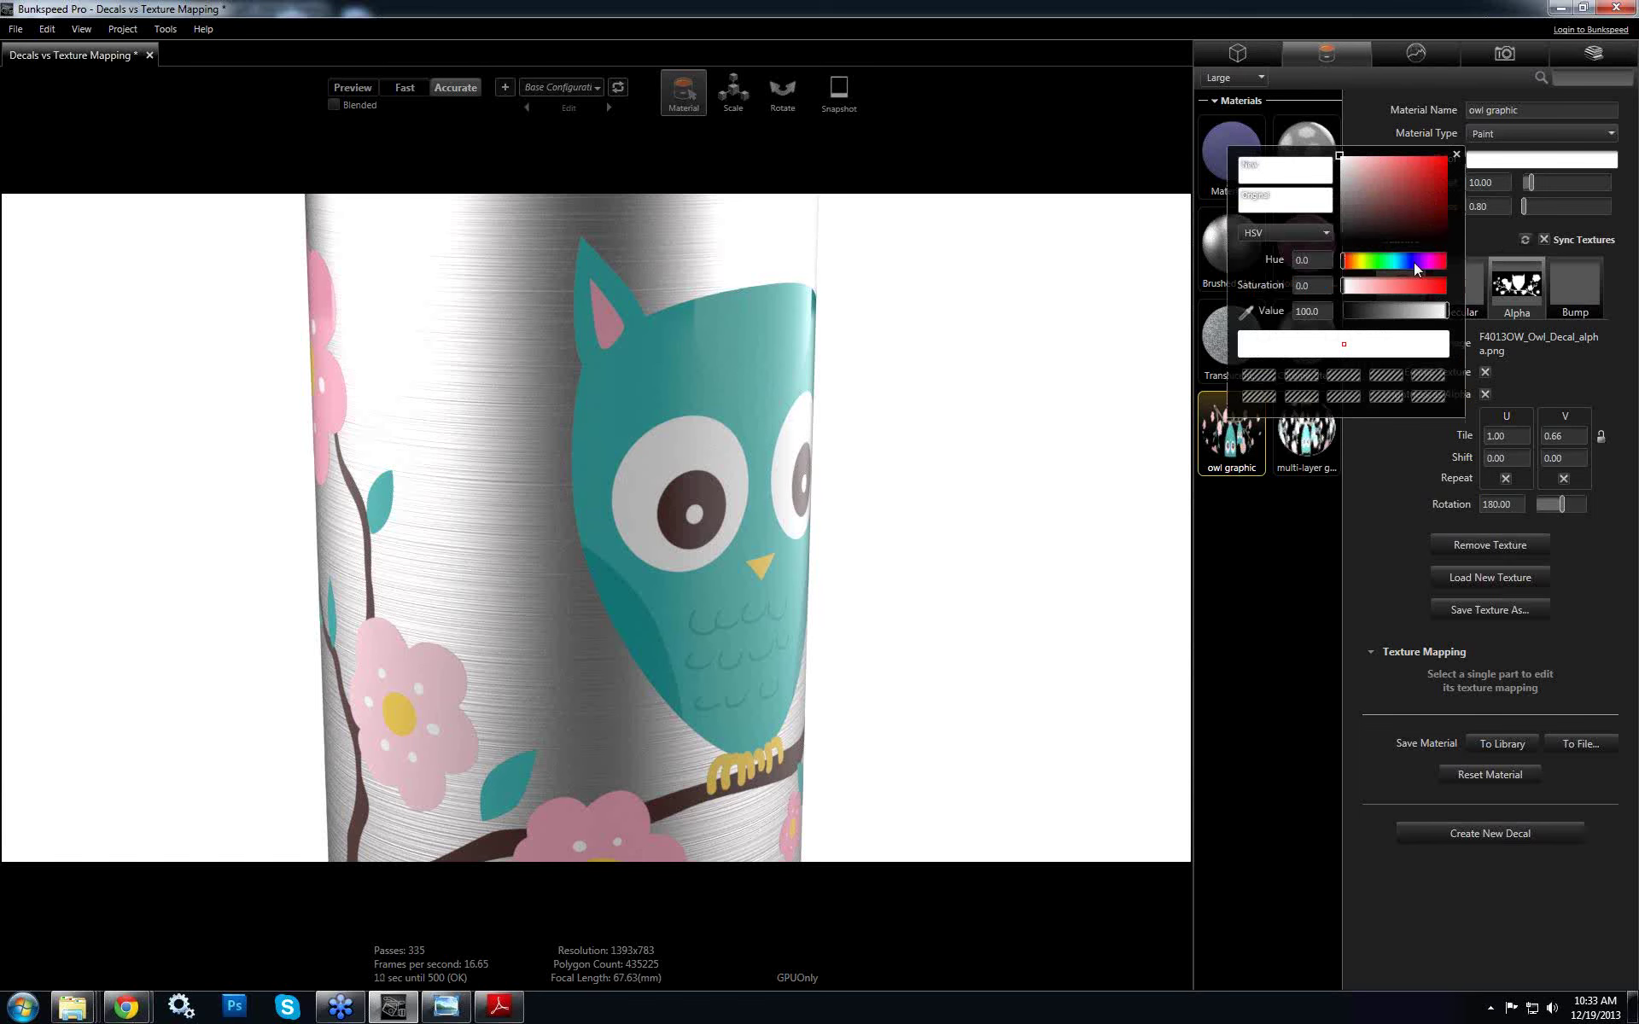
mouse_move(1355, 169)
mouse_down()
mouse_move(1310, 213)
mouse_move(1308, 110)
mouse_up()
click(1308, 110)
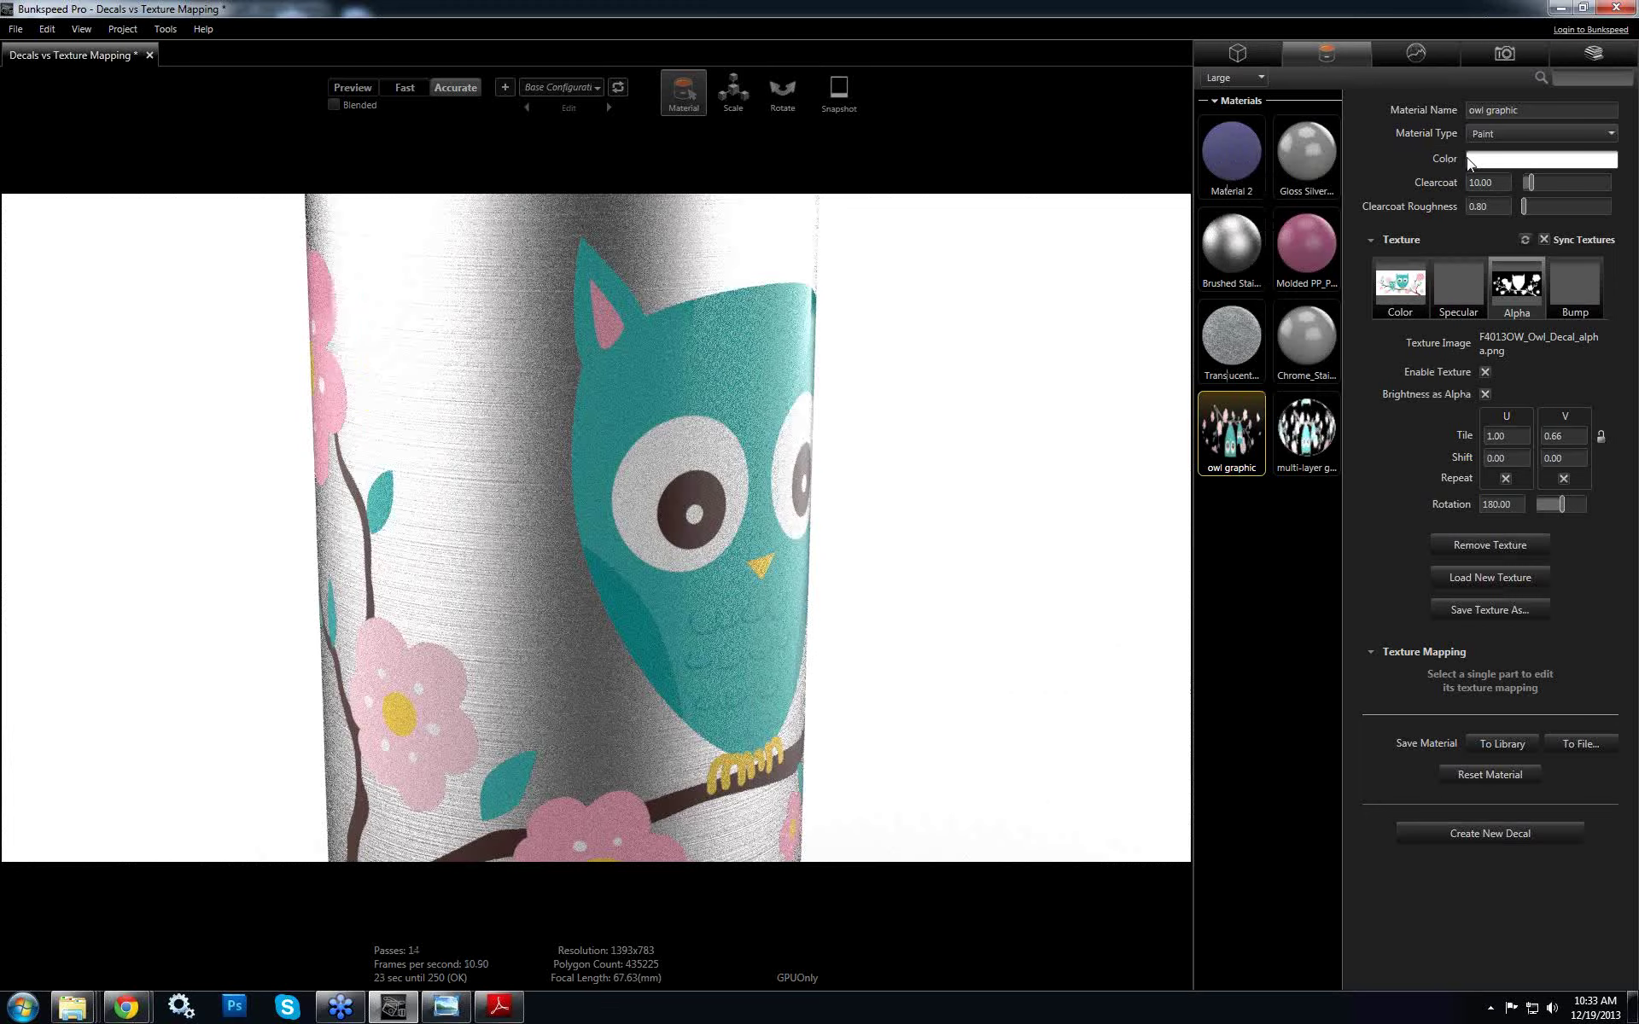
click(1555, 185)
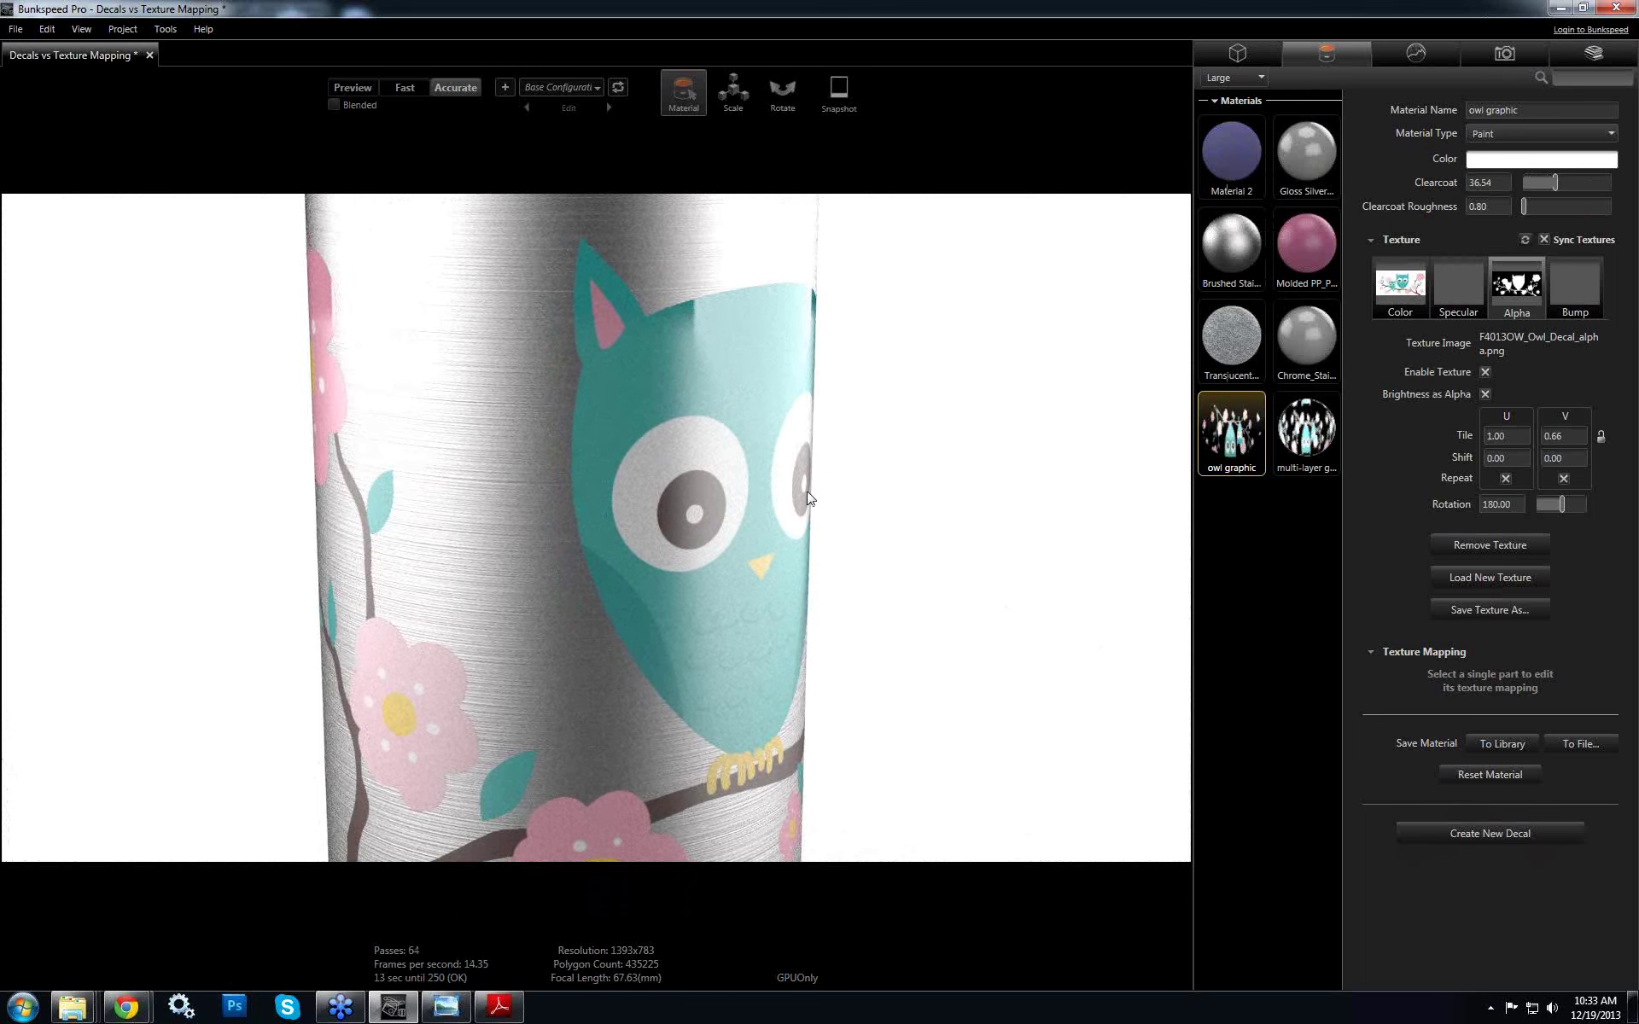
drag(1553, 182, 1471, 182)
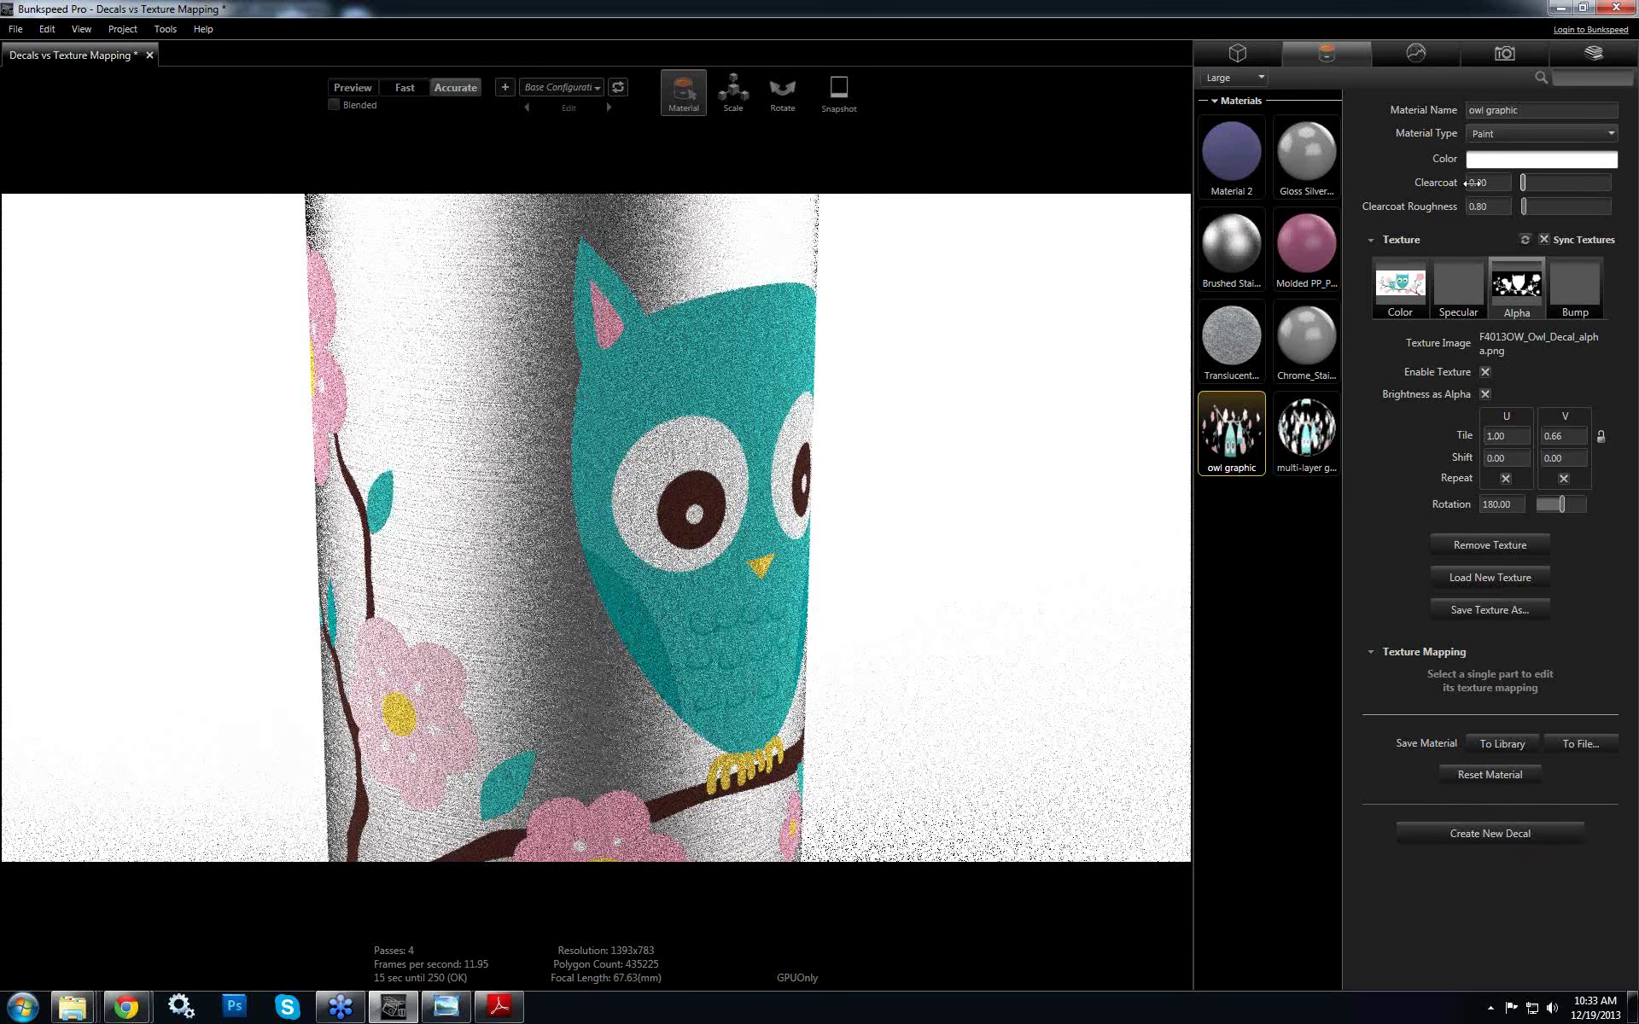
click(1534, 182)
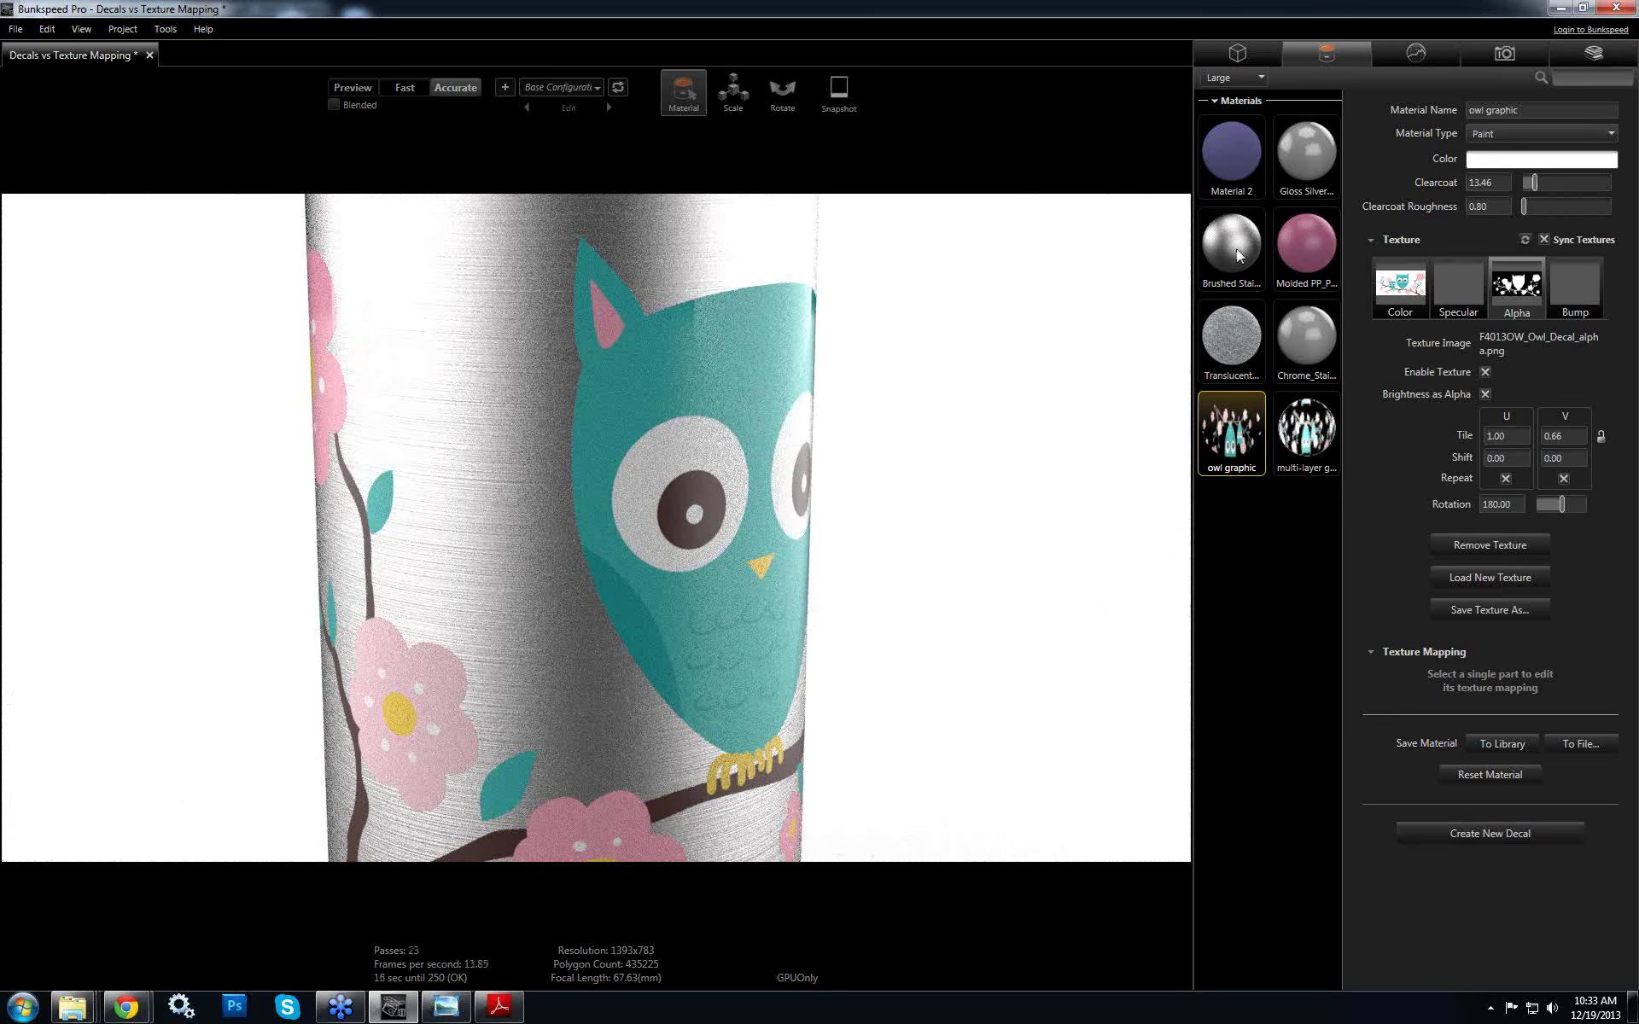
click(1236, 248)
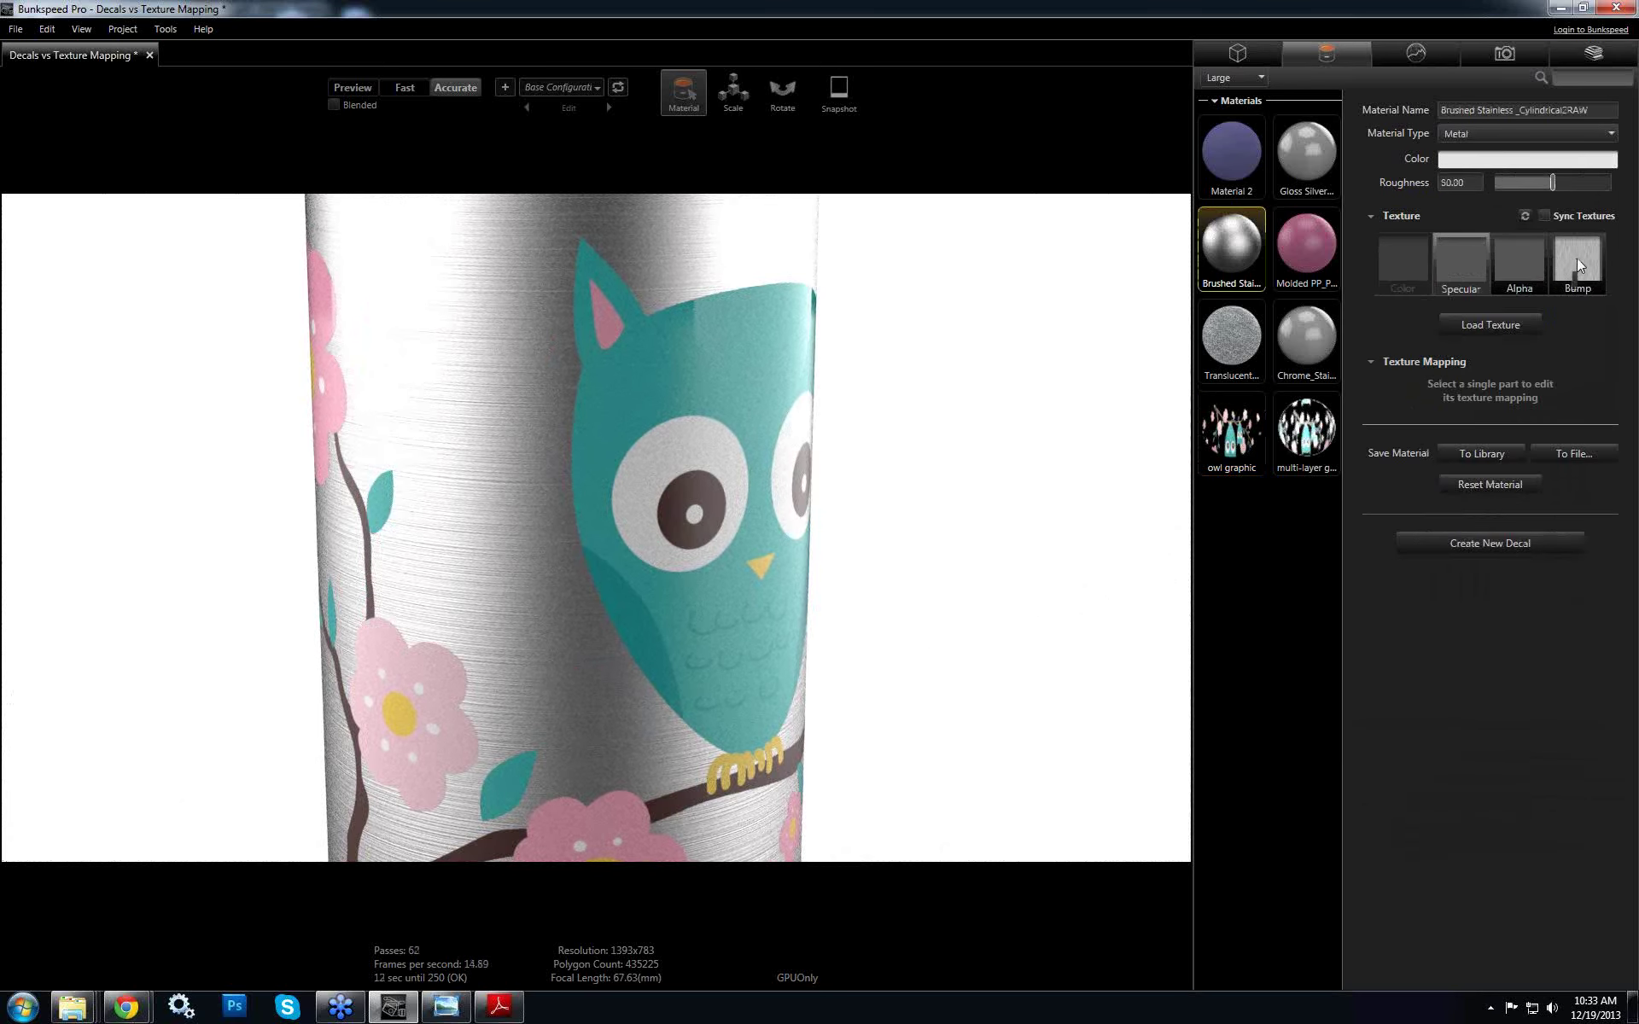
Open the Brushed Stainless bump texture settings, set the viewport to Fast rendering, and frame the whole bottle
click(1575, 258)
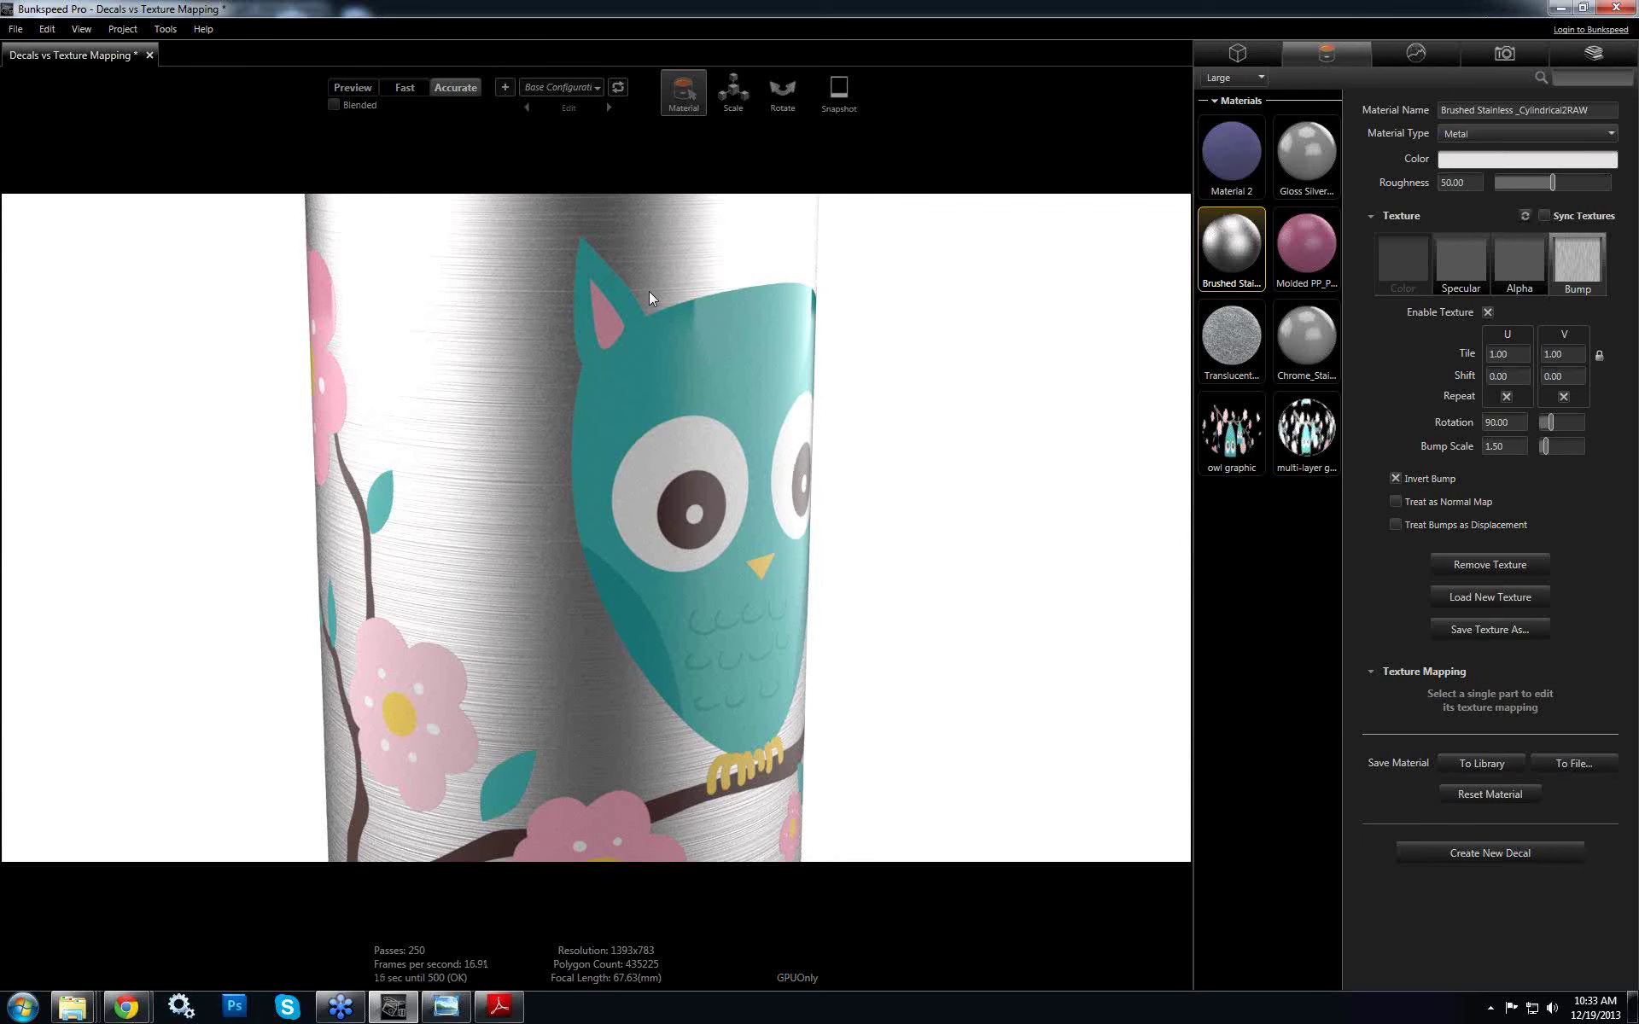
click(365, 87)
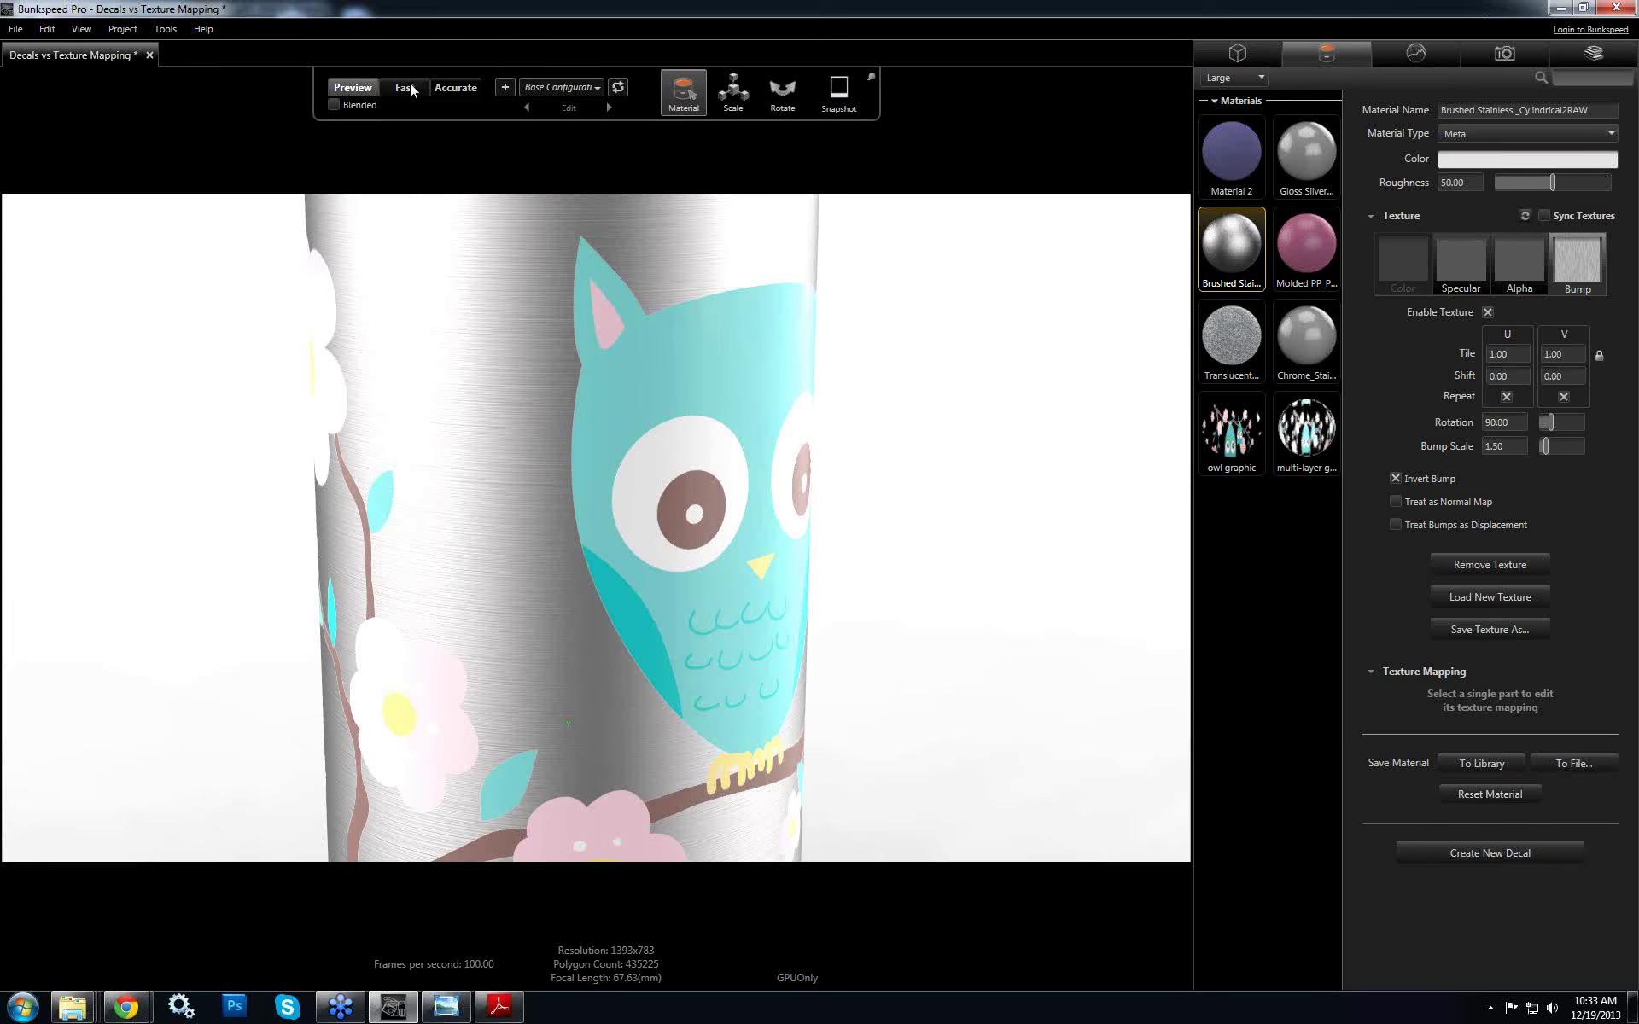
click(409, 86)
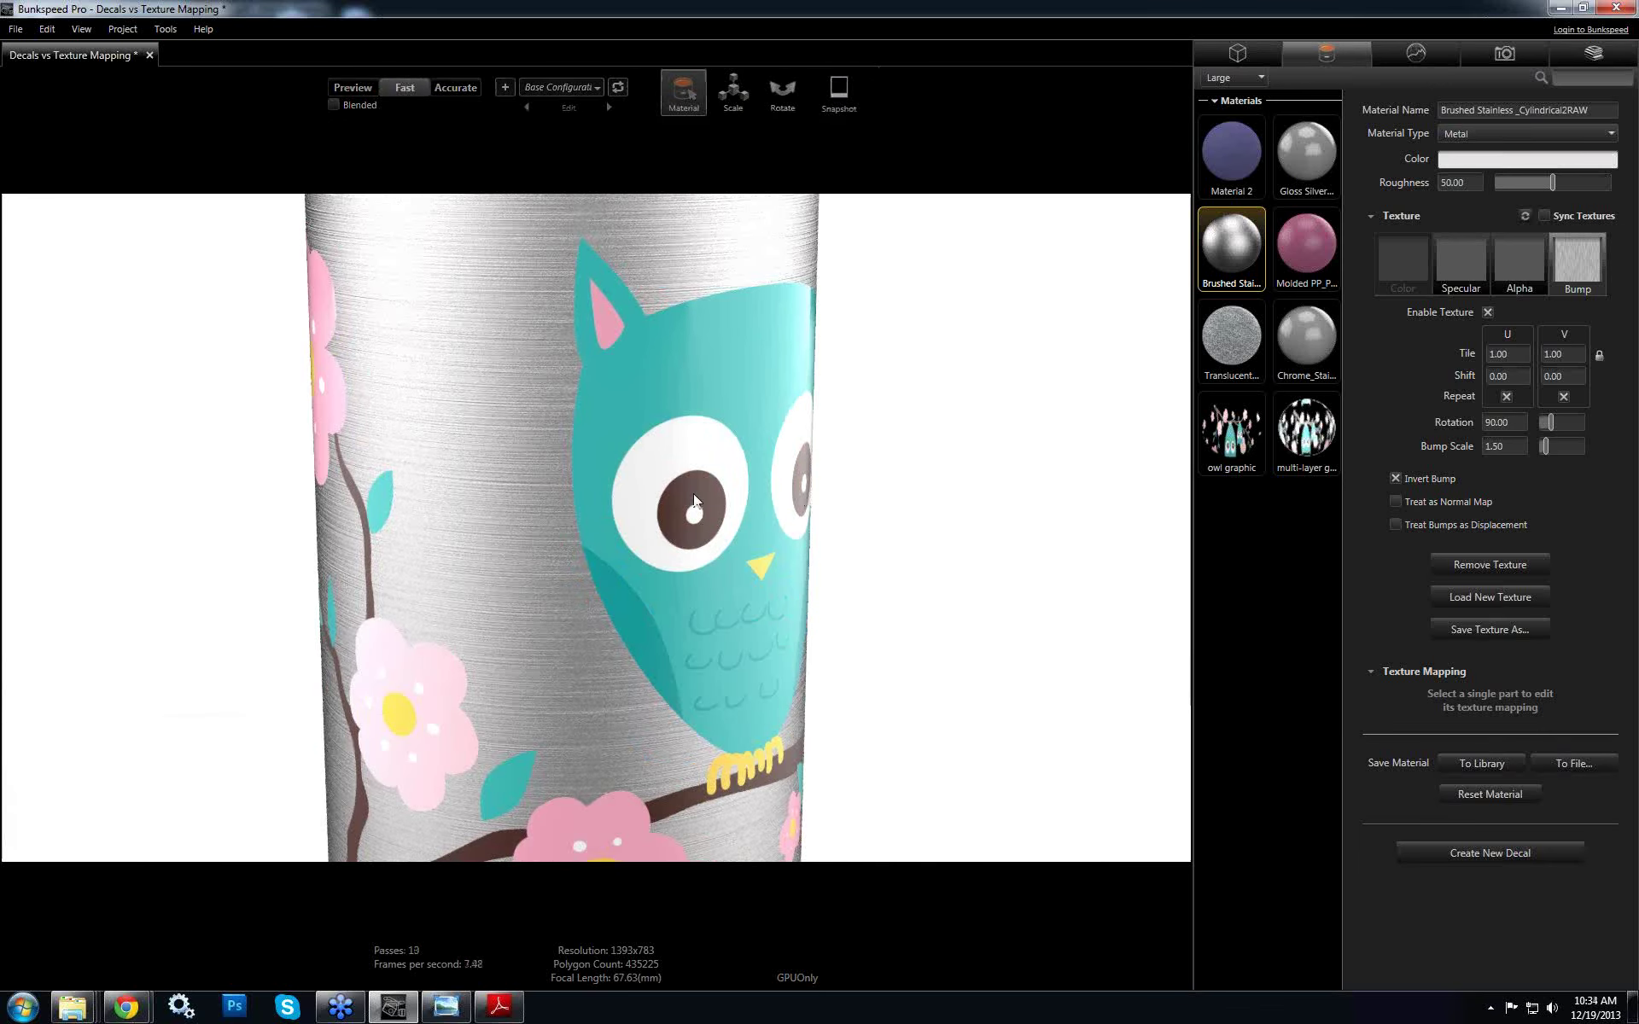
scroll(643, 501, down, 5)
drag(643, 501, 640, 529)
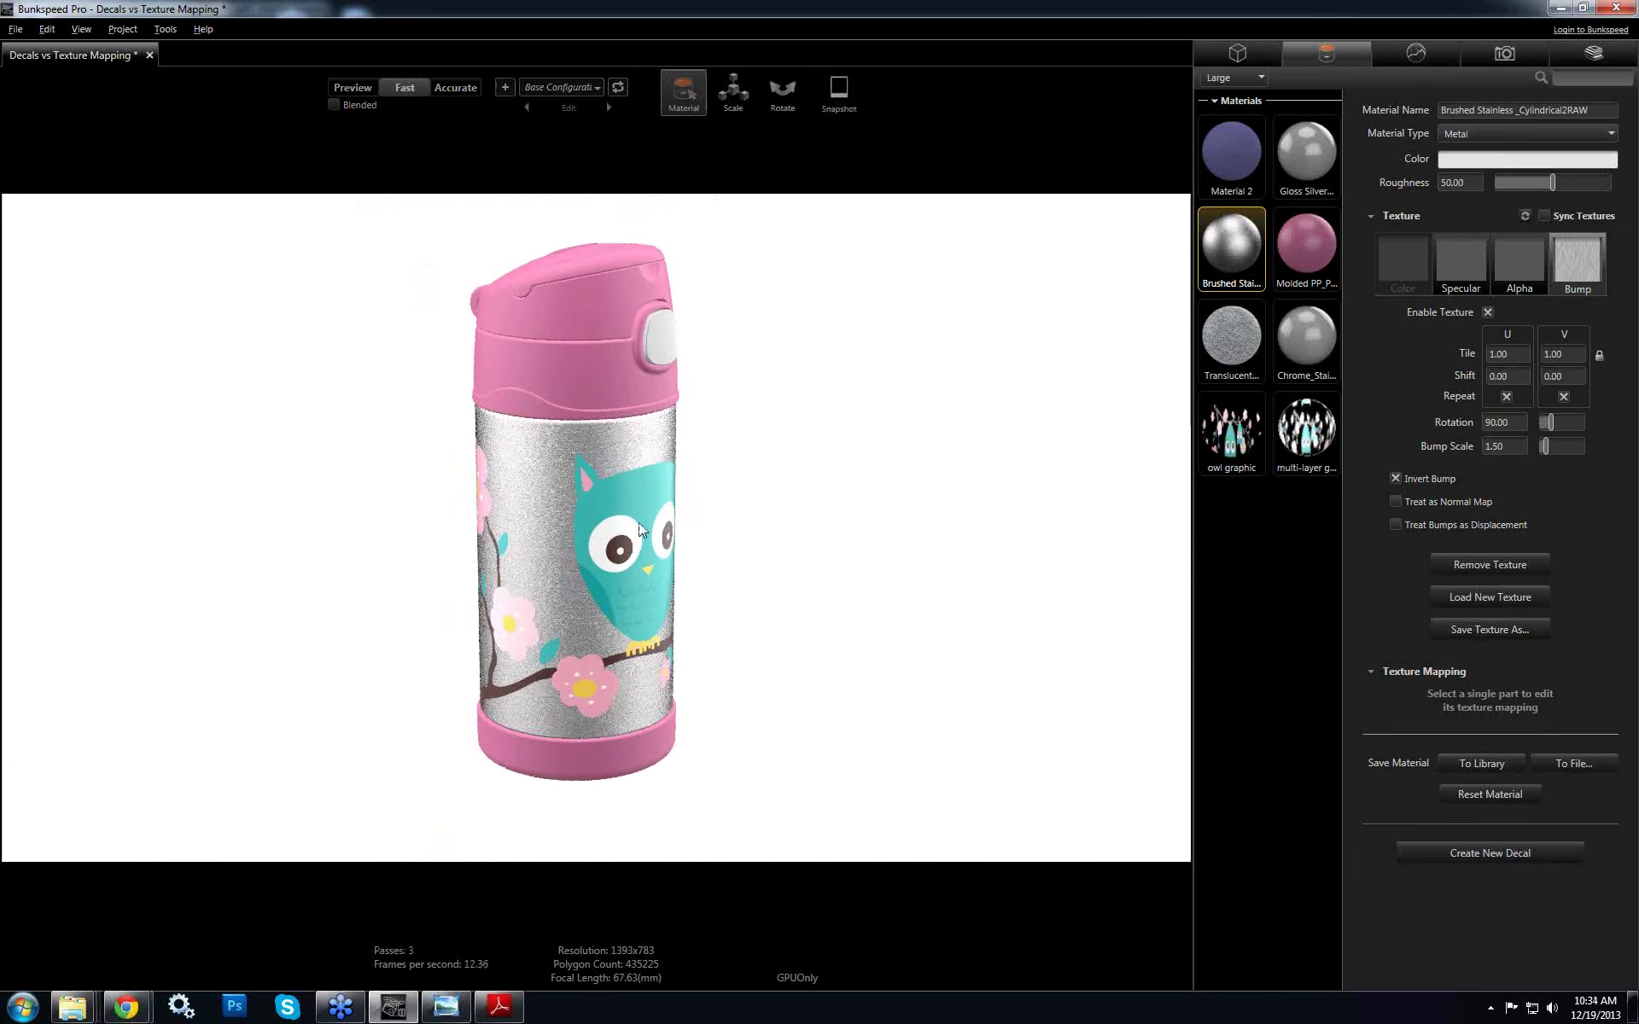
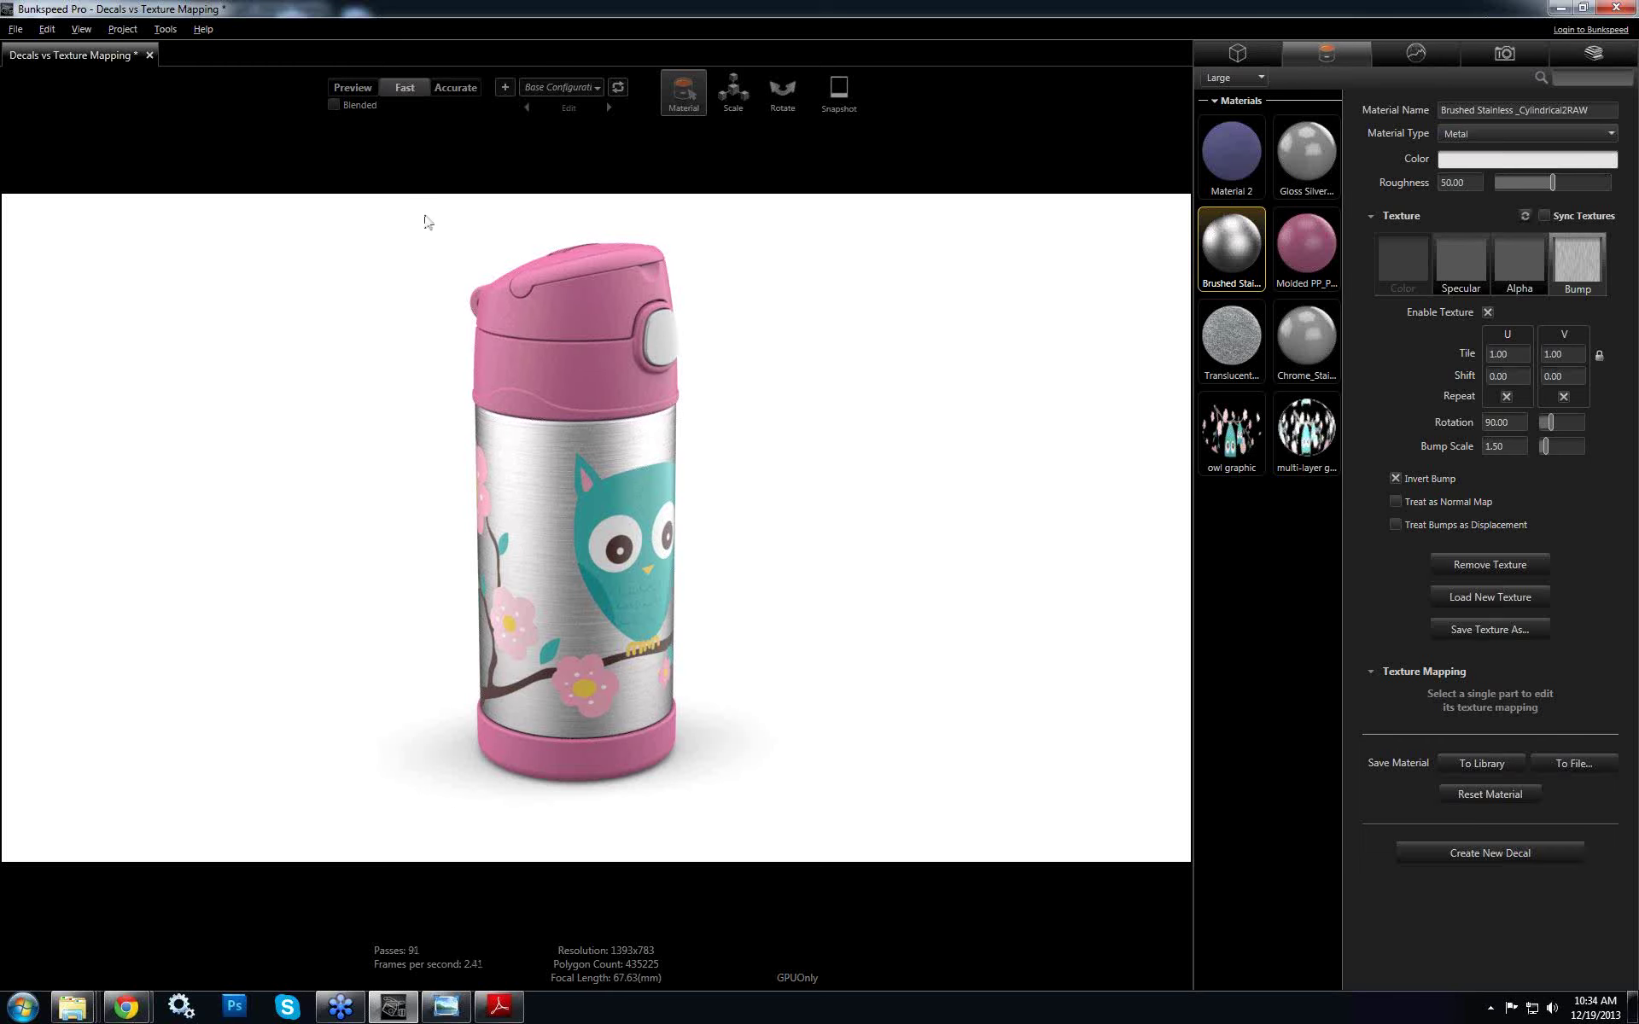
In Preview mode, create a new decal from press here.png and drop it onto the cap's push button
click(353, 88)
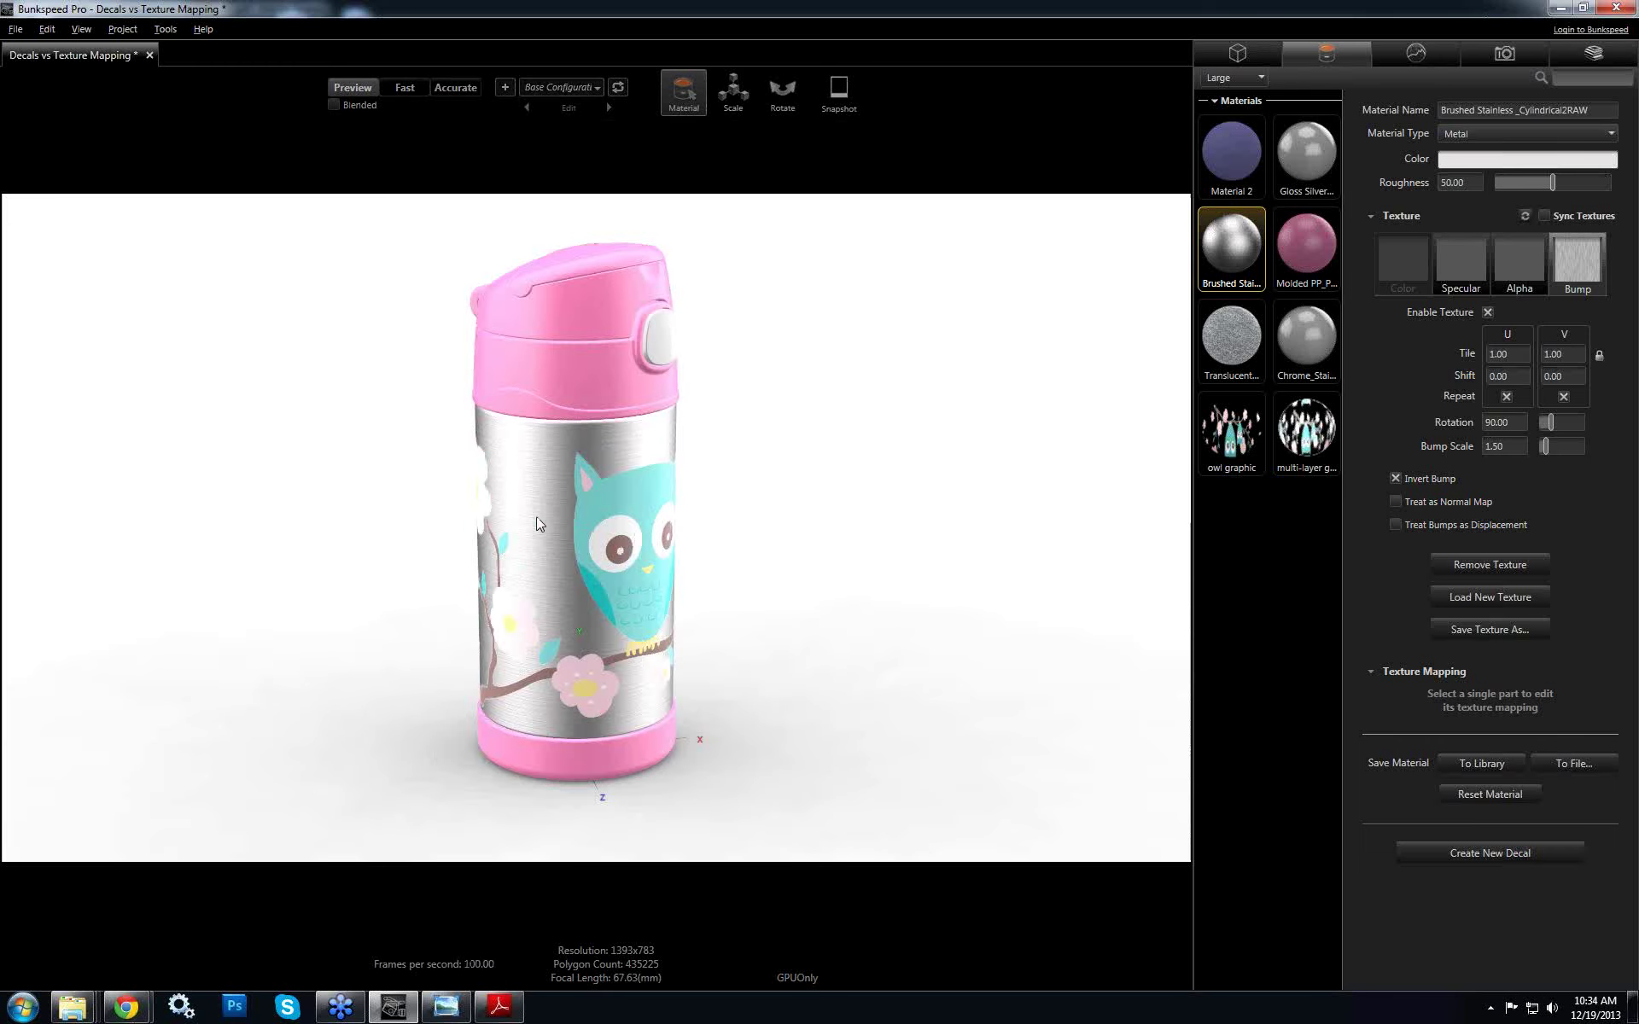
right_click(1255, 547)
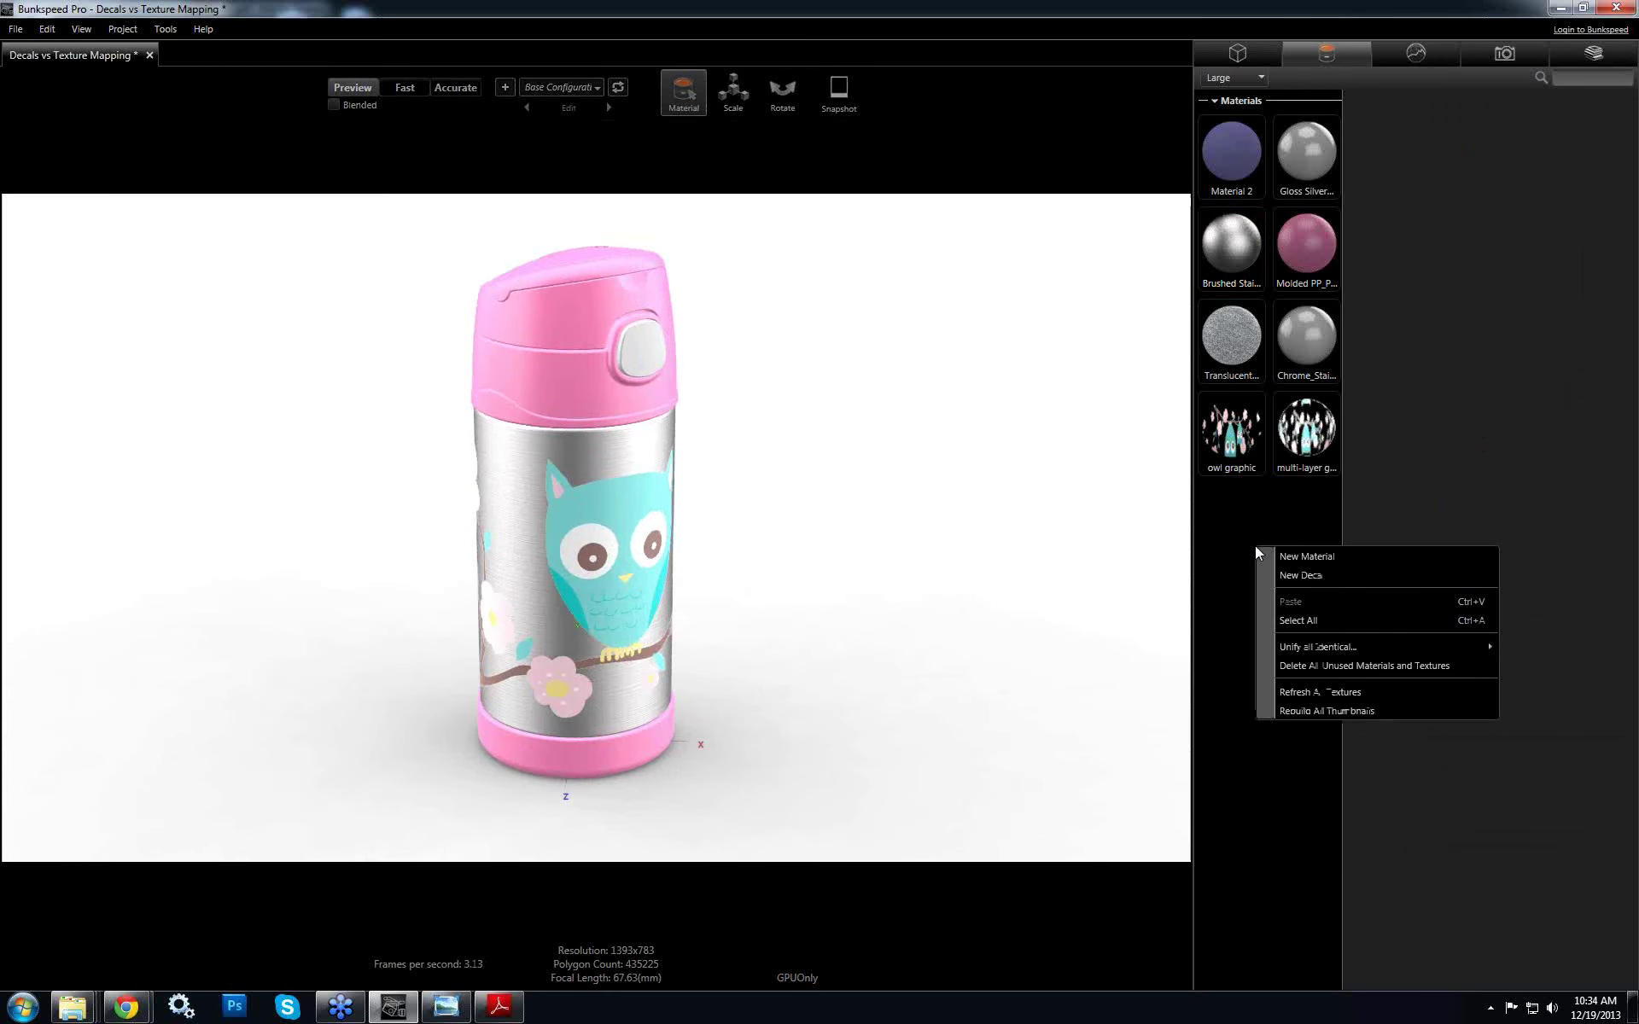
click(1296, 575)
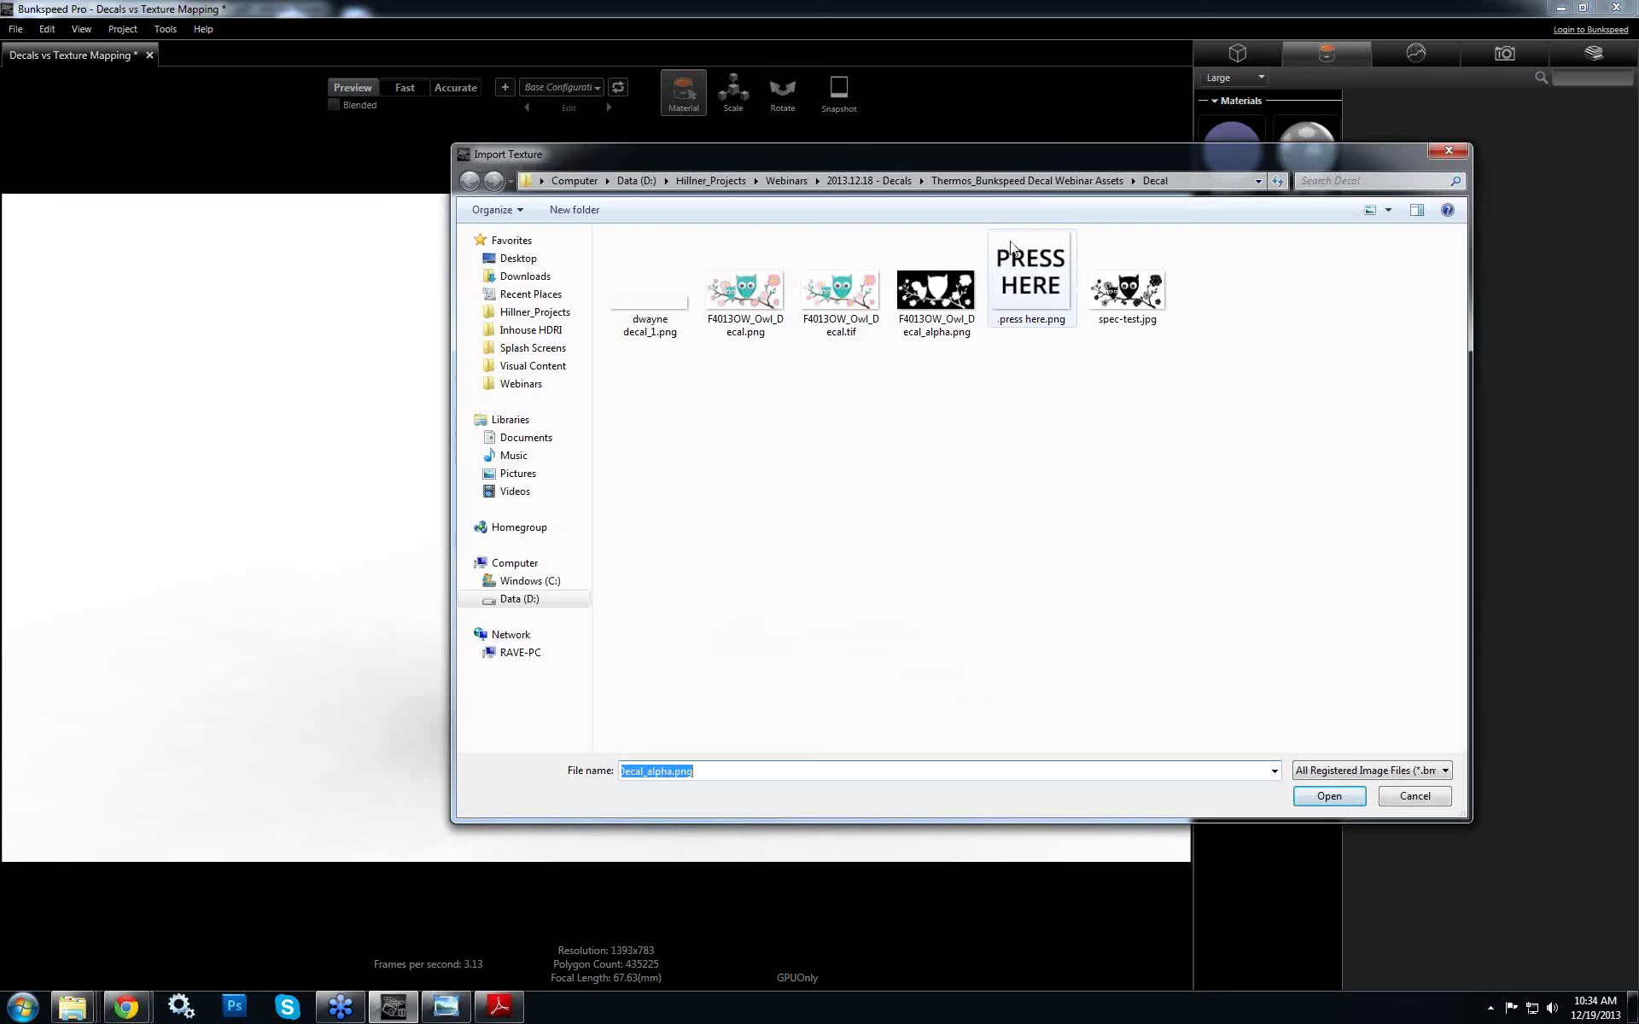
double_click(1032, 283)
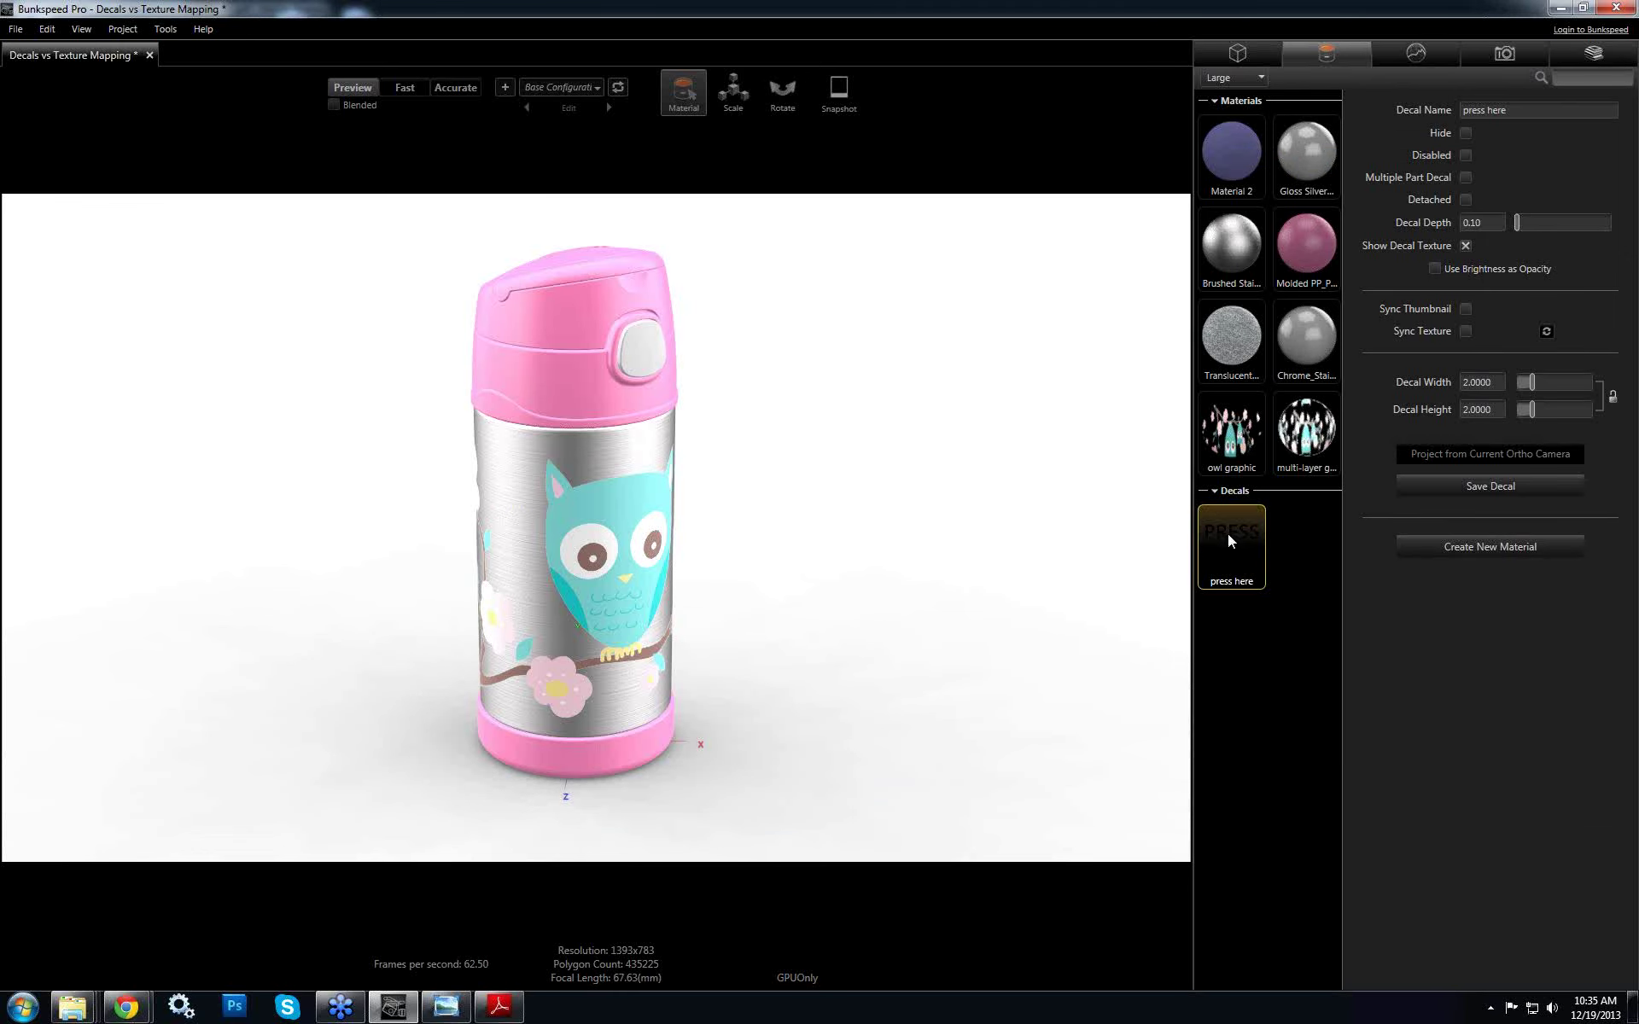
drag(1227, 534, 642, 356)
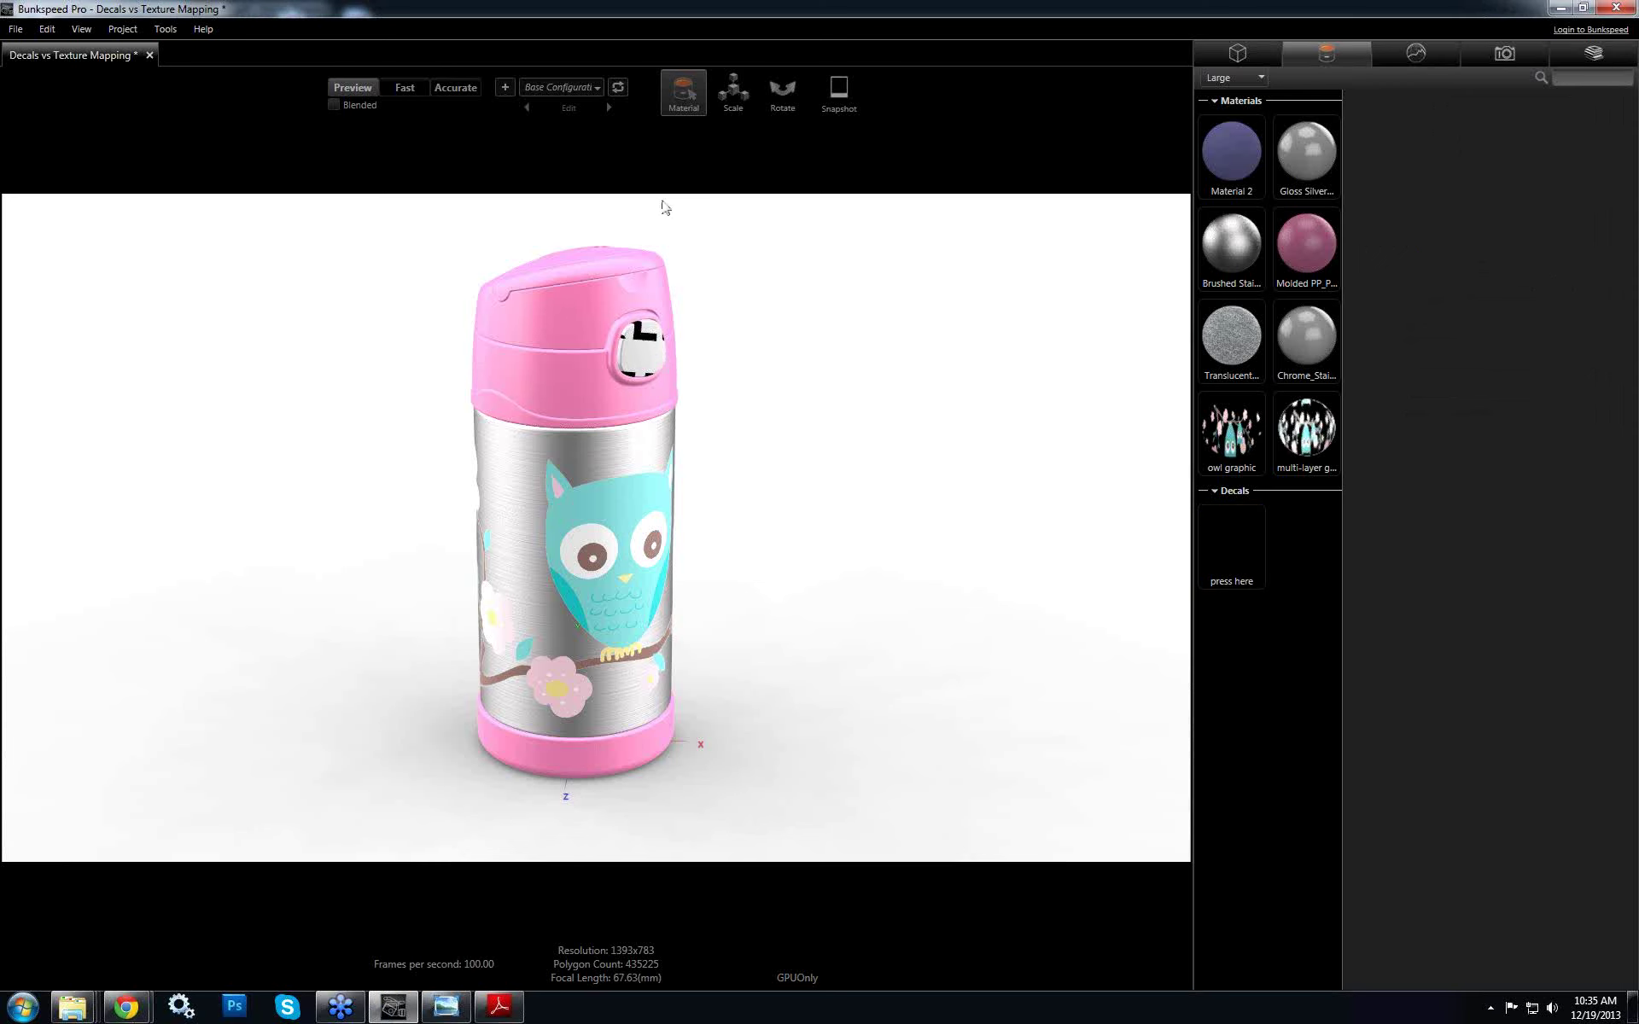
Scale the PRESS HERE decal down to 0.0108 by 0.0108 and centre it on the lid button
click(643, 342)
click(732, 90)
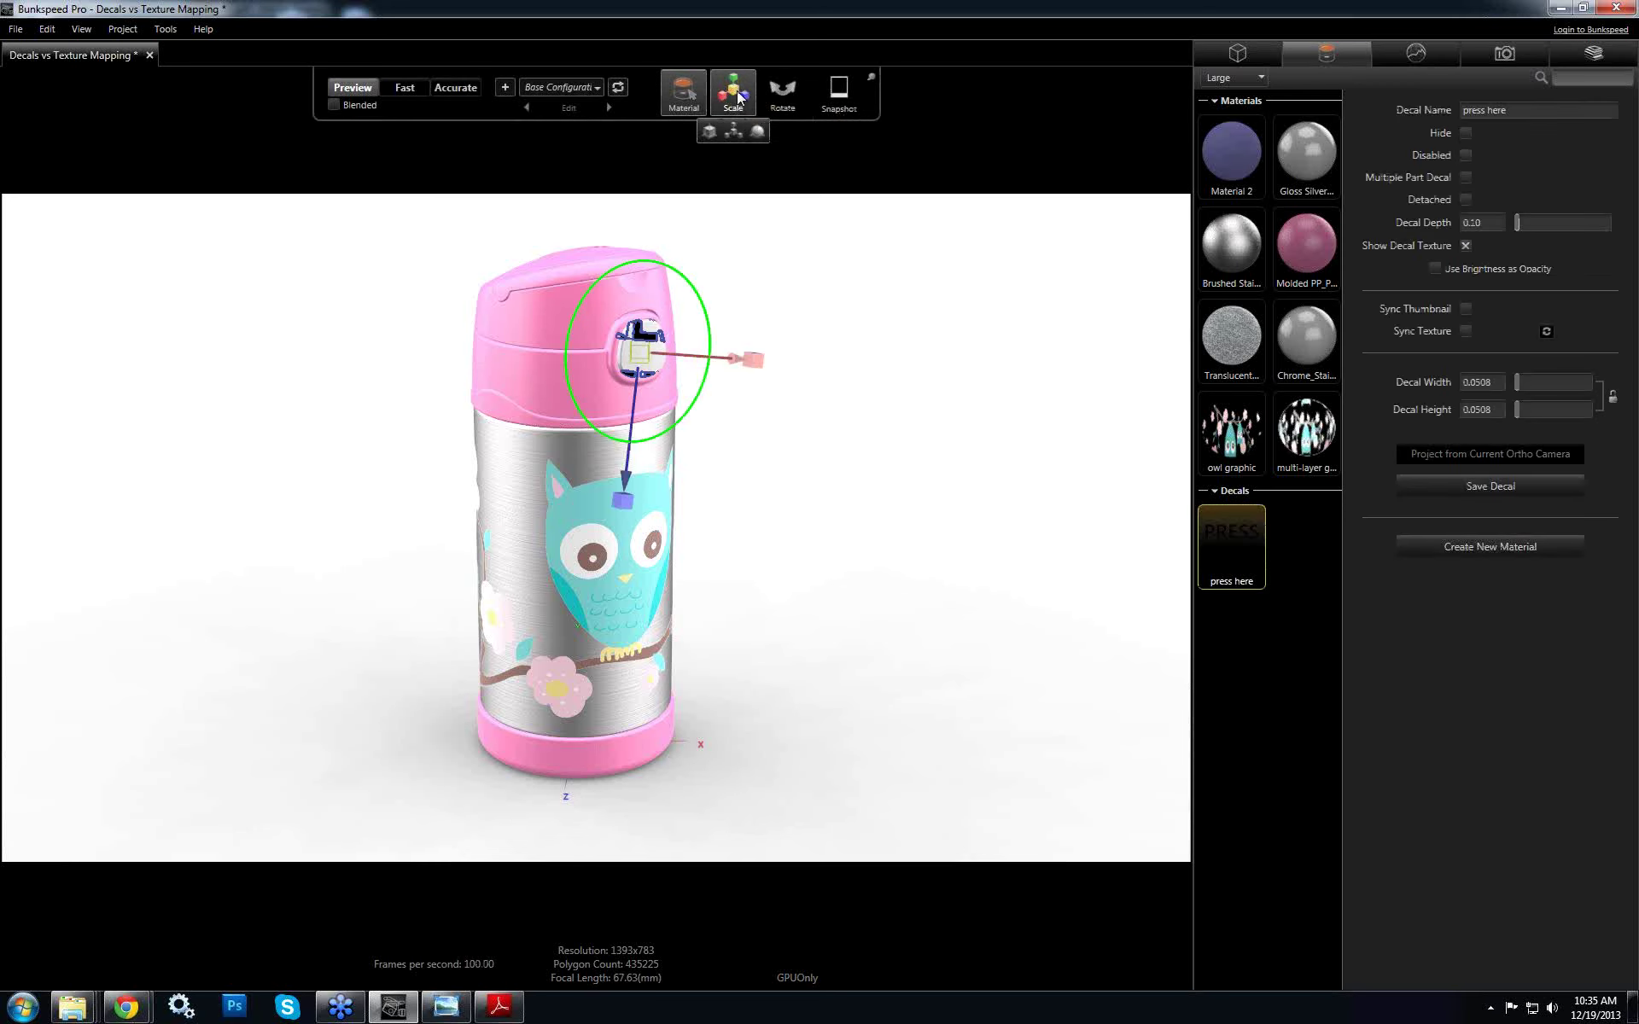
drag(783, 447, 633, 465)
scroll(636, 468, up, 3)
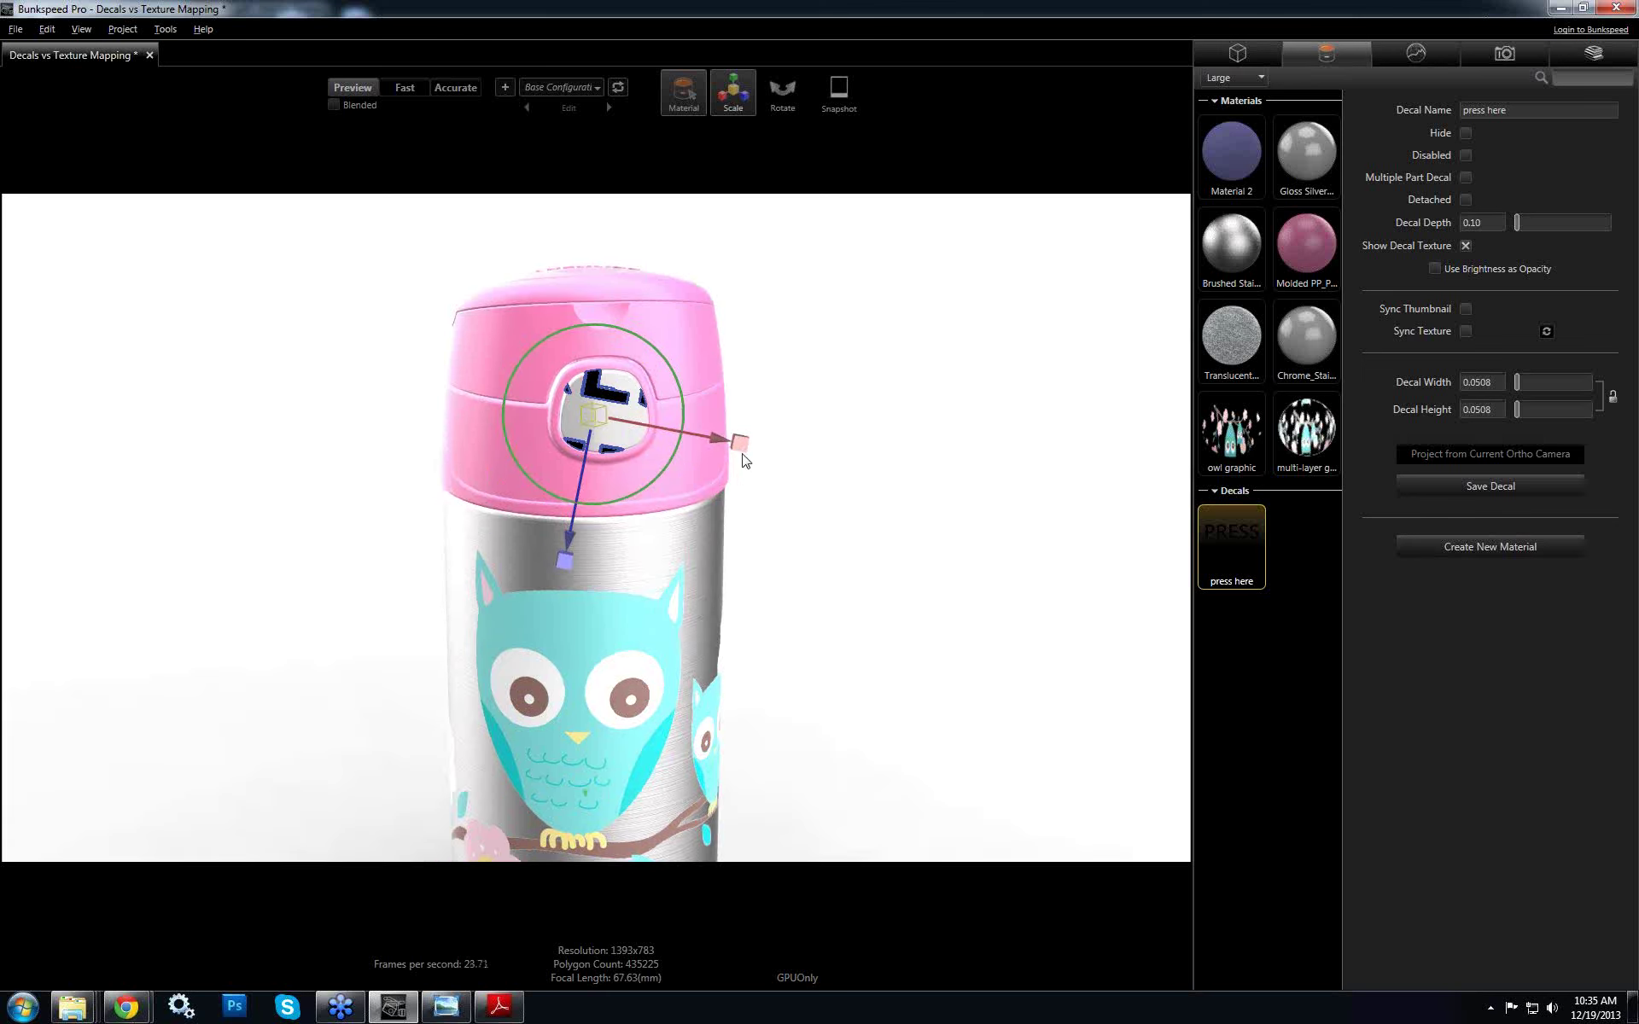
mouse_move(740, 446)
mouse_down()
mouse_move(598, 422)
mouse_move(681, 423)
mouse_move(681, 395)
mouse_move(728, 414)
mouse_up()
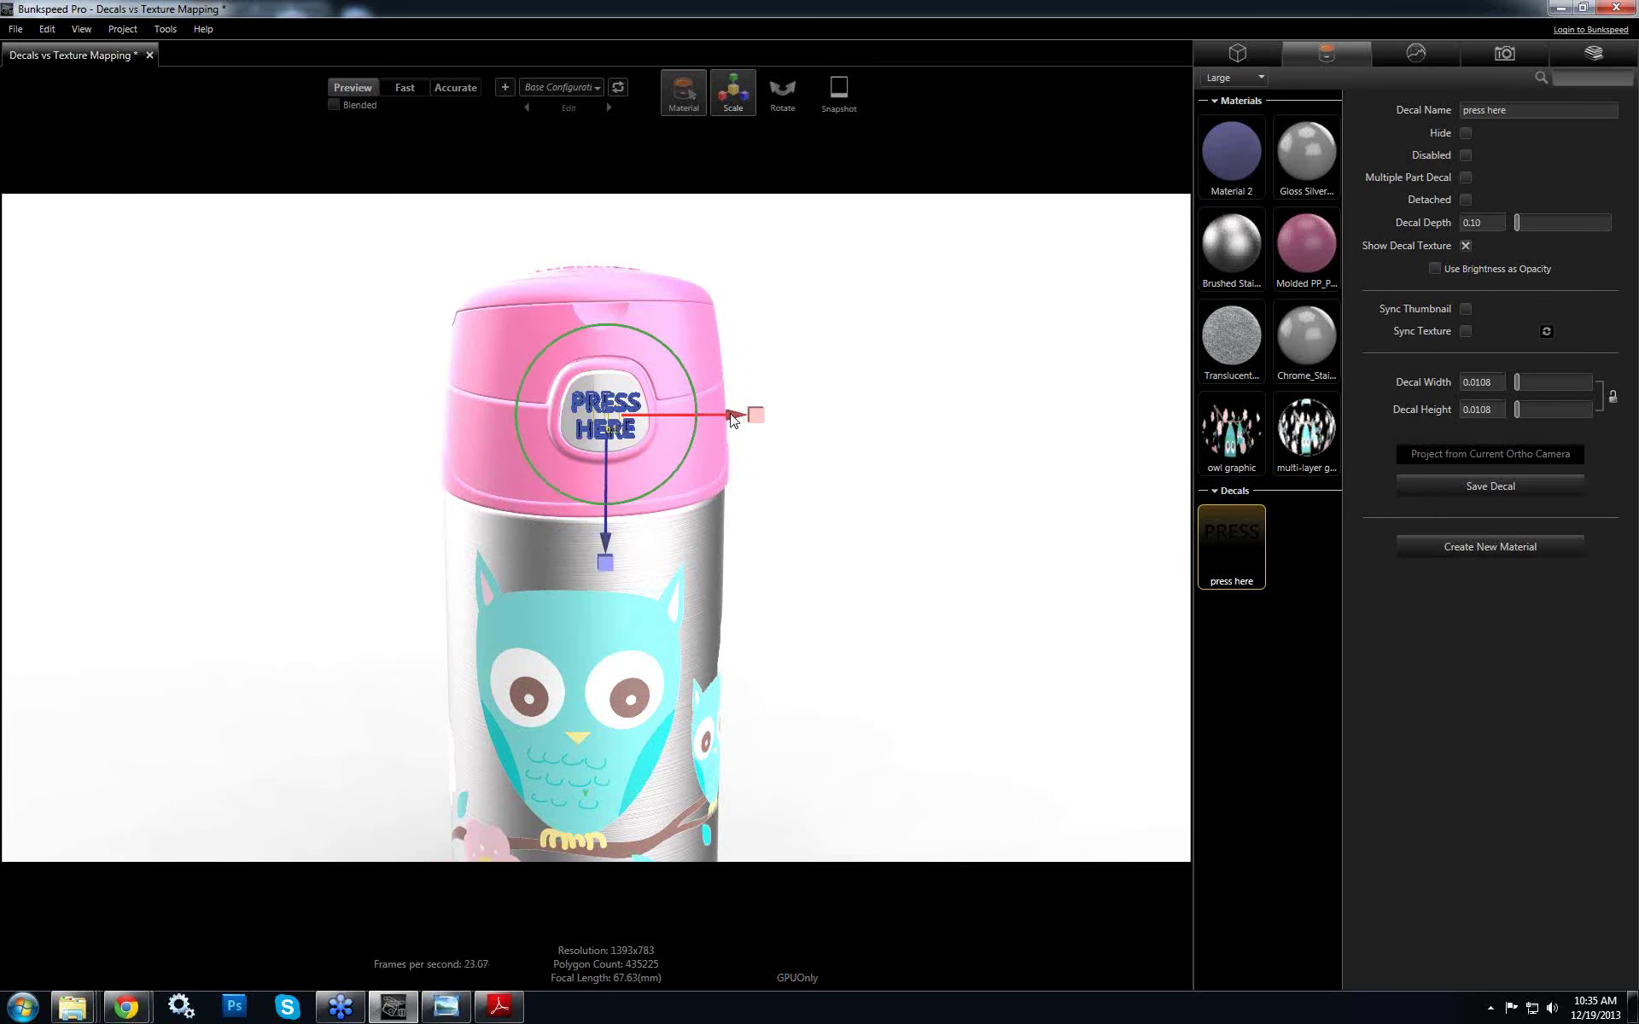
scroll(698, 522, up, 5)
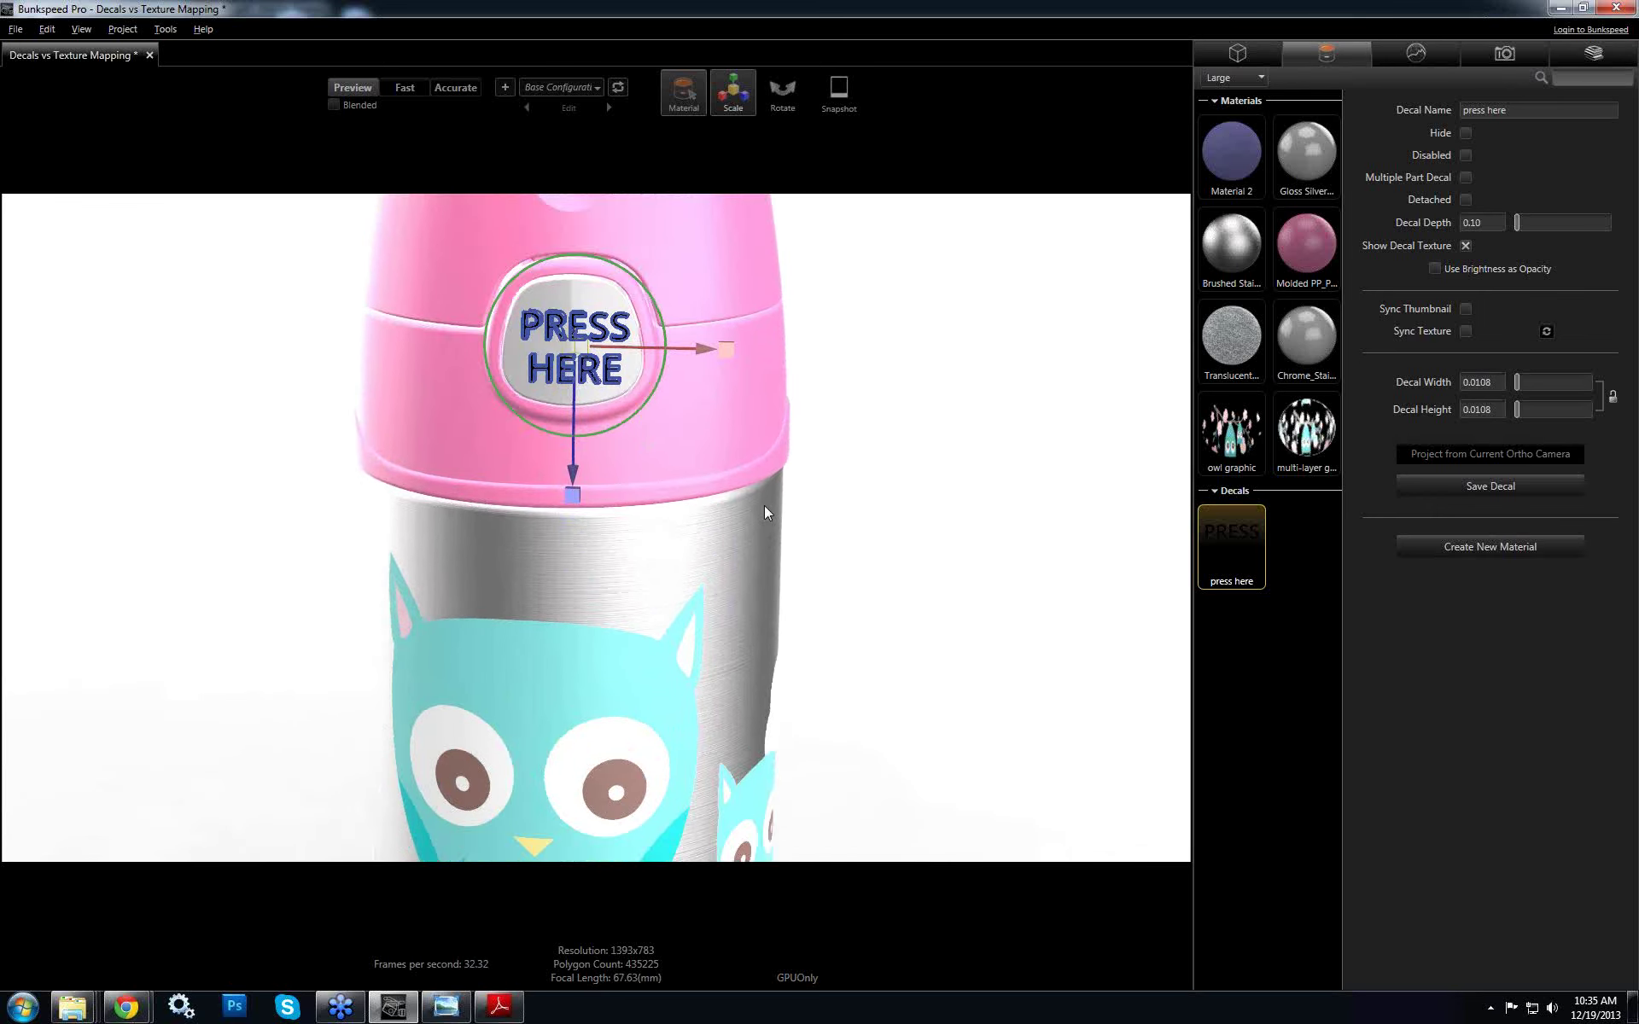
scroll(781, 528, up, 2)
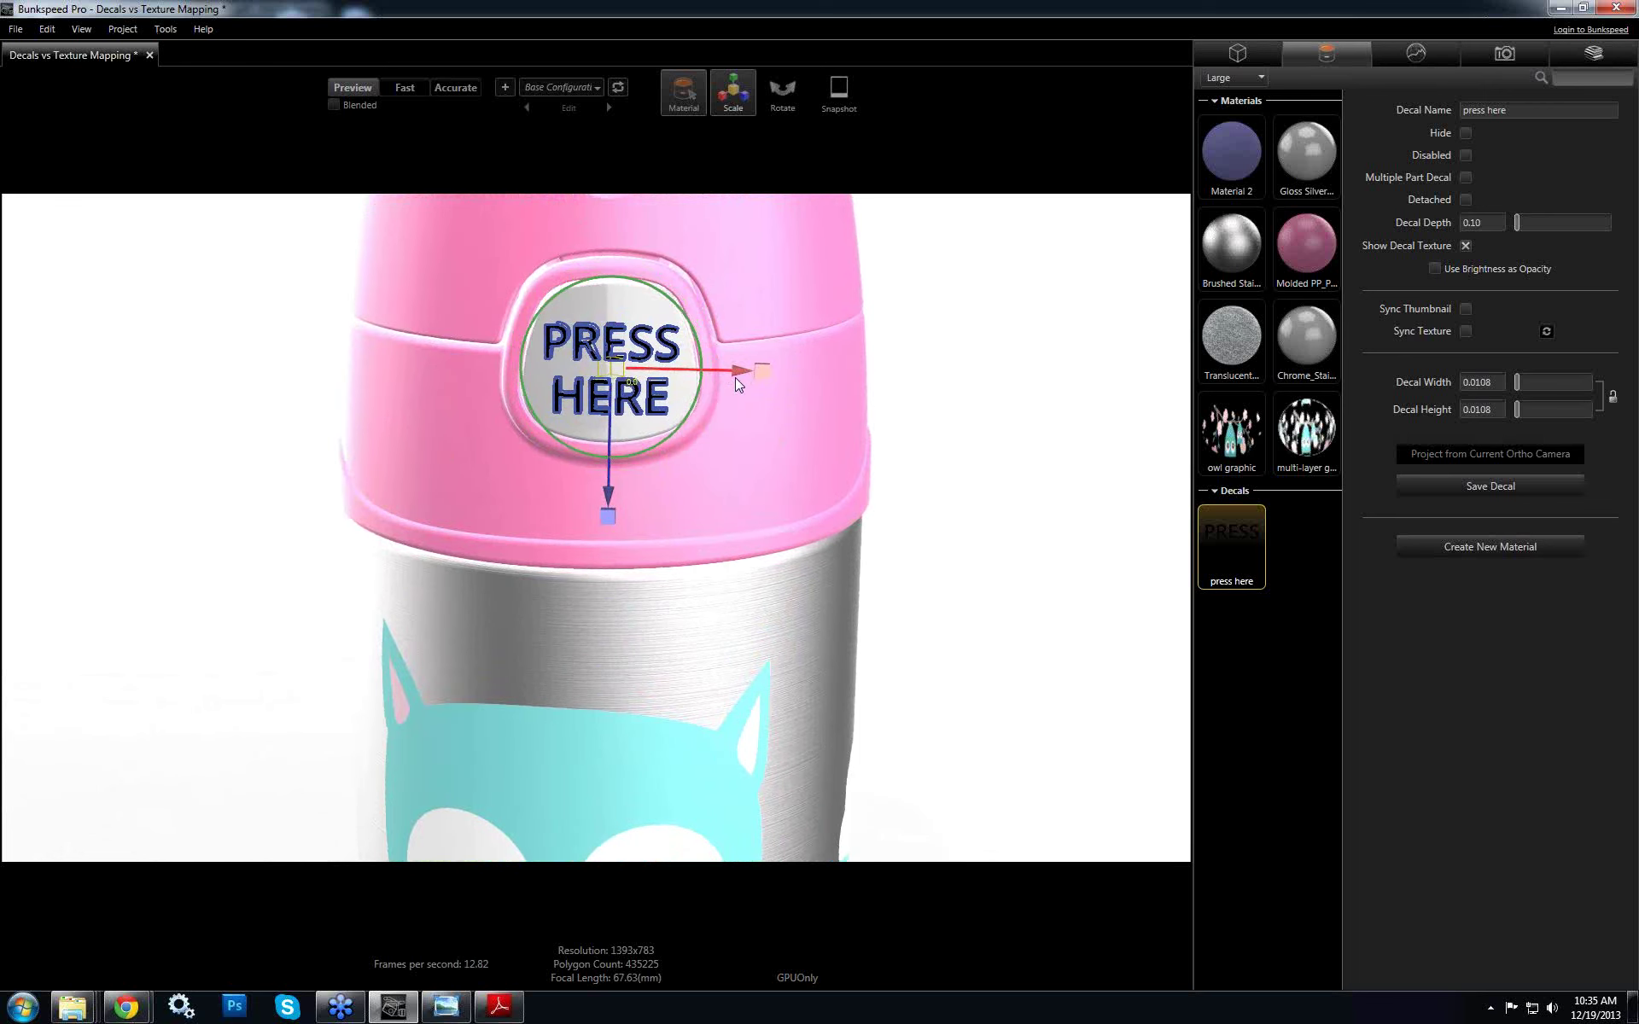
drag(695, 396, 697, 392)
click(1013, 413)
scroll(940, 523, down, 6)
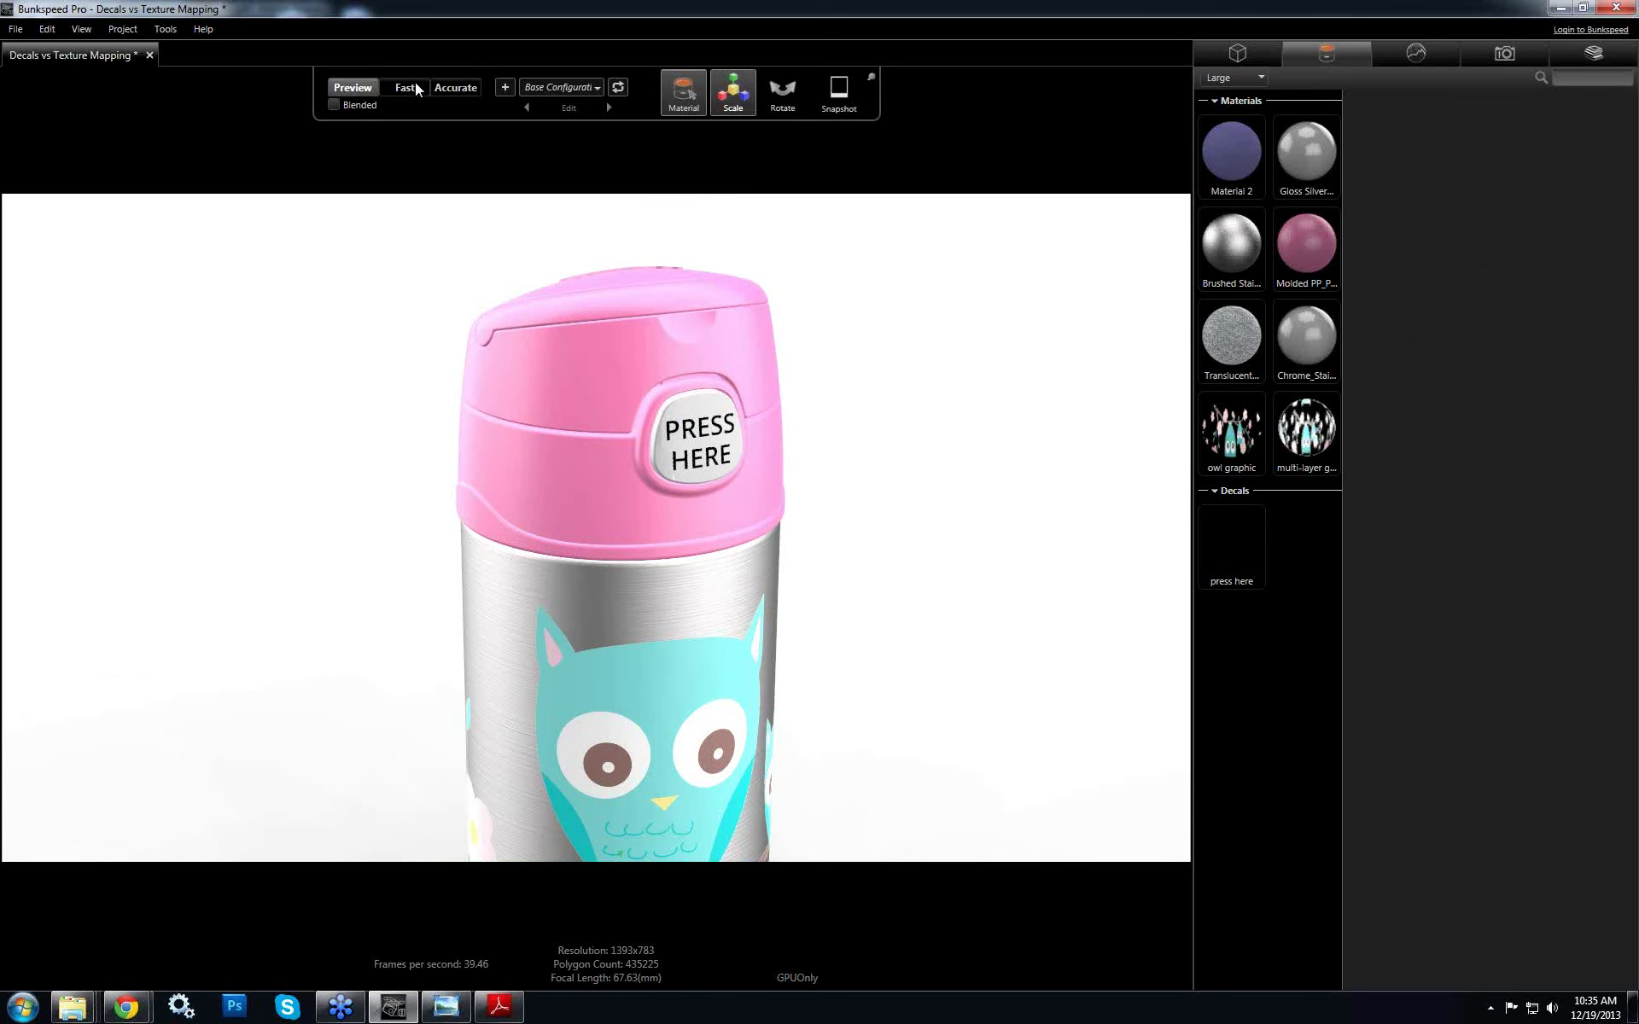
Switch to Fast rendering and turn the bottle to review the owl graphic and lid decal
click(415, 87)
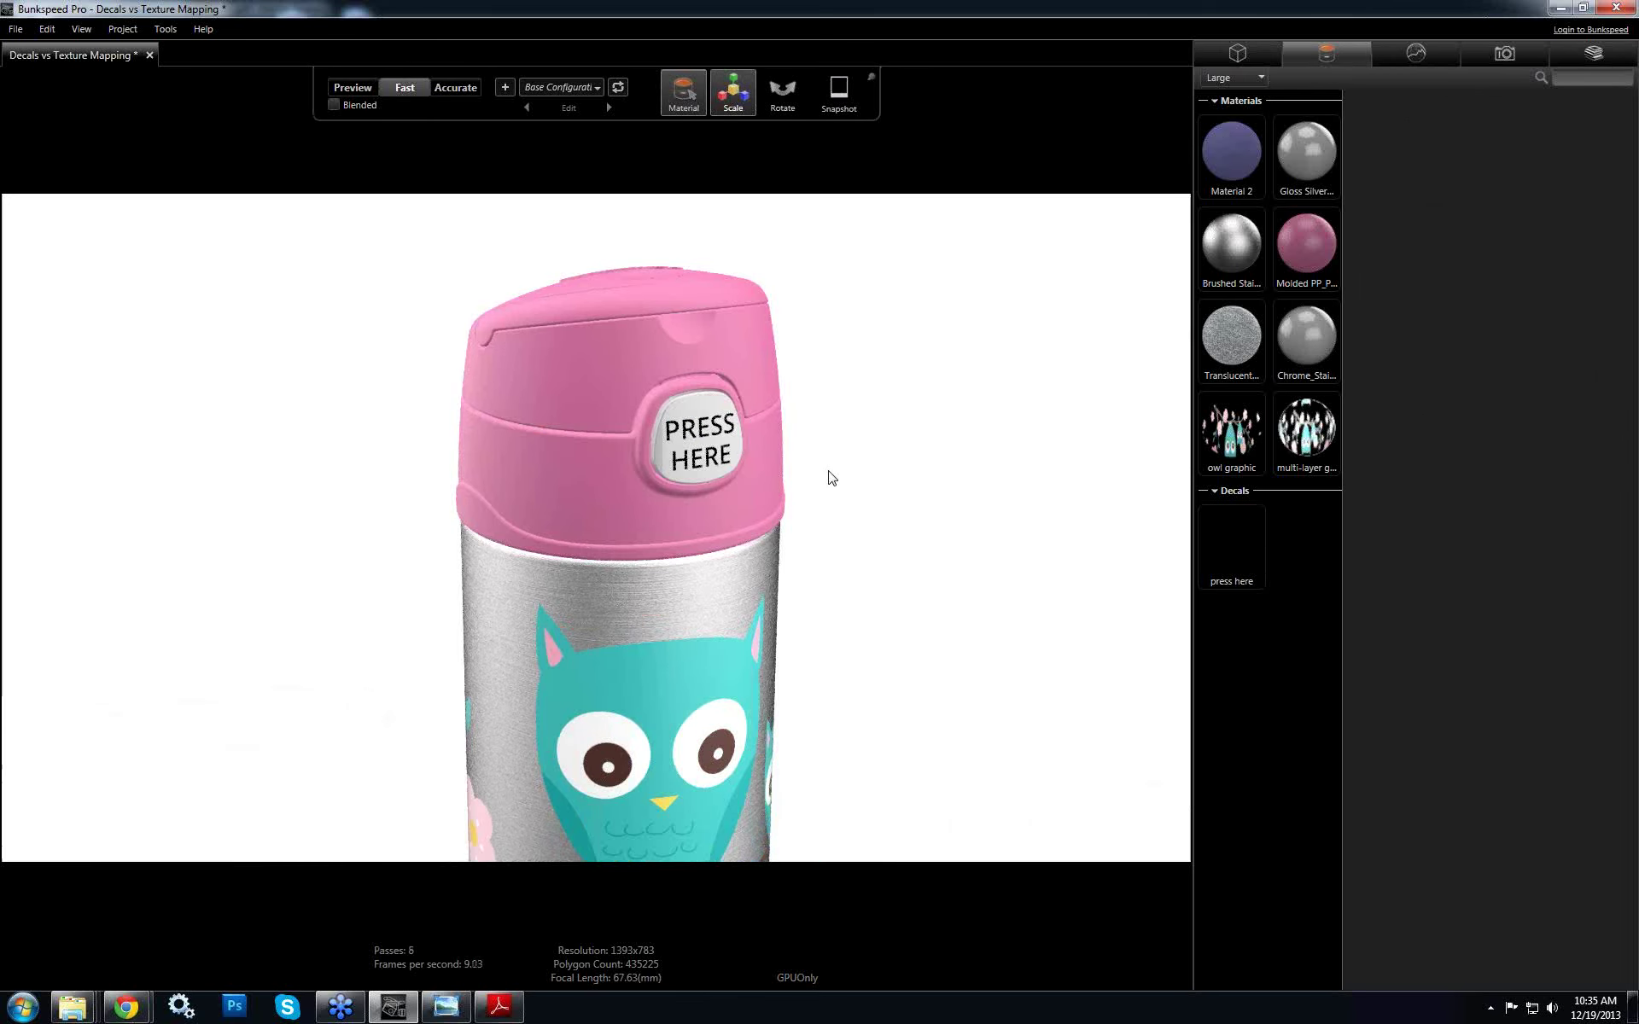
click(734, 407)
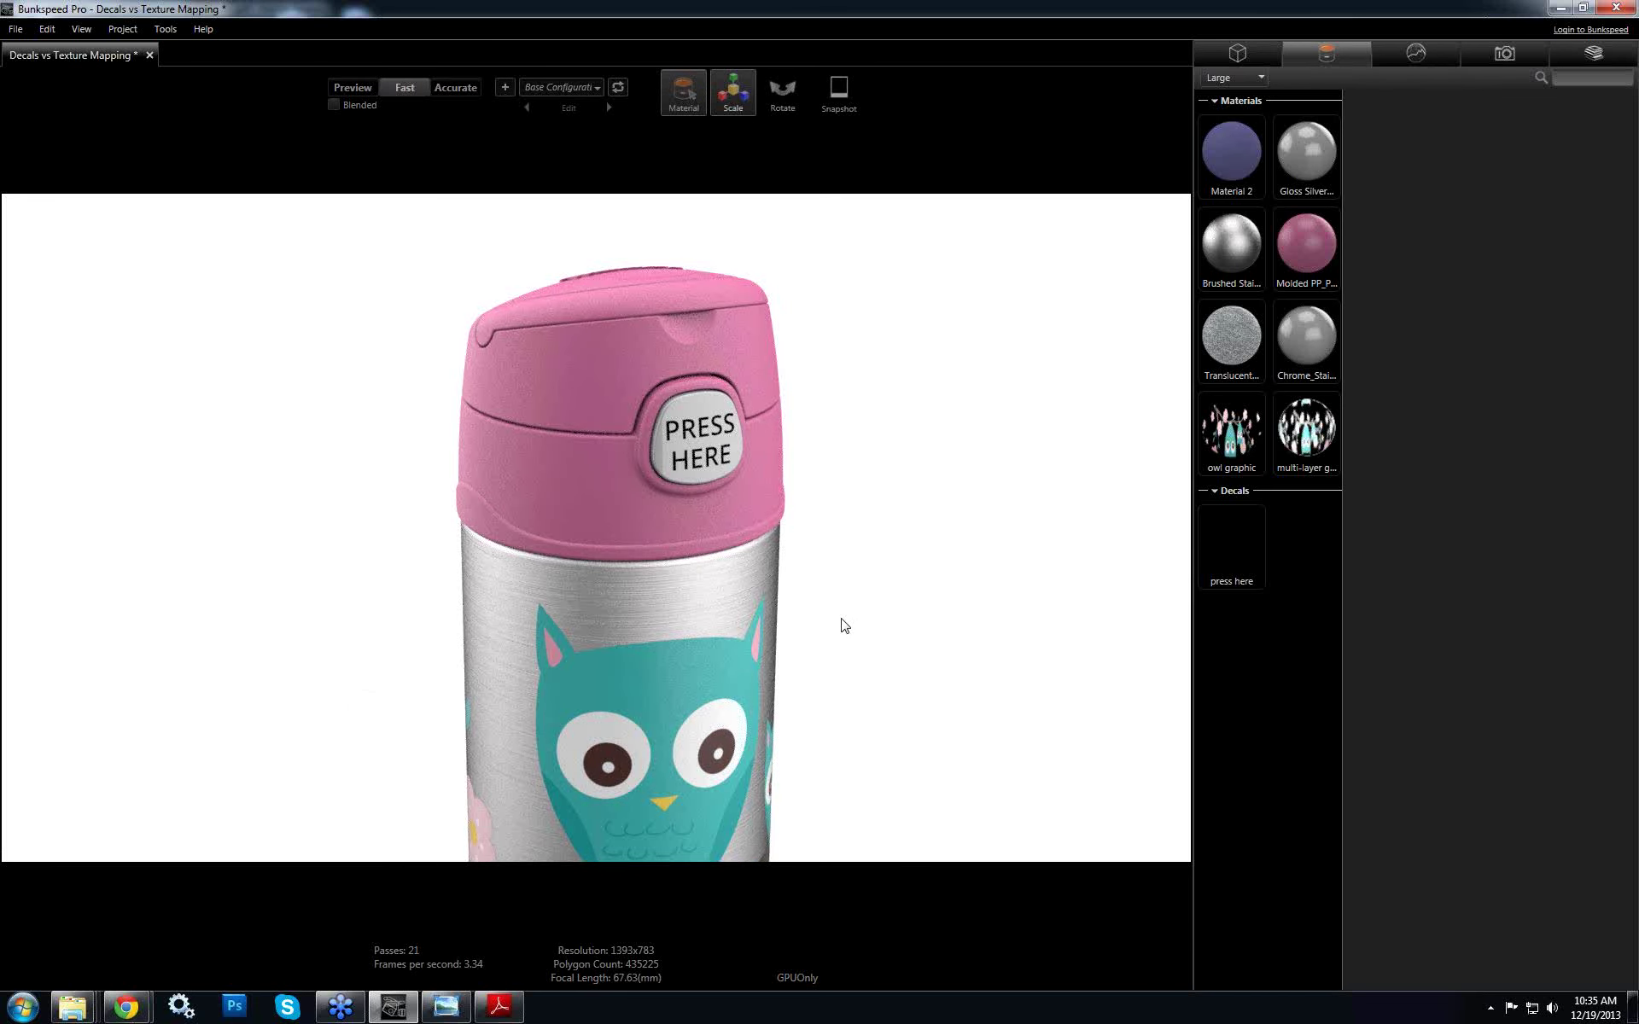
scroll(760, 629, down, 3)
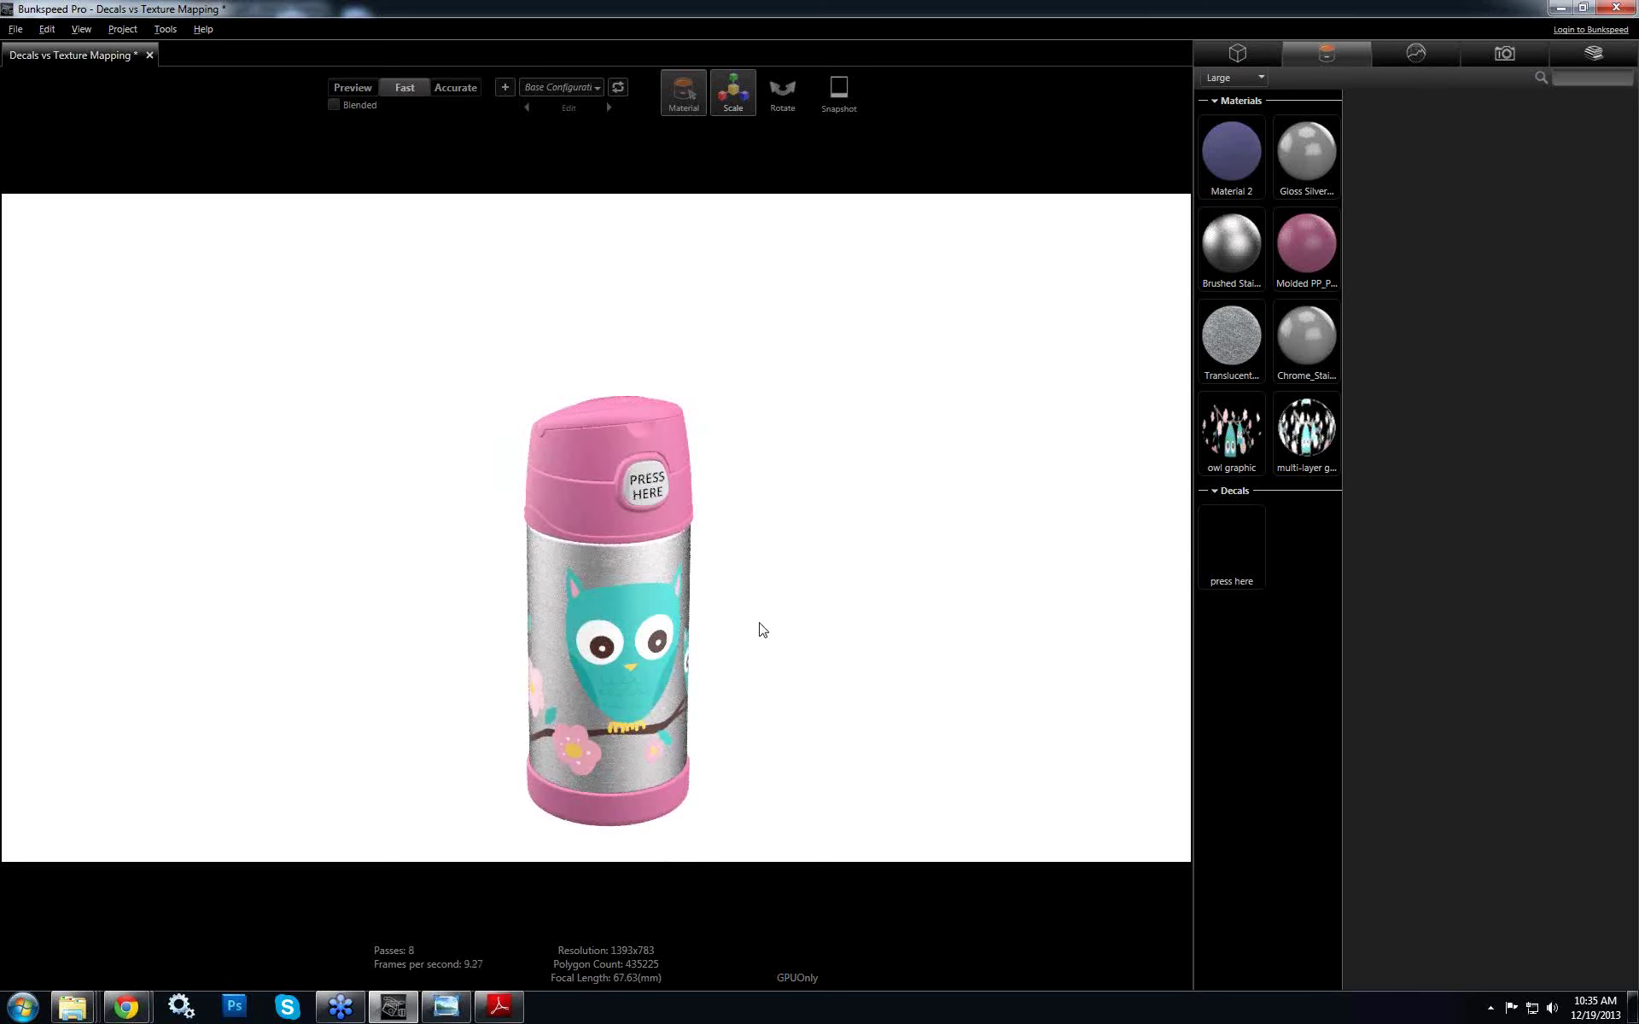
drag(773, 538, 598, 687)
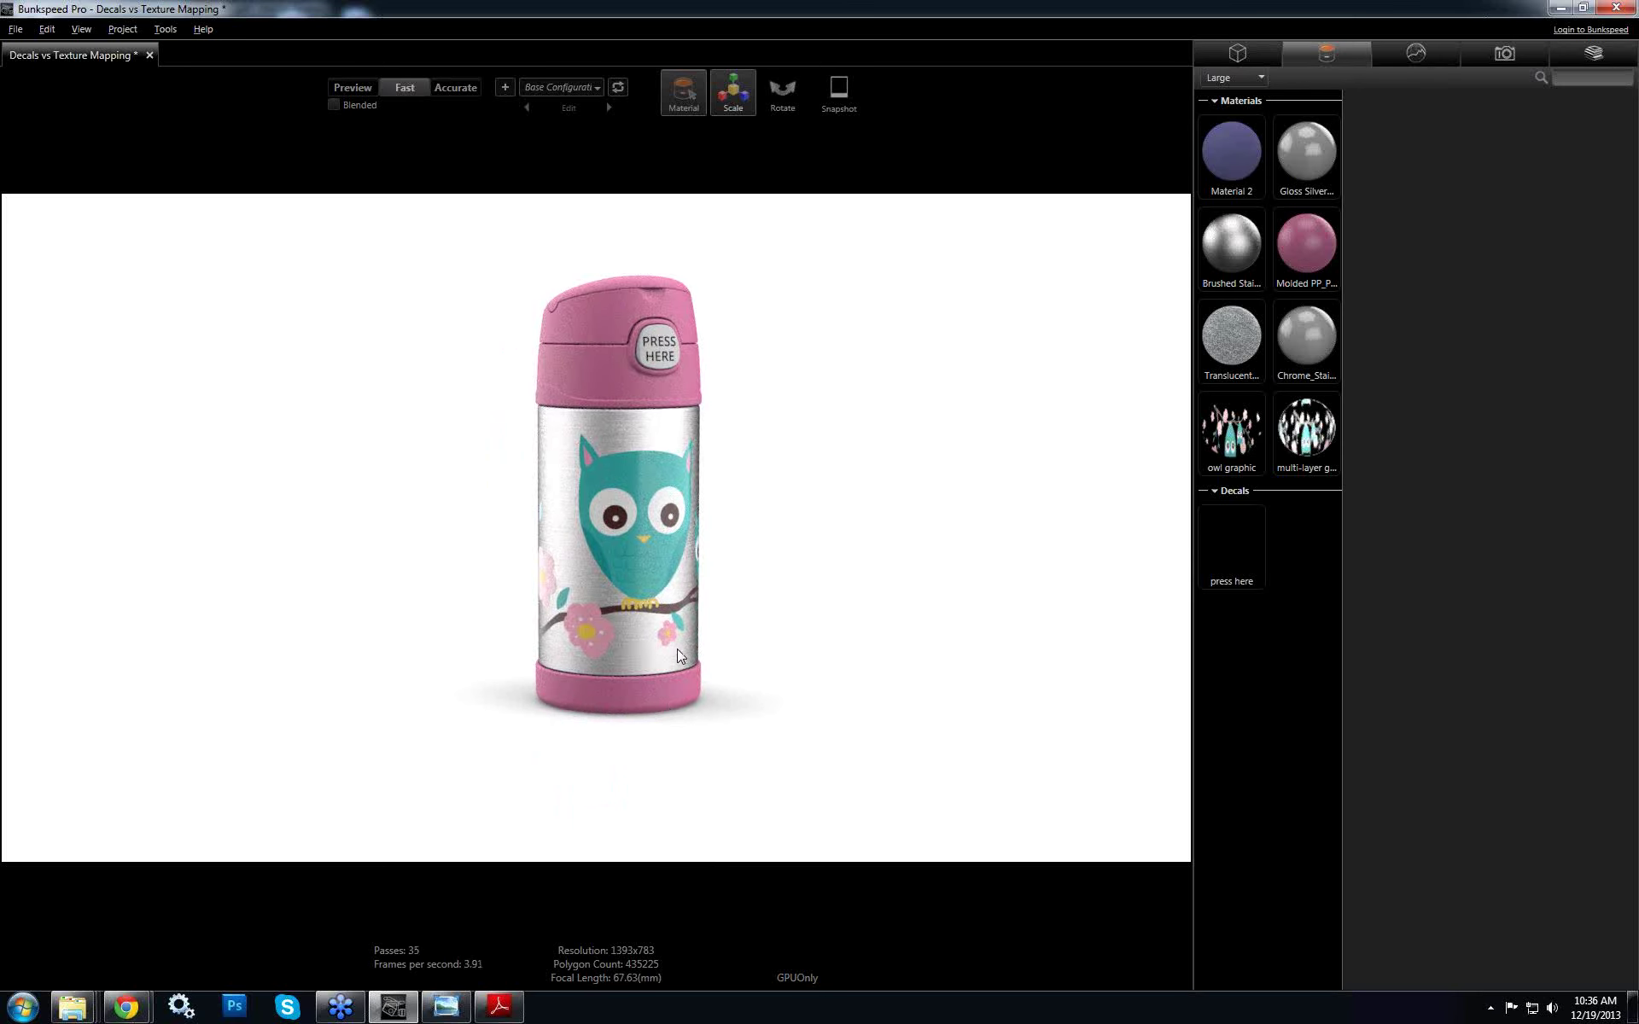
scroll(678, 648, up, 3)
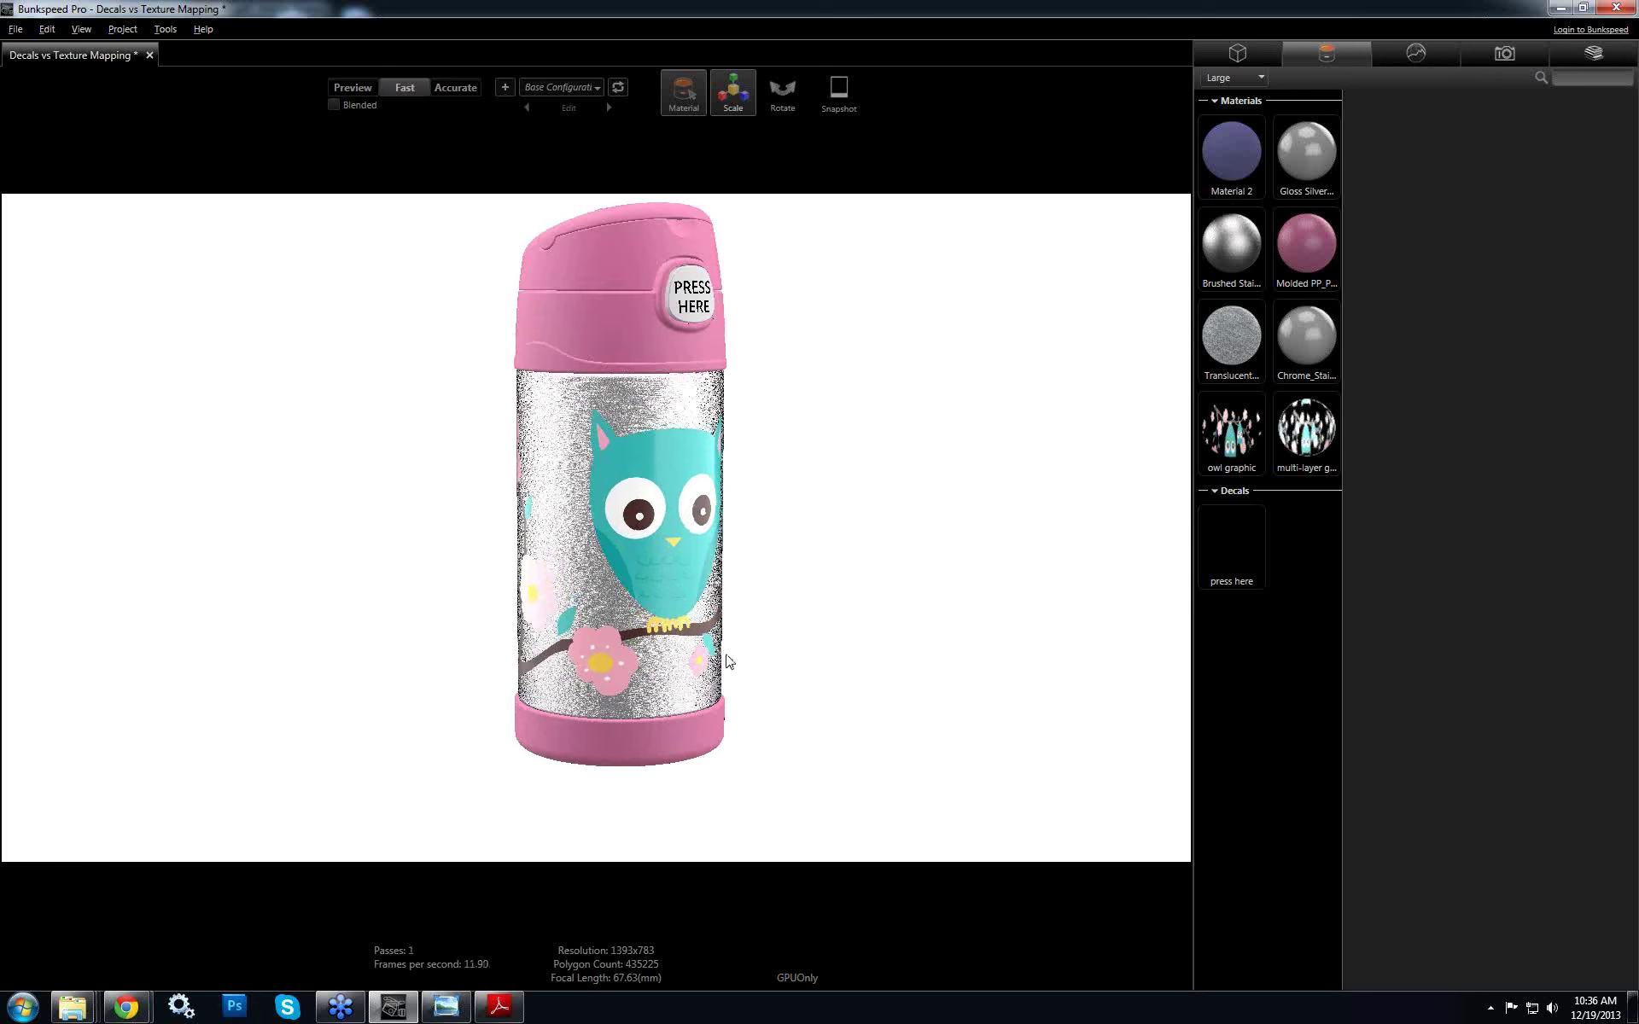
scroll(728, 661, up, 1)
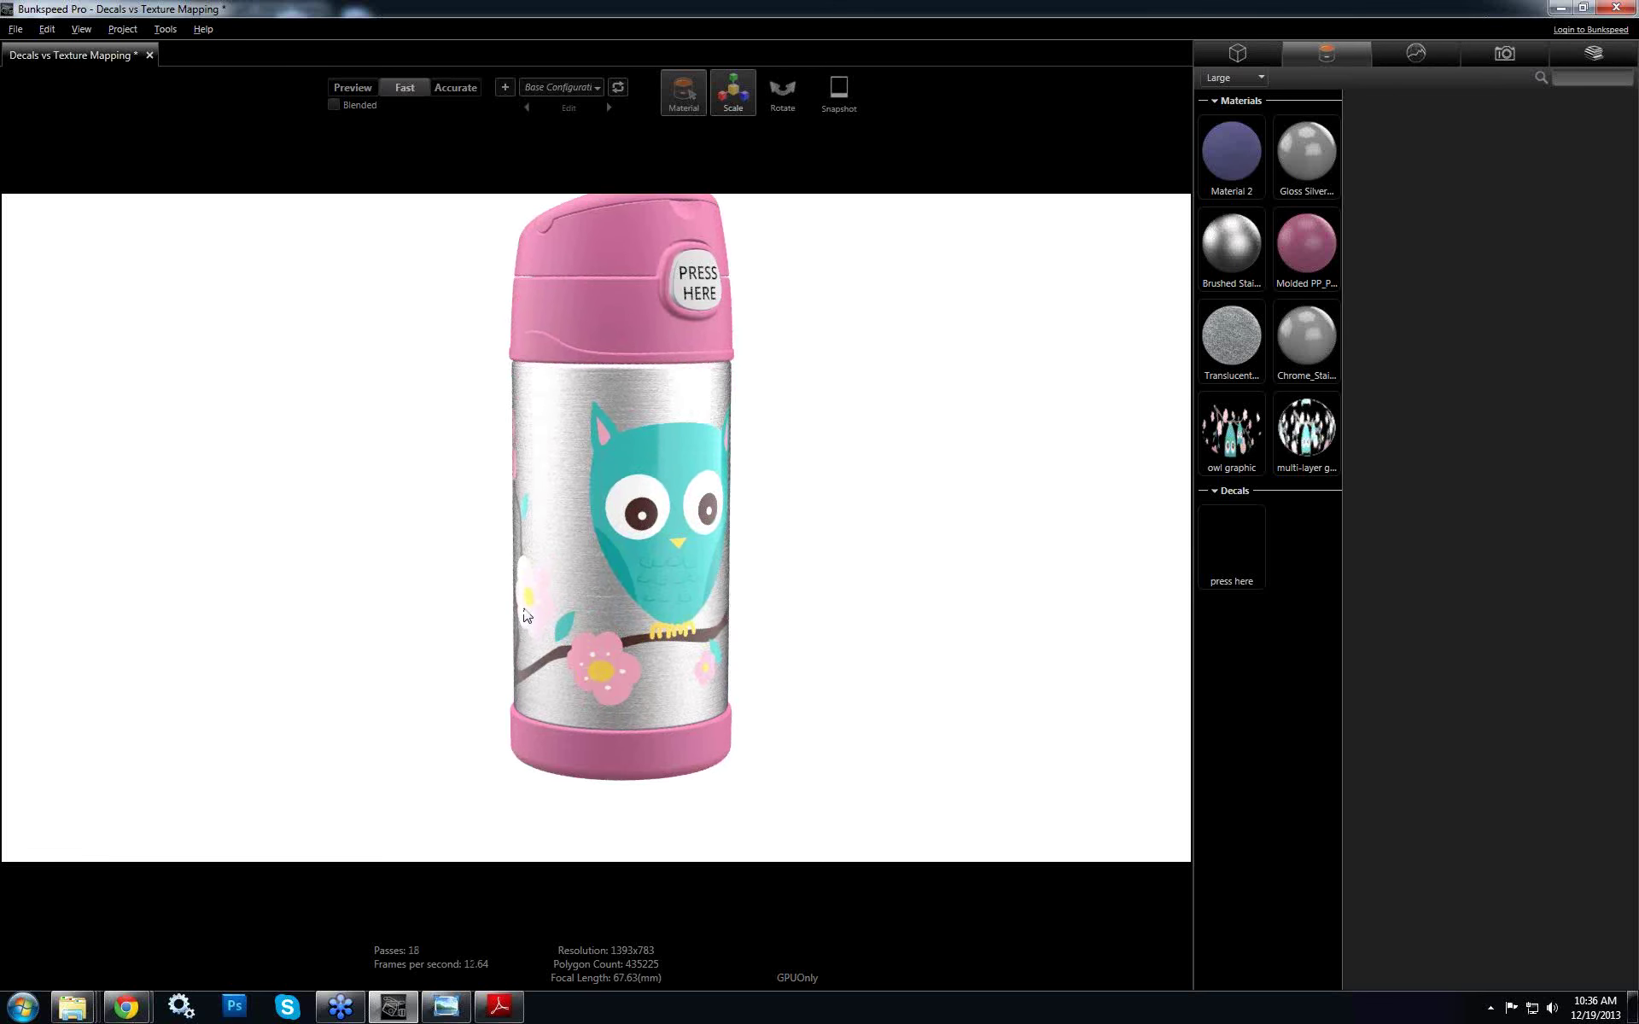
drag(524, 614, 641, 710)
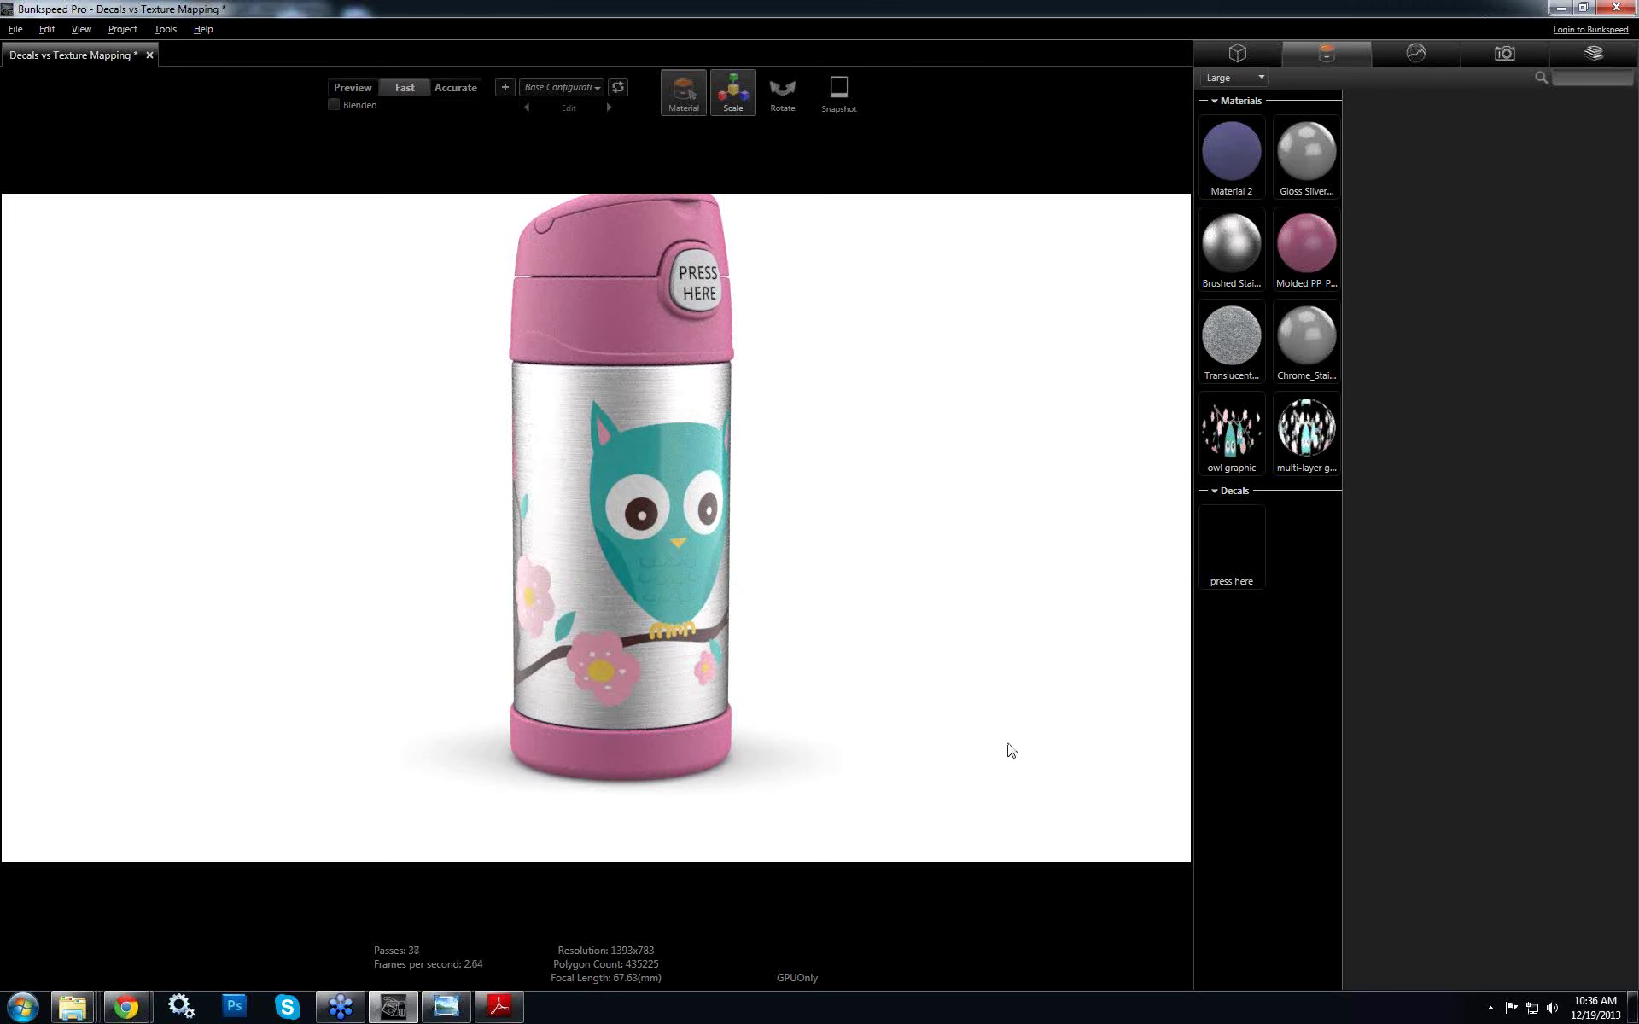
Create a second decal from the signature text image
right_click(1265, 702)
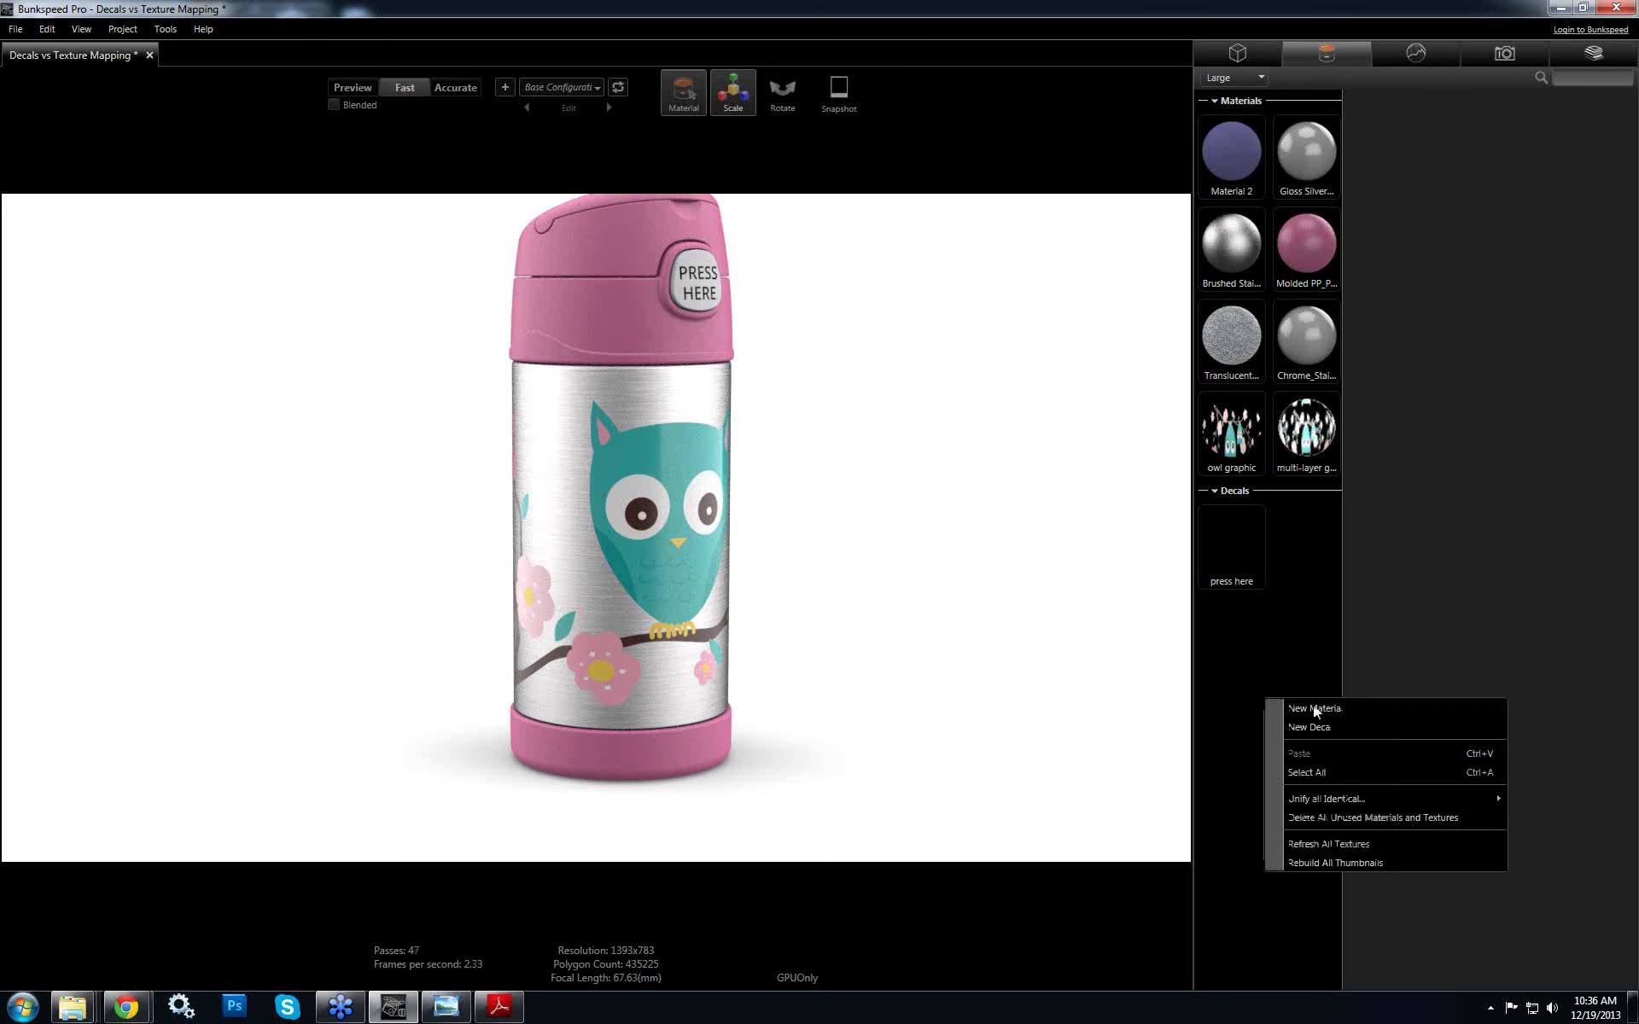
click(1318, 726)
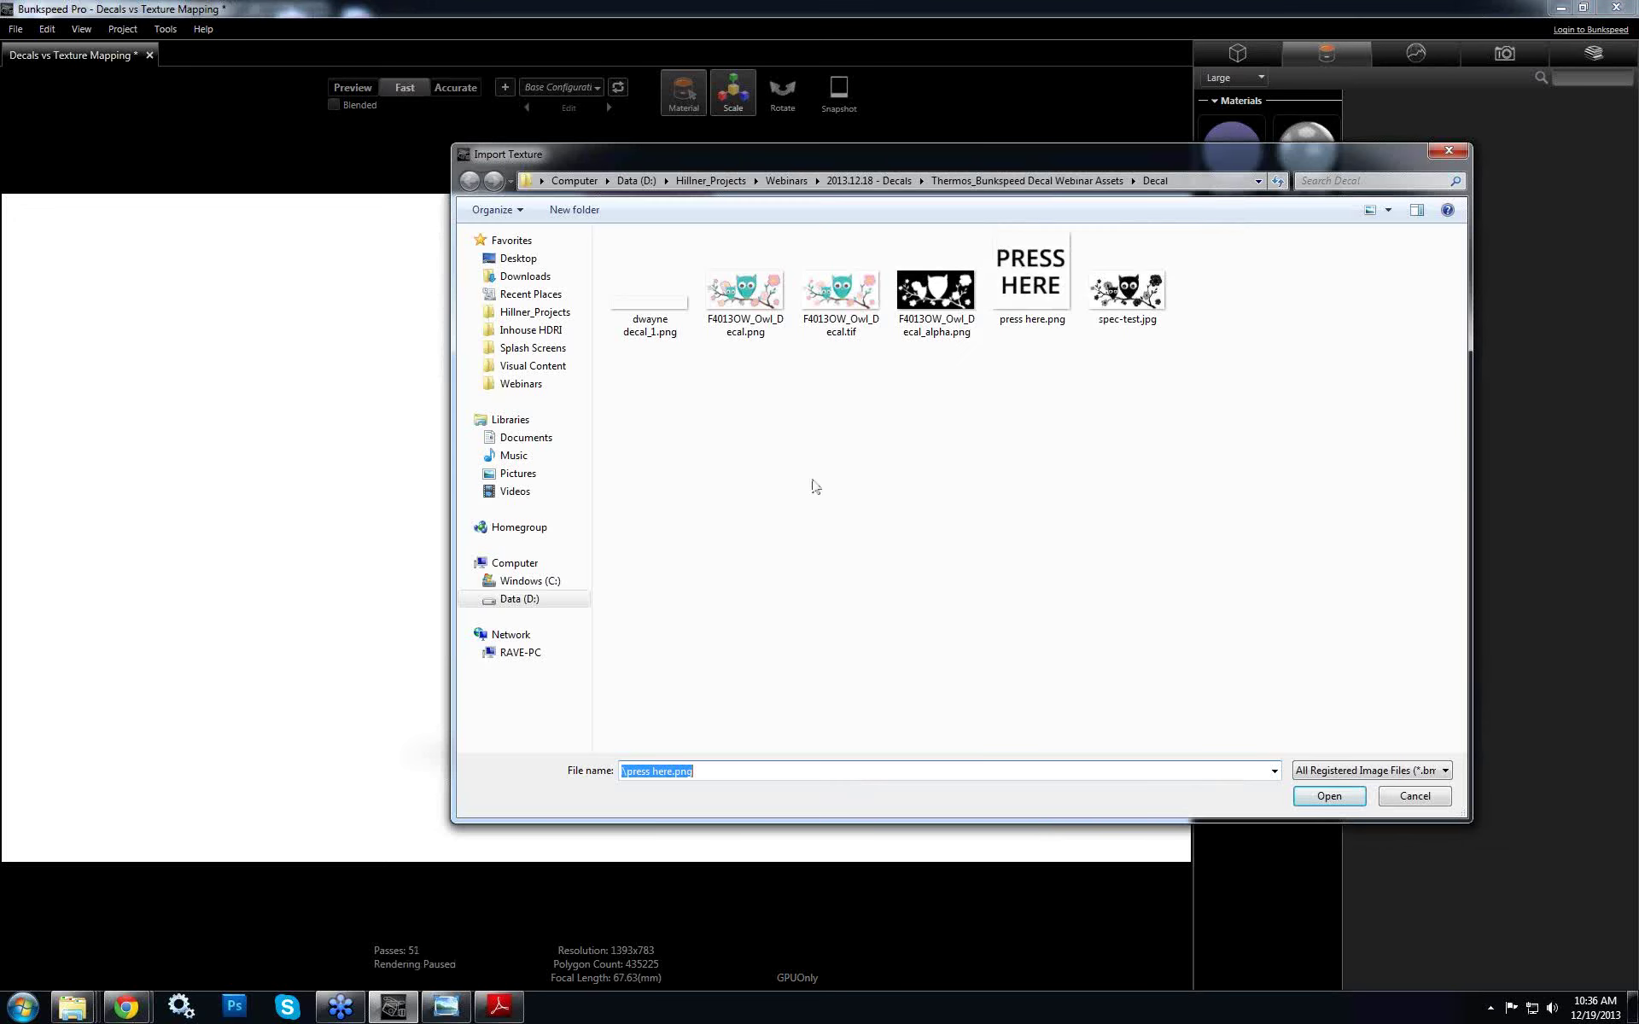
double_click(638, 295)
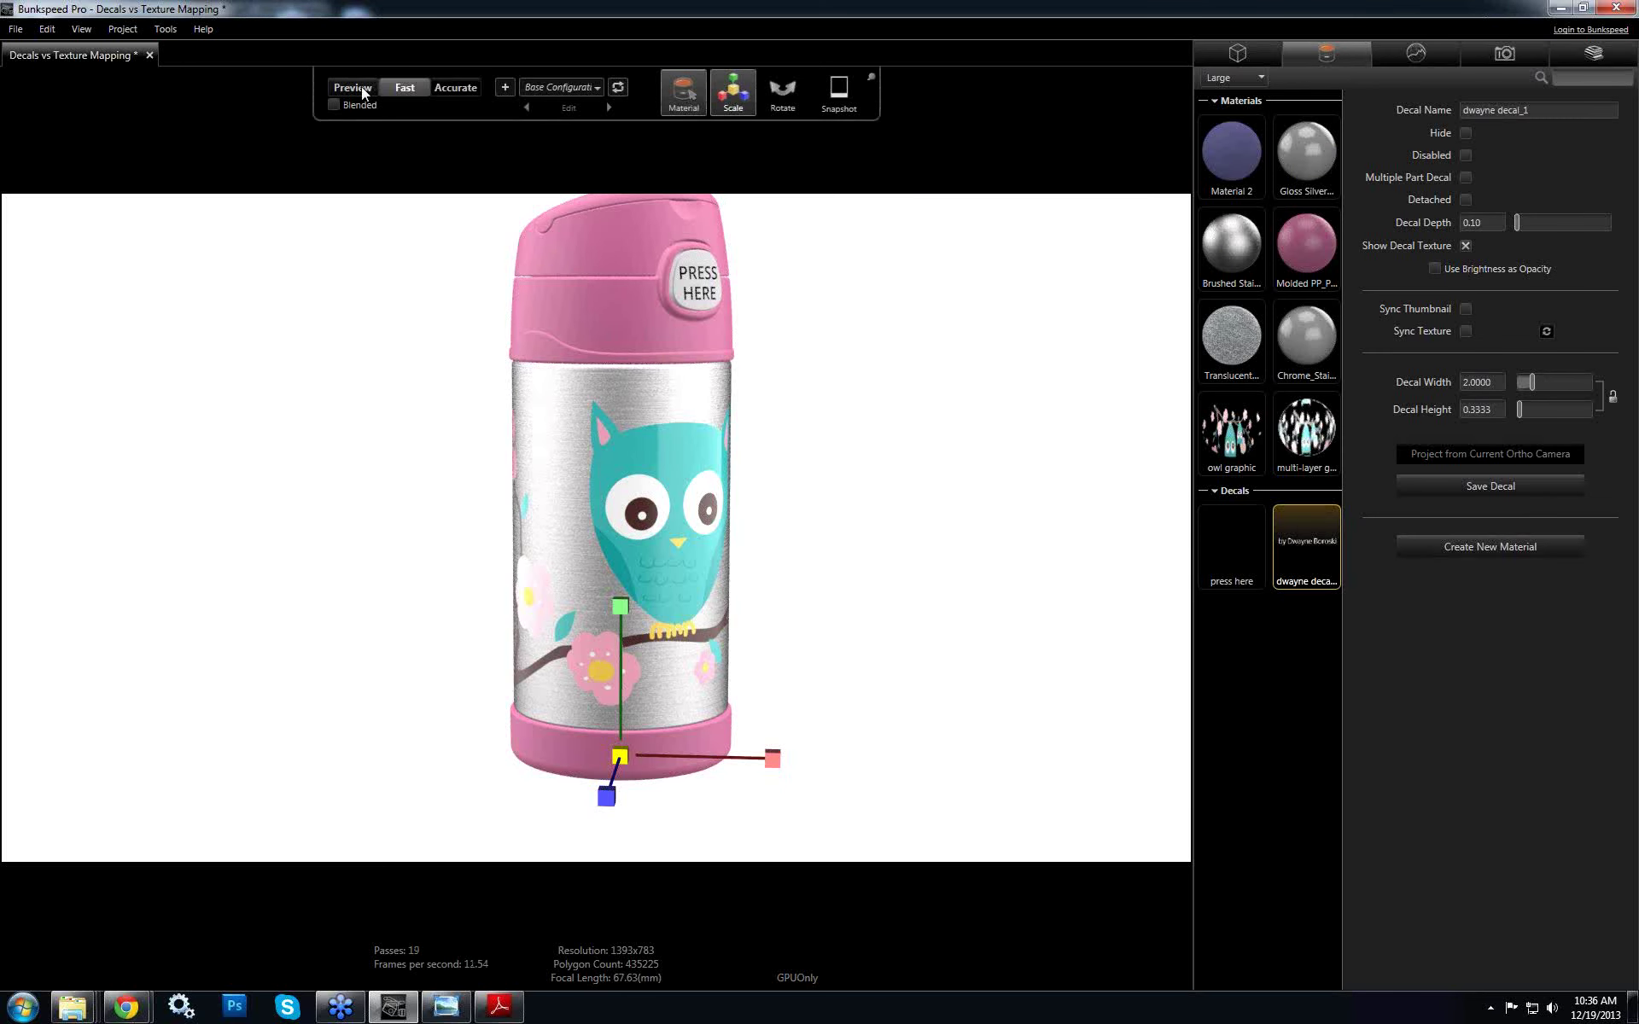
Back in Preview quality, place the signature decal on the bottle's pink base band
click(361, 87)
click(1304, 584)
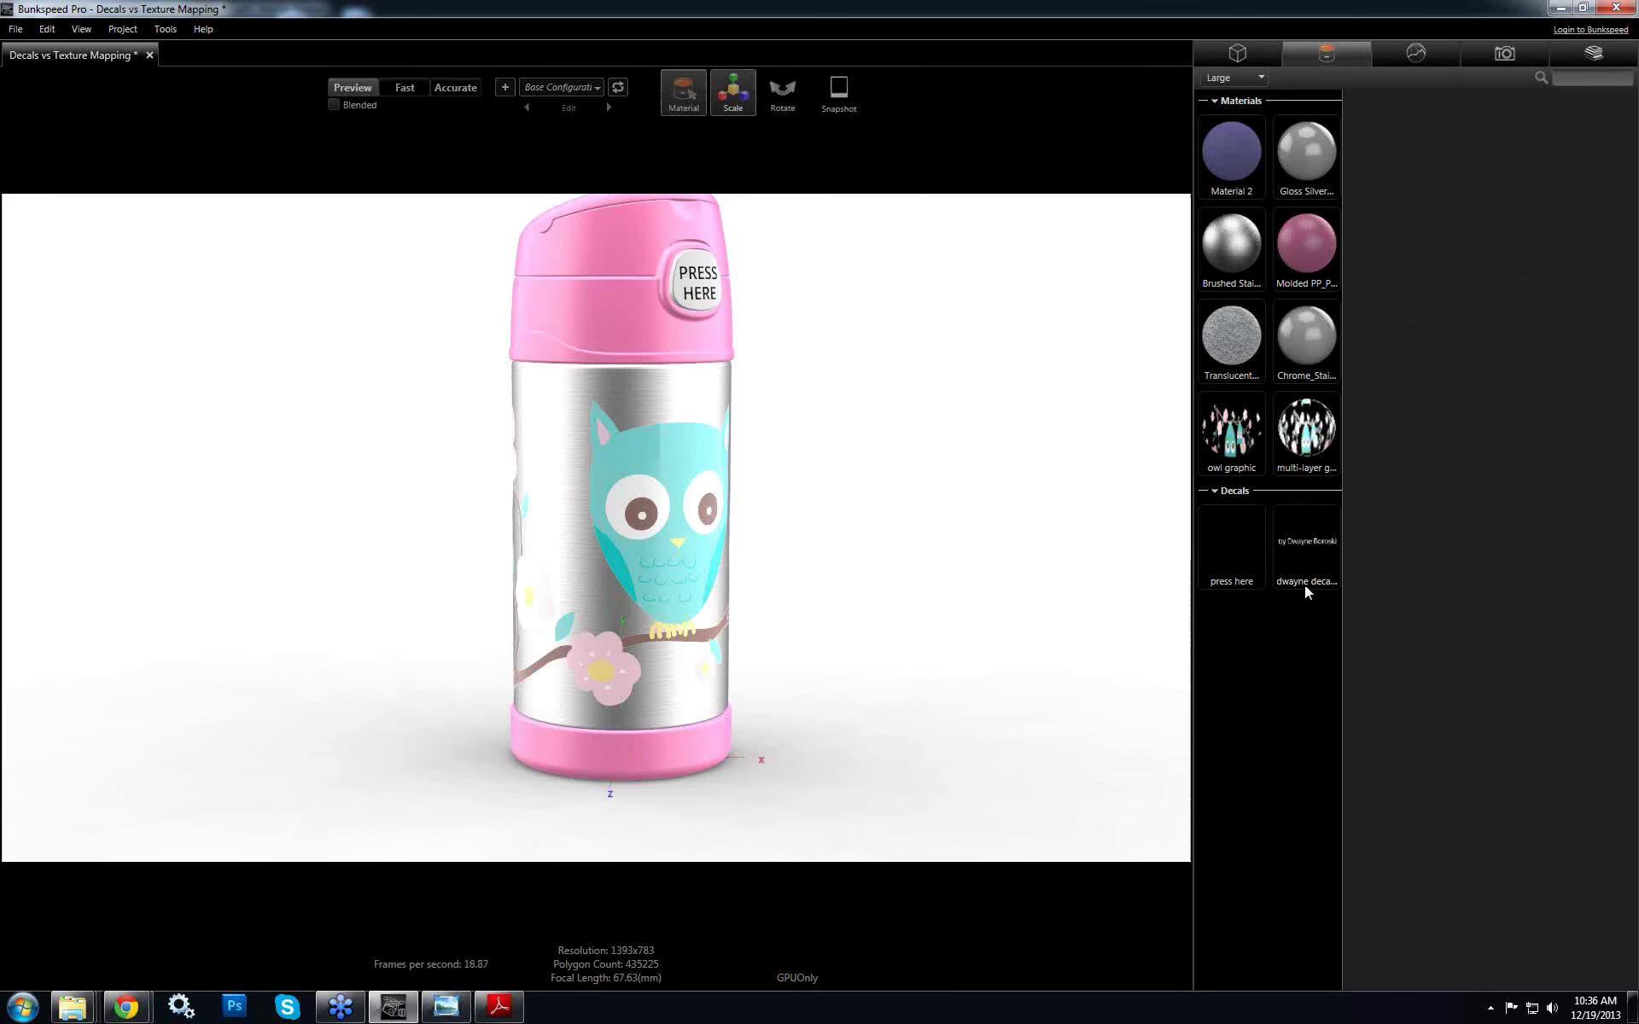
click(1312, 539)
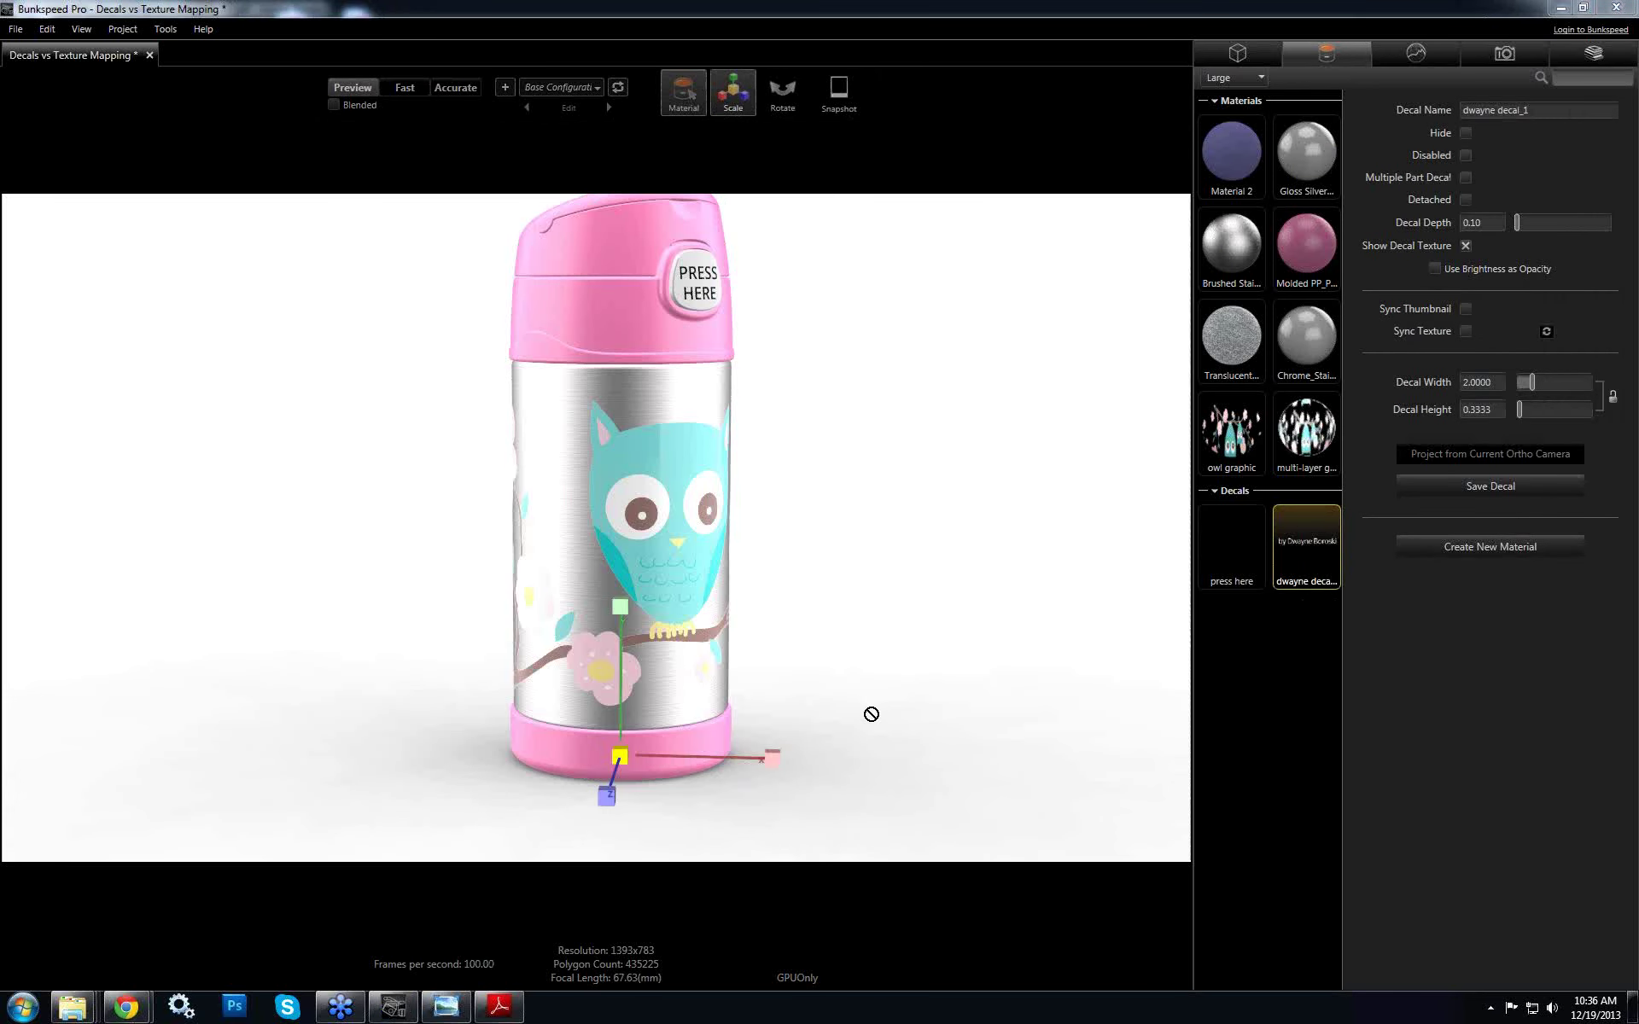
click(735, 748)
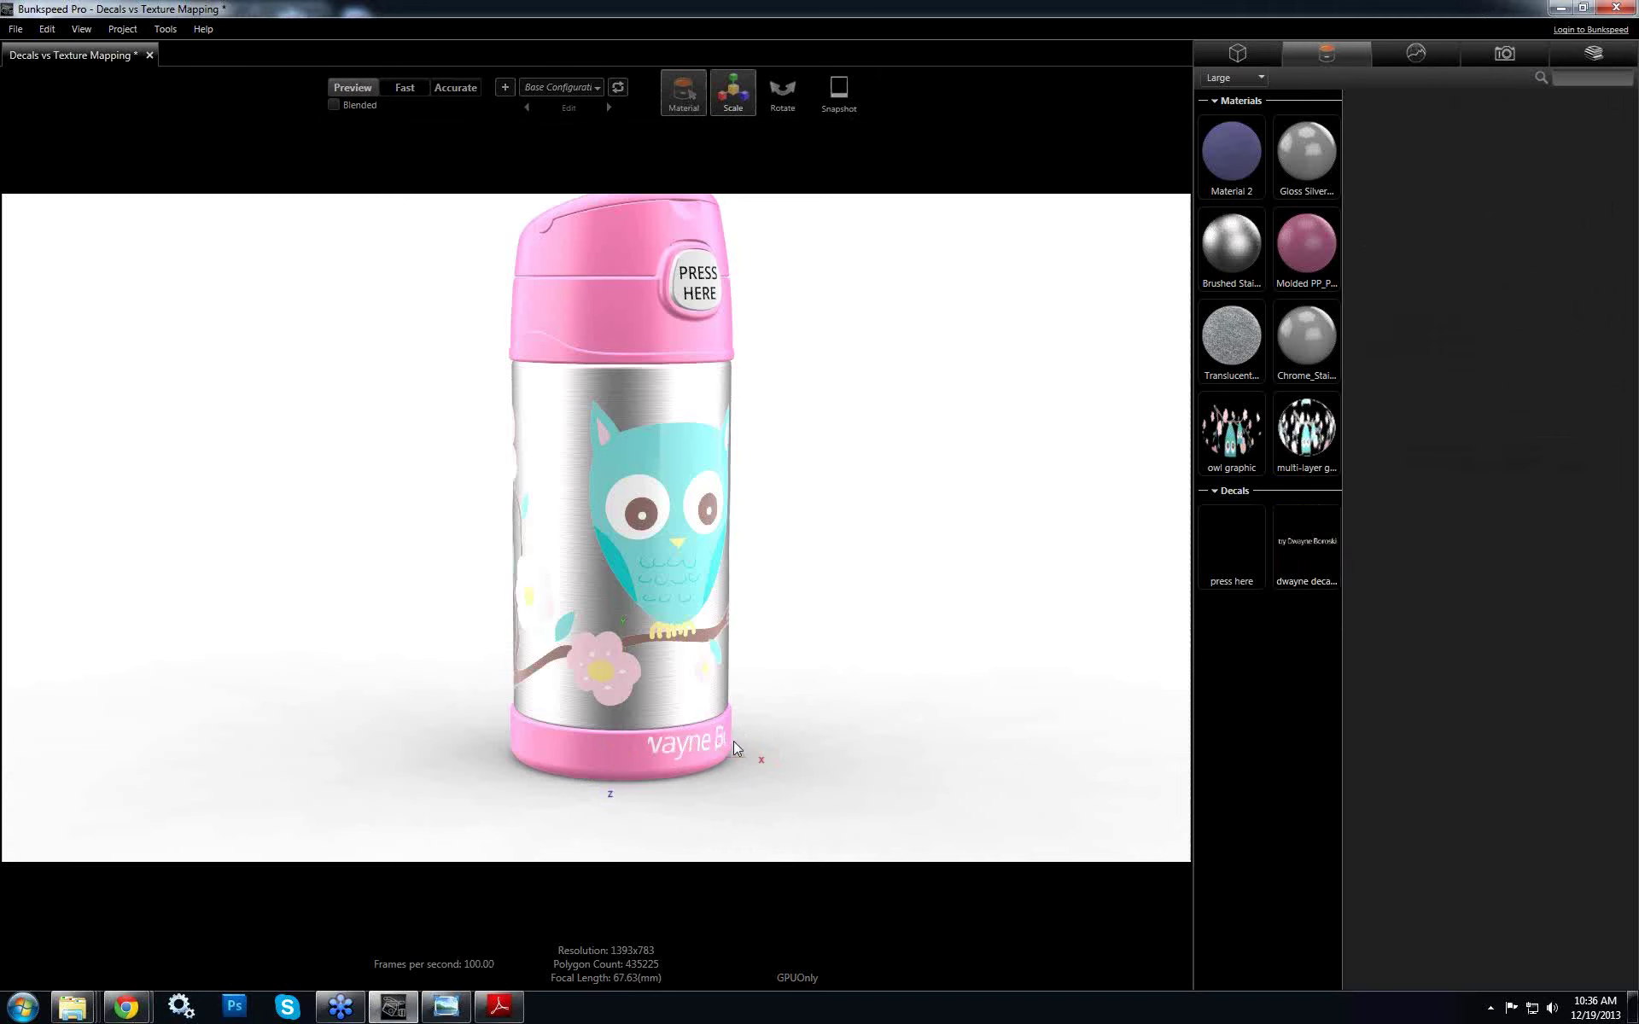
drag(803, 714, 688, 727)
scroll(688, 728, up, 6)
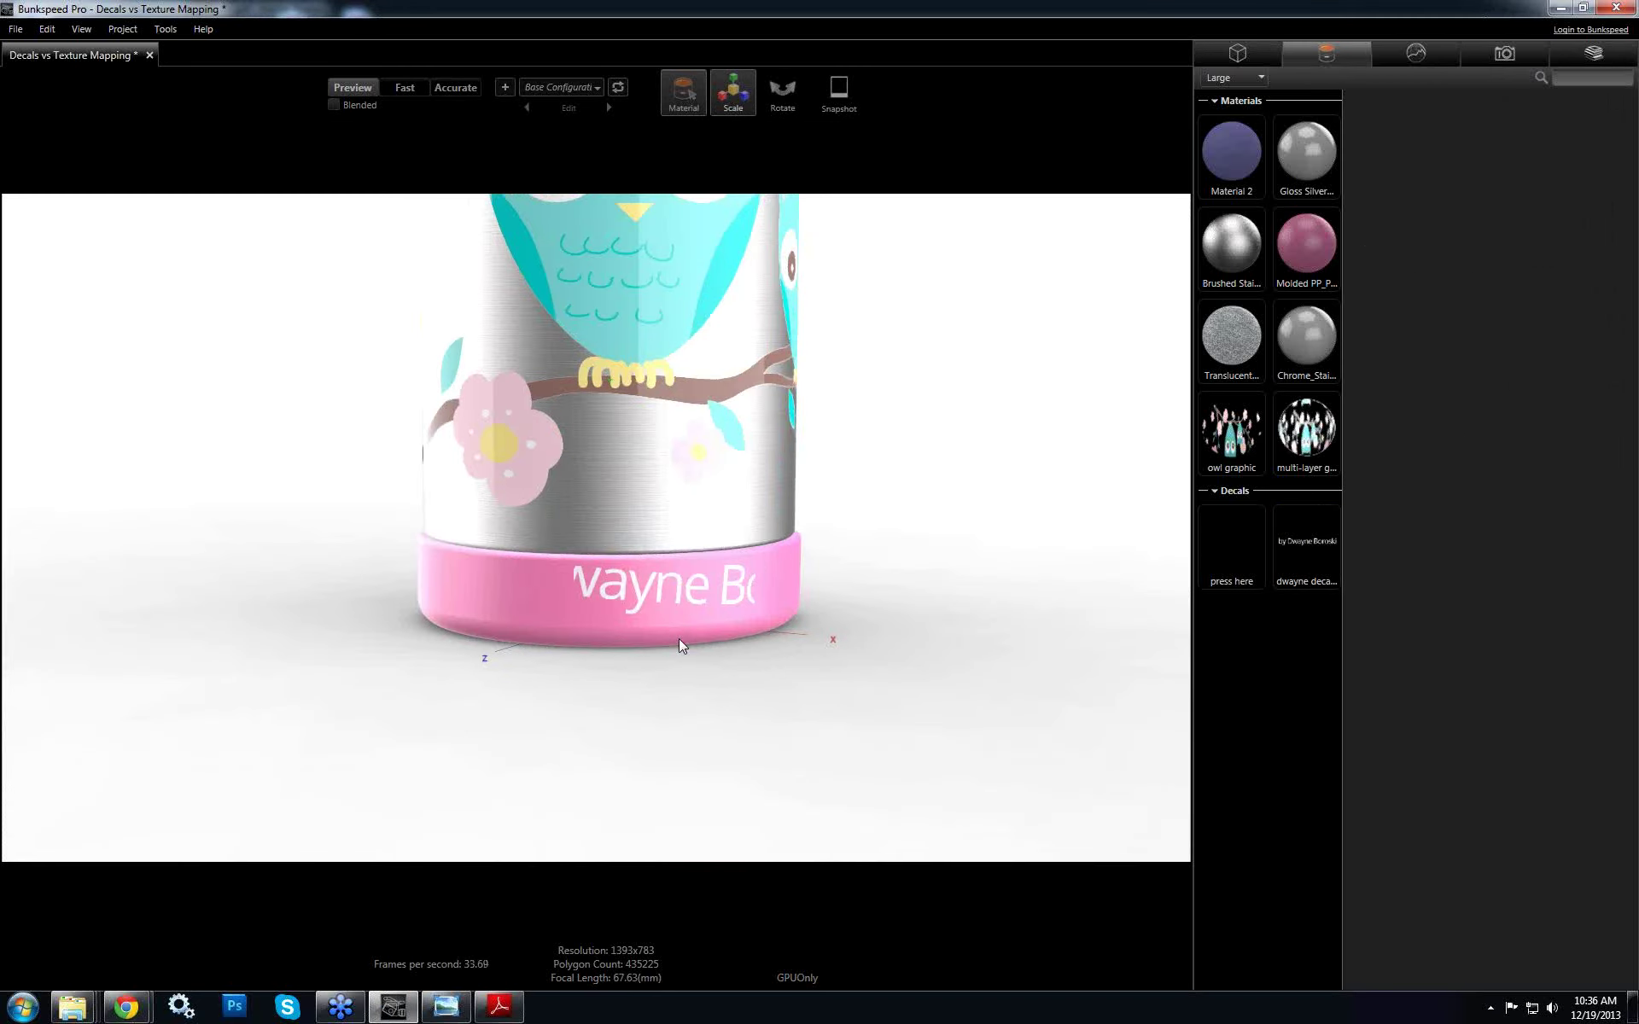
Rotate the signature decal slightly and enlarge it across the pink base to about 0.0518 by 0.0086
click(690, 610)
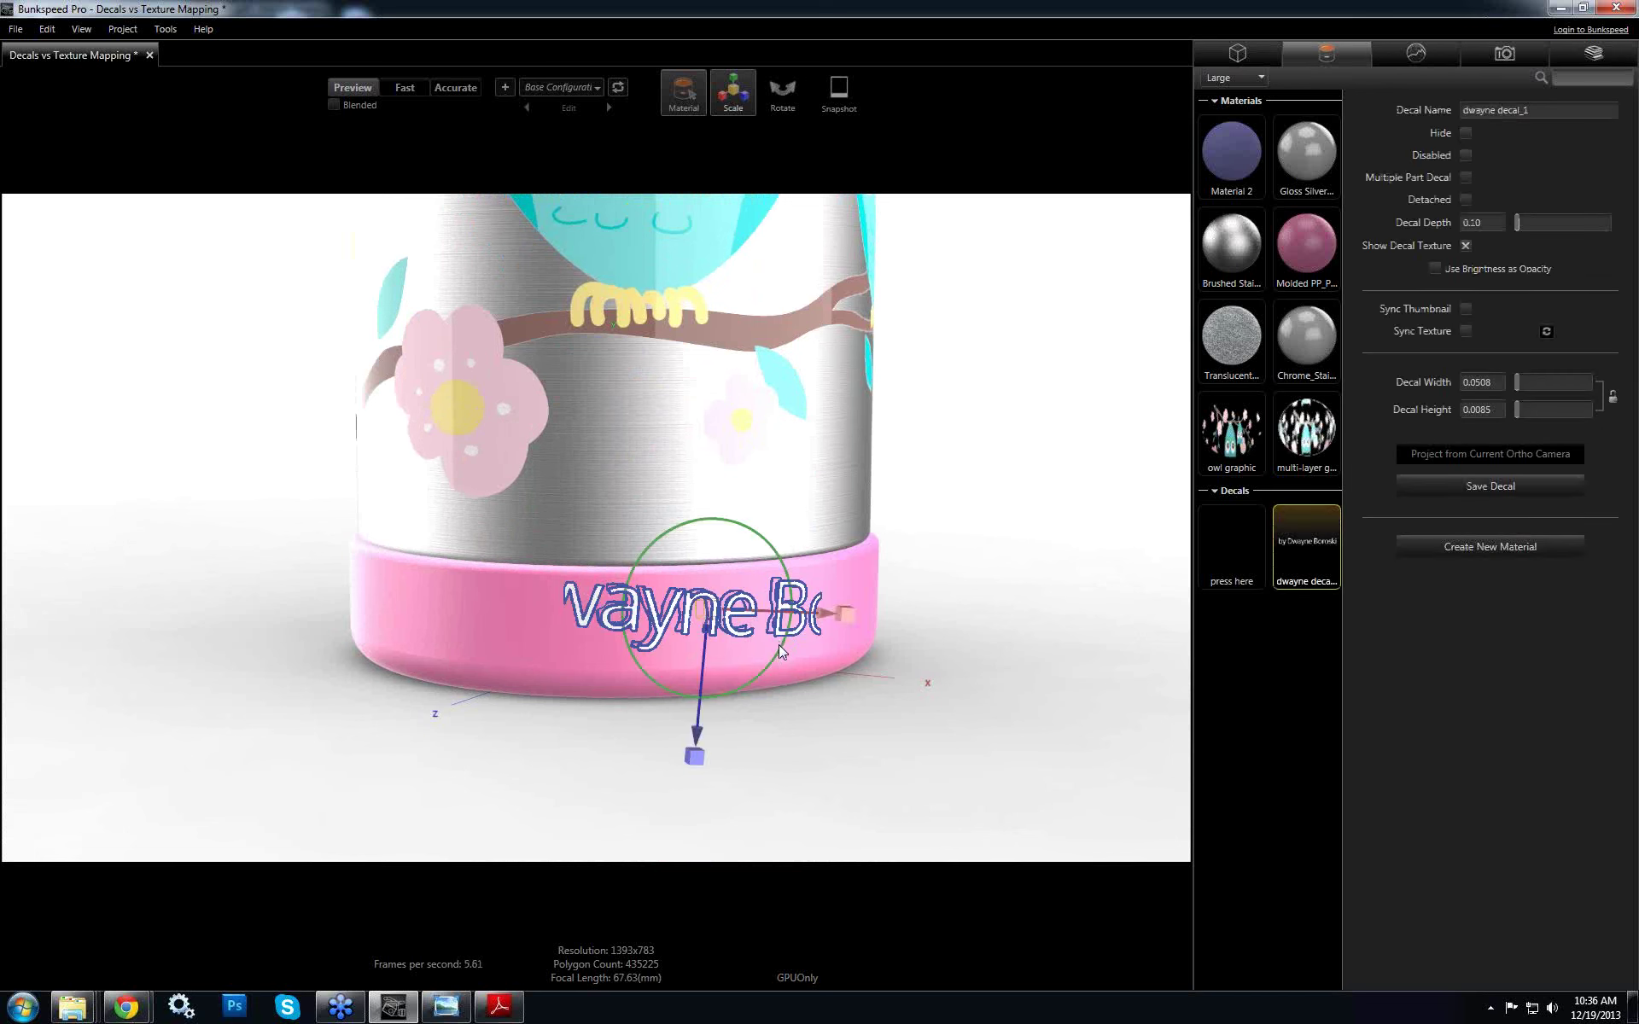
drag(780, 642, 822, 658)
scroll(823, 658, up, 5)
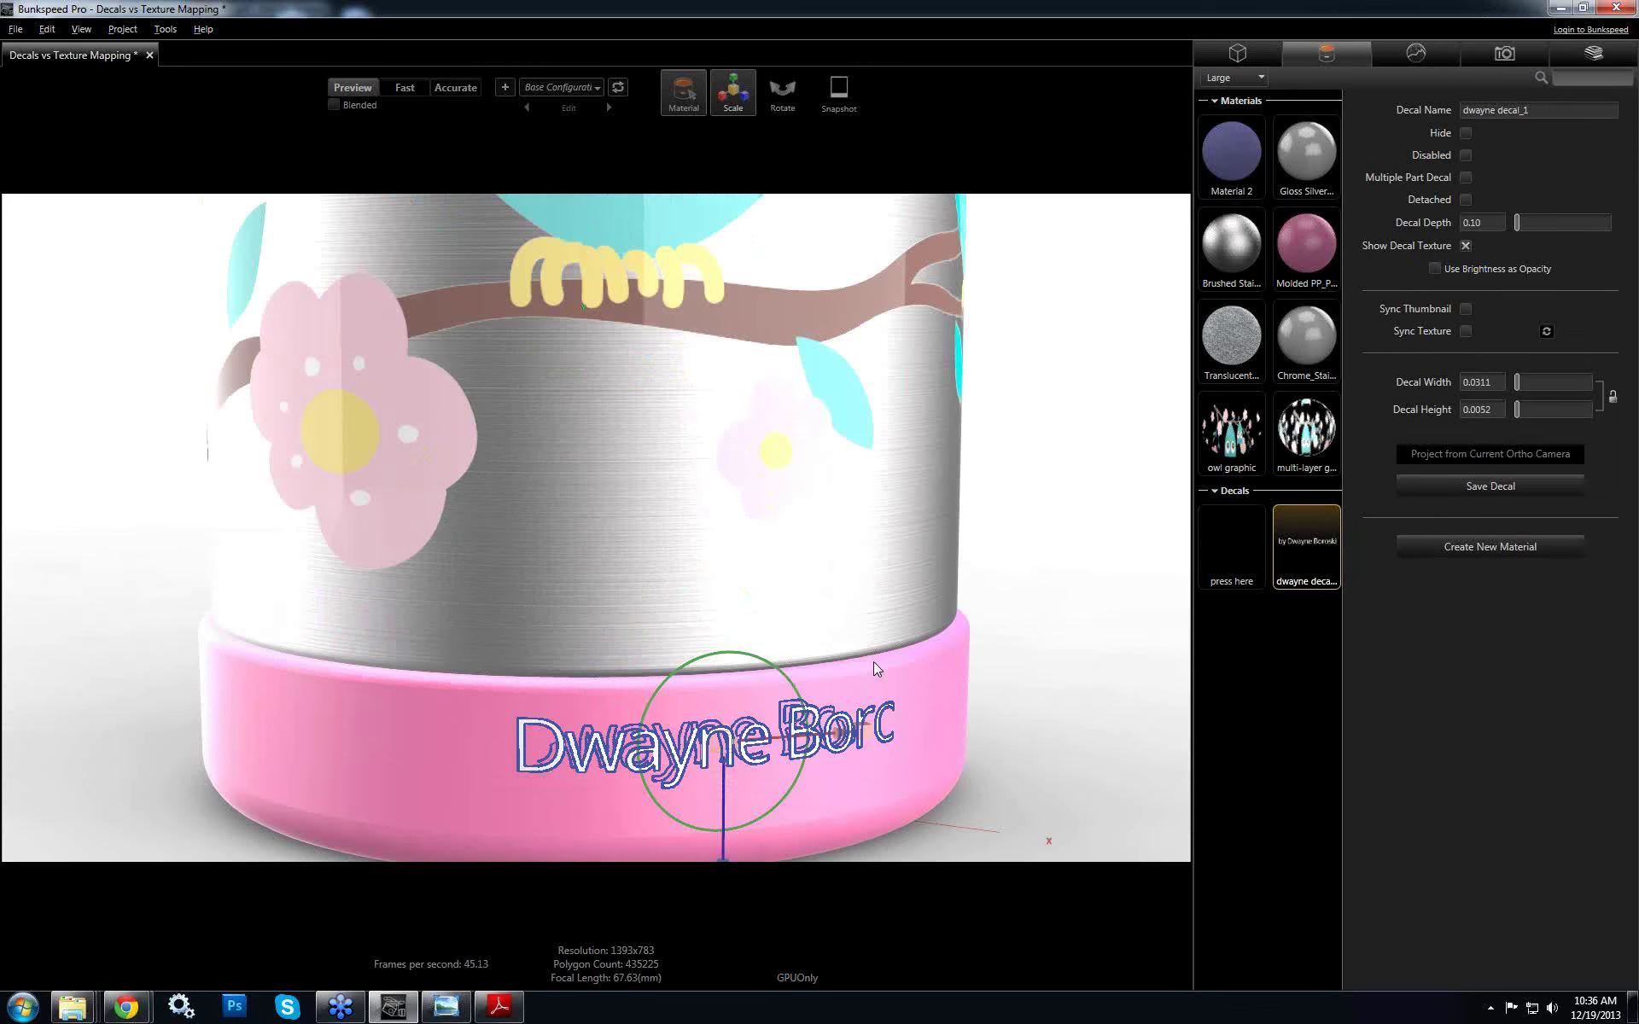
drag(689, 780, 685, 853)
mouse_move(869, 648)
mouse_down()
mouse_move(903, 645)
mouse_move(862, 653)
mouse_up()
scroll(862, 652, down, 5)
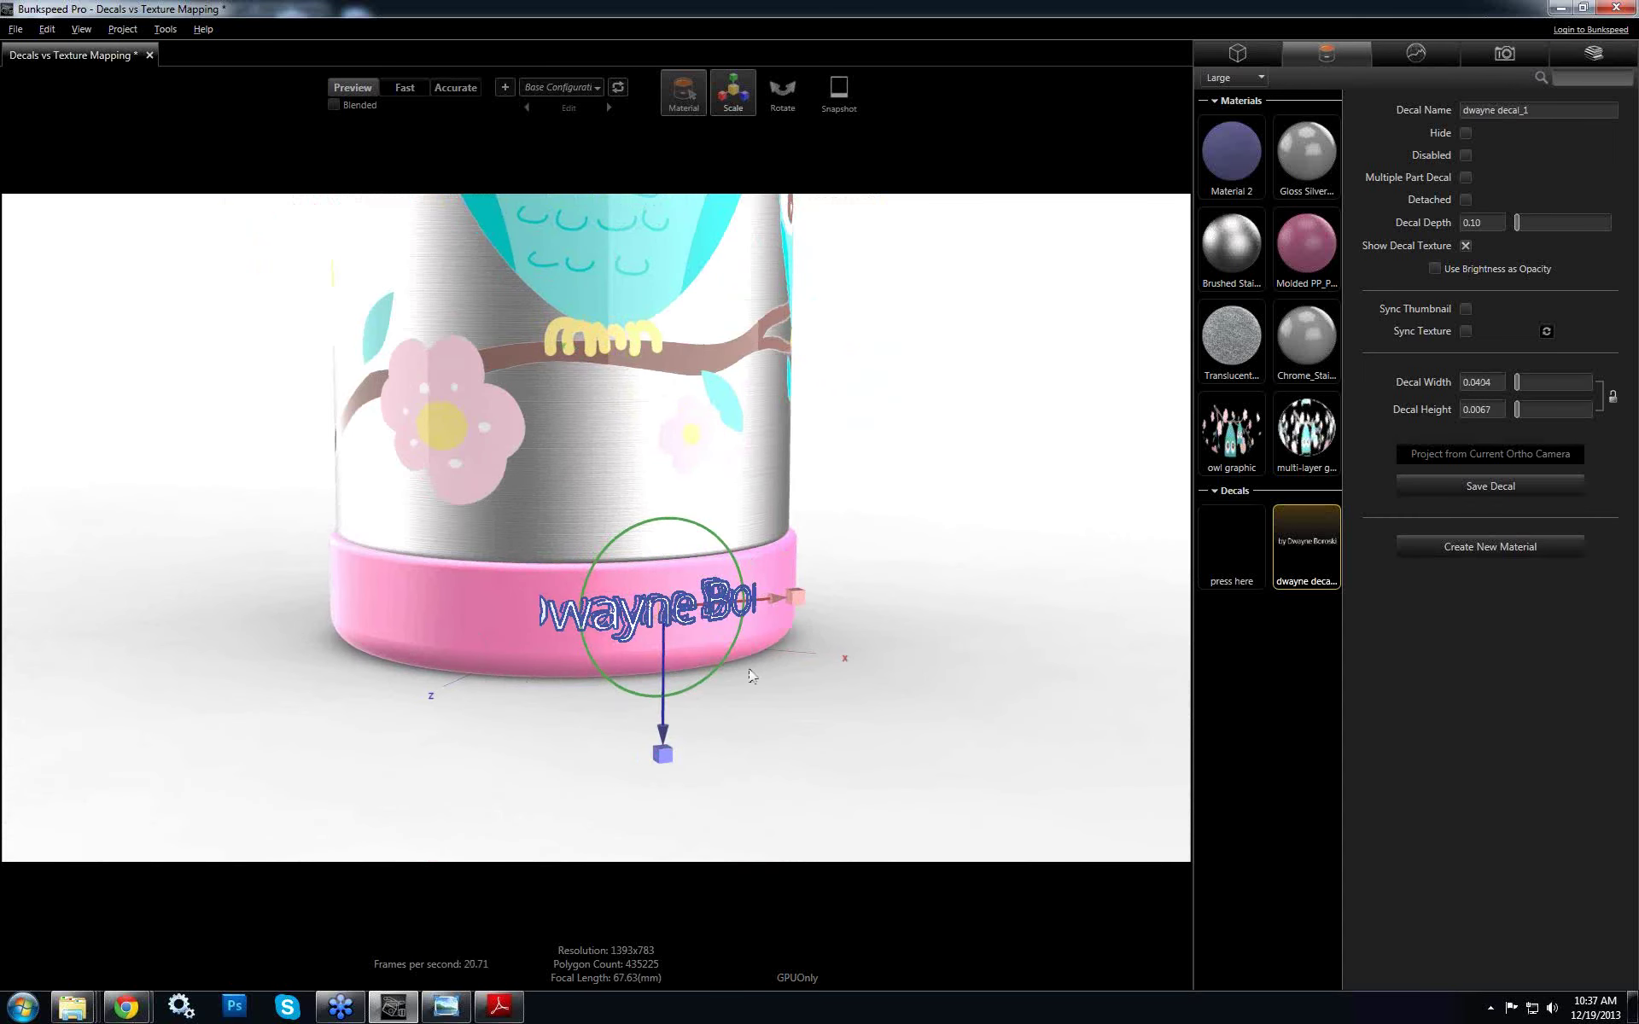
Raise the signature decal's depth to 0.80 so it wraps around the base band
click(1474, 223)
drag(1476, 224, 1537, 222)
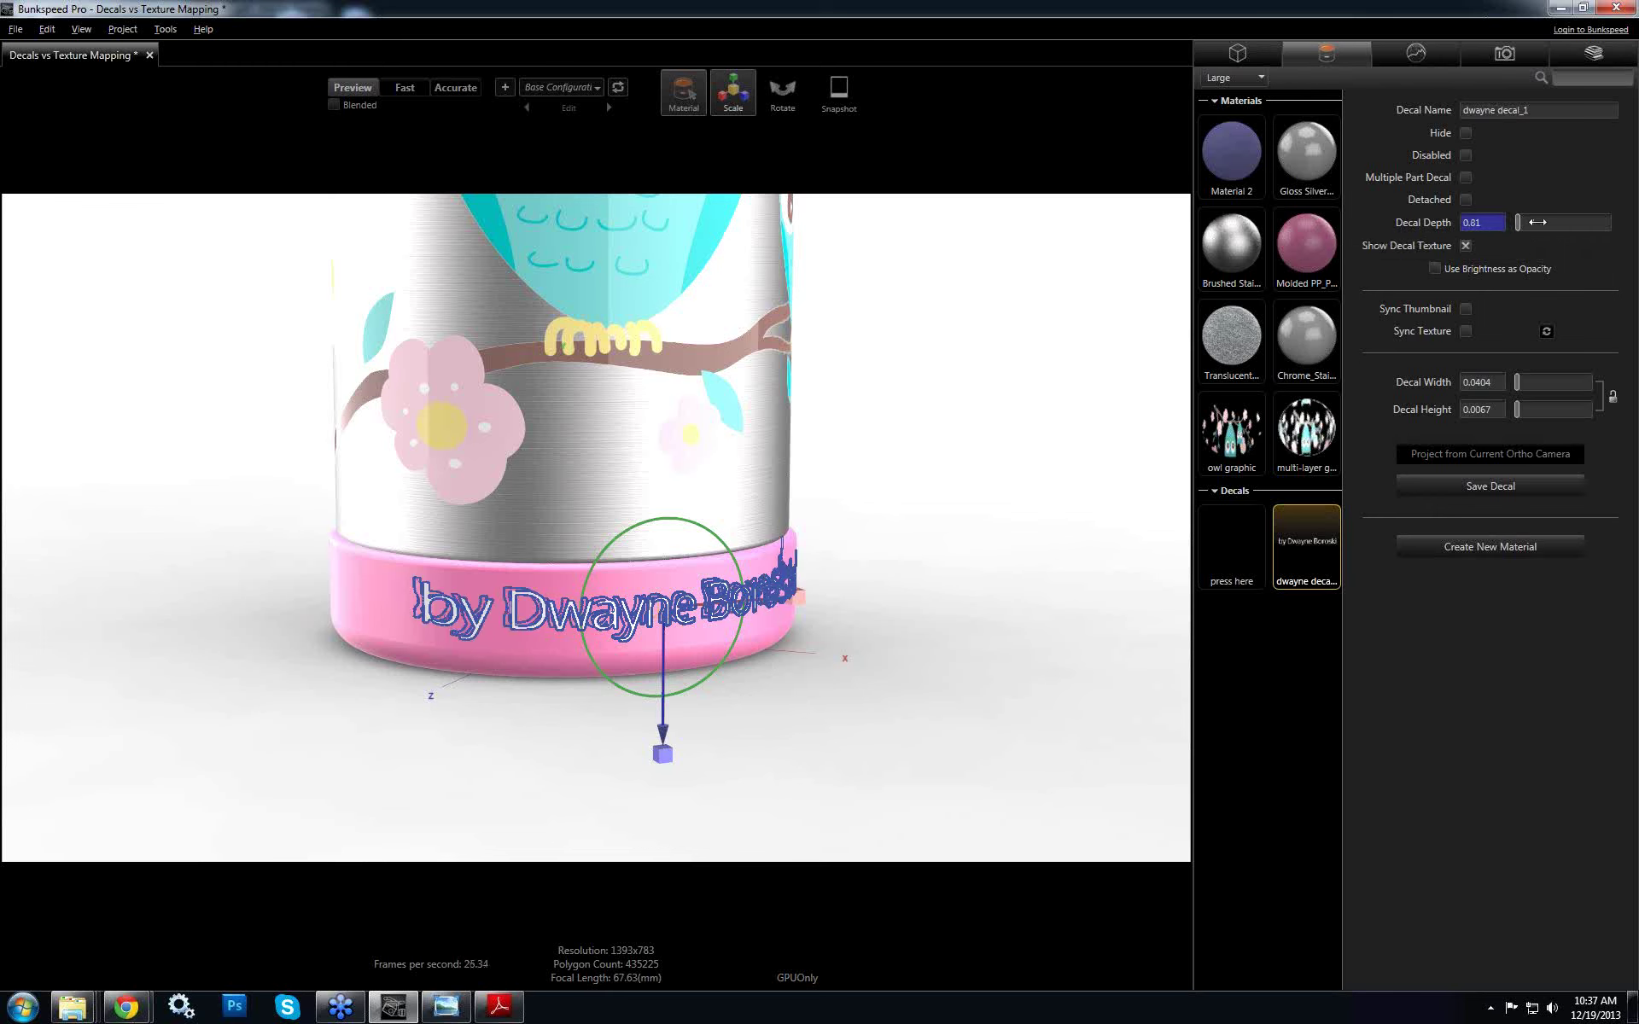
click(941, 669)
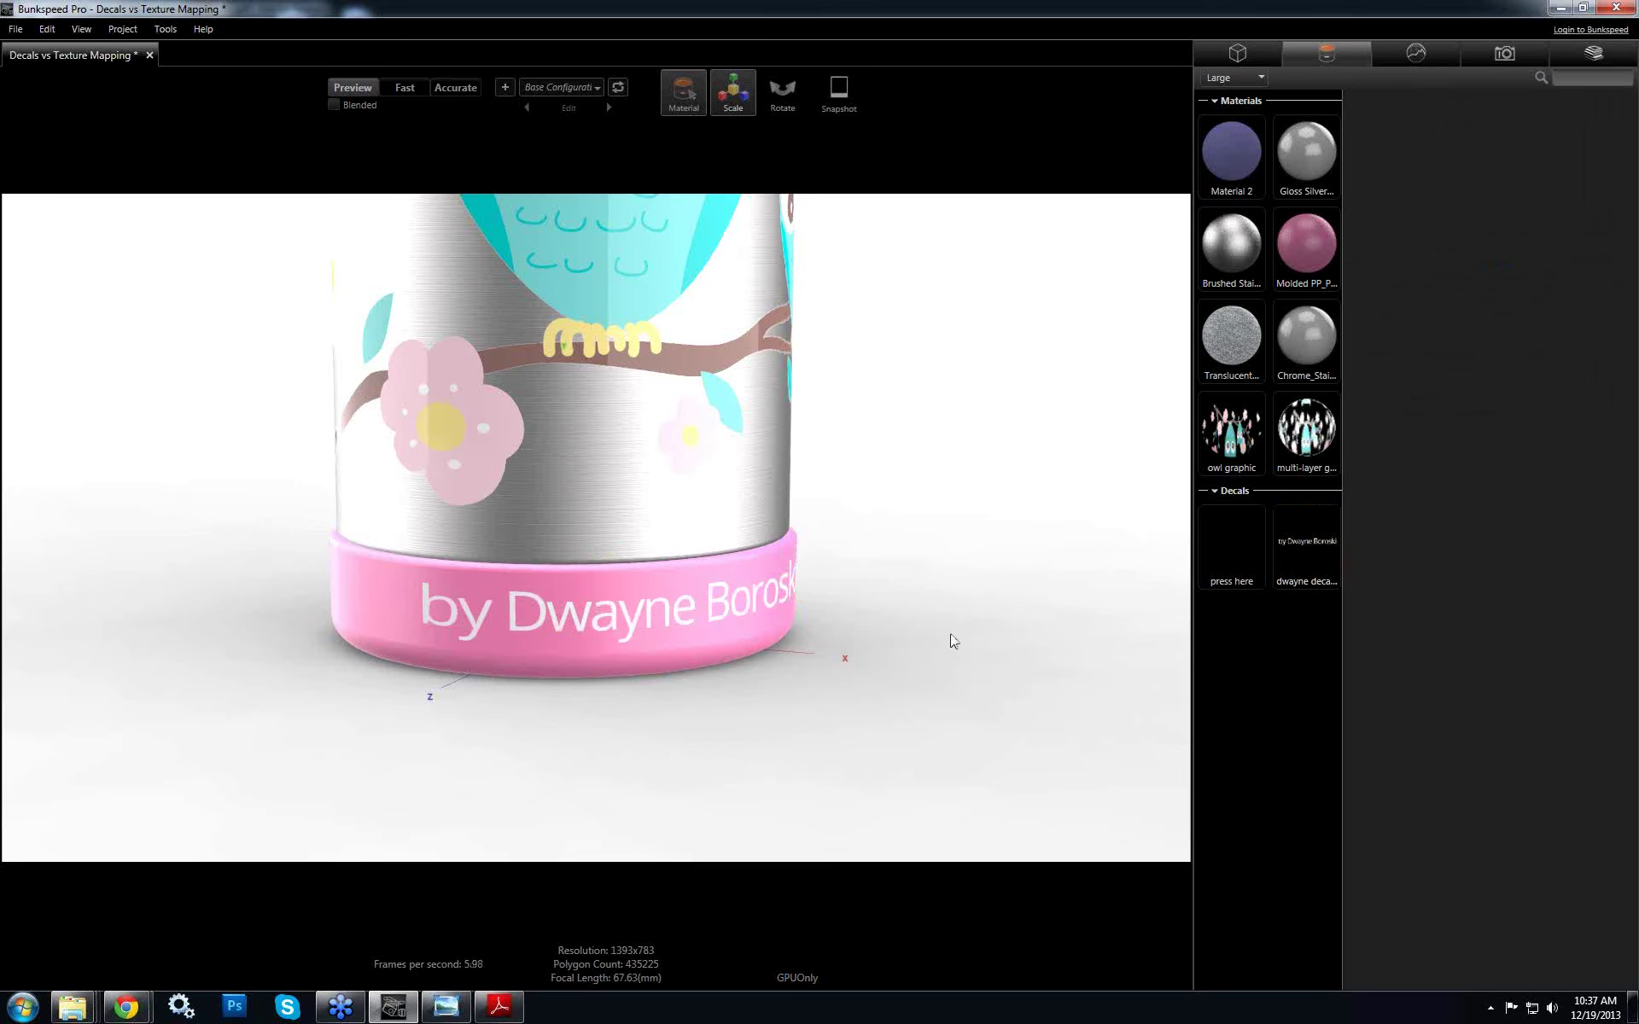
mouse_move(954, 641)
mouse_down()
mouse_move(714, 651)
mouse_move(882, 629)
mouse_move(750, 607)
mouse_move(739, 649)
mouse_move(690, 653)
mouse_move(735, 612)
mouse_move(833, 673)
mouse_move(993, 672)
mouse_move(948, 674)
mouse_up()
click(750, 602)
Nudge the credit text decal slightly lower so it sits neatly on the pink band
drag(776, 685, 713, 645)
click(424, 610)
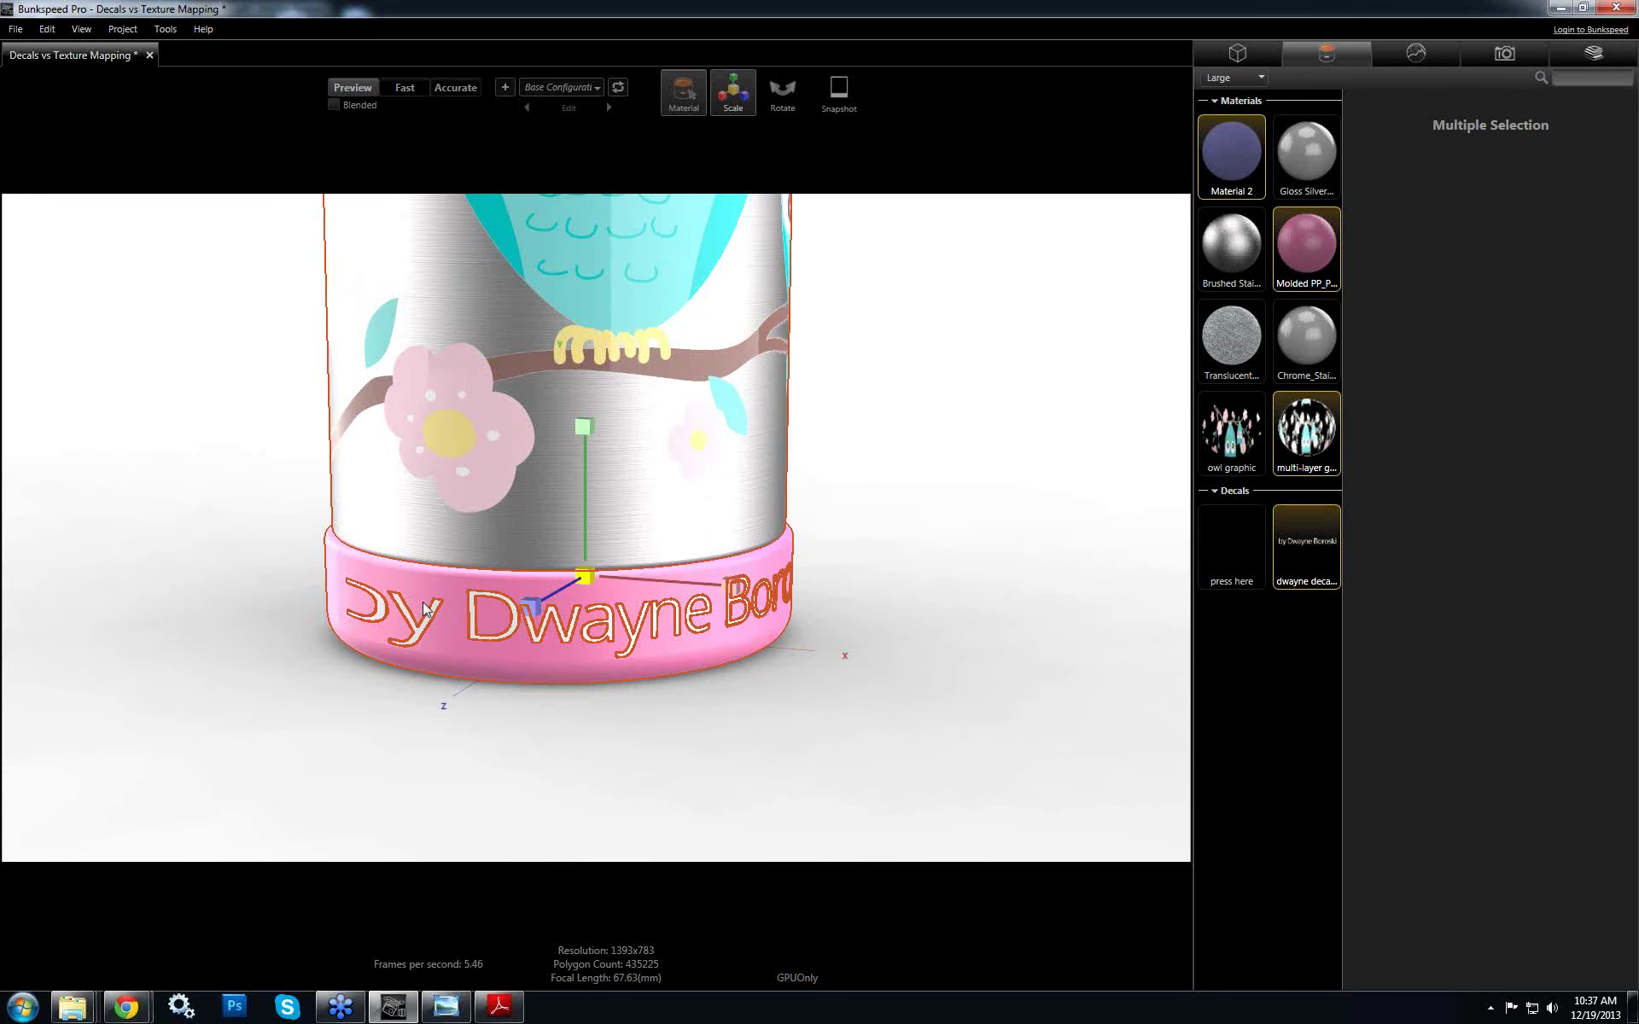
click(471, 623)
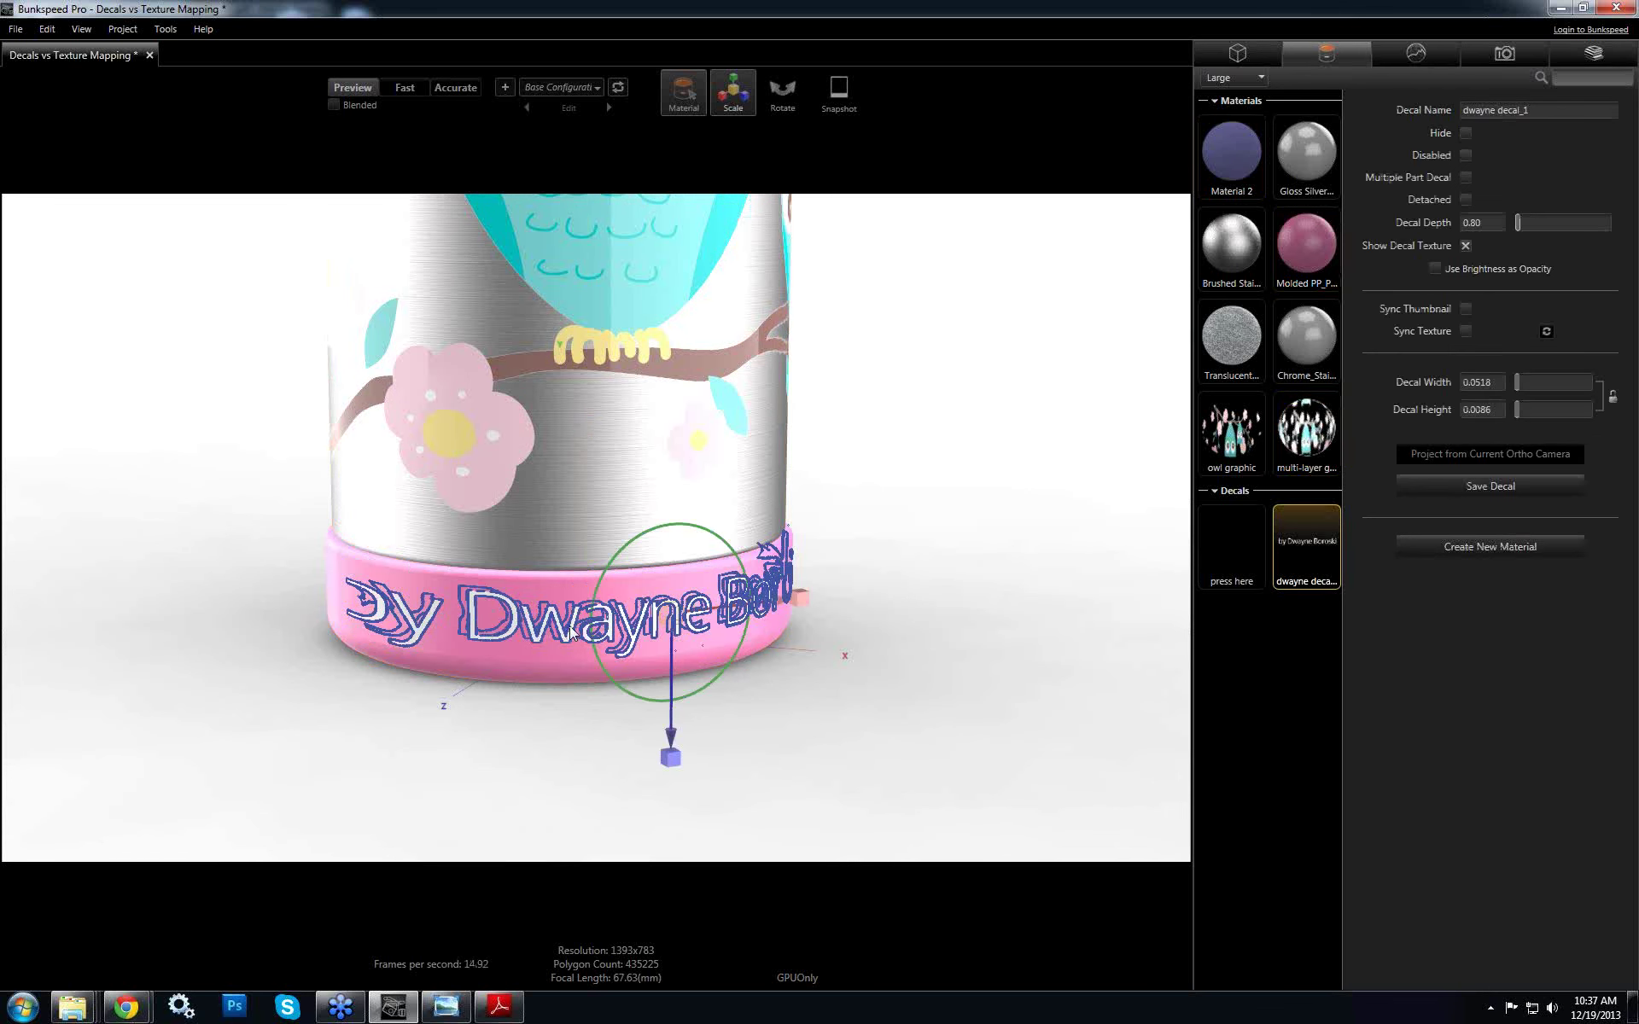
drag(735, 667, 654, 640)
click(700, 735)
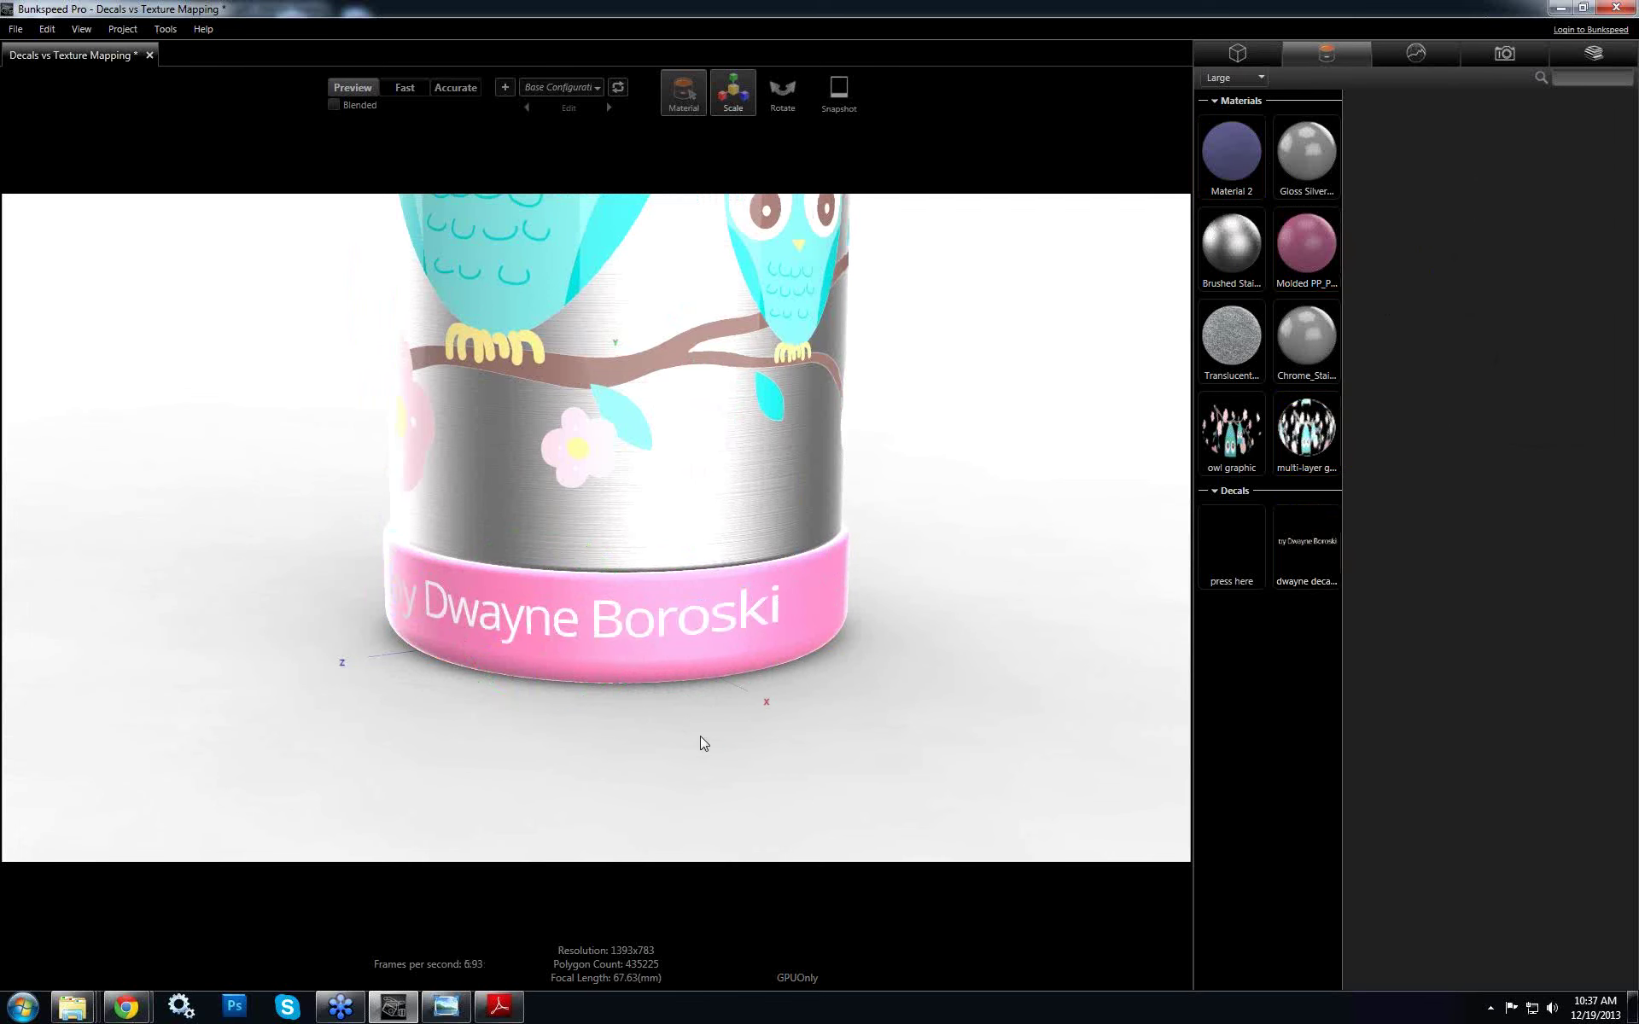
drag(699, 743, 703, 612)
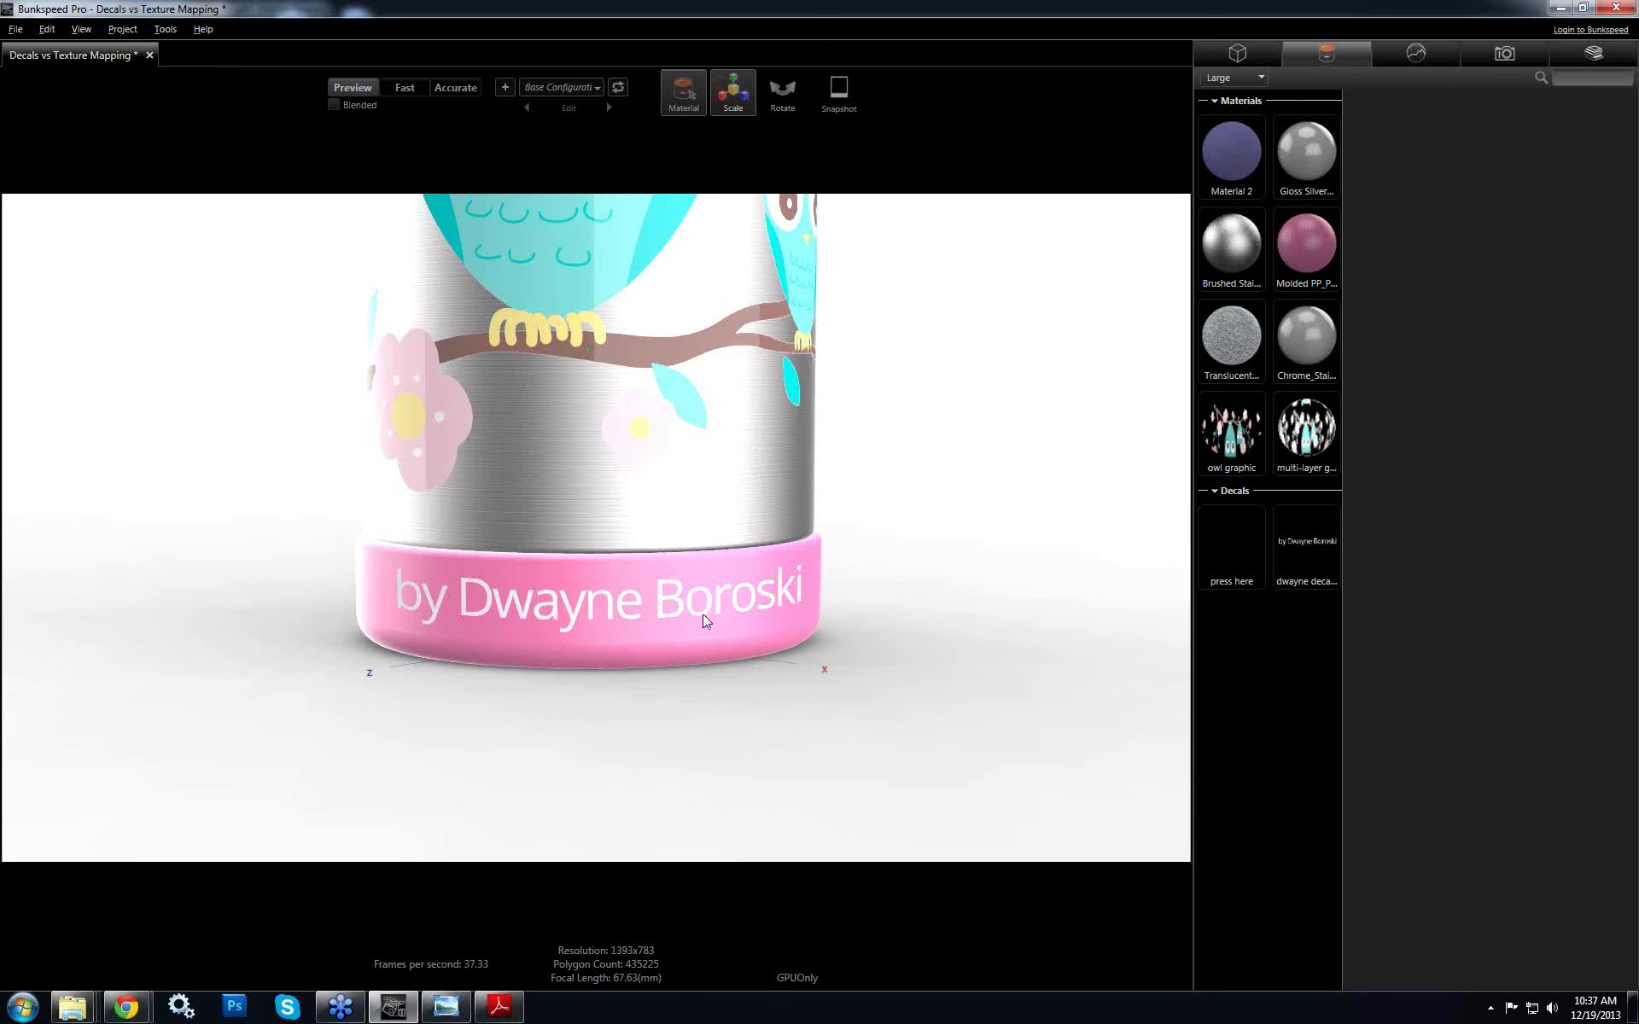
click(703, 613)
drag(610, 734, 607, 740)
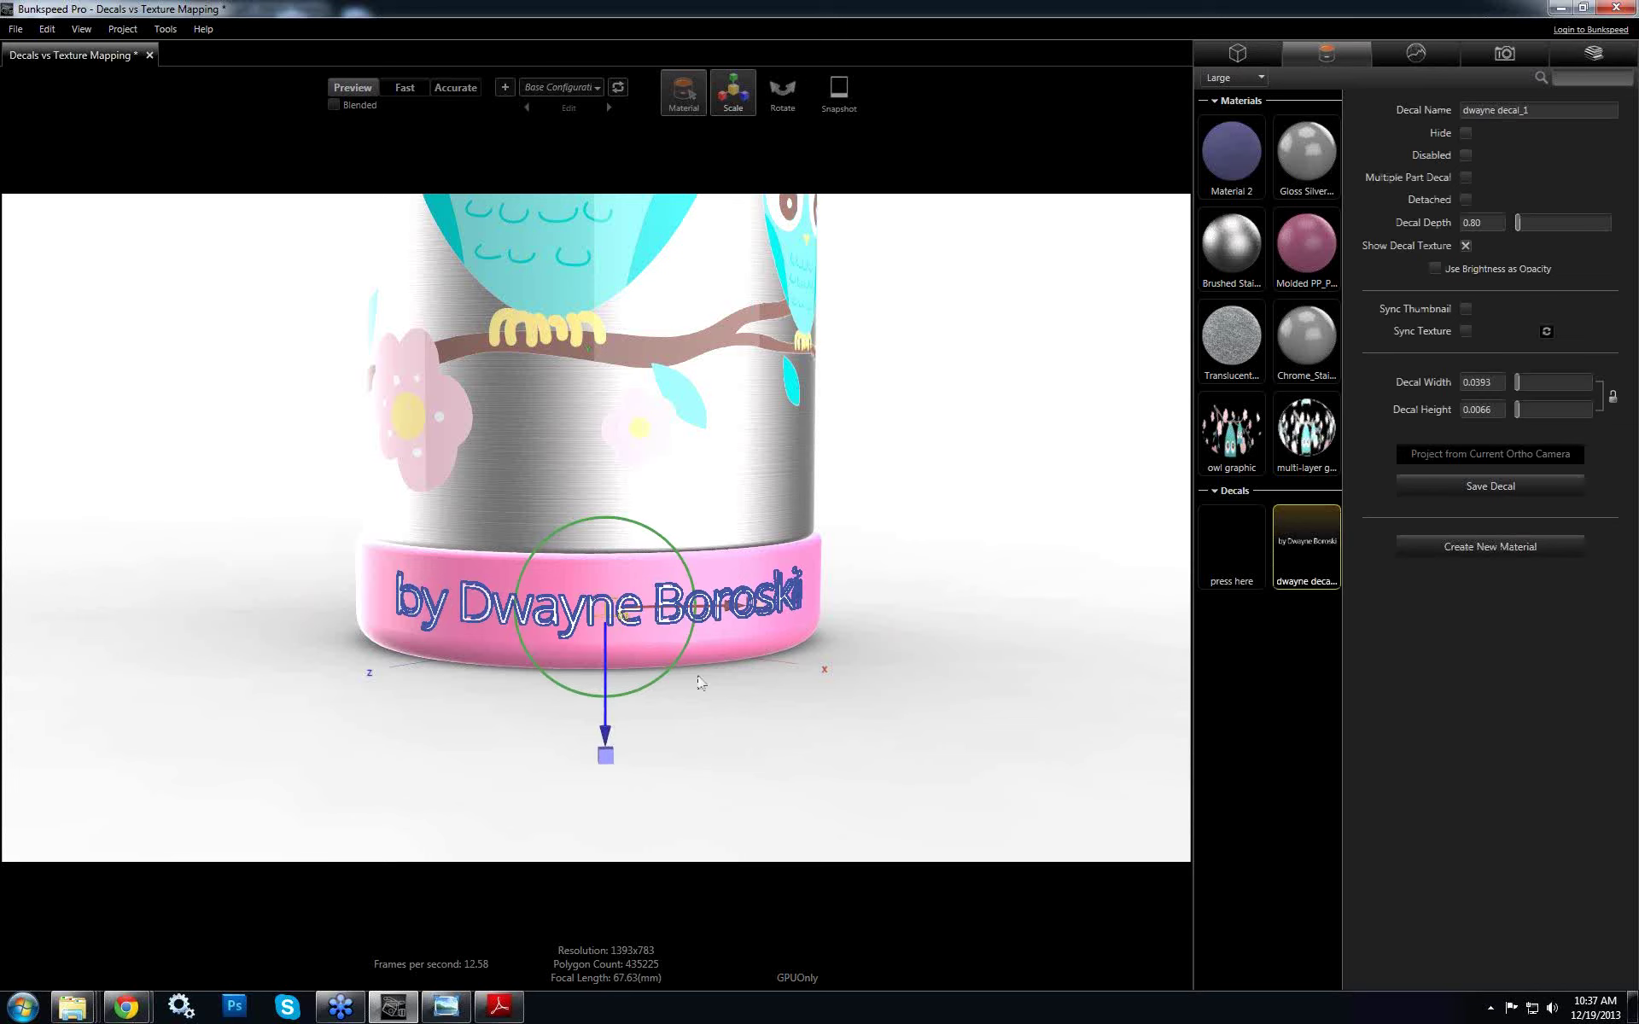
click(919, 640)
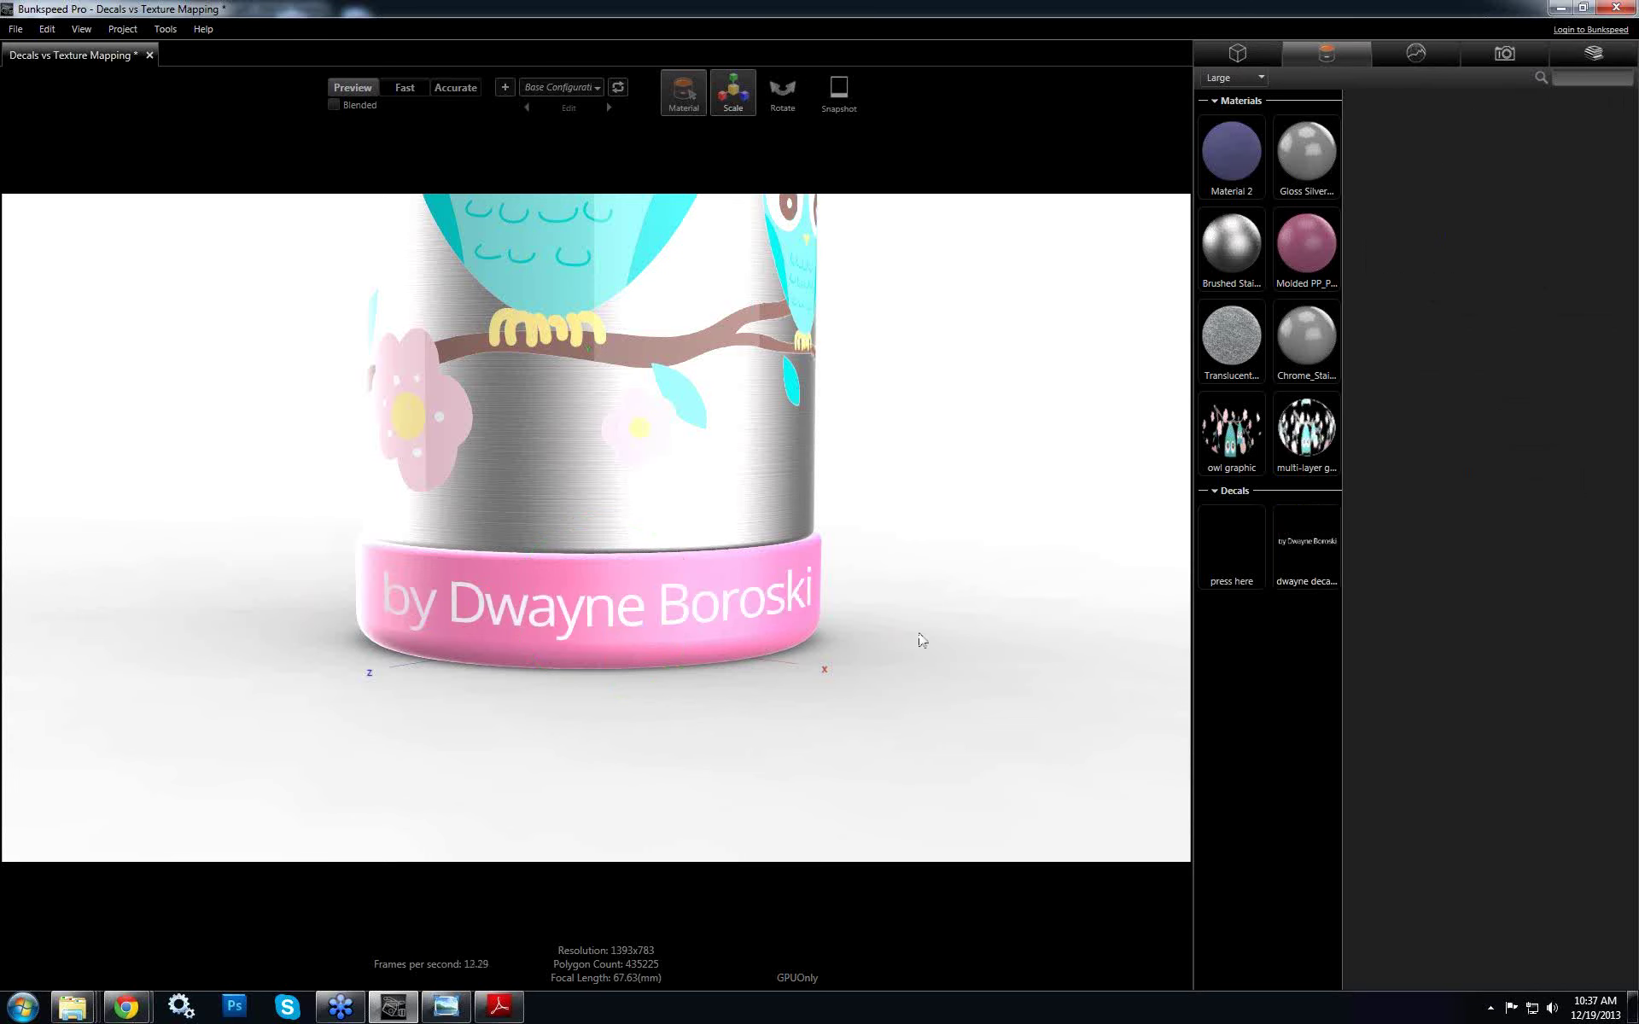
Frame the whole bottle with the credit text visible and render it in Fast quality
mouse_move(918, 640)
mouse_down()
mouse_move(881, 640)
mouse_move(984, 662)
mouse_move(586, 637)
mouse_move(610, 632)
mouse_move(642, 653)
mouse_move(591, 652)
mouse_move(594, 687)
mouse_up()
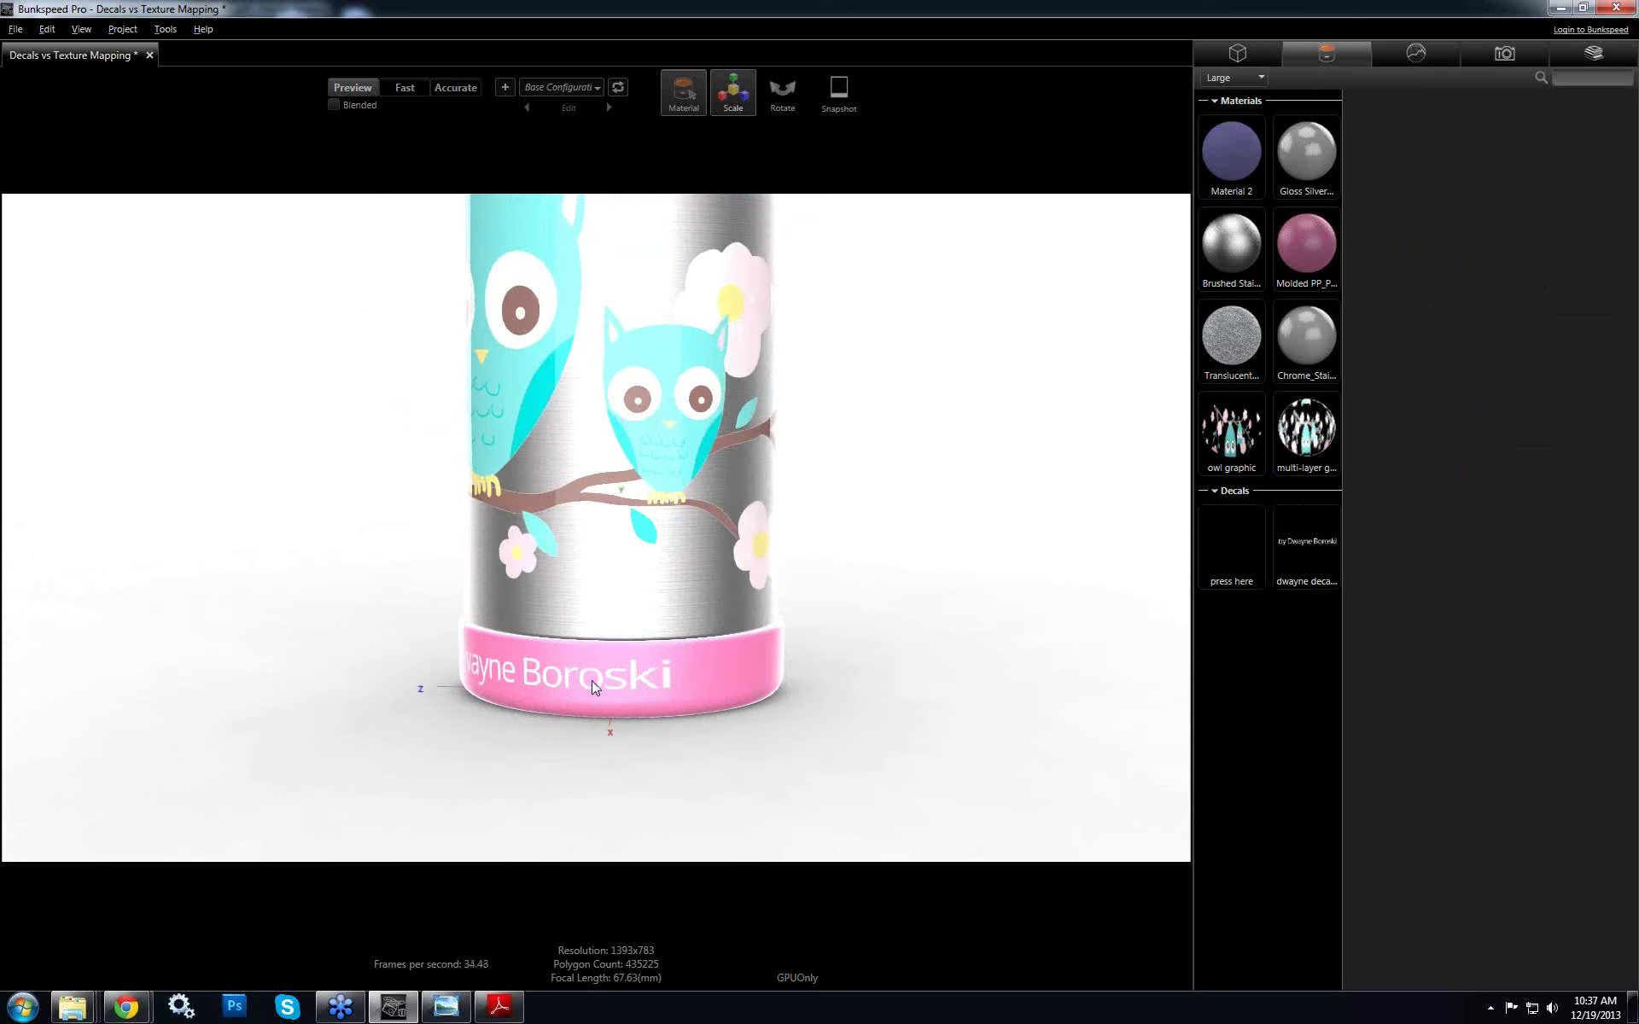
click(668, 680)
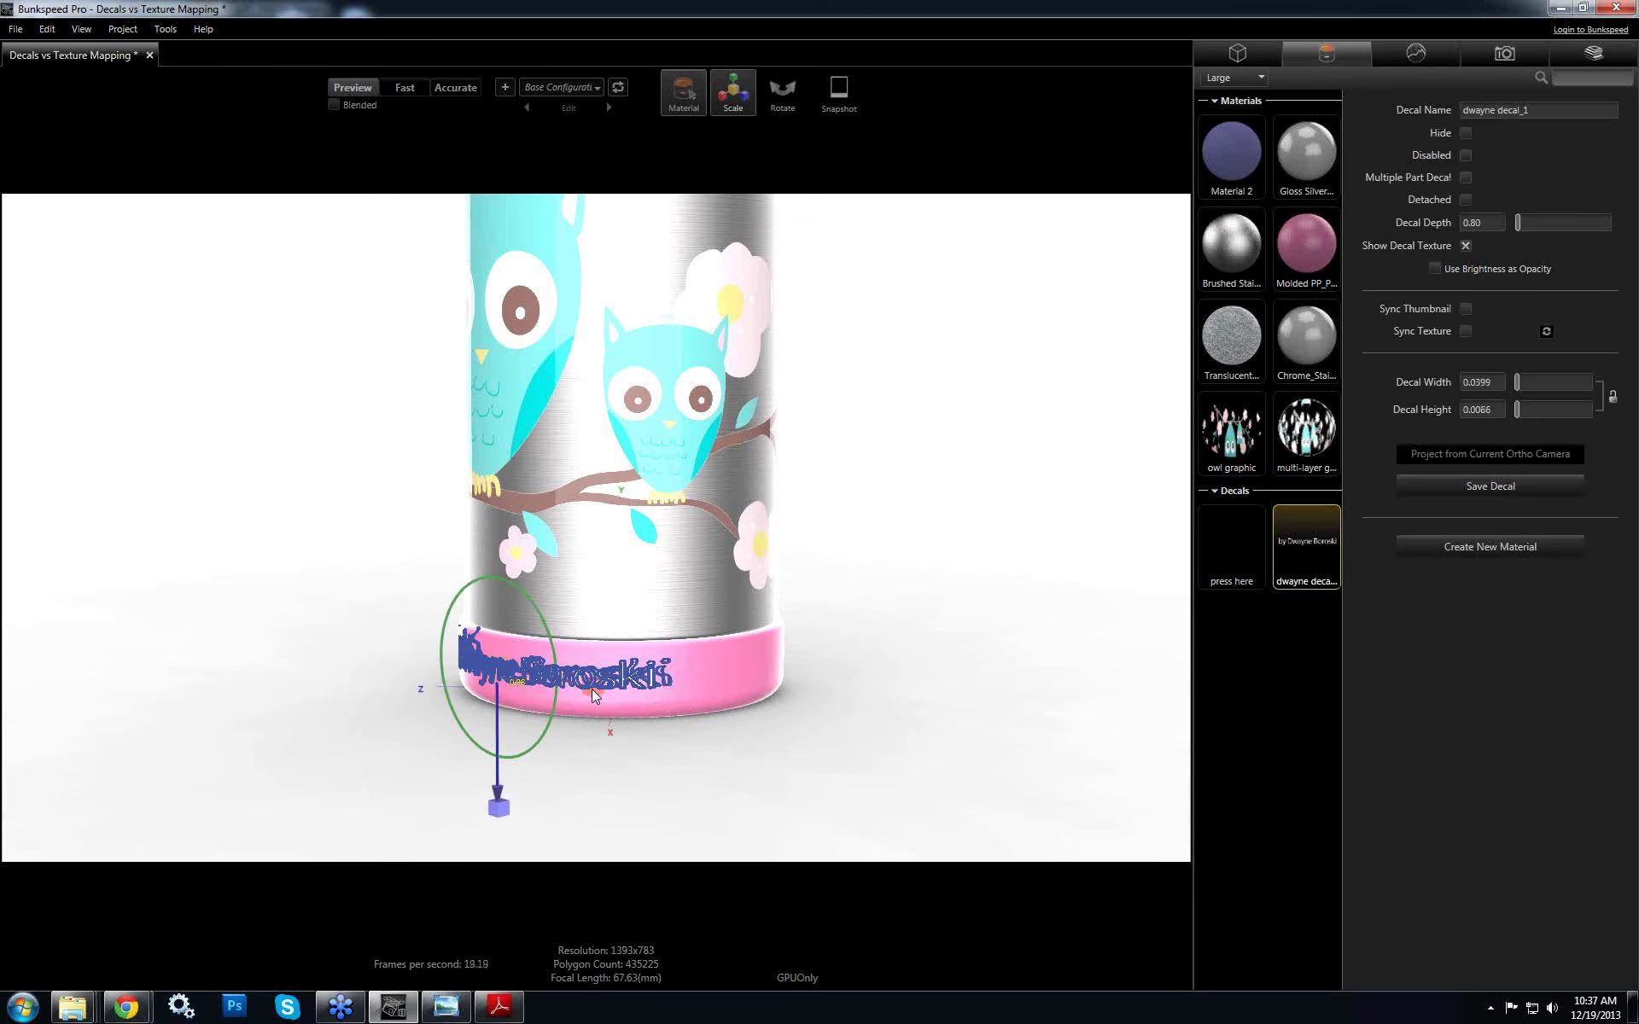
click(657, 730)
drag(657, 731, 519, 684)
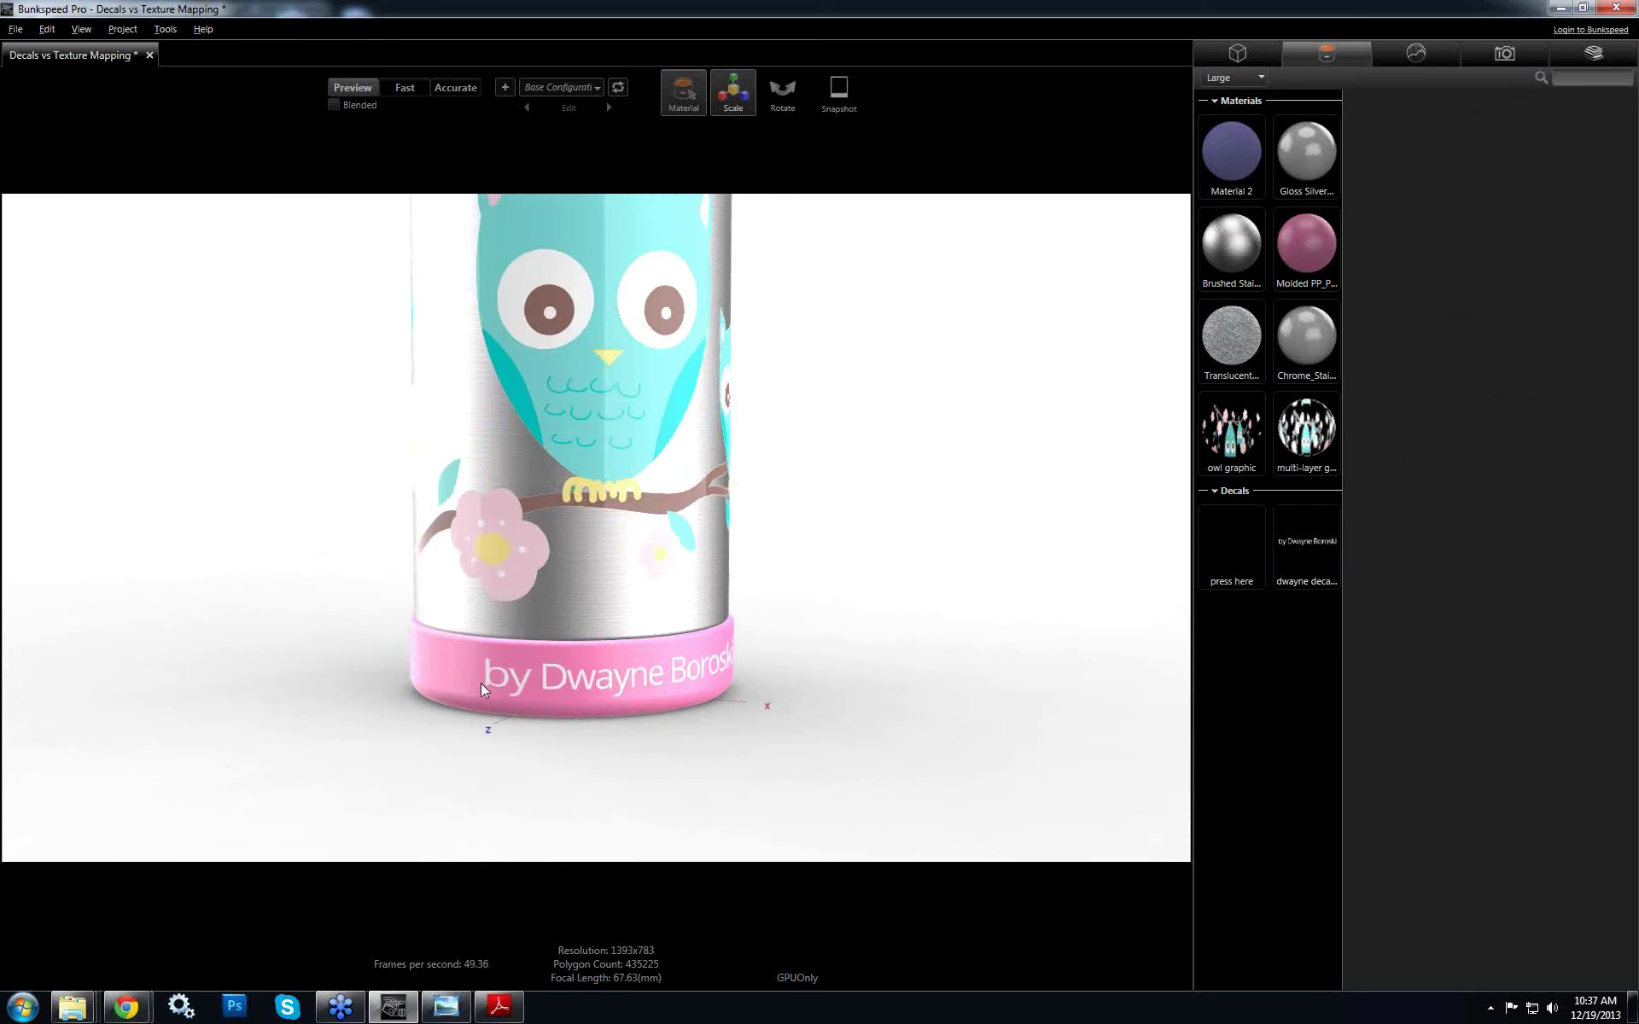
scroll(765, 683, down, 3)
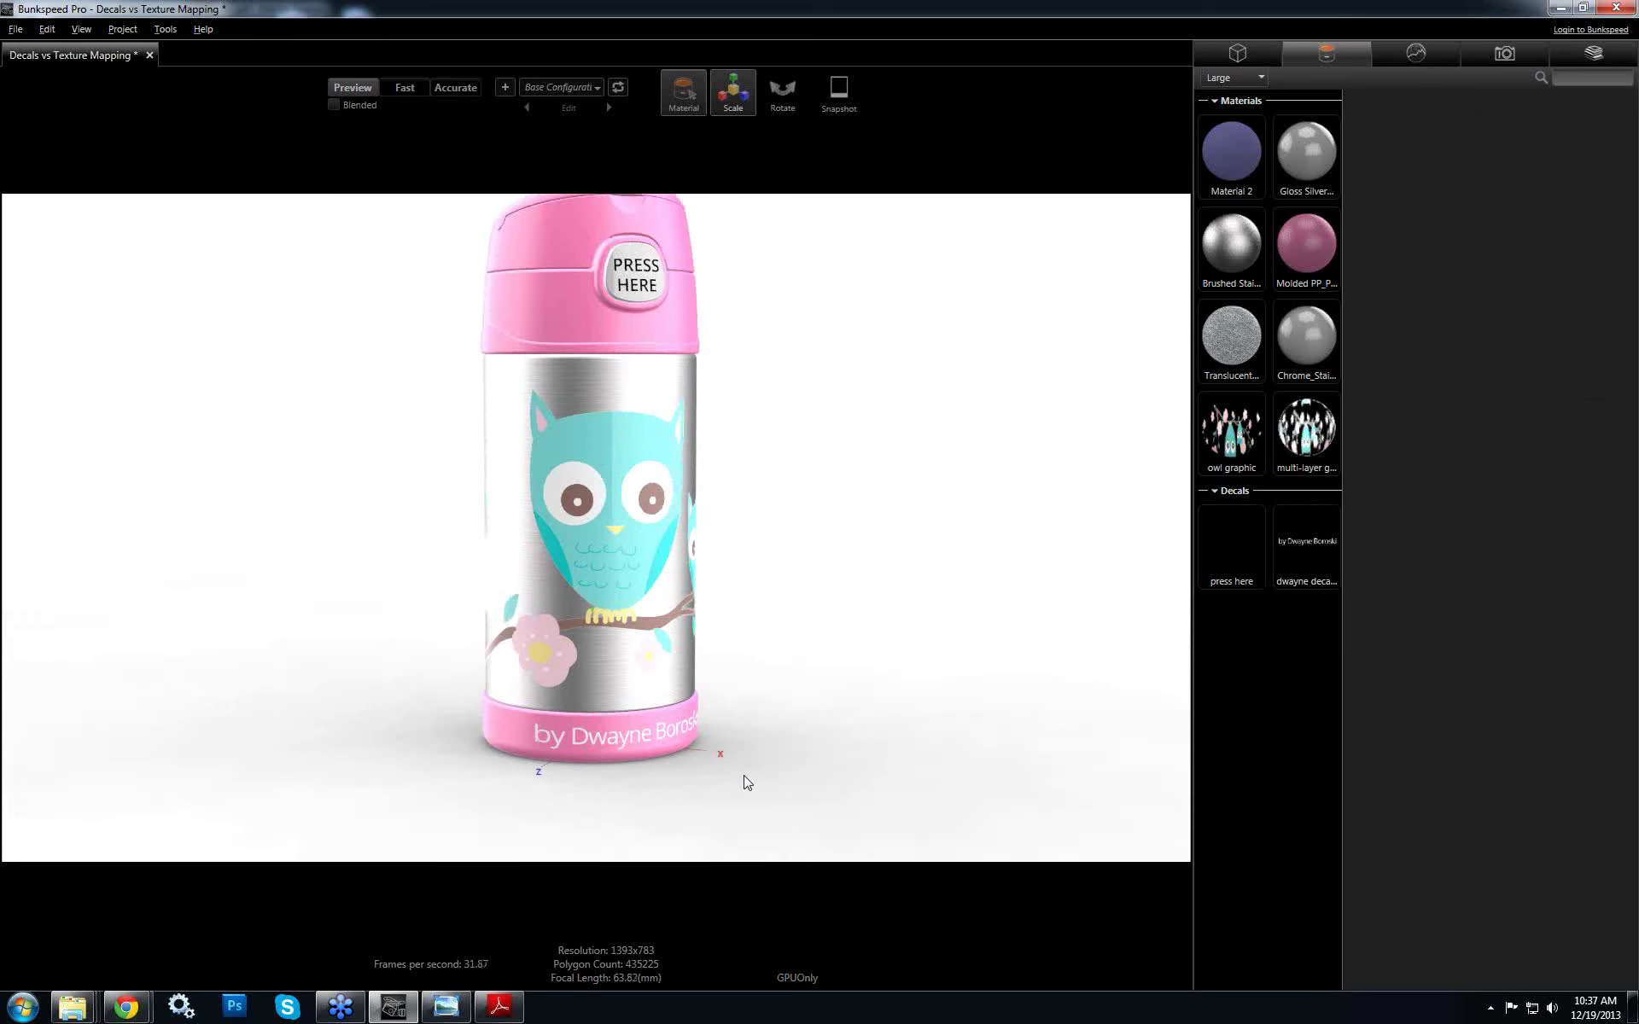
scroll(754, 787, up, 3)
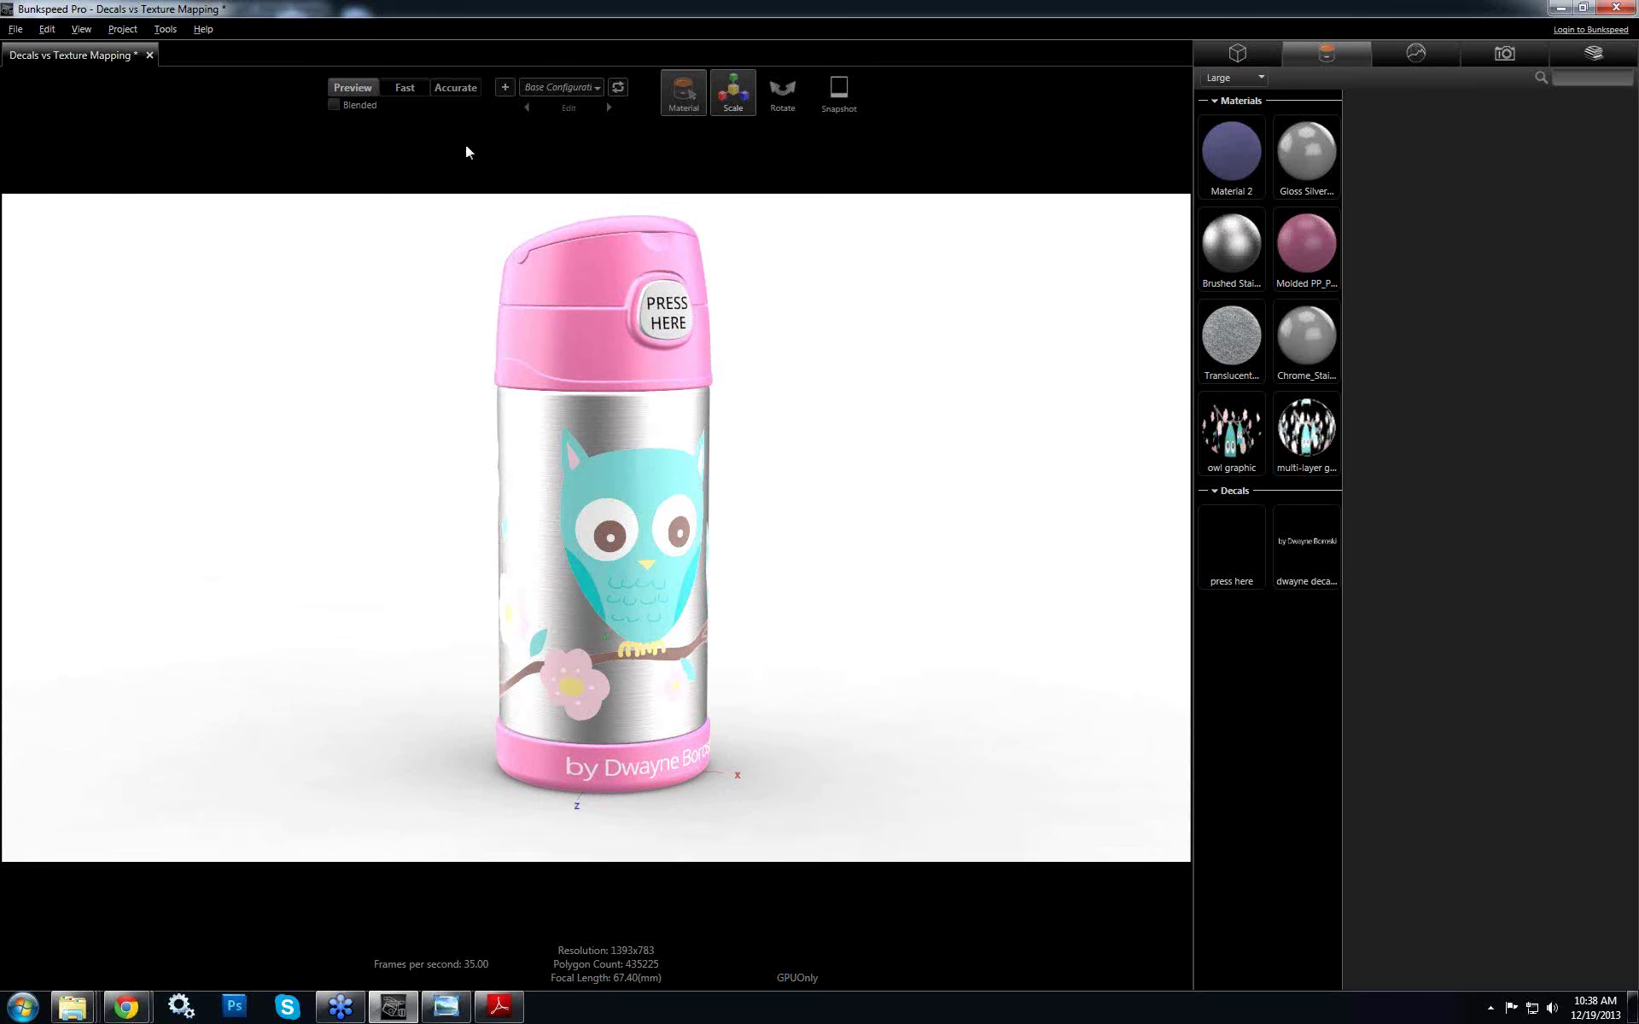
click(406, 89)
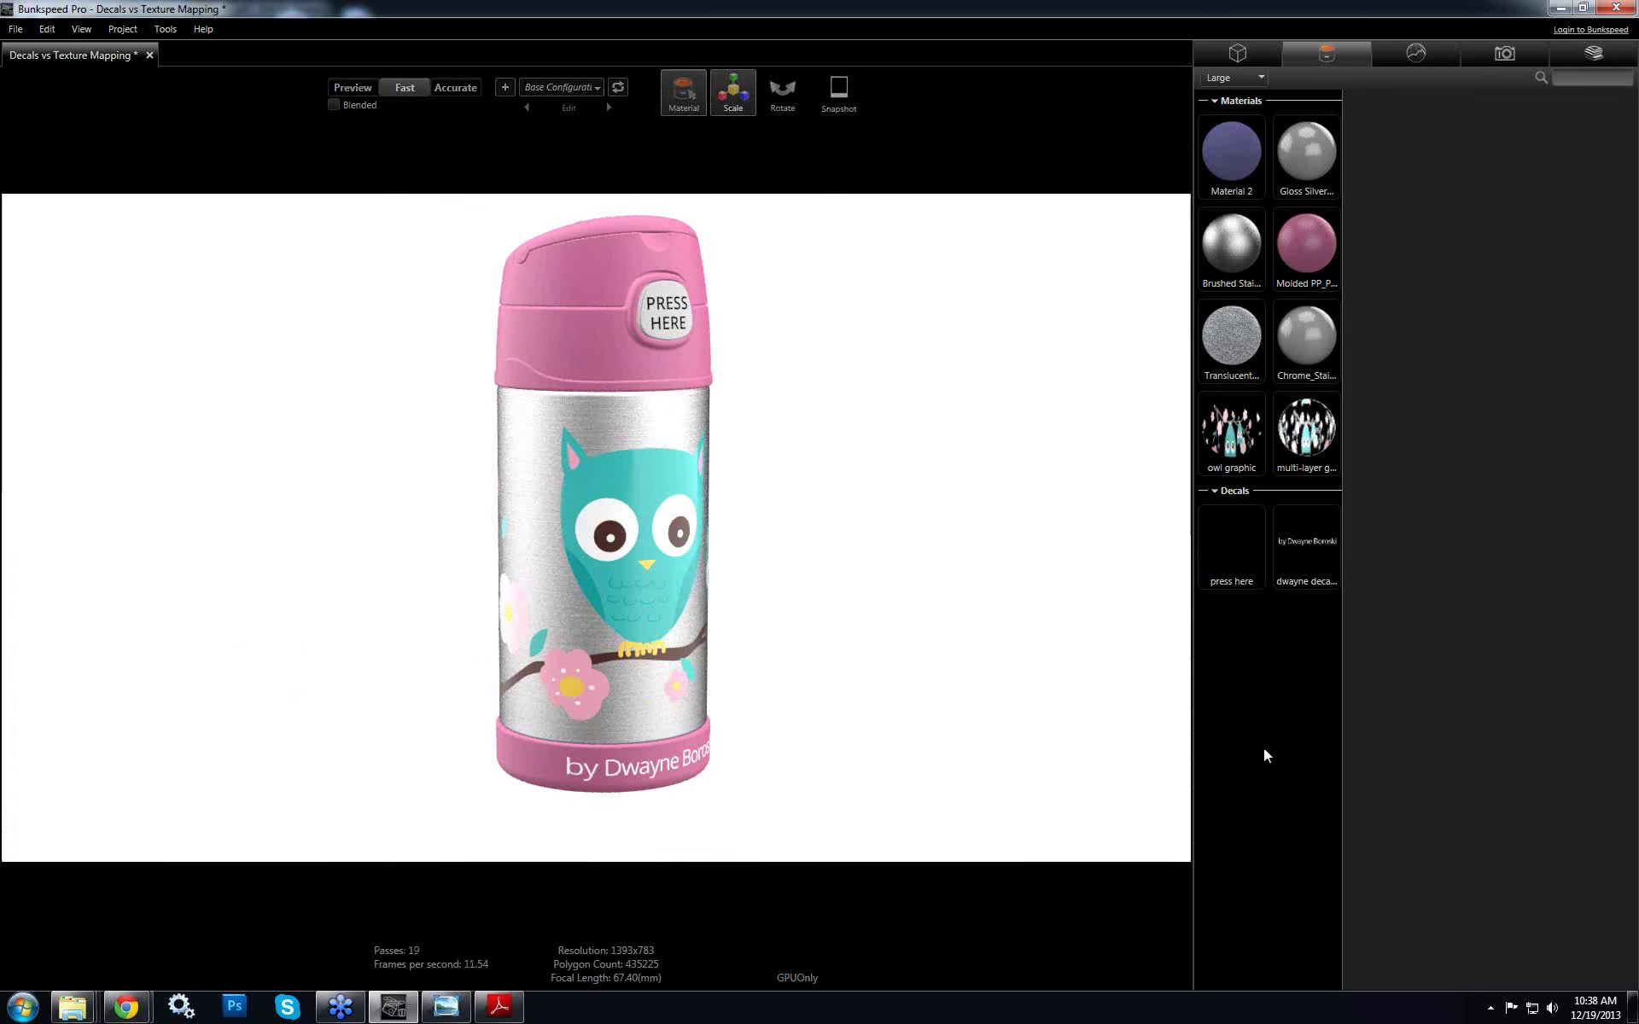
Create a Paint-type material named 'decal material' and apply it to the credit text decal
right_click(1234, 662)
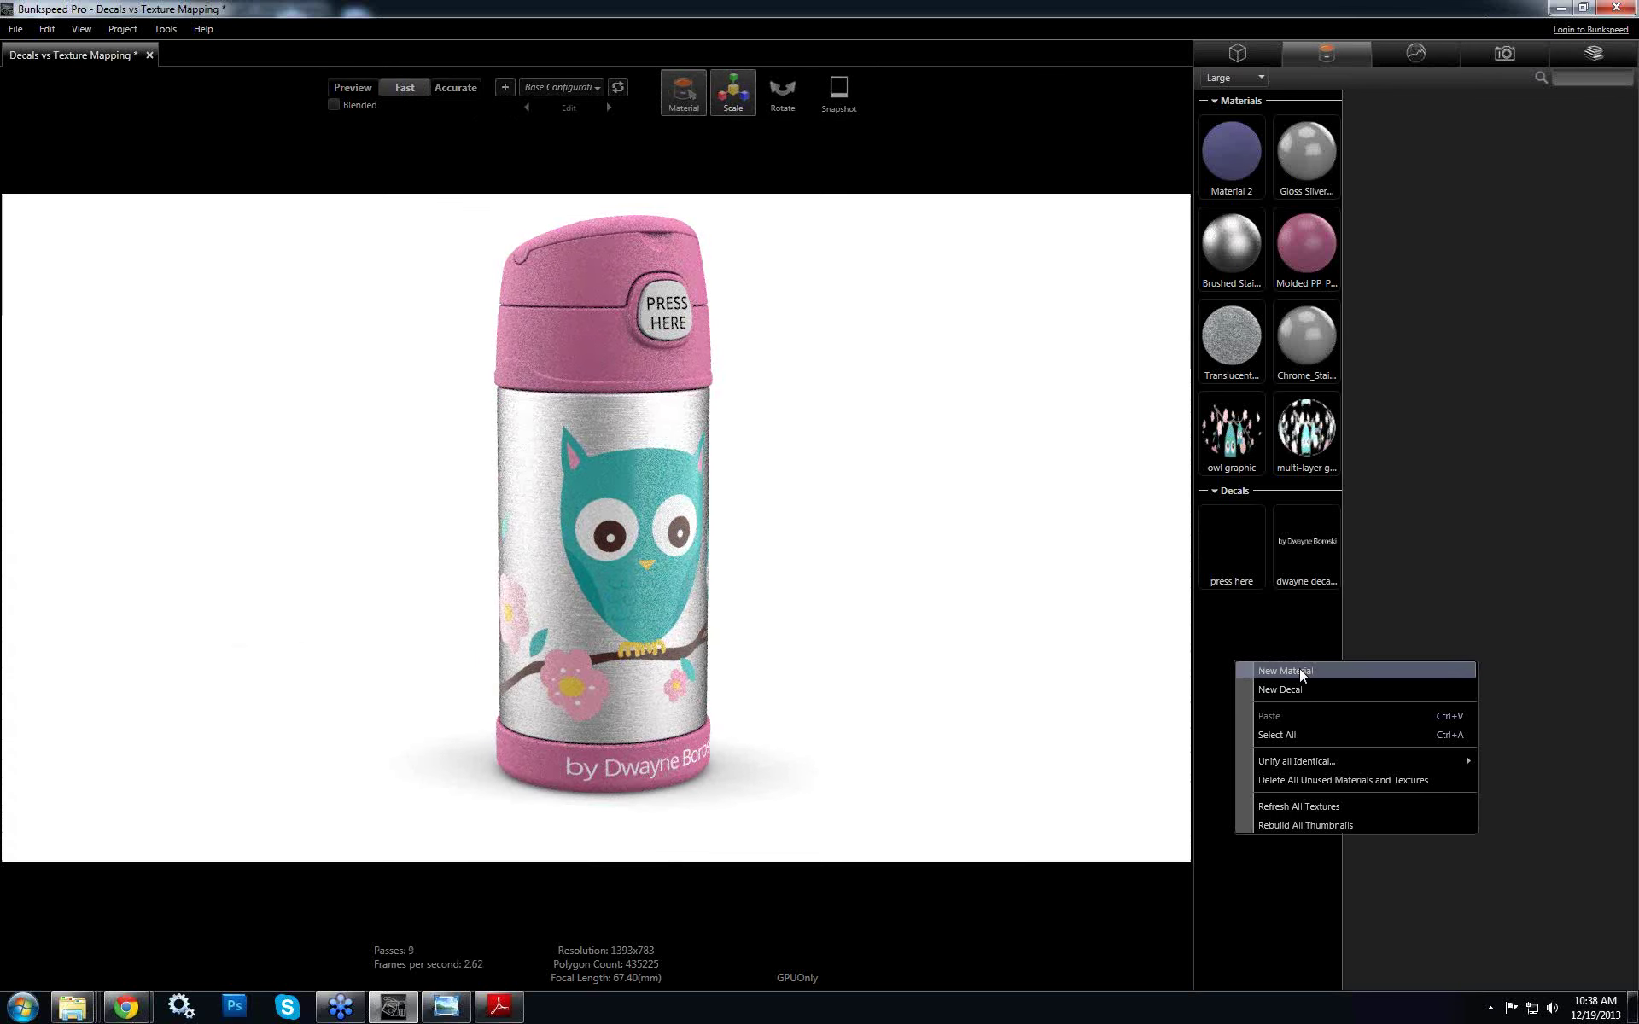
click(1294, 668)
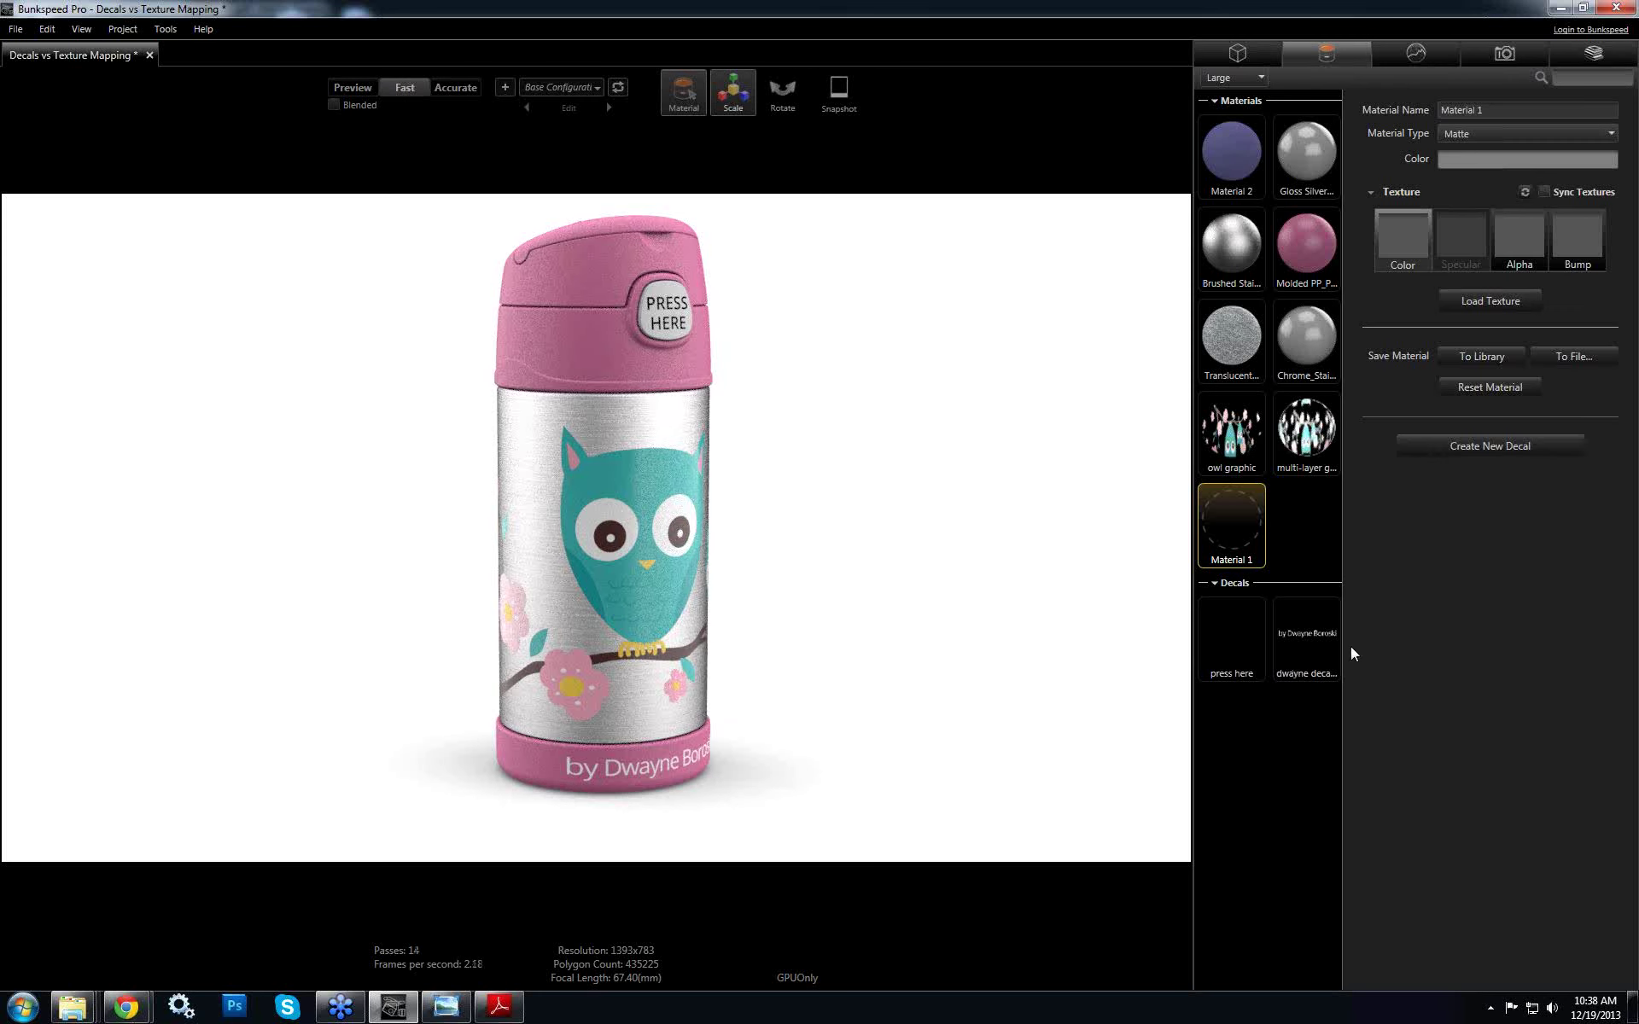
drag(1513, 110, 1396, 116)
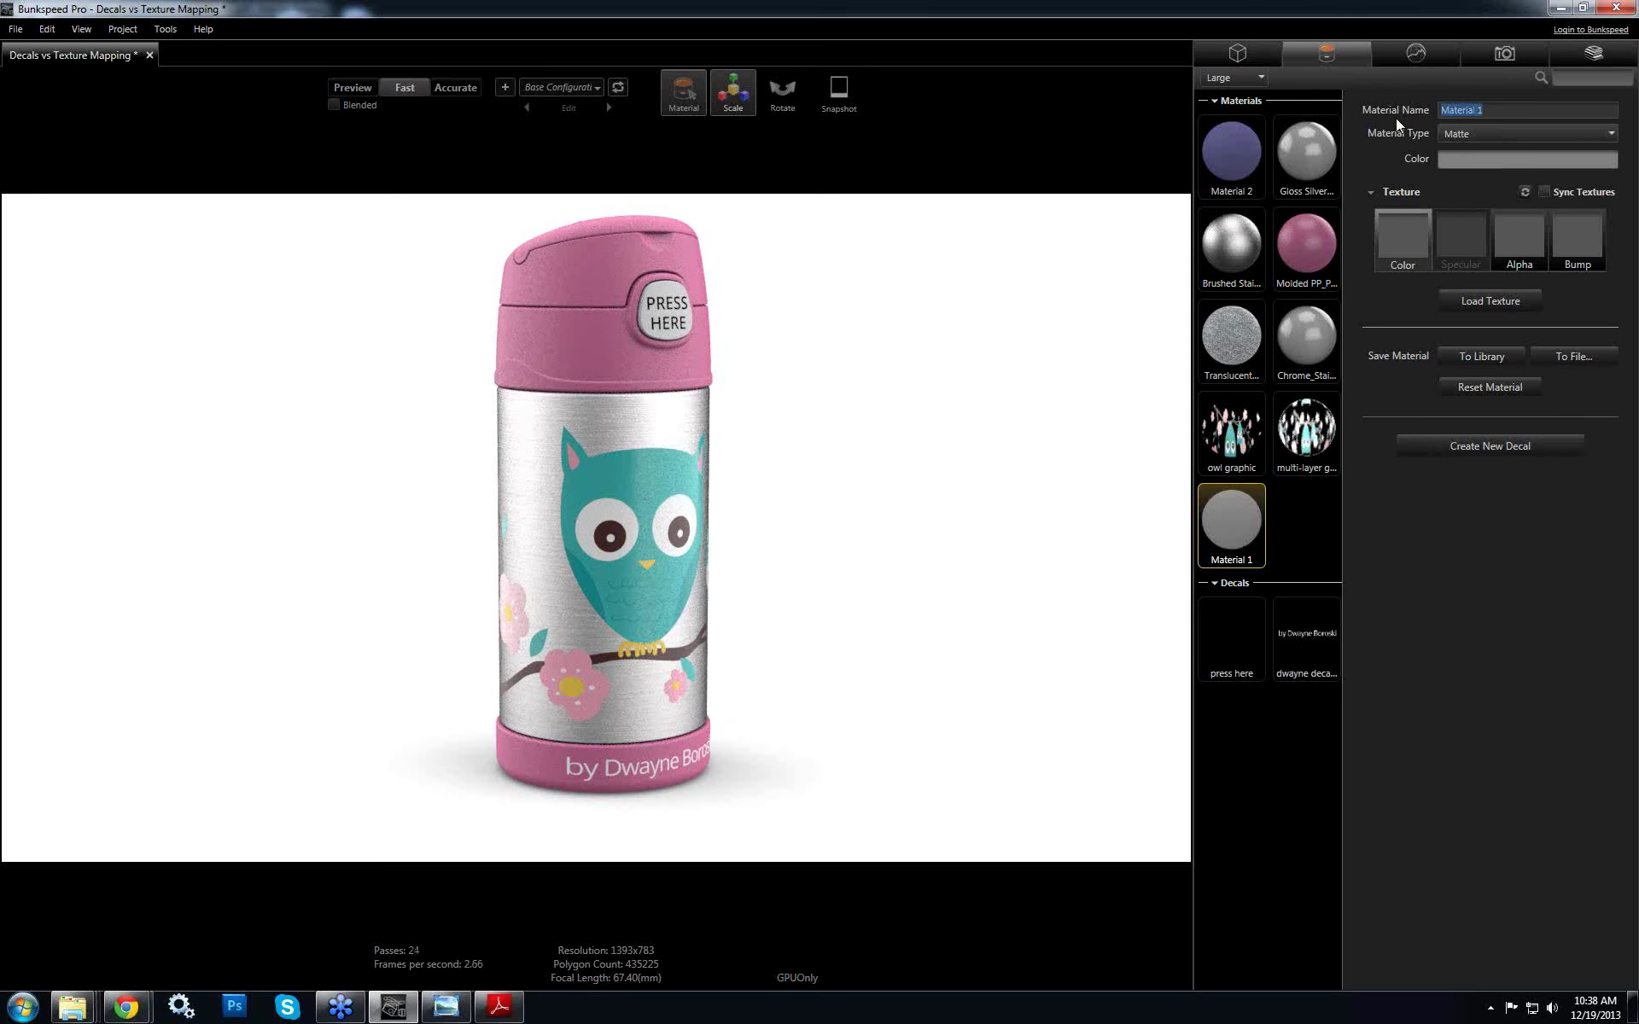
text(decal material)
key(Tab)
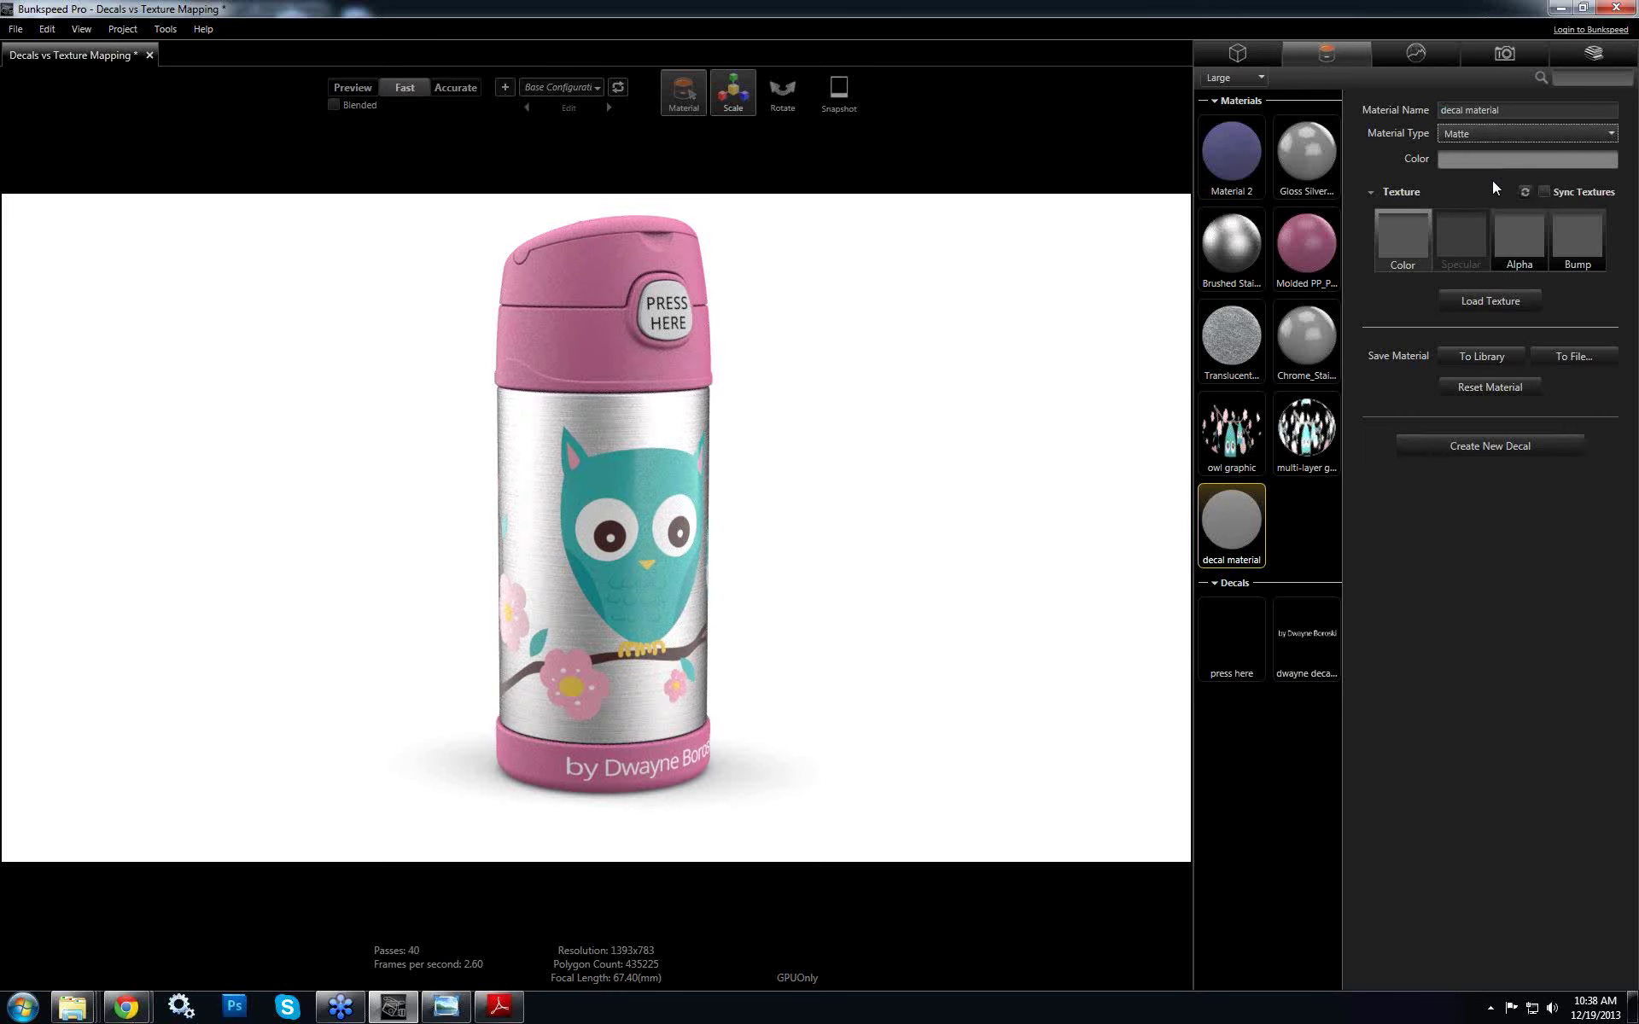
click(1482, 132)
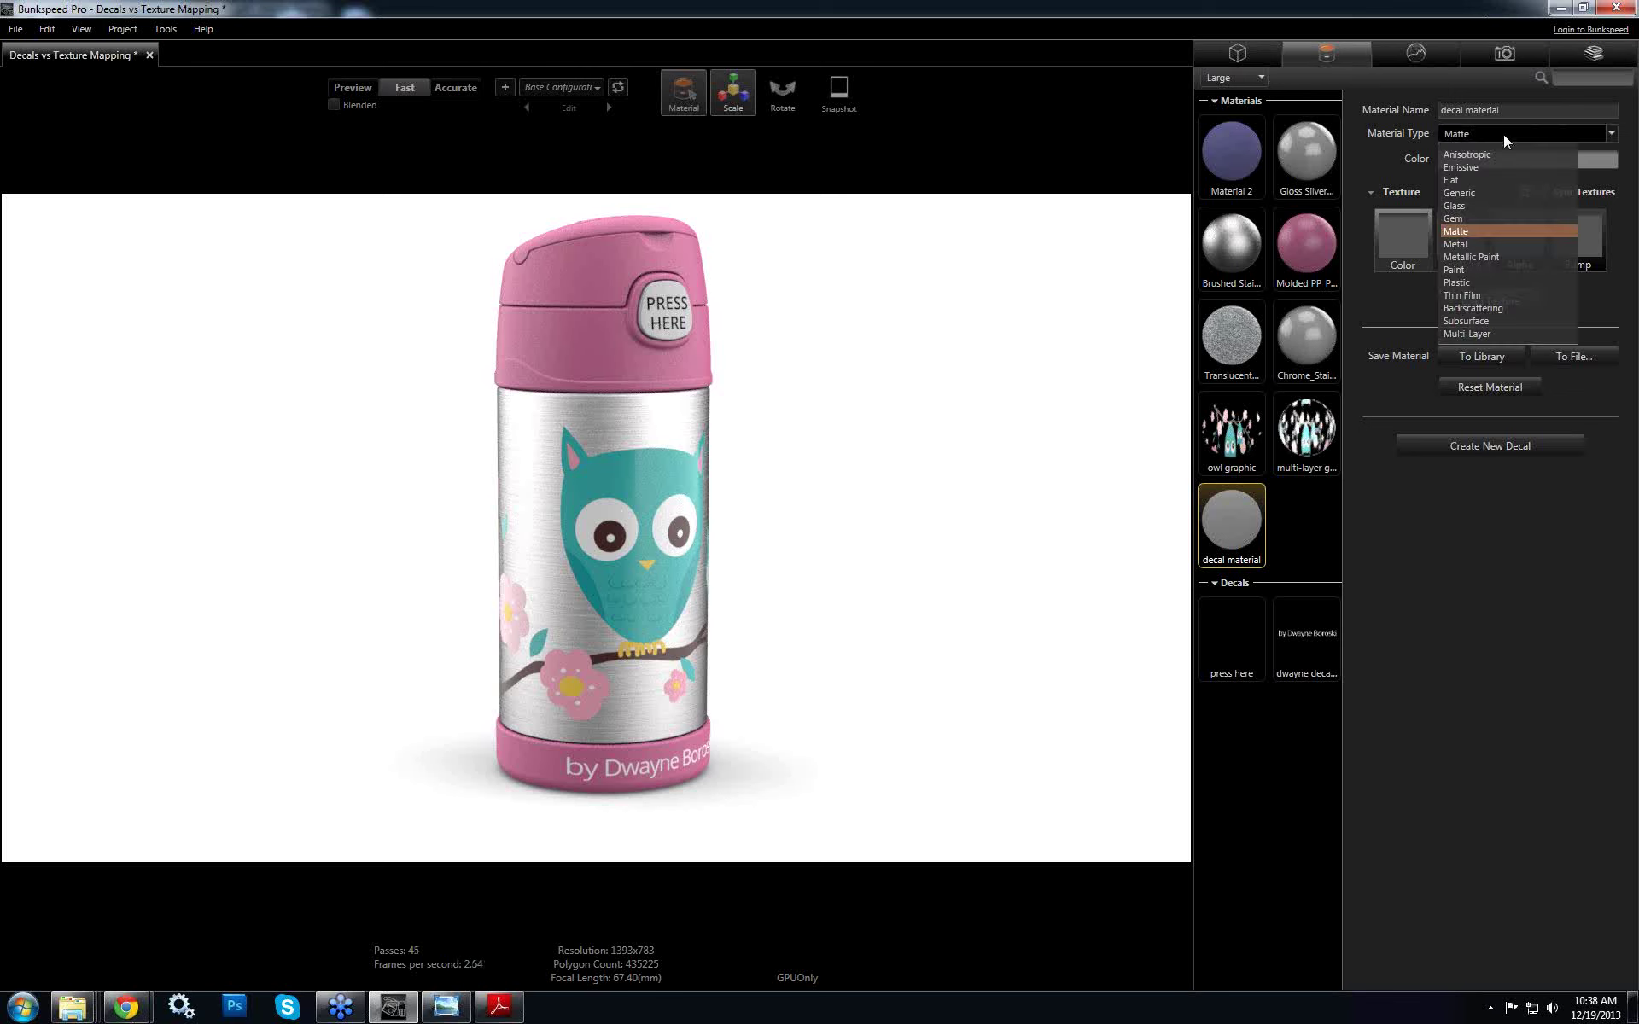
click(1461, 269)
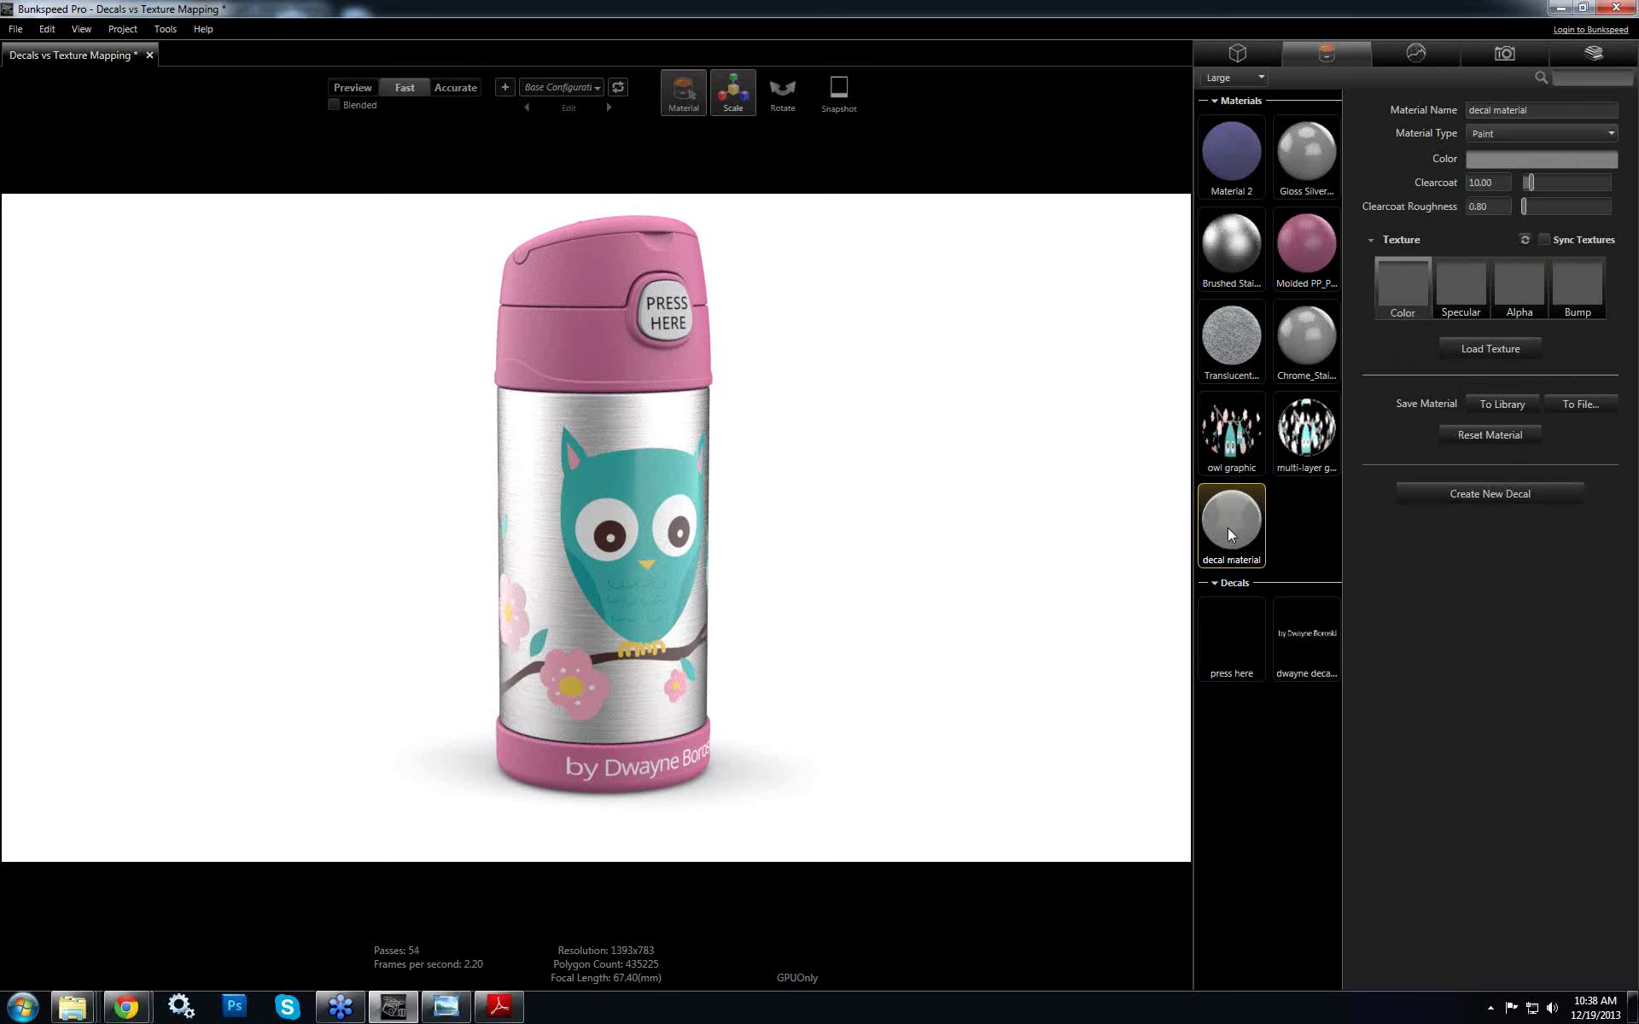
drag(1233, 529, 591, 774)
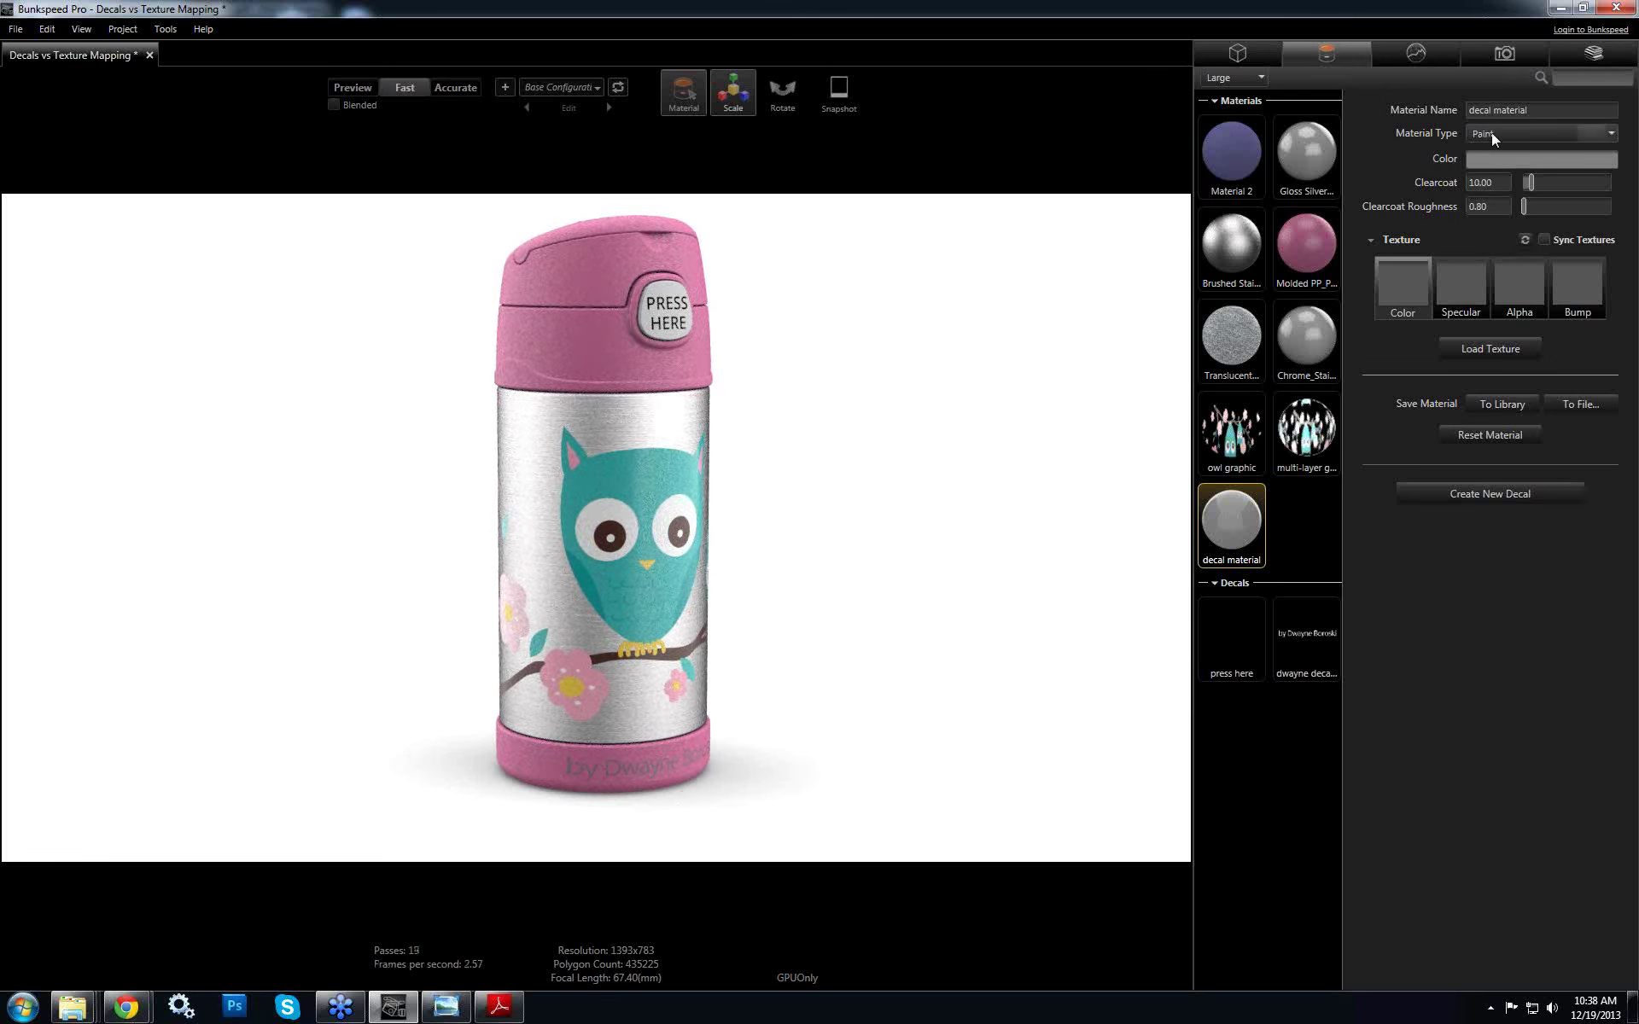
Colour the decal material with the owl's sampled teal (hue 178.1, saturation 69.8, value 70.2)
click(1506, 160)
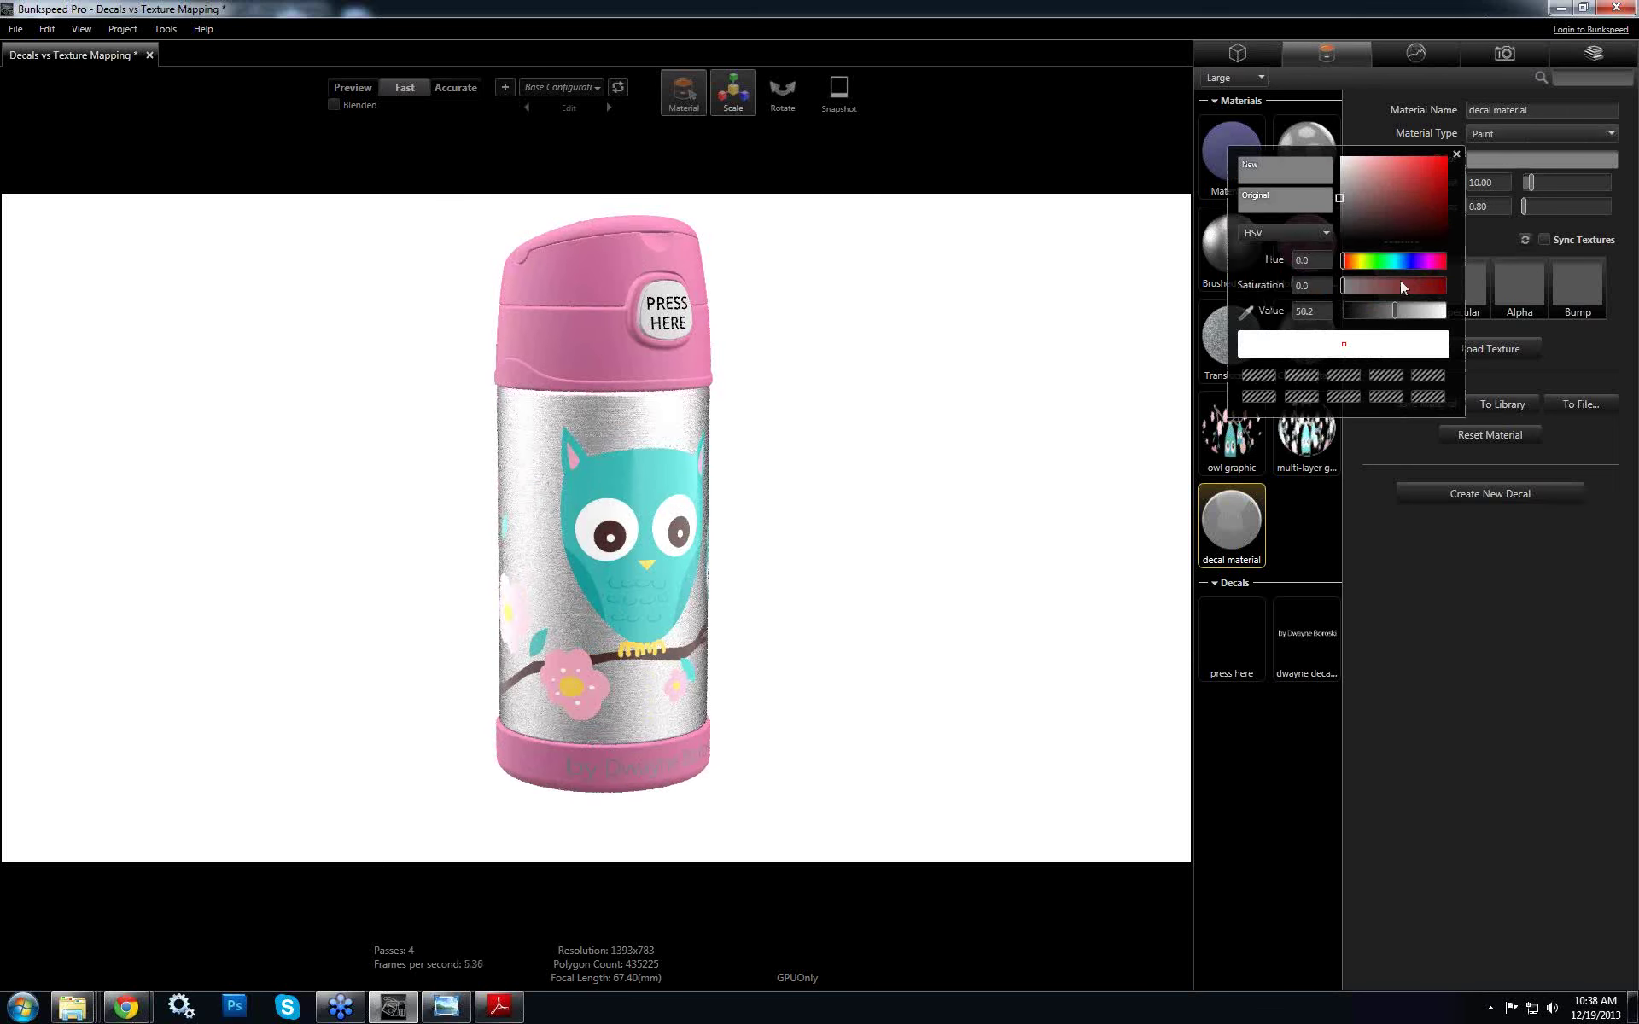
drag(1400, 213, 1459, 175)
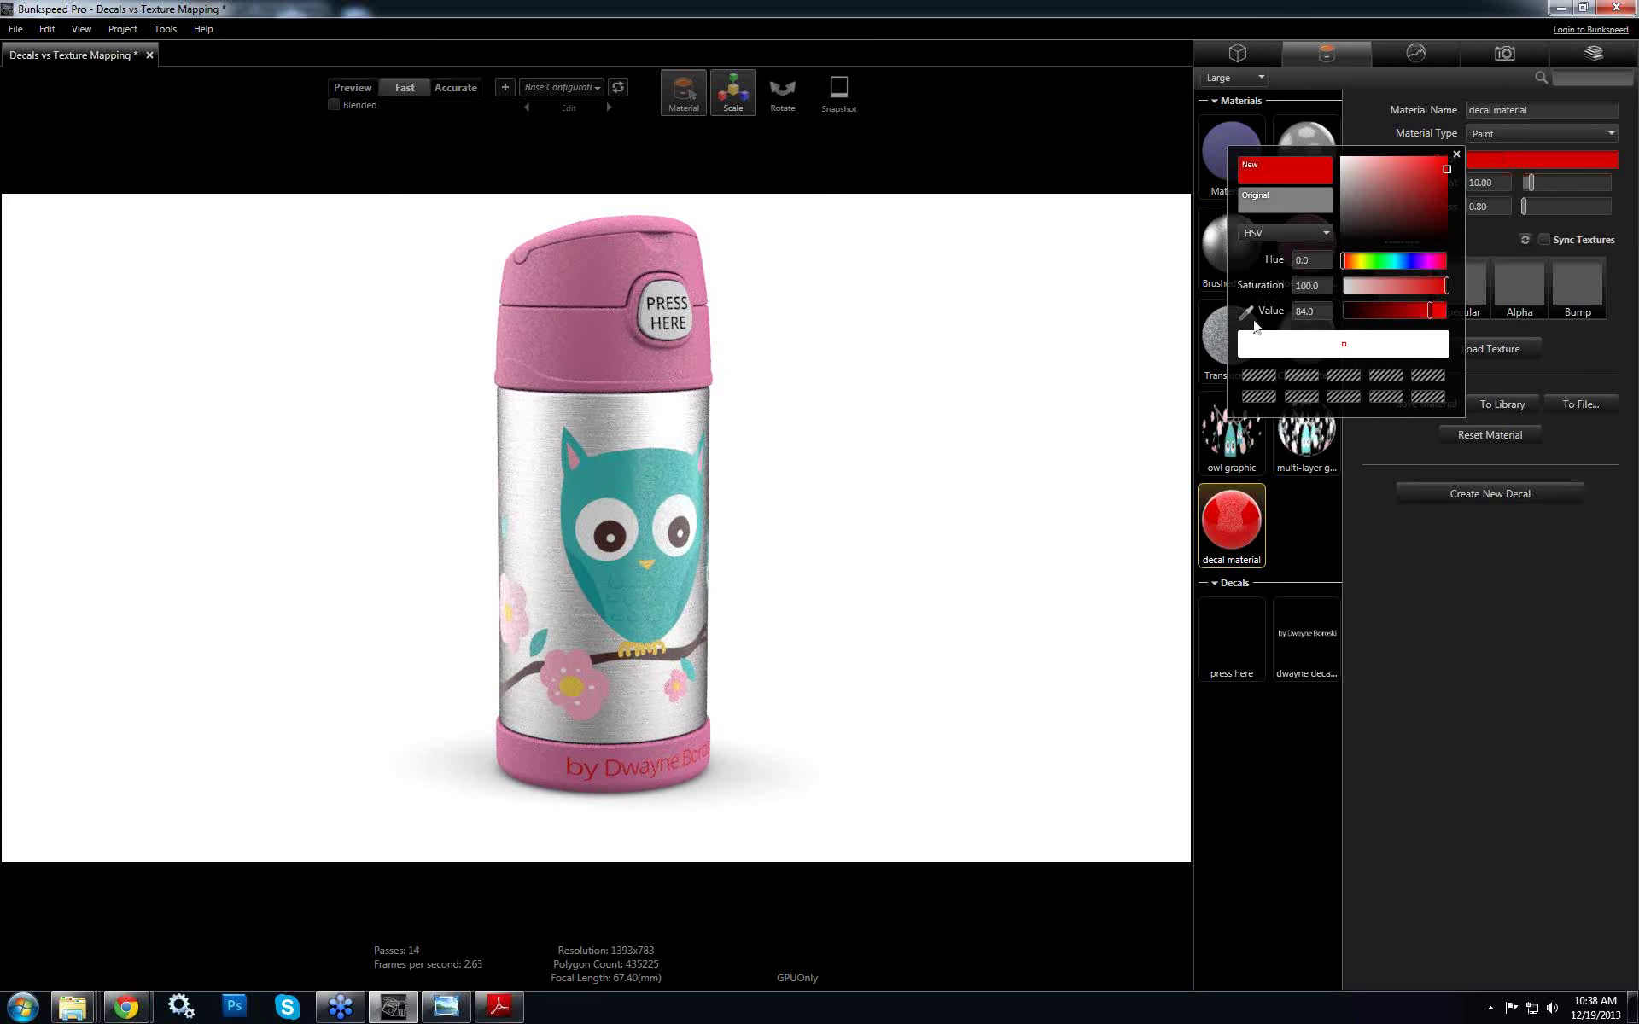
click(1246, 312)
click(601, 476)
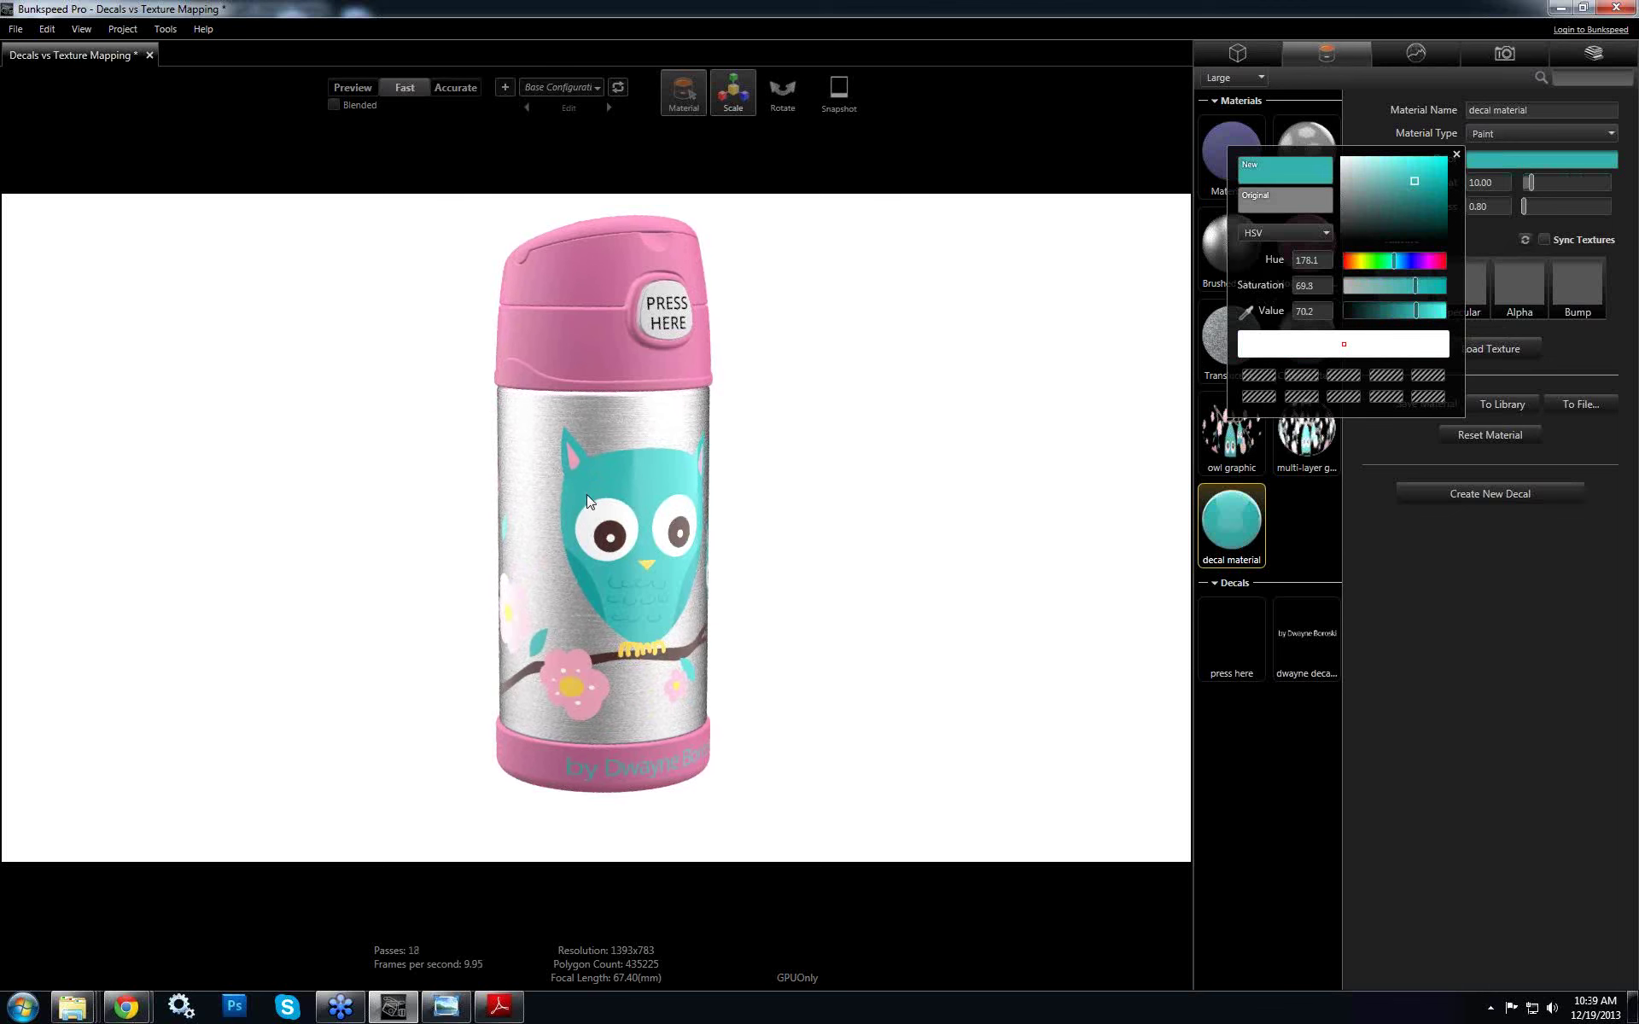
click(643, 776)
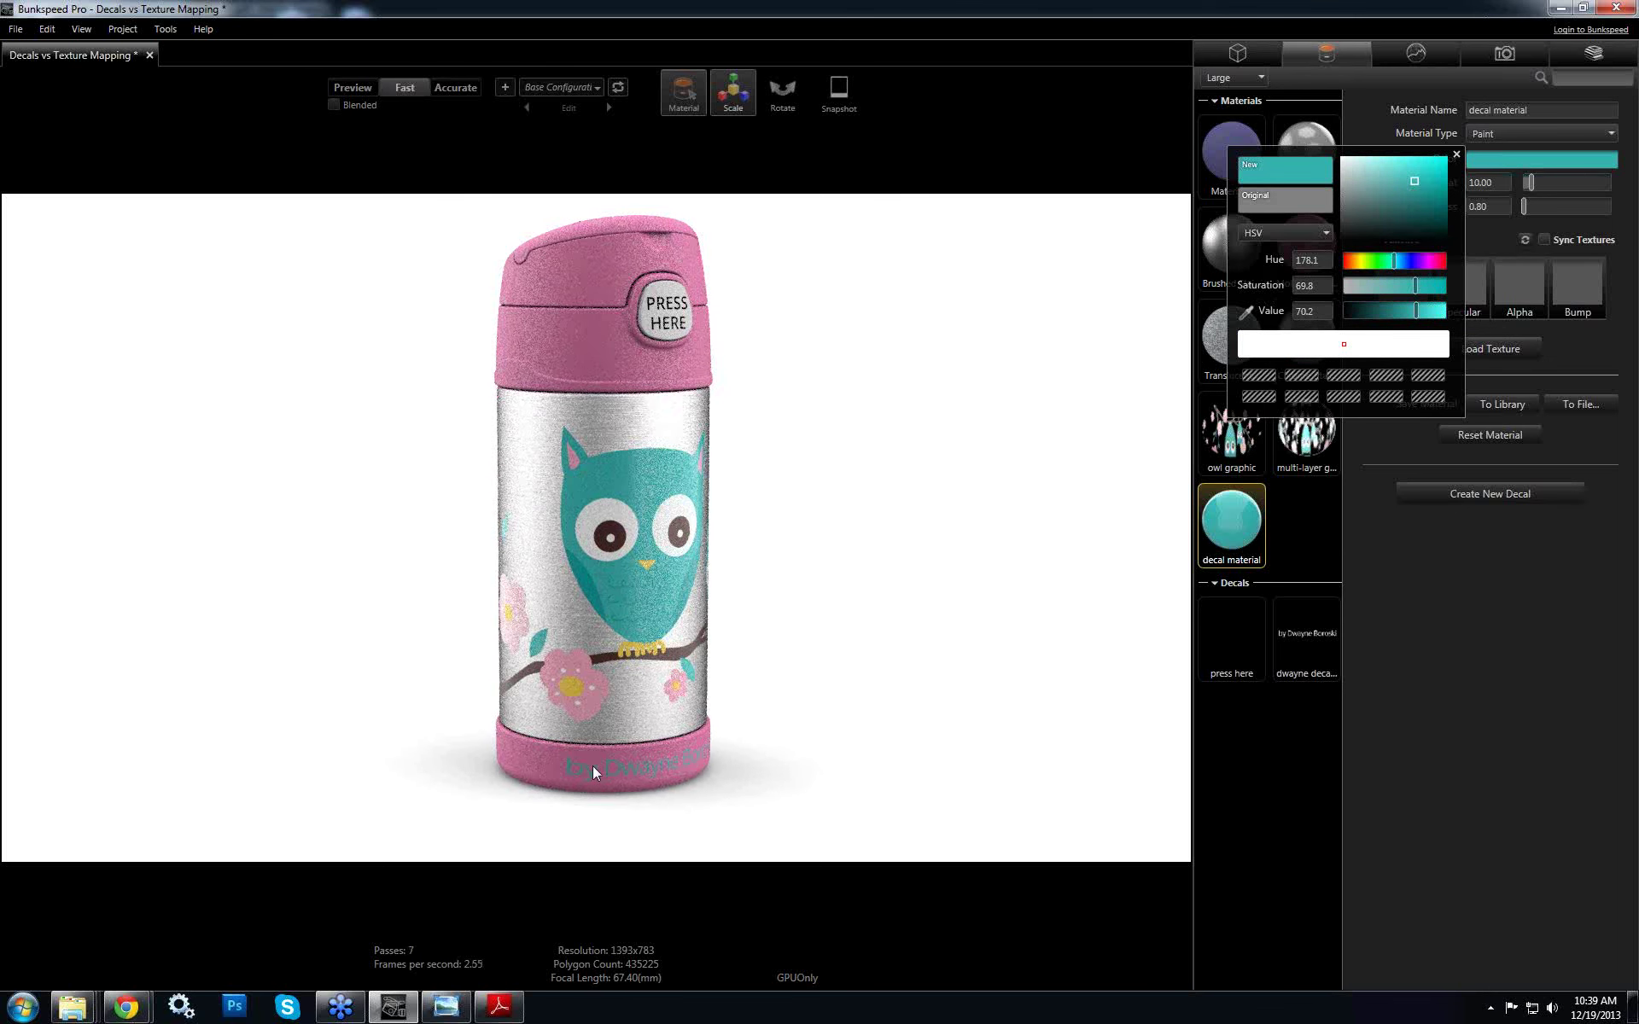
click(1458, 153)
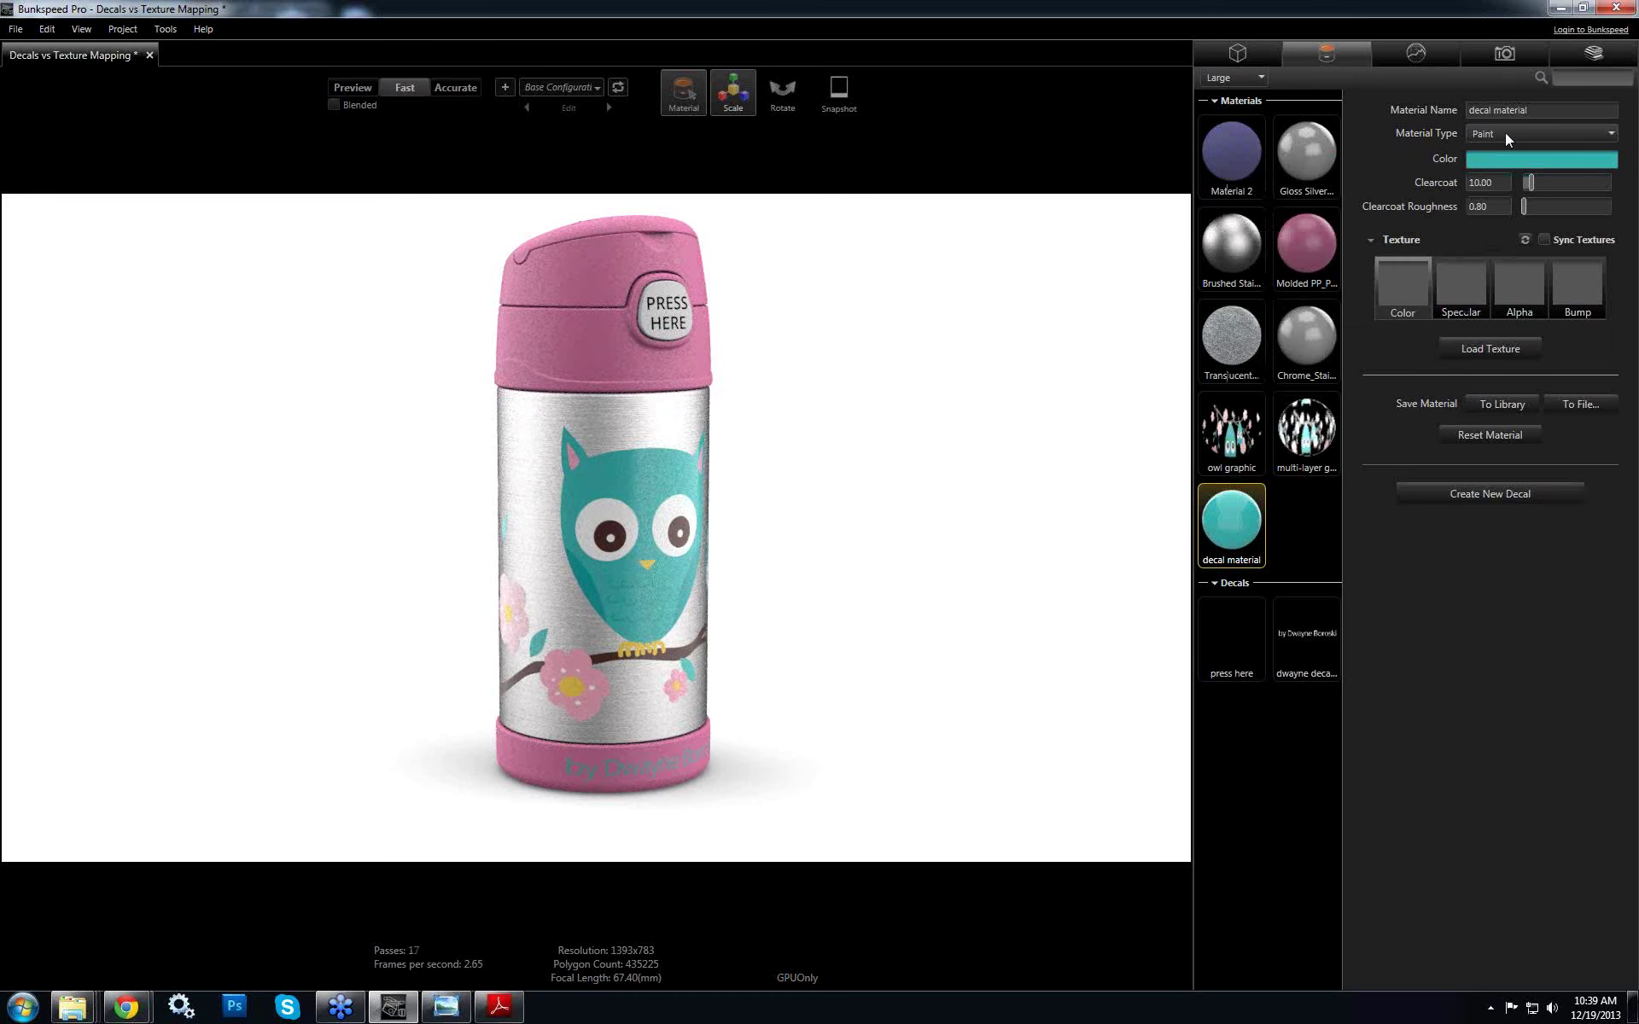
click(1546, 135)
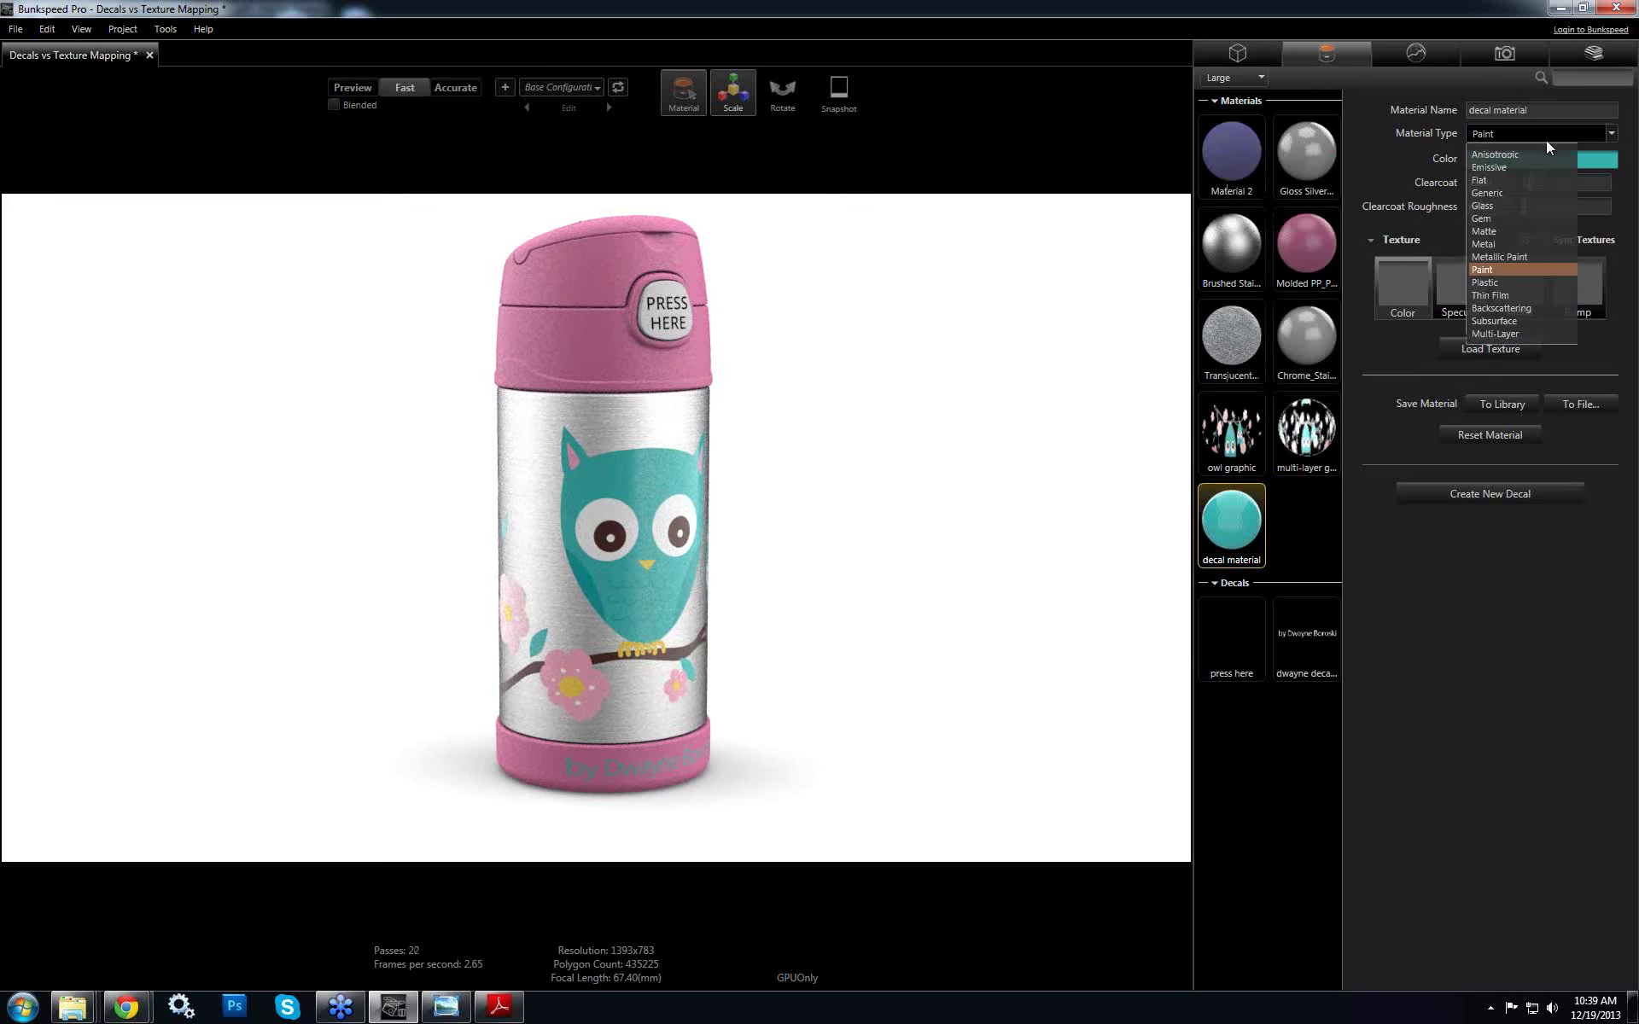
Switch the decal material to Metal and give it a darker owl teal (saturation 70.1, value 72.2)
click(1514, 245)
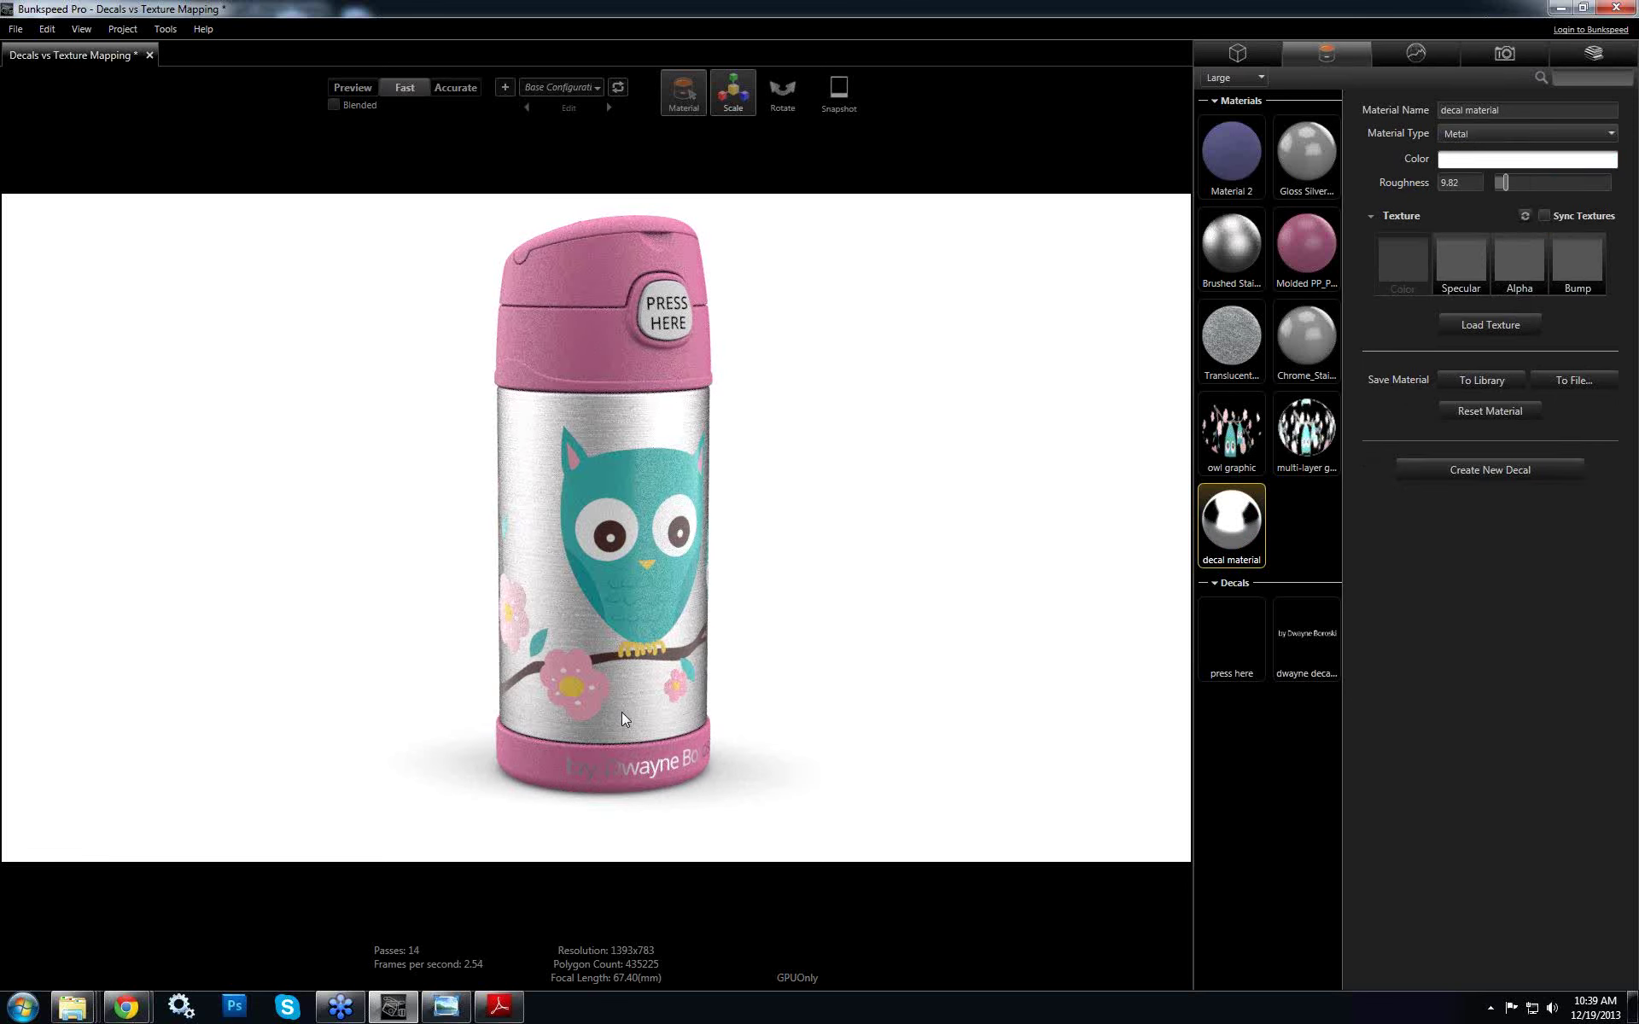
click(1459, 162)
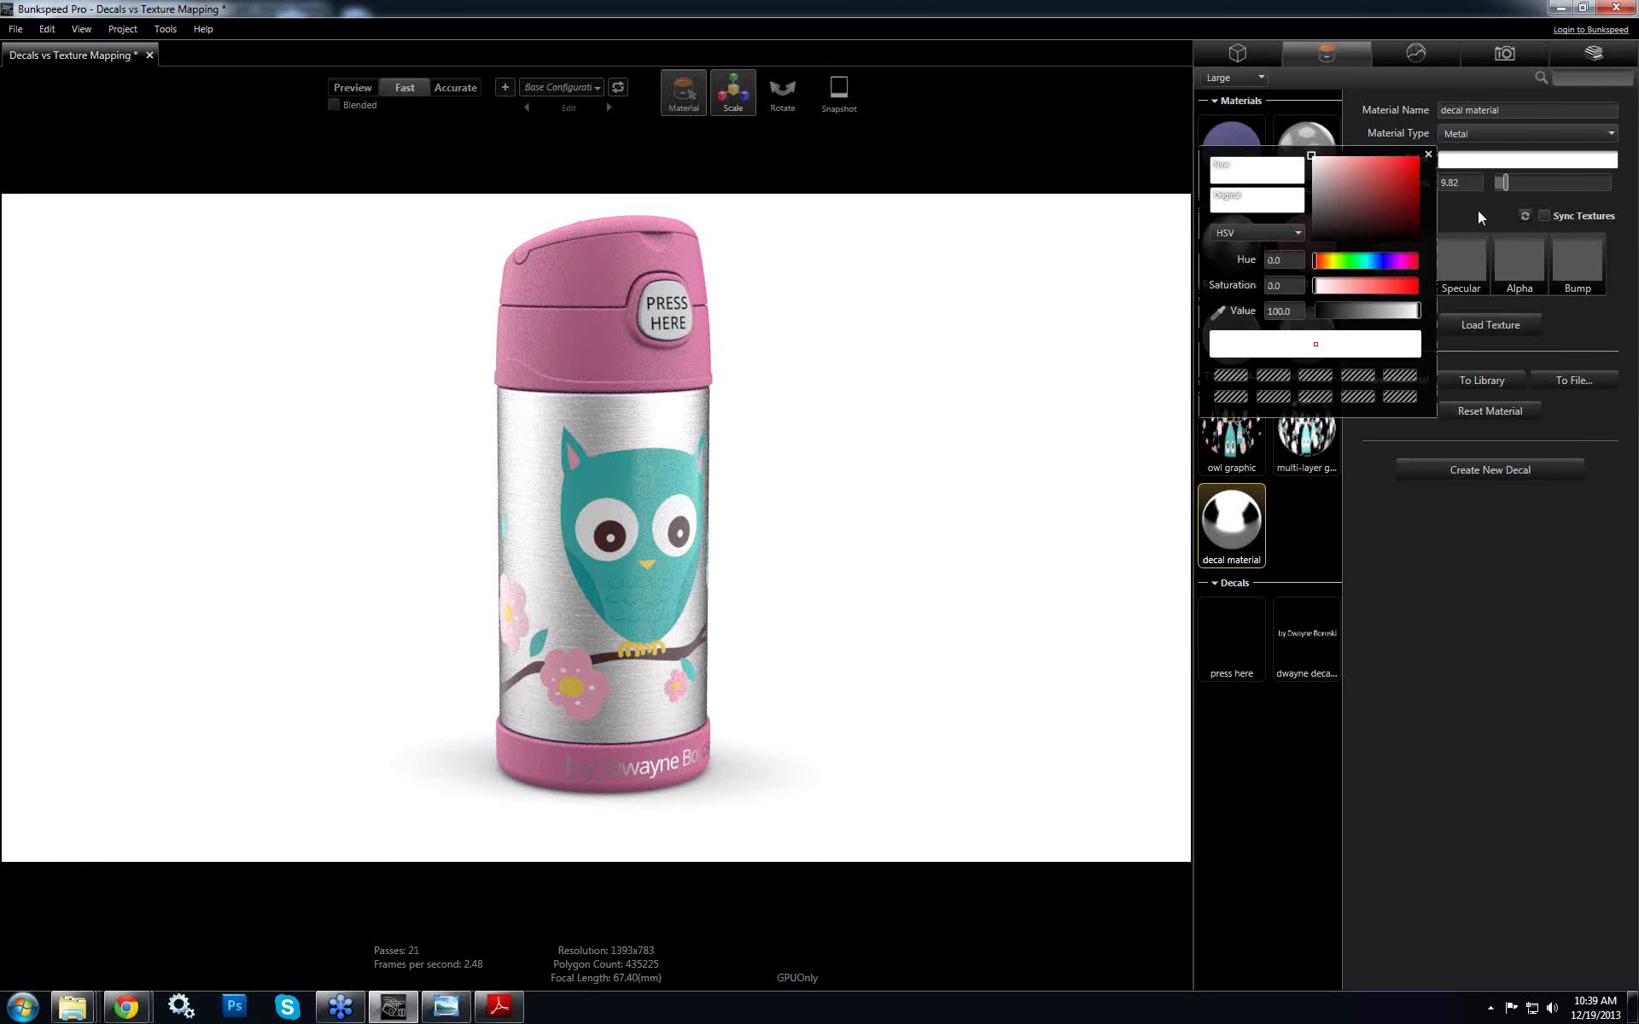
click(1220, 315)
click(615, 468)
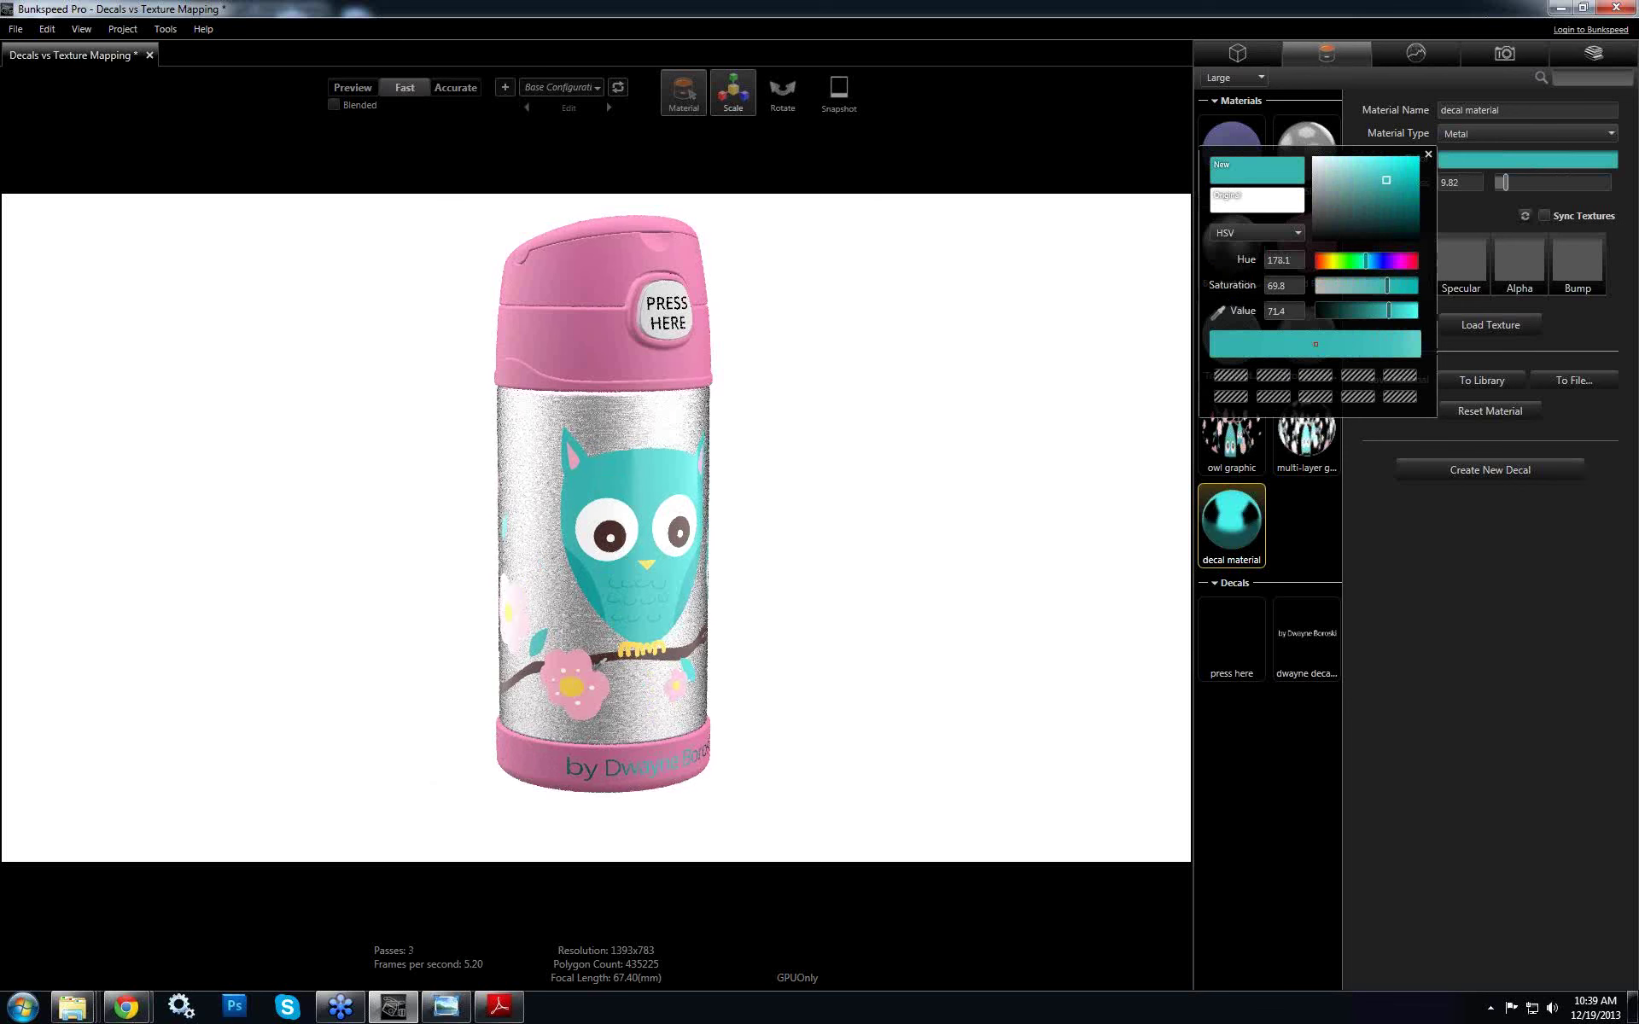
click(597, 256)
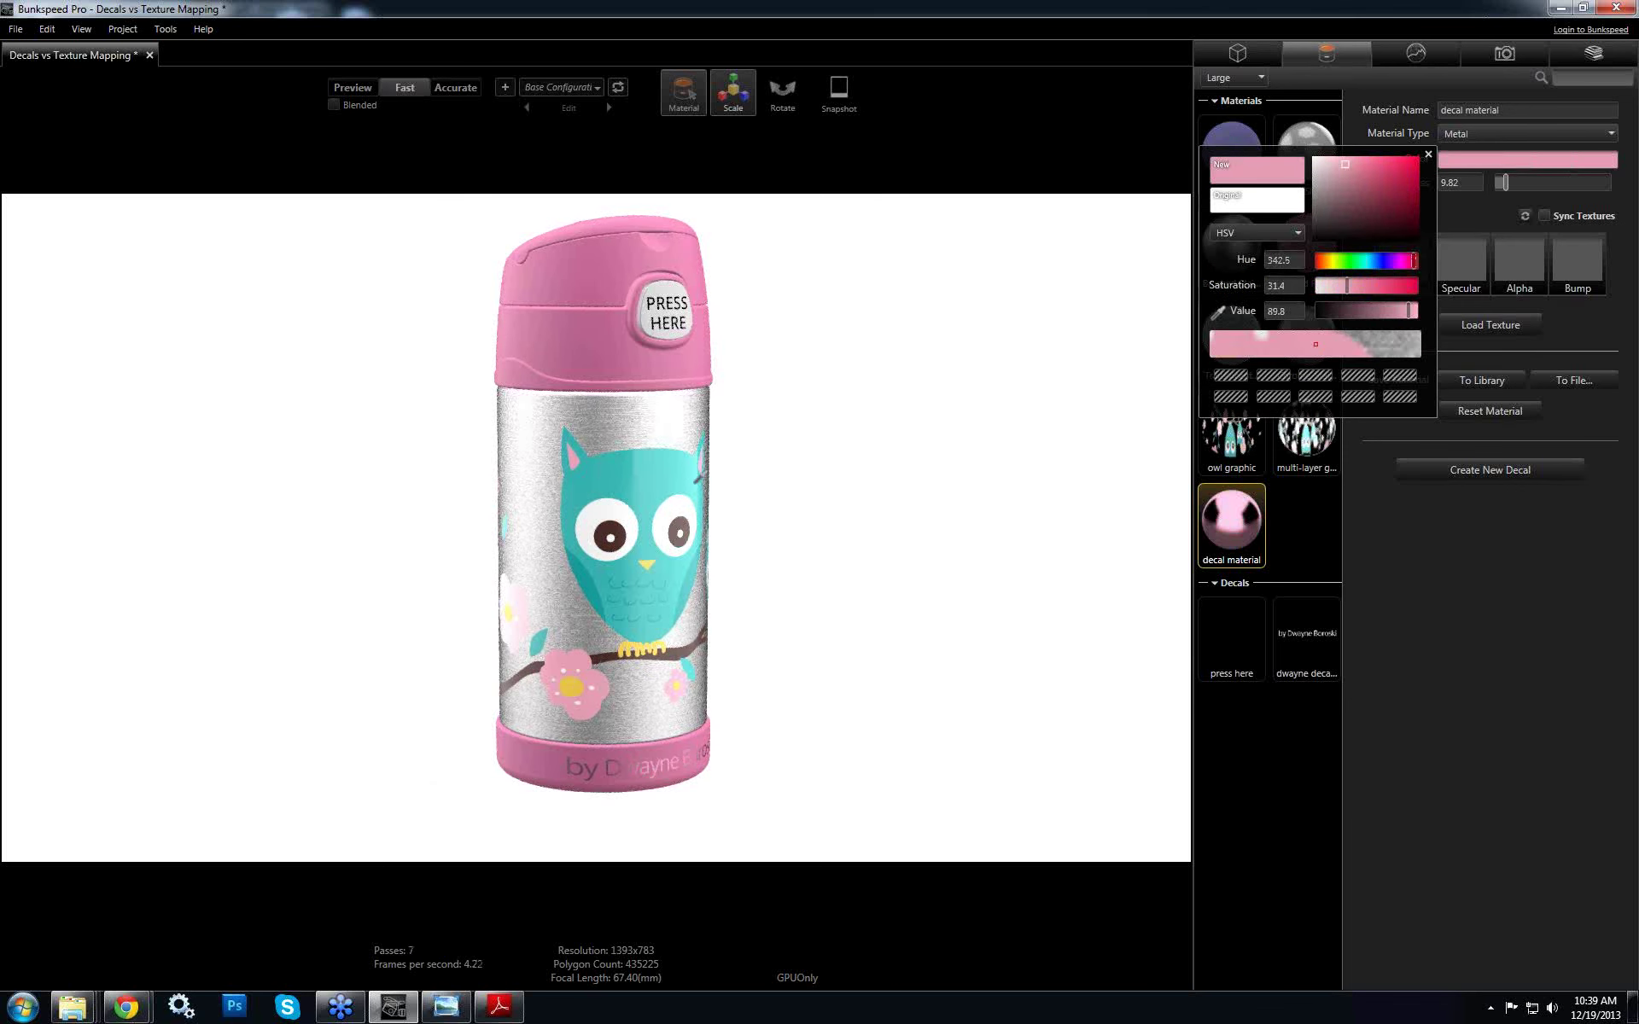
click(690, 465)
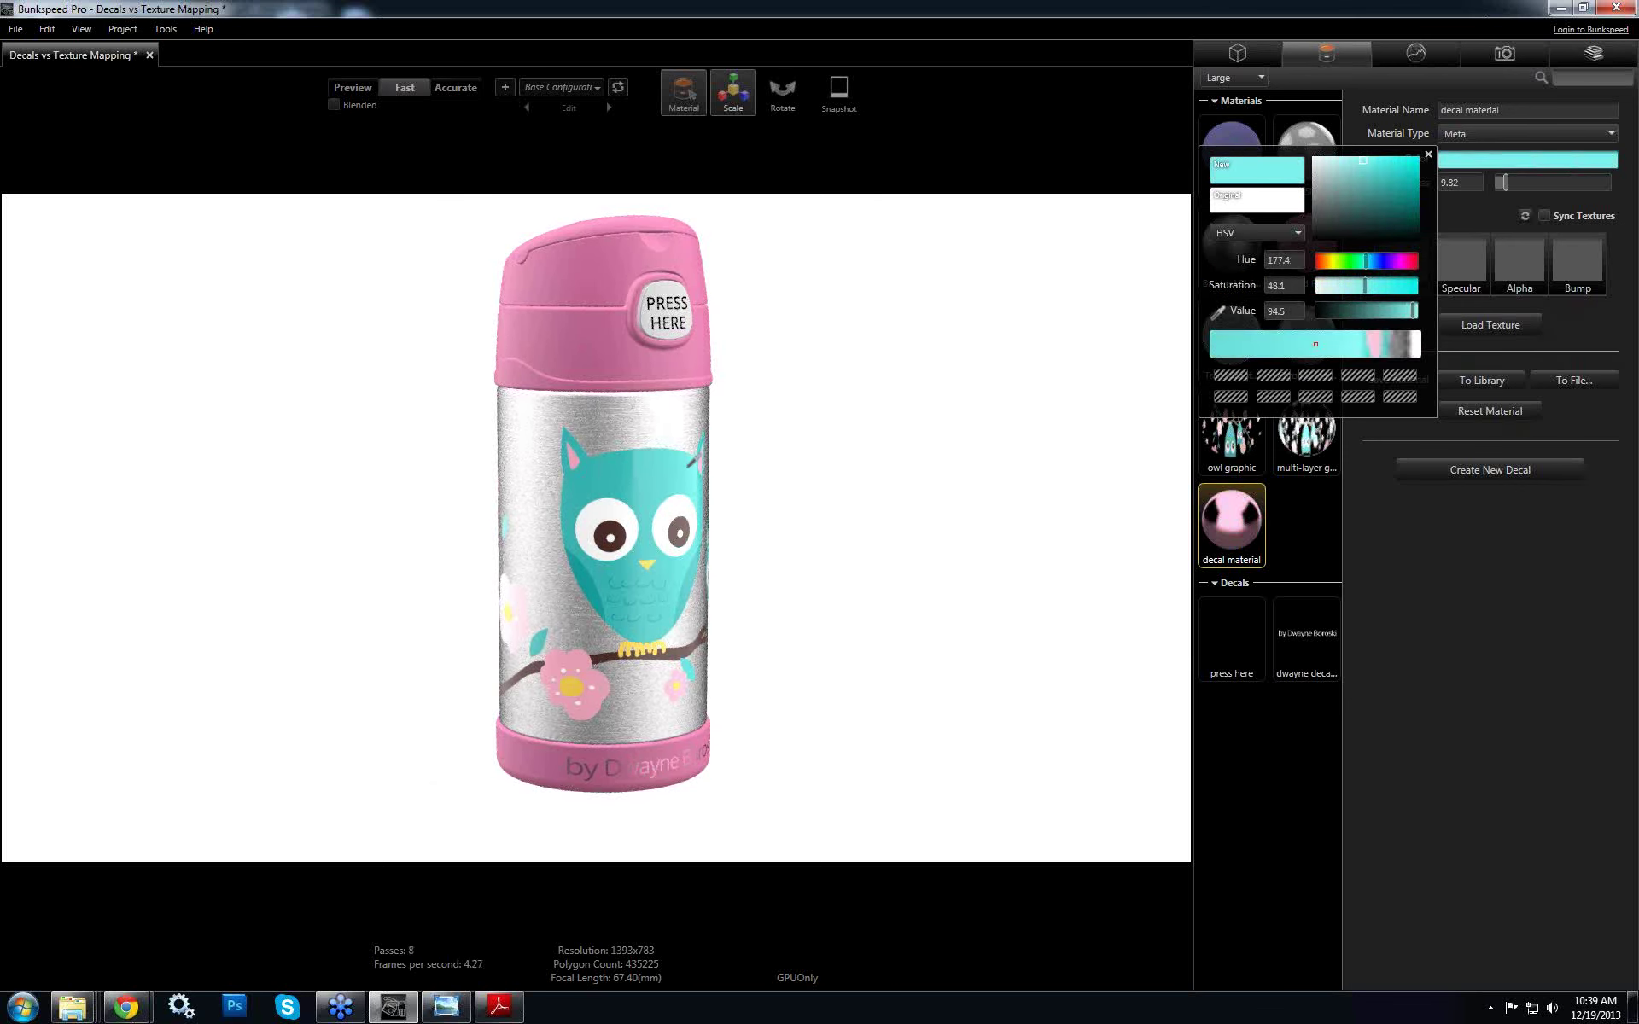
click(620, 469)
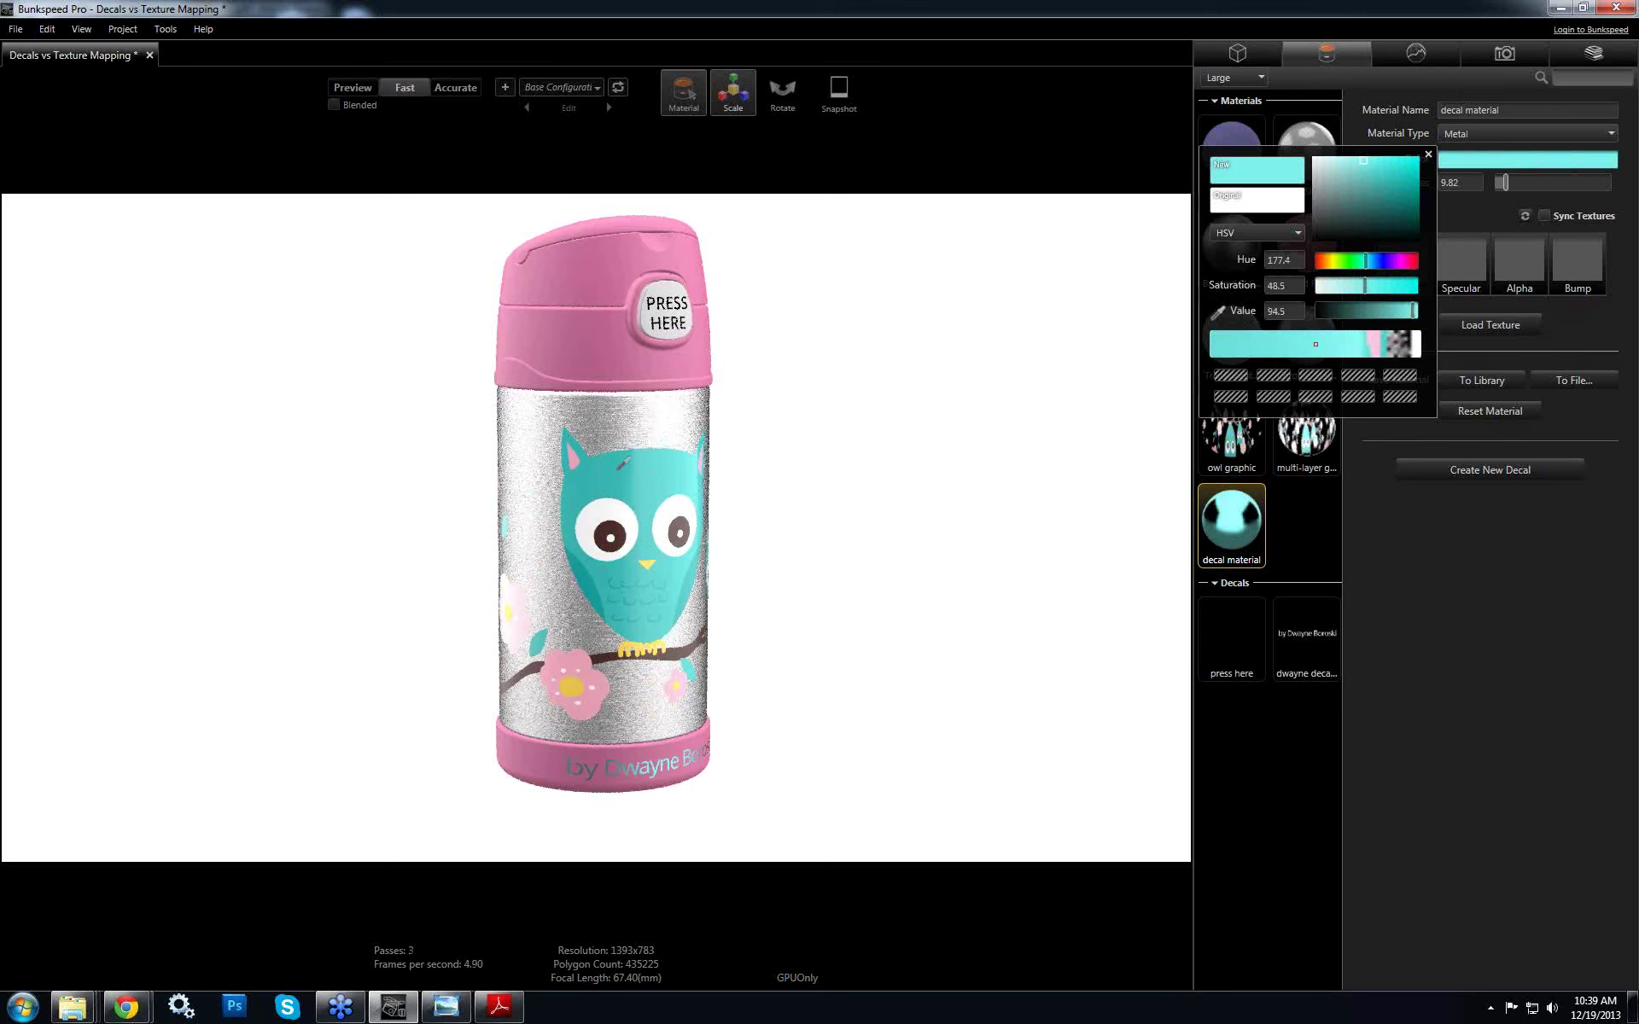
click(622, 465)
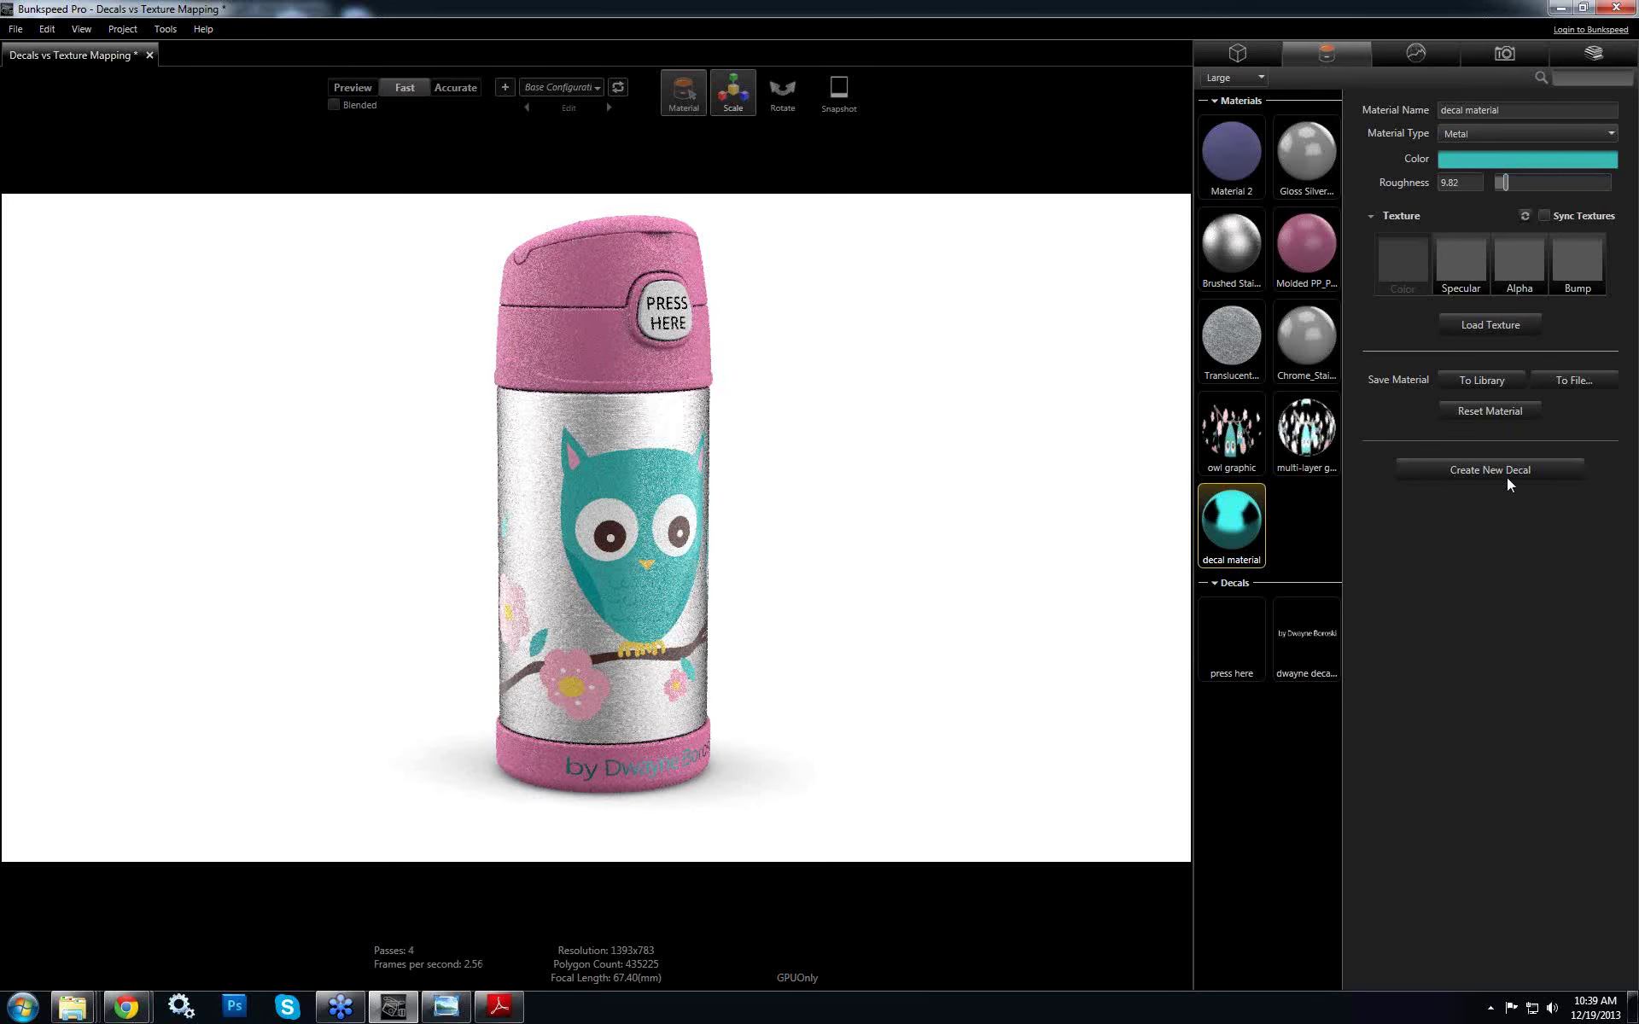
Try several decal material roughness values, leave it at 10.95, and return to Preview rendering
click(1568, 183)
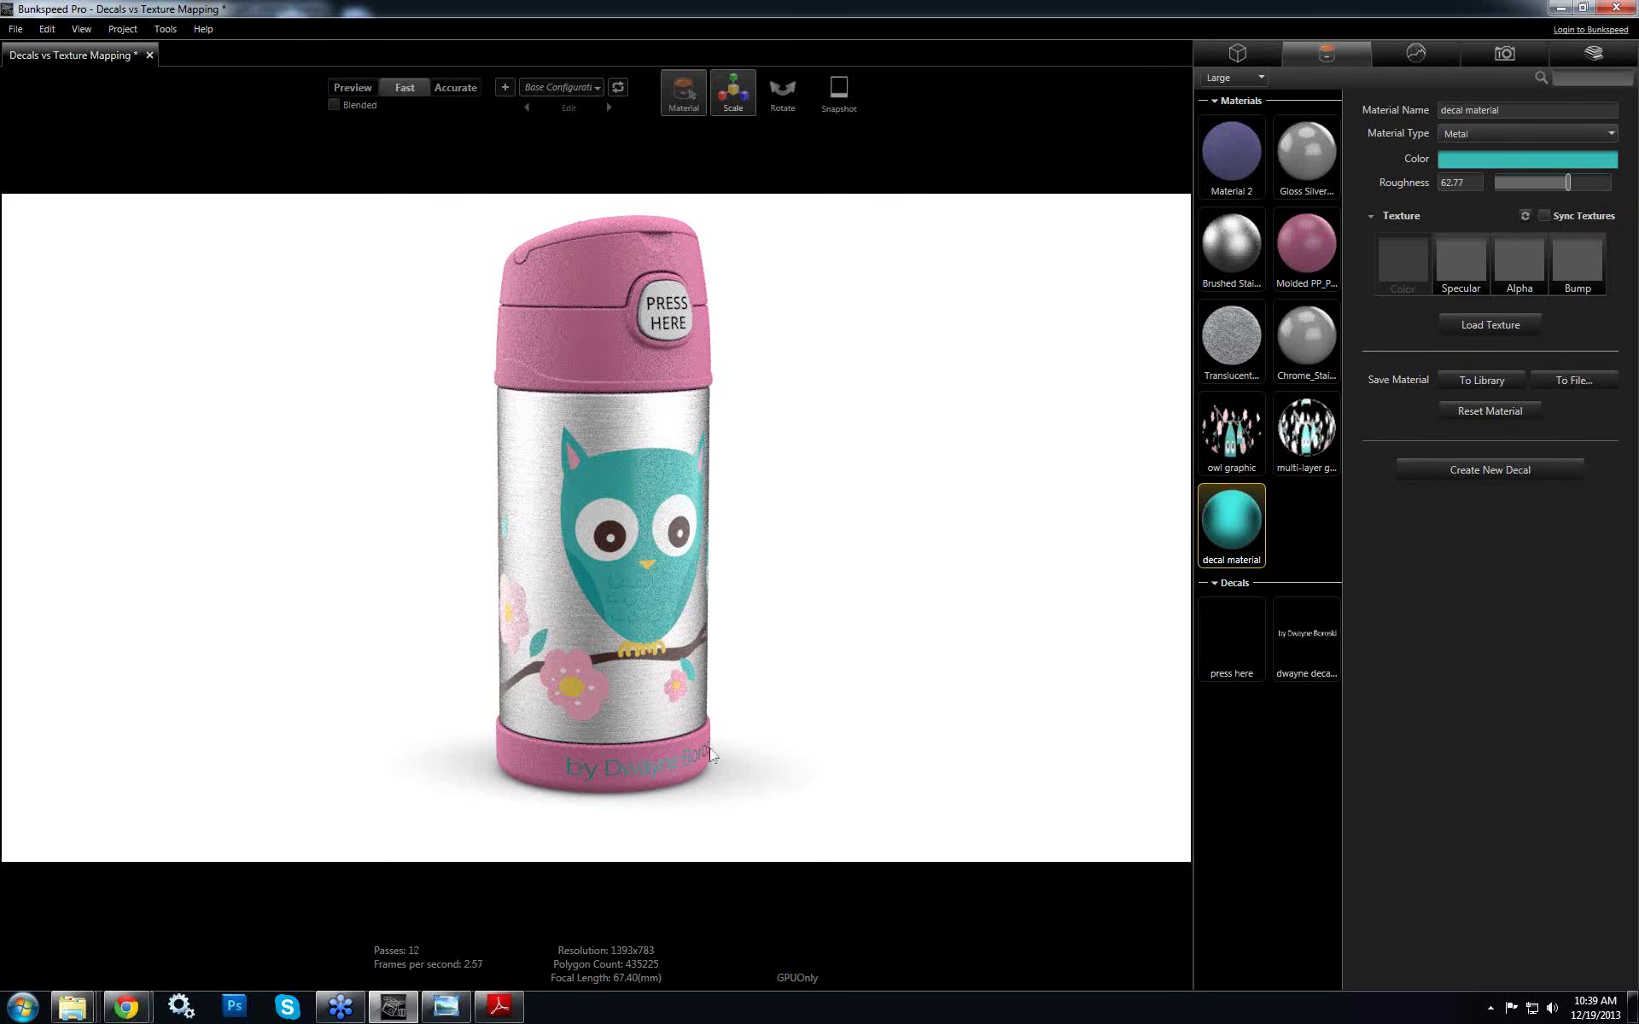
click(1495, 184)
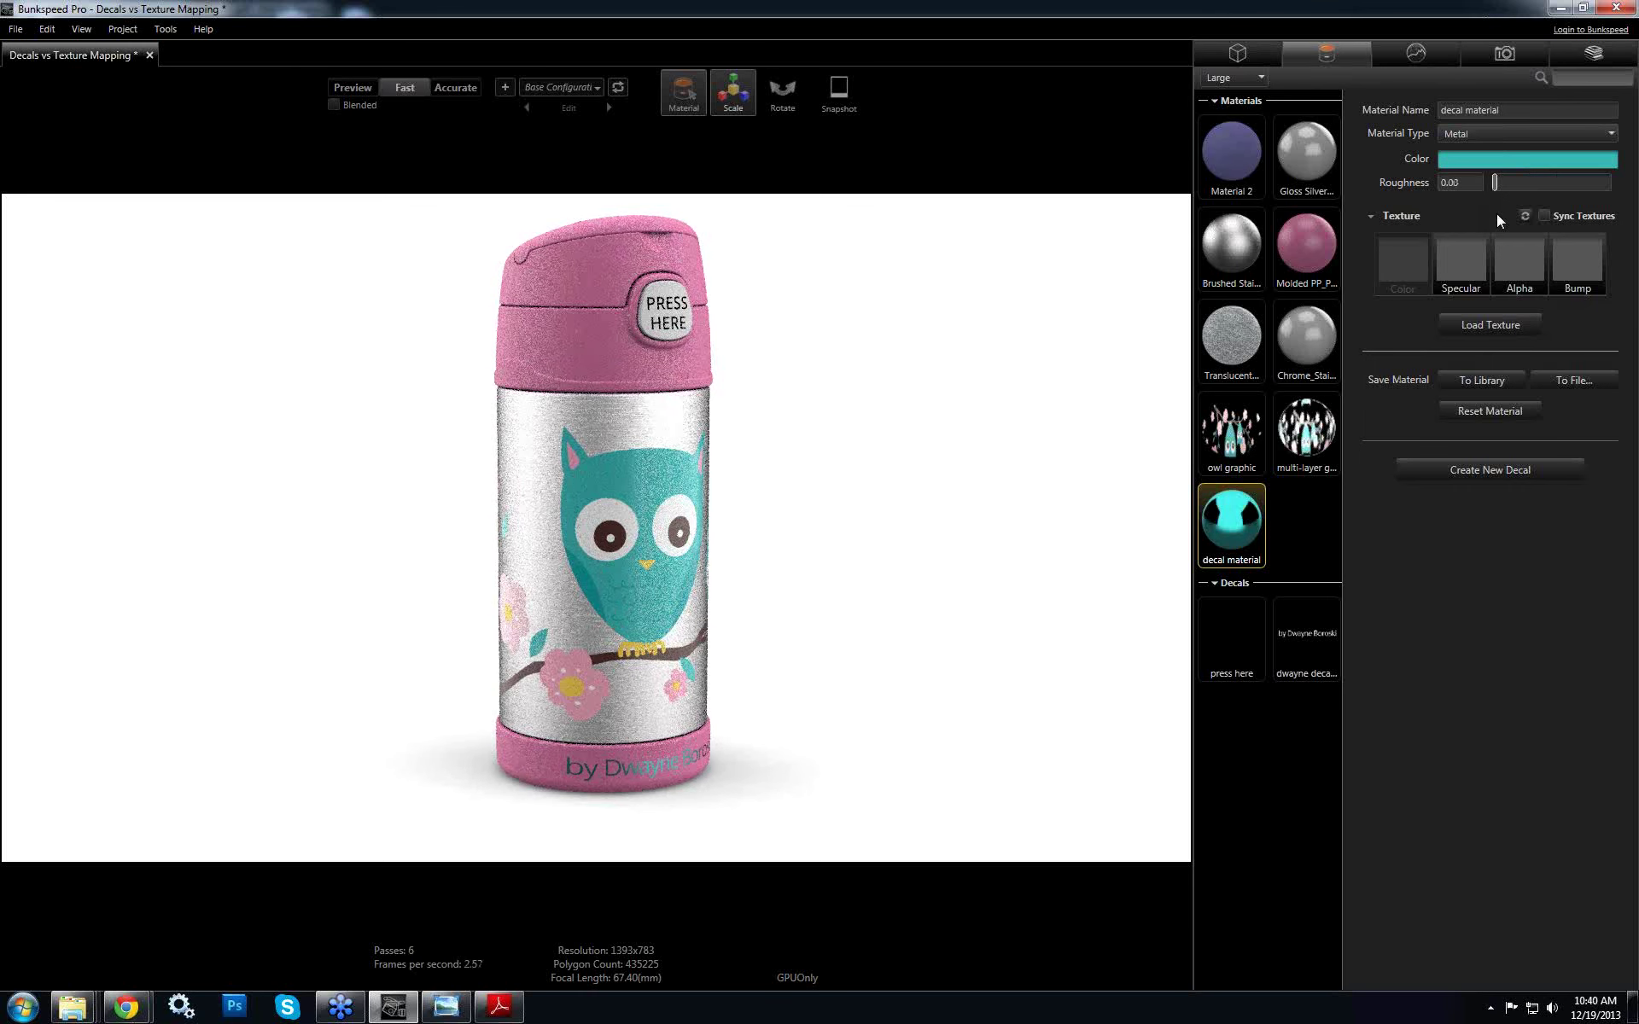
click(1506, 182)
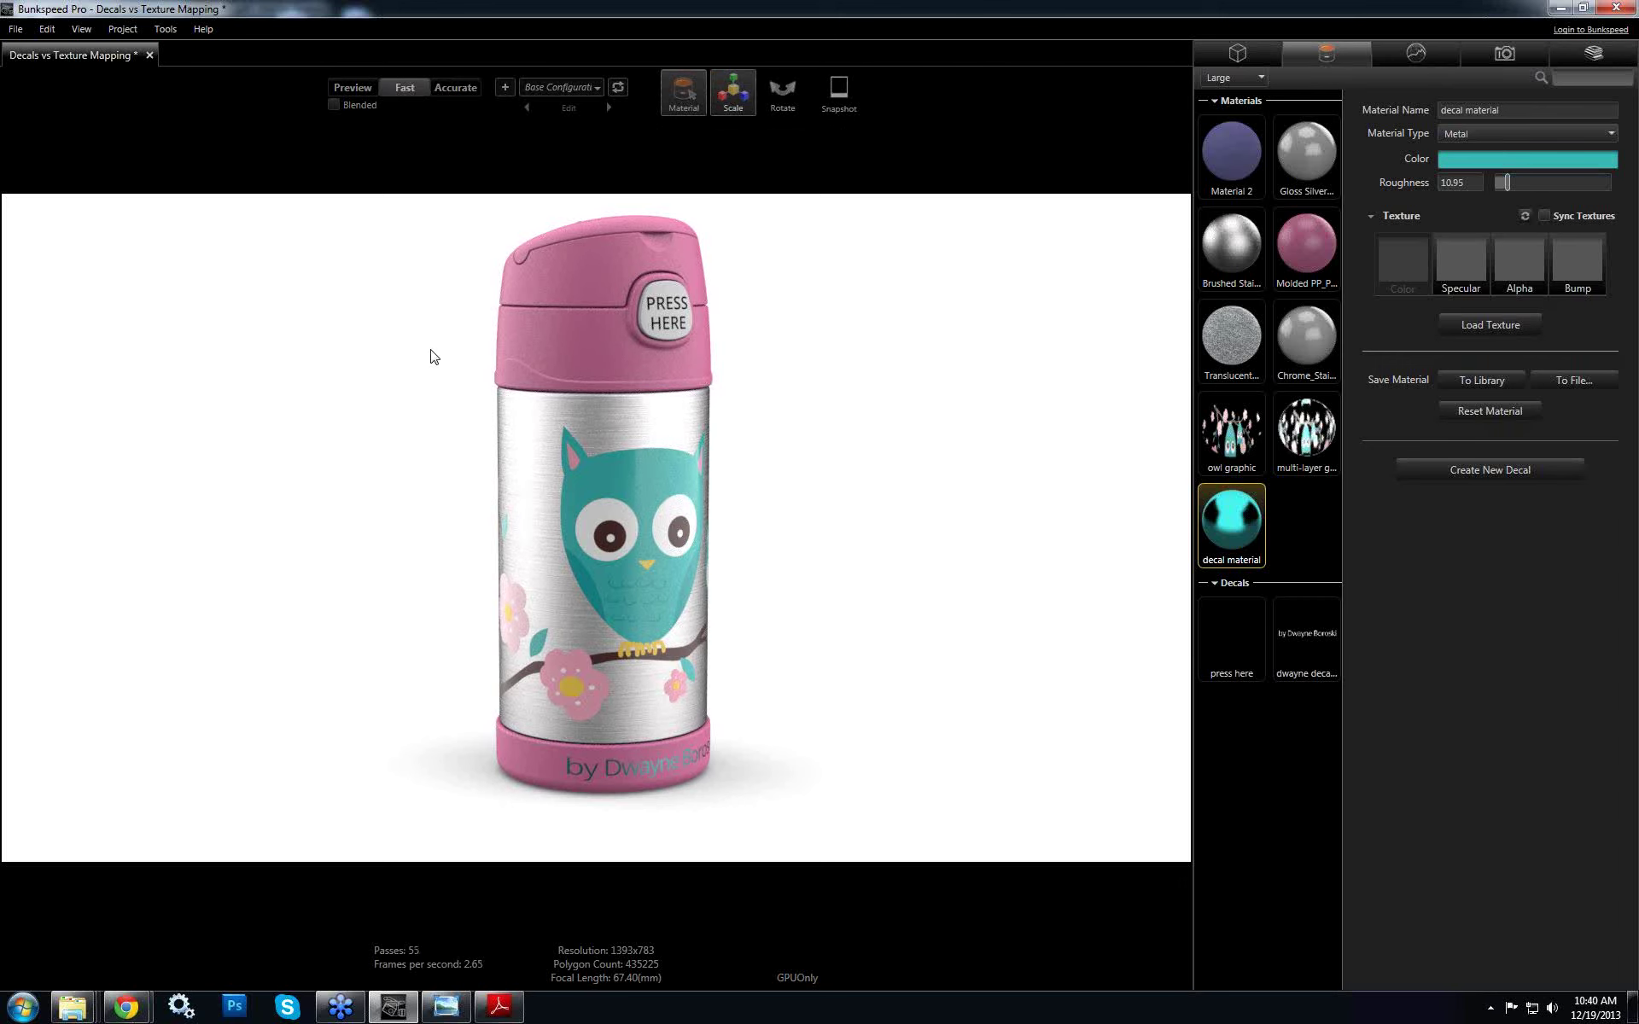
click(352, 88)
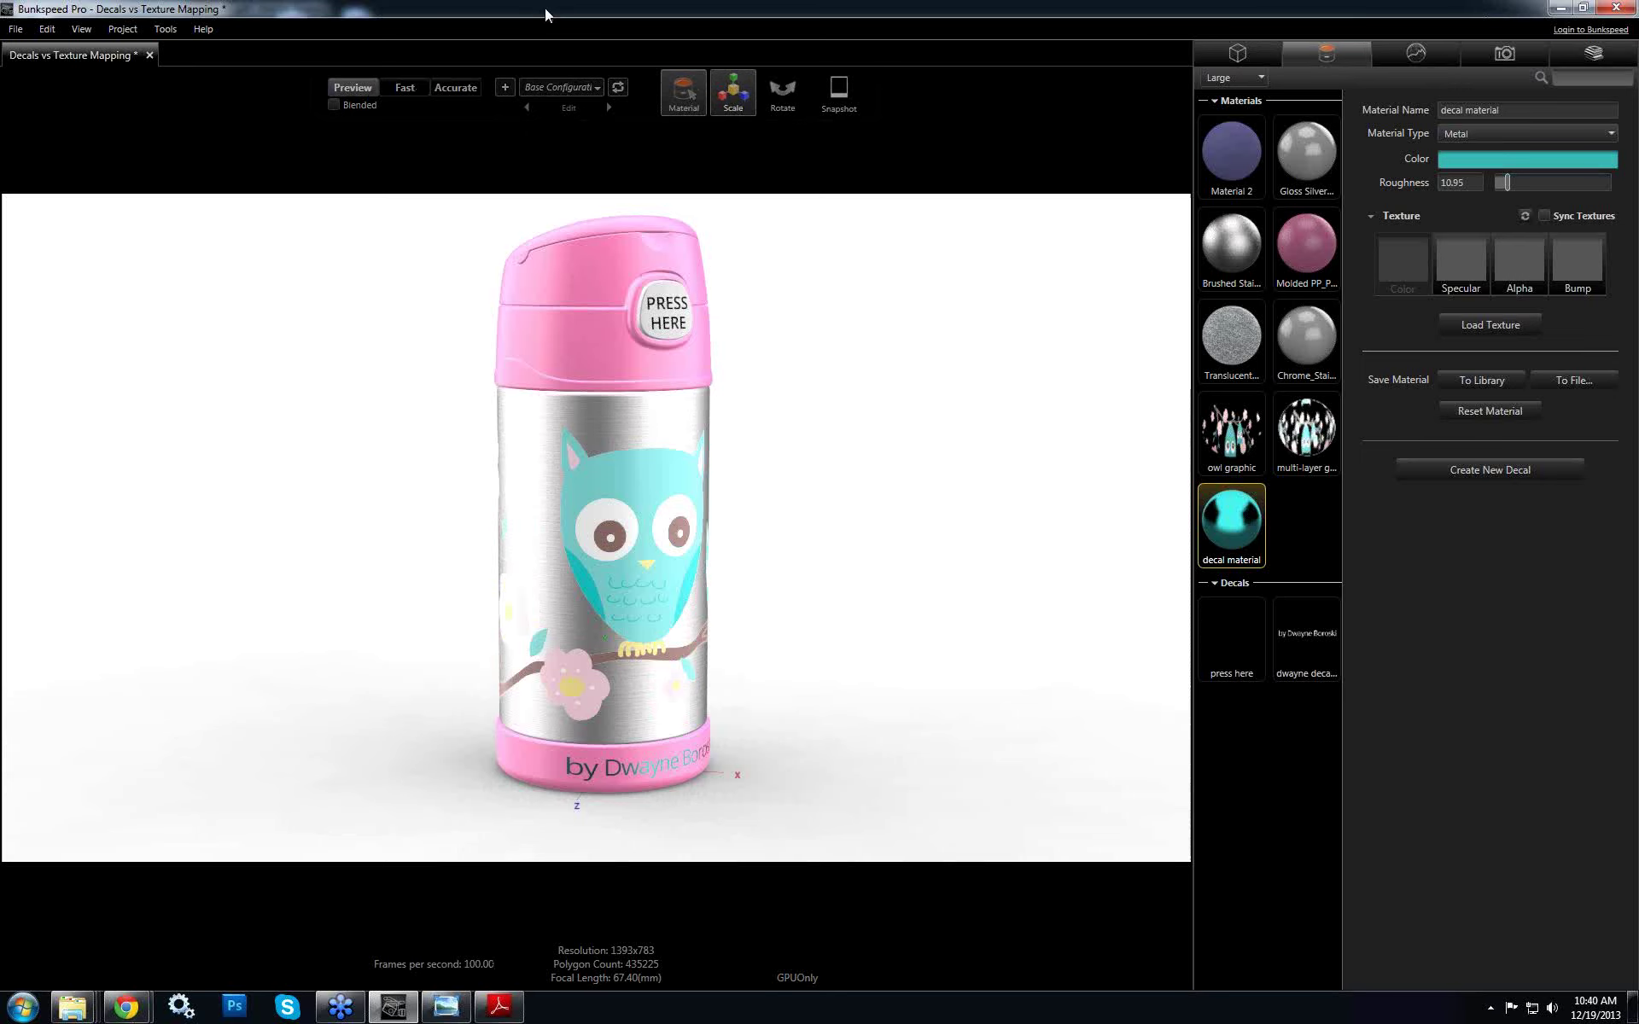
Restore Bunkspeed beside the owl bottle concept PDF and widen the 3D viewport
drag(550, 52, 1635, 218)
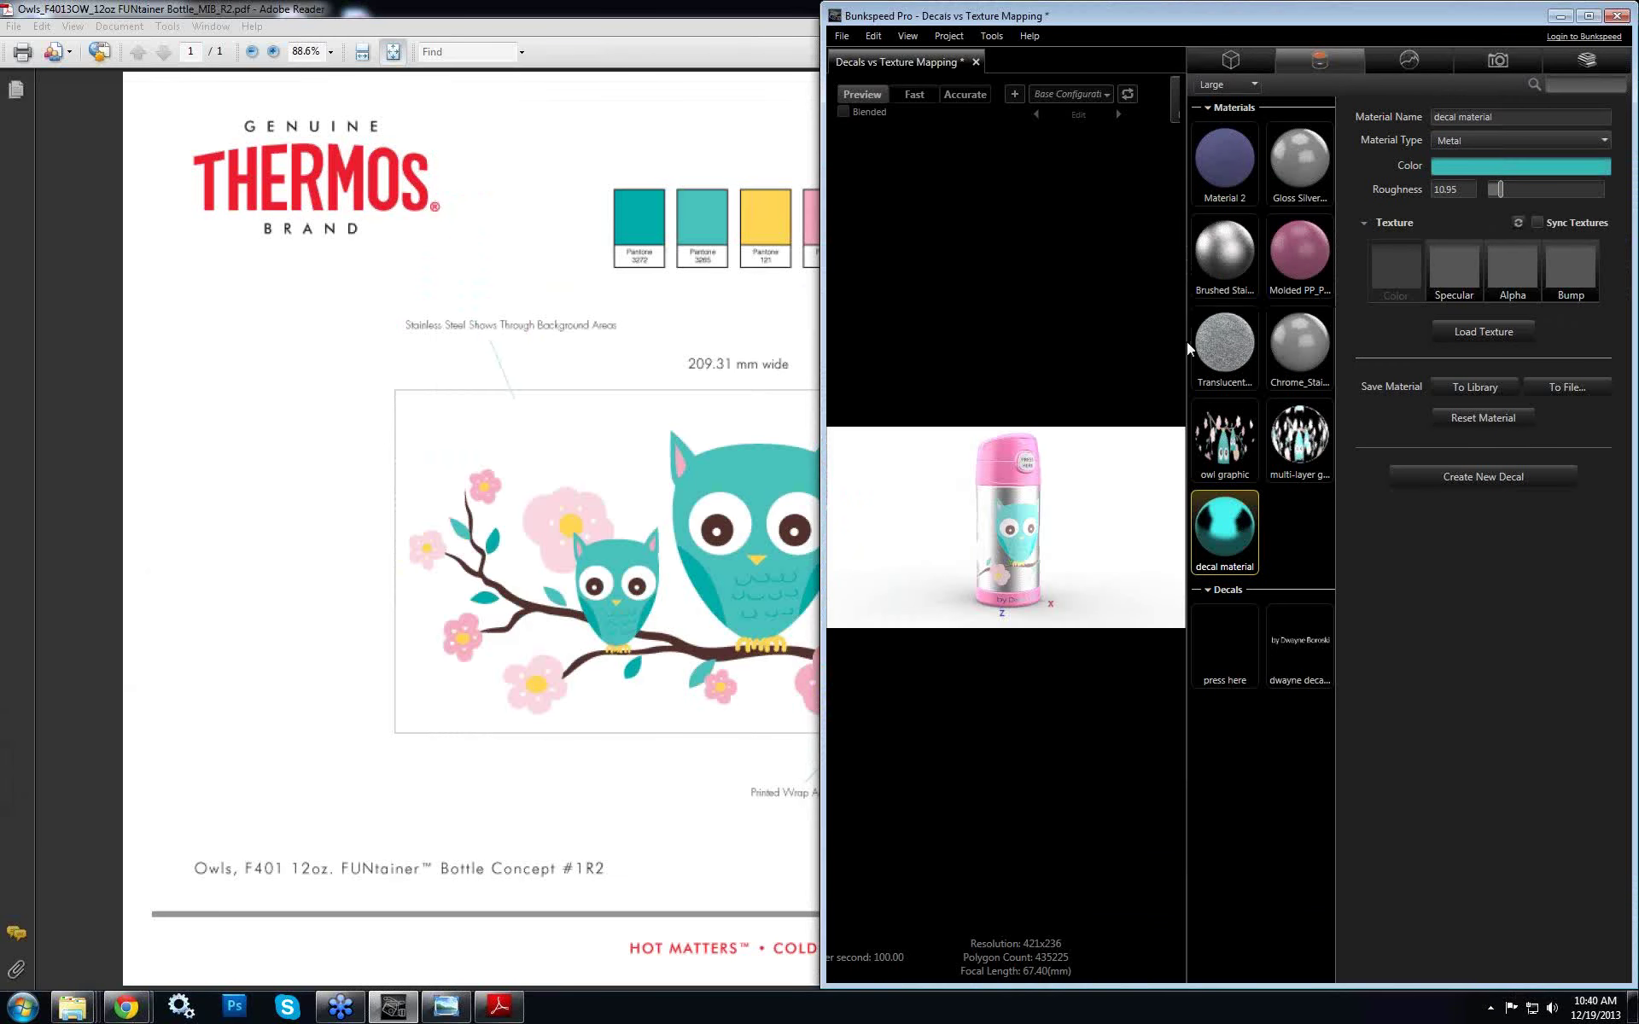
drag(1189, 342, 1359, 340)
click(719, 8)
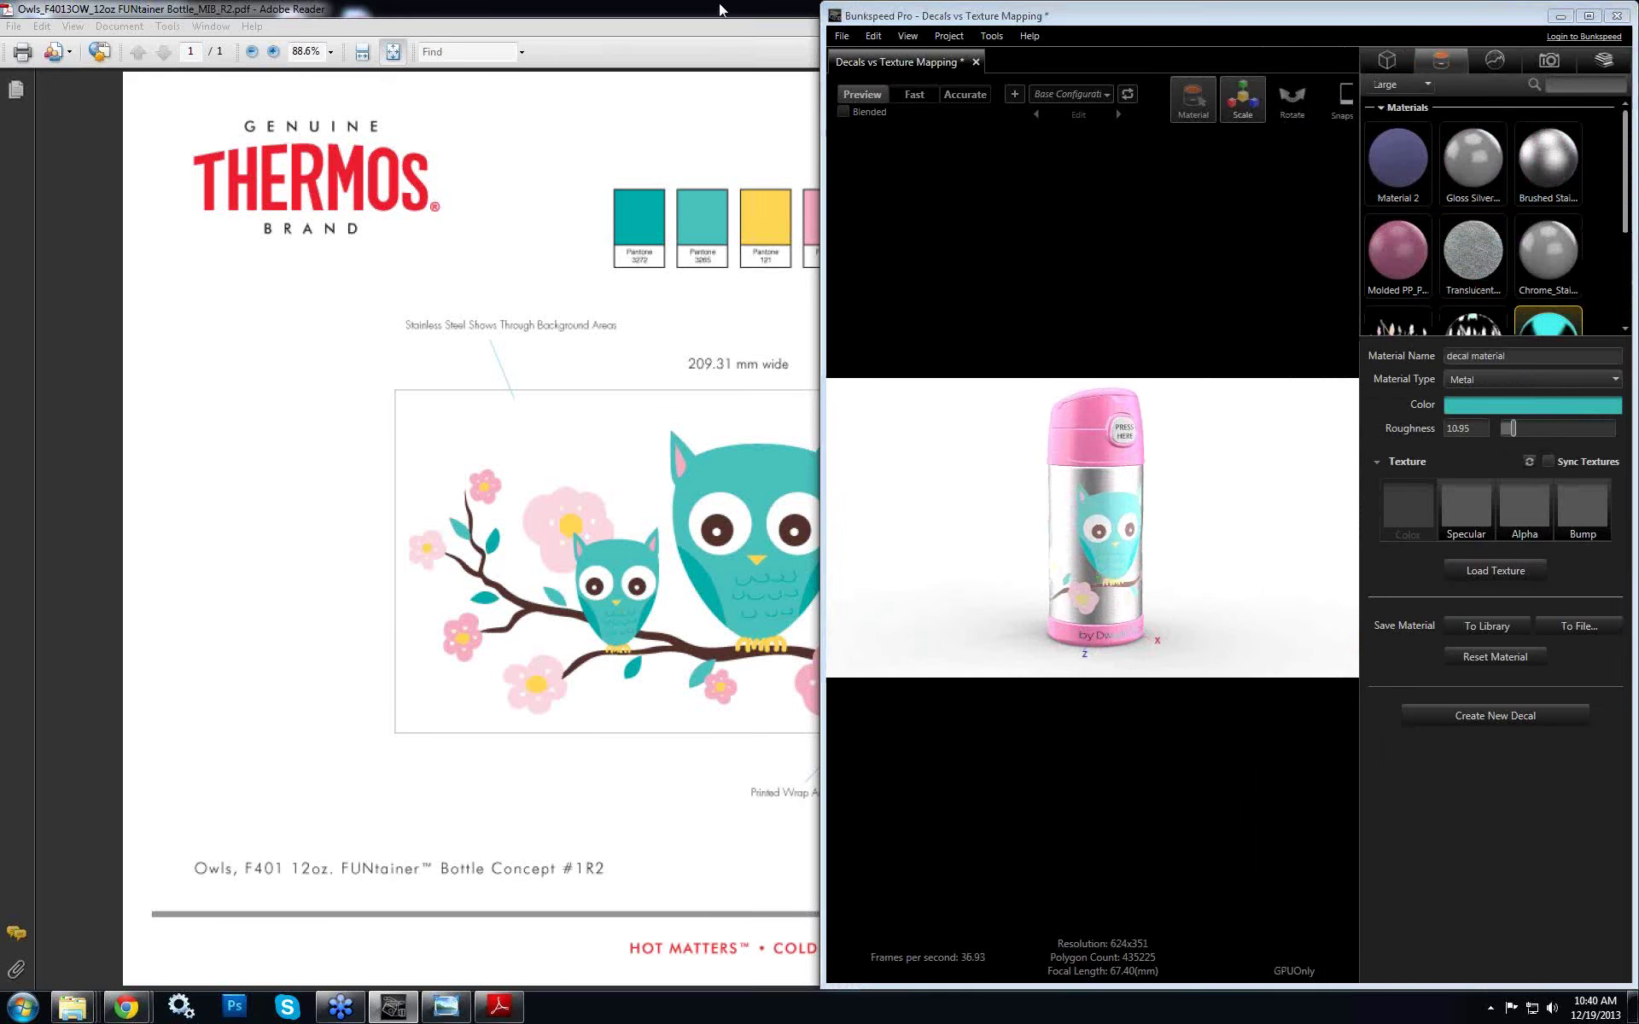
double_click(719, 9)
key(super+Left)
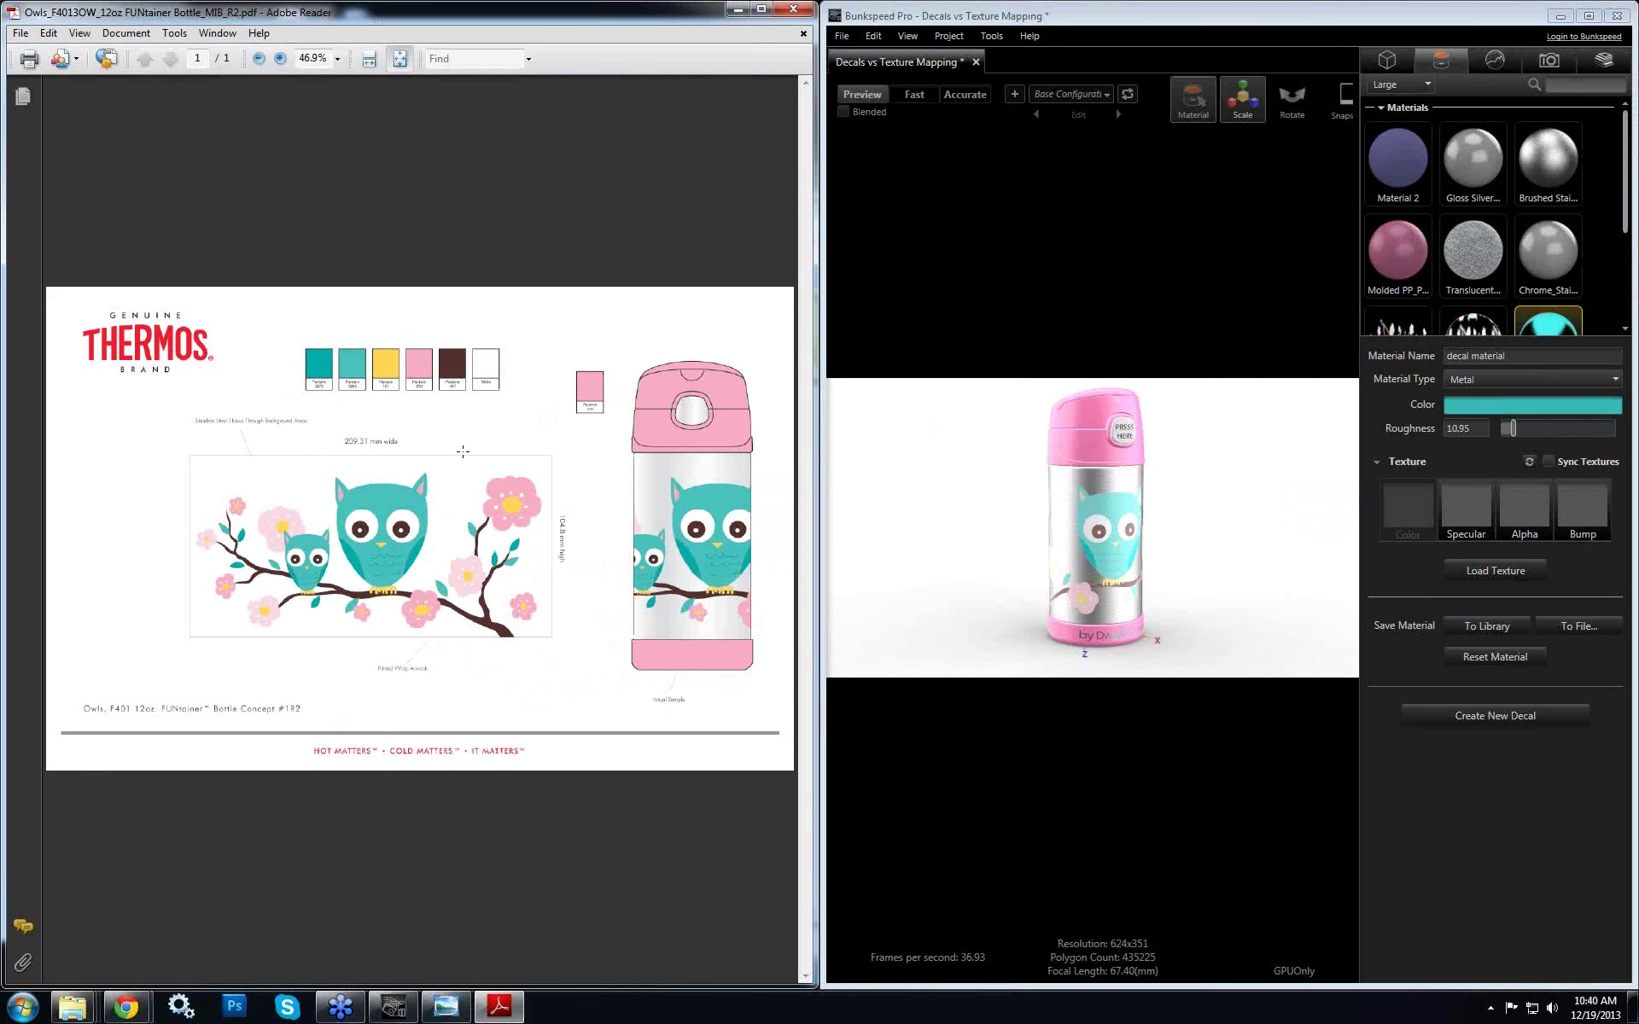
Switch rendering to Accurate quality and orbit the bottle to a new angle
click(961, 97)
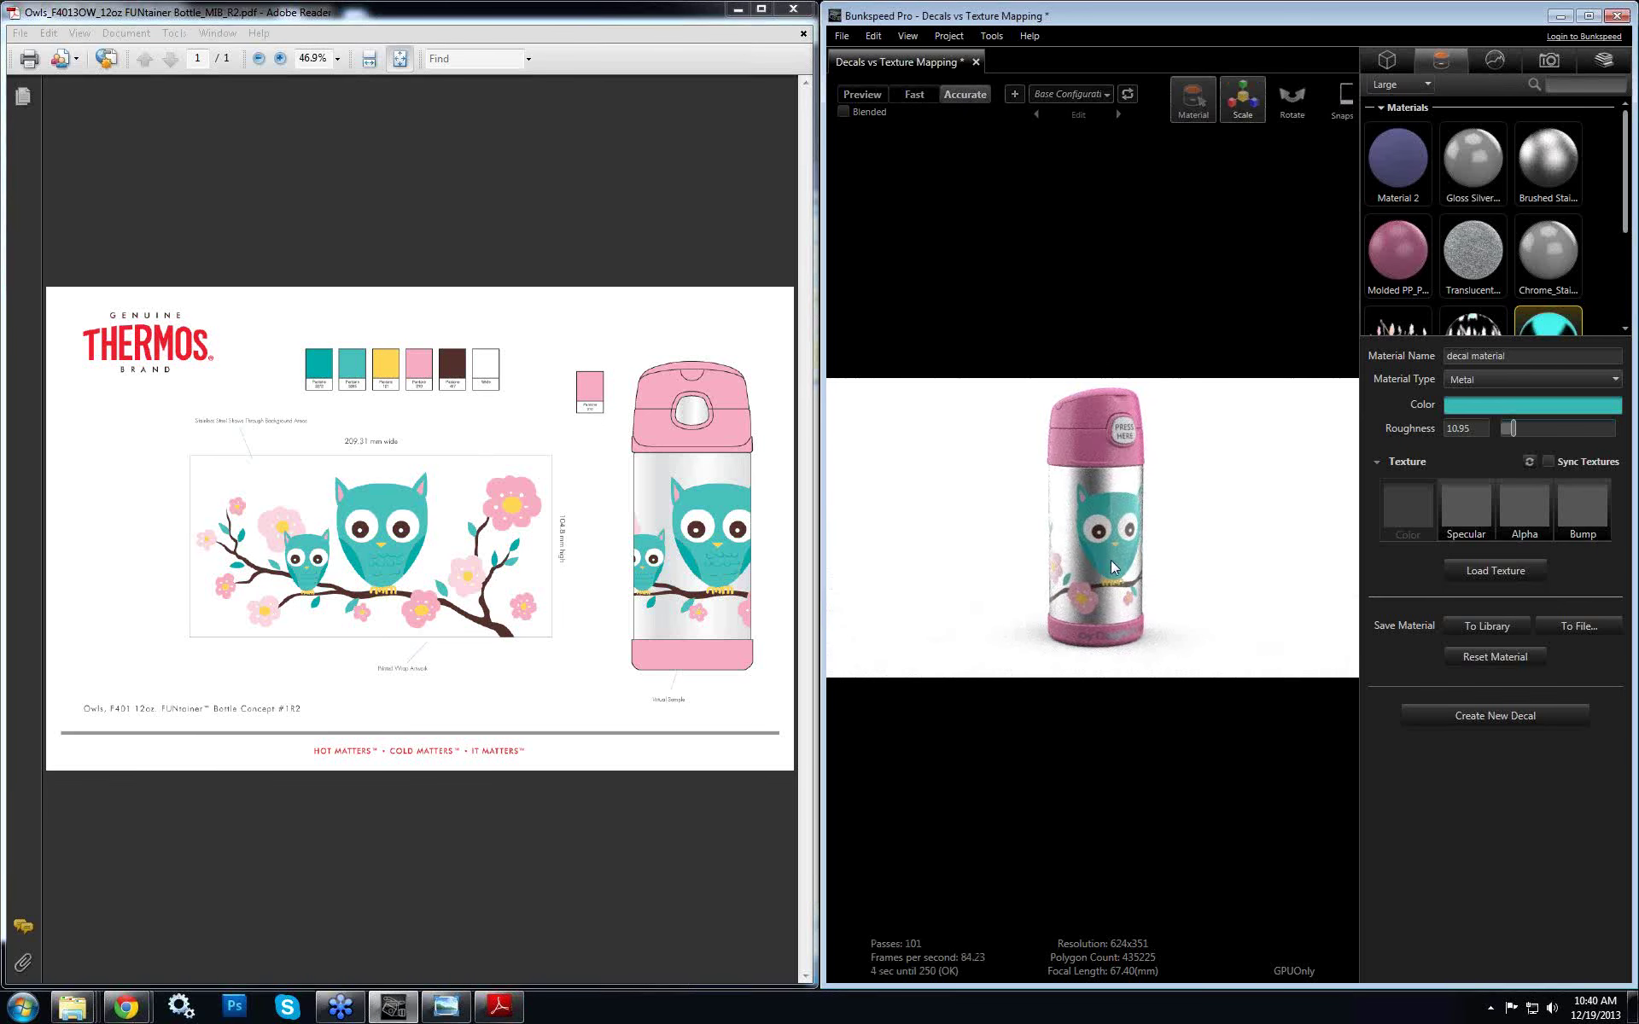
scroll(1118, 567, up, 1)
drag(1118, 568, 1181, 437)
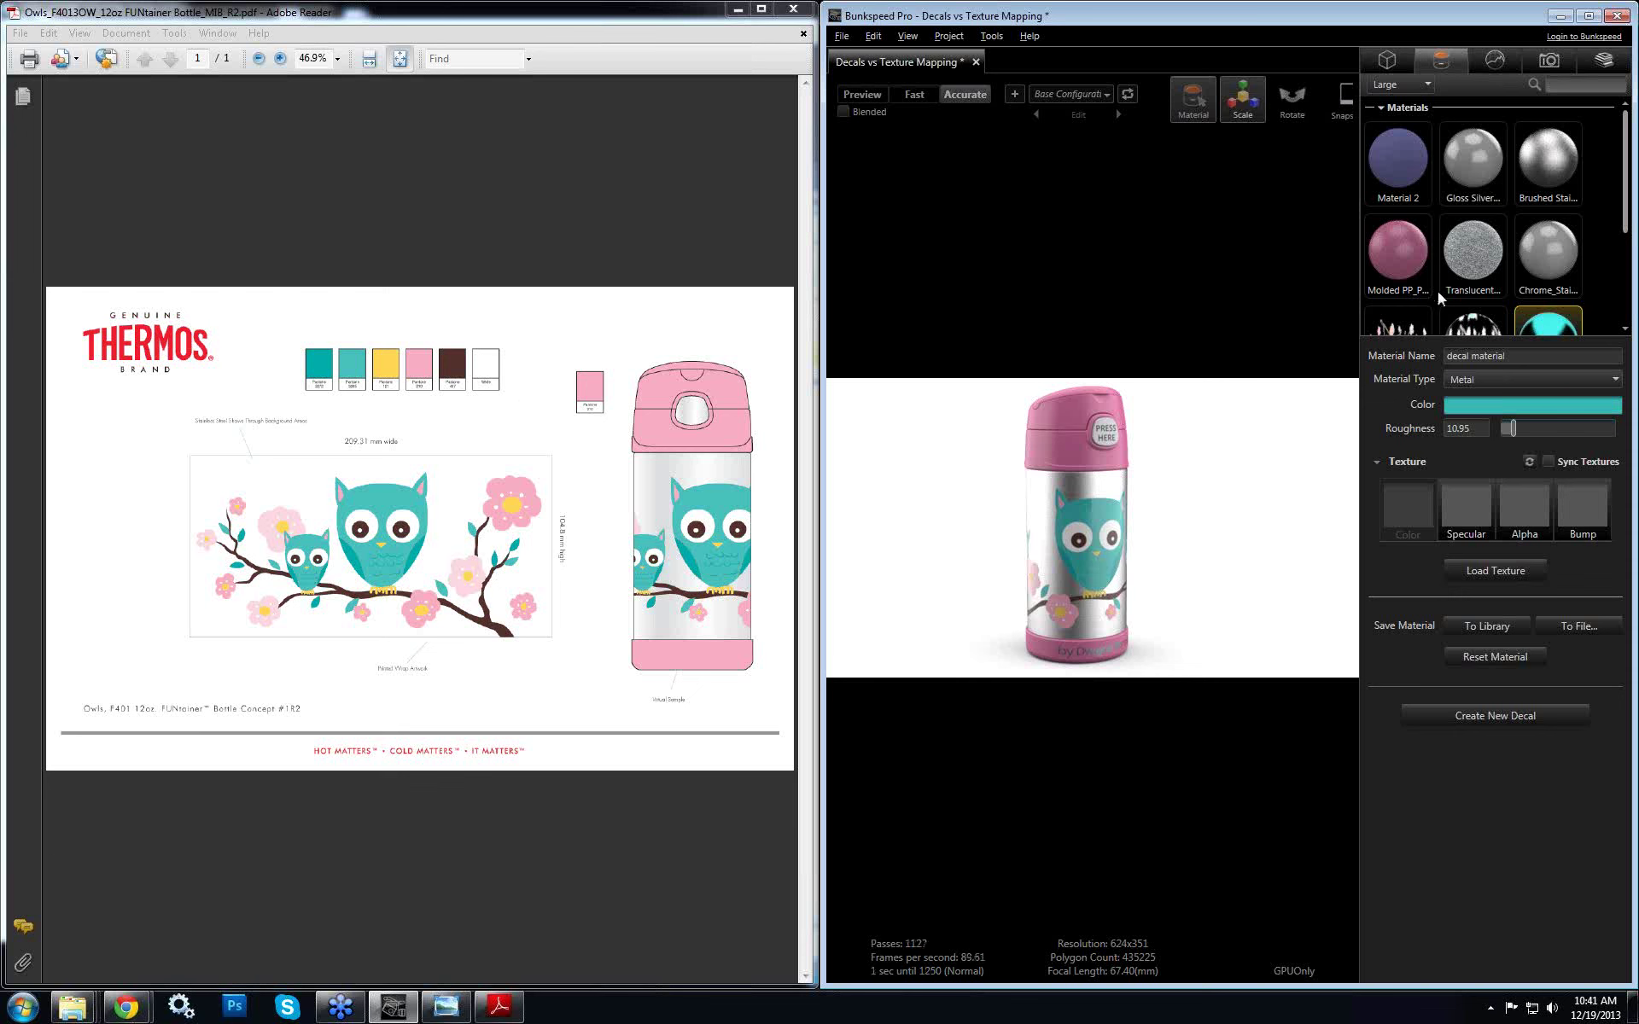
Open Molded PP_PMS 210's colour picker and eyedrop the PDF's pink, brown and yellow swatches
click(1406, 272)
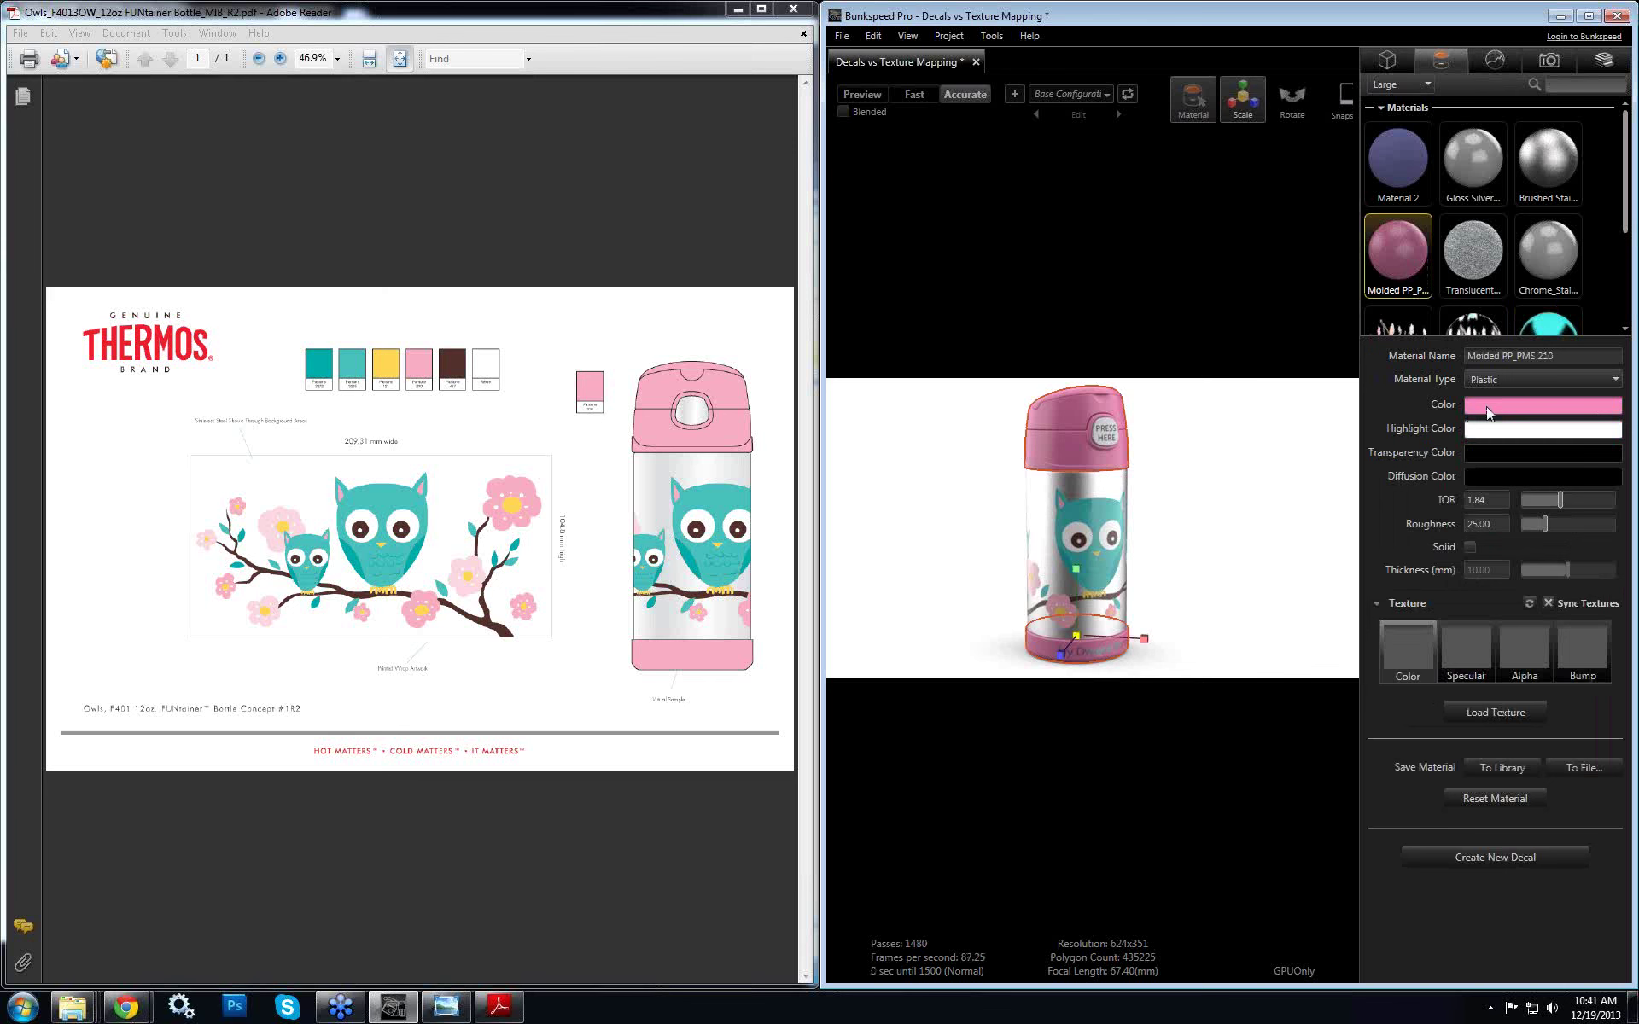
click(1489, 408)
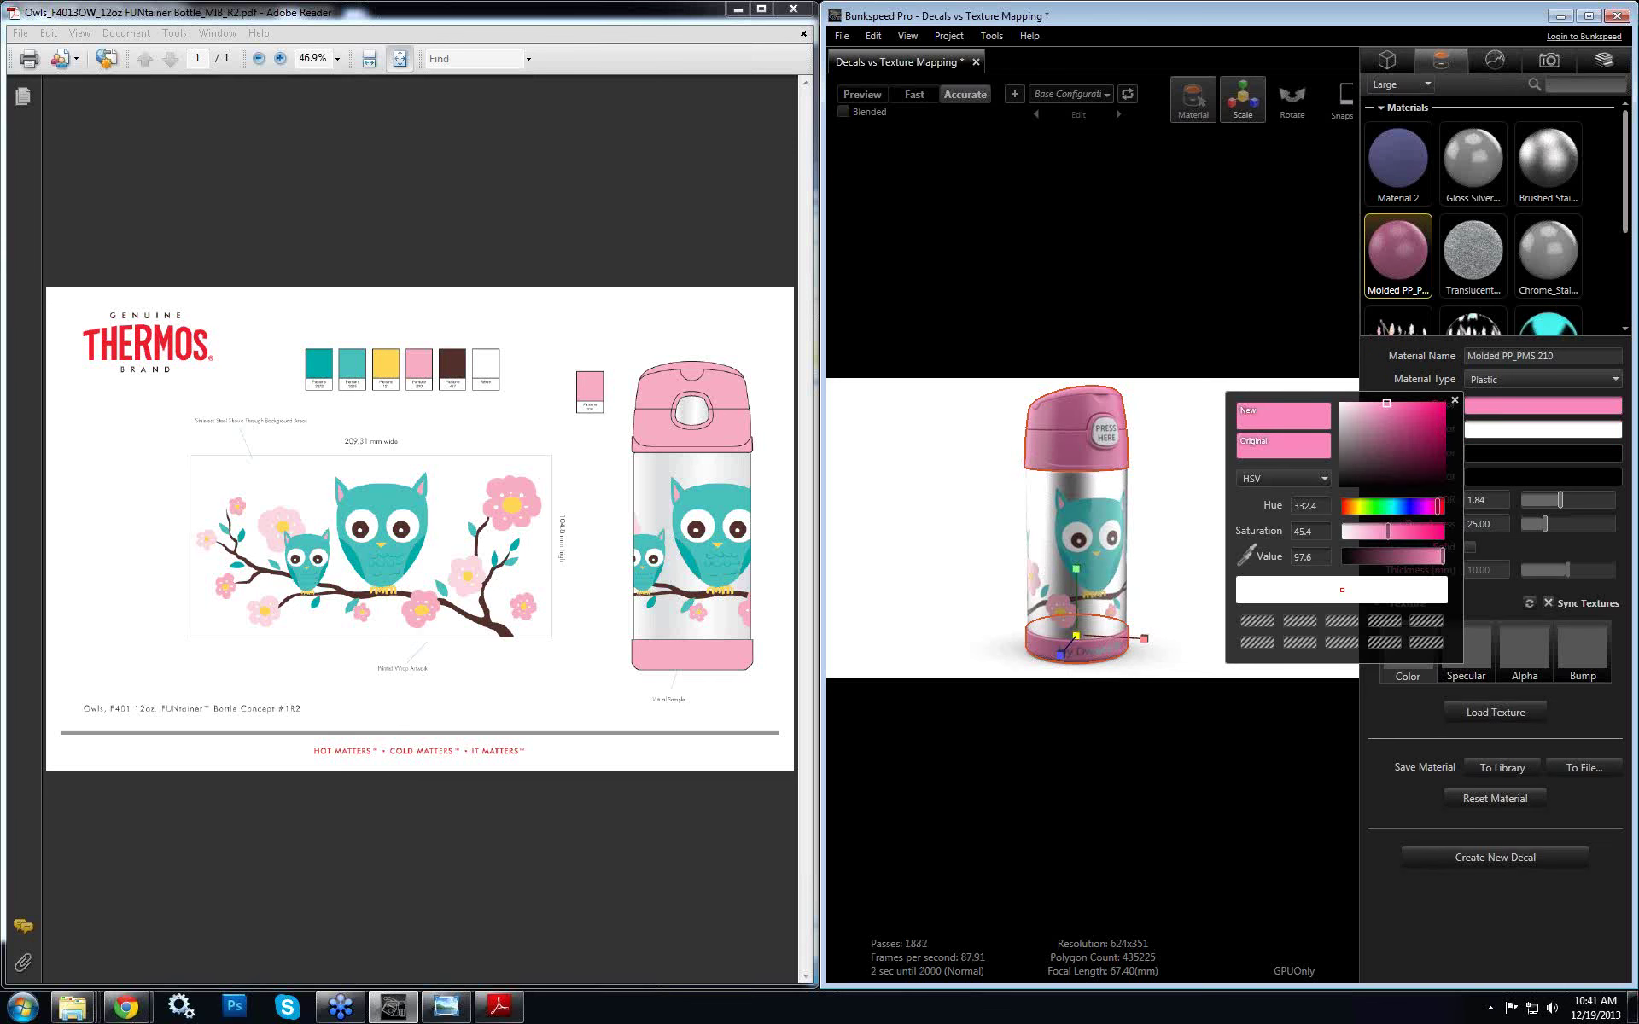
click(1246, 556)
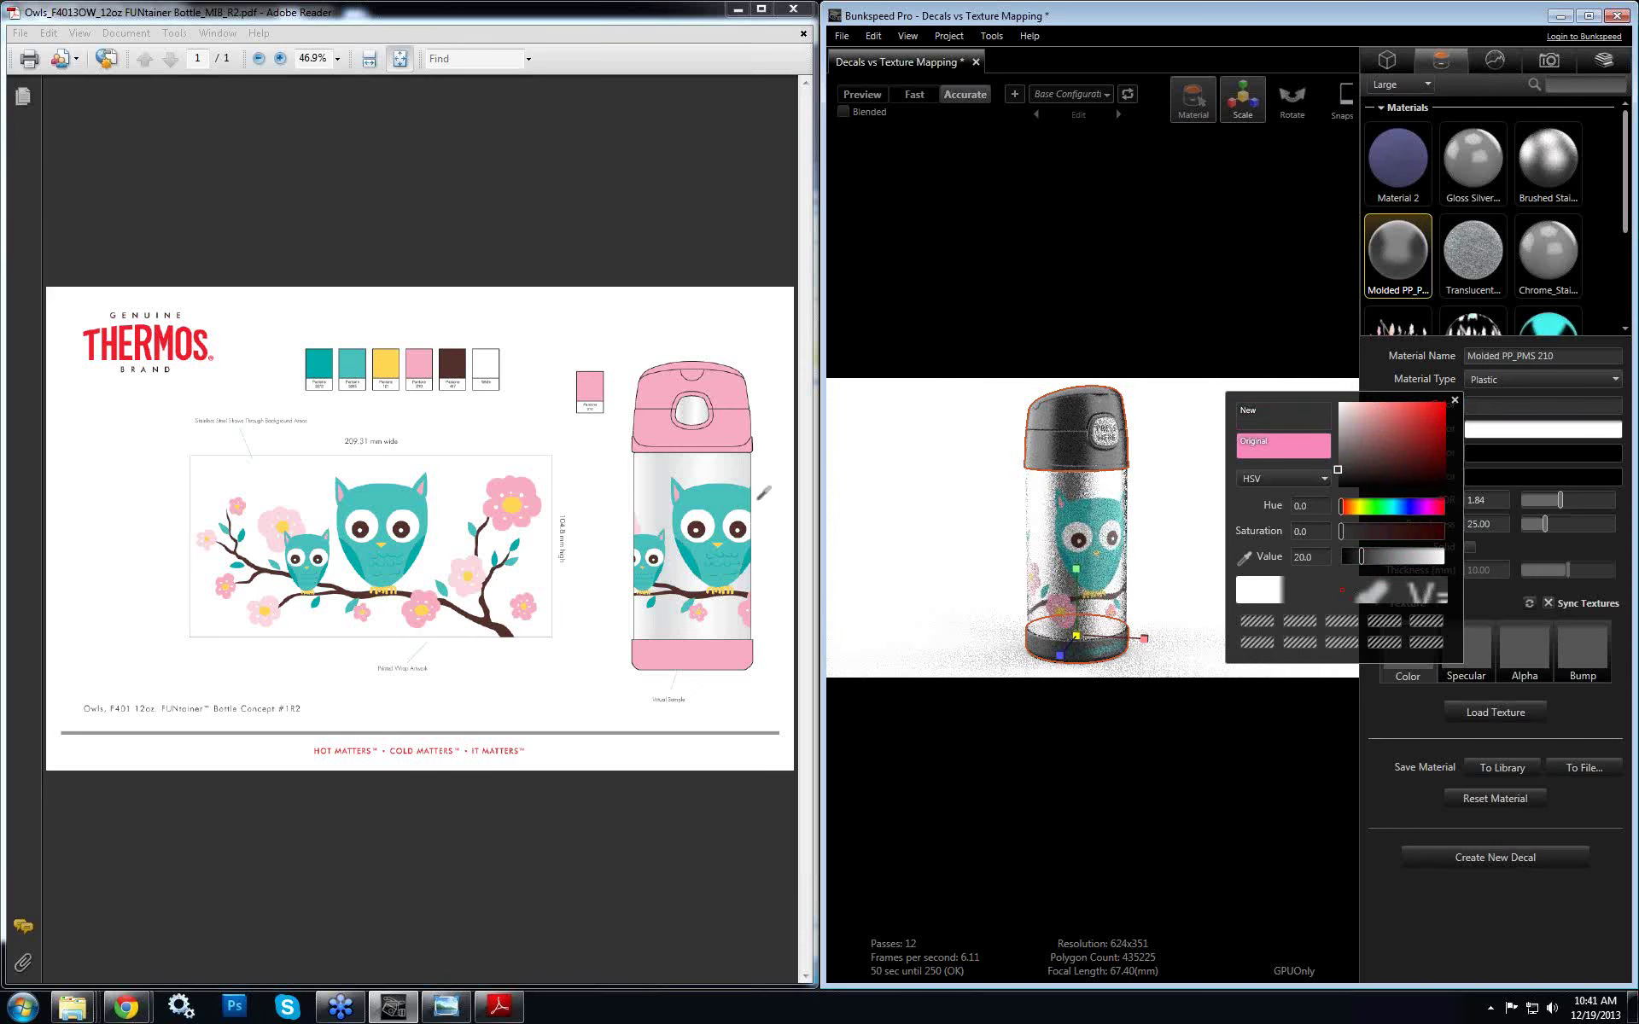
click(665, 427)
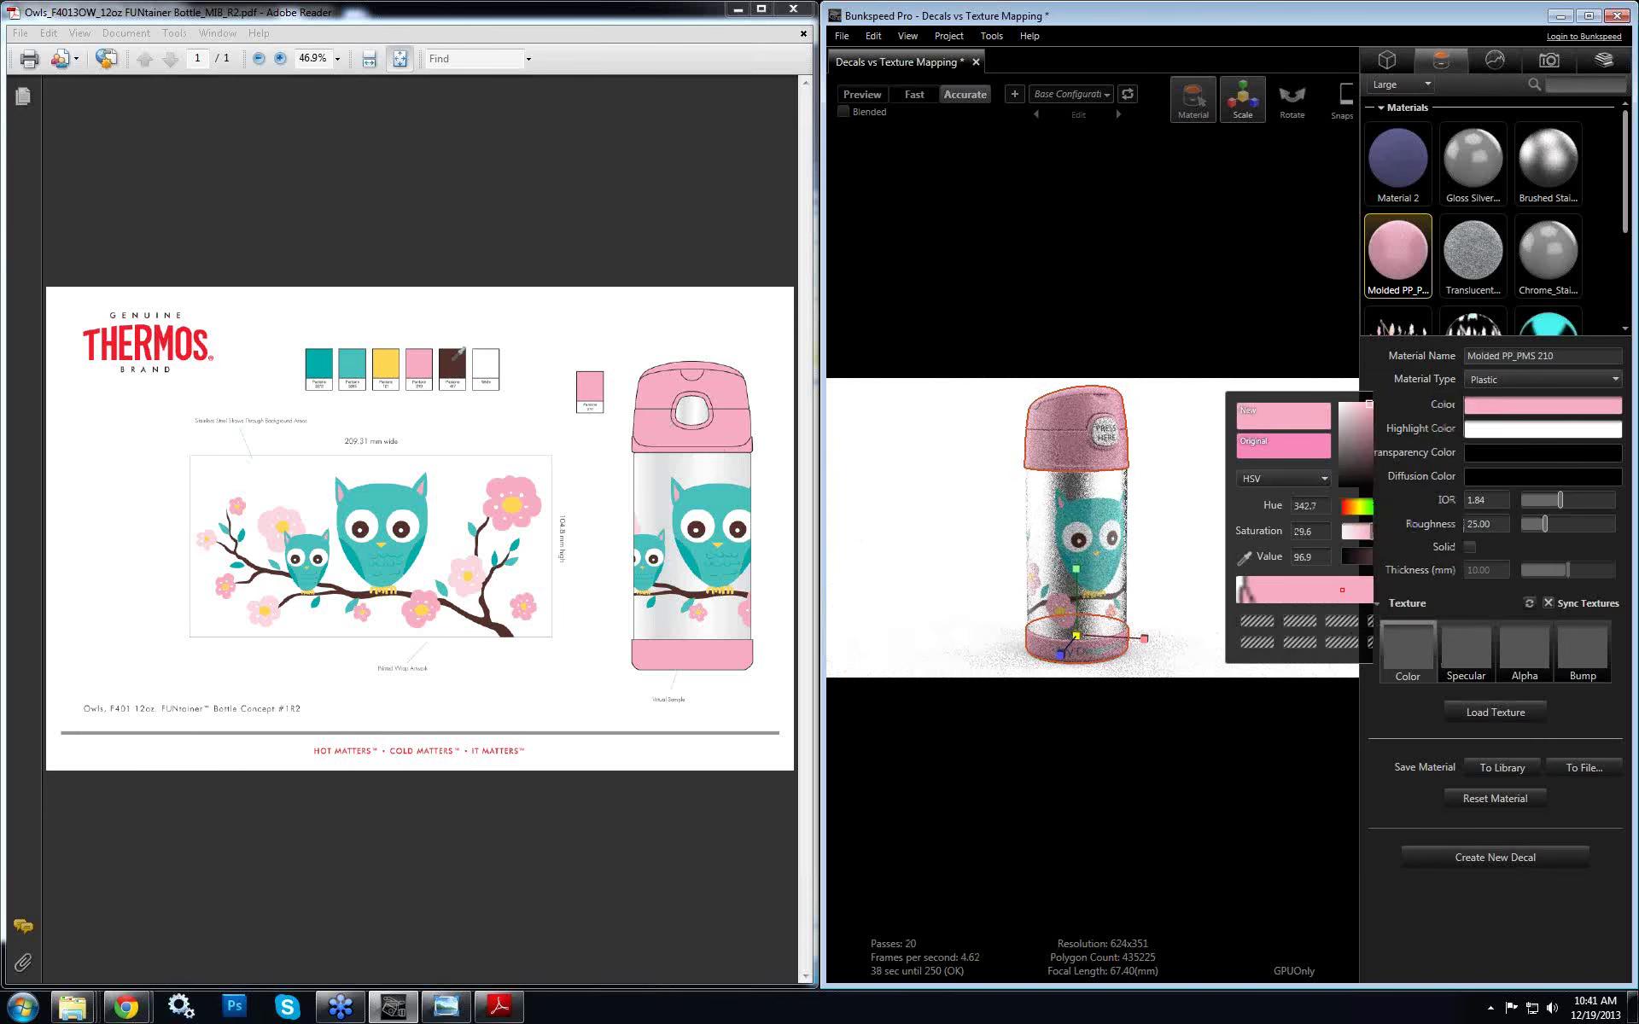
click(456, 355)
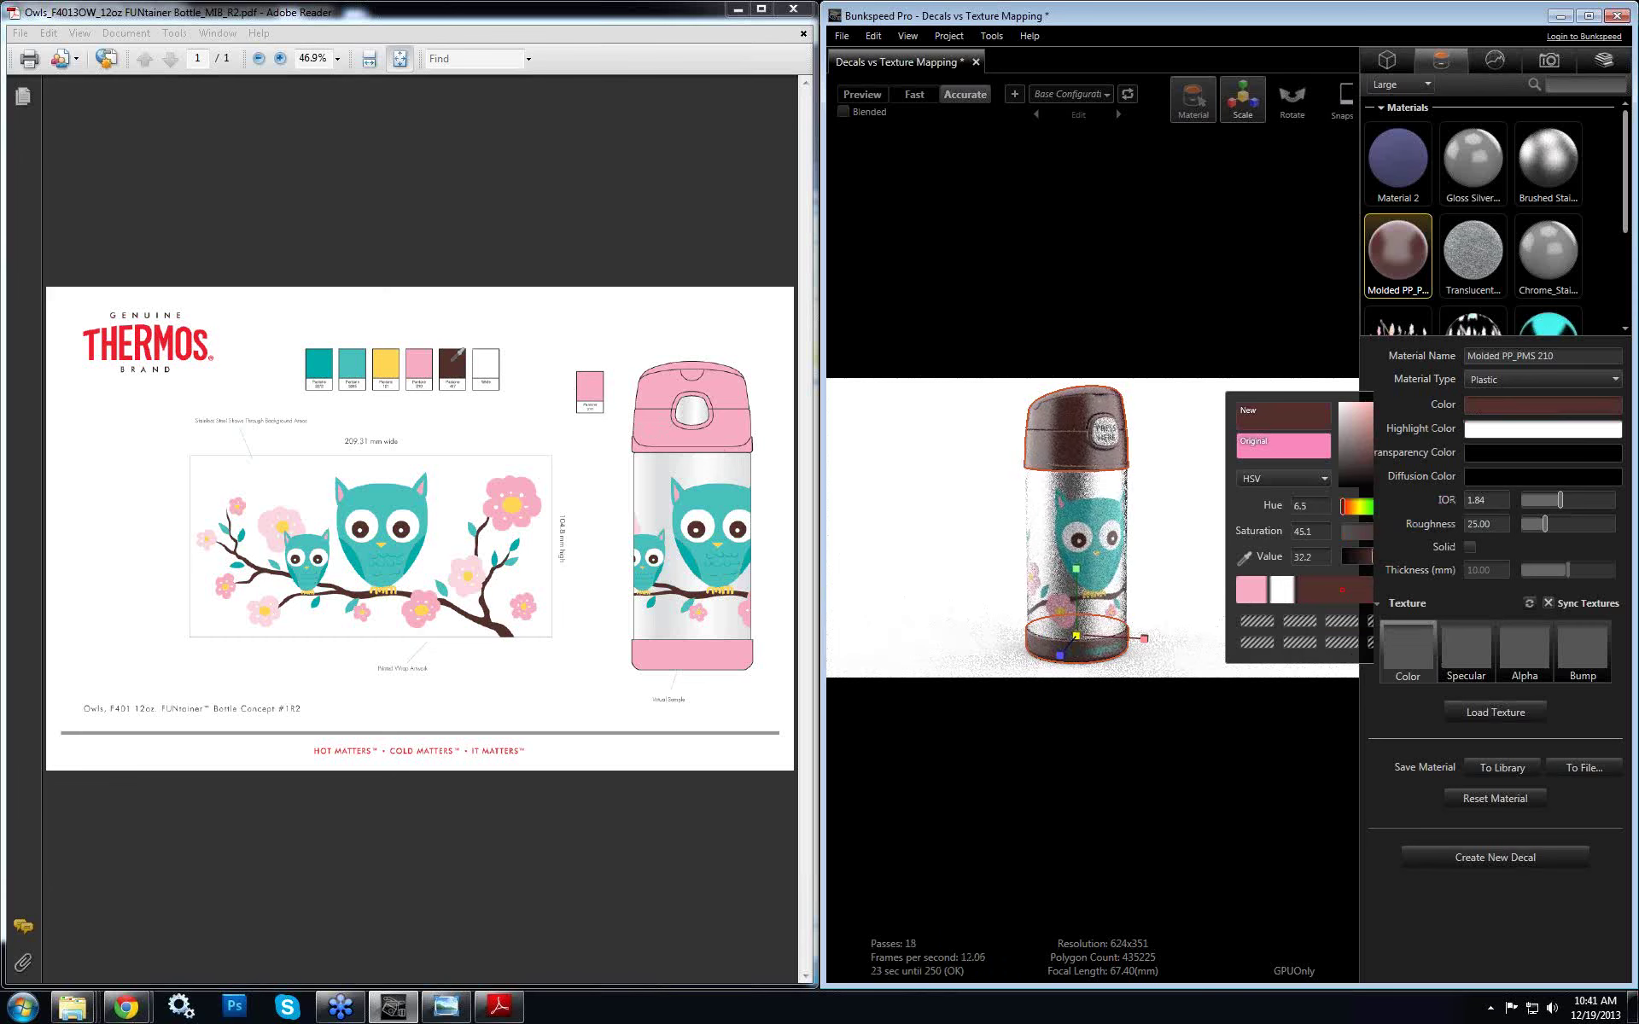
click(391, 358)
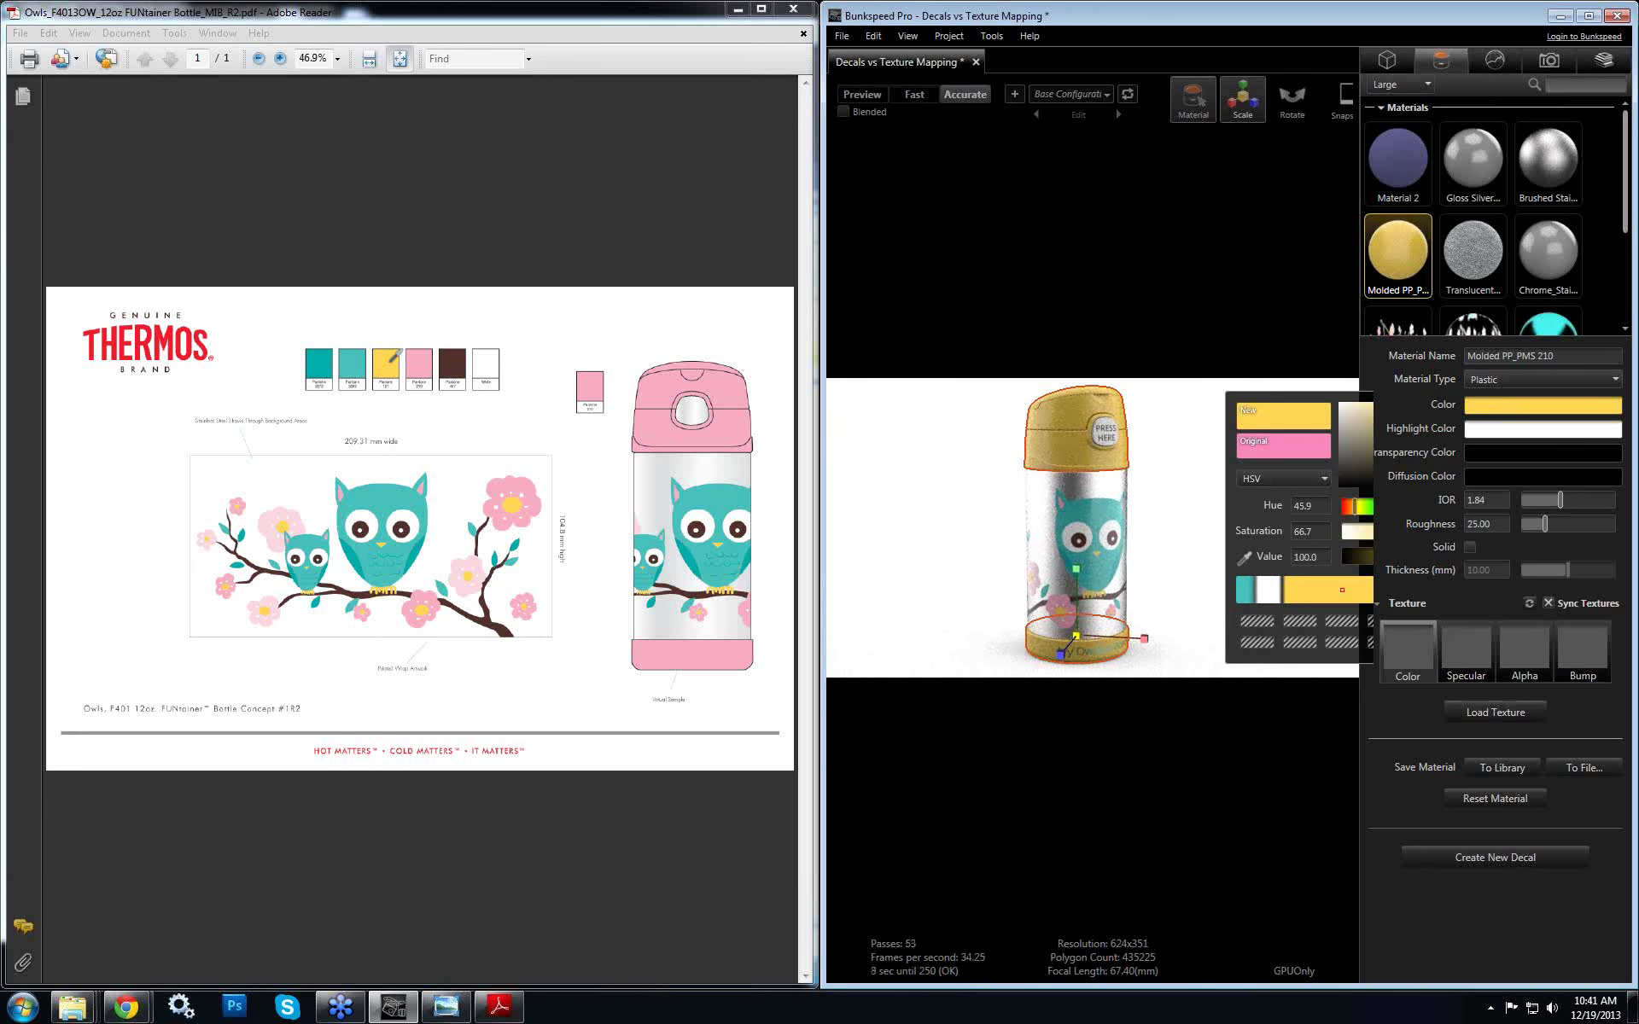
Try teal and red swatches, settling on dark teal (H 175.3, S 100, V 67.1)
click(353, 360)
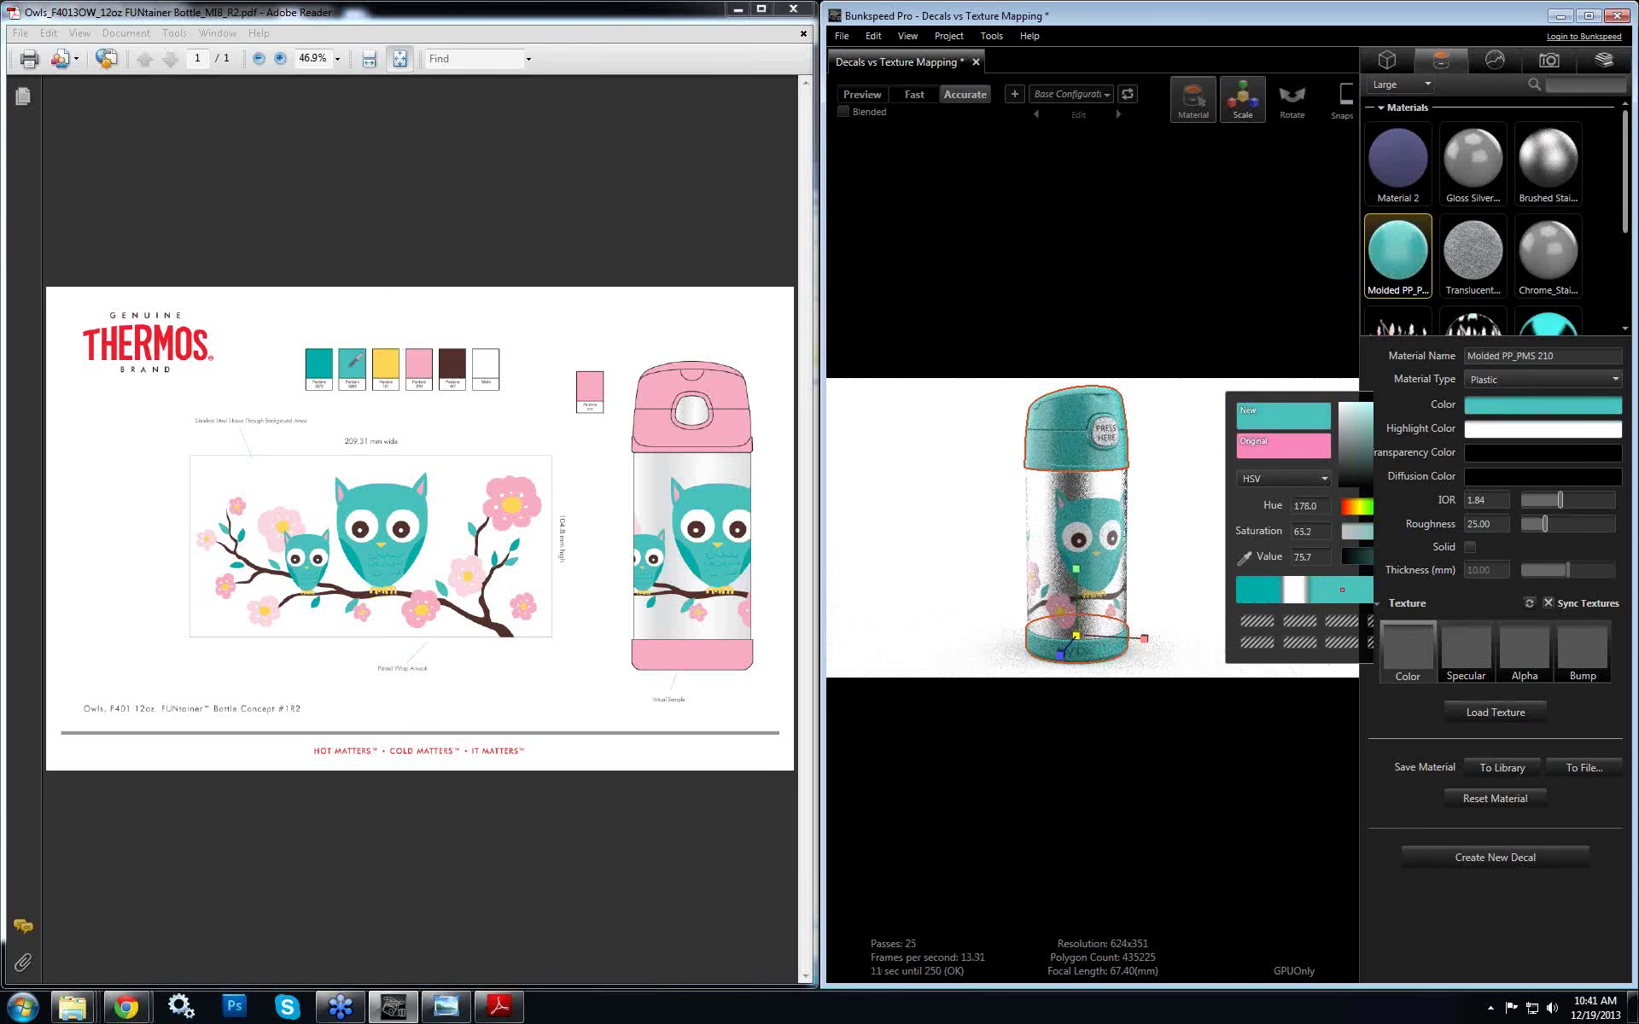
click(330, 364)
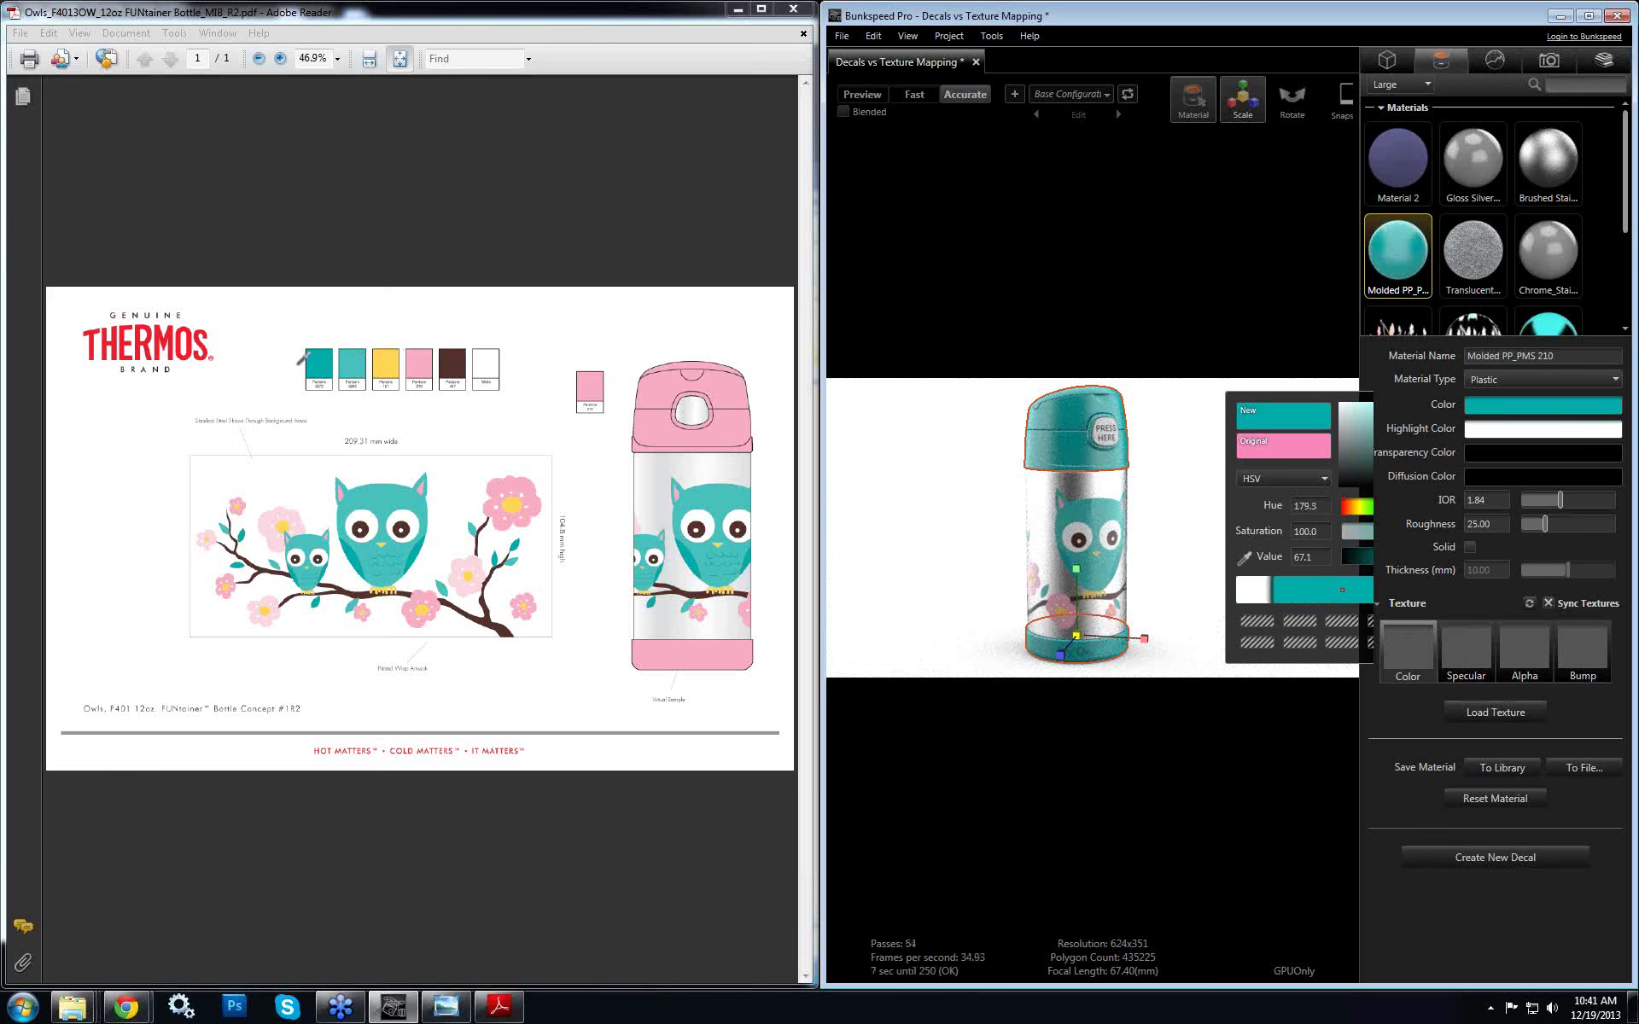
click(201, 329)
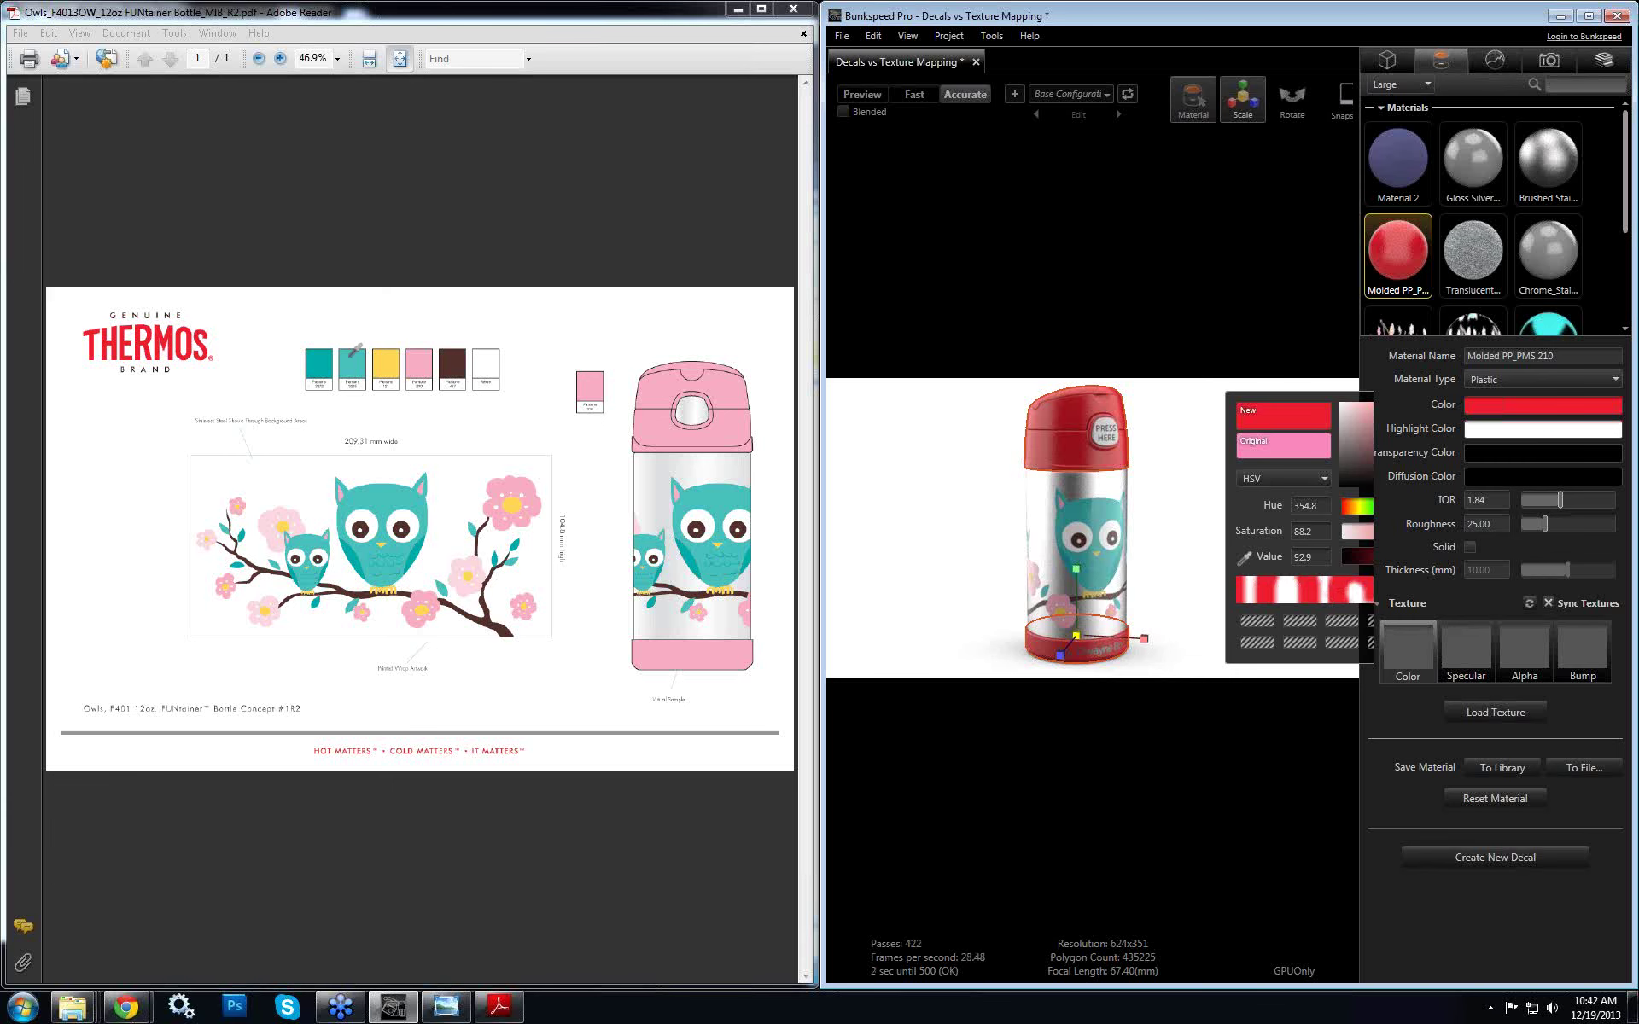
click(349, 356)
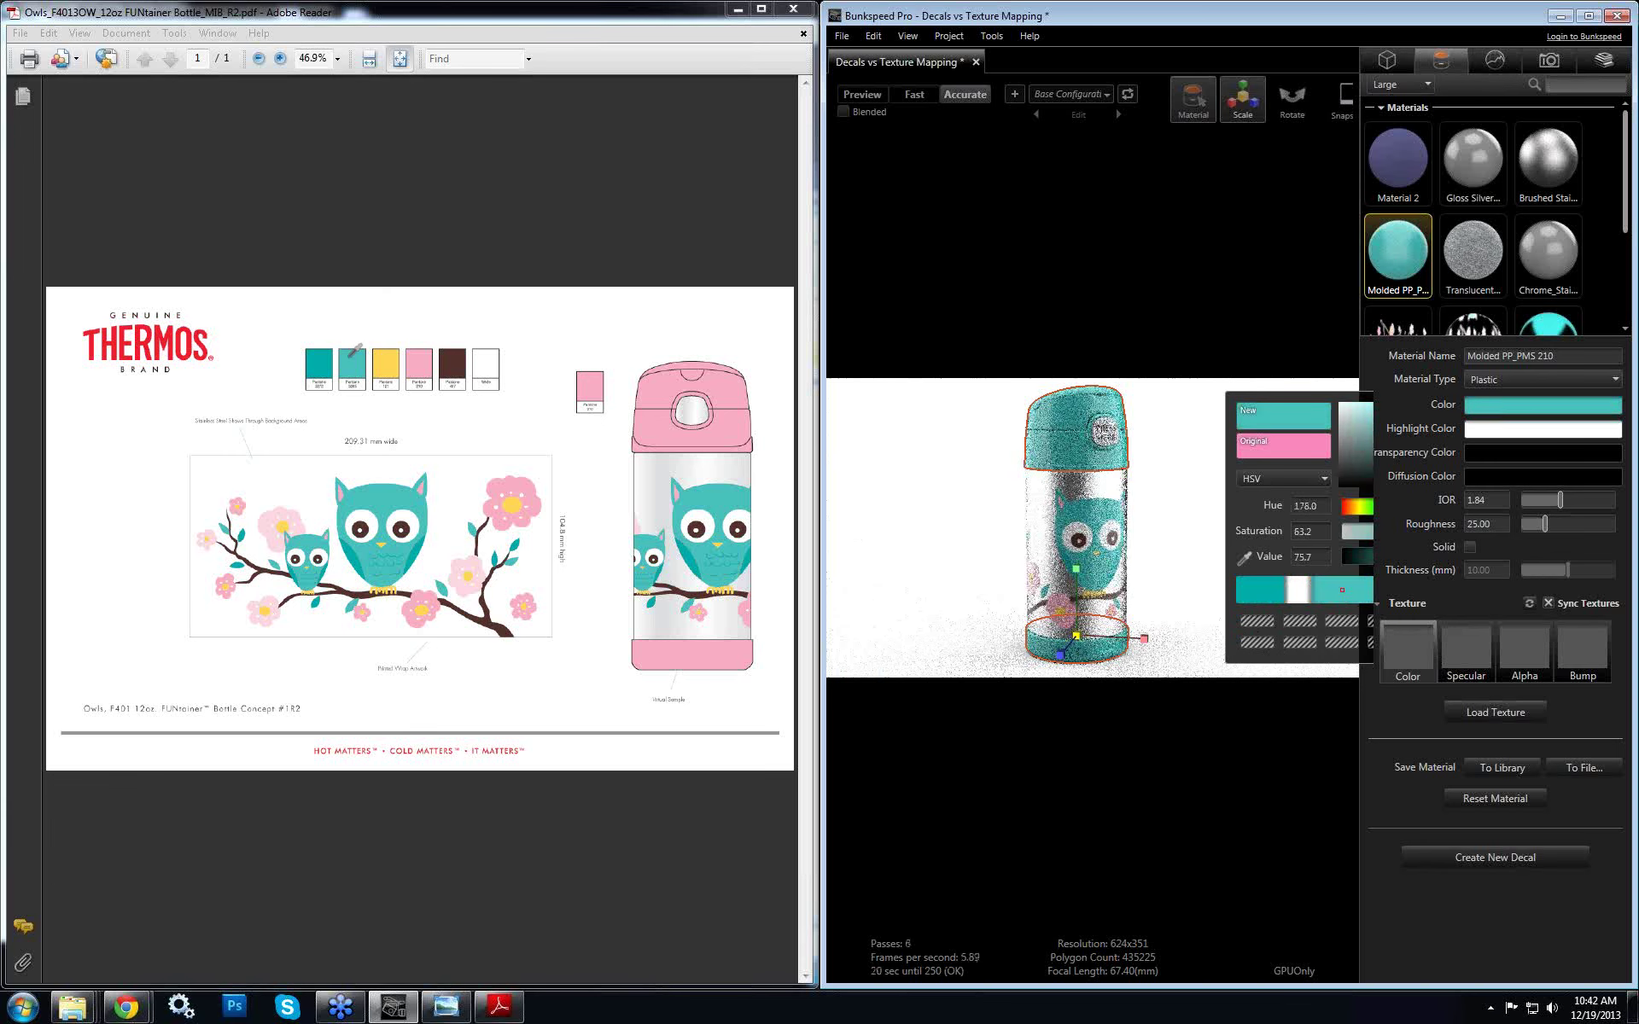
click(316, 358)
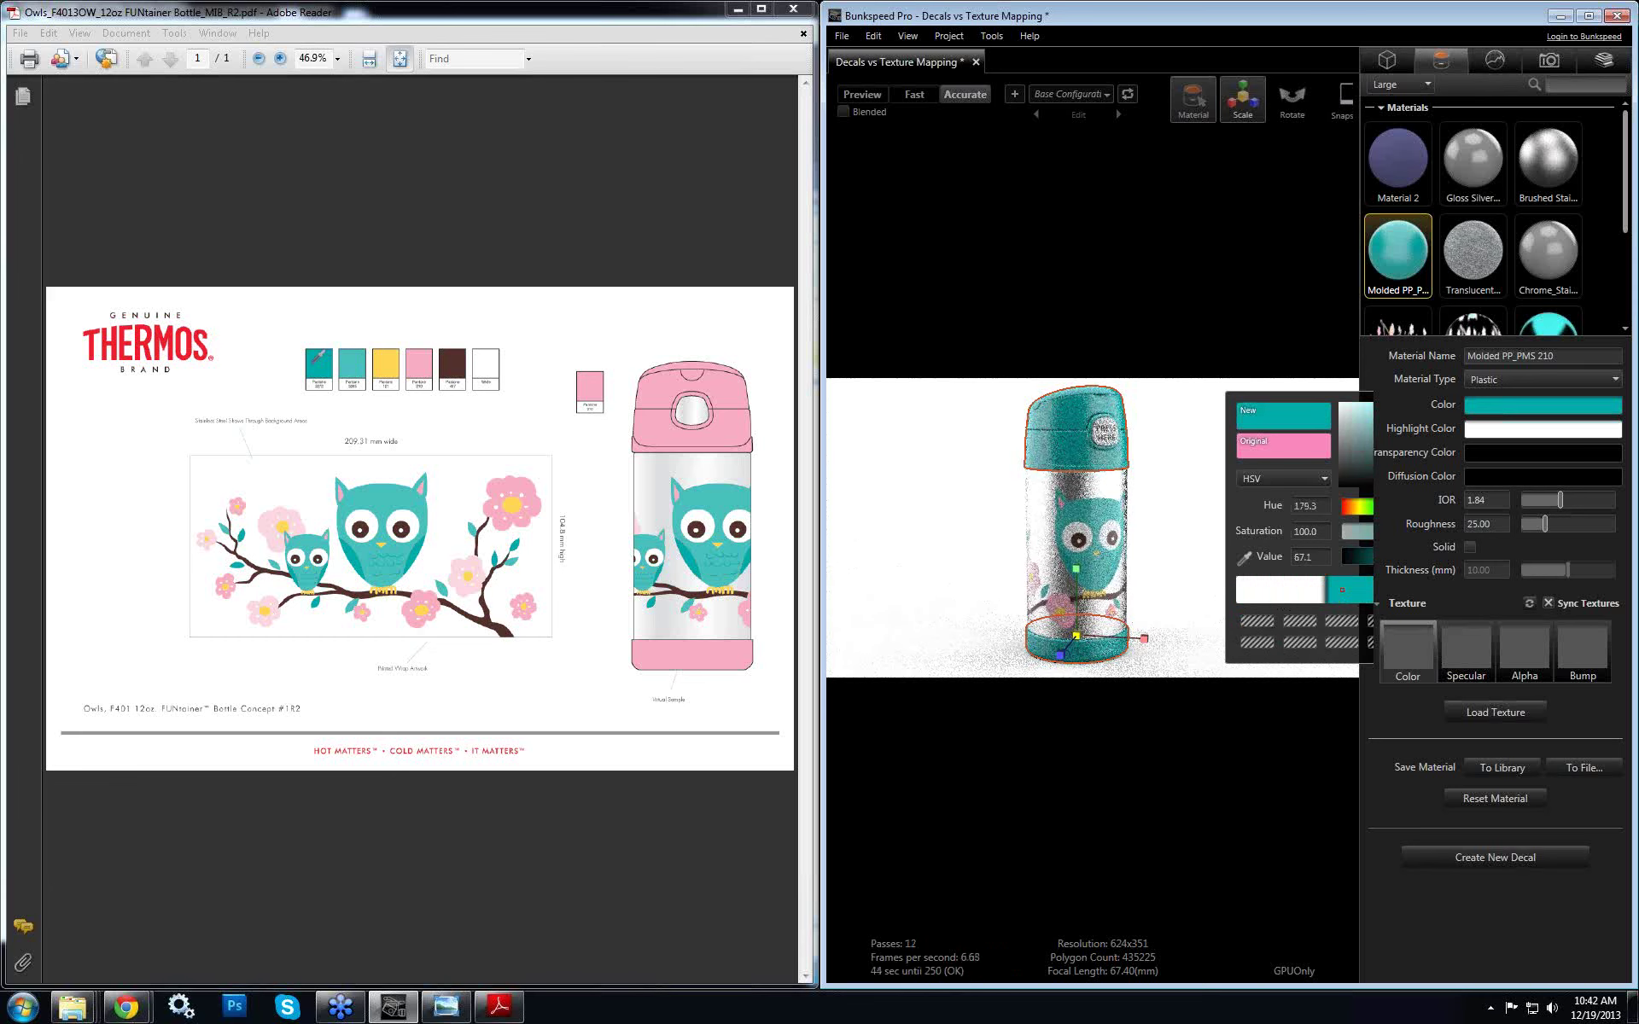
click(316, 359)
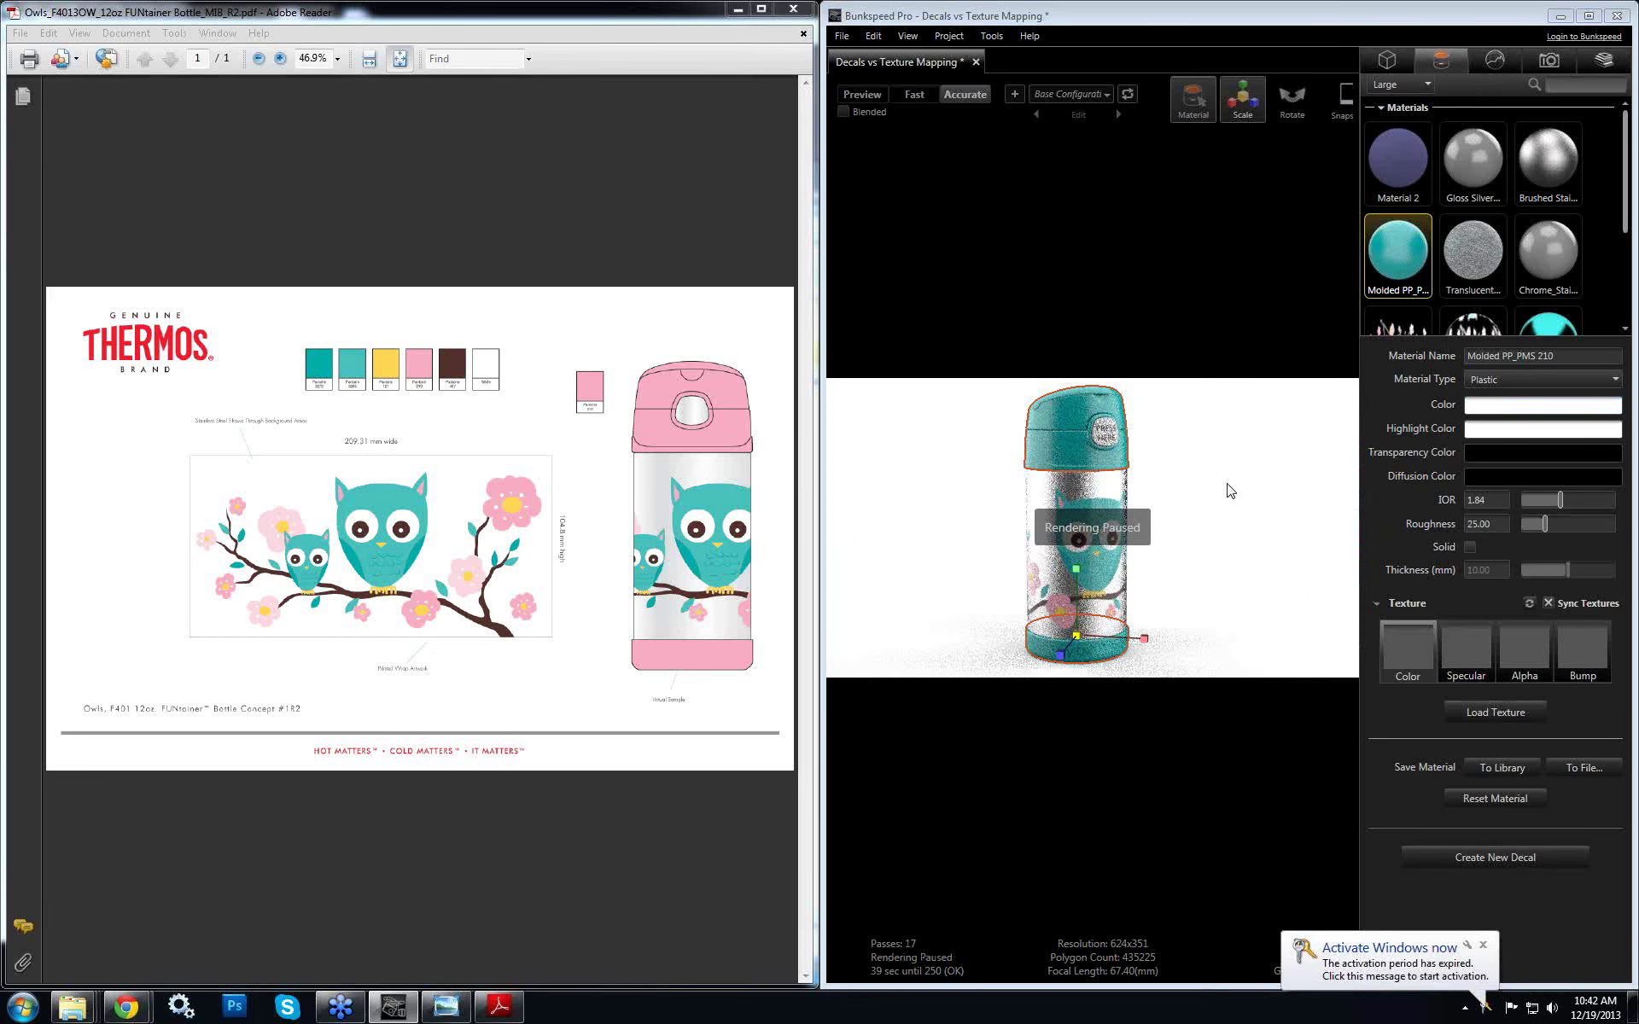
Reopen Molded PP_PMS 210's colour picker and sample the PDF's pink cap colour
click(1228, 491)
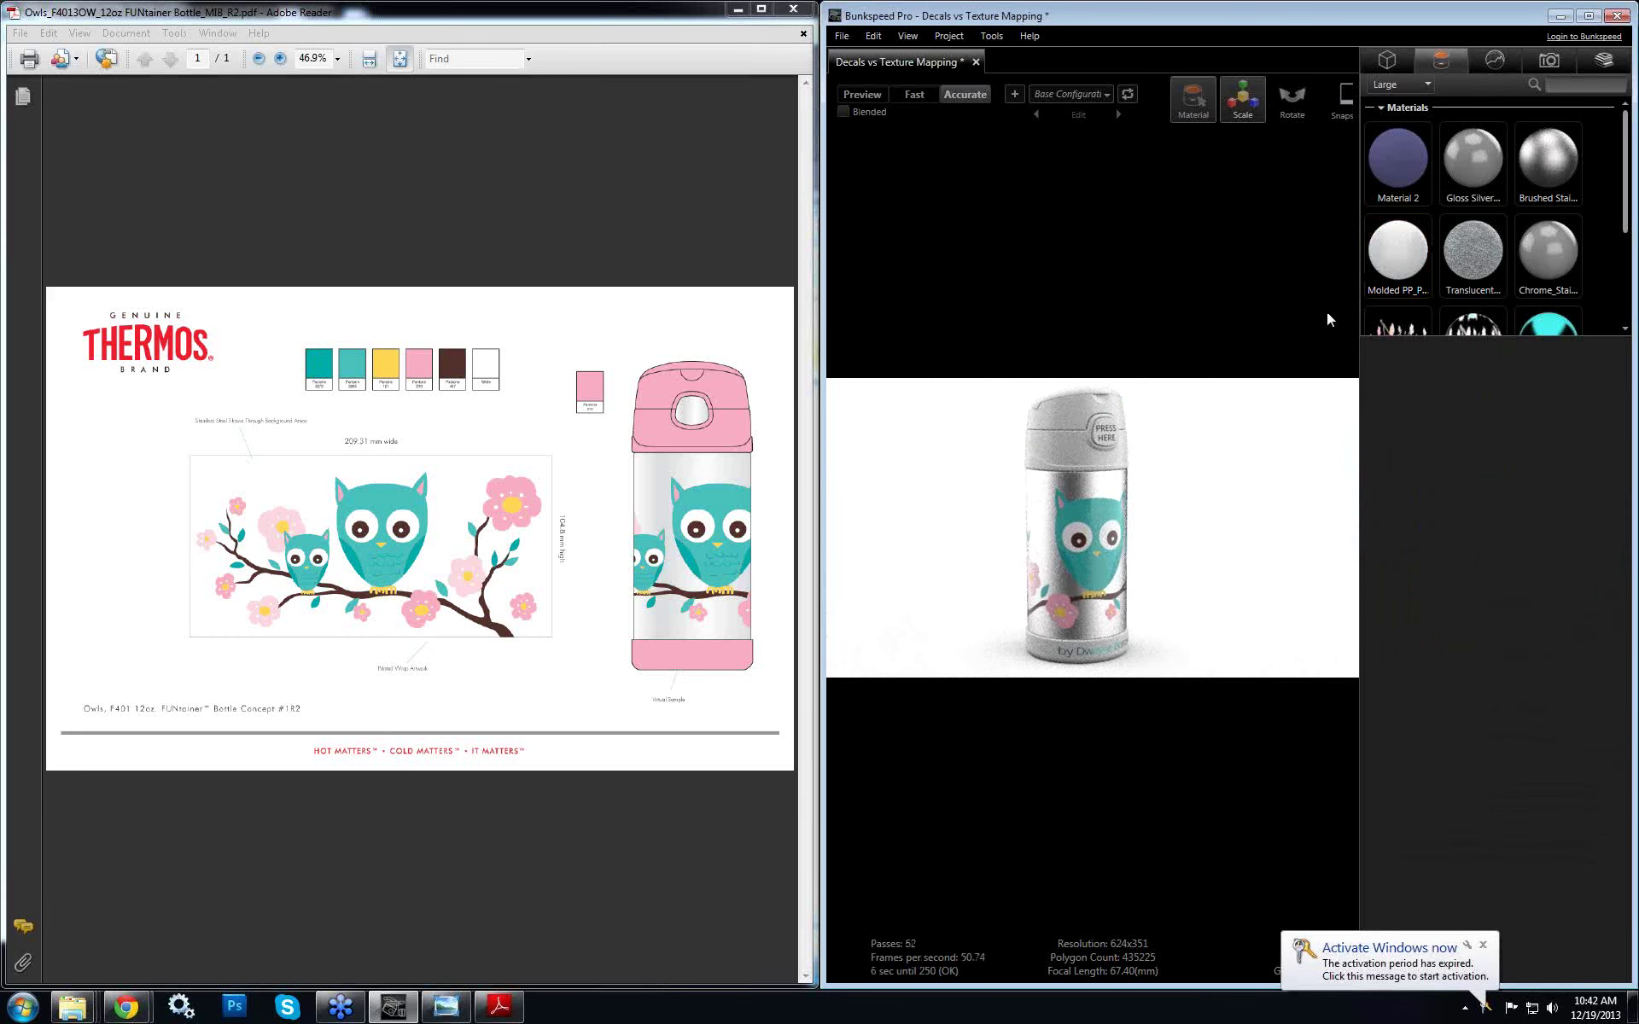
double_click(1382, 262)
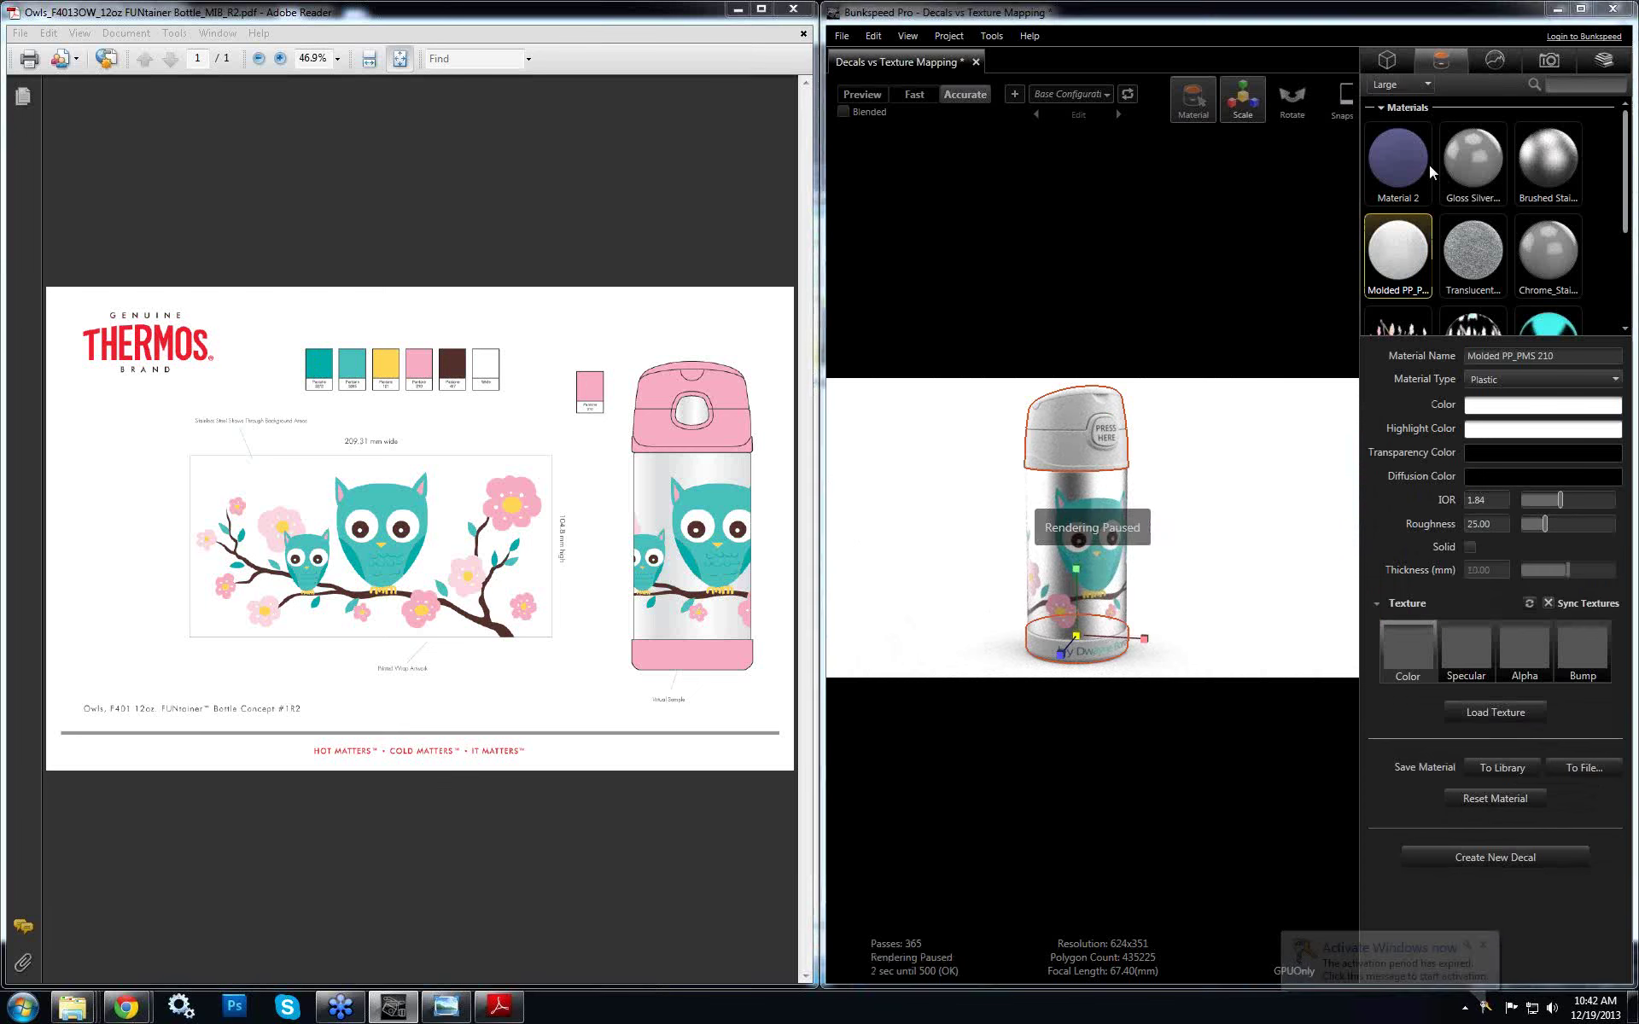
click(1495, 415)
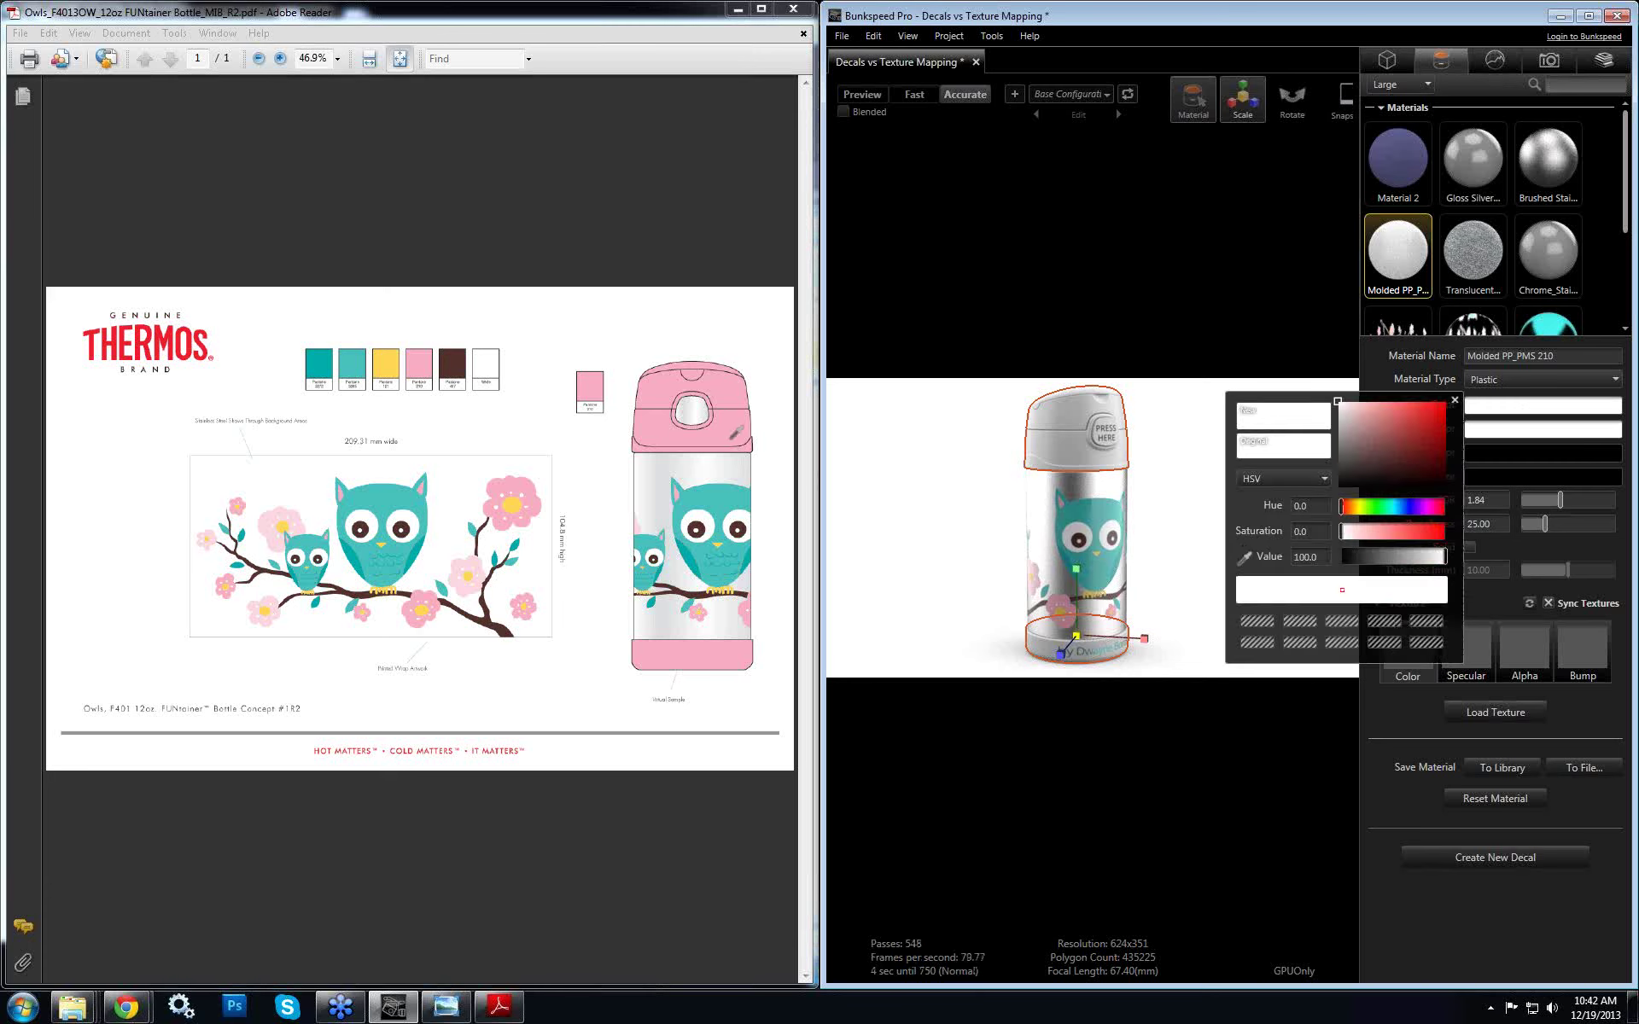
click(731, 437)
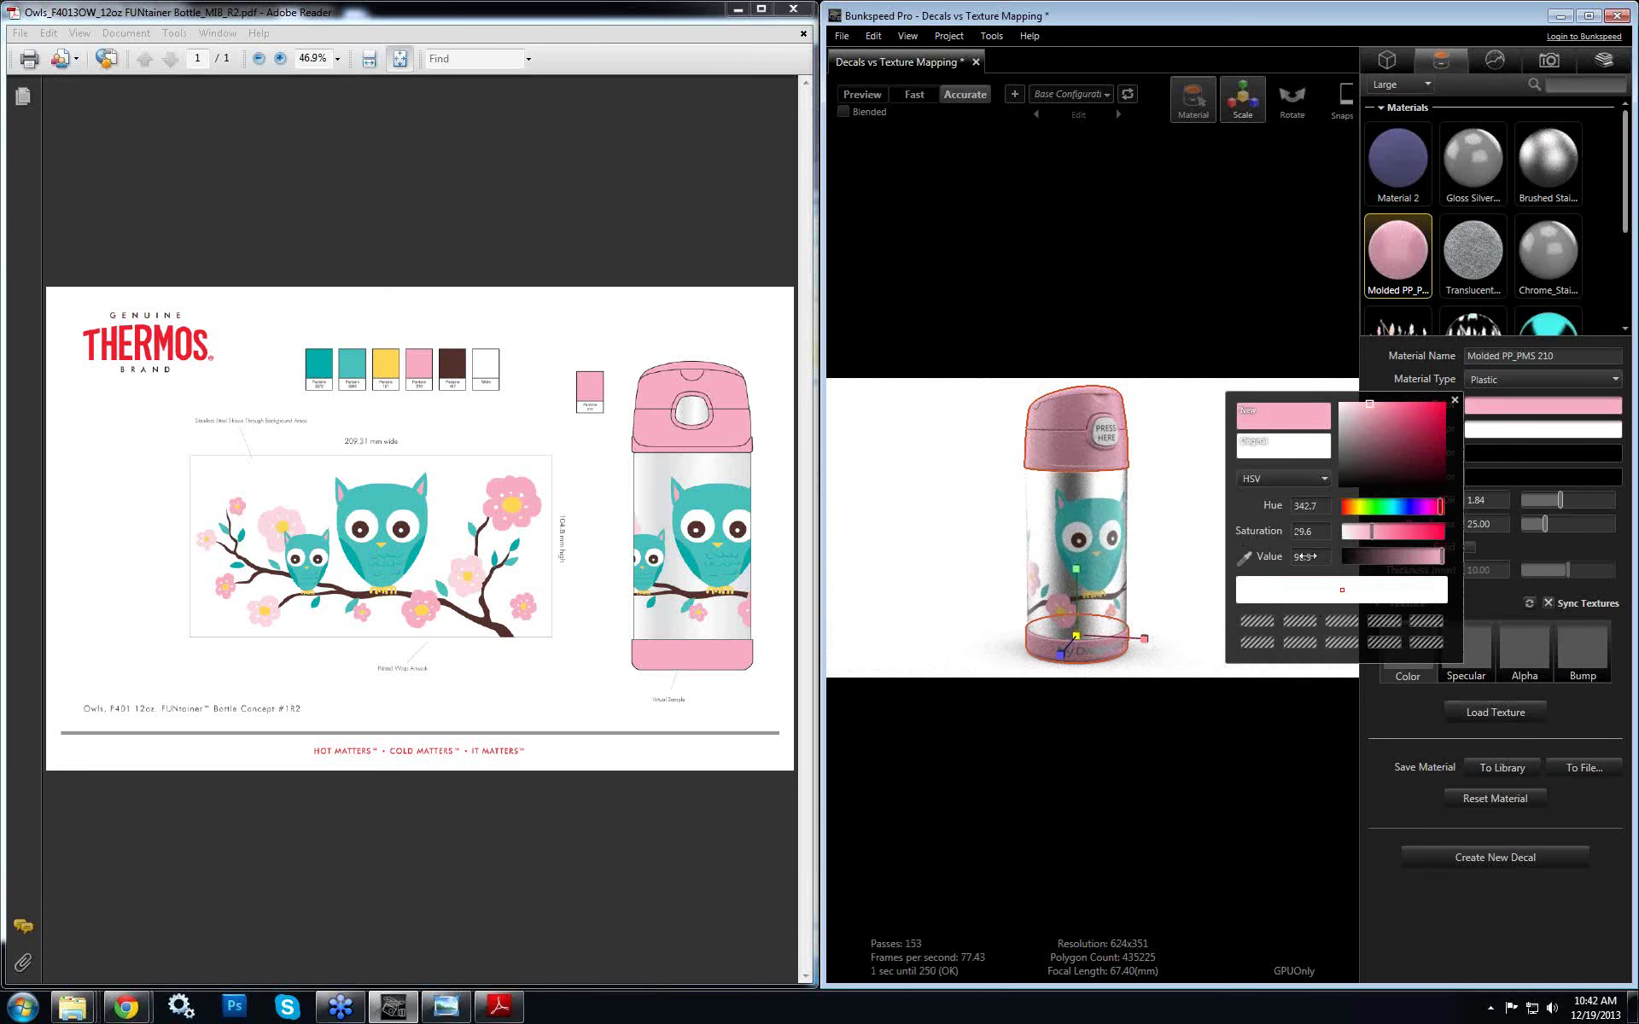
Adjust the pink's Value to 97.9, close the picker and shift the window left
mouse_move(1311, 556)
mouse_down()
mouse_move(1320, 536)
mouse_move(1334, 559)
mouse_up()
click(1307, 532)
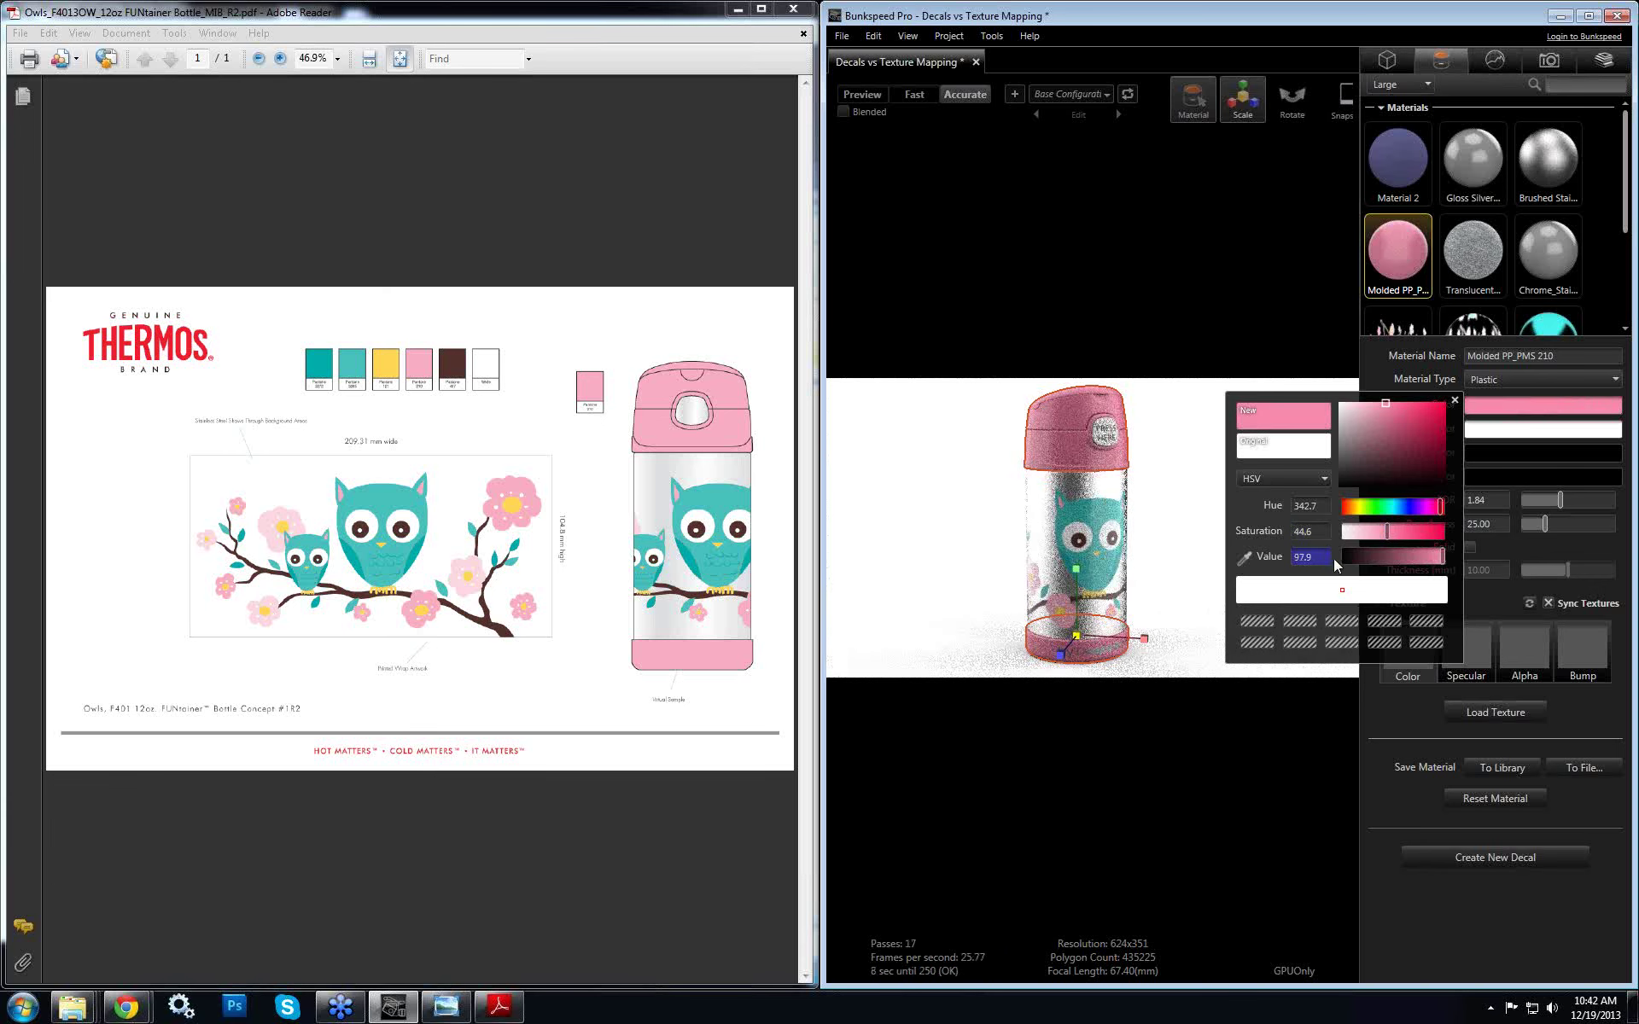
click(1454, 400)
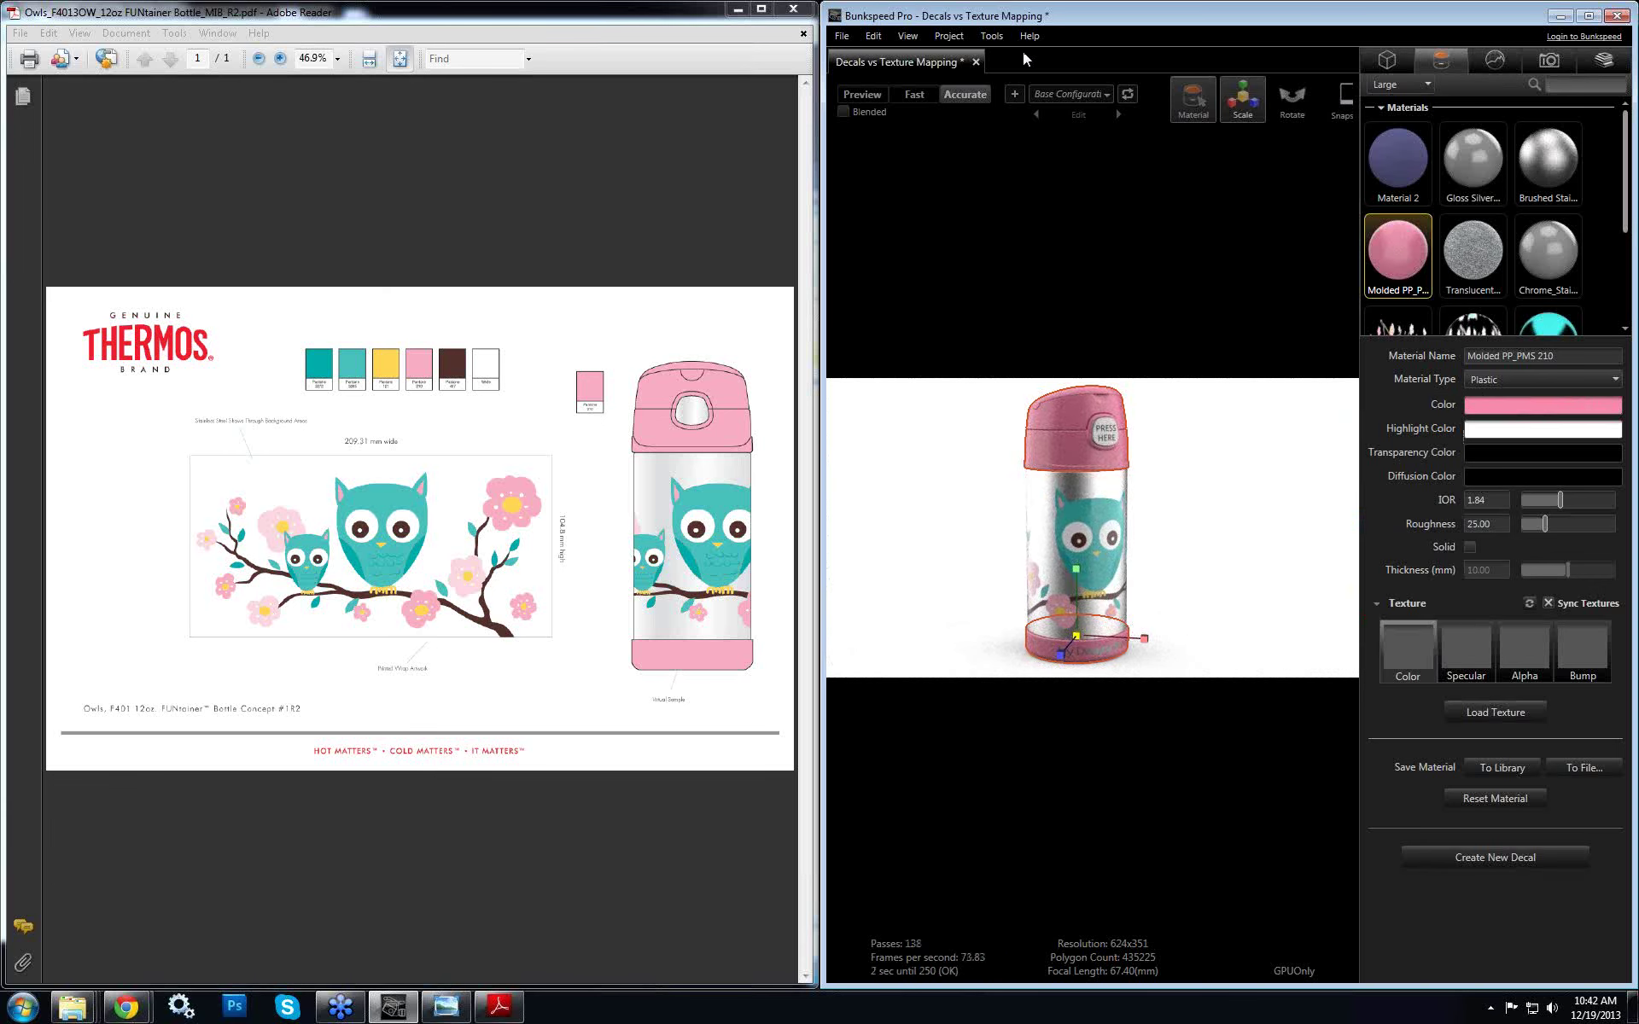
drag(1086, 25, 866, 2)
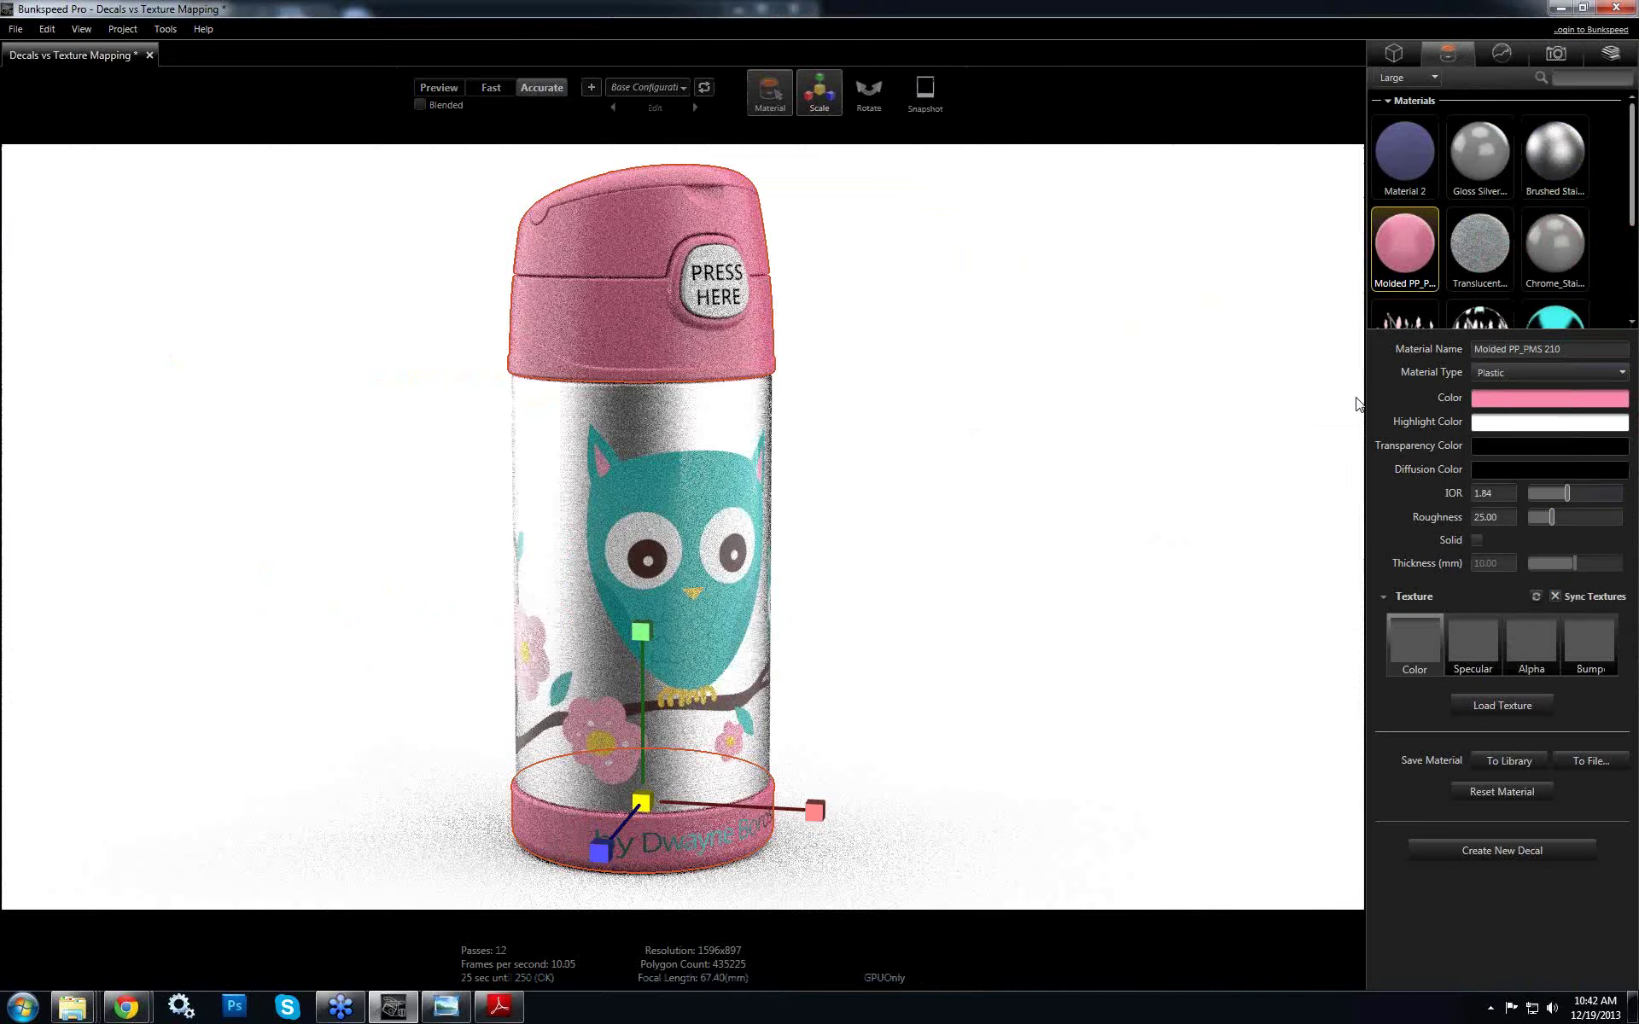
Widen the material library into two columns and deselect the bottle, showing Default Camera settings
drag(1341, 401, 1174, 404)
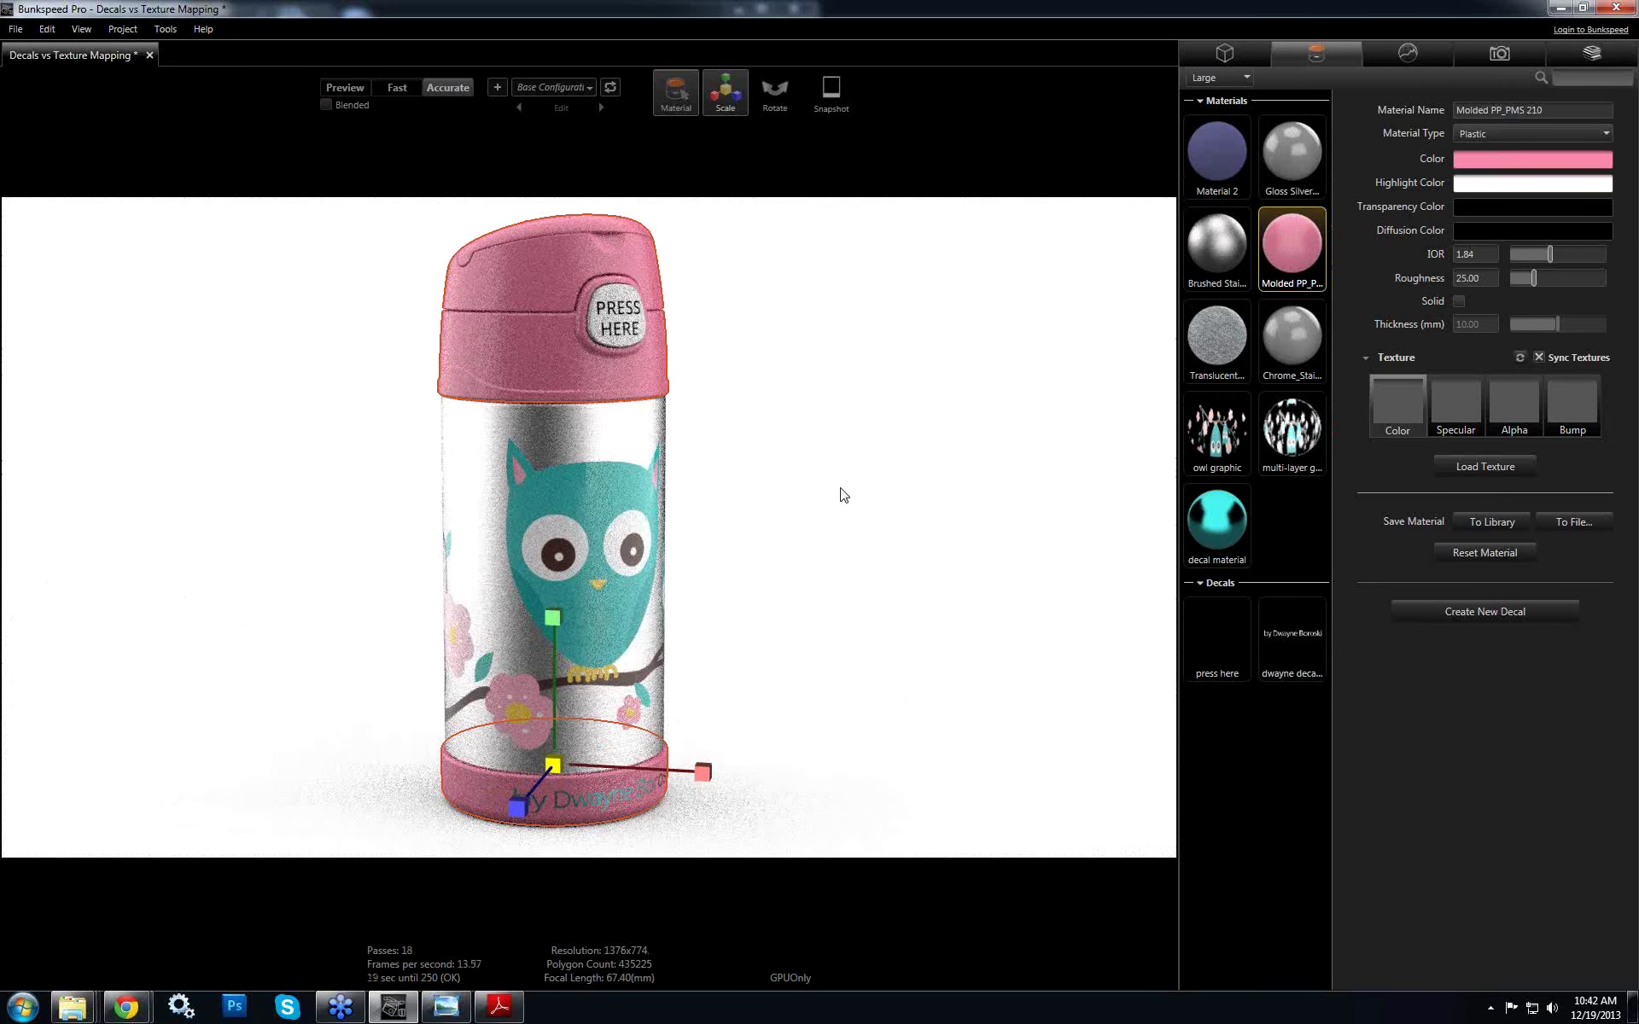
mouse_move(729, 109)
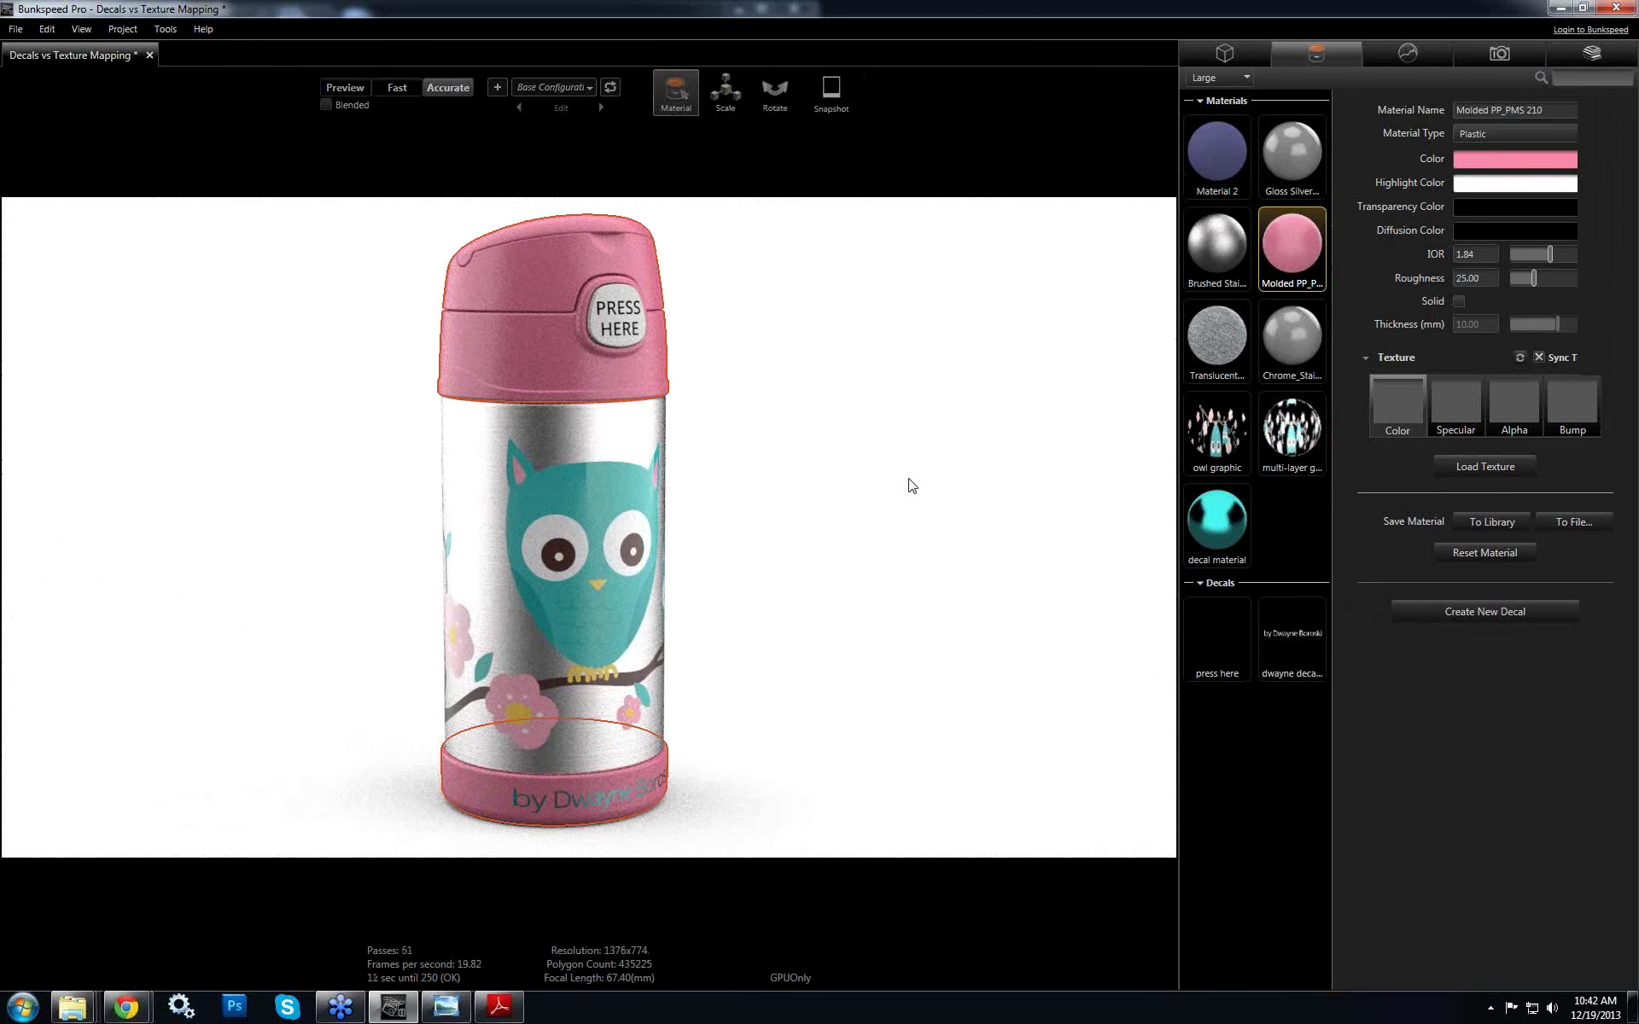
click(911, 485)
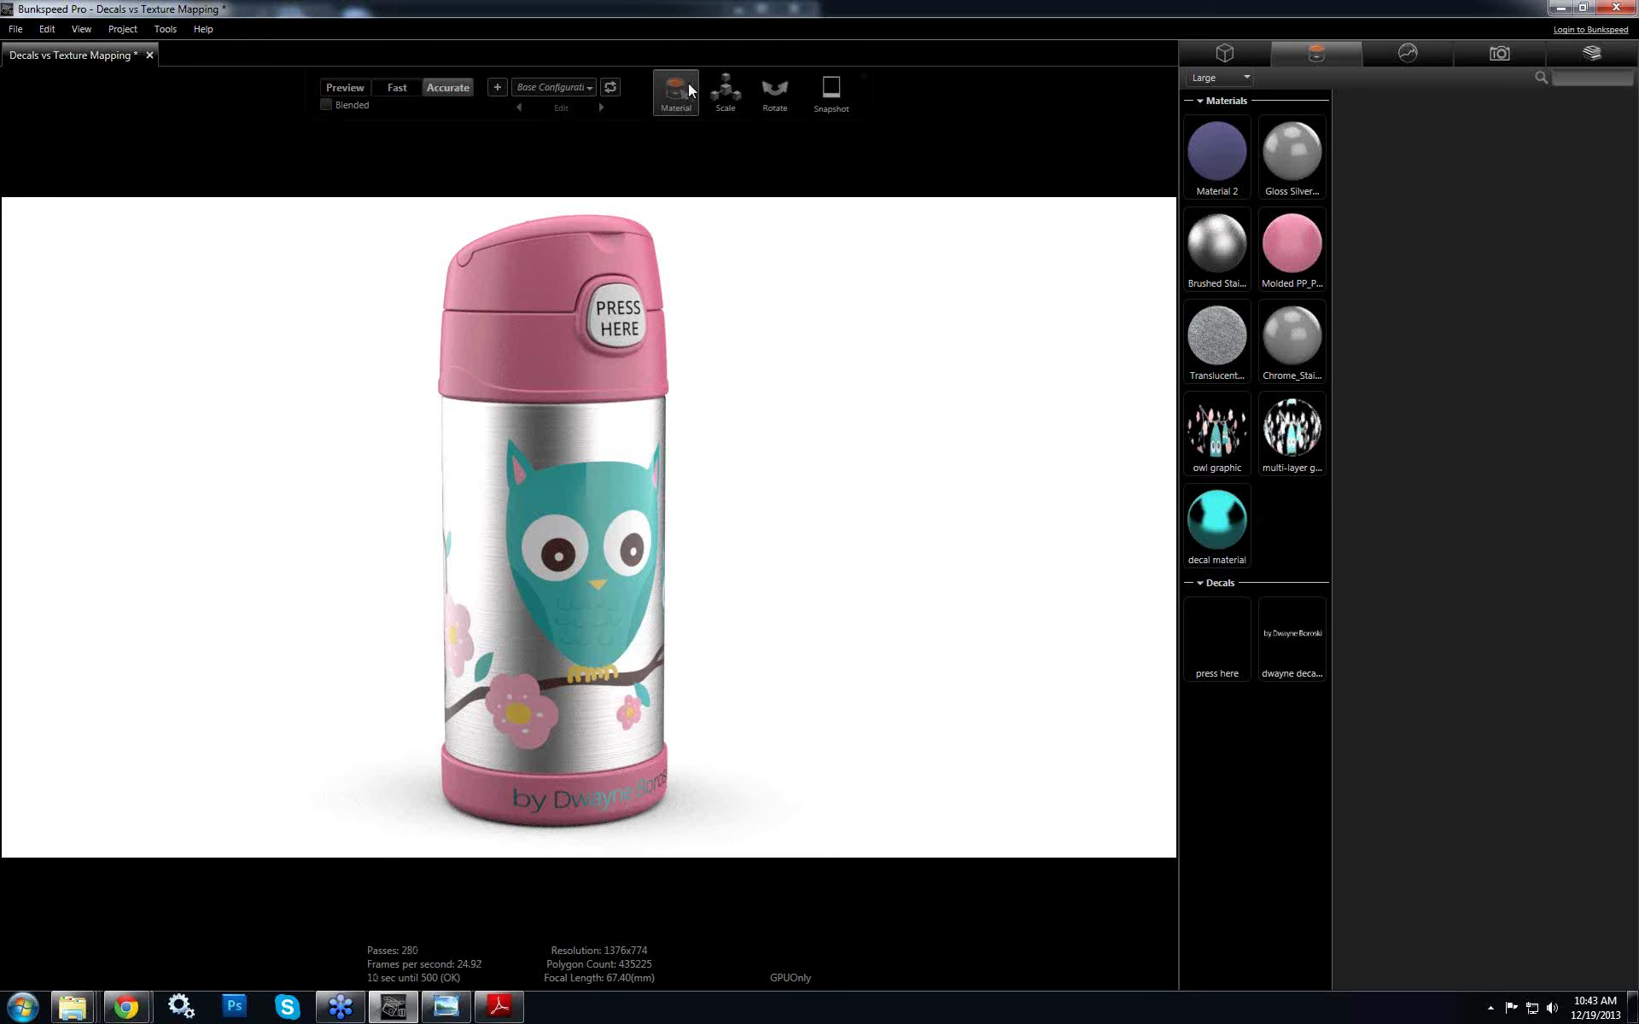
mouse_move(695, 79)
Rename the Default Camera to FREE
click(1499, 54)
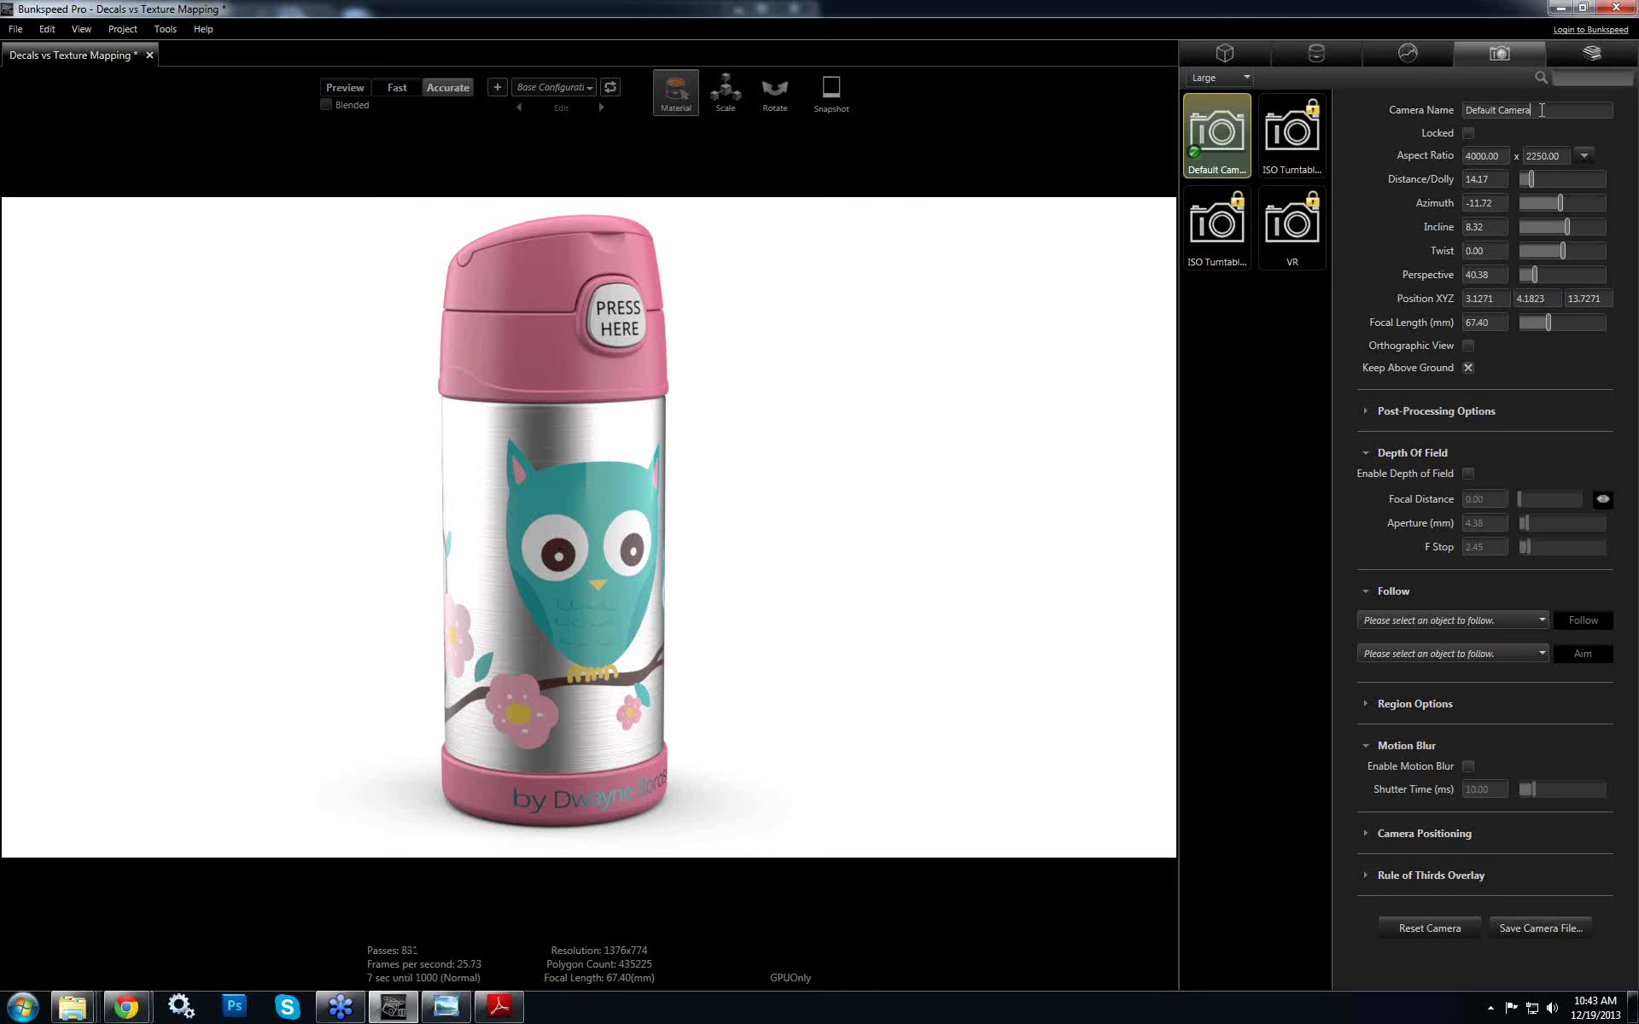
drag(1541, 110, 1421, 128)
text(FREE)
key(Return)
Duplicate FREE as an active Cam 1, framed slightly higher and farther back
key(ctrl+d)
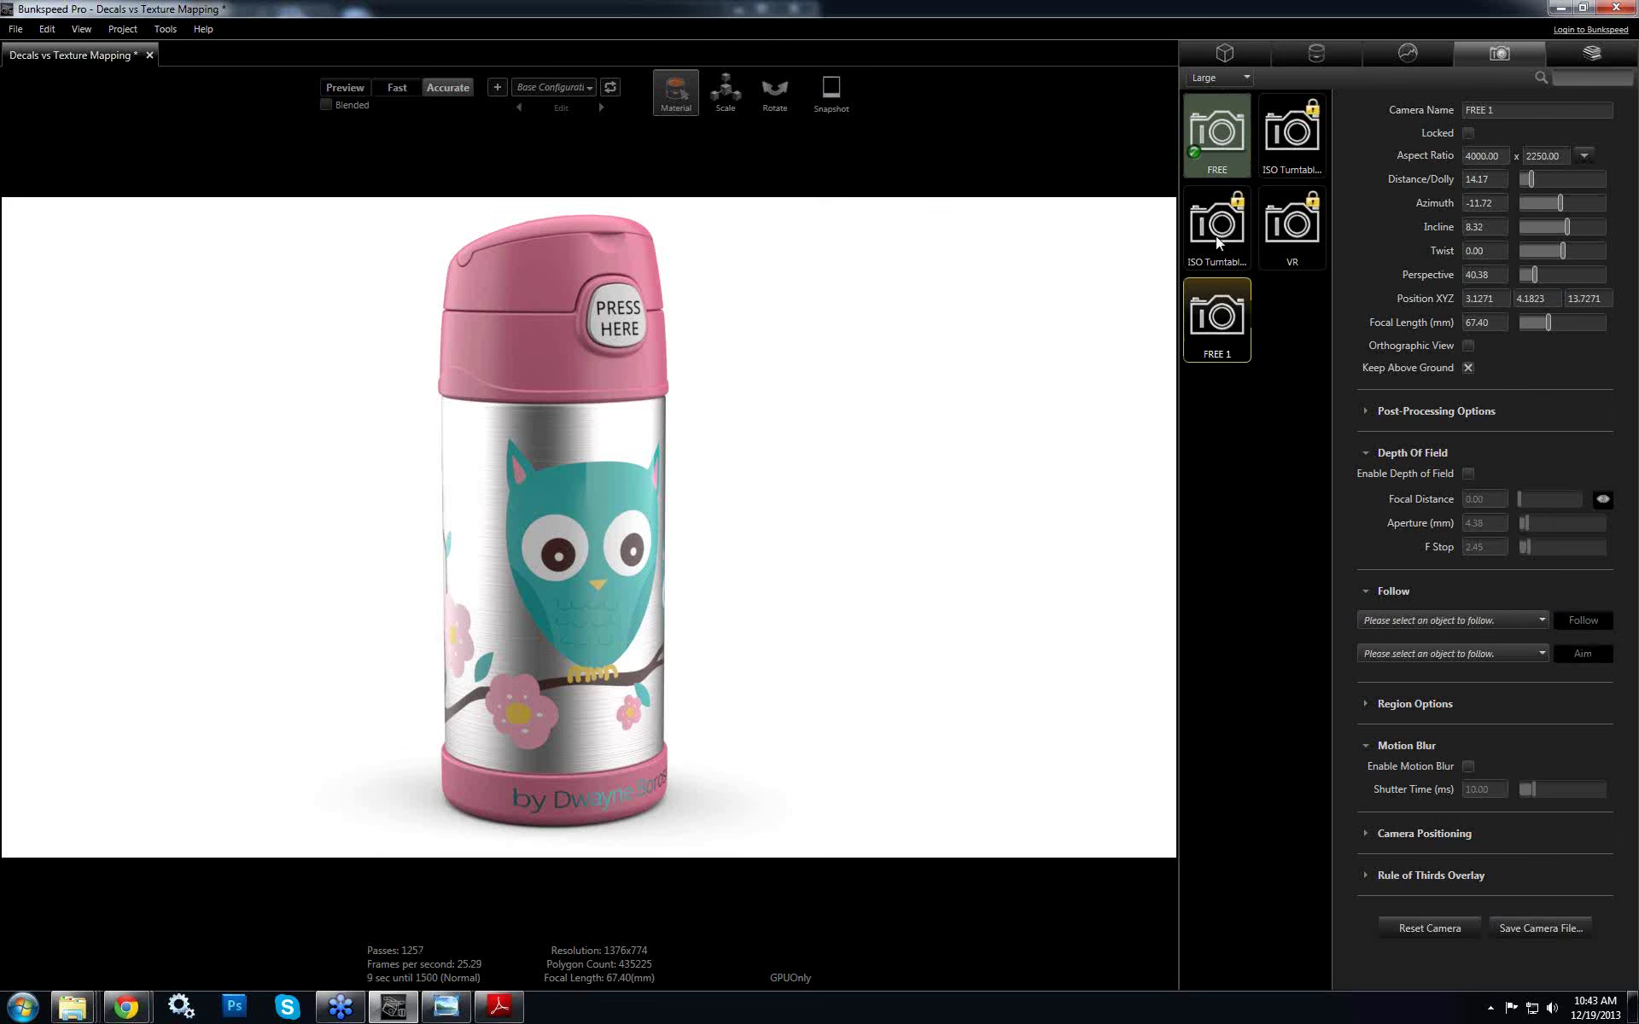
click(1231, 310)
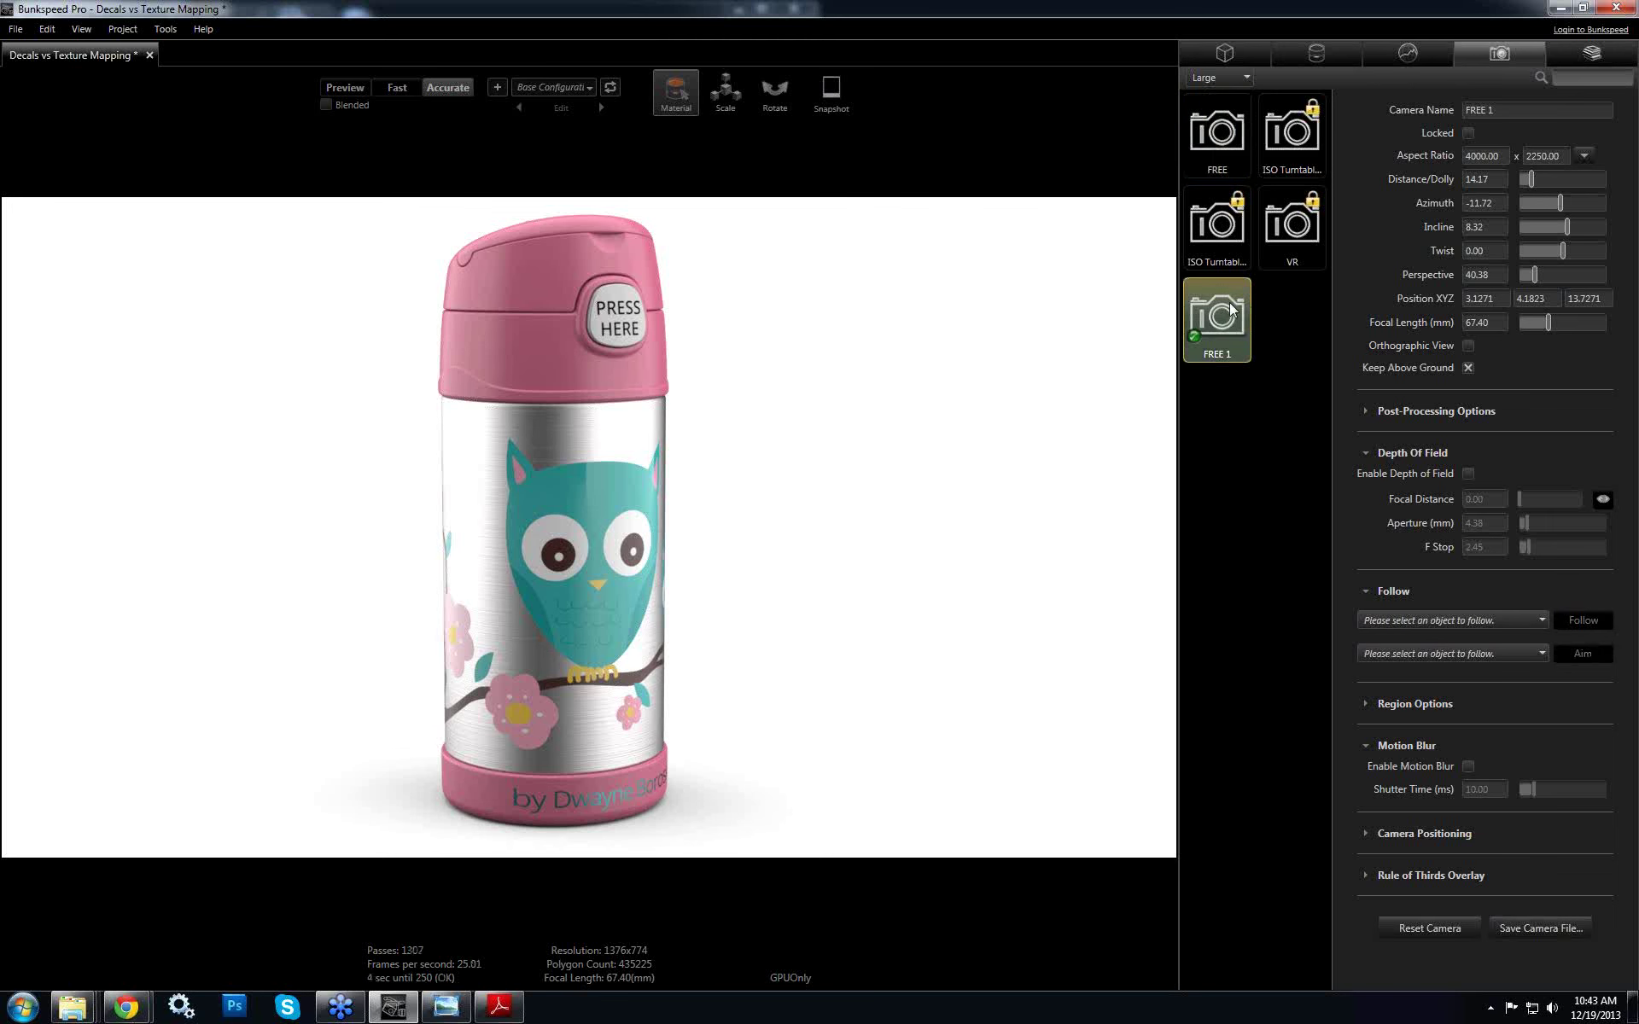
double_click(1216, 325)
click(1504, 110)
text(Cam 1)
key(Tab)
drag(646, 498, 623, 529)
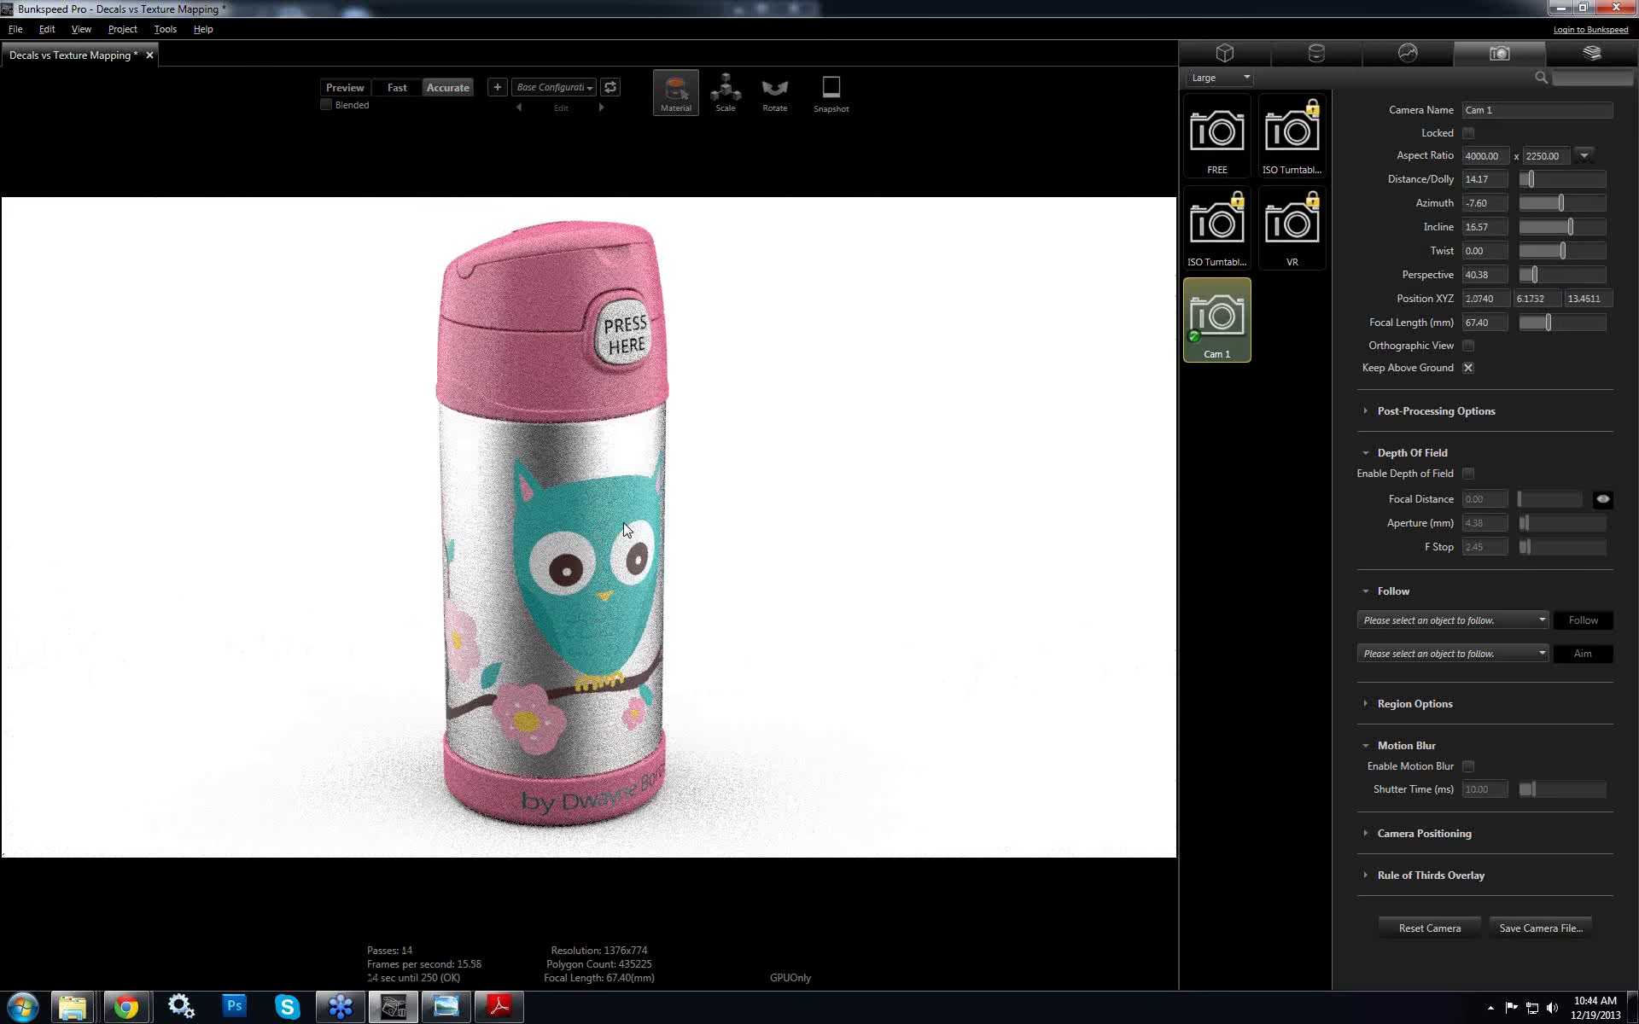
scroll(624, 529, down, 1)
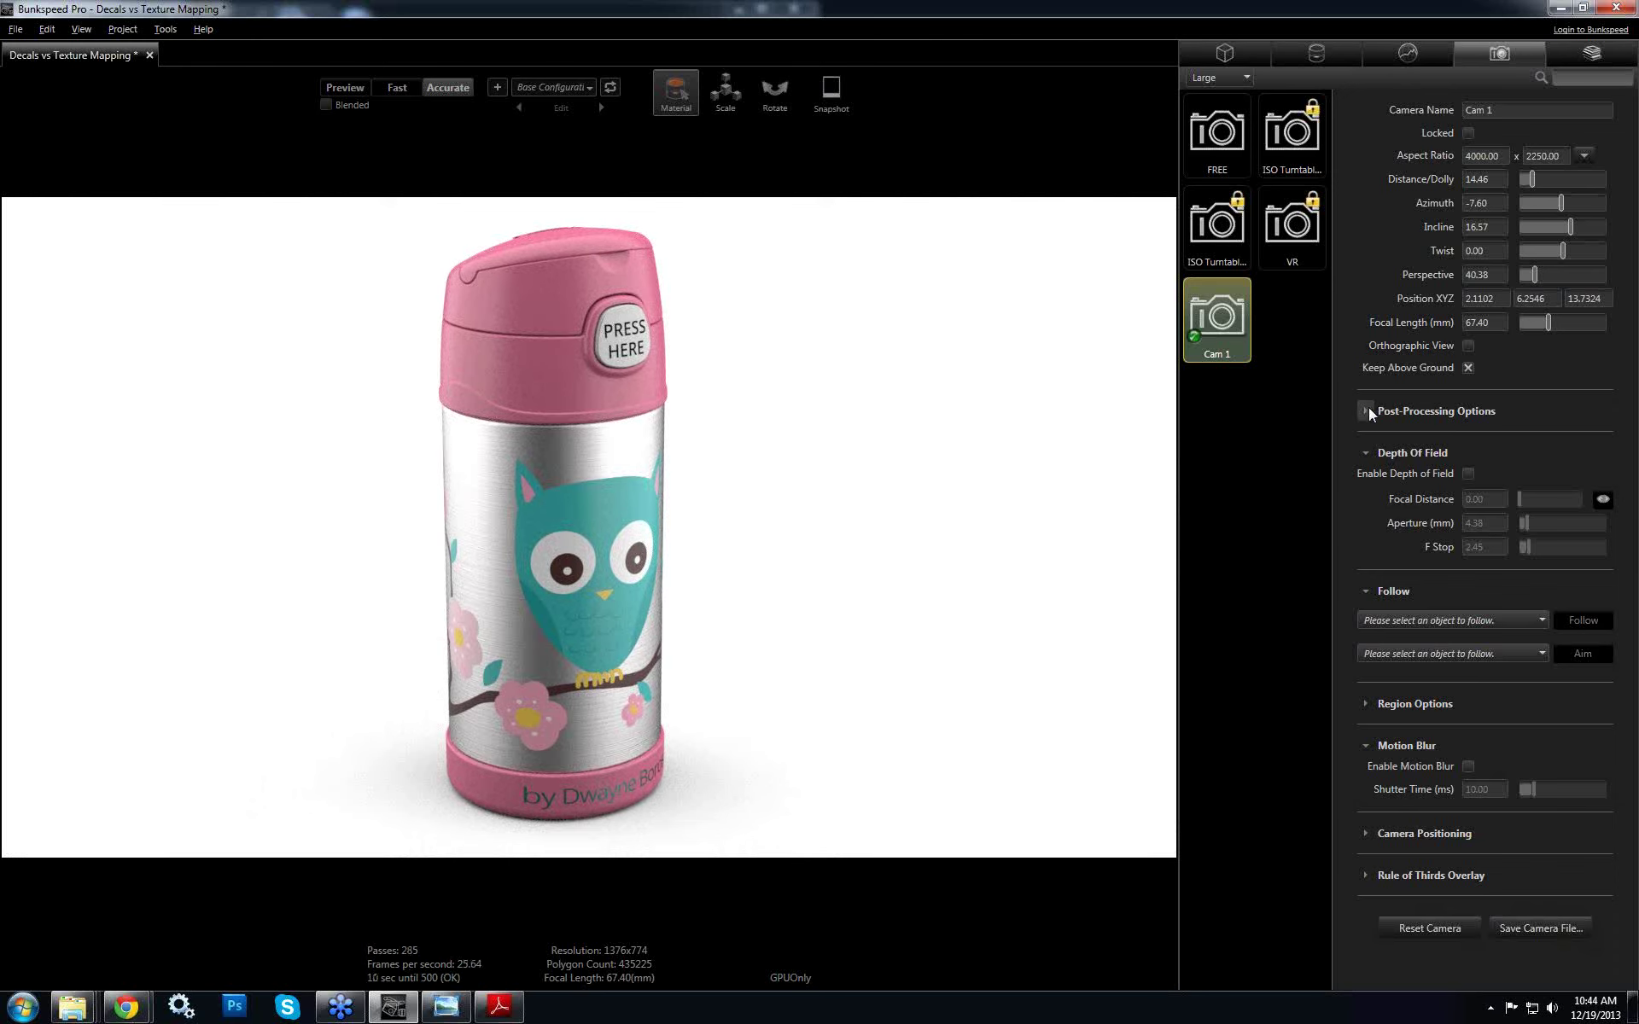
Enable post-processing on Cam 1 and set Vignette to 20
click(1440, 416)
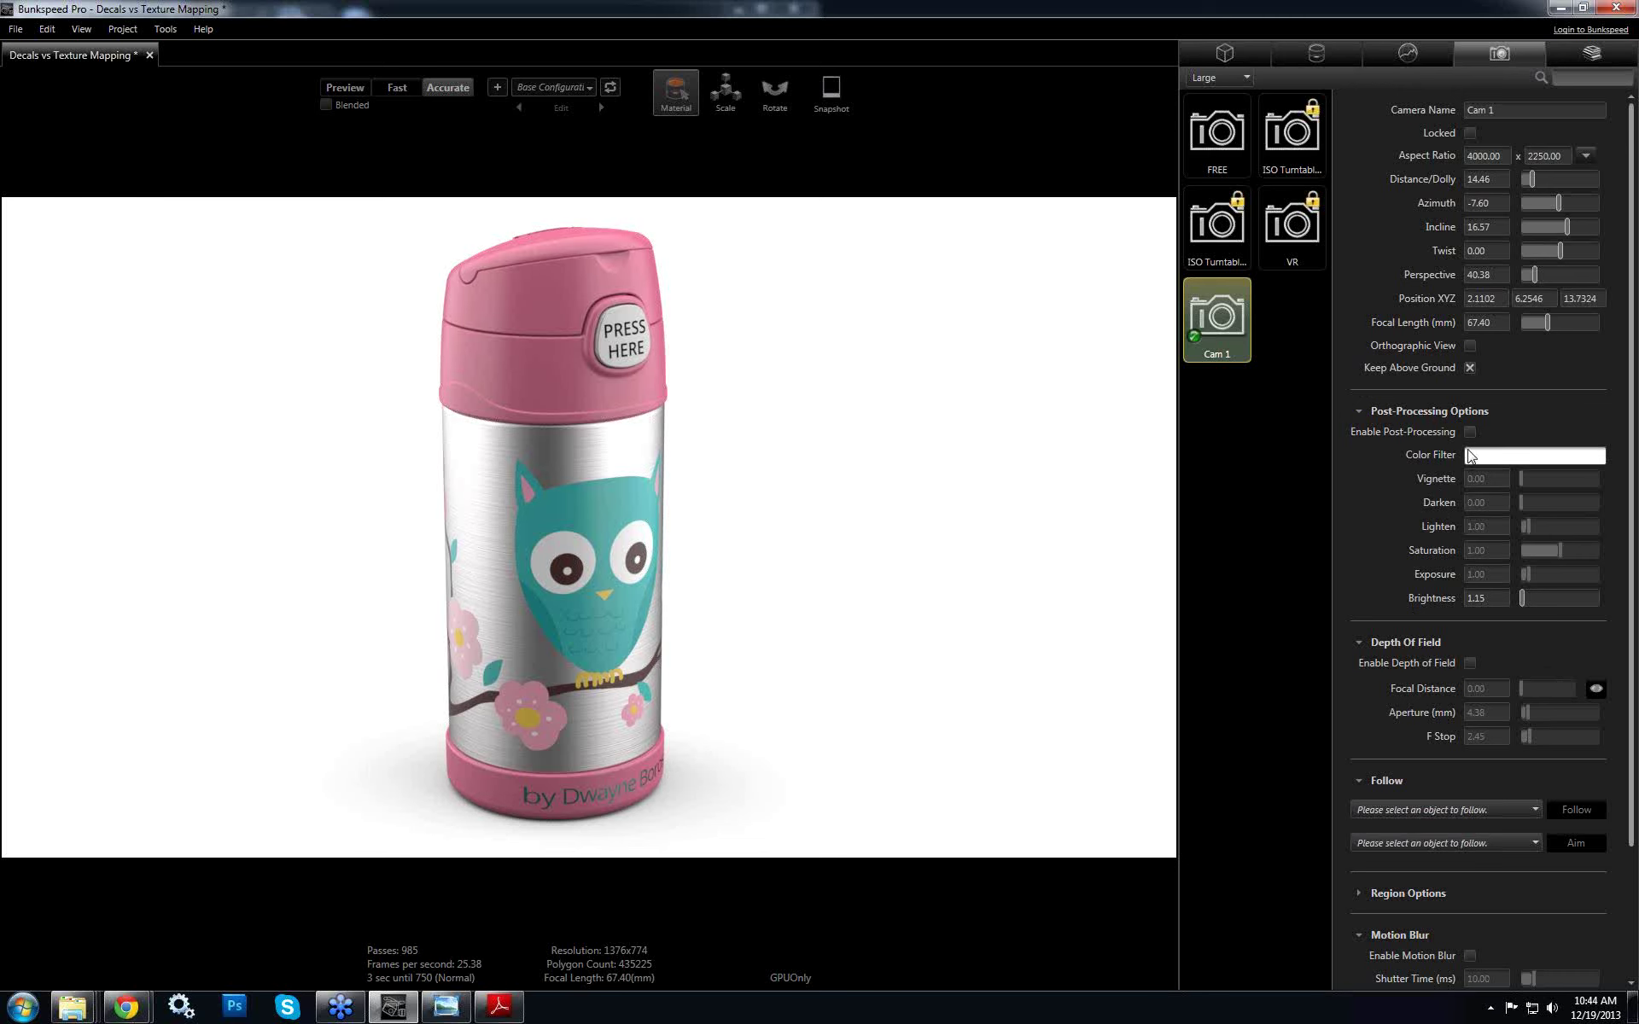
click(1470, 433)
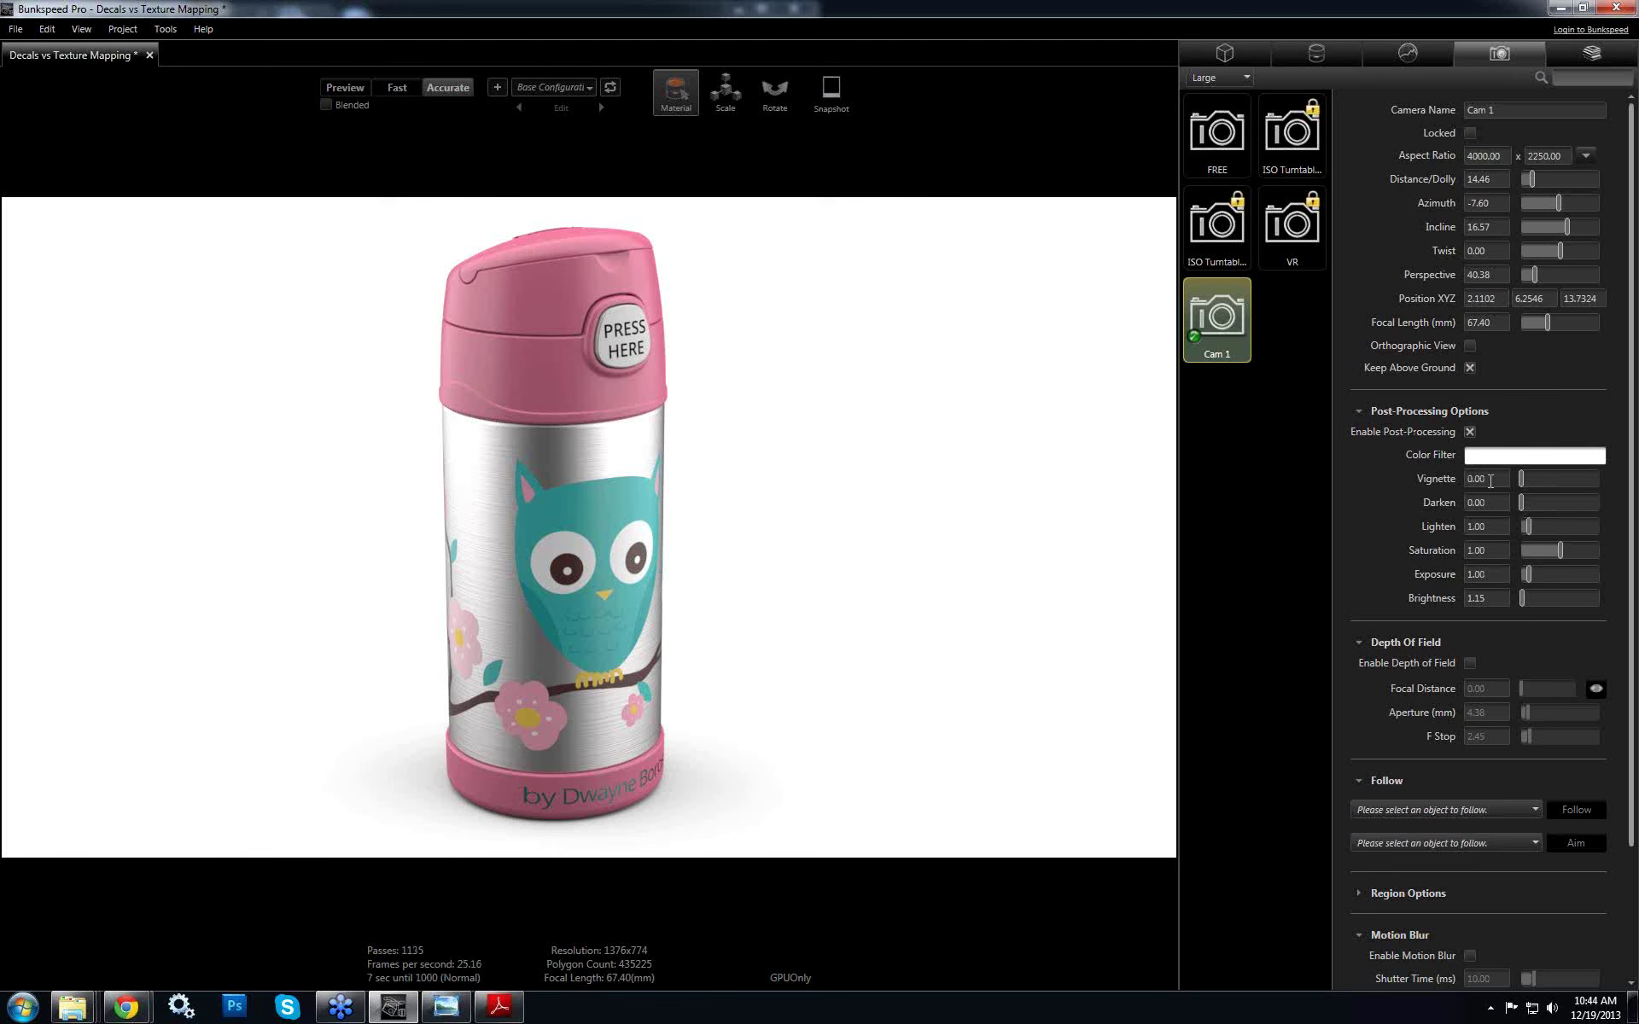
double_click(1490, 480)
text(15)
key(Return)
double_click(1500, 484)
text(20)
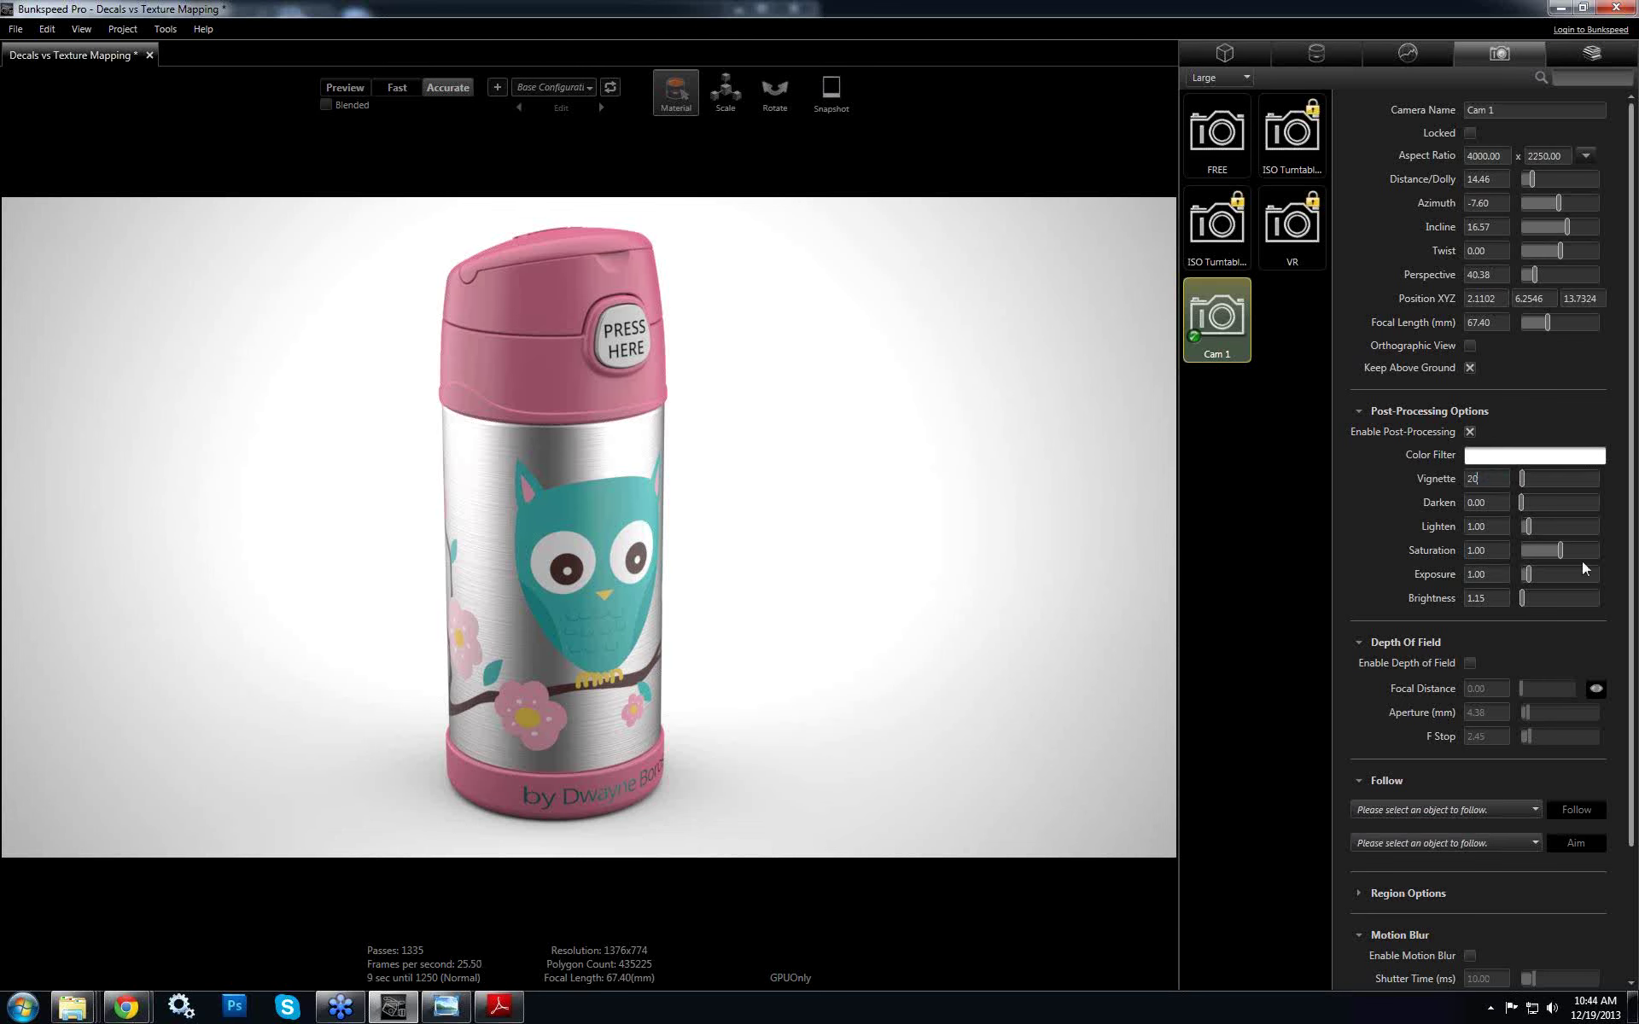
key(Tab)
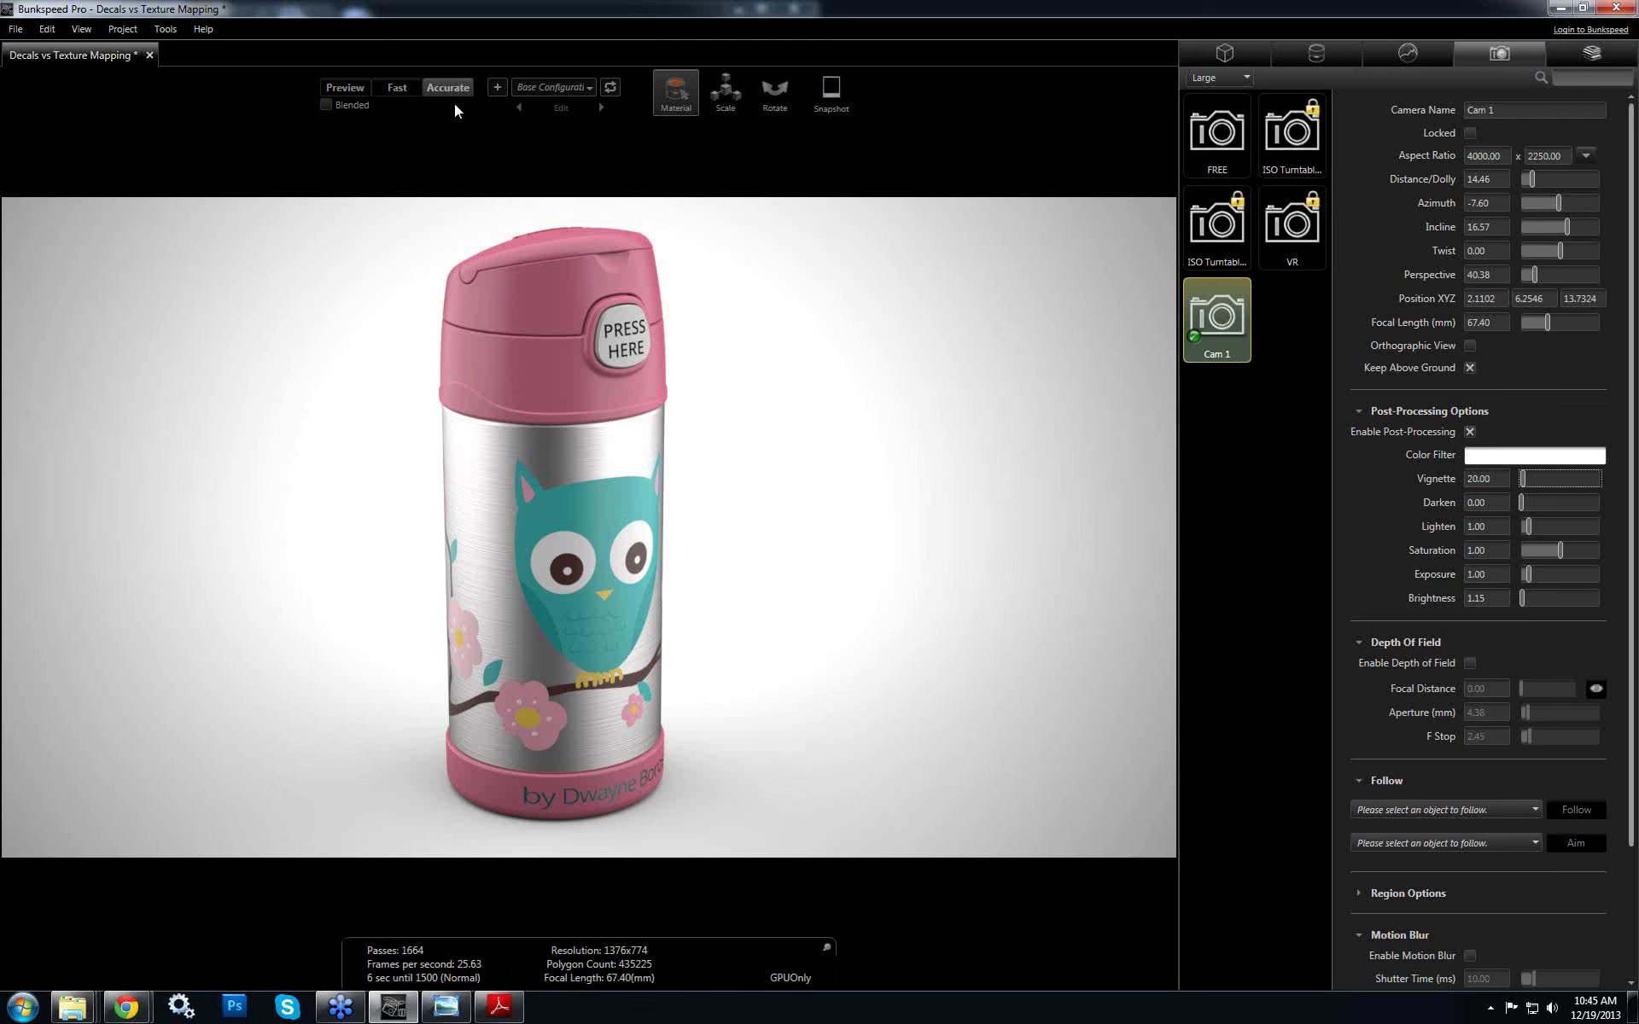
Set Darken 0.05, Lighten 1.10 and Exposure 1.20
click(1500, 507)
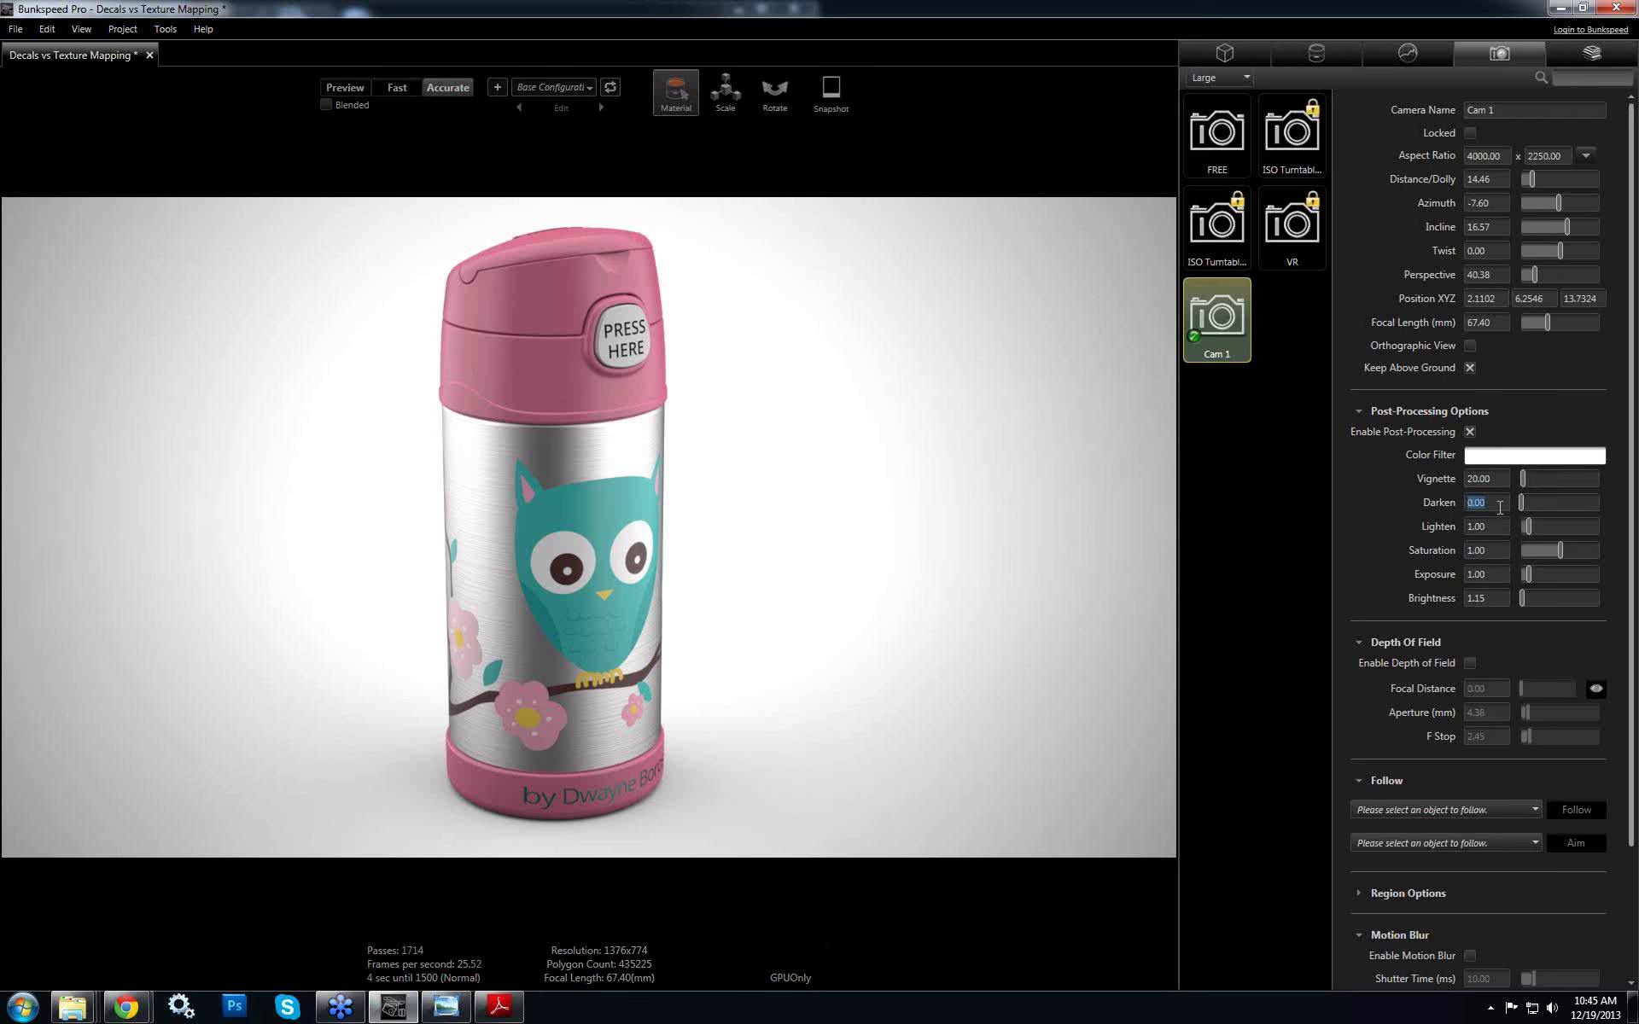
text(.05)
key(Tab)
click(1497, 525)
text(1.10)
key(Tab)
double_click(1498, 577)
text(1.2)
key(Tab)
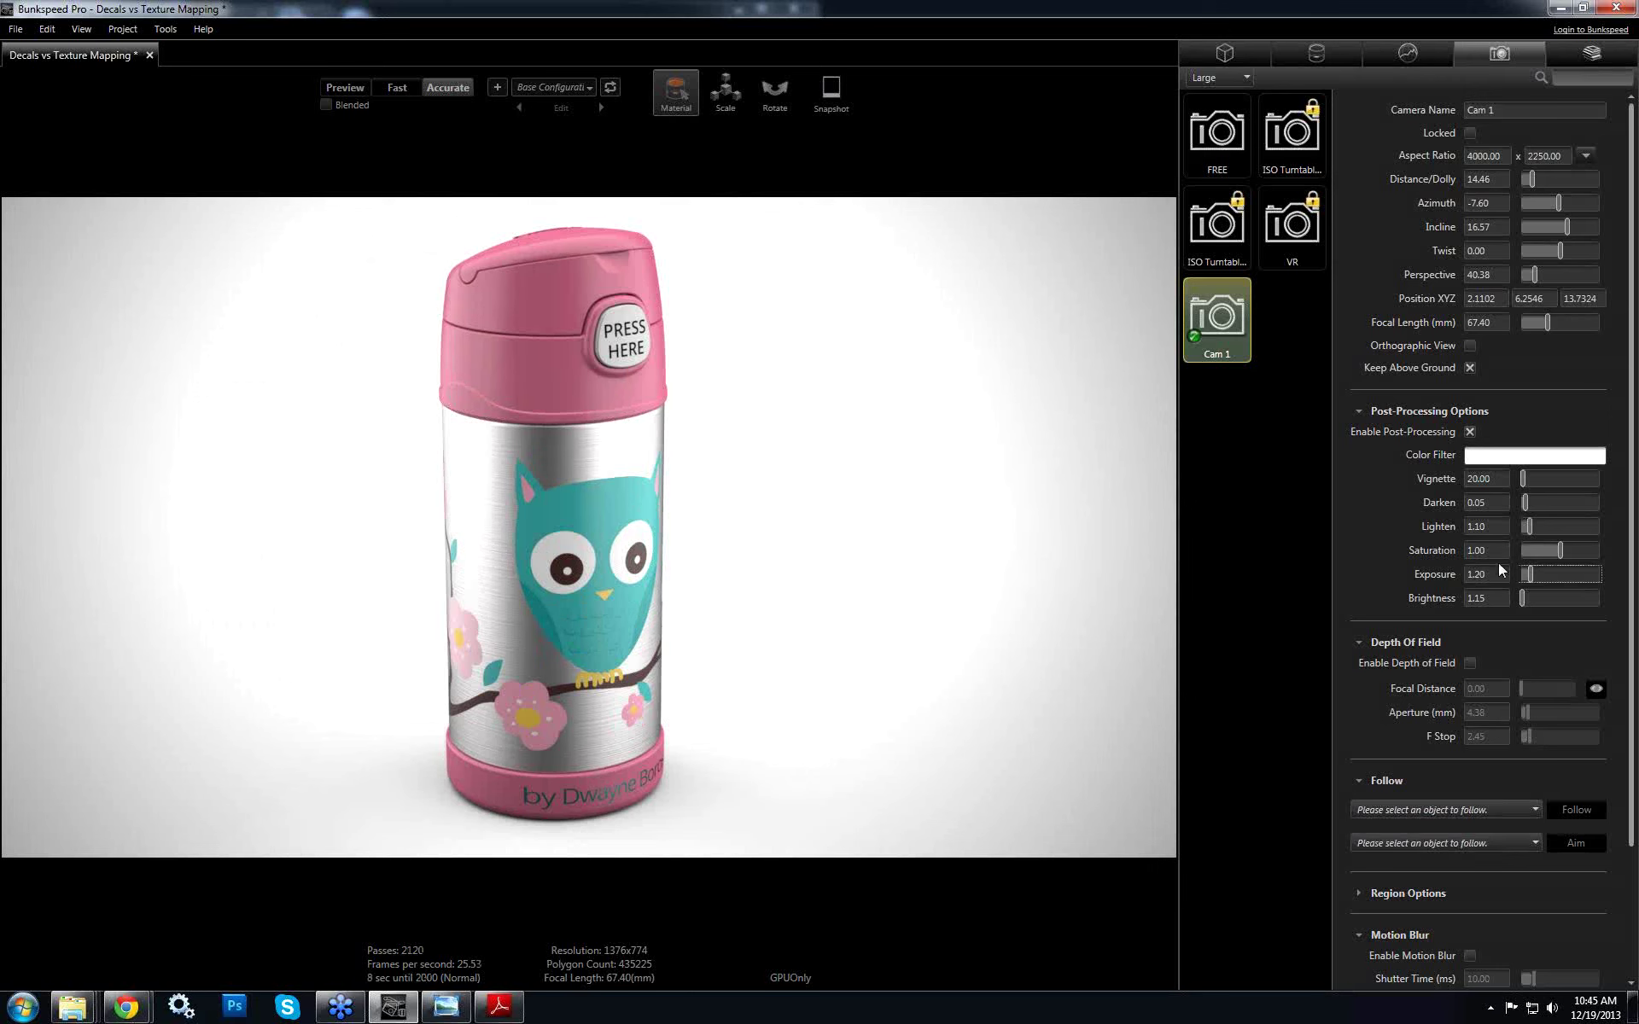
Set Saturation 1.25, then toggle post-processing off and back on to compare
click(1486, 551)
text(1.25)
key(Tab)
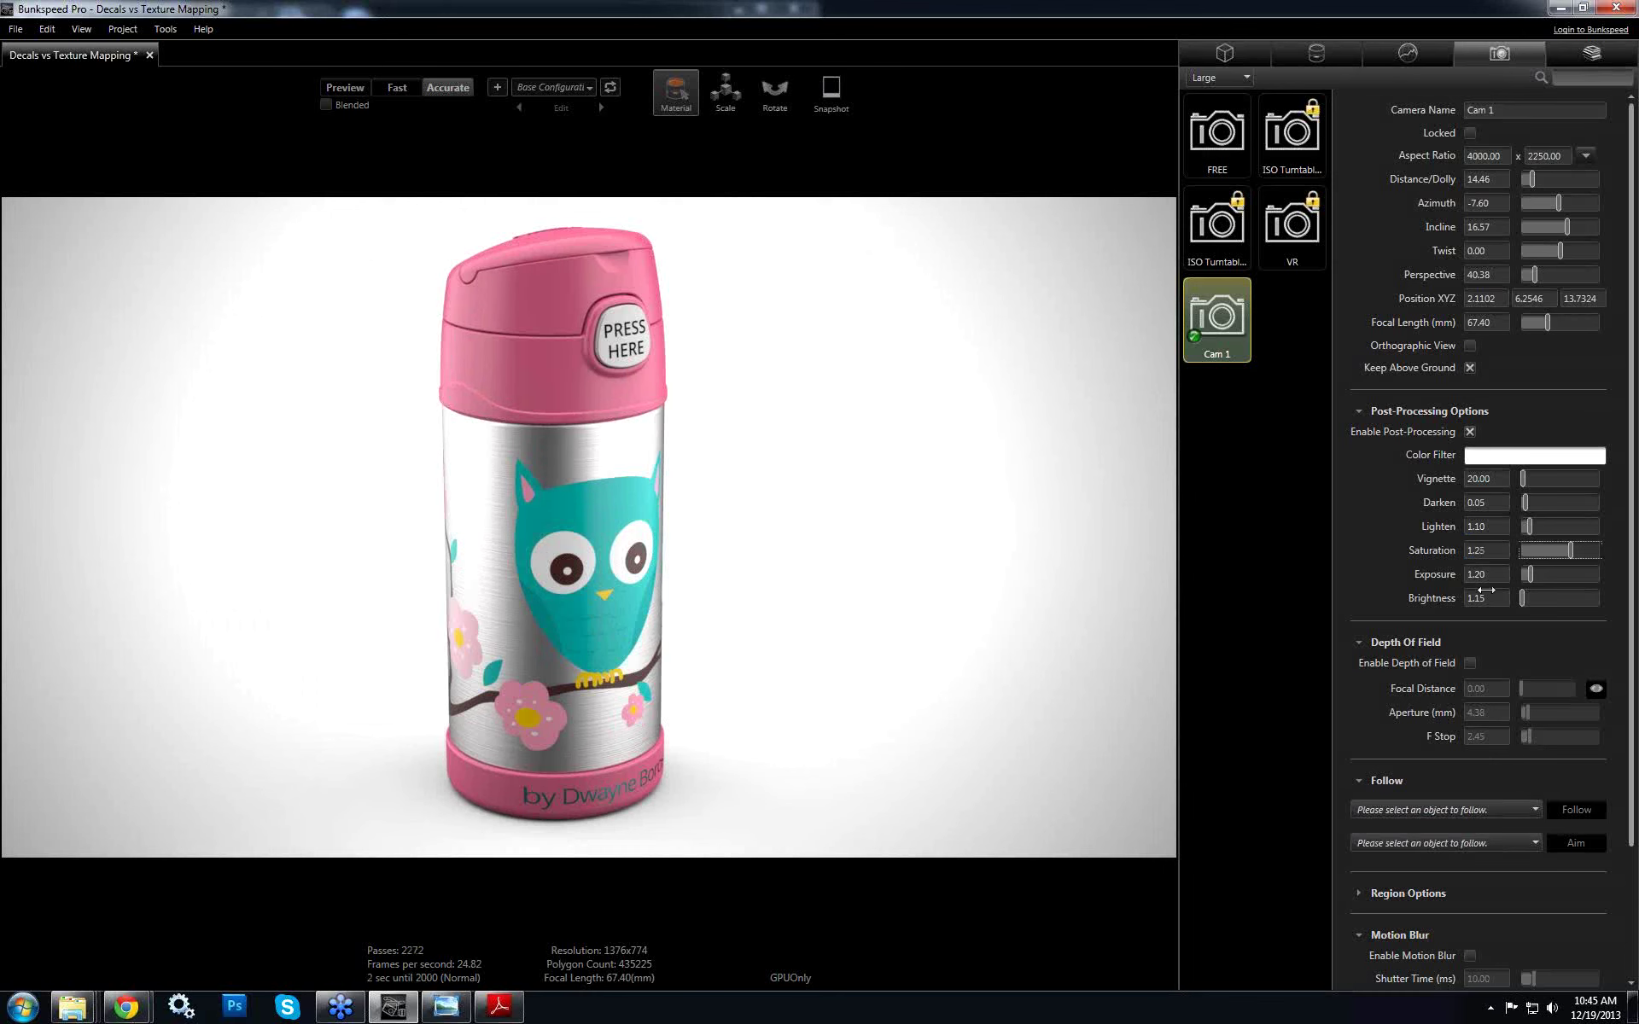
click(1469, 433)
click(1469, 432)
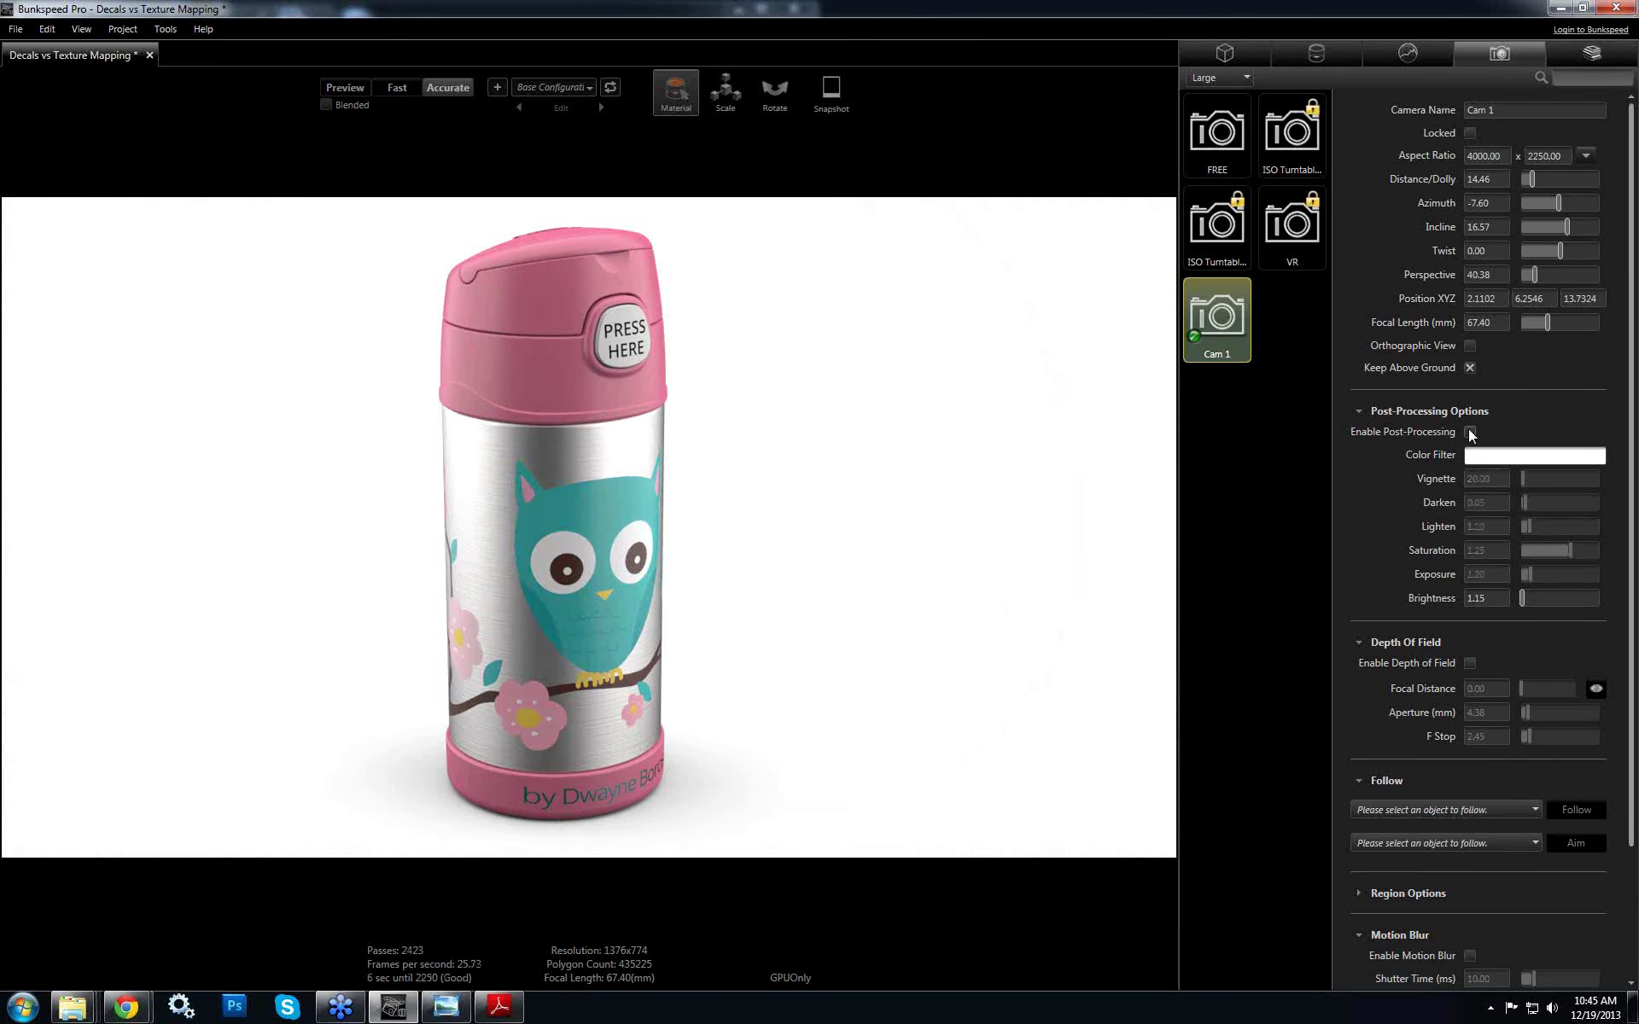
click(1470, 433)
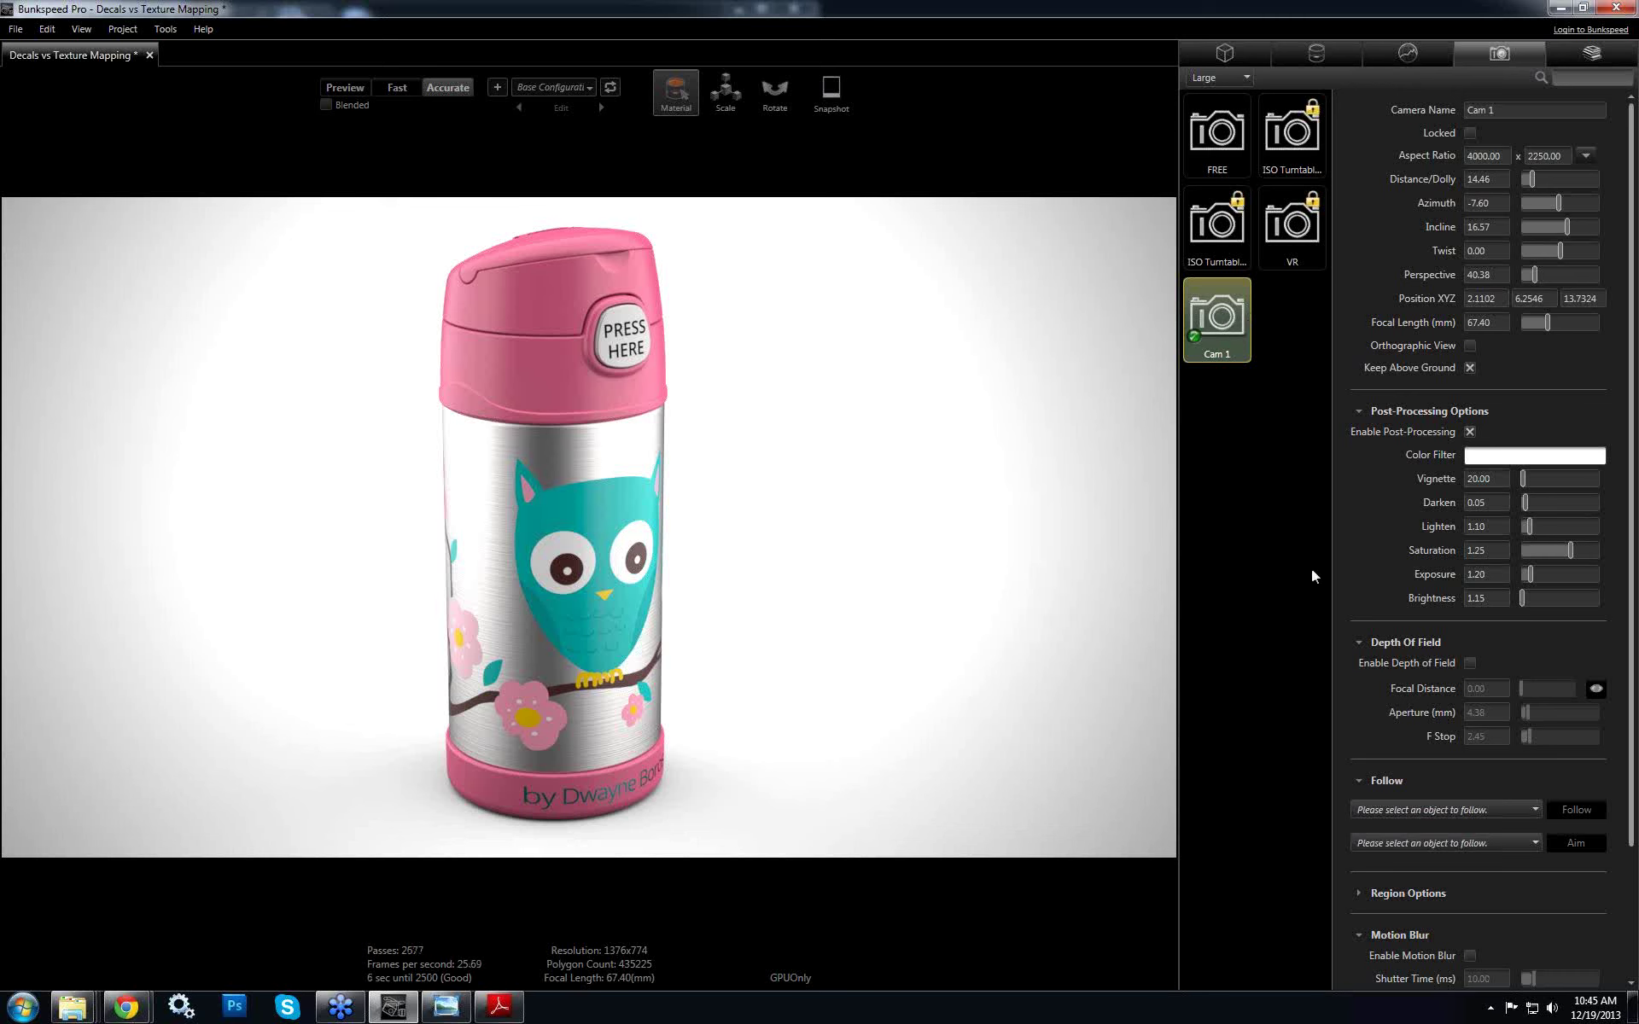
click(1528, 459)
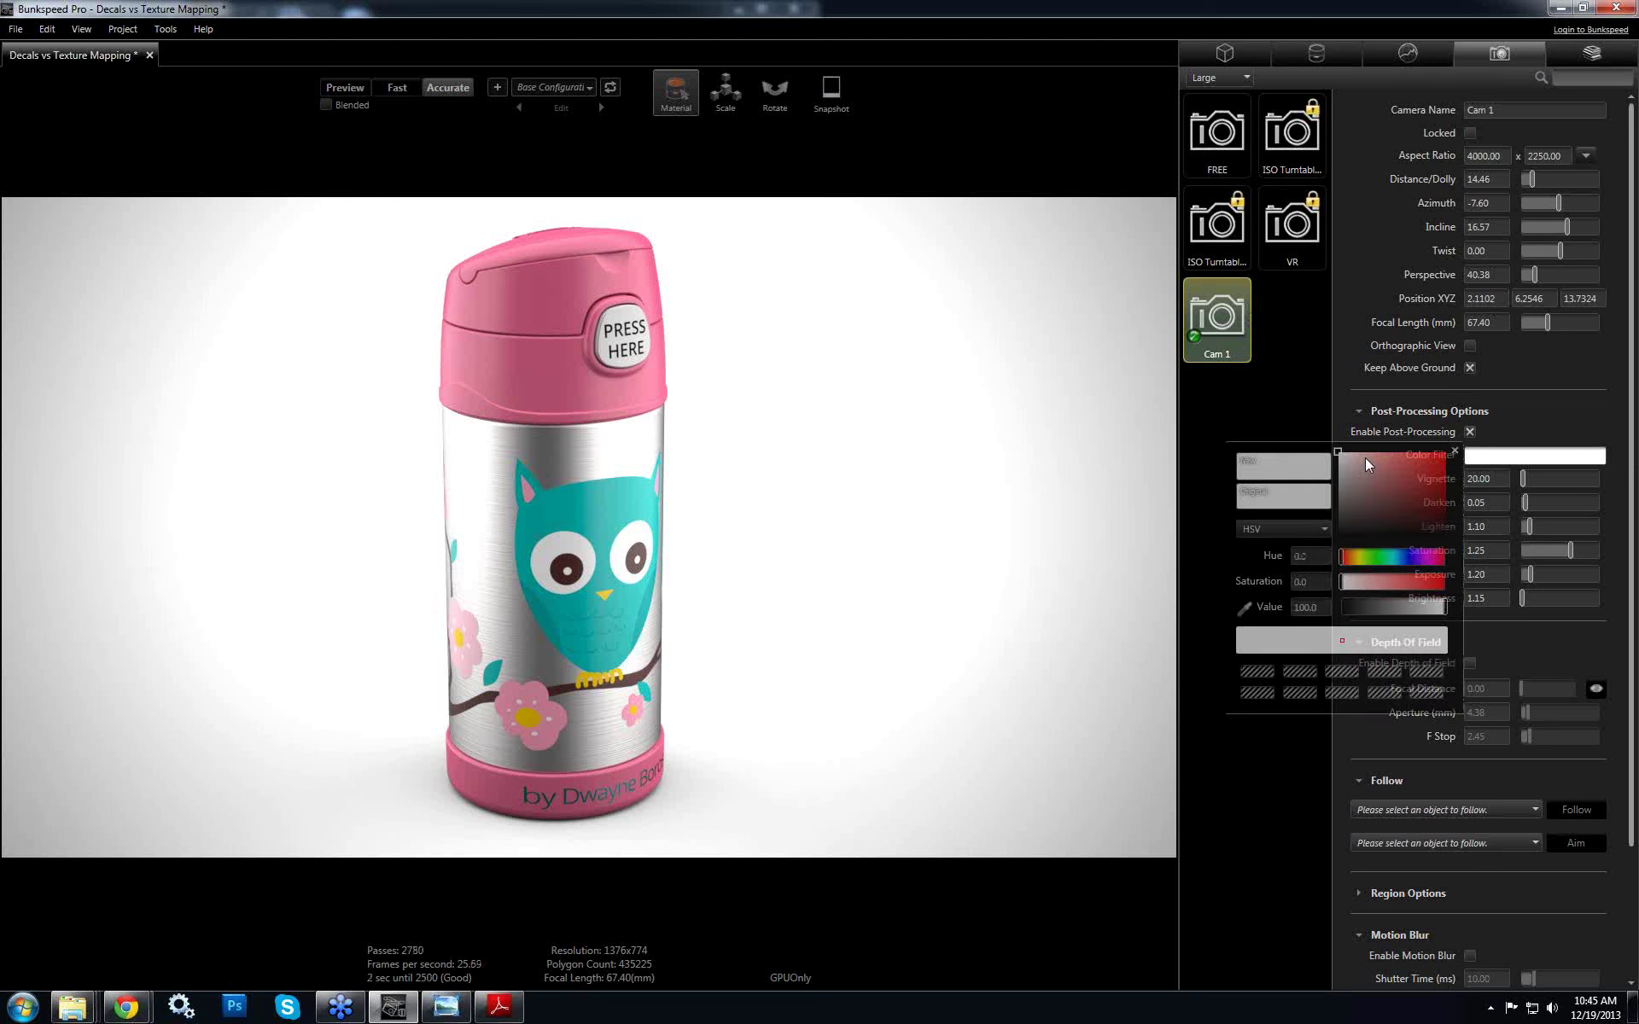
click(1366, 452)
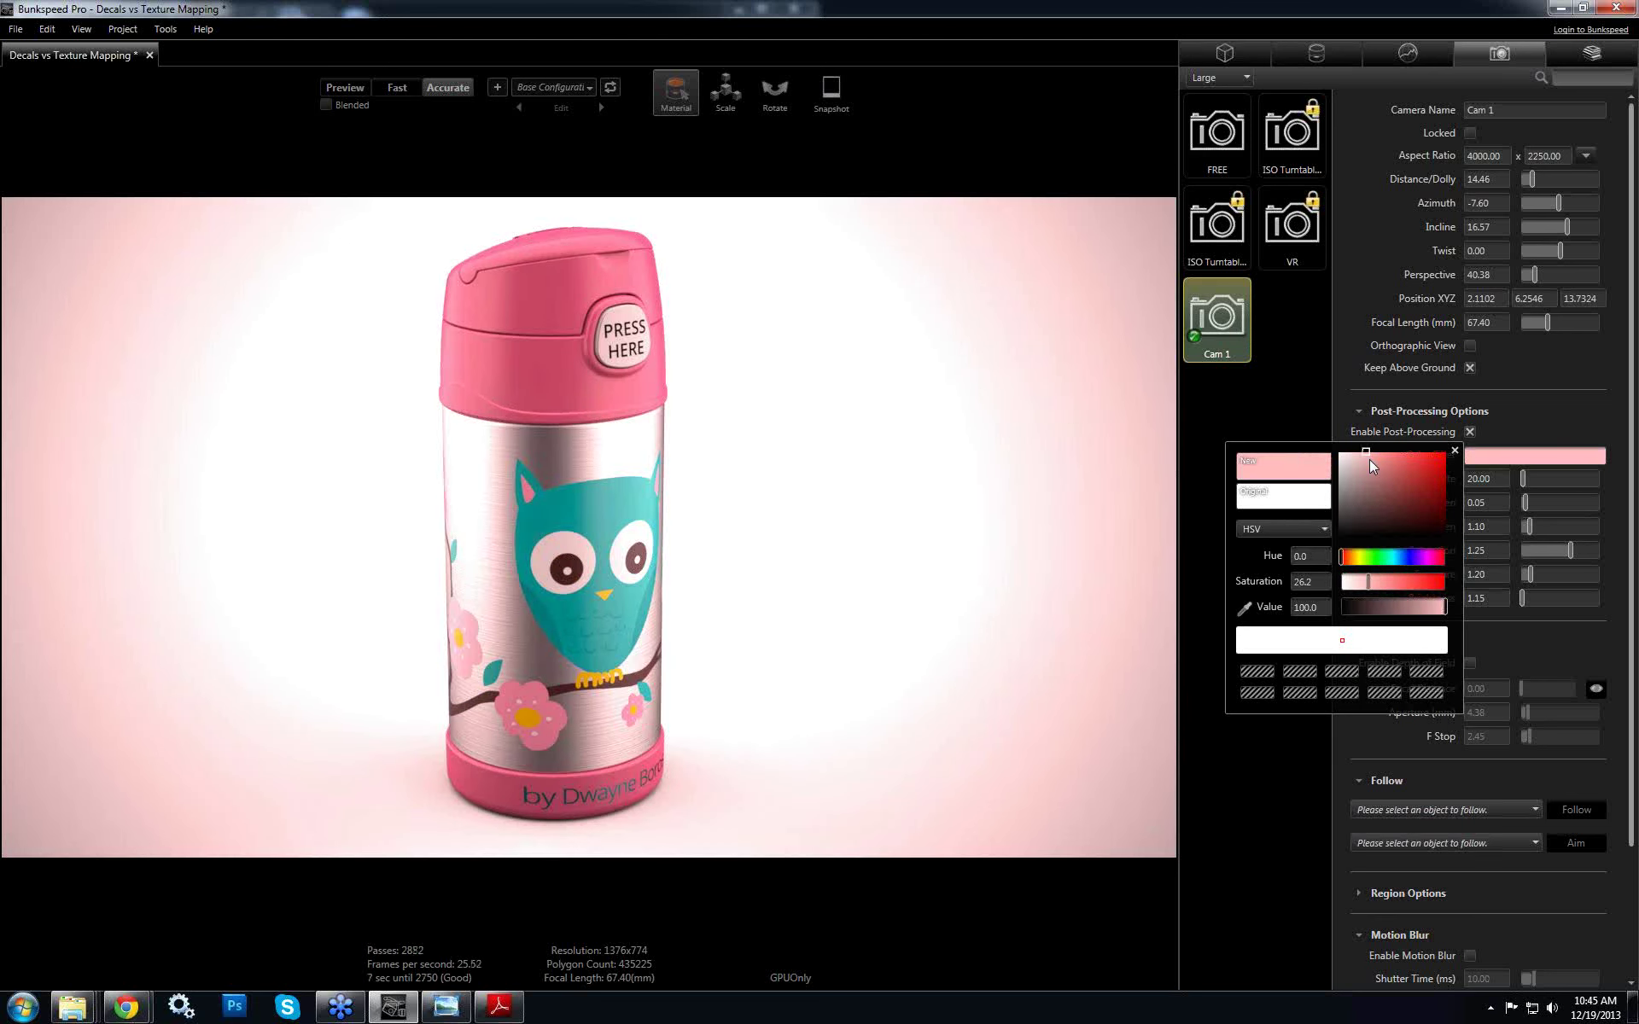
drag(1327, 561, 1356, 563)
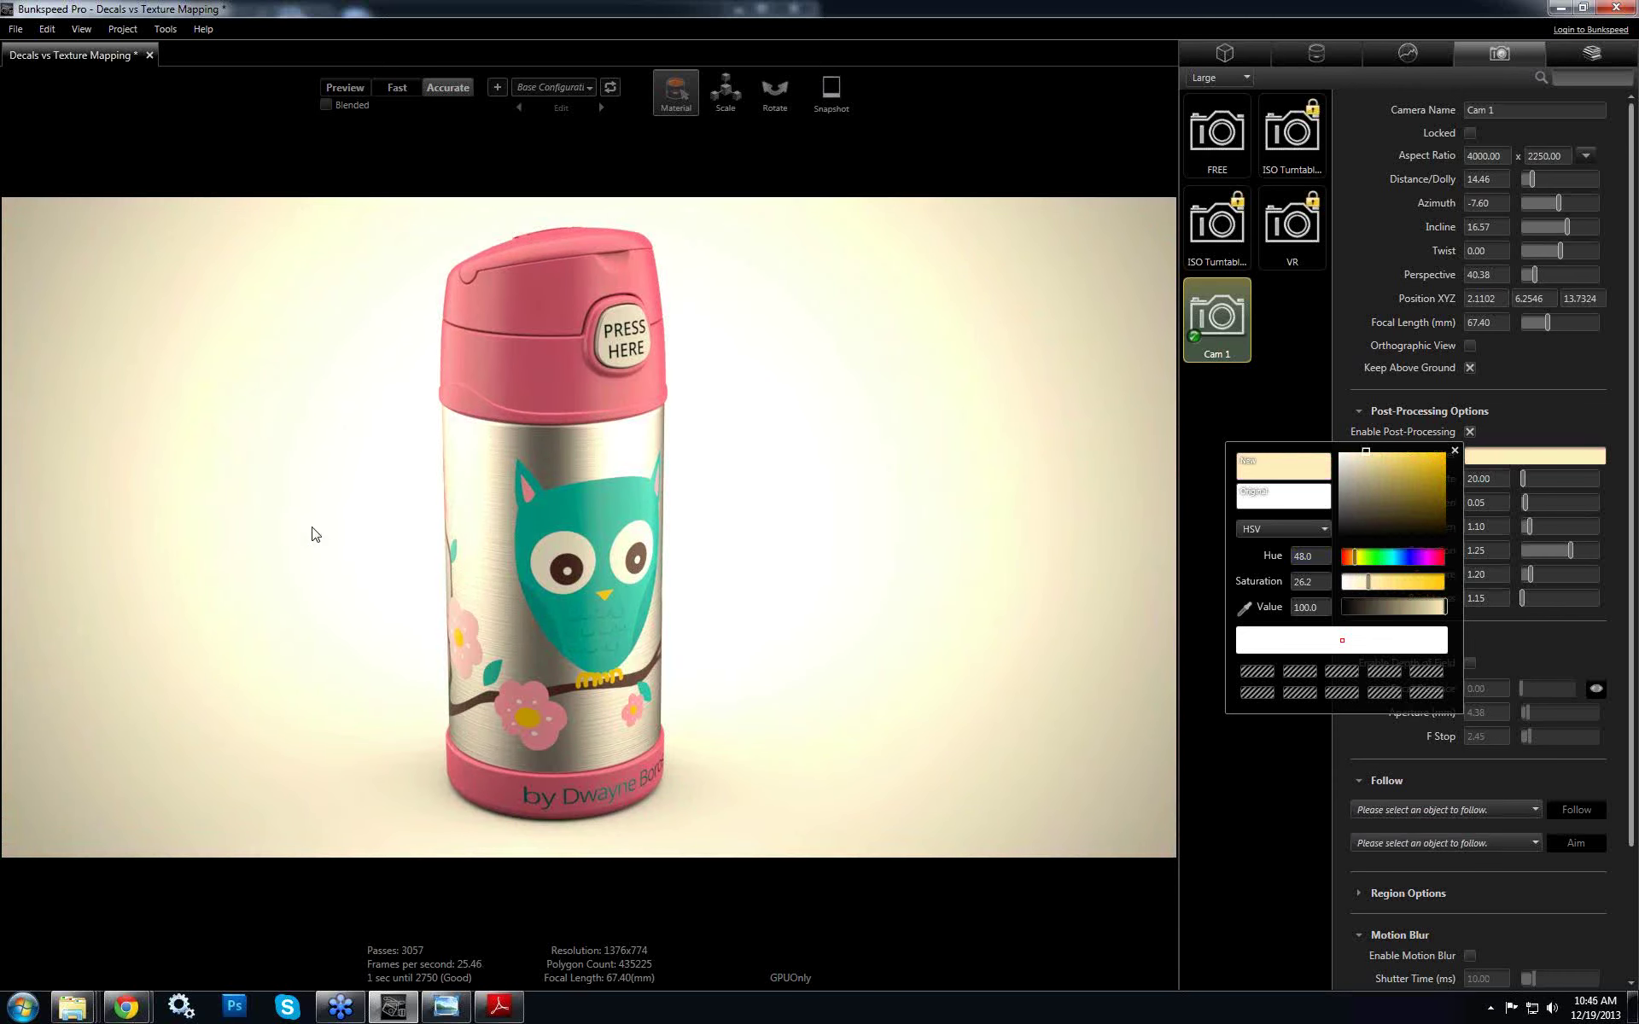
click(1405, 559)
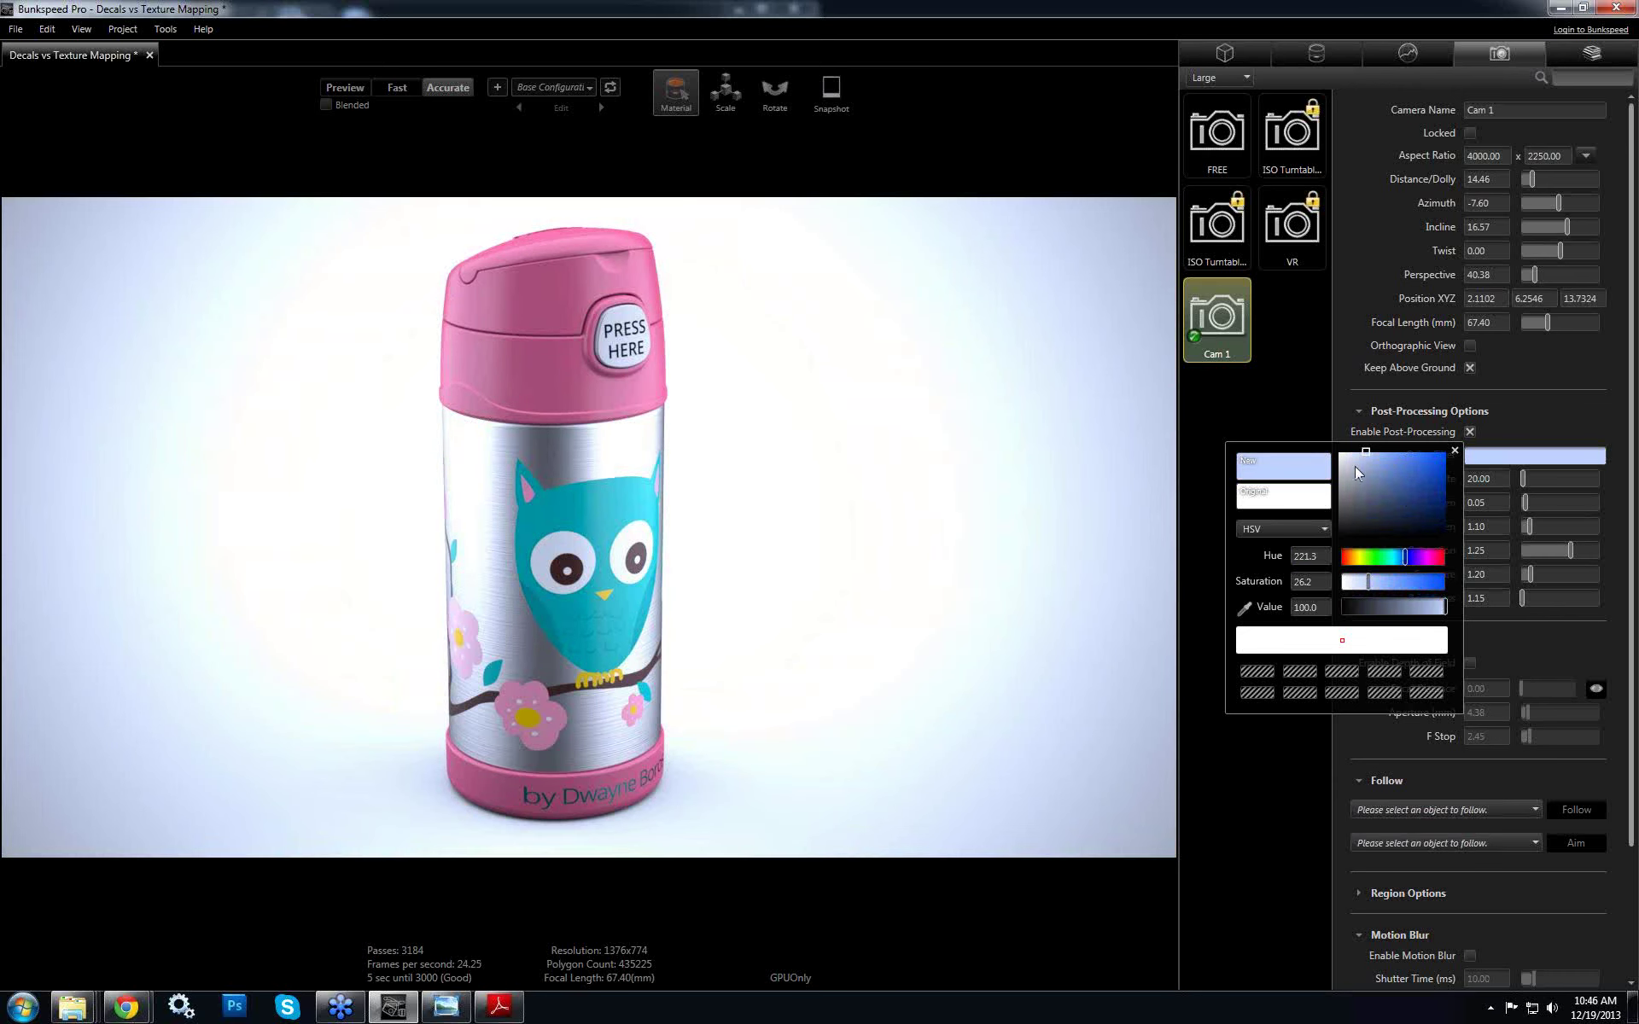
click(1337, 451)
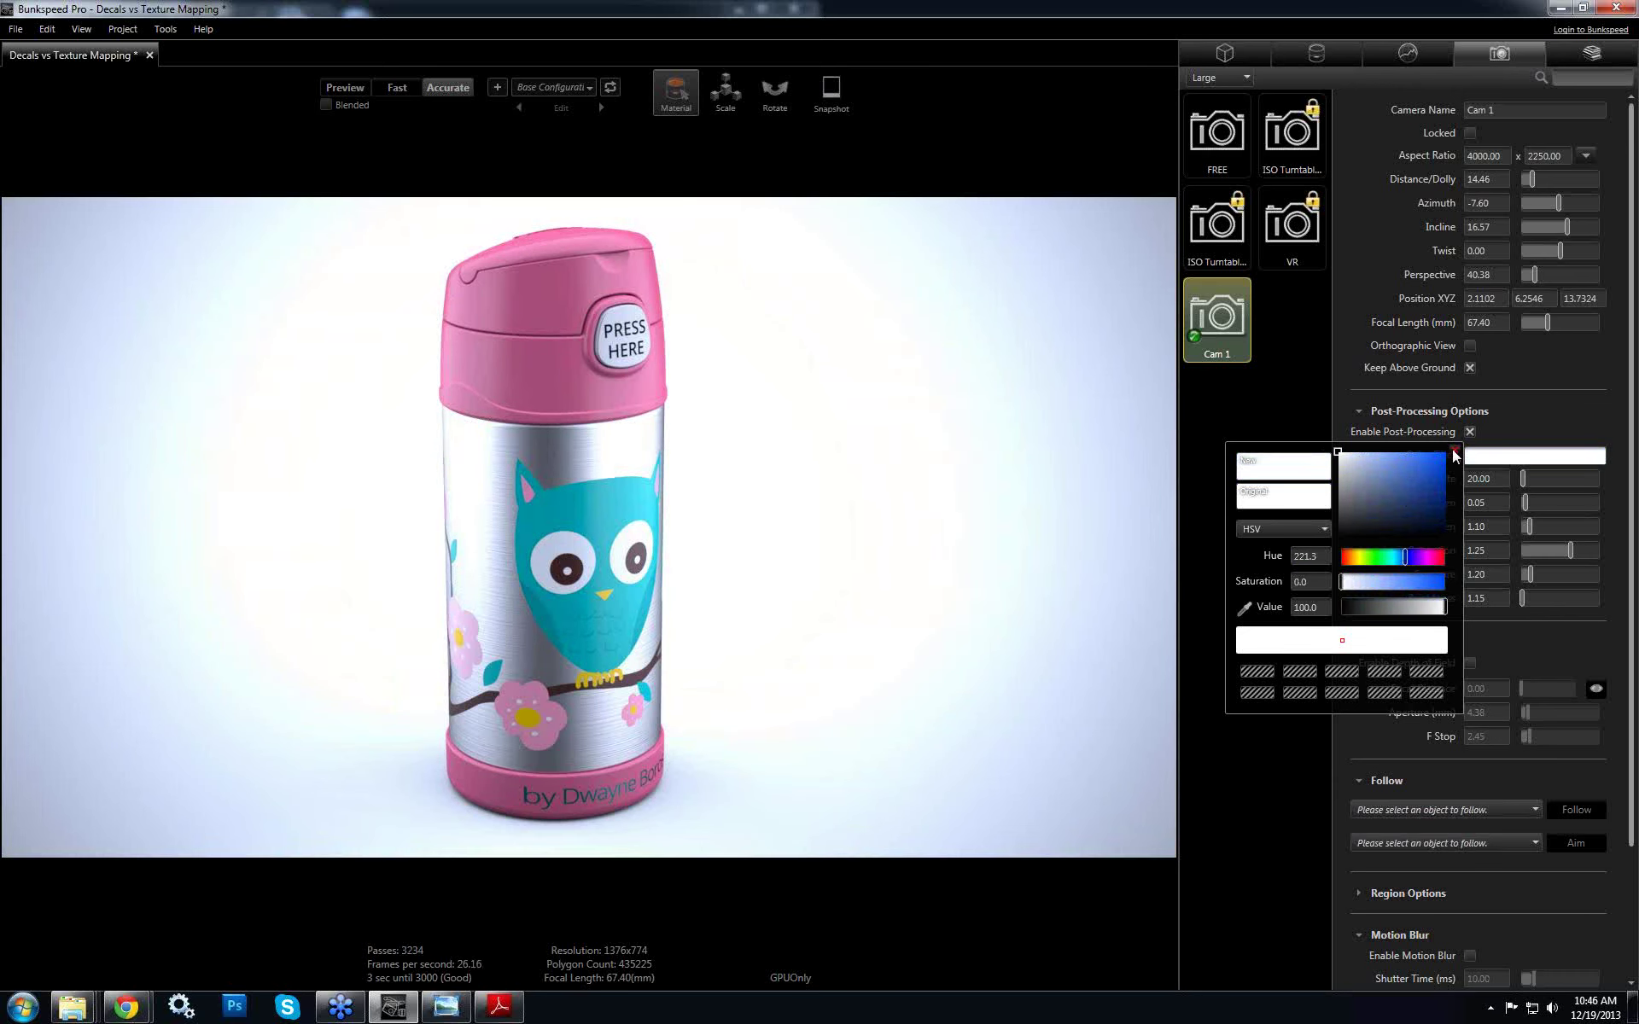
click(1452, 449)
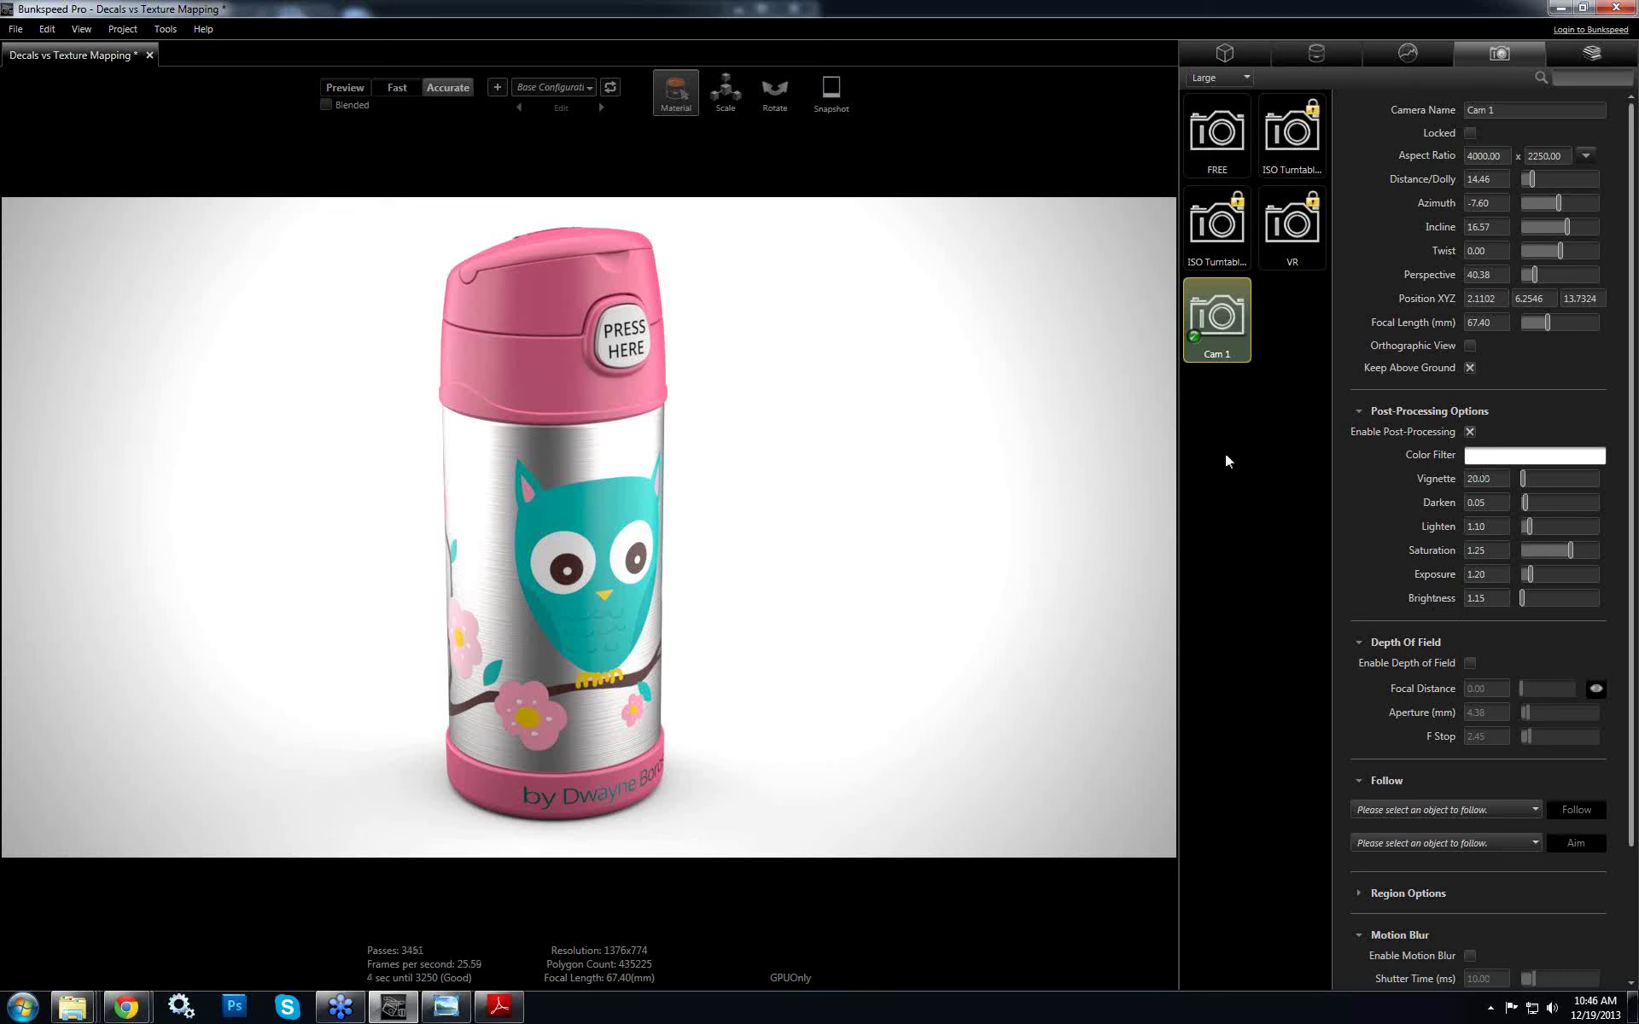
right_click(1214, 321)
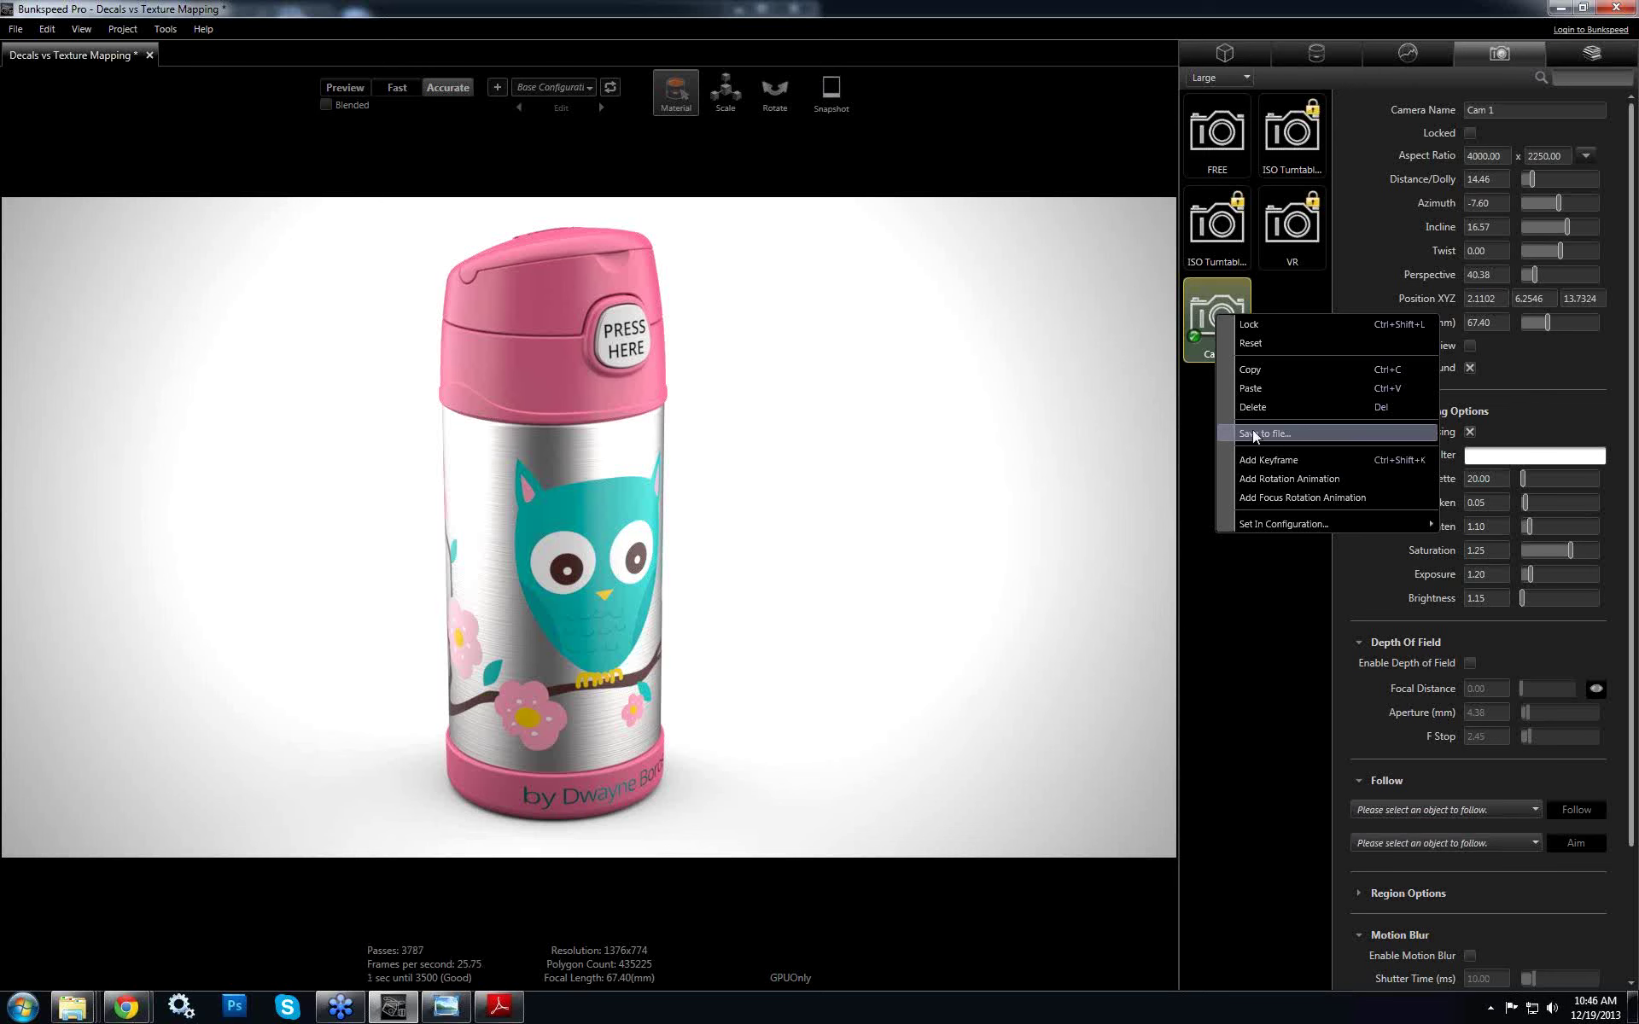
click(1206, 414)
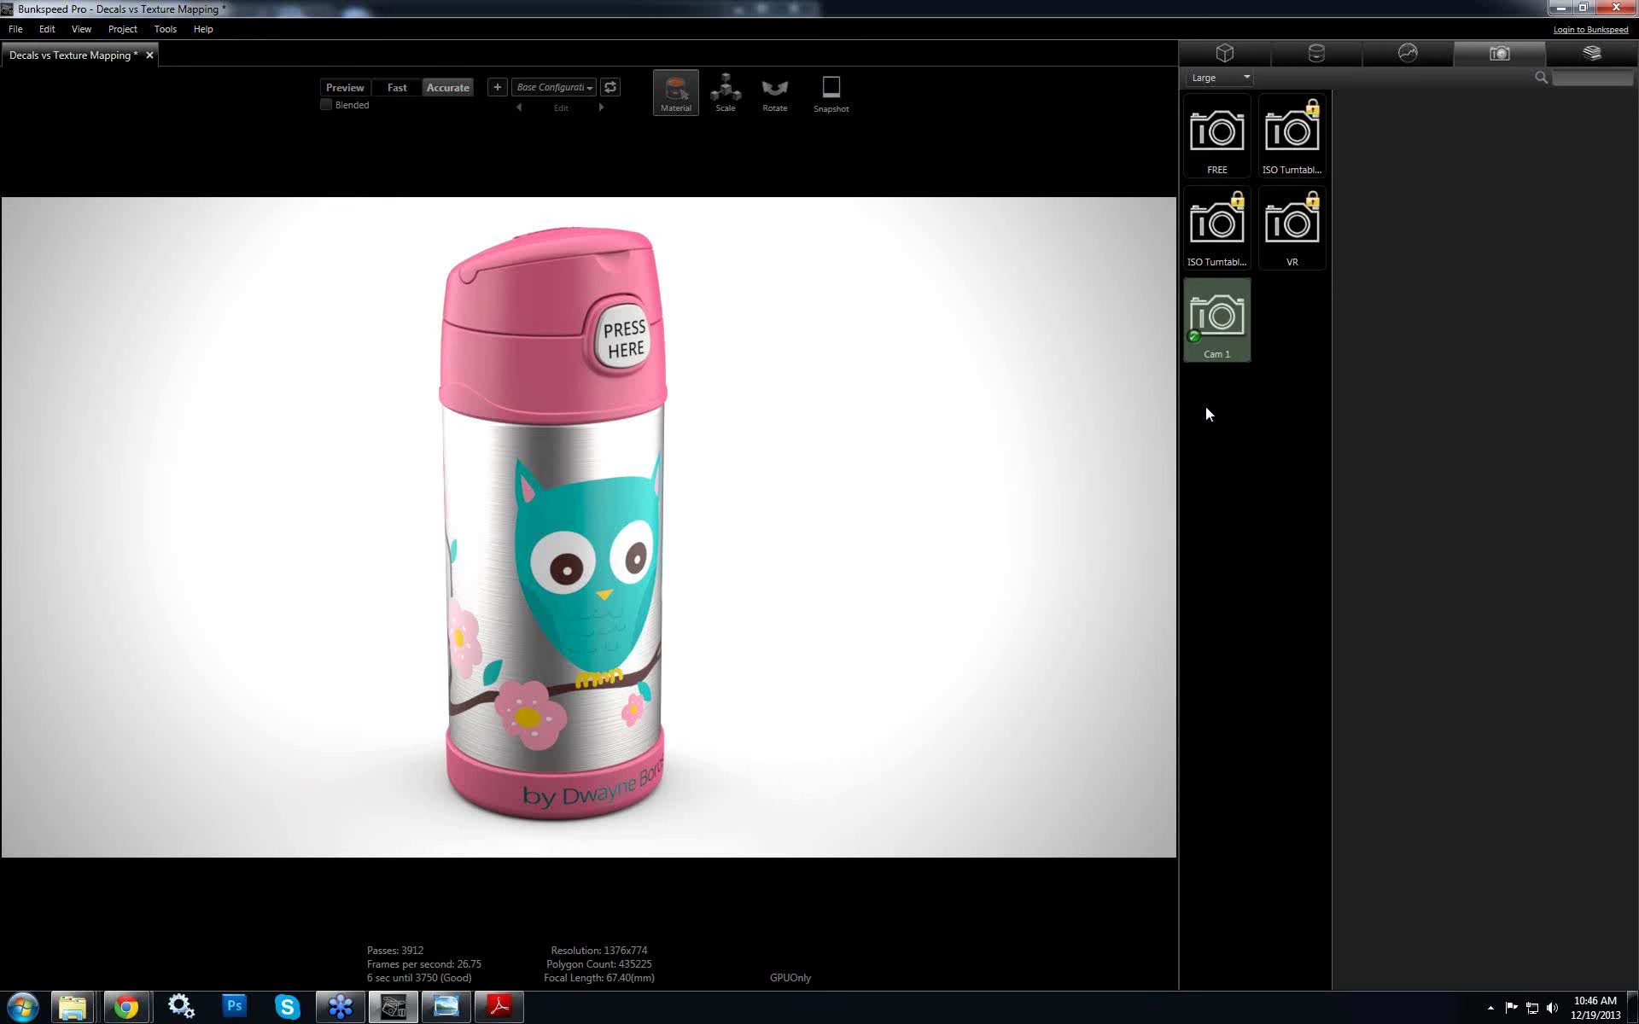
click(1241, 336)
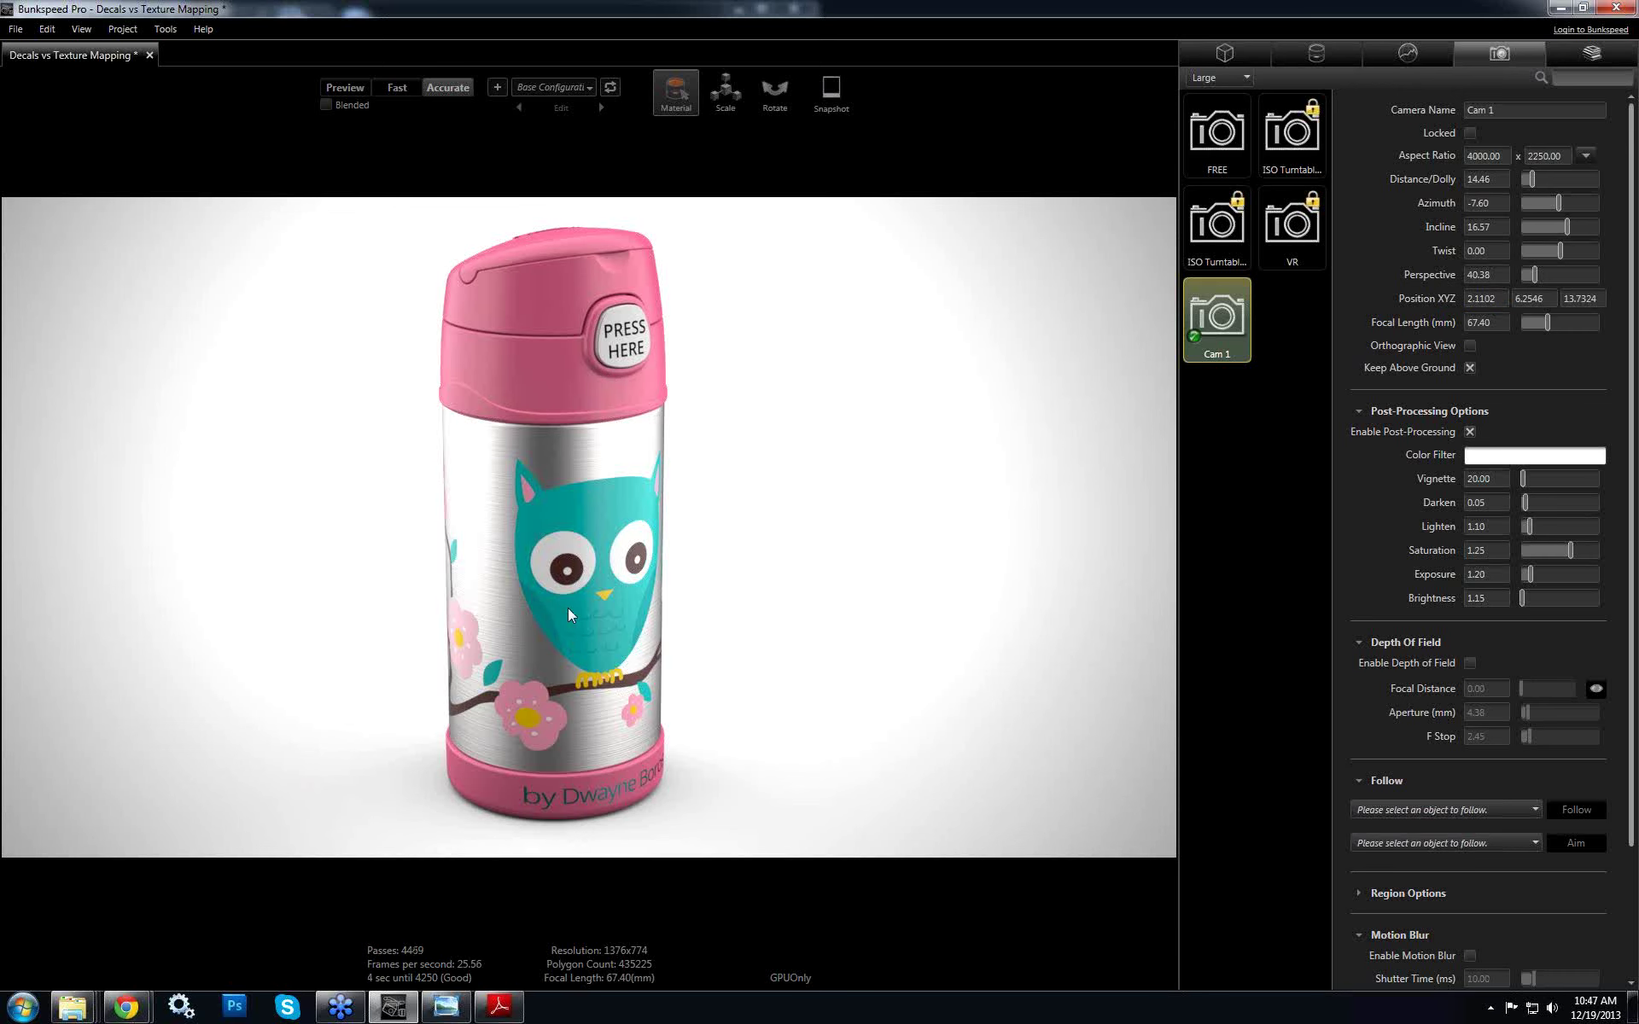
Switch the live view to Preview and show the Render tab of Render Options
click(345, 87)
click(827, 91)
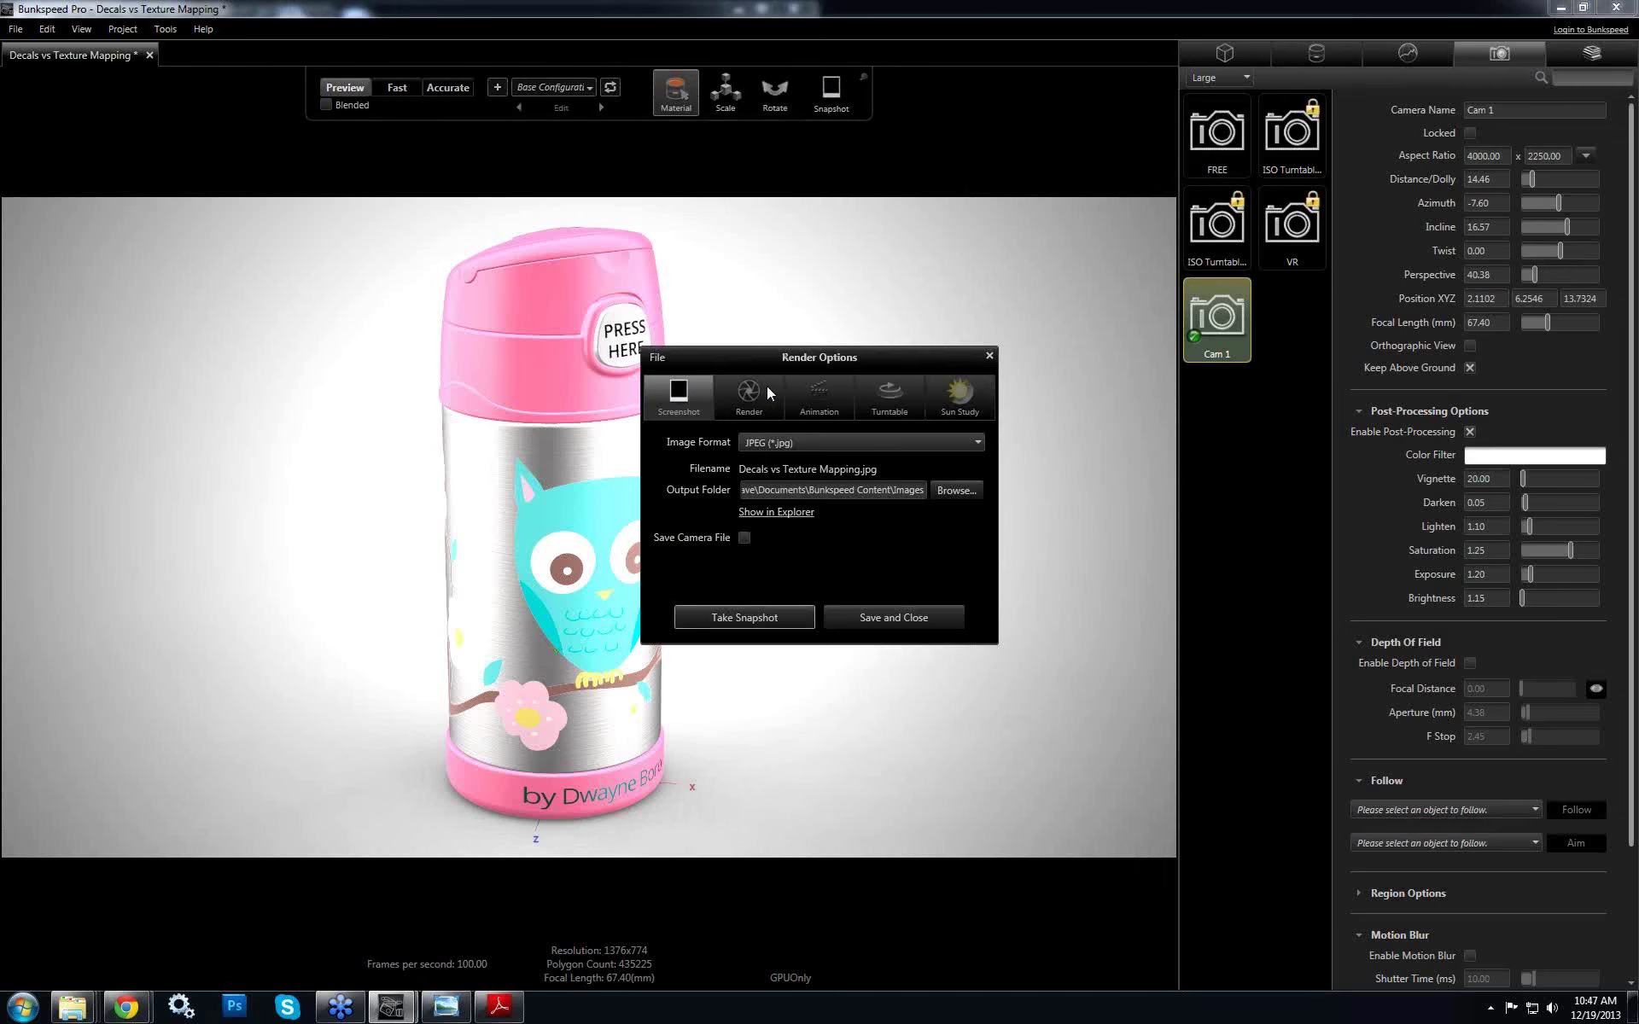
click(775, 384)
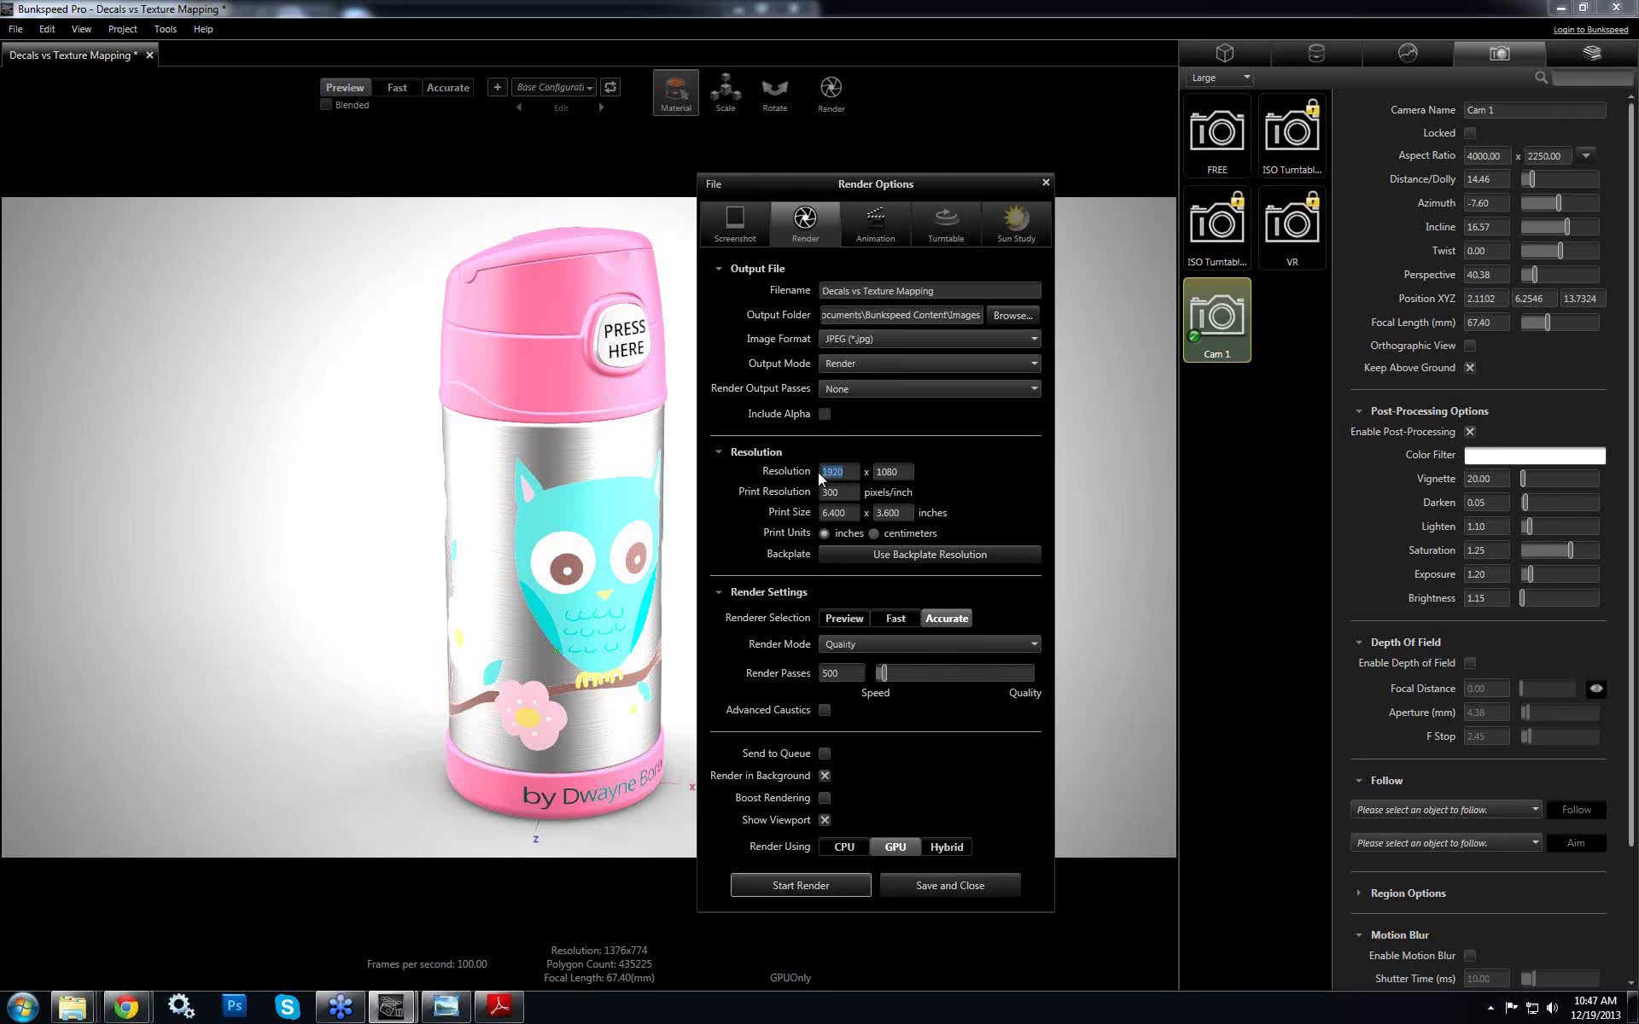
Choose the Fast renderer for the 1920 × 1080 JPEG final render
click(854, 473)
click(894, 618)
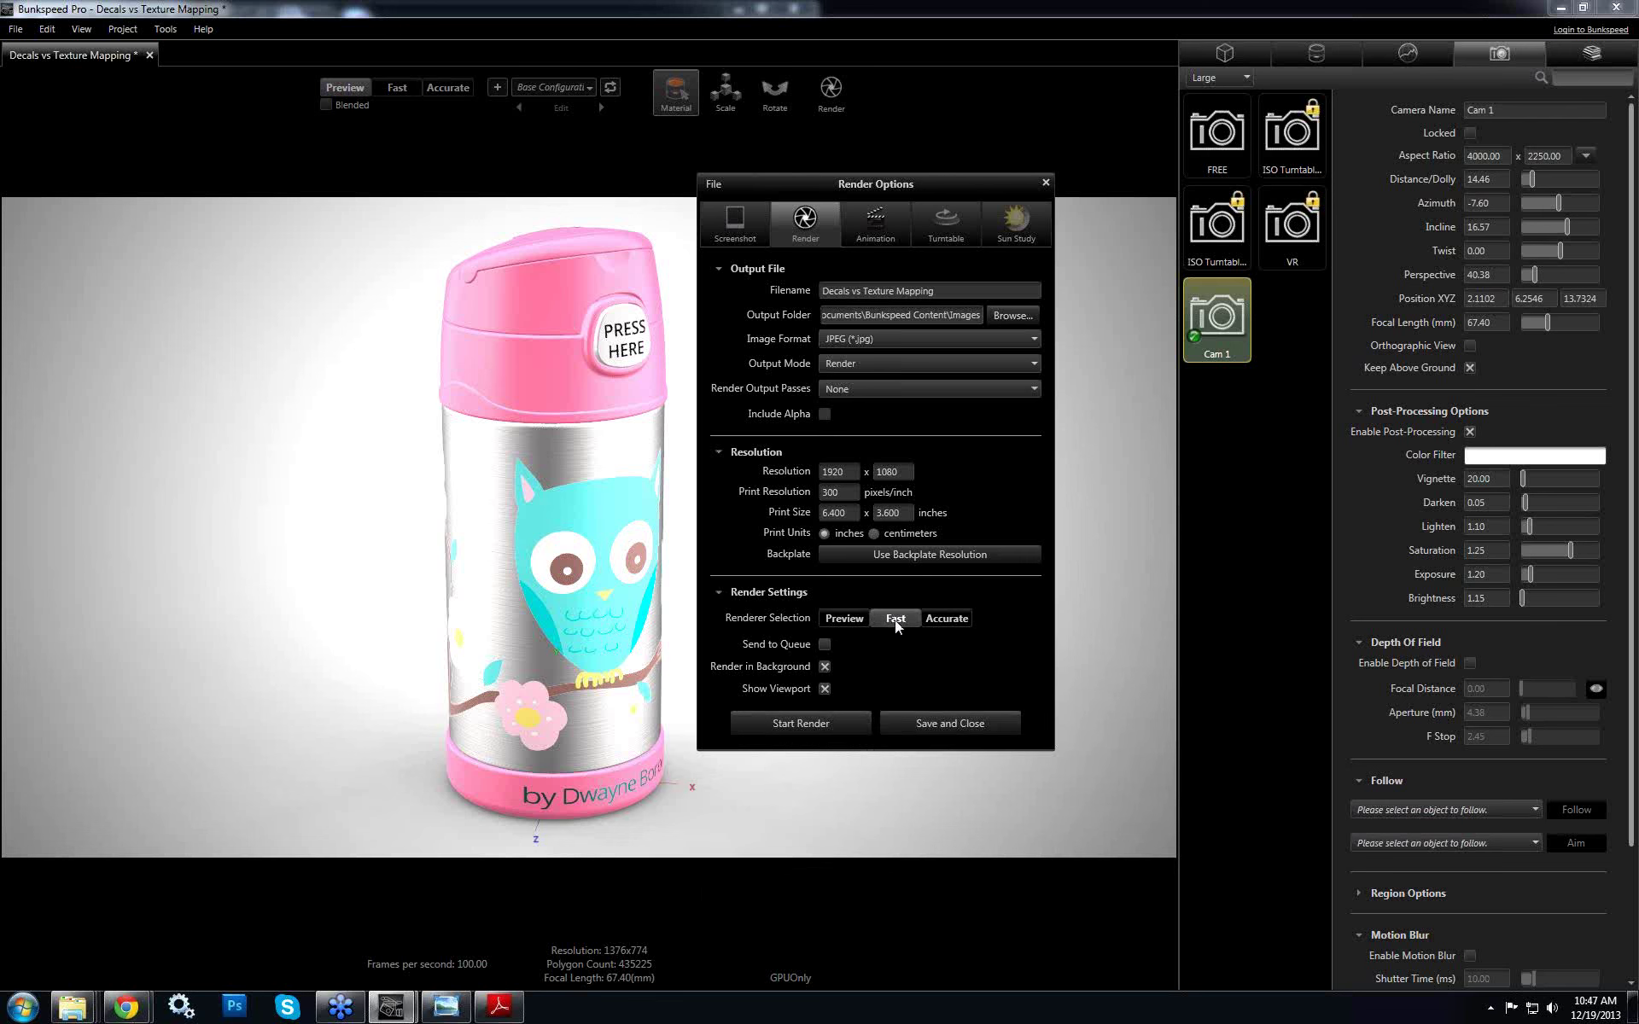
Compare Accurate, return to Fast, and list the available output modes
click(954, 616)
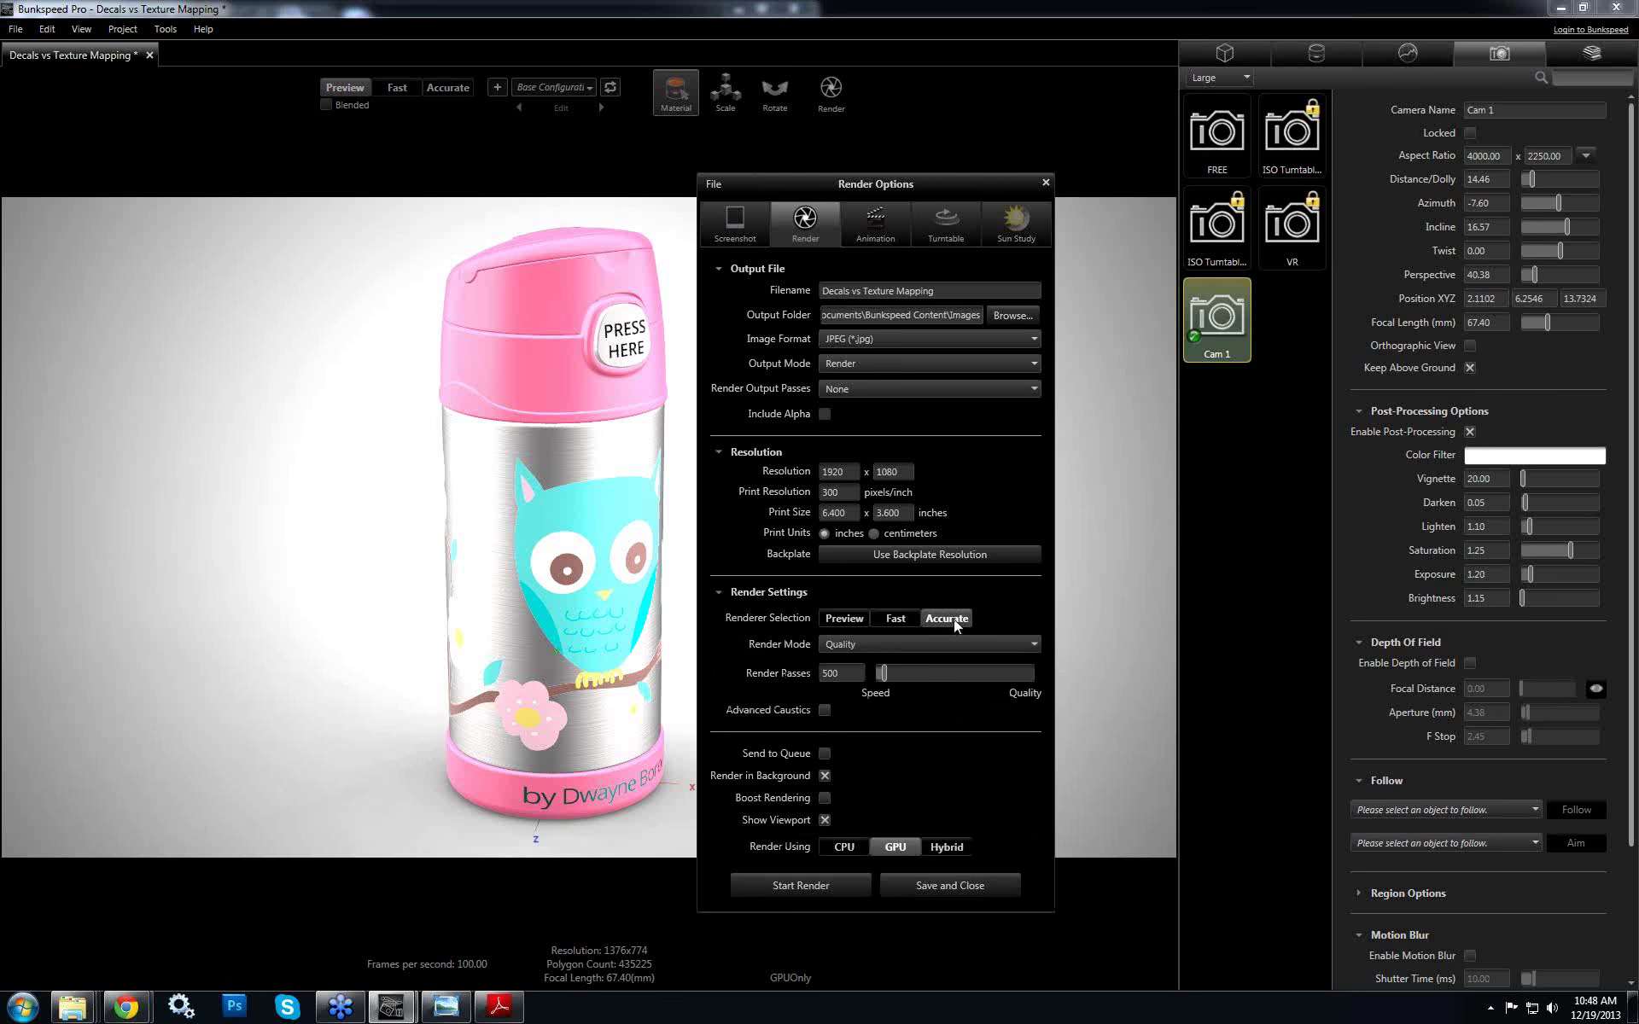
click(896, 620)
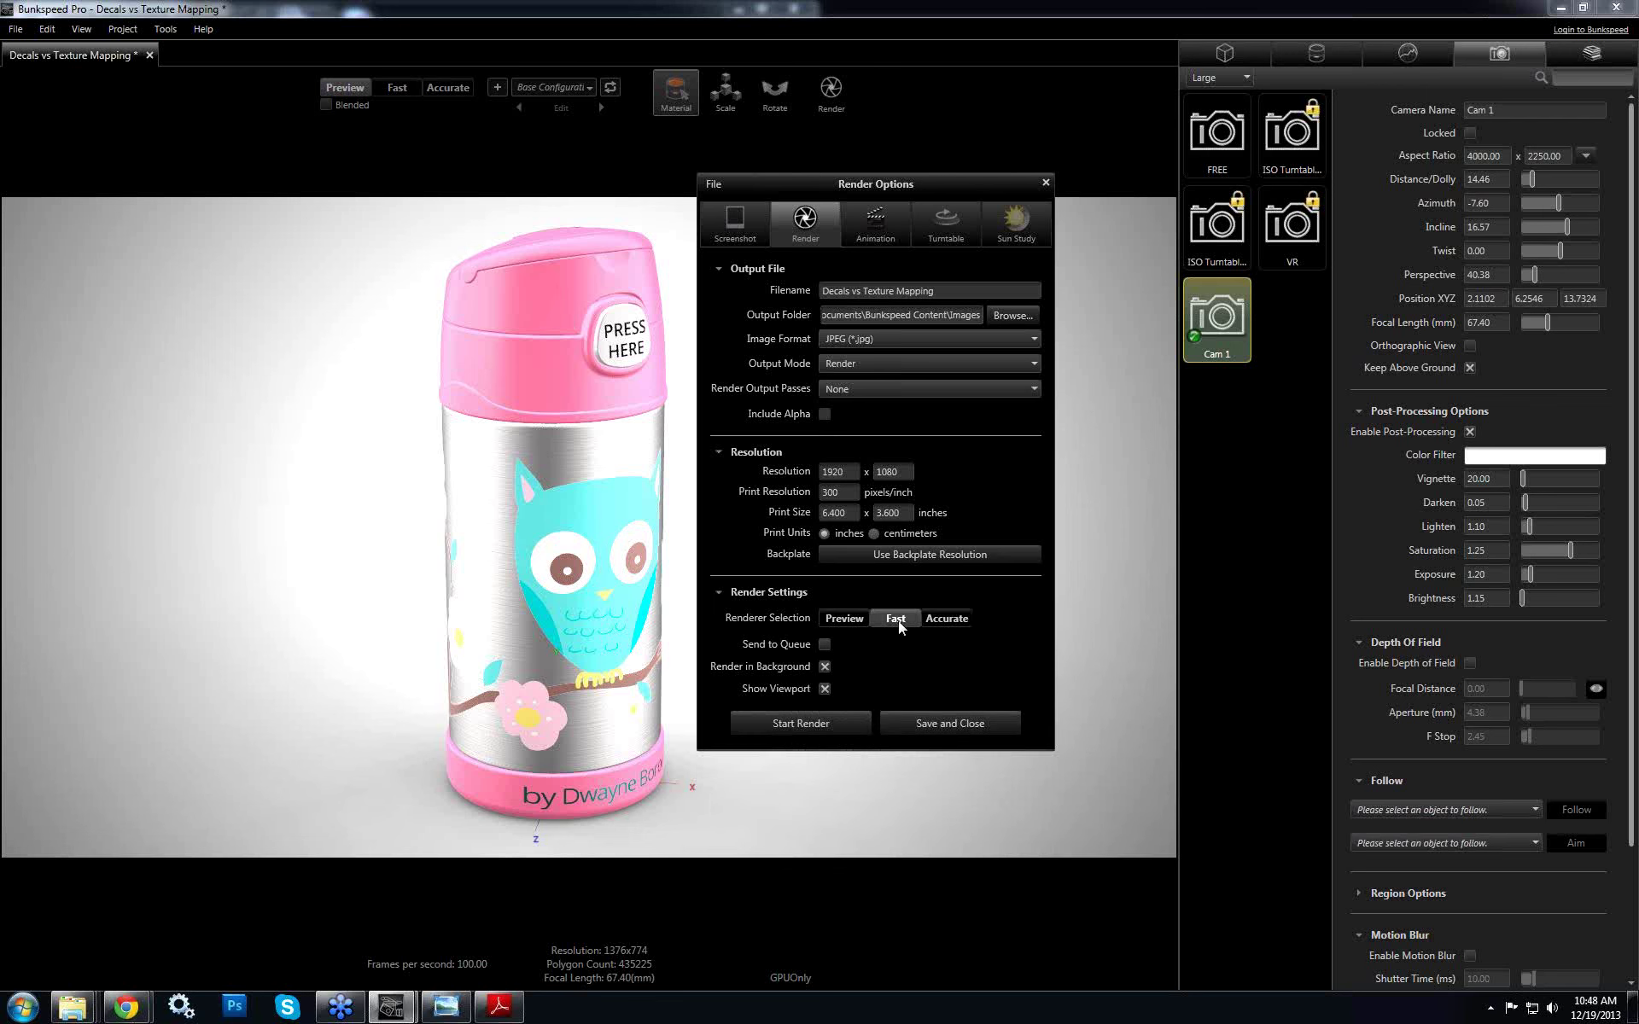
click(859, 363)
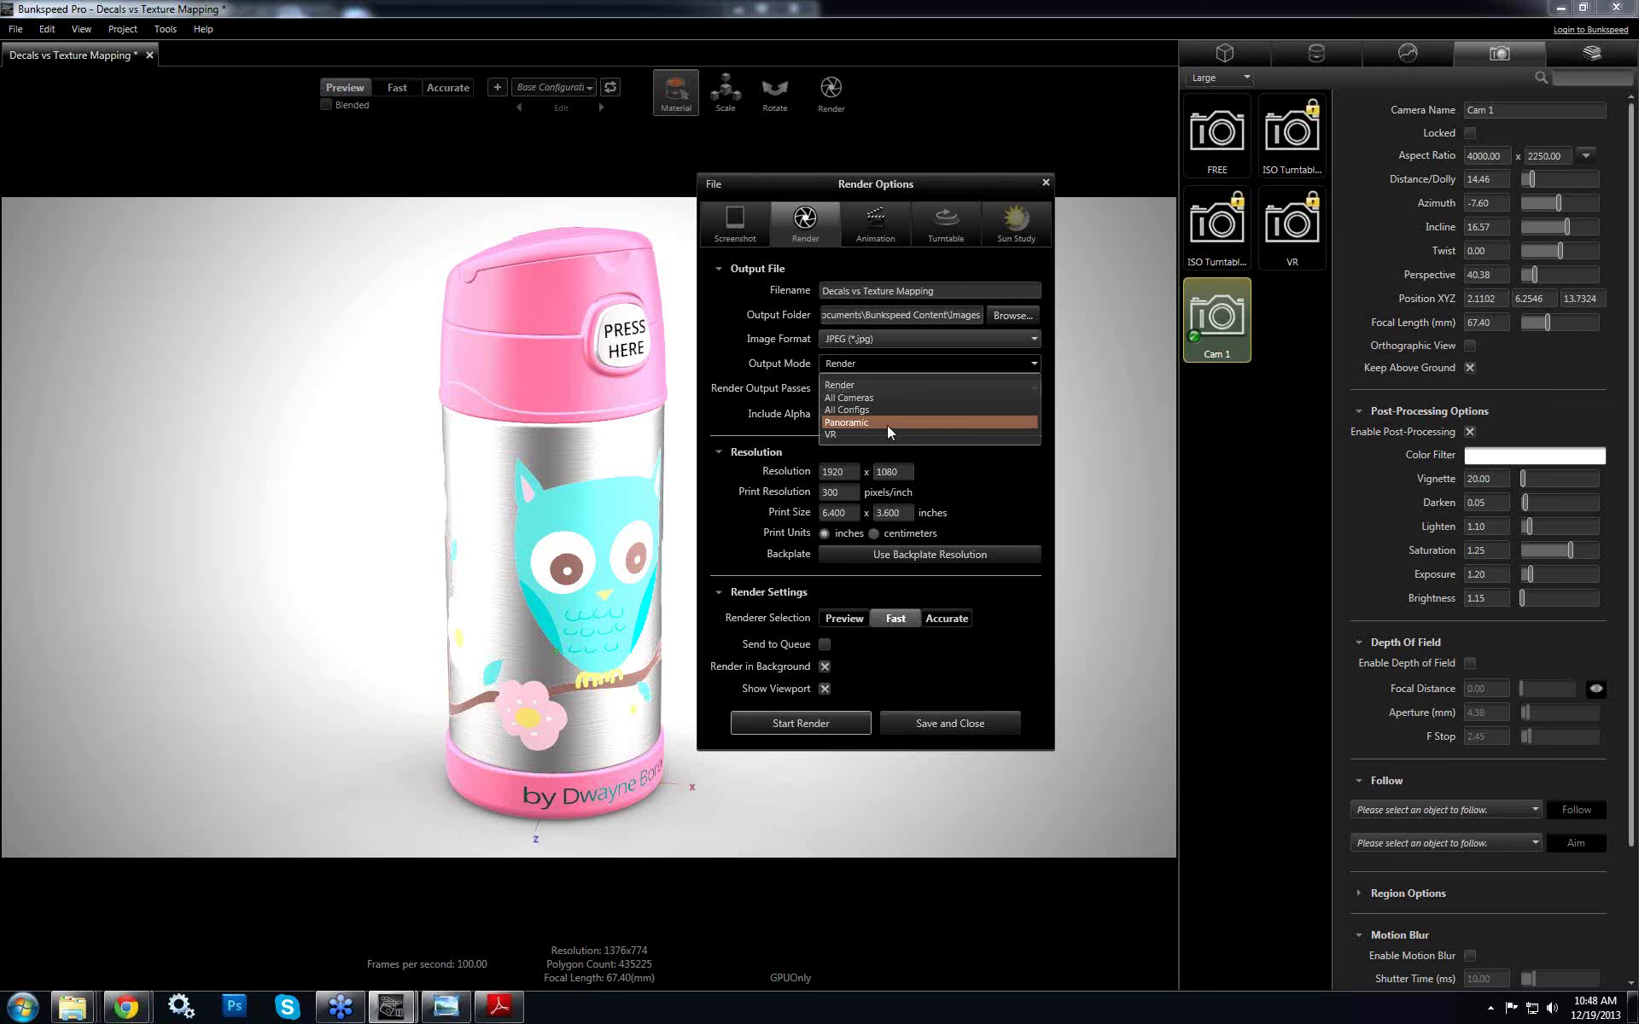
Set VR output (6 orbits, 12 images each) with start angle 0 and save
click(851, 436)
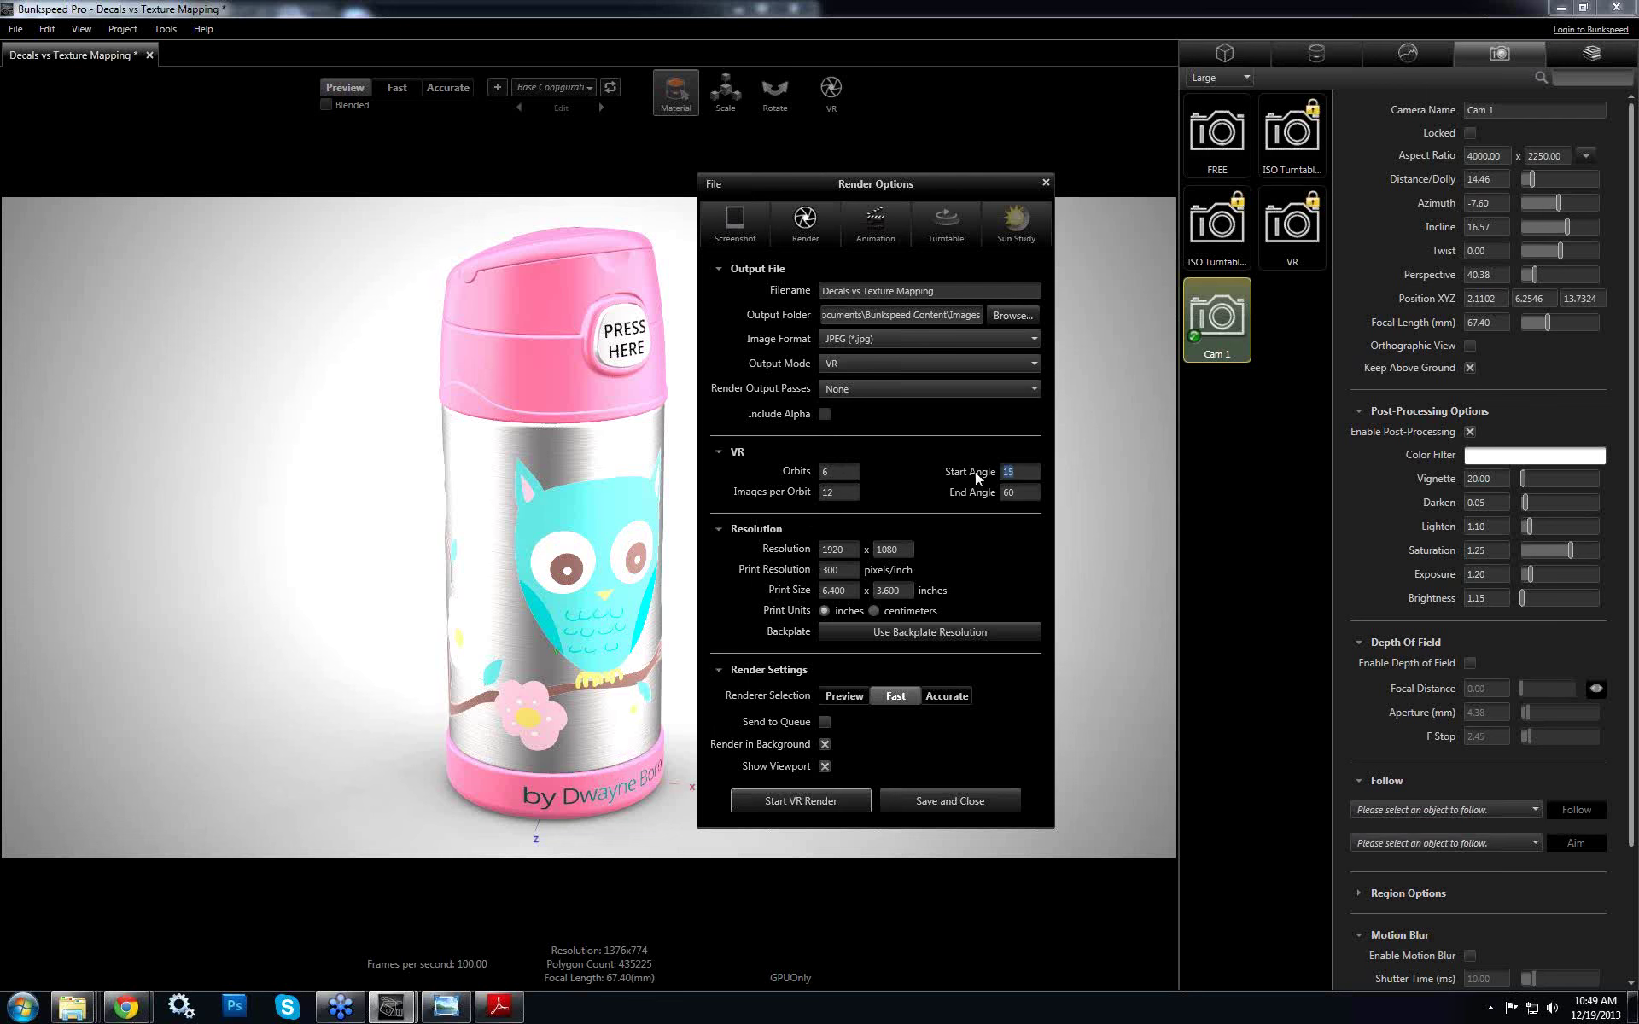
double_click(1015, 474)
text(0)
click(954, 802)
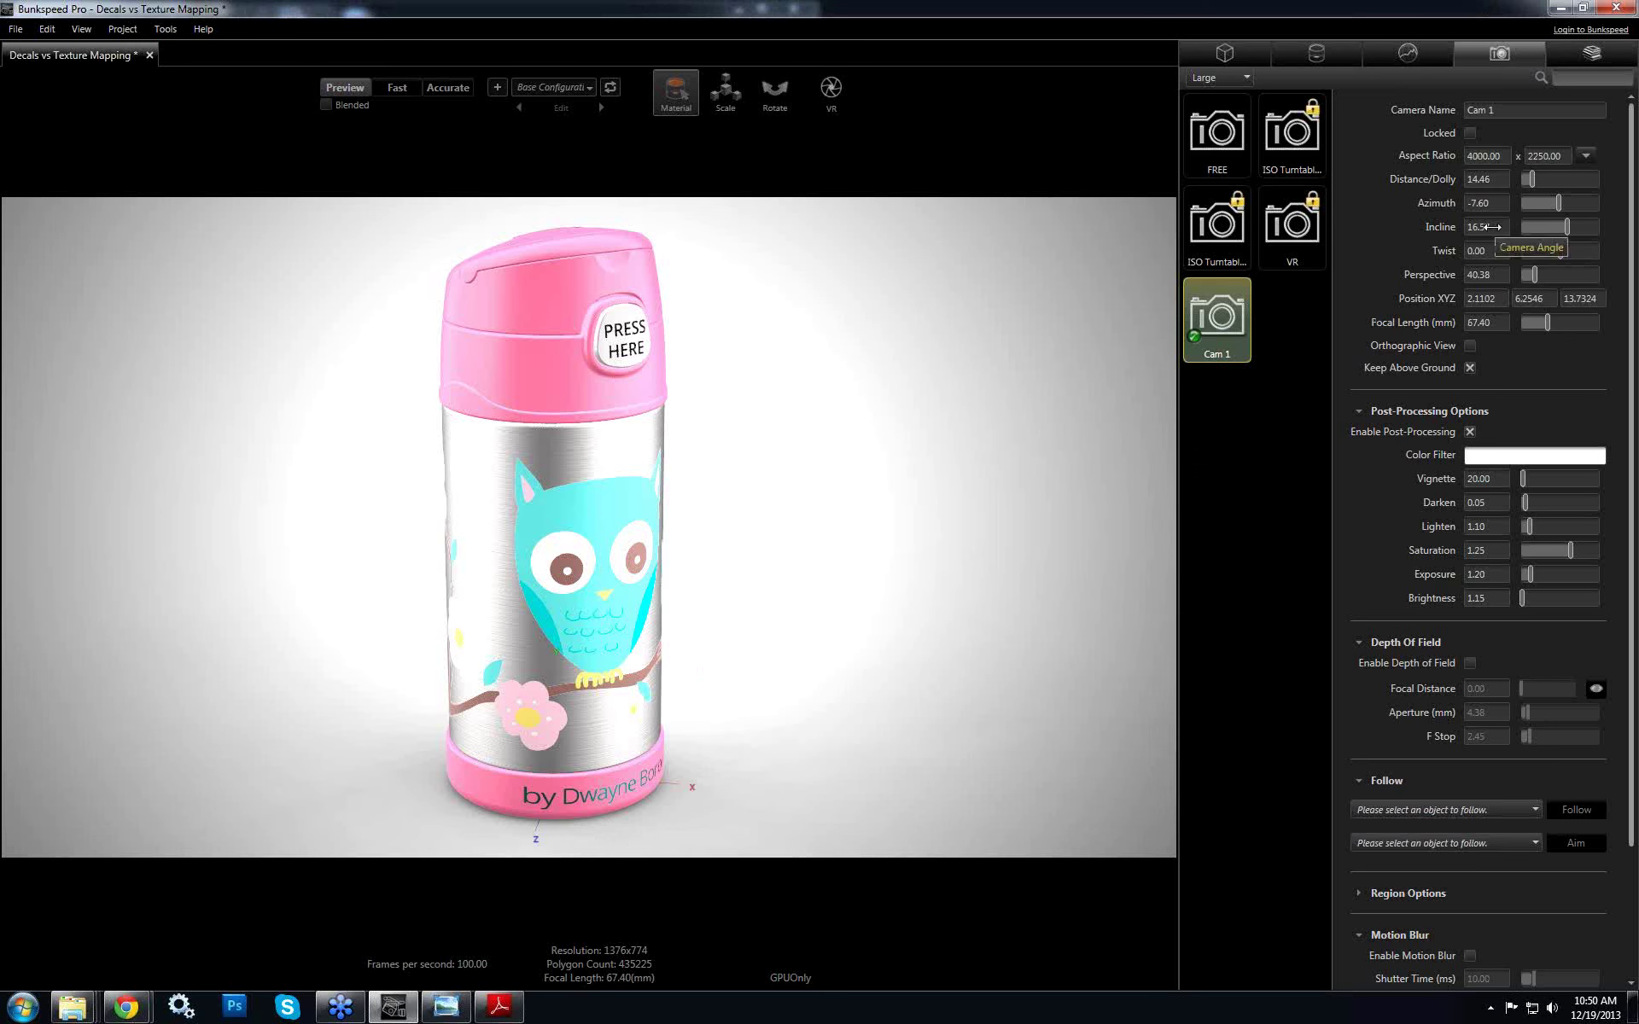
Try camera inclines of 0 and 60 degrees, then settle on 15 degrees
mouse_move(1485, 226)
mouse_down()
mouse_move(1295, 224)
mouse_move(1498, 222)
mouse_up()
text(0)
key(Tab)
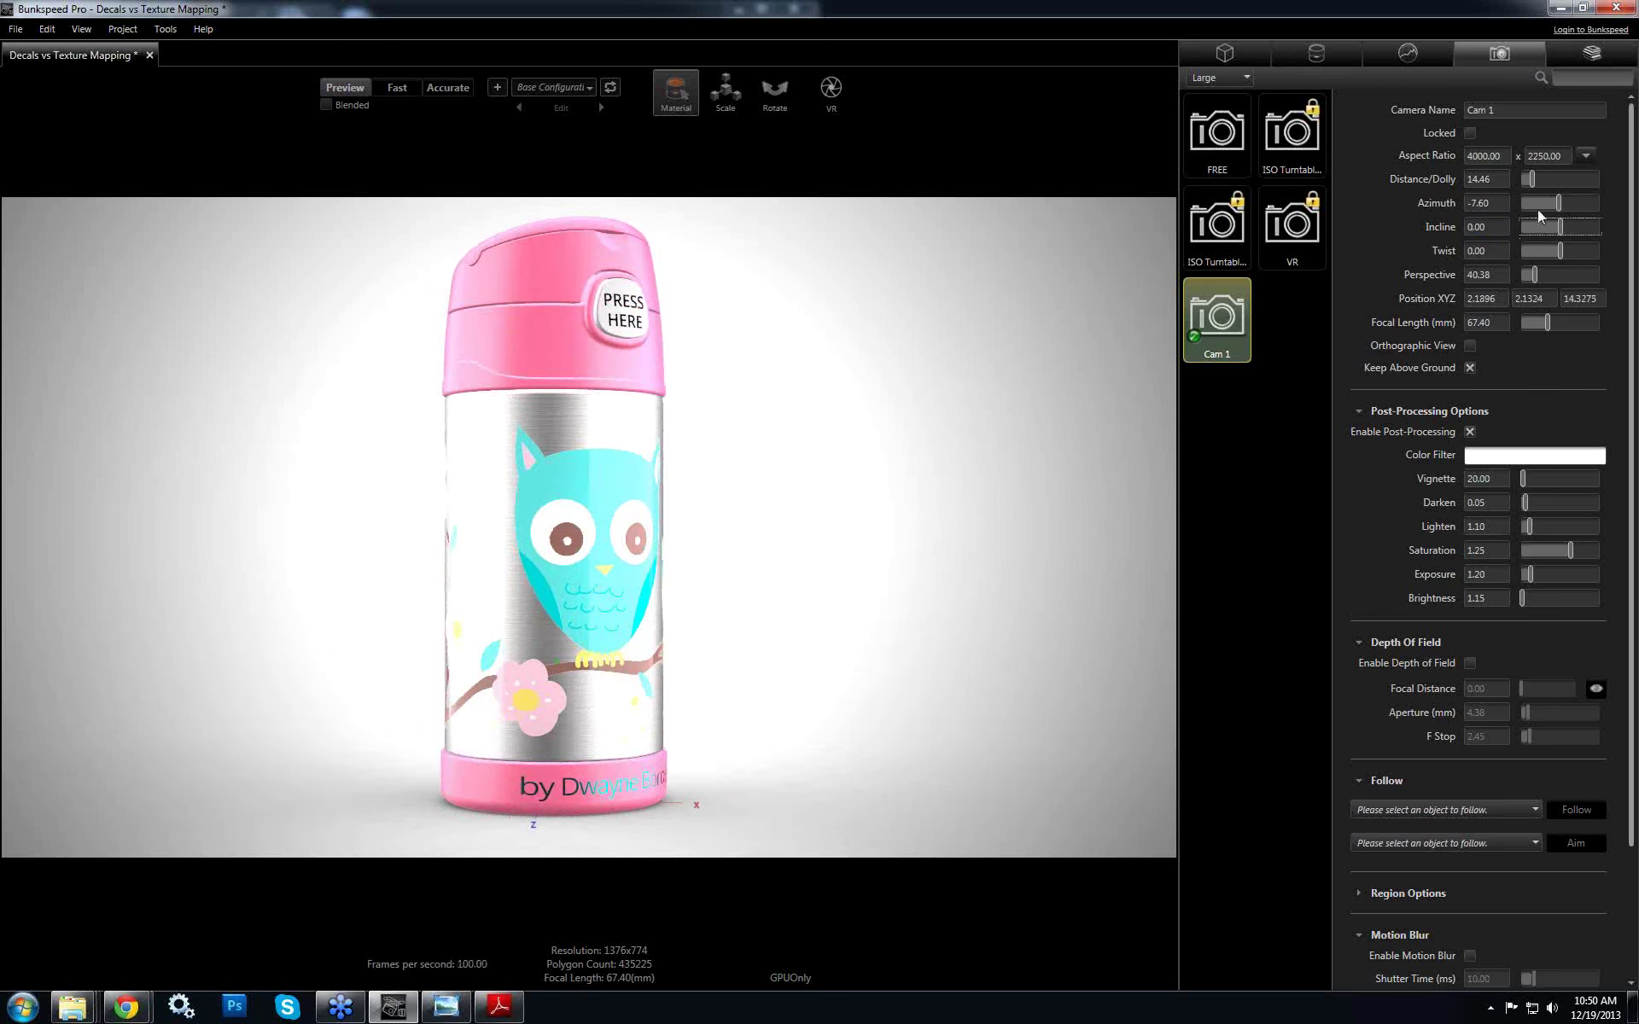
click(1495, 227)
text(0.)
key(Tab)
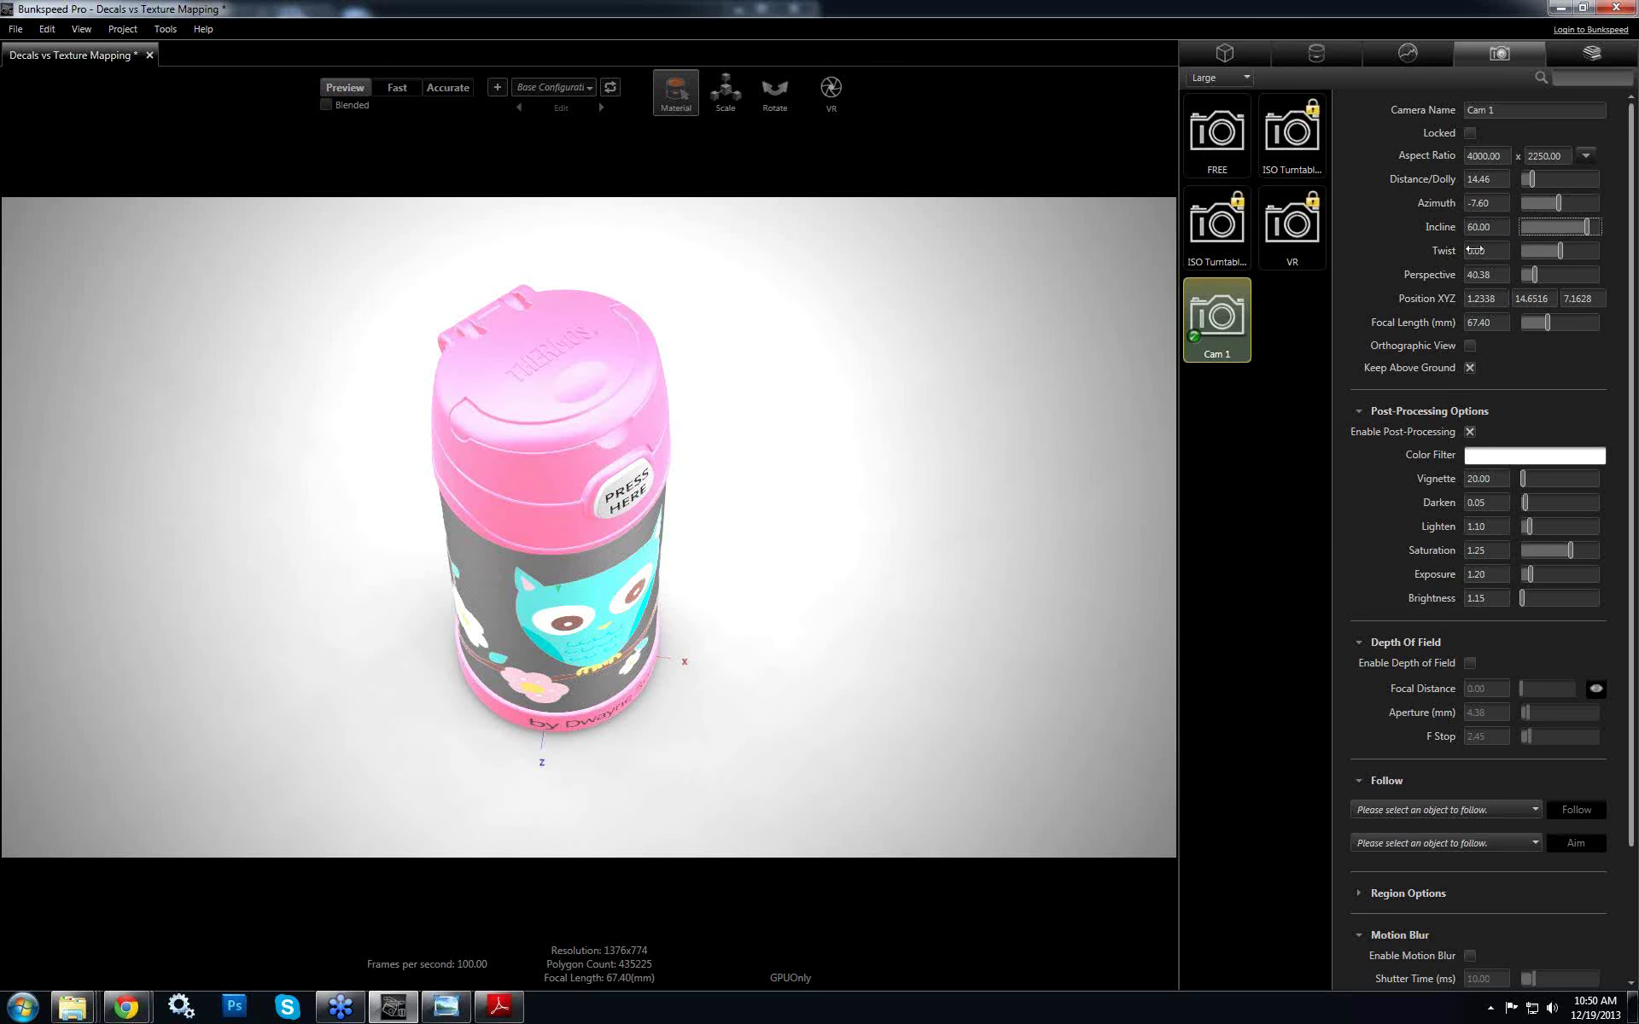
click(1497, 228)
text(15)
key(Tab)
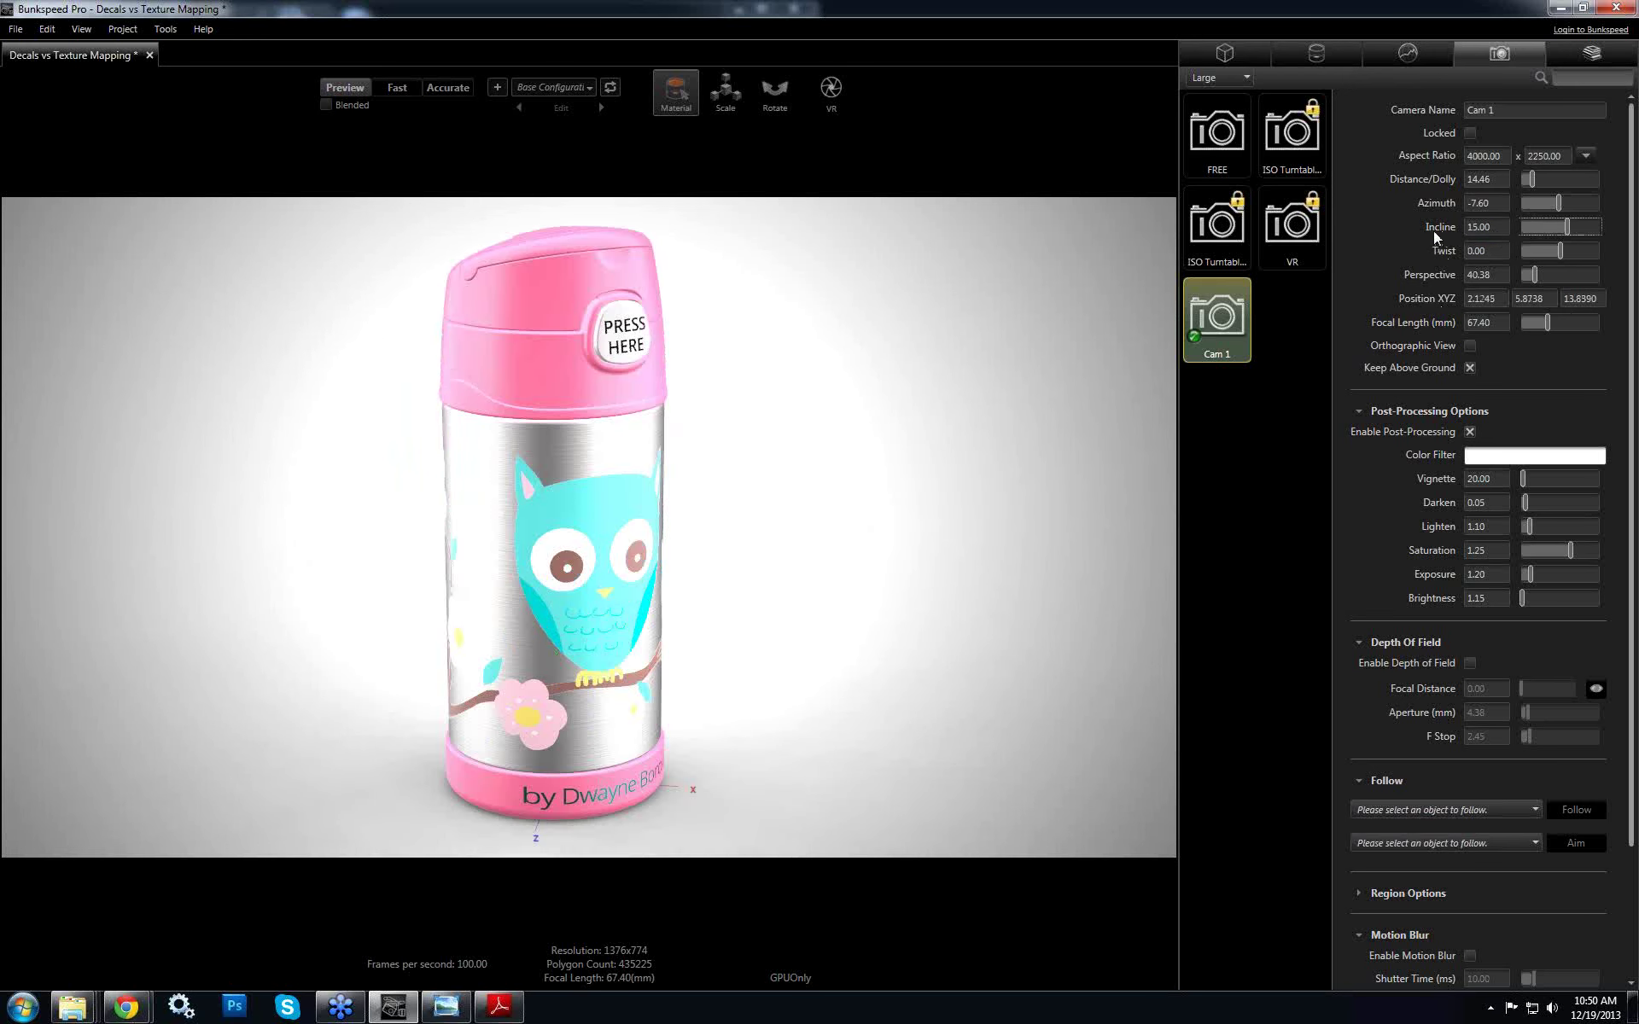
Review the VR render options (6 orbits, 12 images, 0–60 degrees) and close them unchanged
click(830, 88)
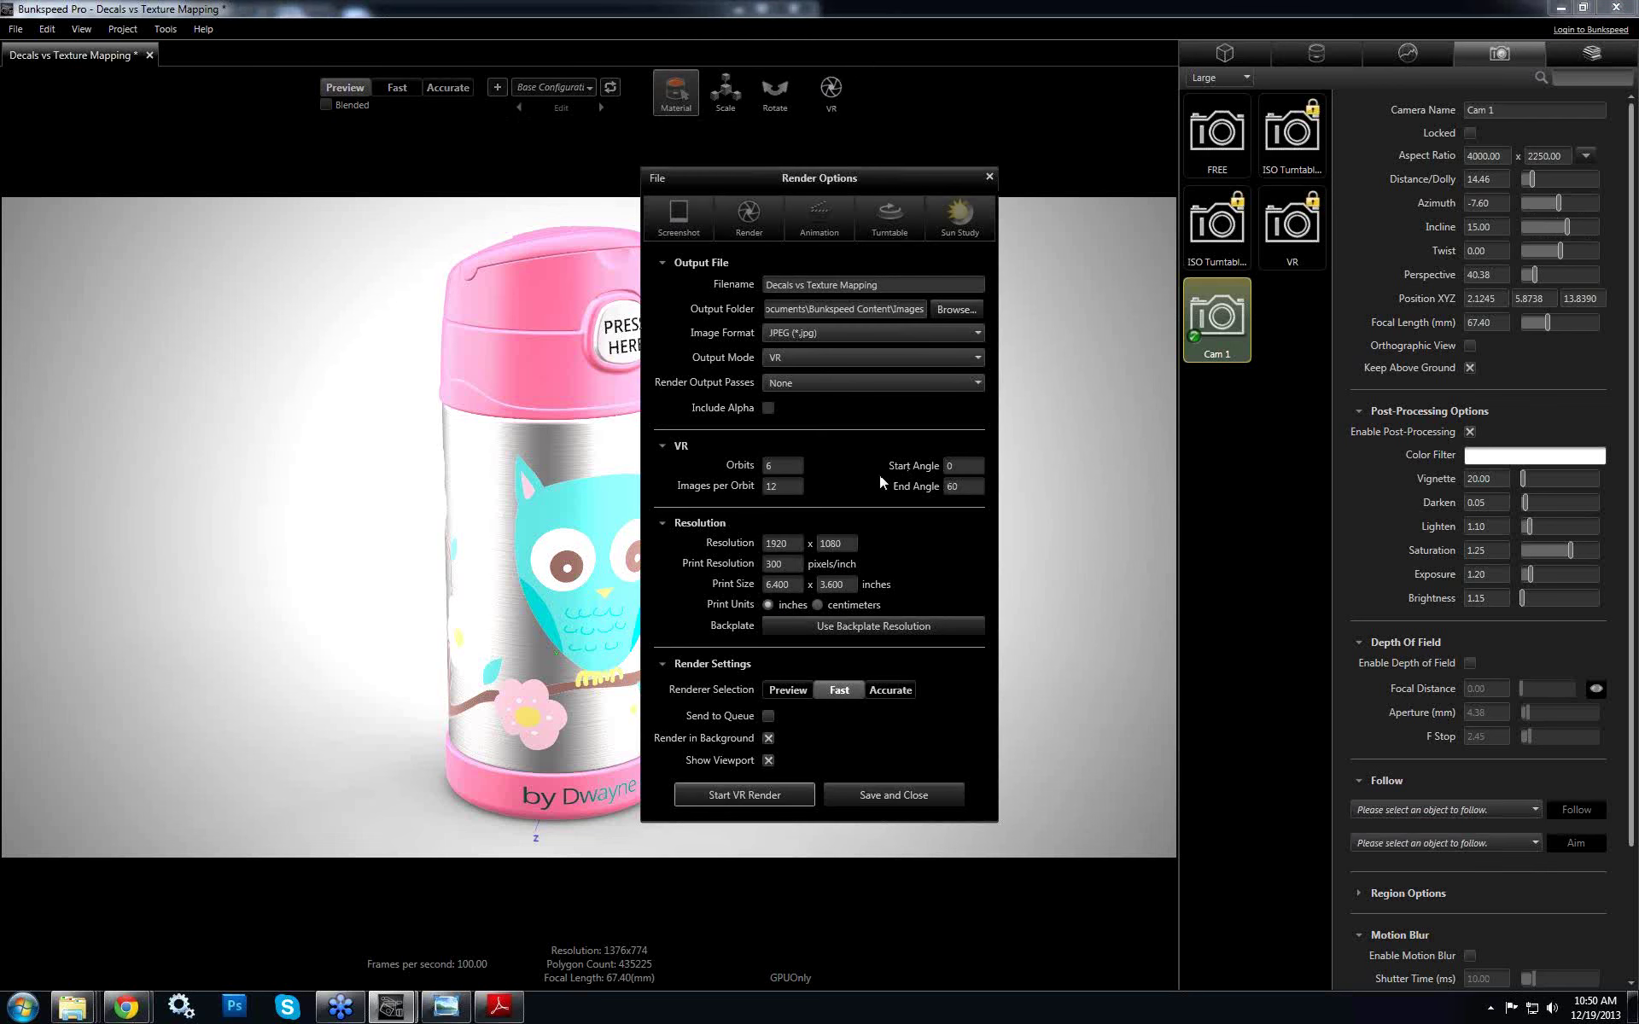
click(803, 362)
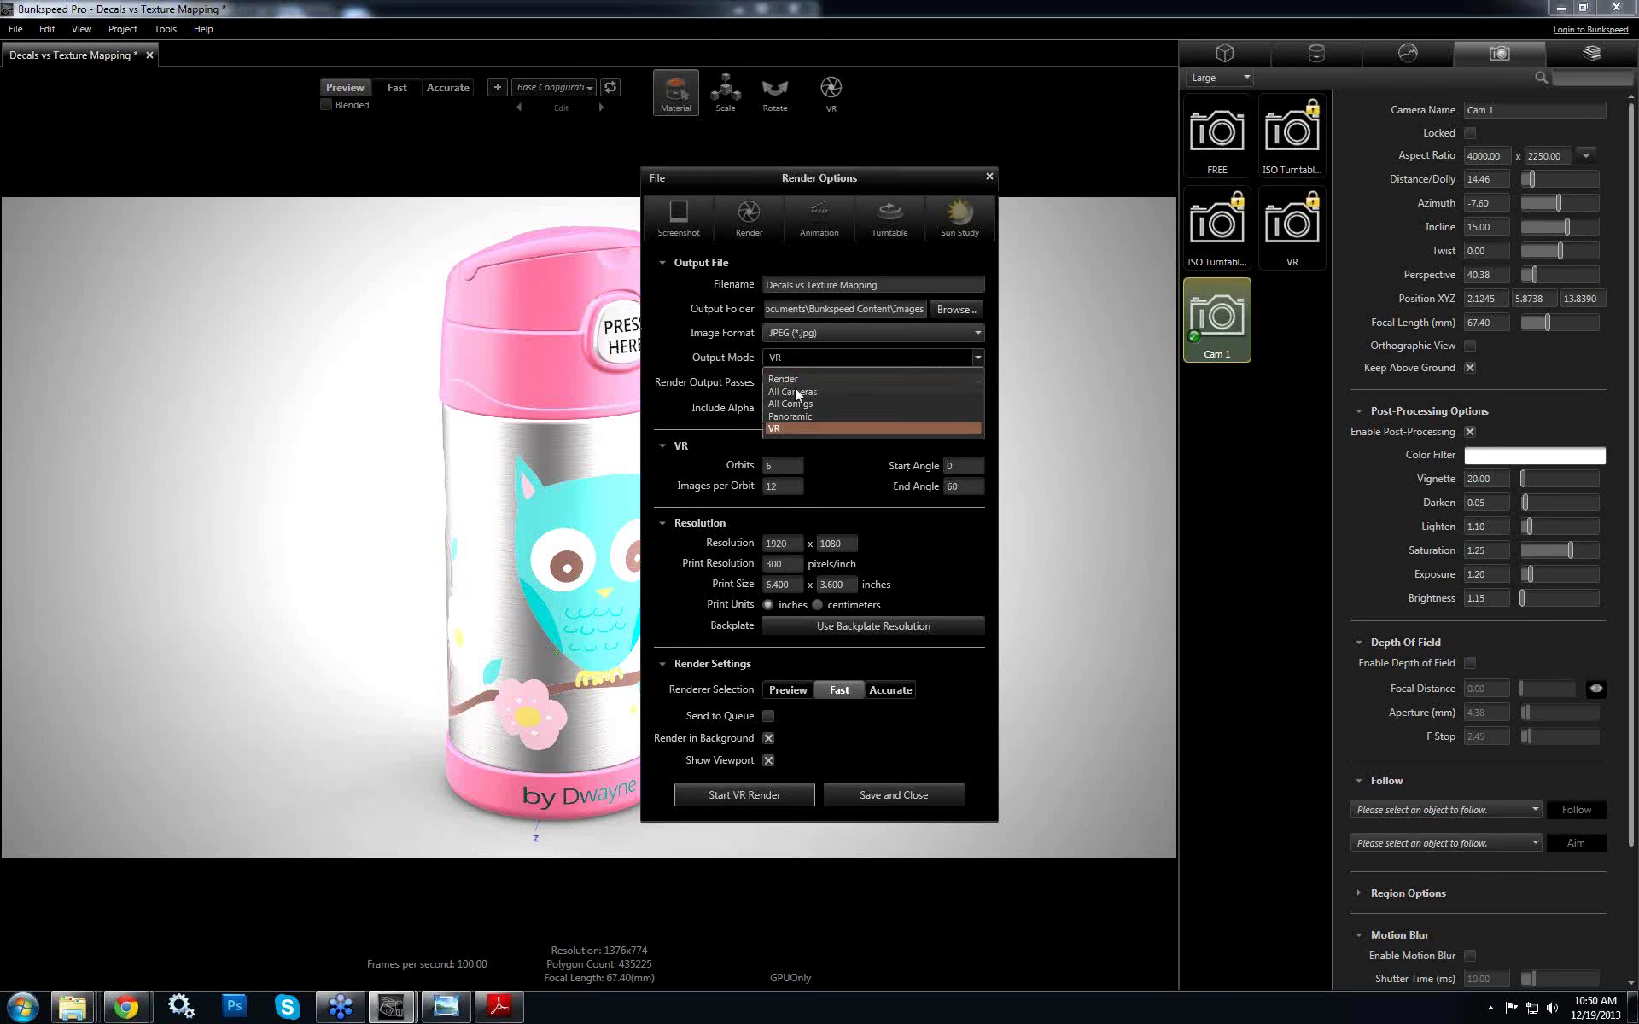
click(798, 437)
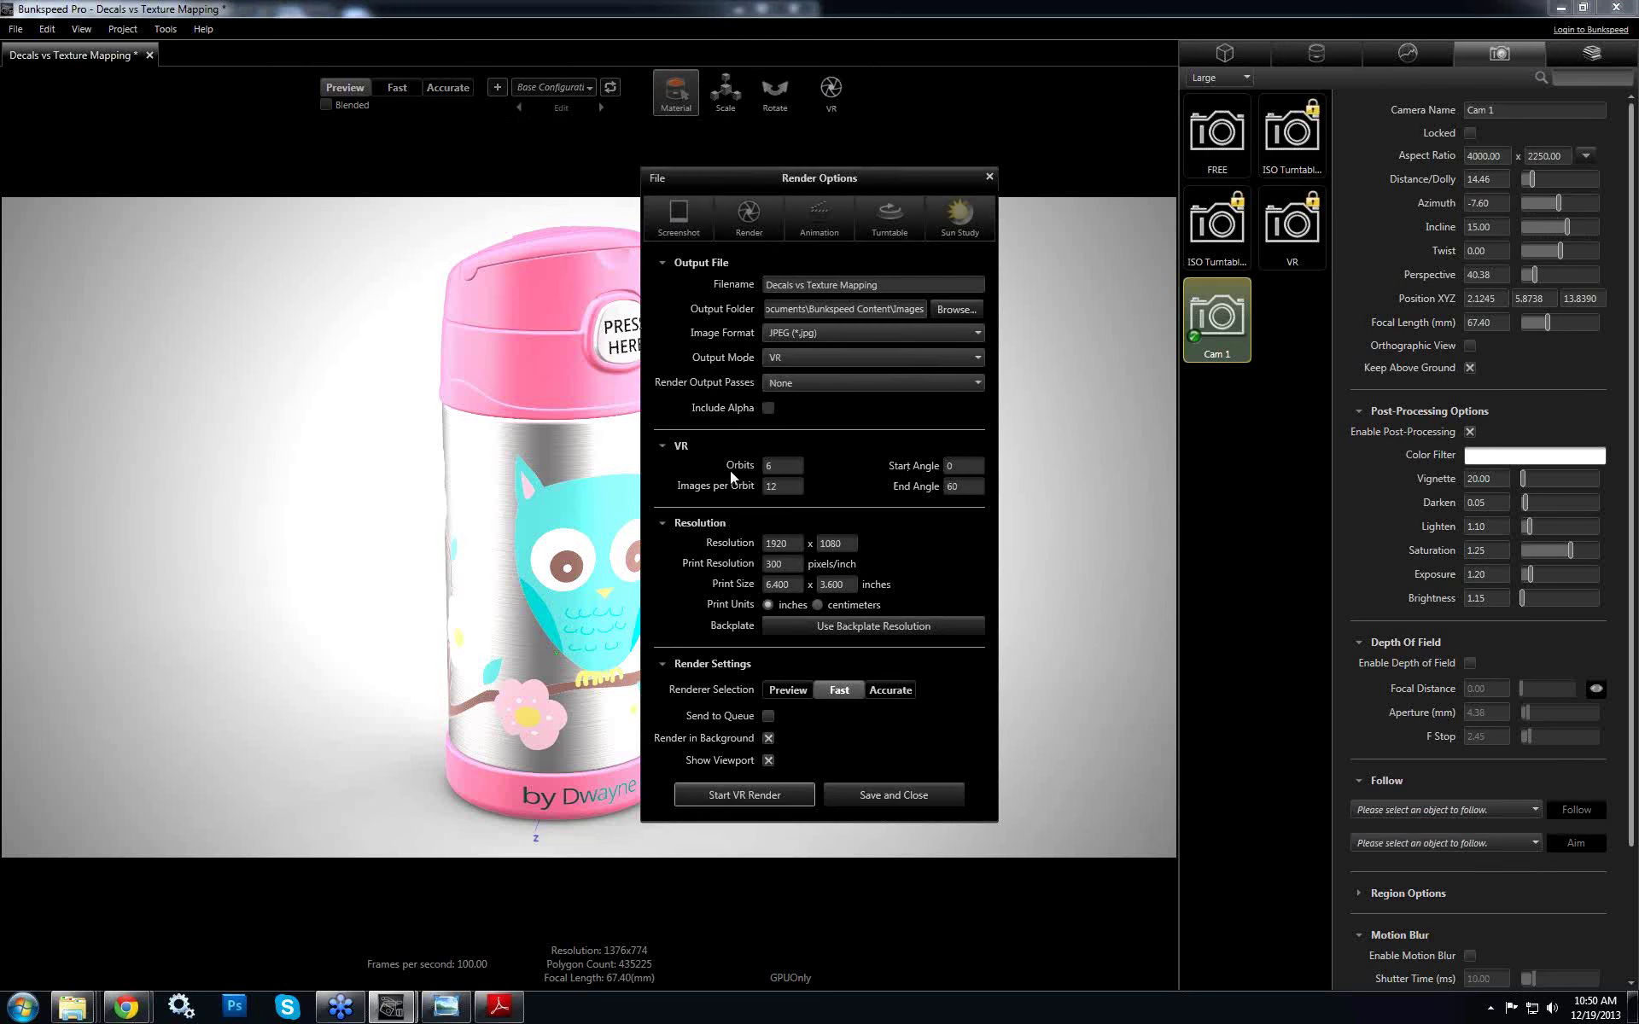
click(767, 466)
click(989, 176)
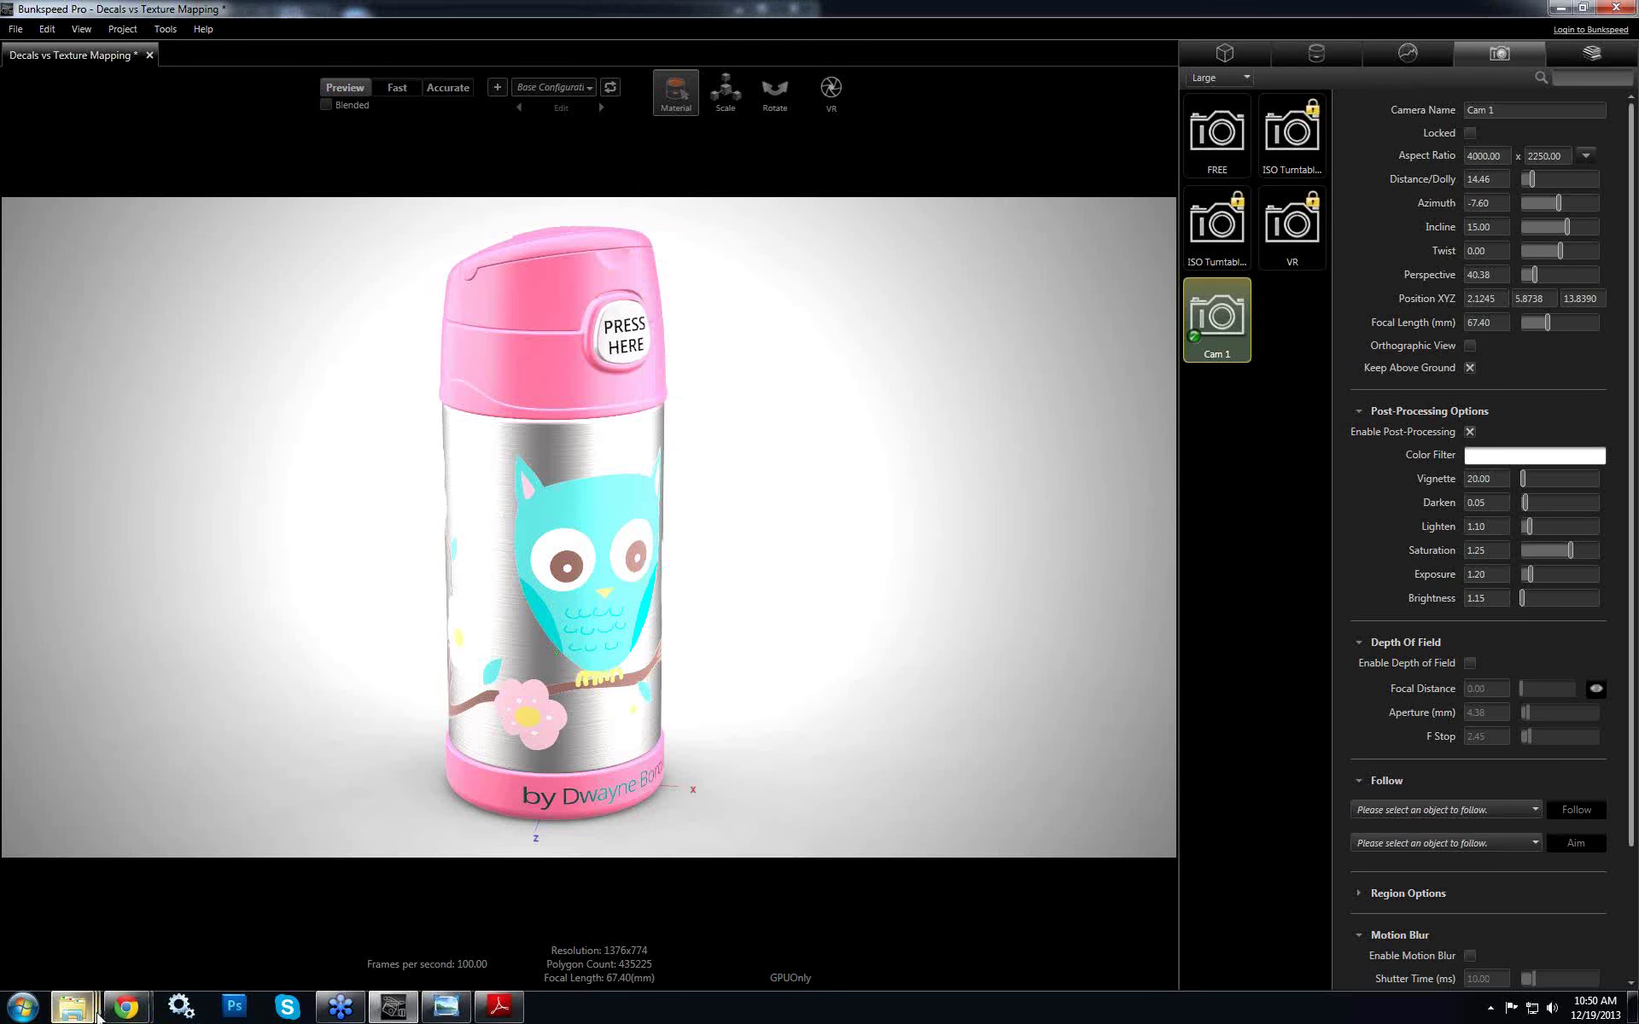
mouse_move(108, 1016)
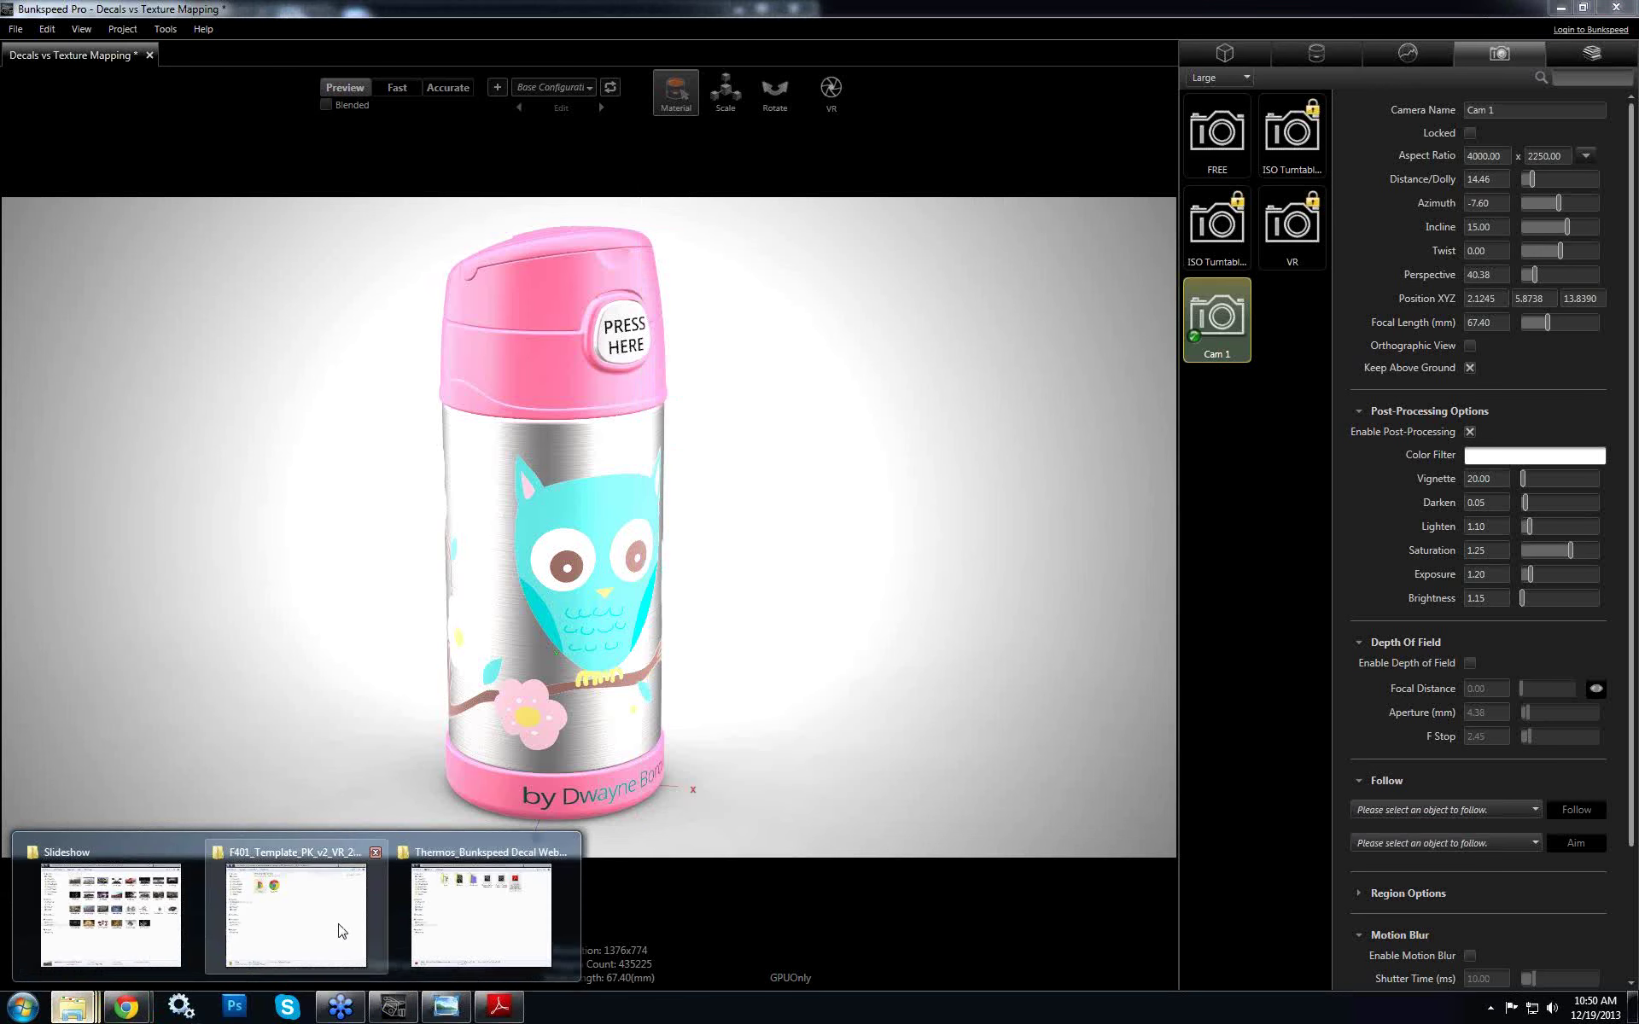
mouse_move(341, 930)
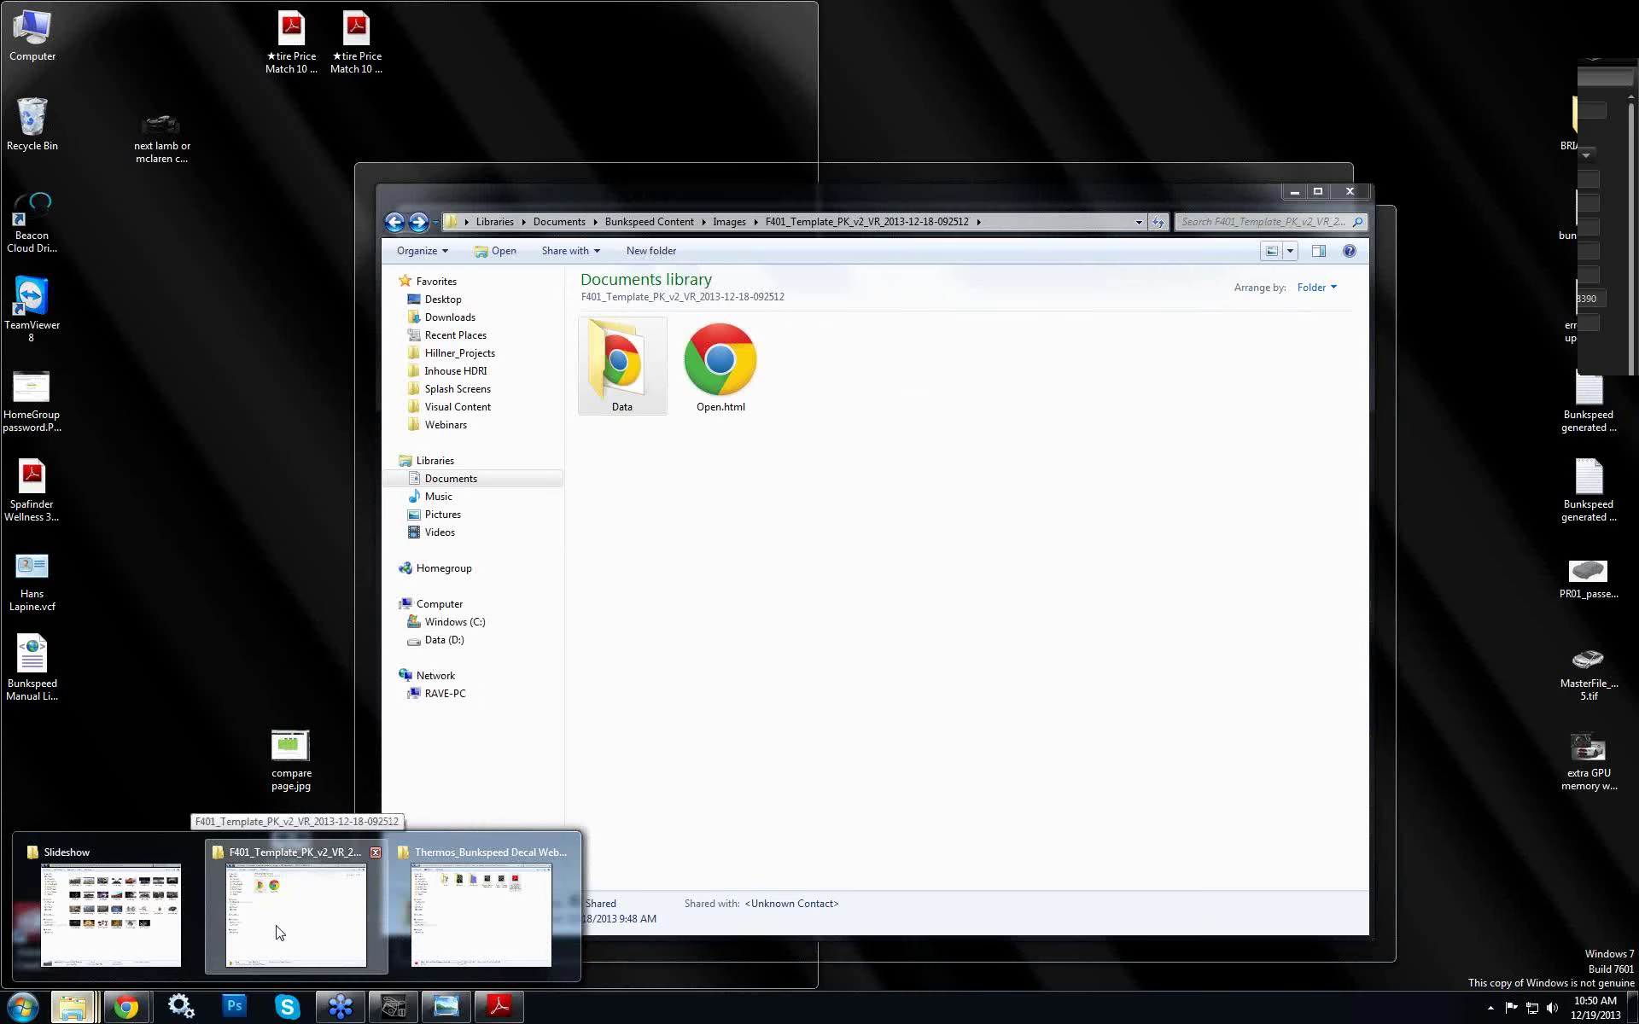
click(280, 931)
click(727, 222)
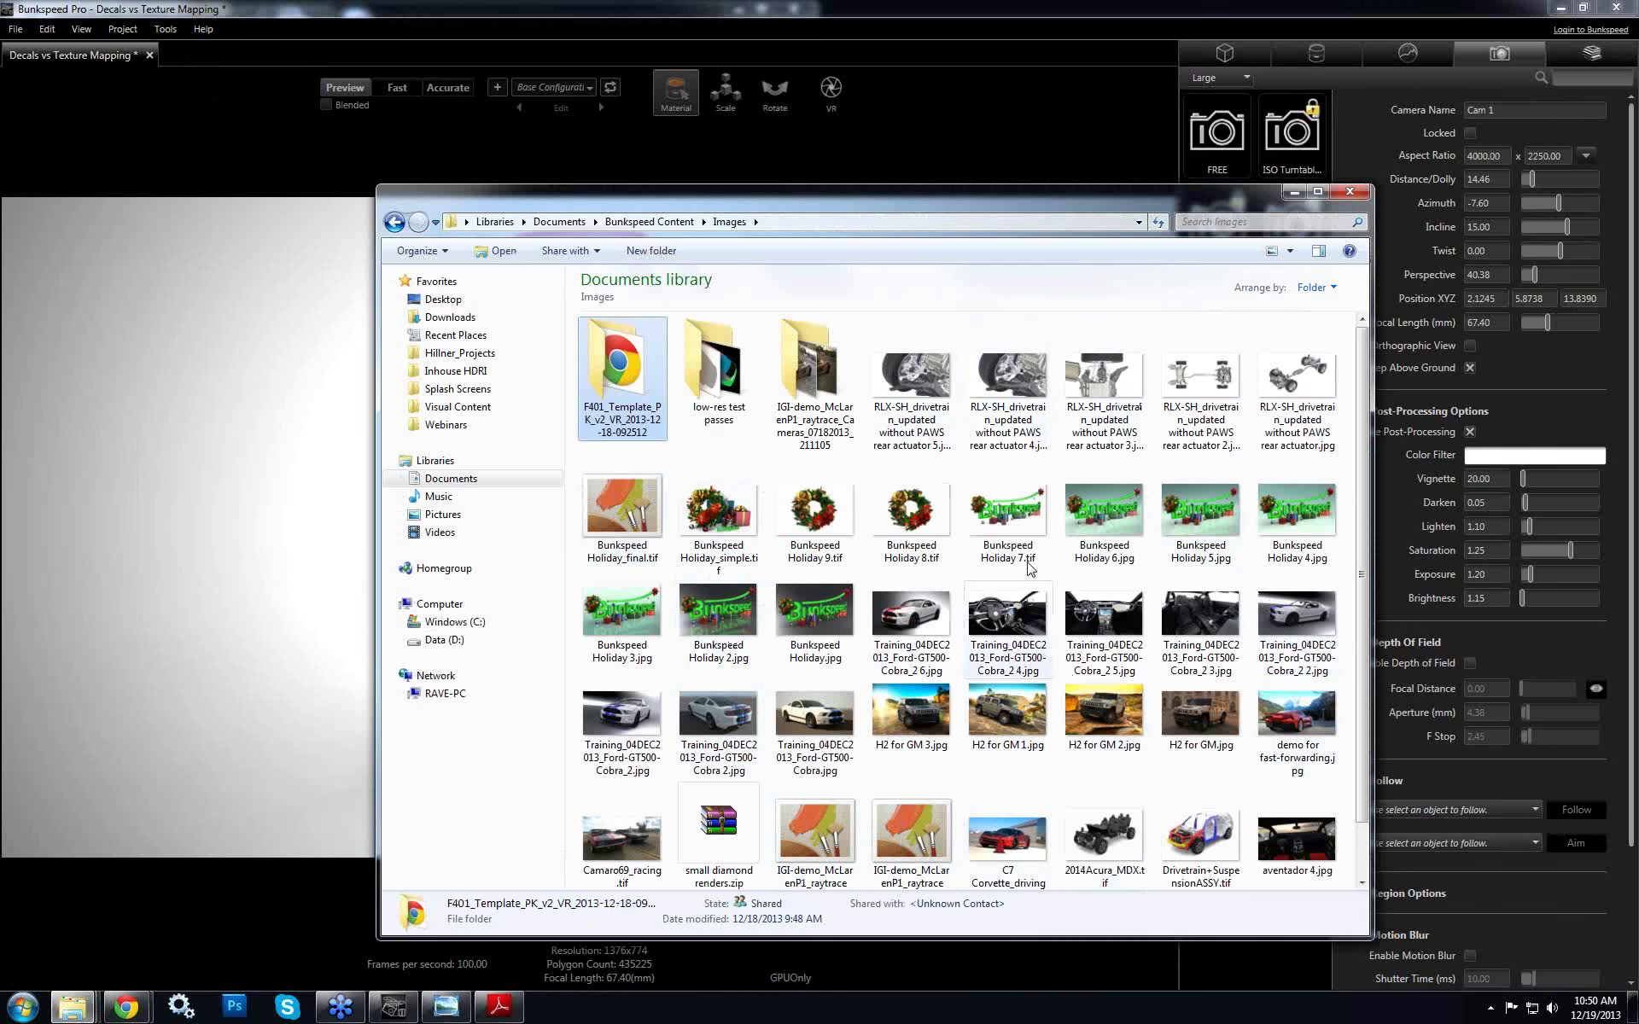
double_click(620, 366)
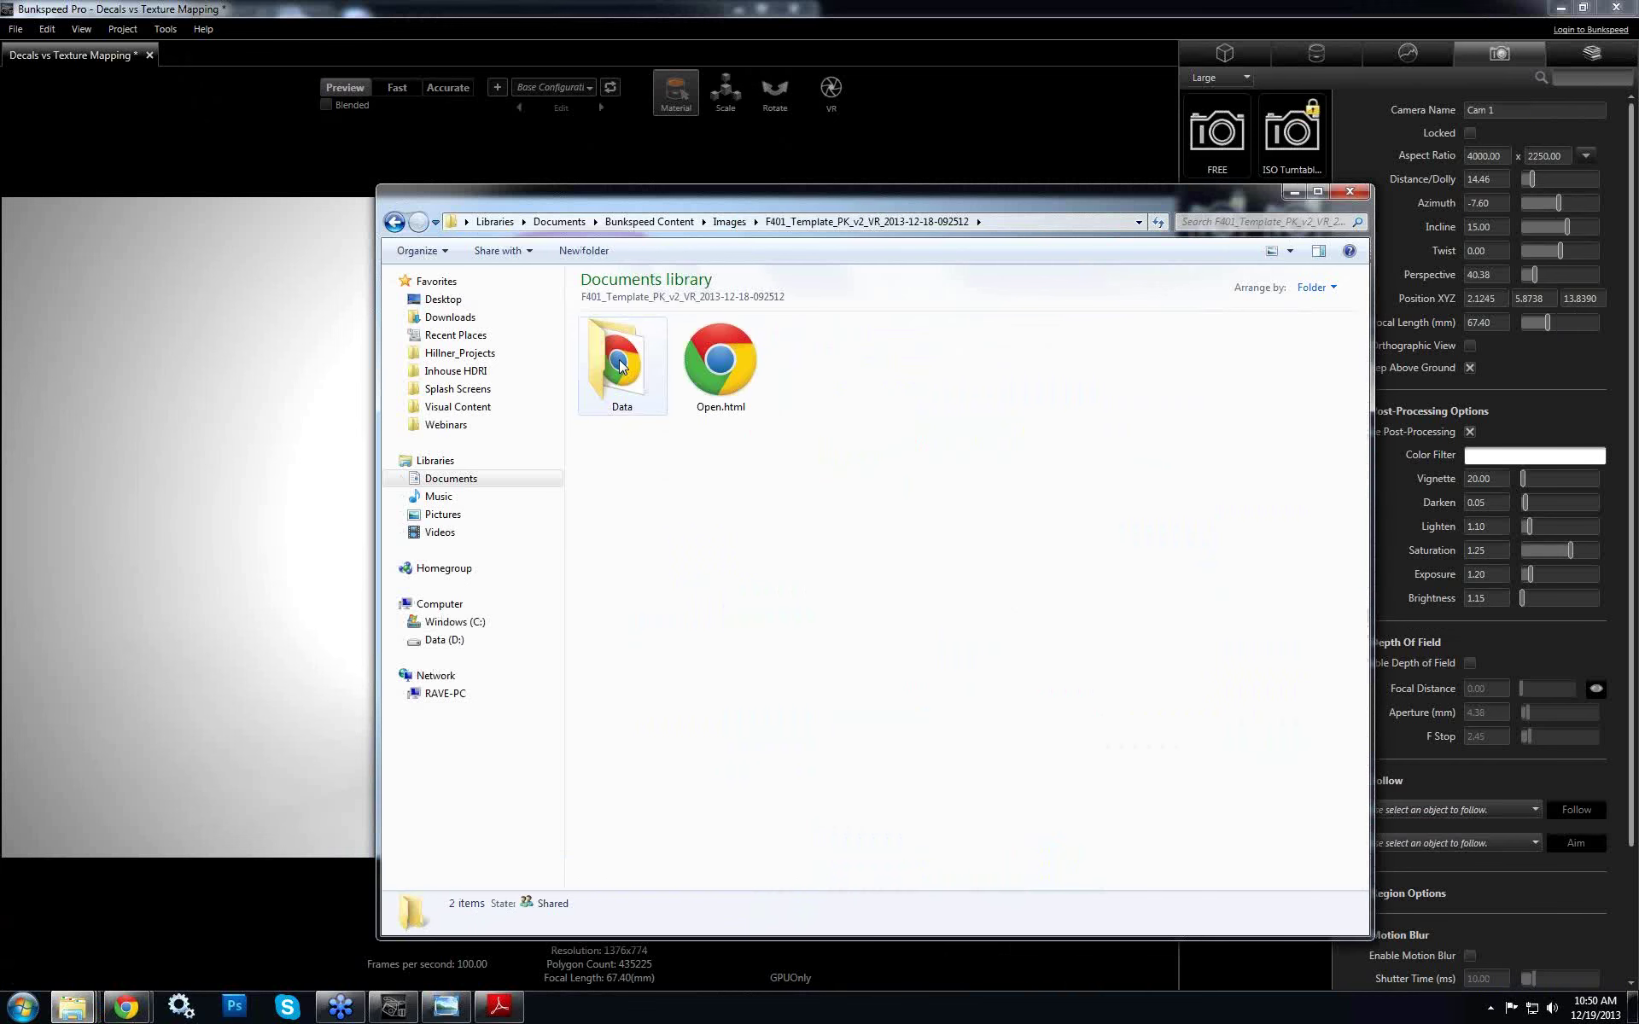
double_click(720, 368)
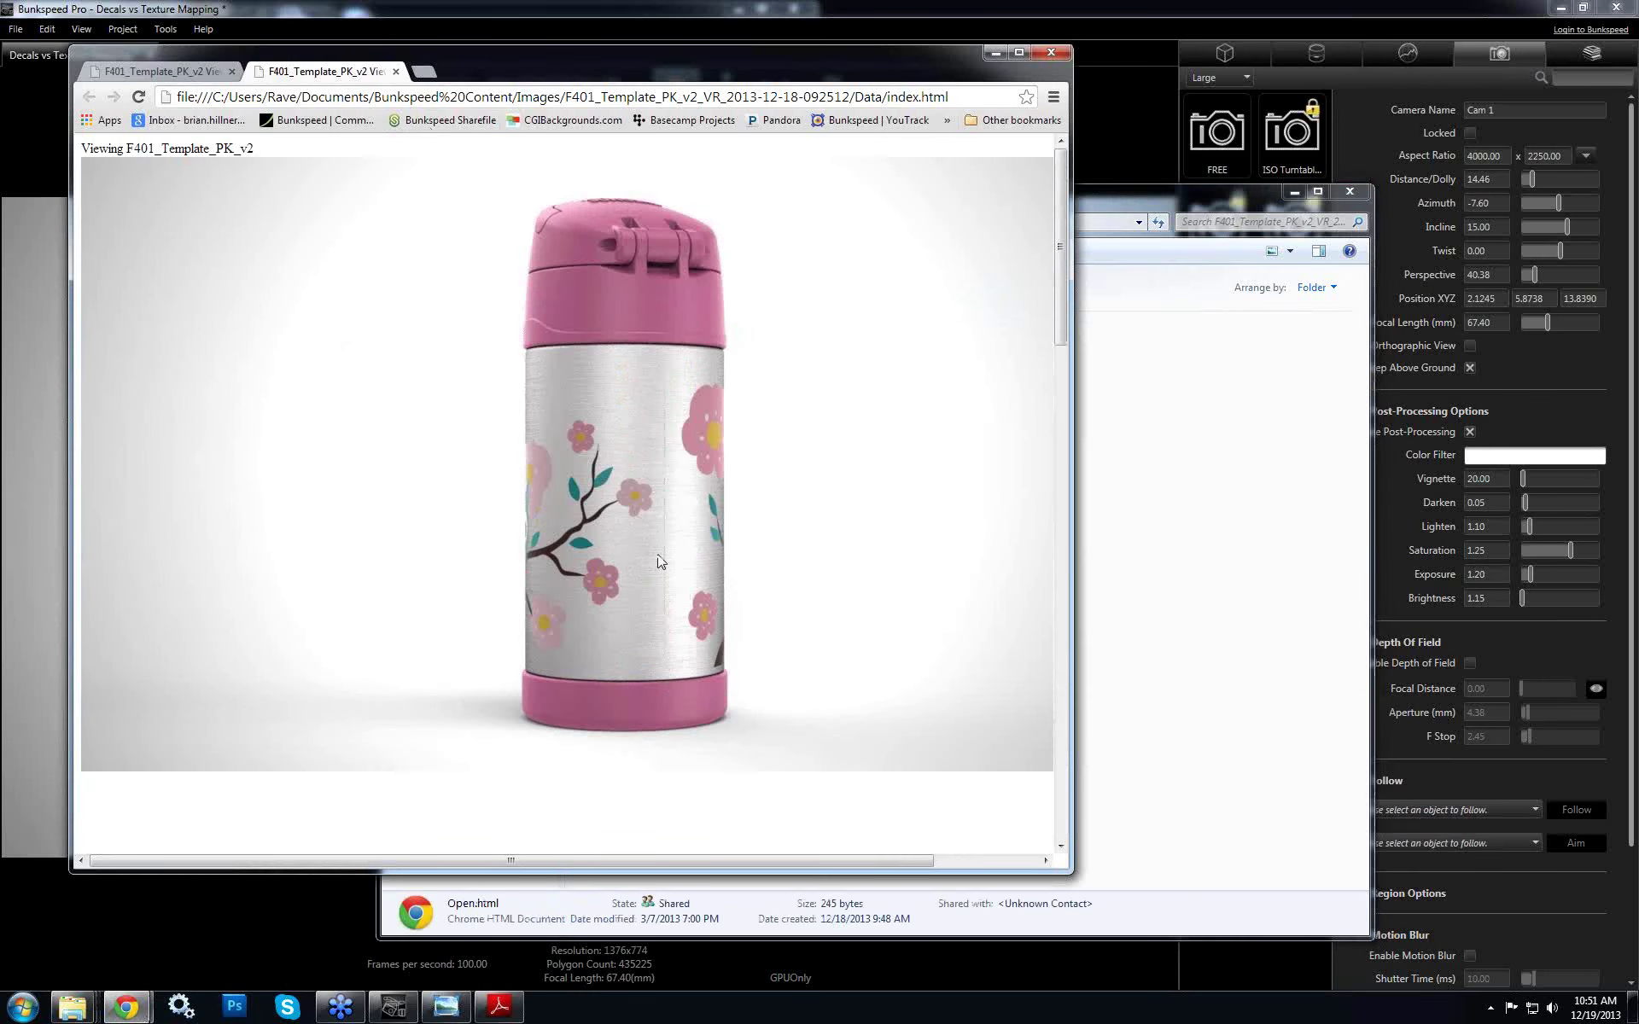
Spin the thermos from the blossoms to the owl, then bring the output folder forward
drag(609, 561, 1146, 447)
click(1146, 448)
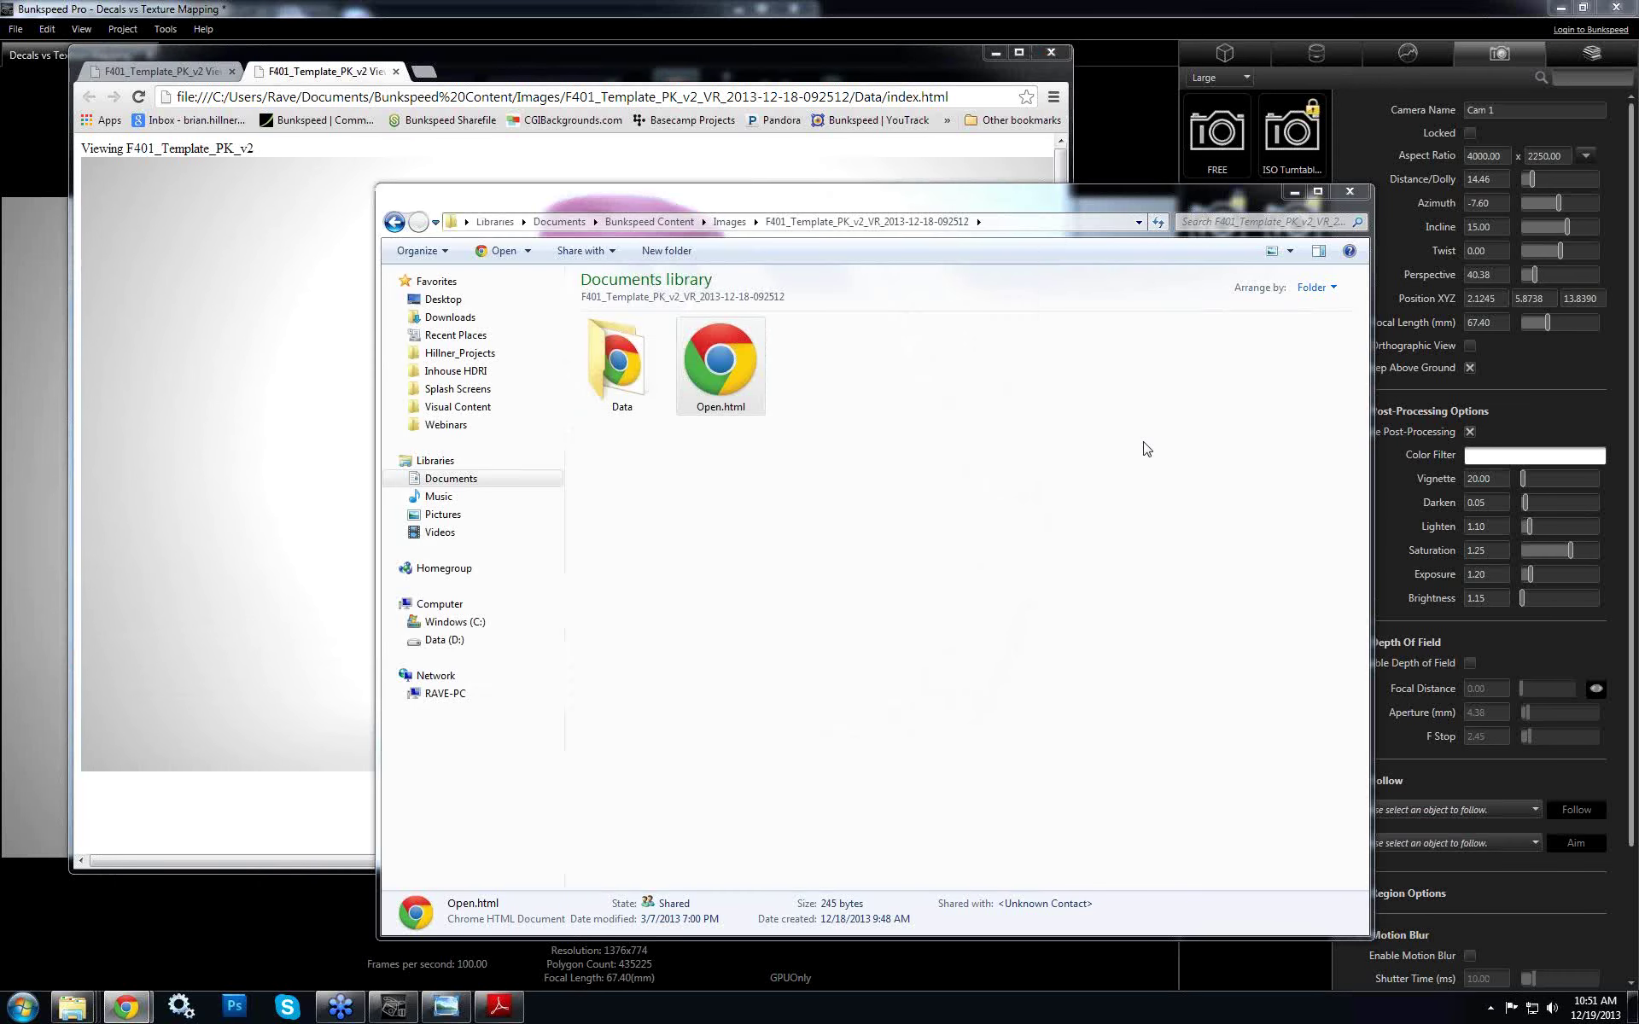
Check the 80 rendered frames in Data\Images, such as Frame000077.jpg, then return to Chrome
double_click(620, 358)
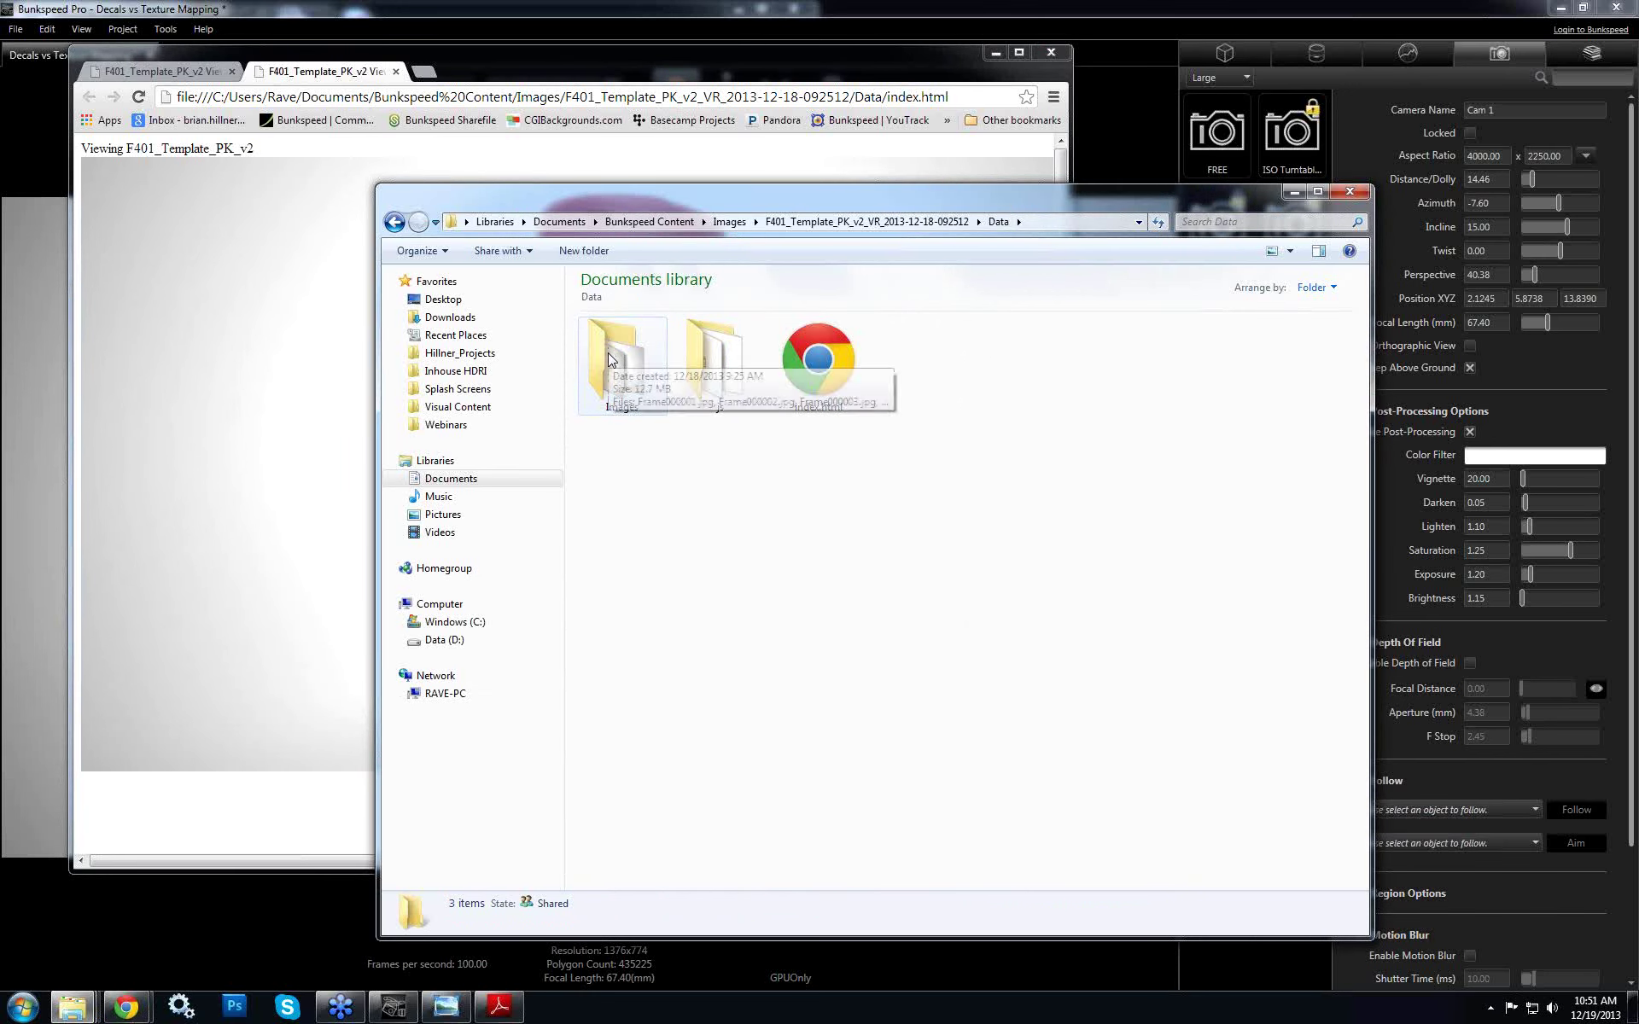
double_click(609, 358)
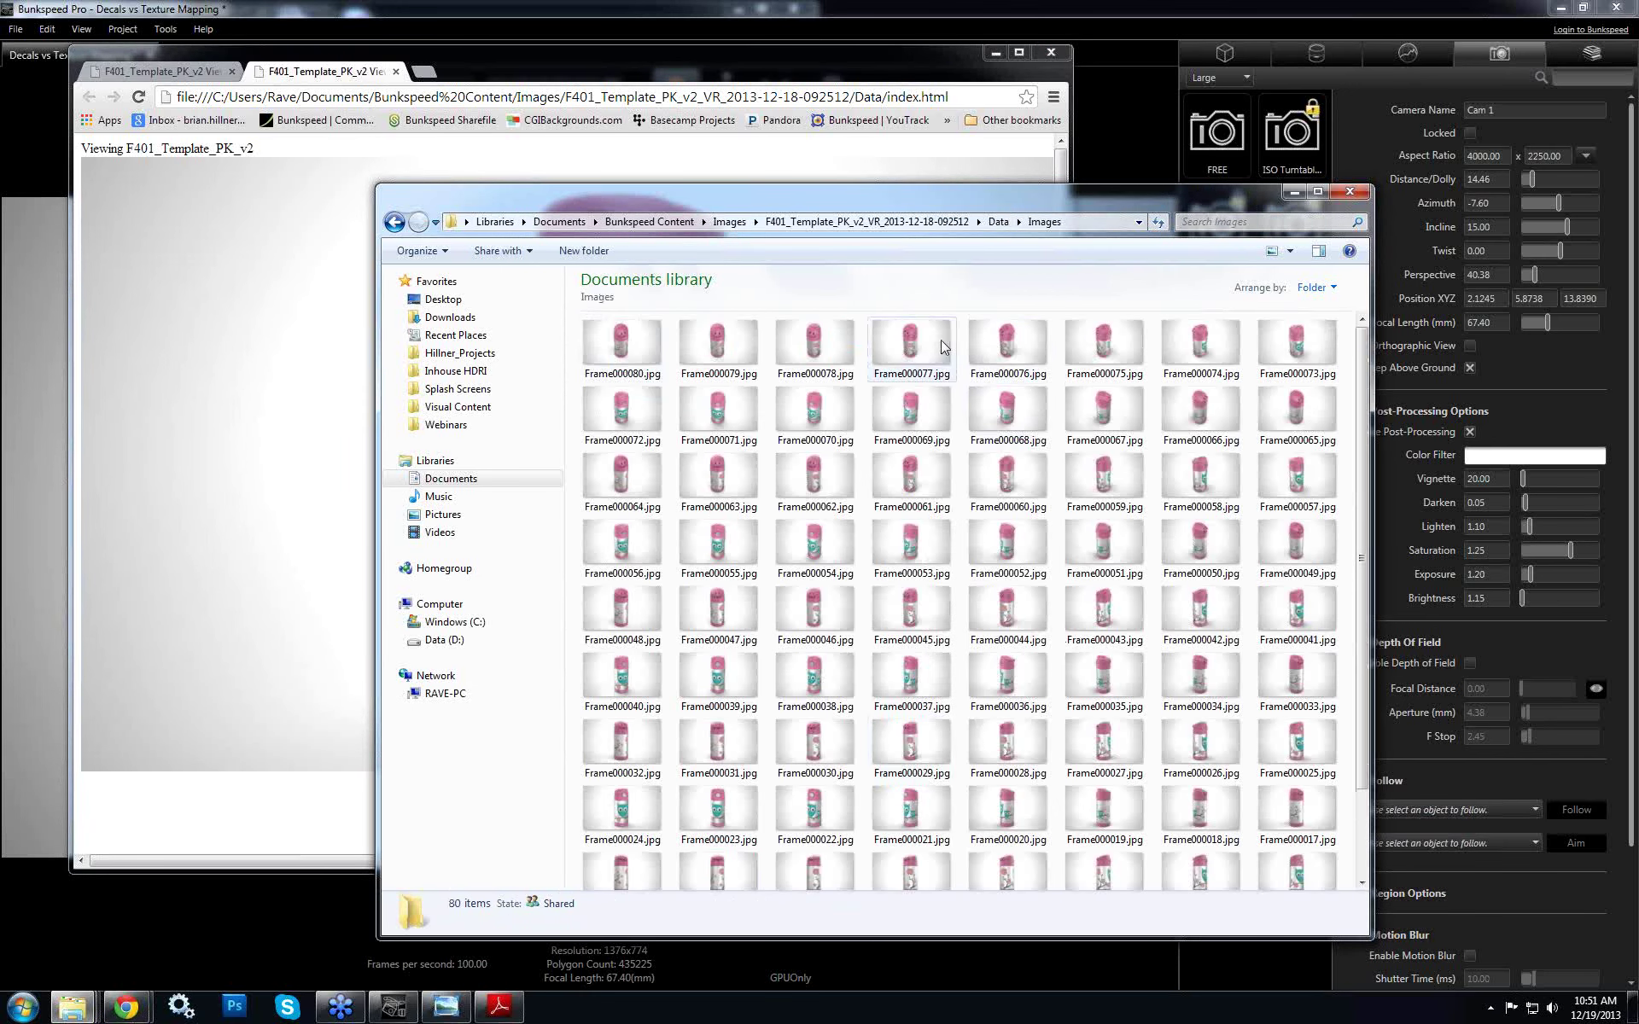
click(943, 347)
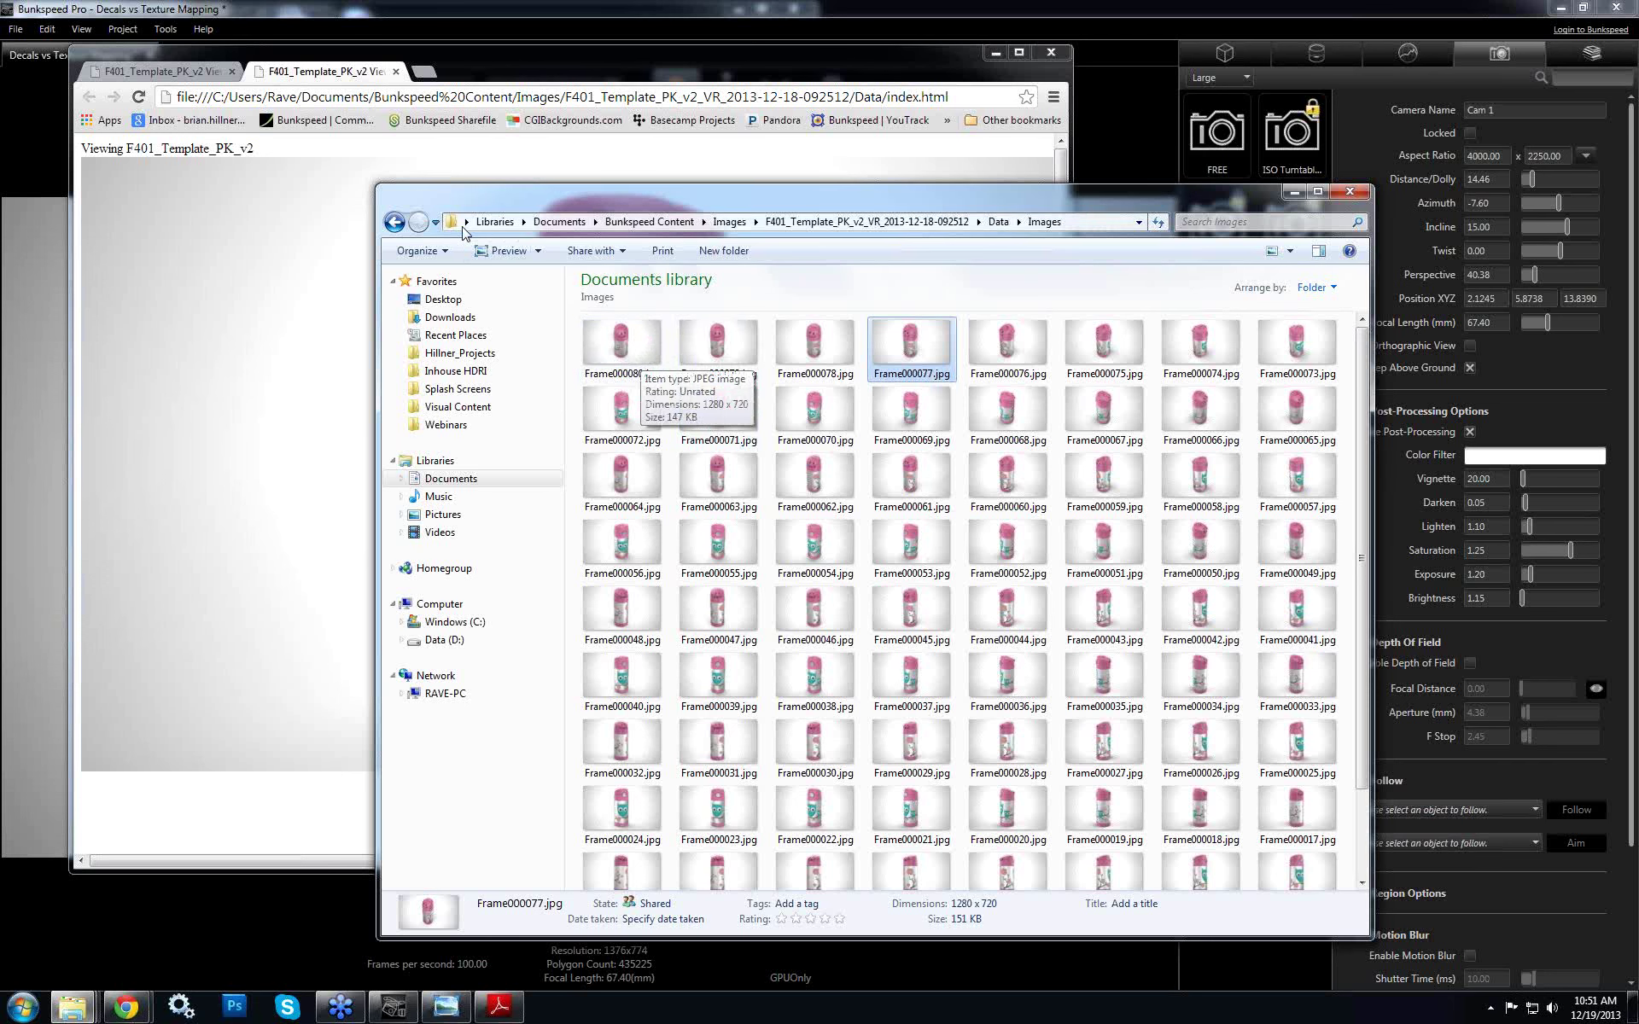
click(357, 261)
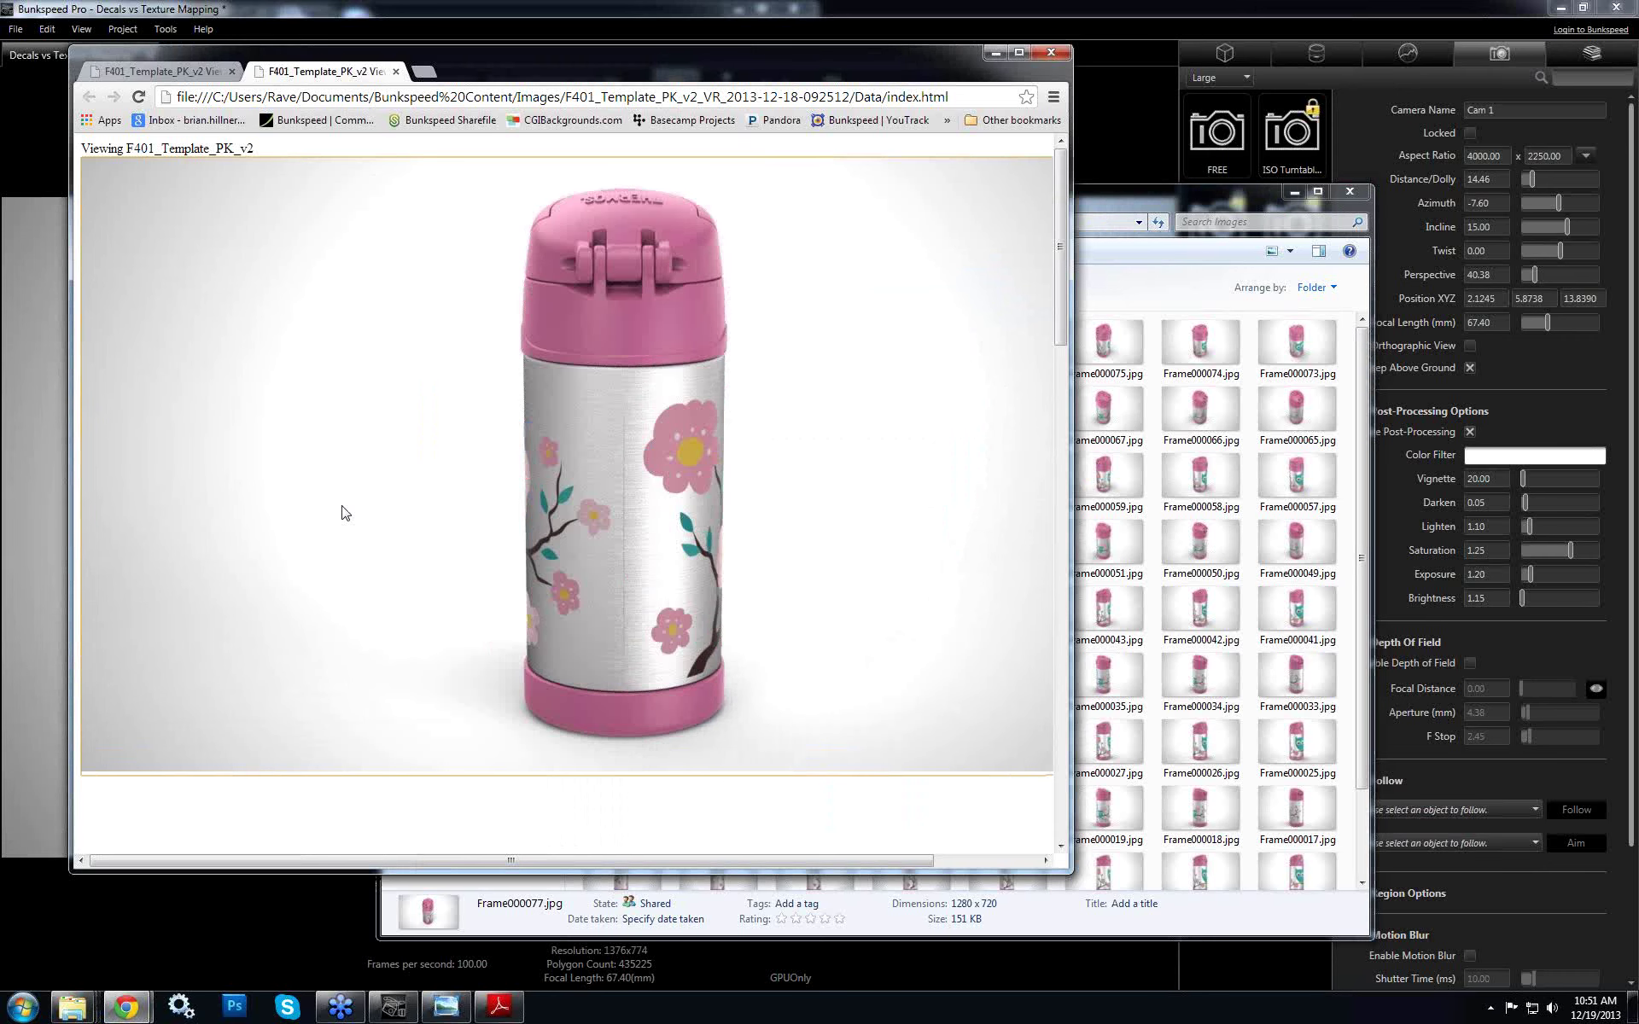
Rotate the thermos through several views, ending on the owl side with its author-credit band
drag(739, 510, 606, 524)
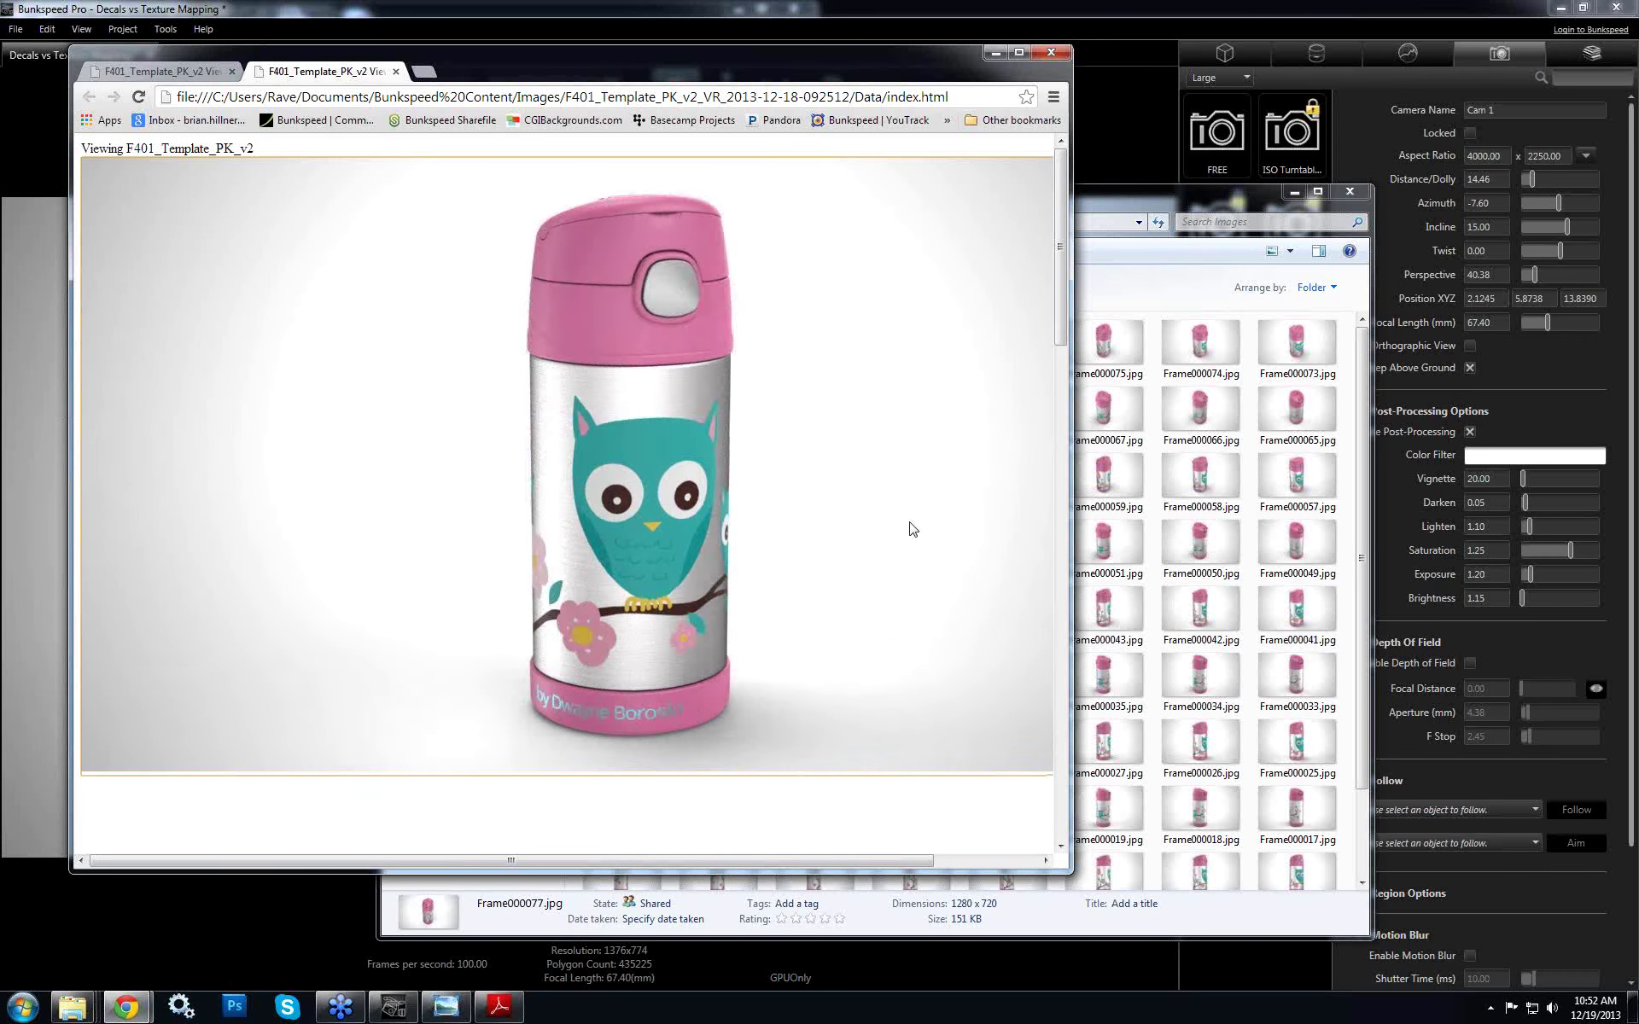
drag(912, 528, 606, 213)
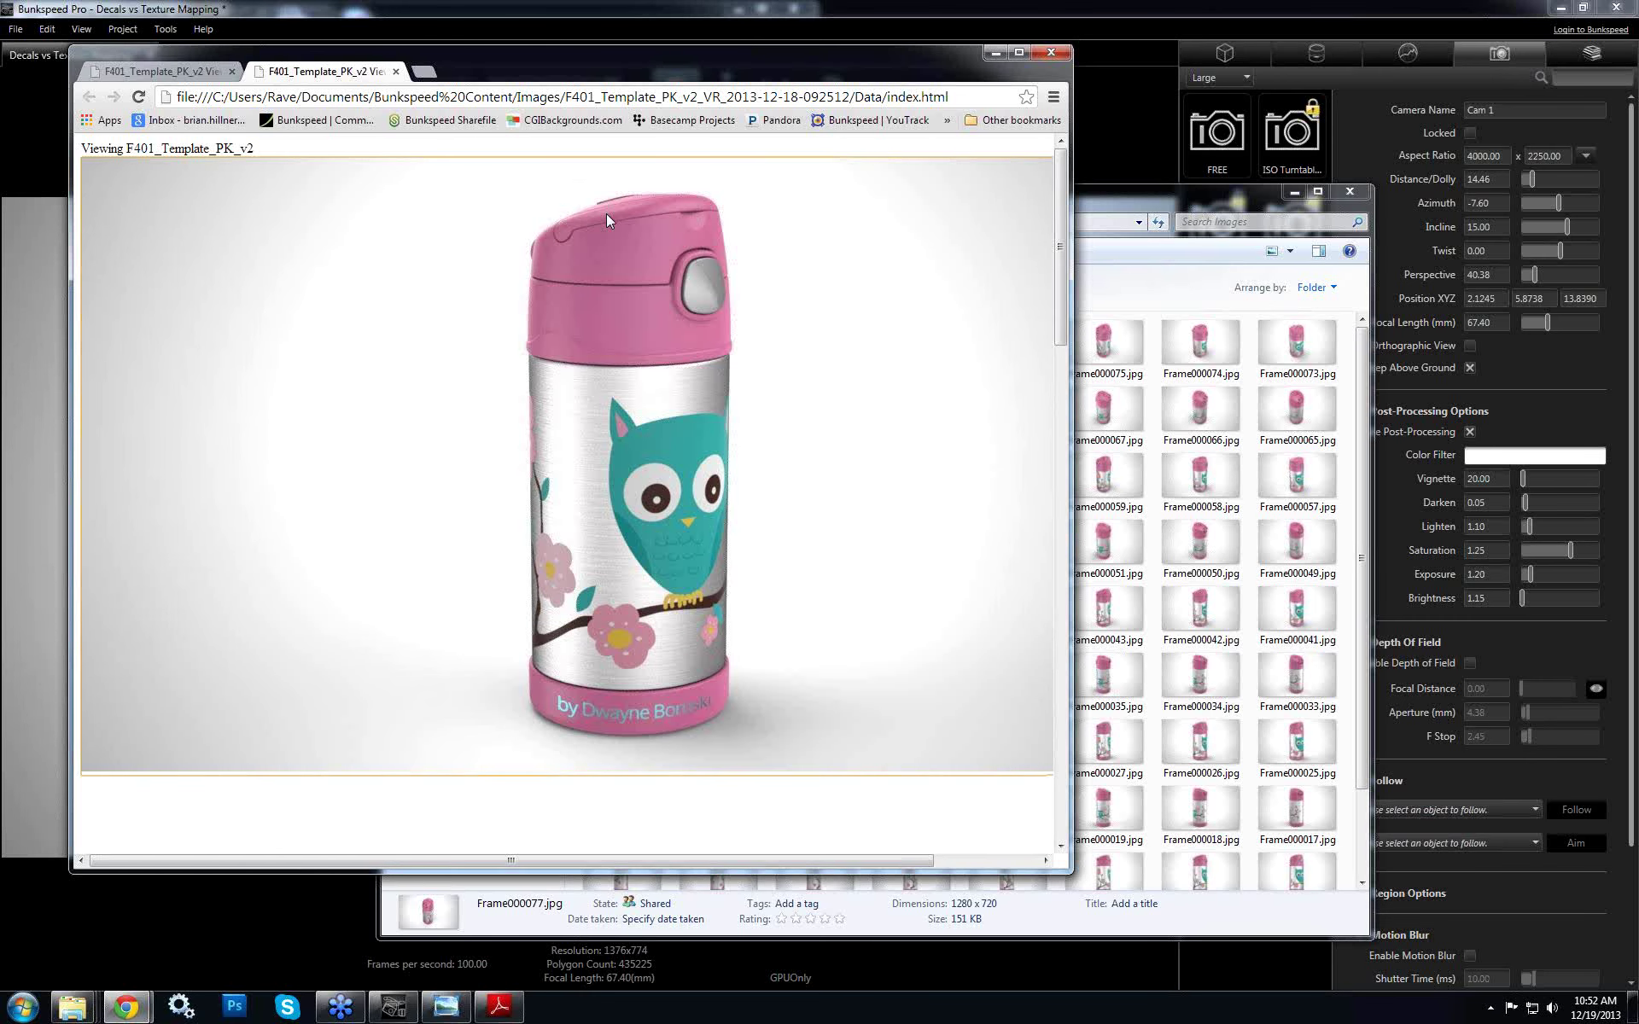
Switch Bunkspeed to Fast rendering, orbit around the owl thermos, then restore Preview quality
click(54, 223)
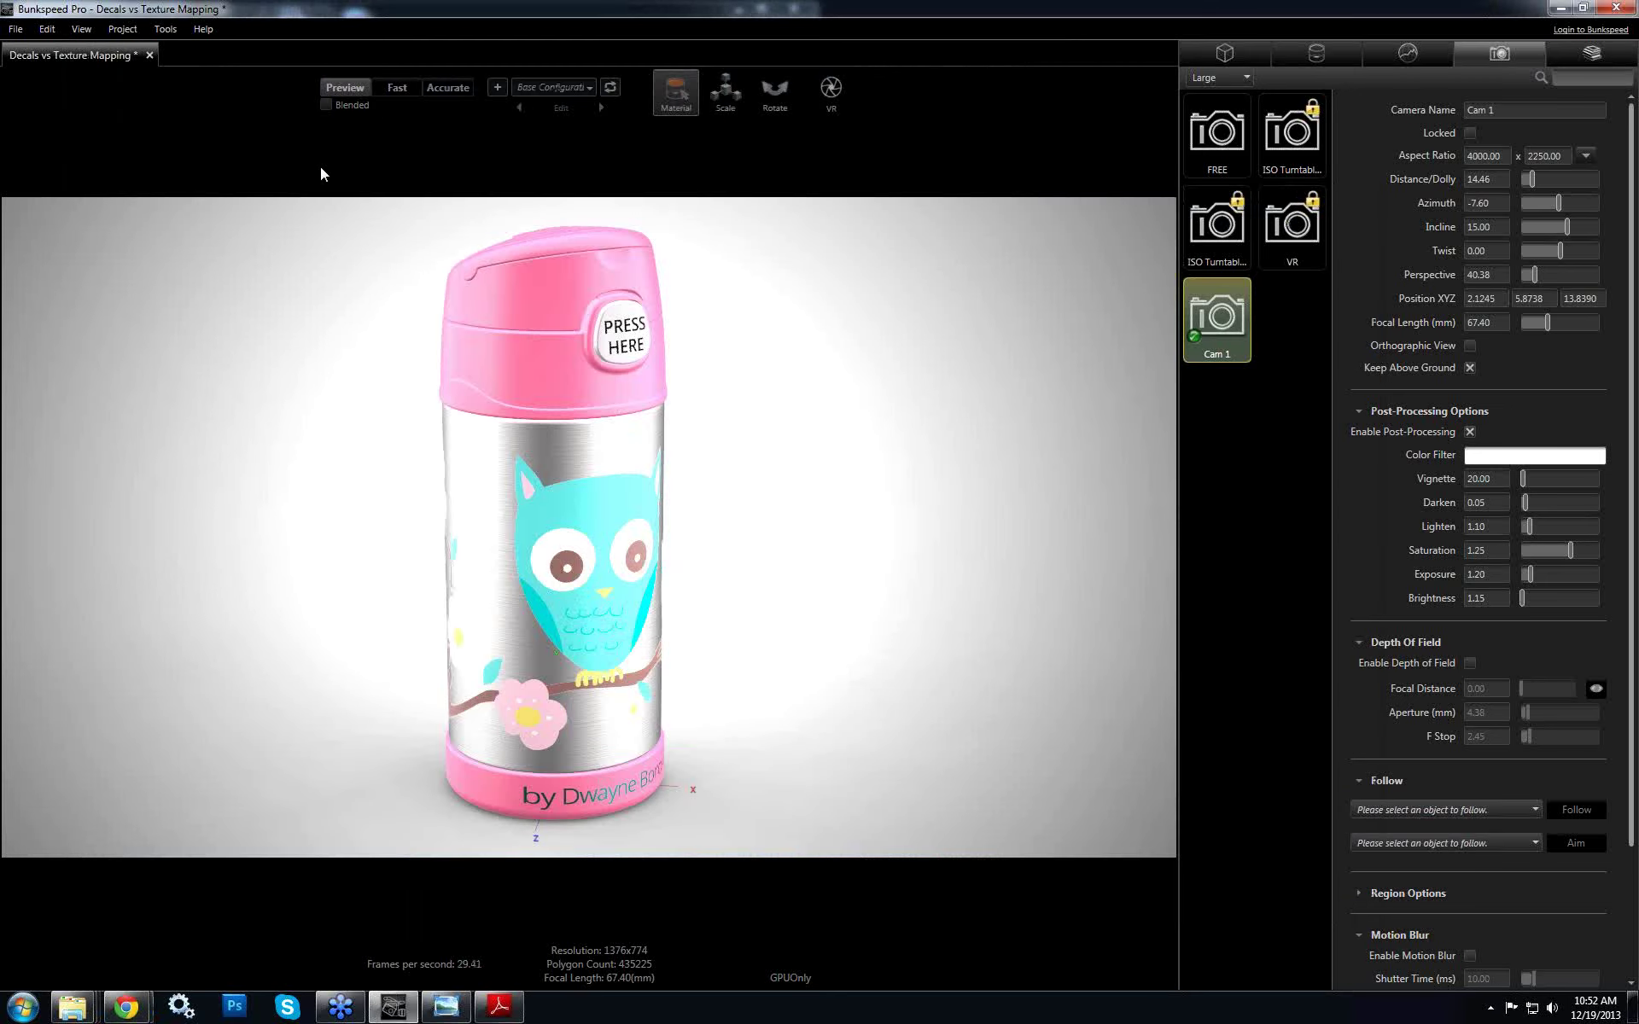
click(394, 89)
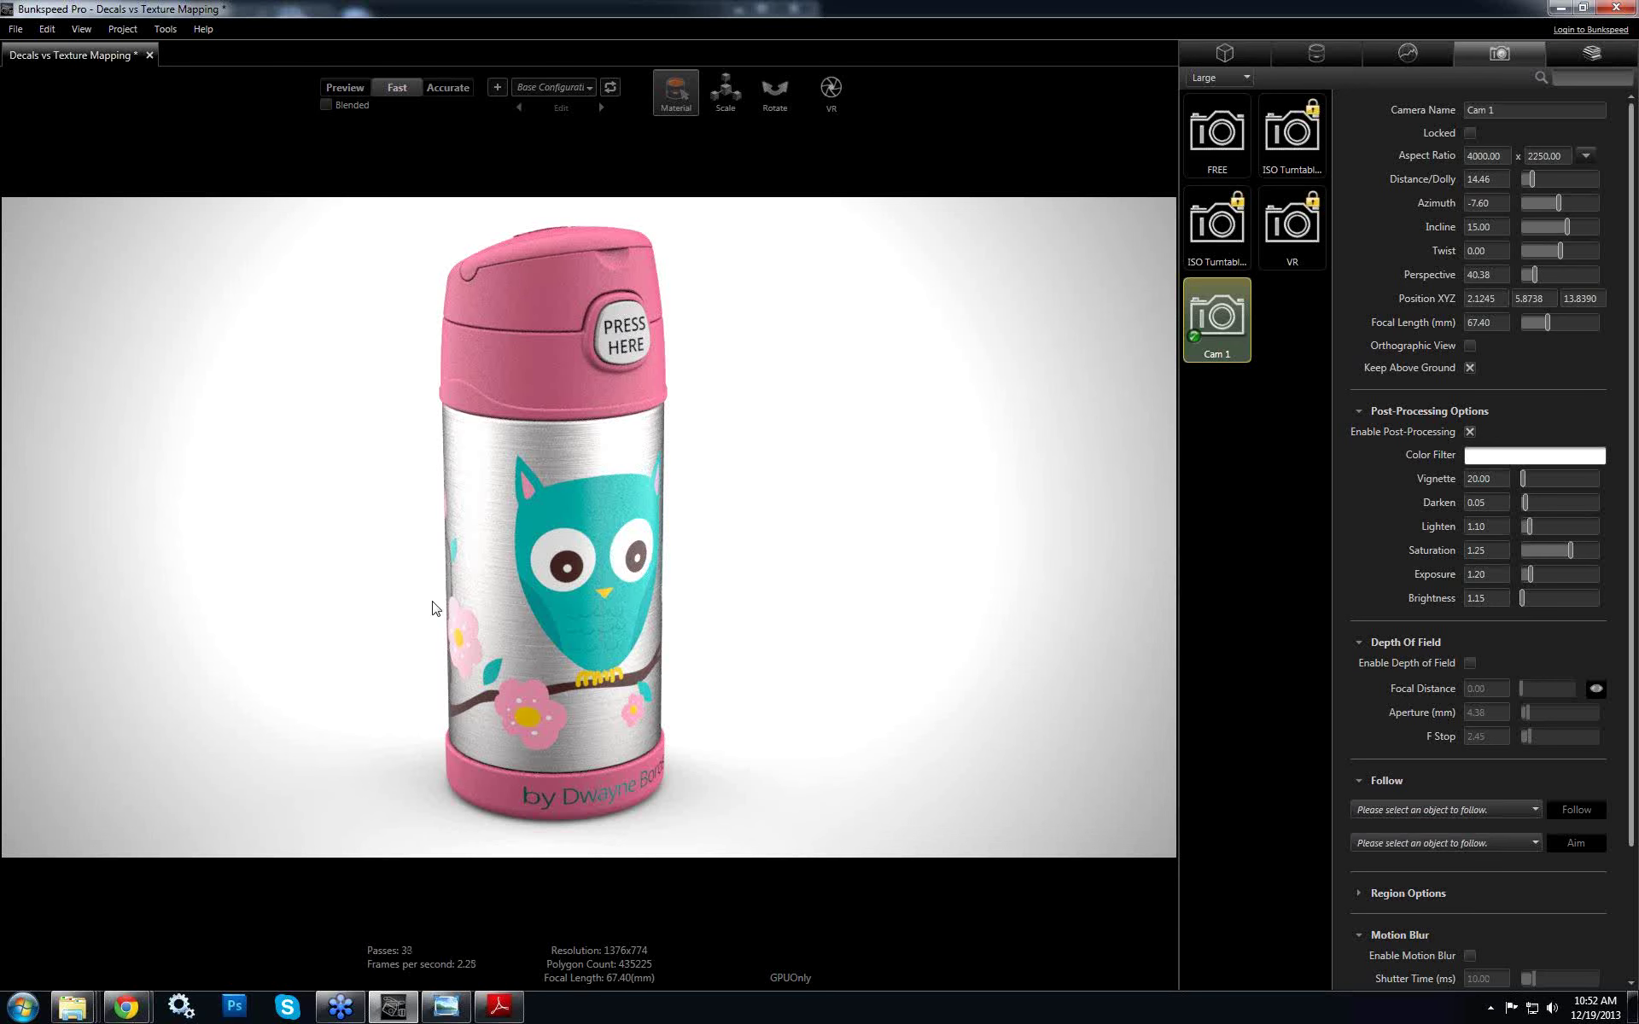
drag(601, 623, 607, 558)
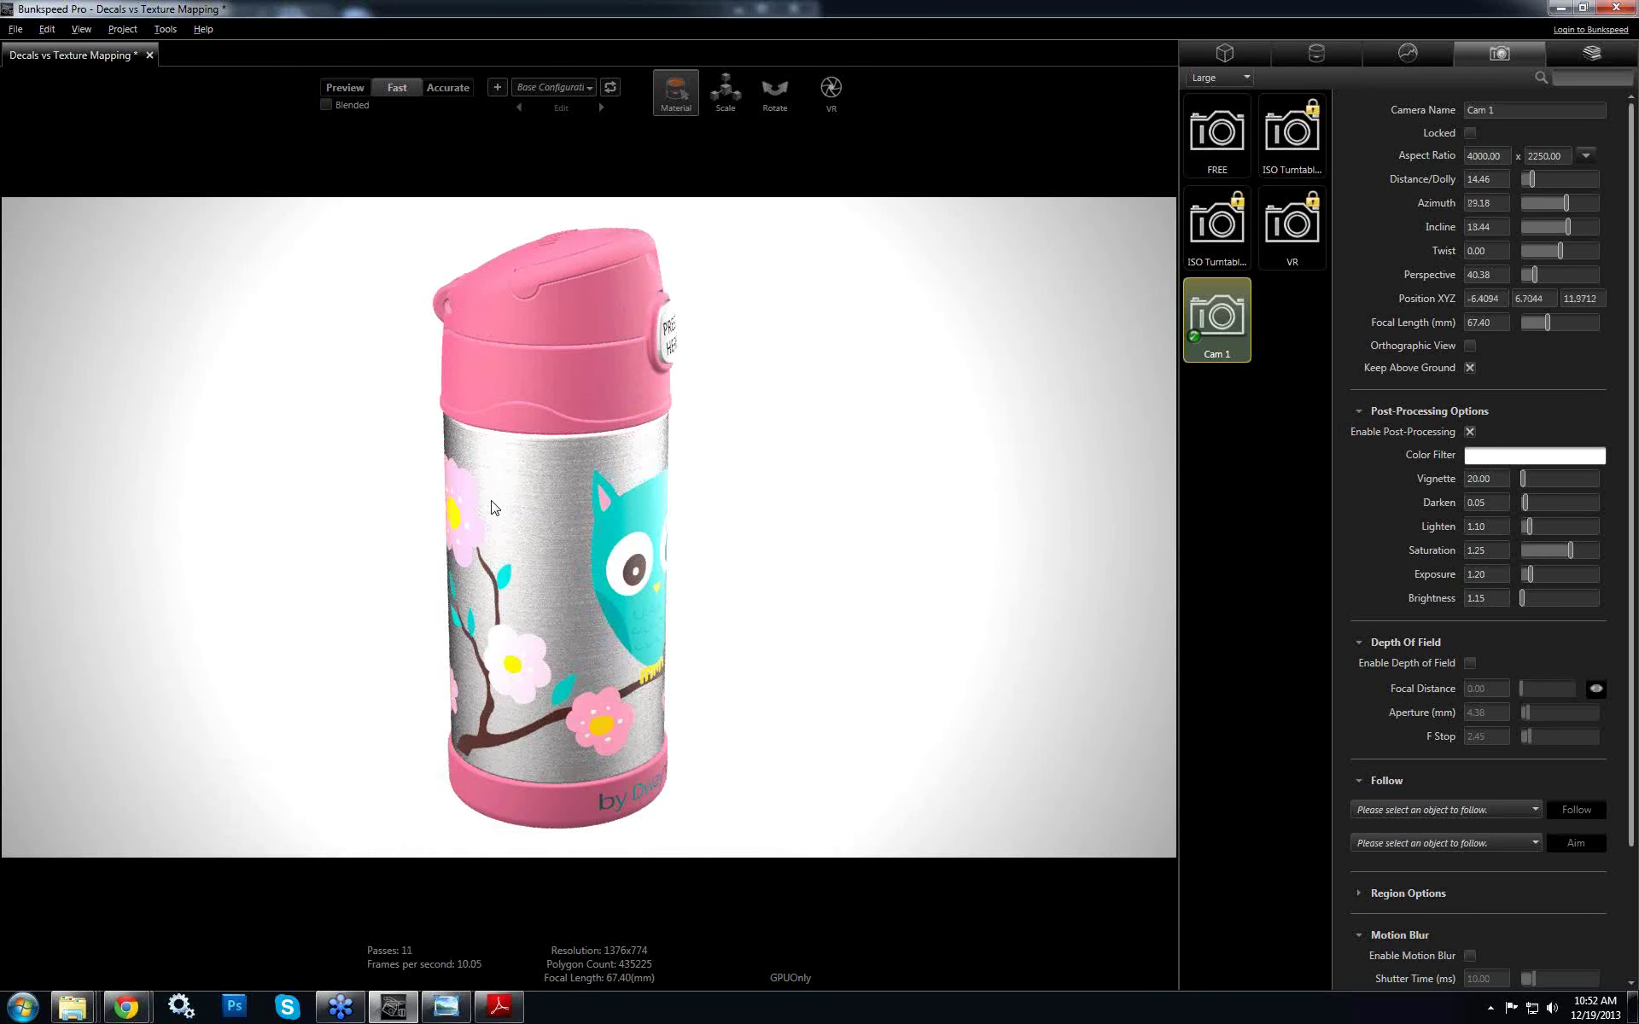
drag(721, 640, 418, 525)
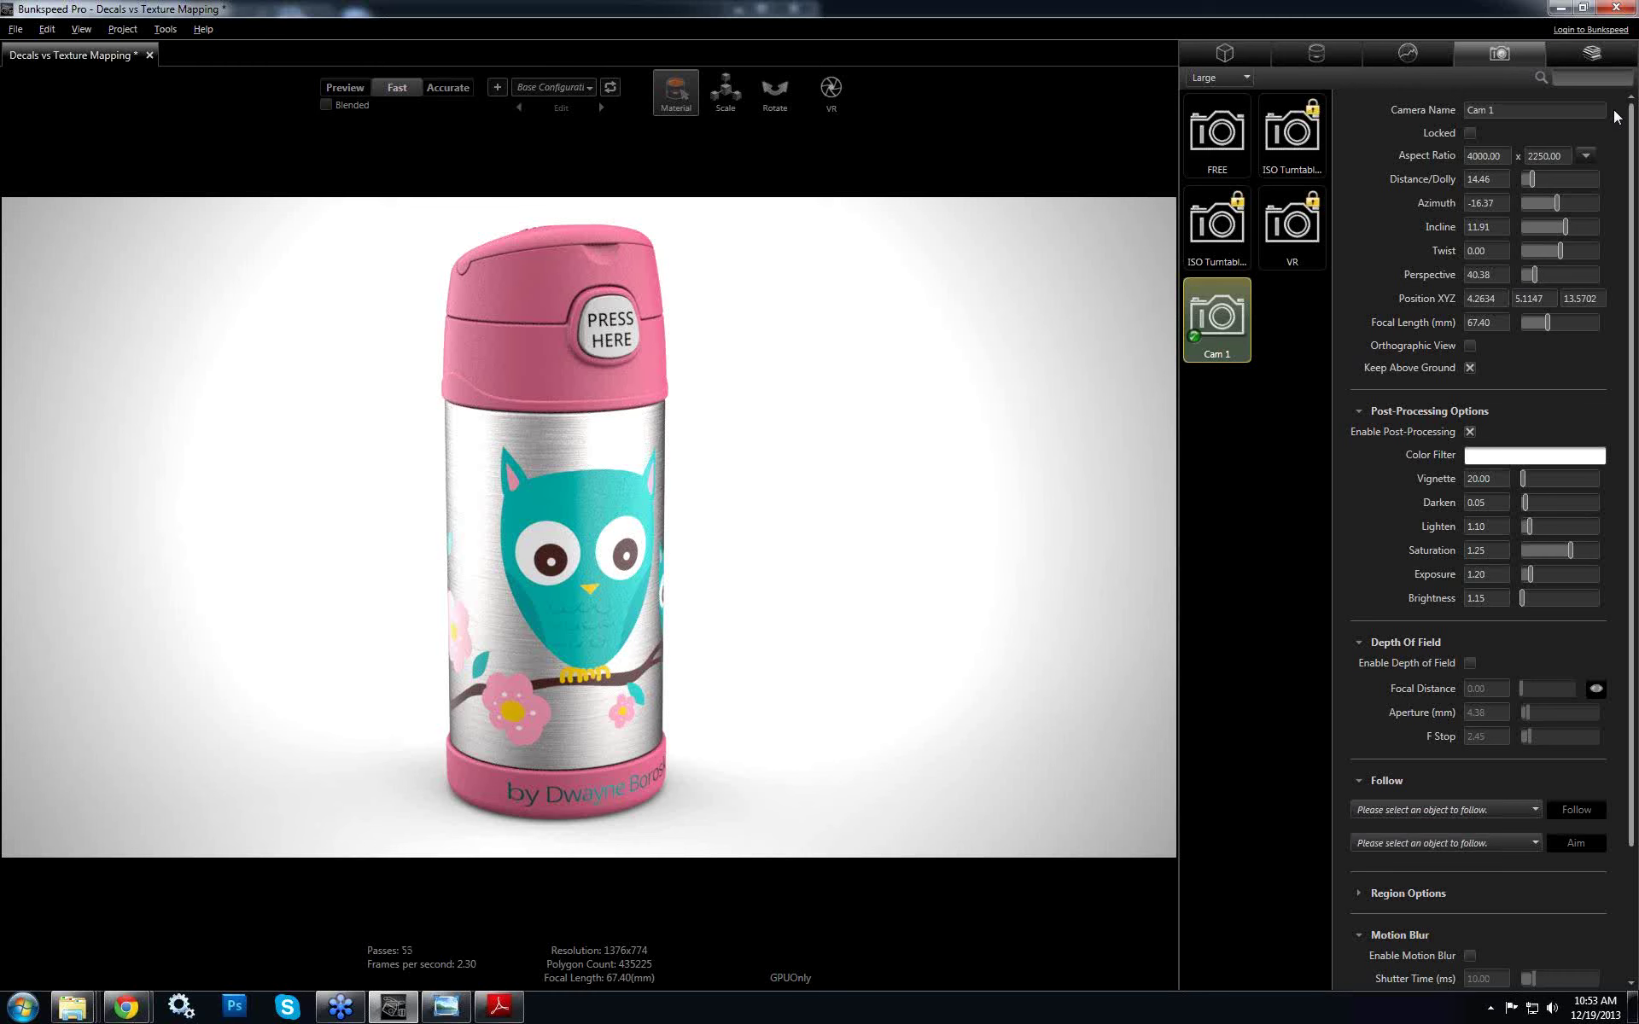
click(347, 89)
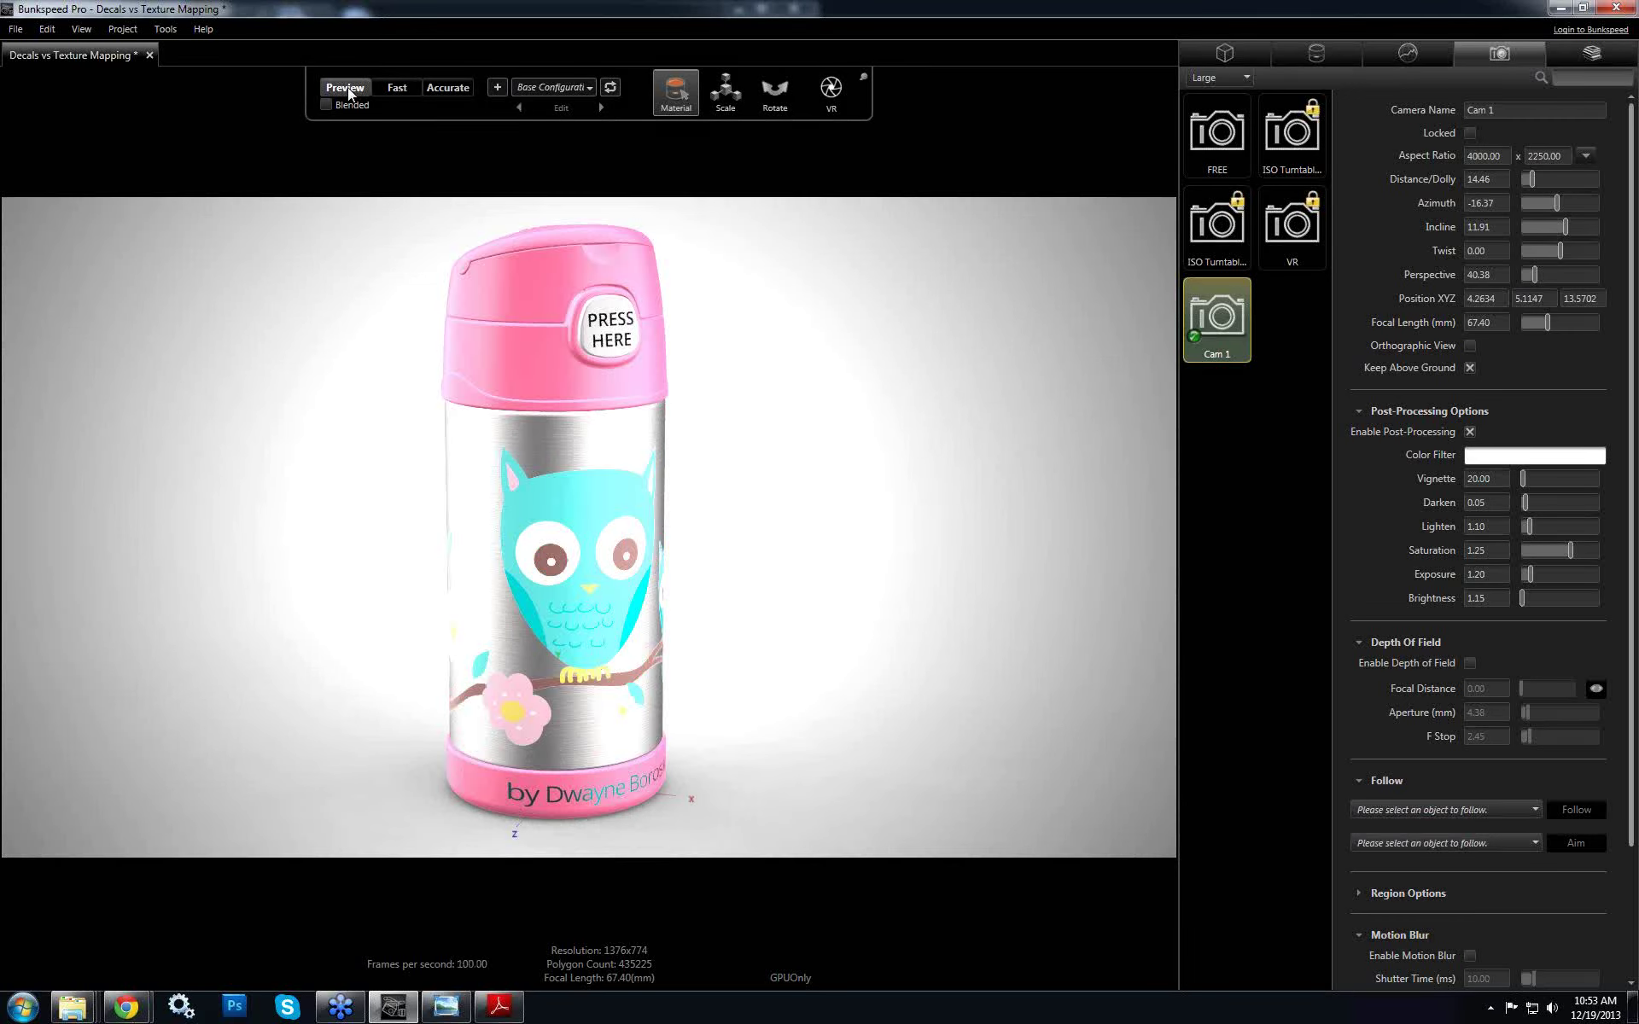
Reapply Brushed Stainless from the Materials library to the bottle body
click(1324, 55)
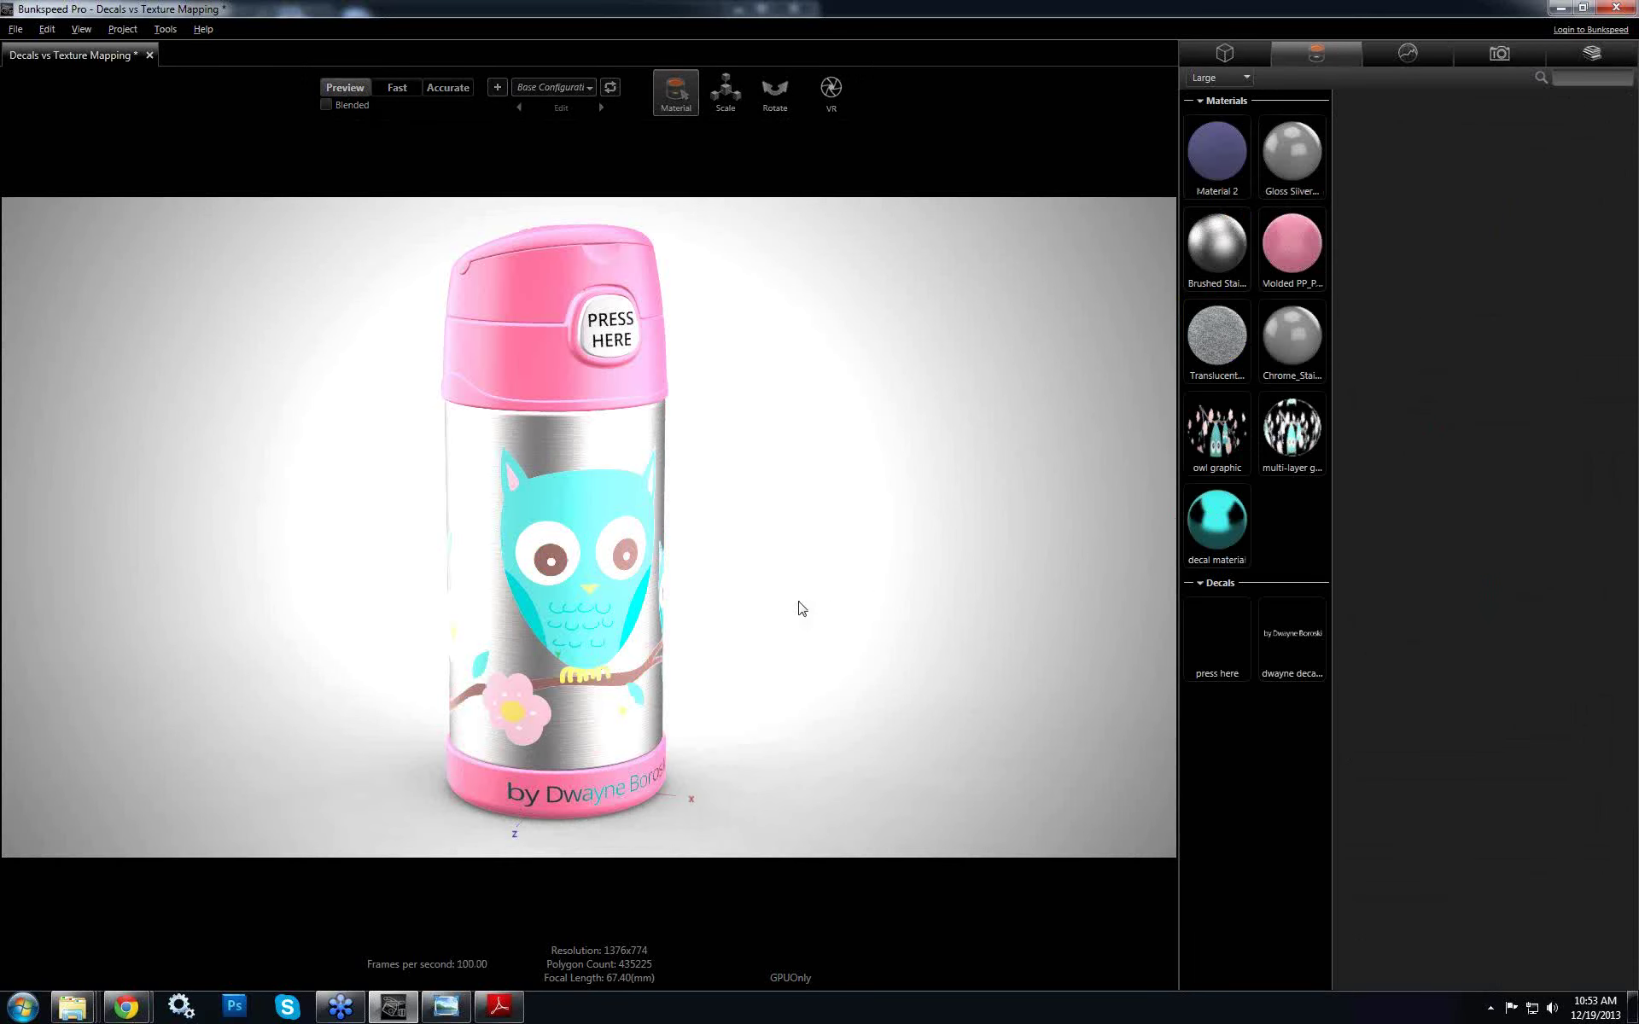
drag(716, 603, 1109, 495)
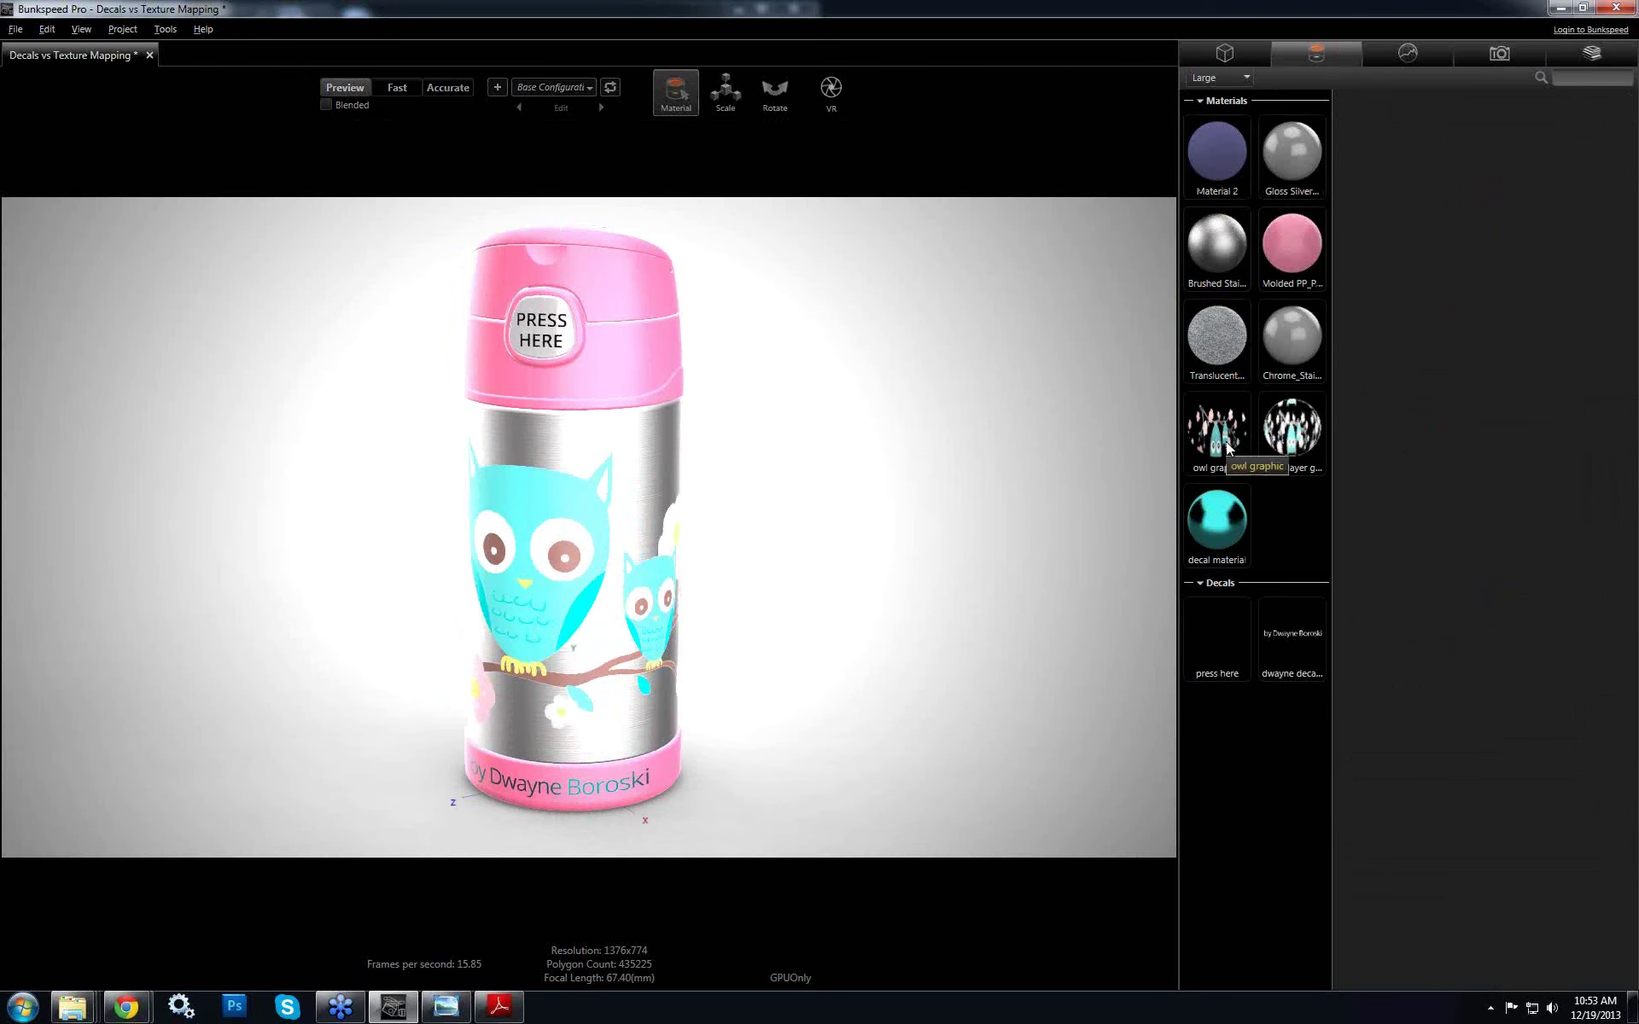
click(1226, 447)
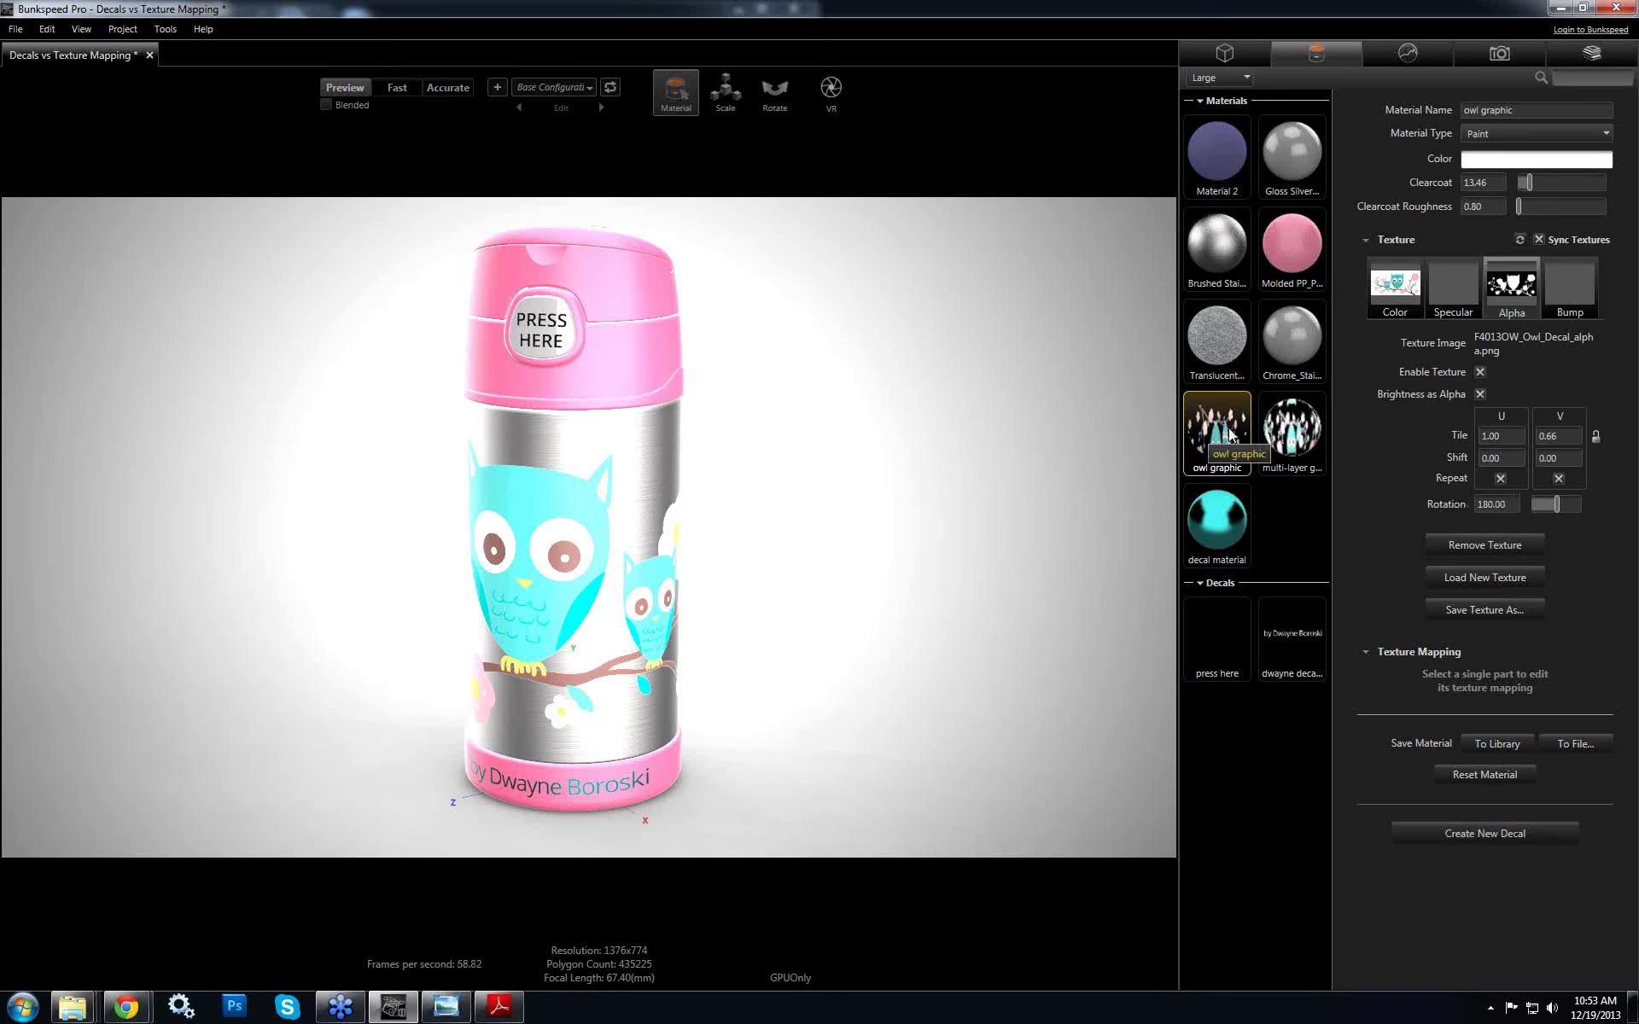
mouse_move(1212, 434)
mouse_down()
mouse_move(1007, 424)
mouse_move(589, 589)
mouse_up()
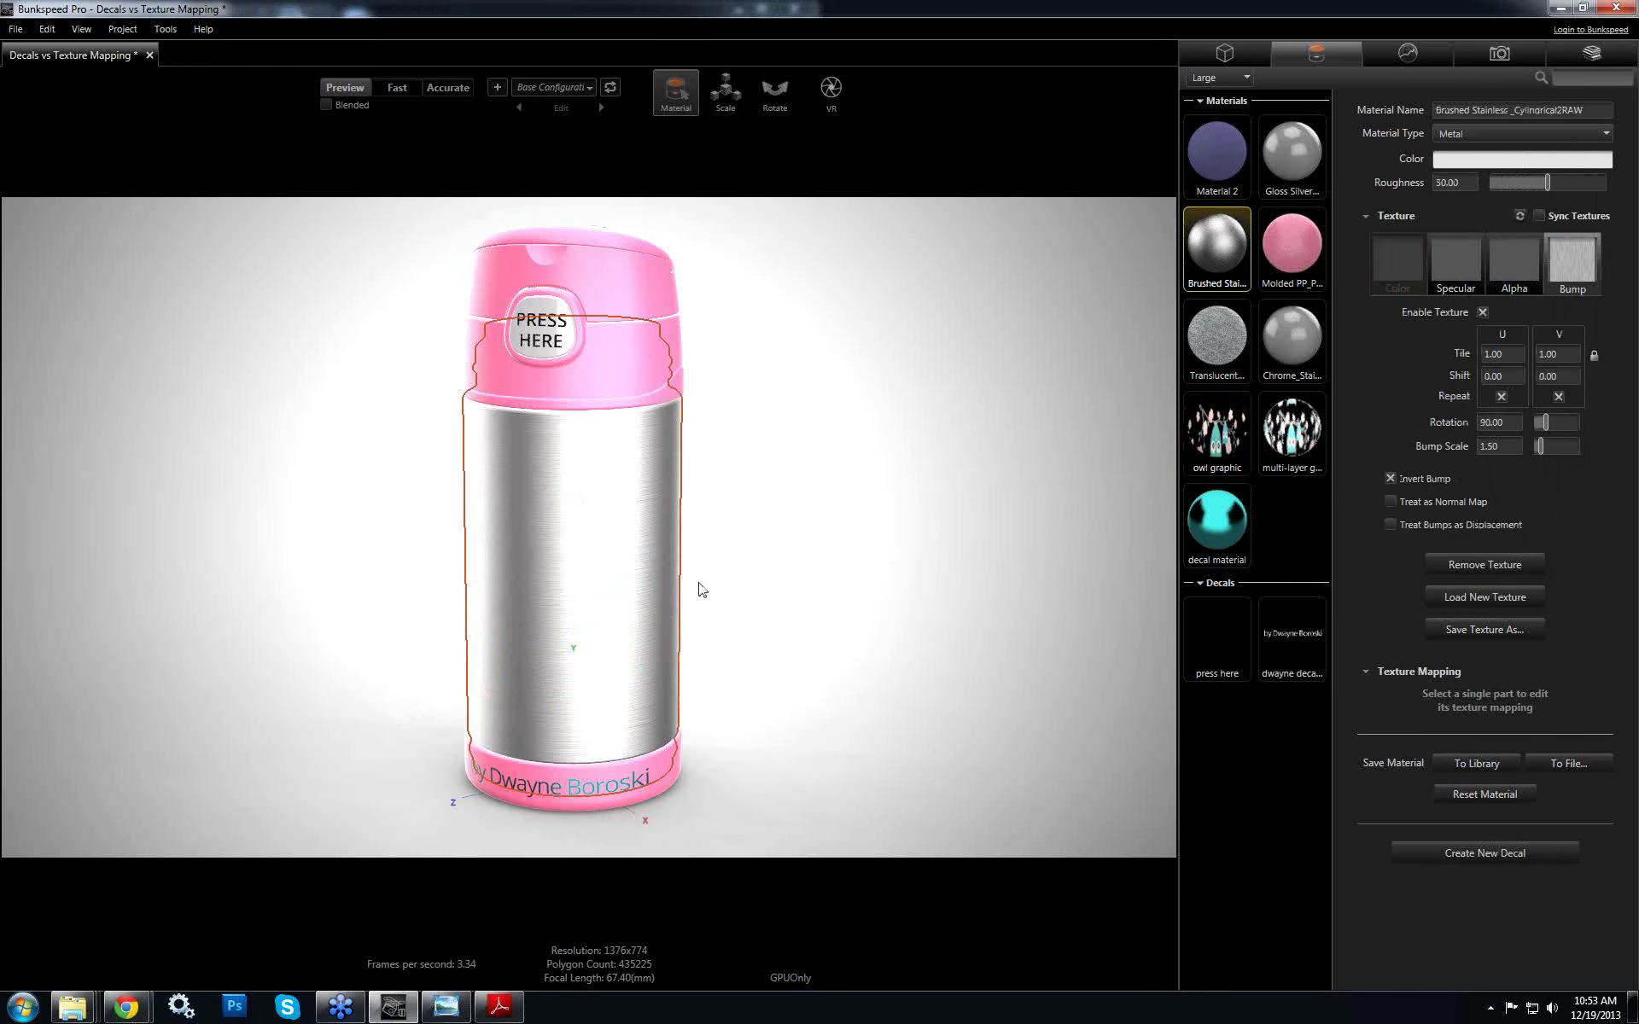
drag(907, 577, 1239, 452)
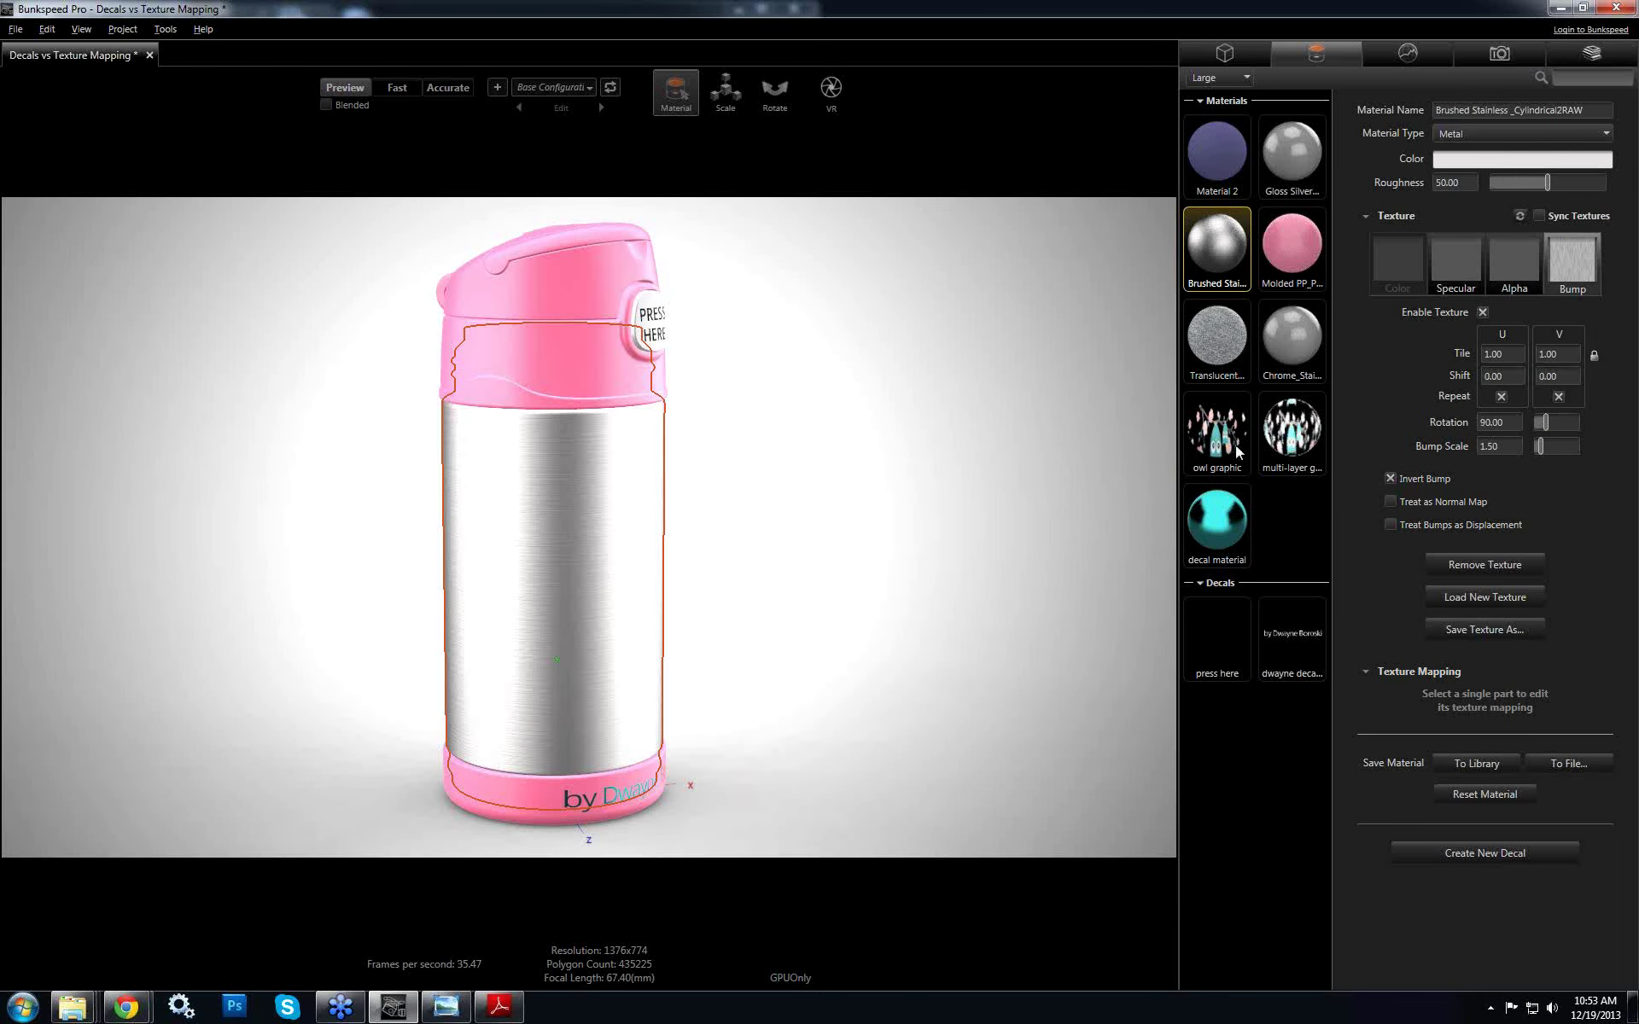
Add a new blank material, Material 1, to the library
right_click(1284, 534)
click(1331, 557)
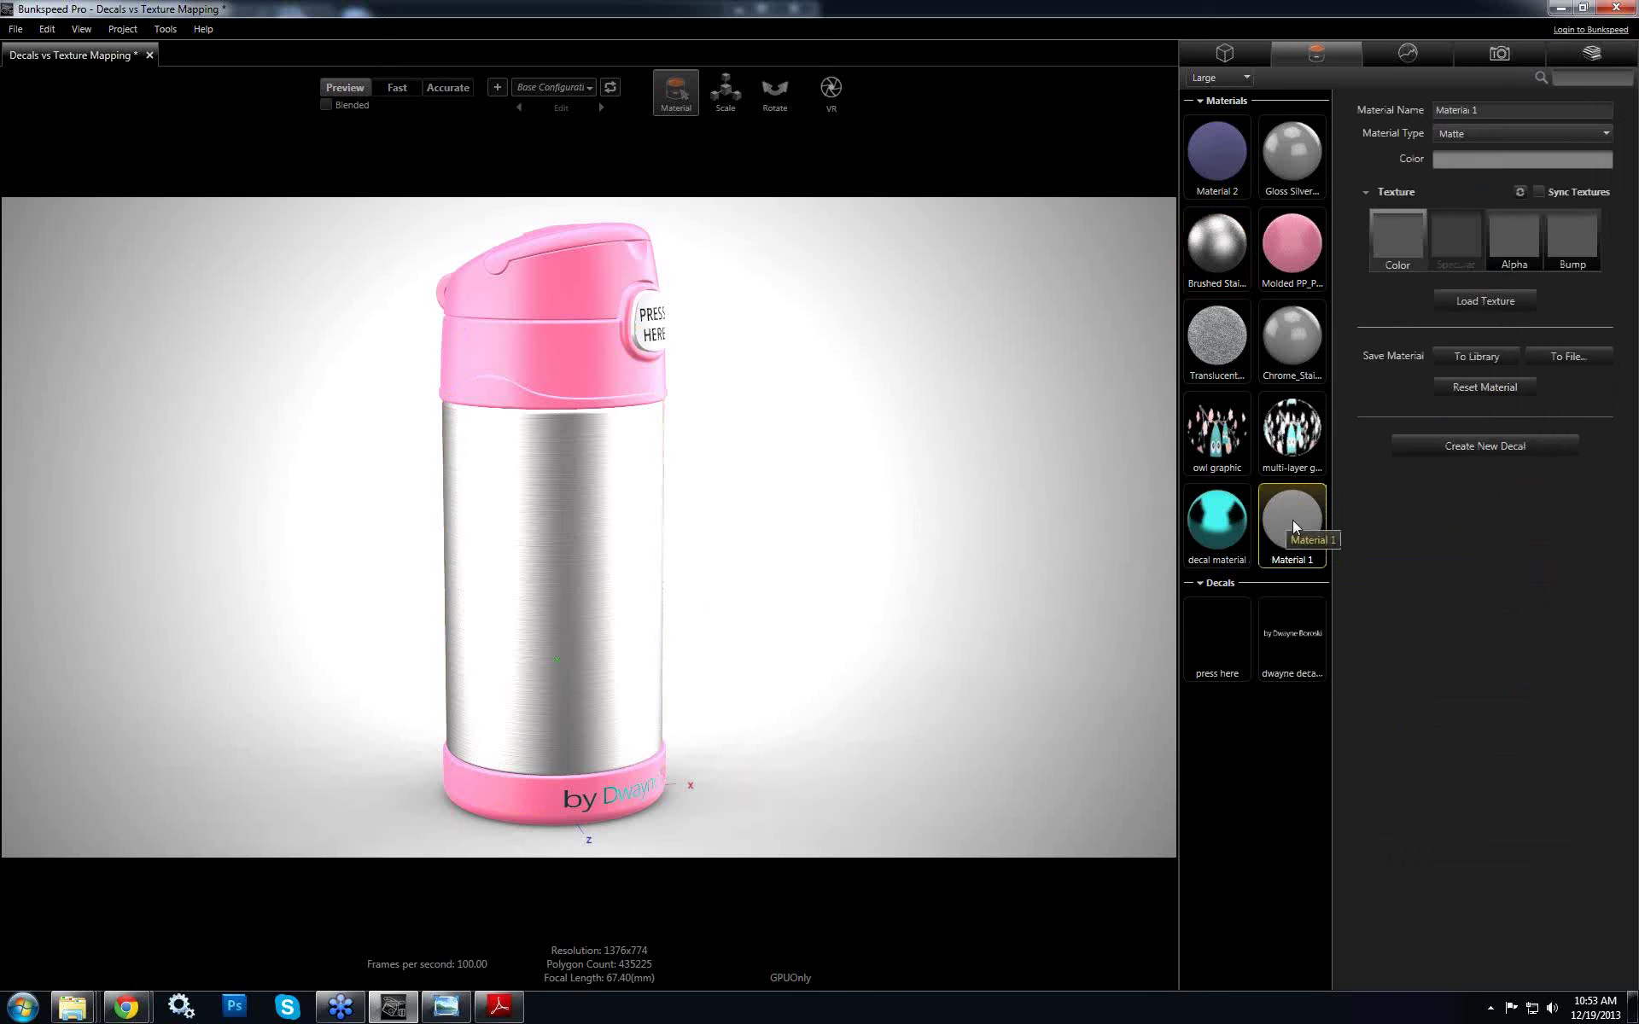
click(1469, 135)
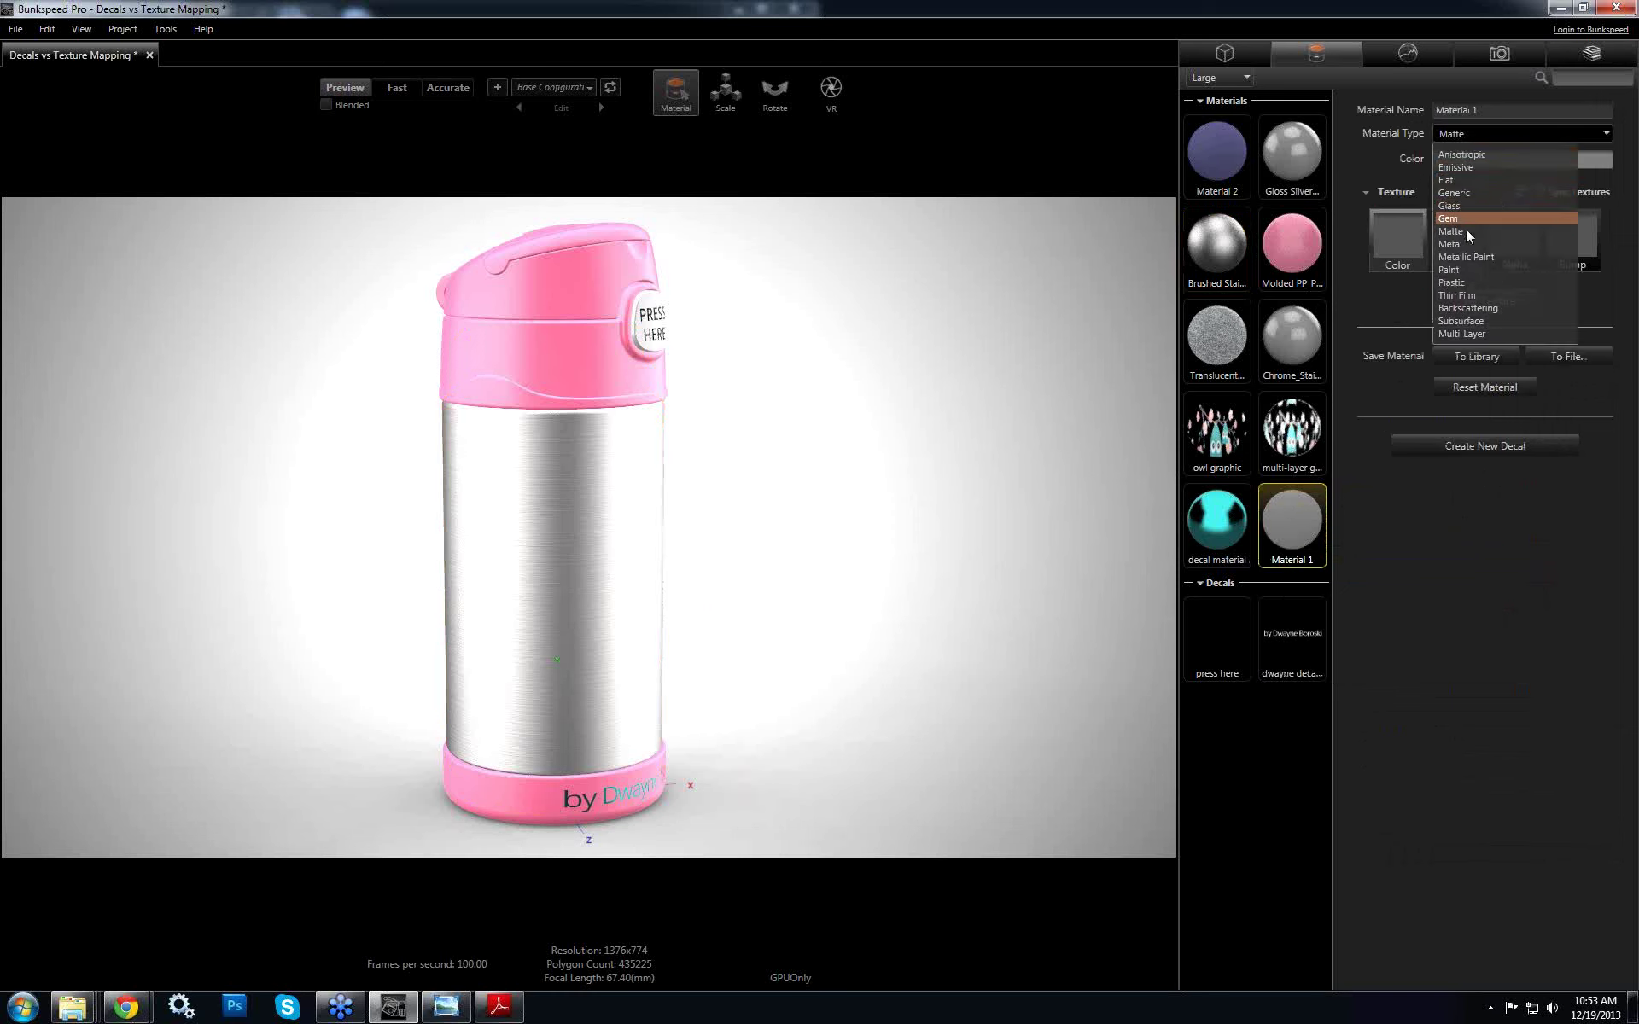
Make Material 1 a white Paint material with saturation 0 and value 100
click(1470, 269)
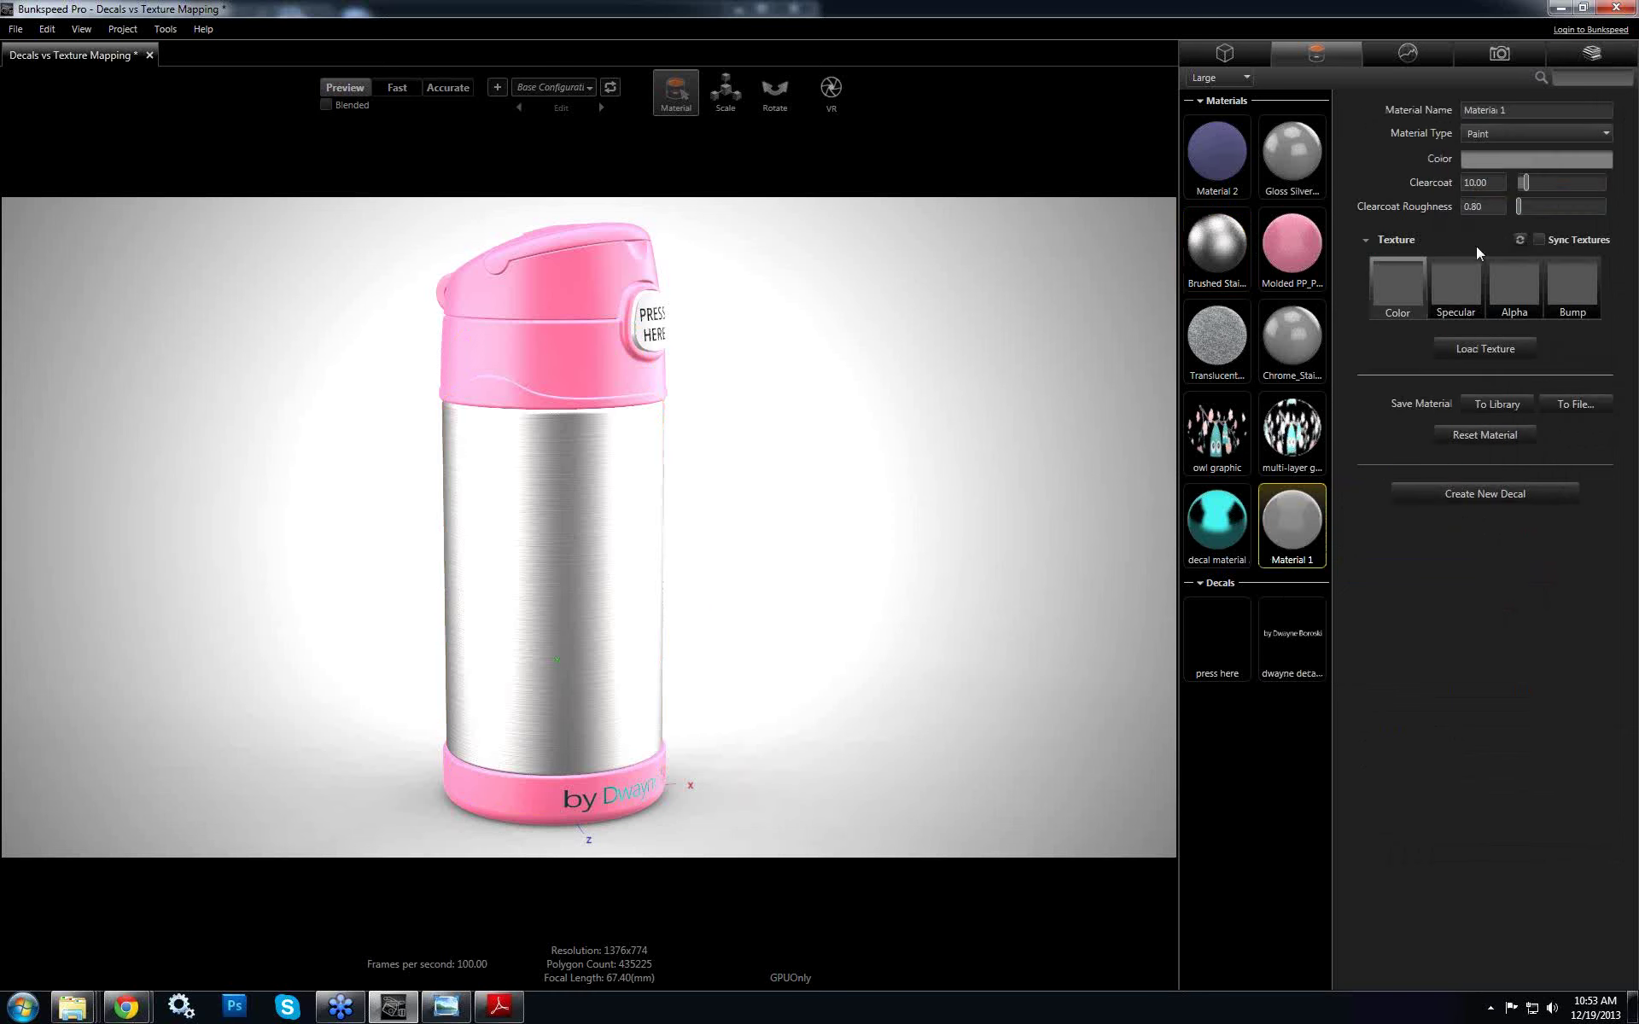
click(1476, 162)
drag(1384, 167, 1303, 130)
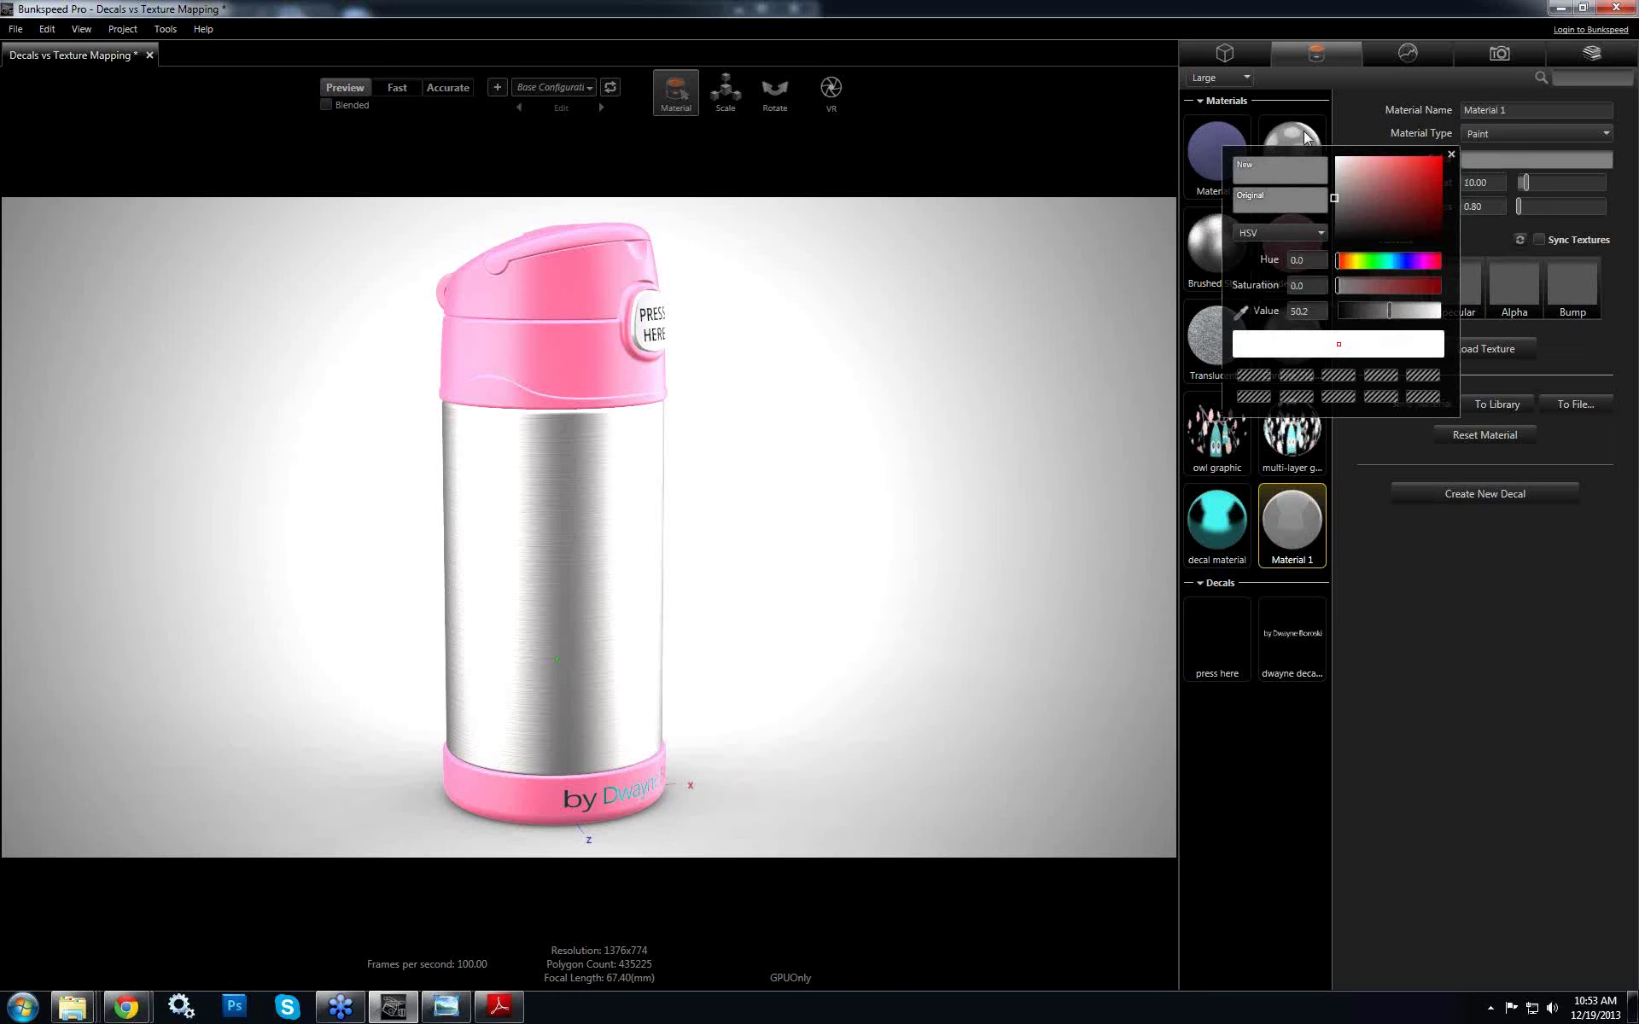
click(1450, 154)
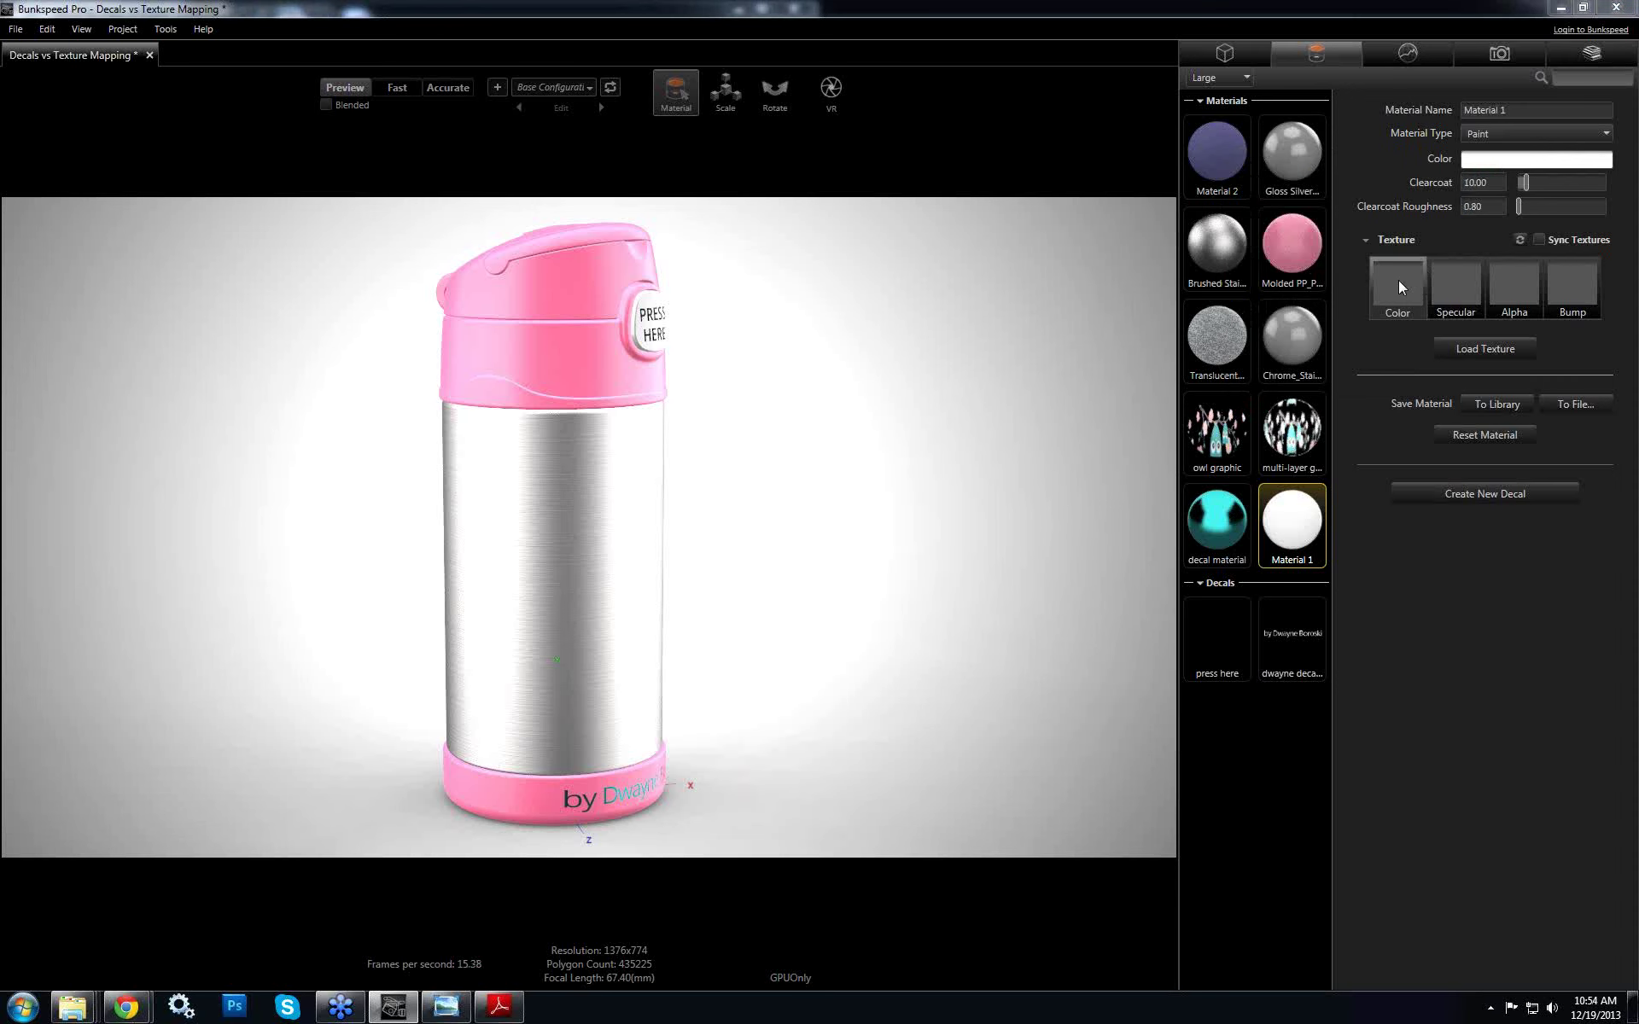
Import F4013OW_Owl_Decal.tif into Material 1's Color texture slot
click(1398, 281)
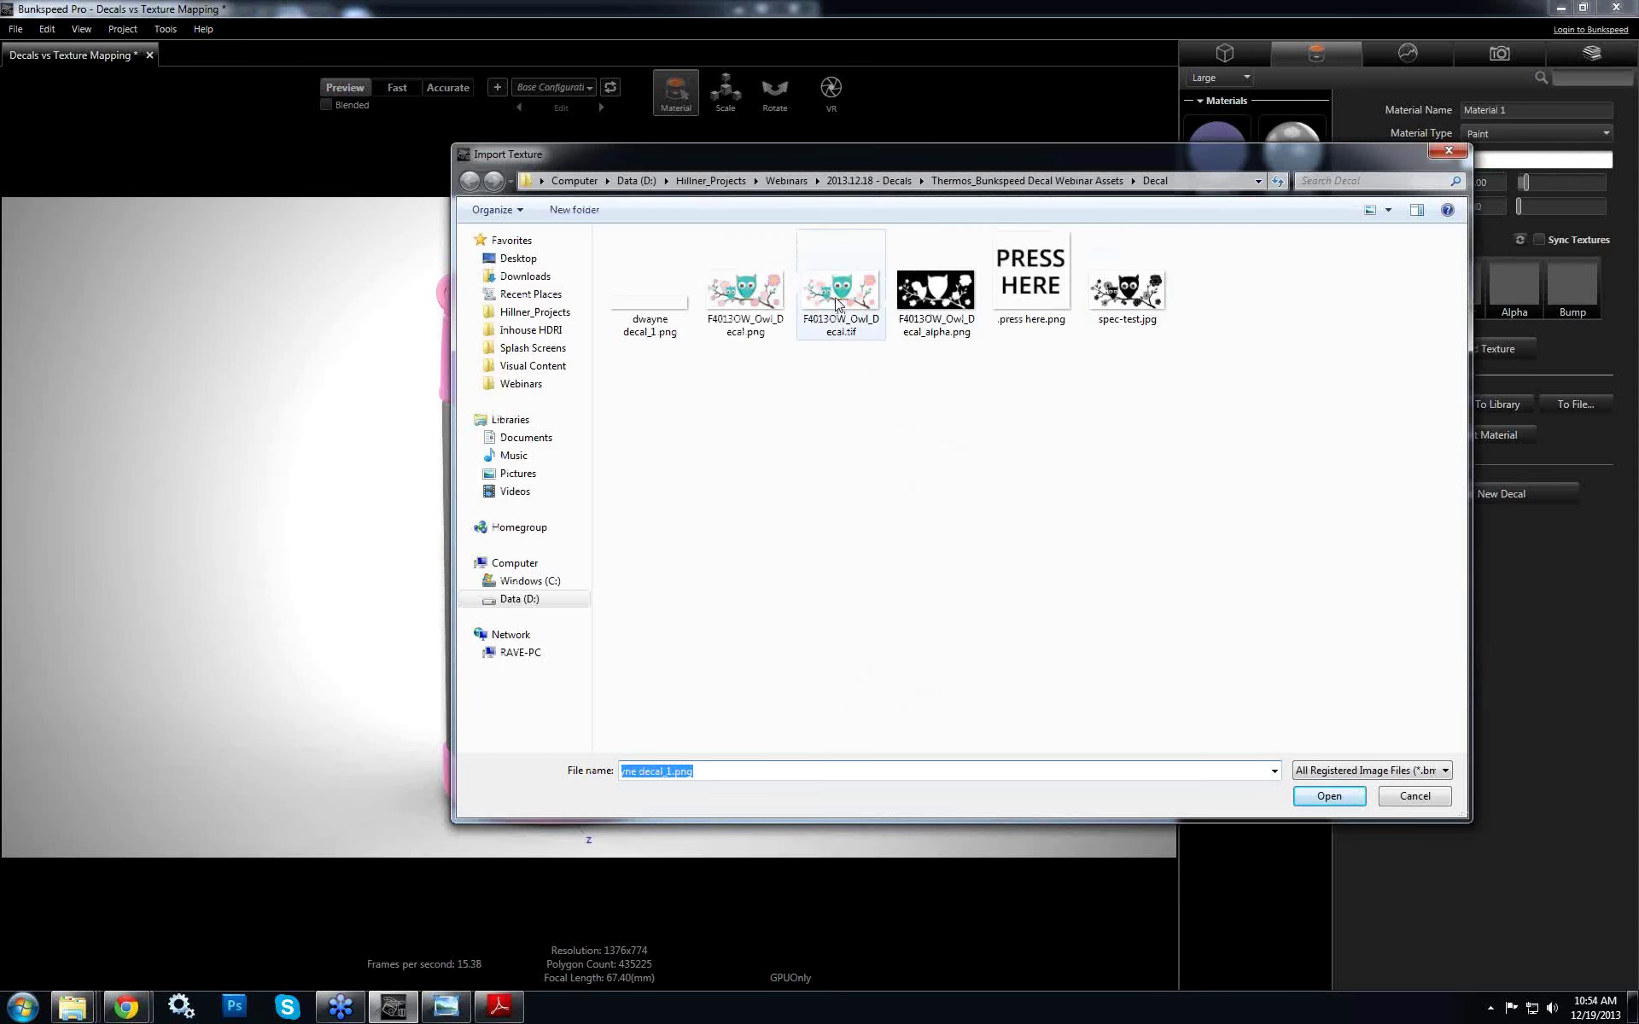
click(841, 300)
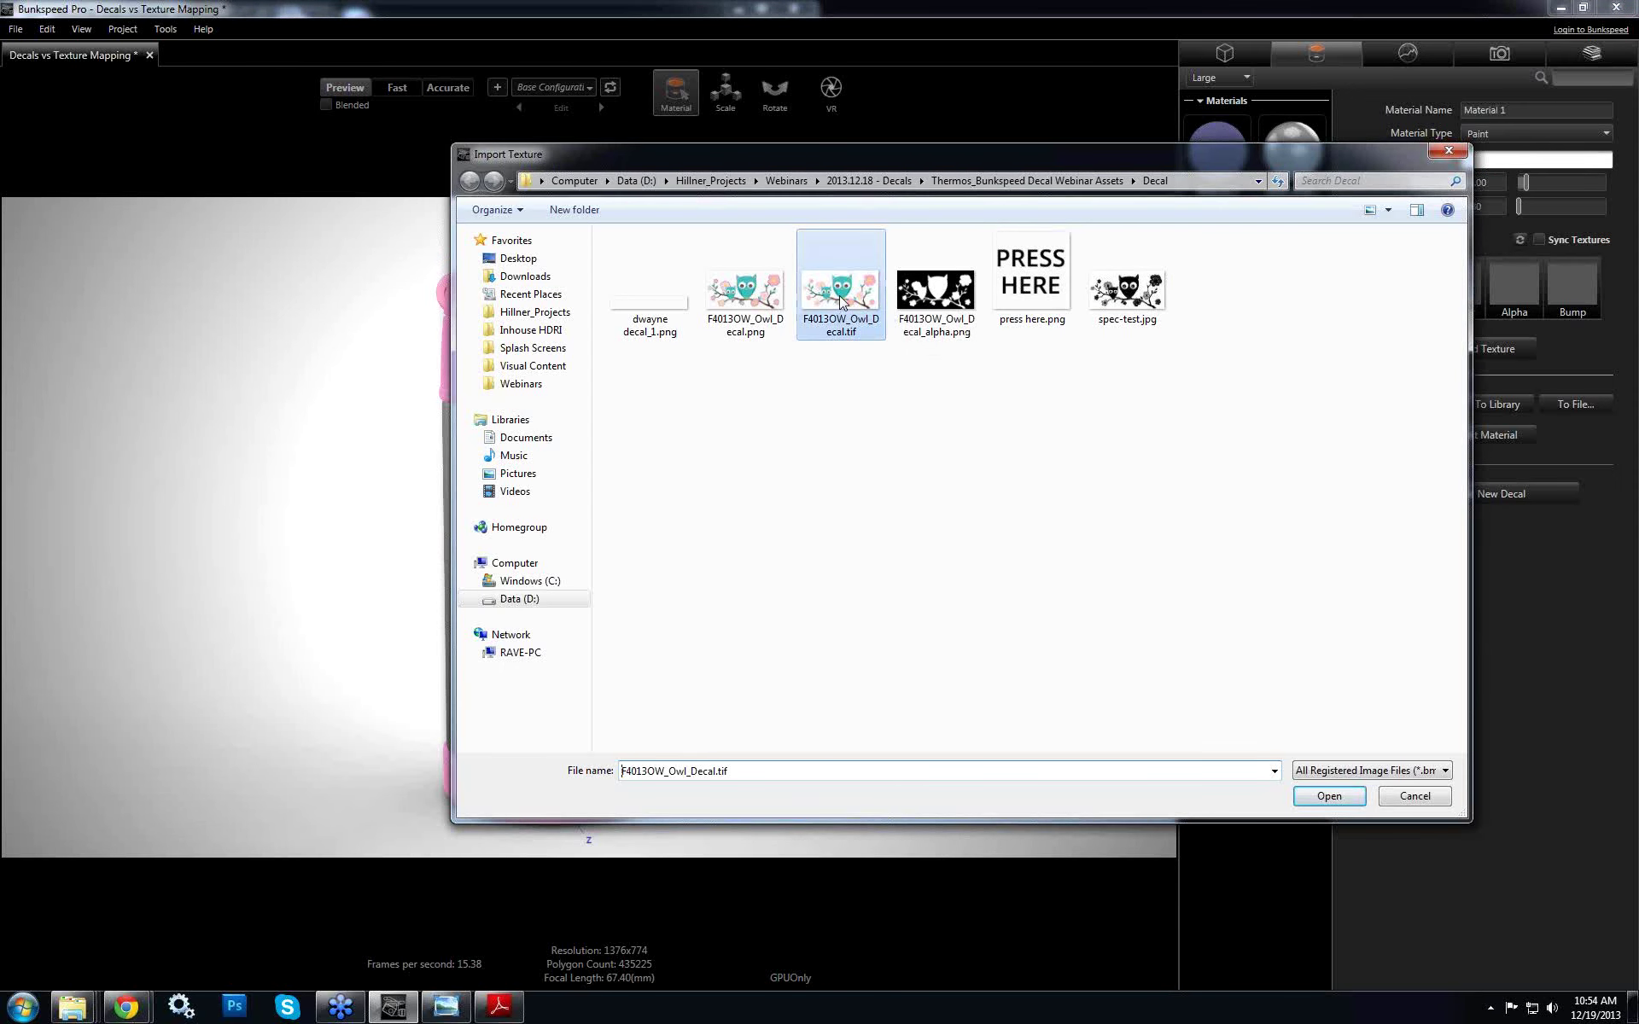
double_click(841, 300)
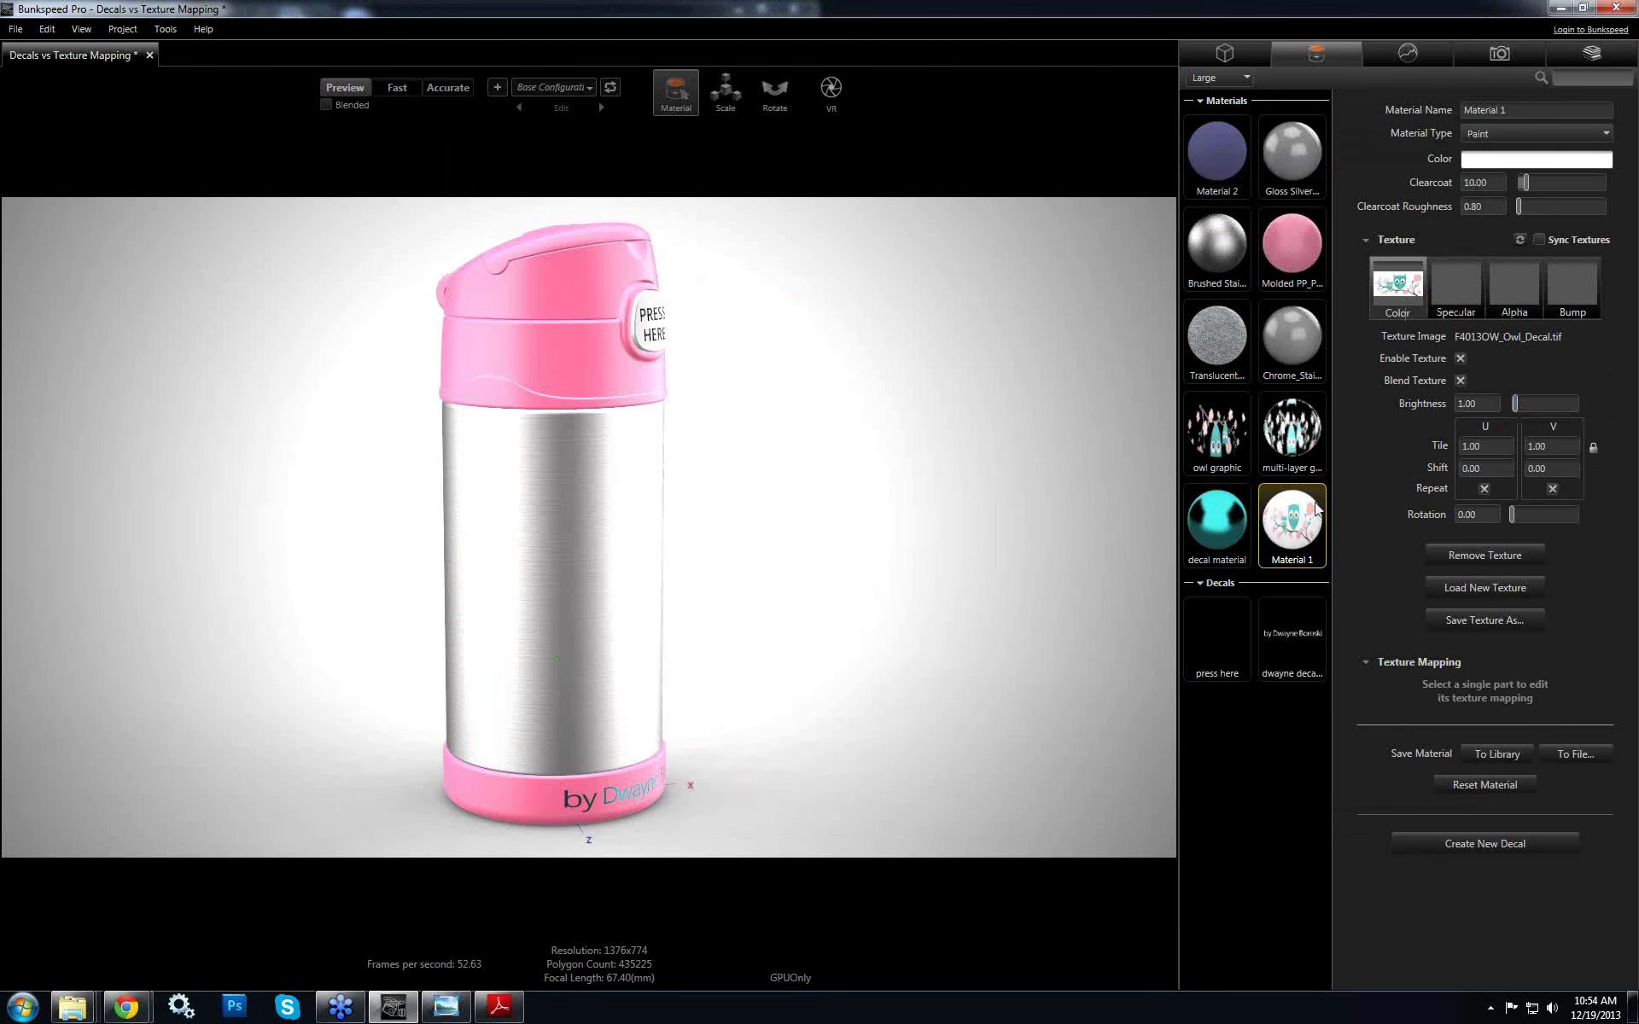
Drop Material 1 onto the bottle body and switch the texture tool to Move
drag(1291, 520, 522, 591)
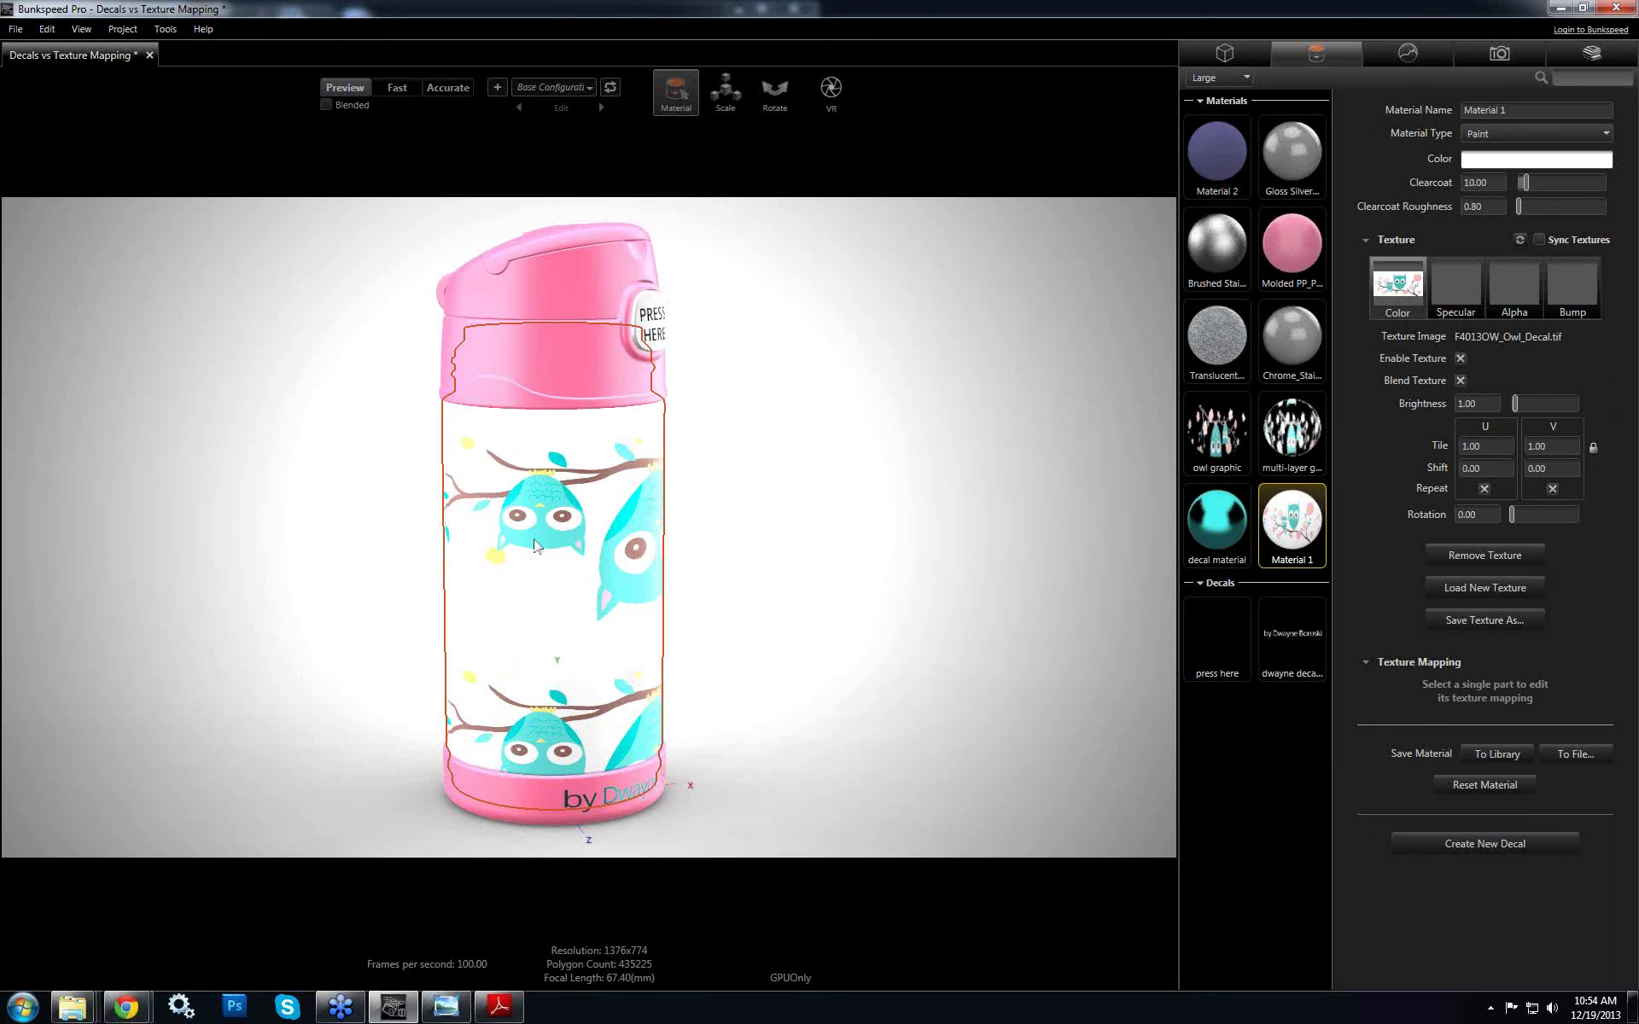
mouse_move(740, 106)
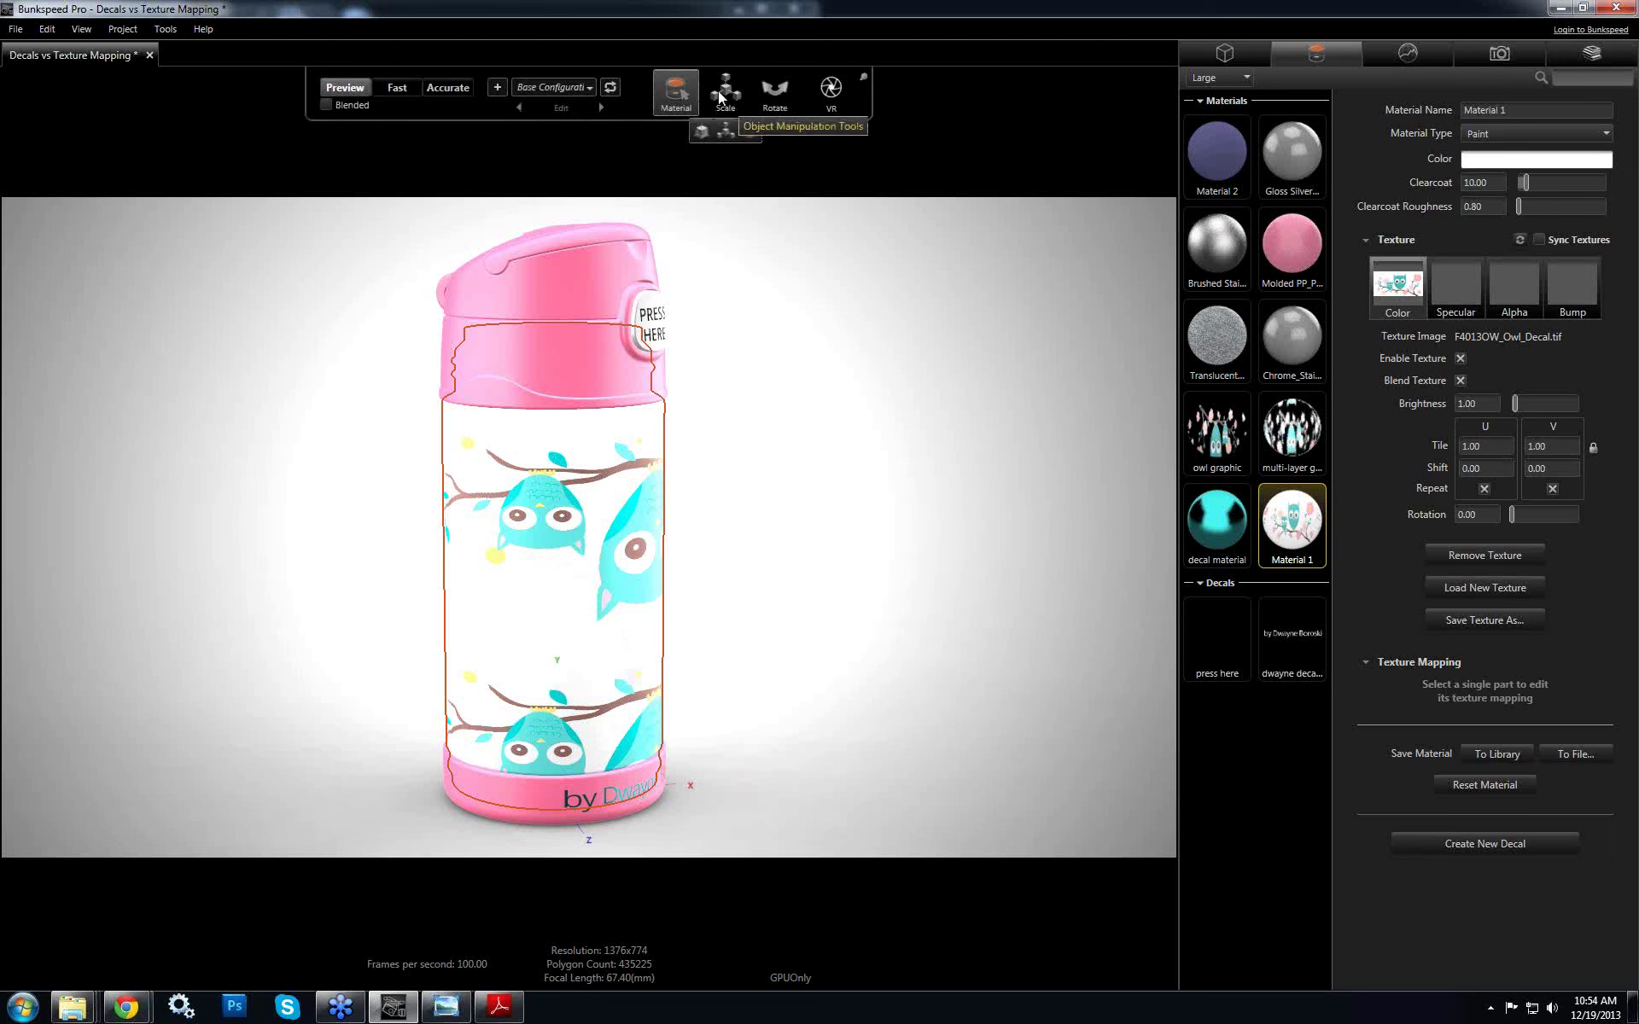
click(702, 132)
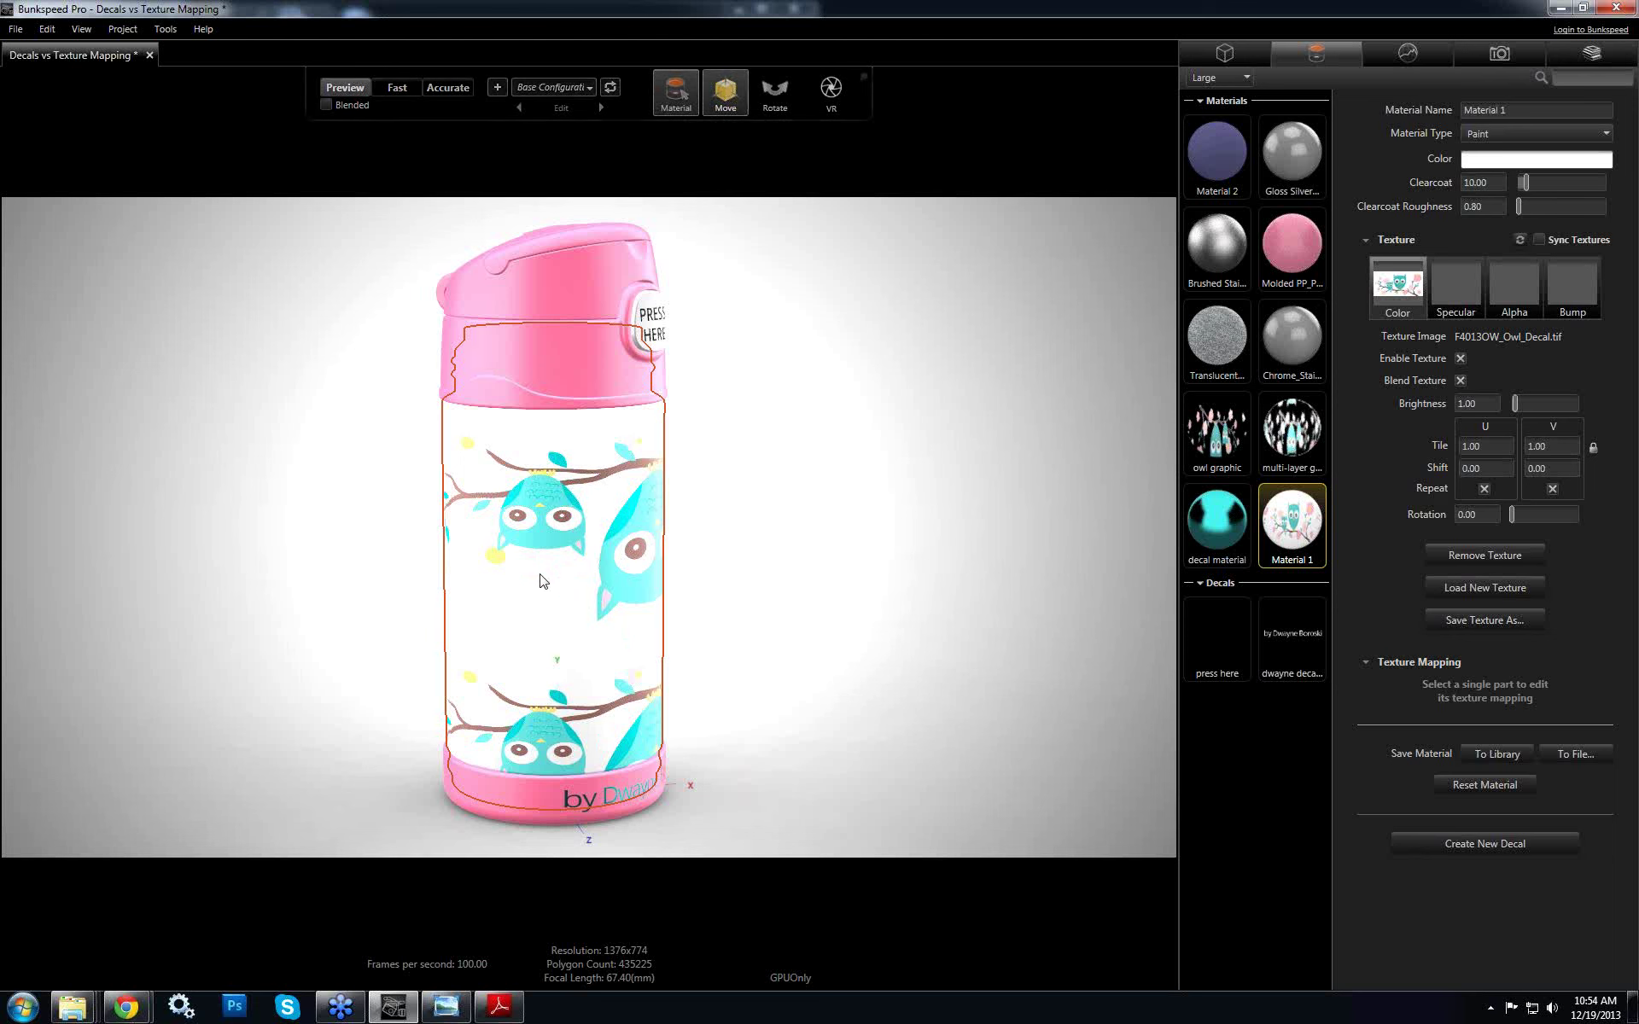
With cylindrical mapping on the bottle body, rotate and drag the owl texture gizmo to shift the pattern
click(658, 471)
drag(715, 494, 516, 338)
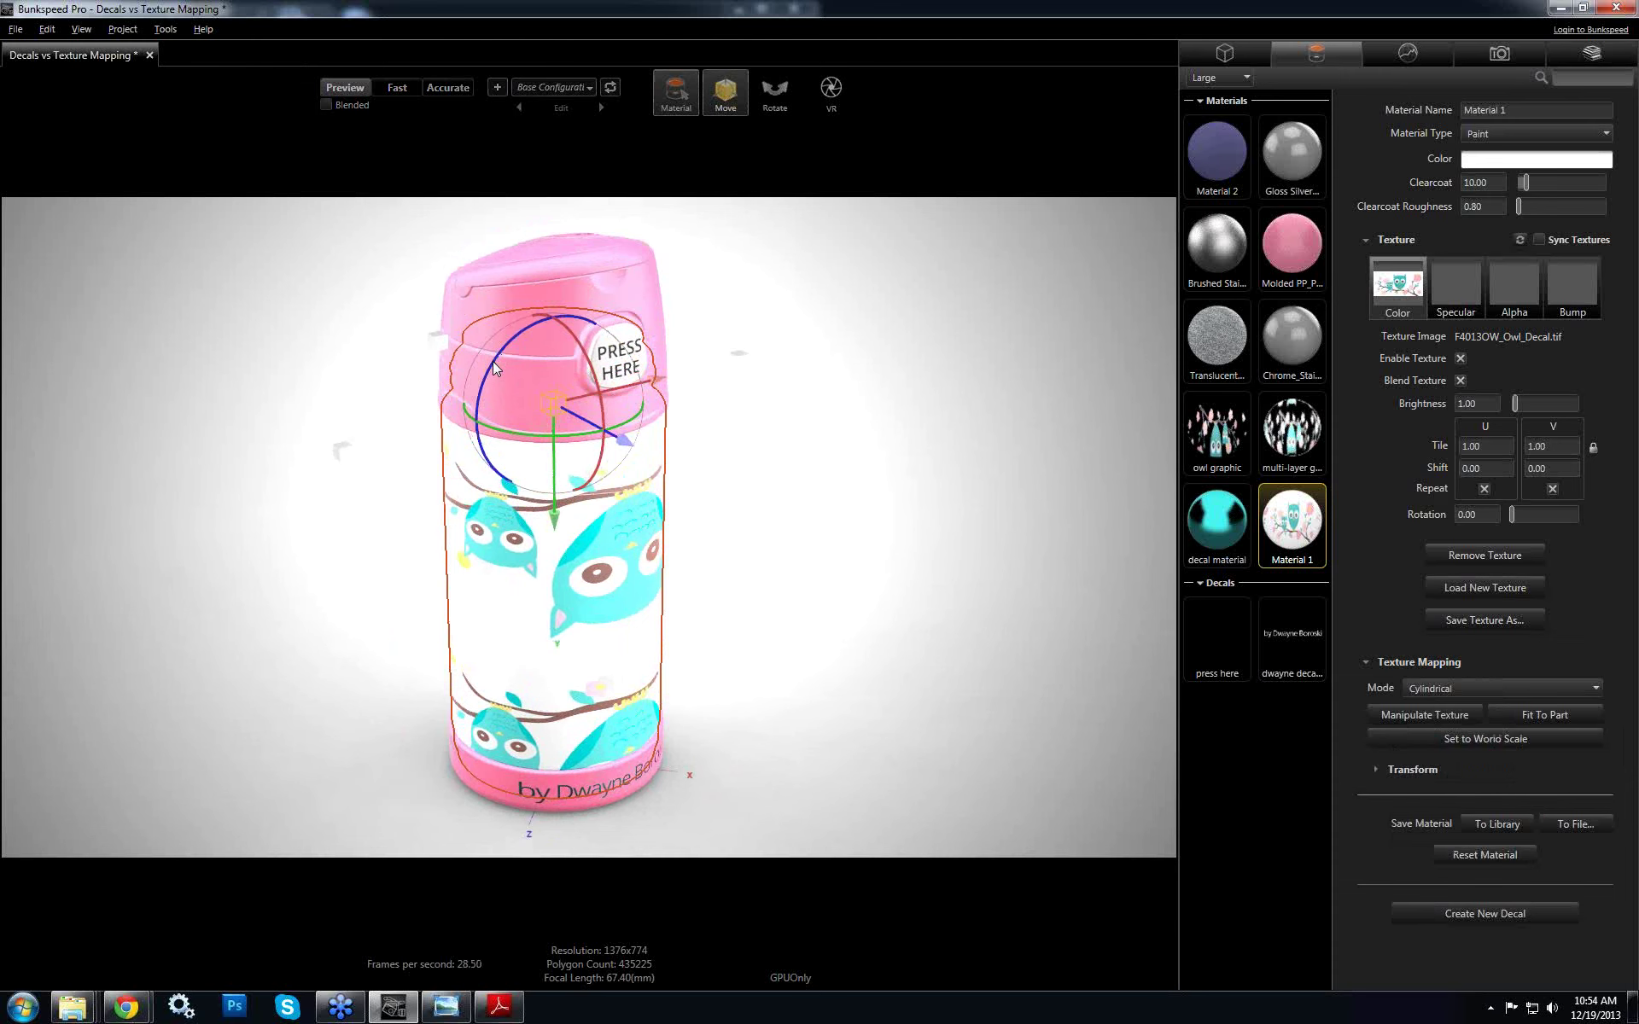
drag(765, 602, 795, 553)
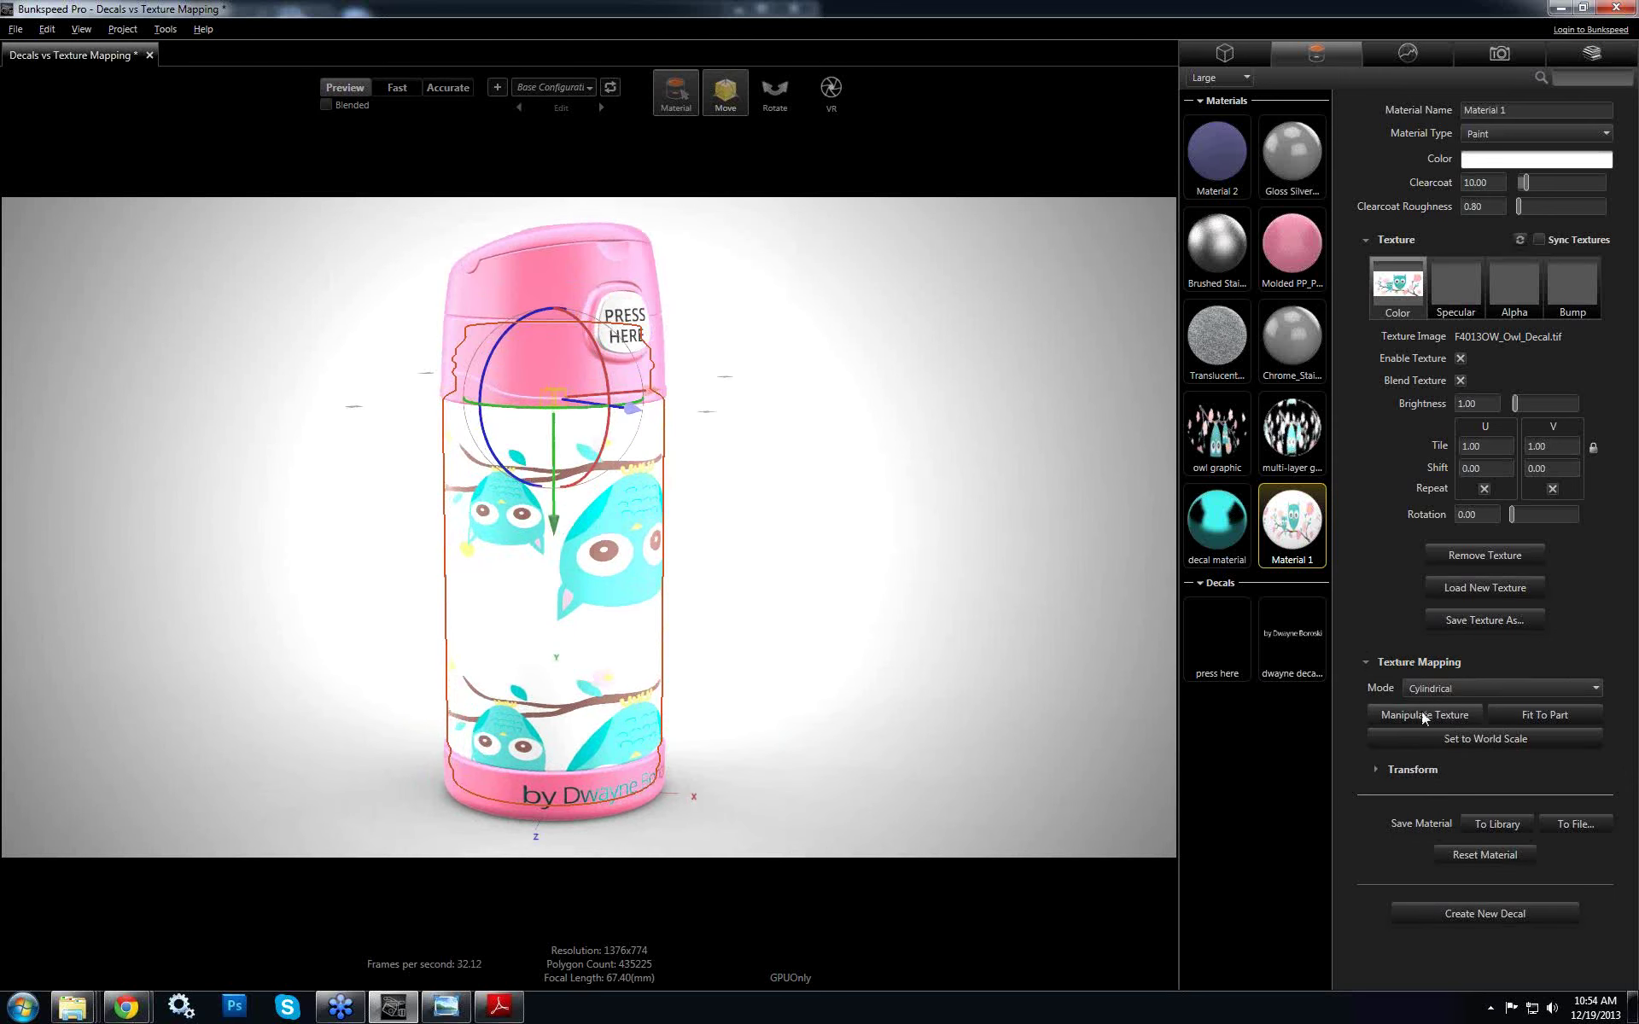
mouse_move(721, 116)
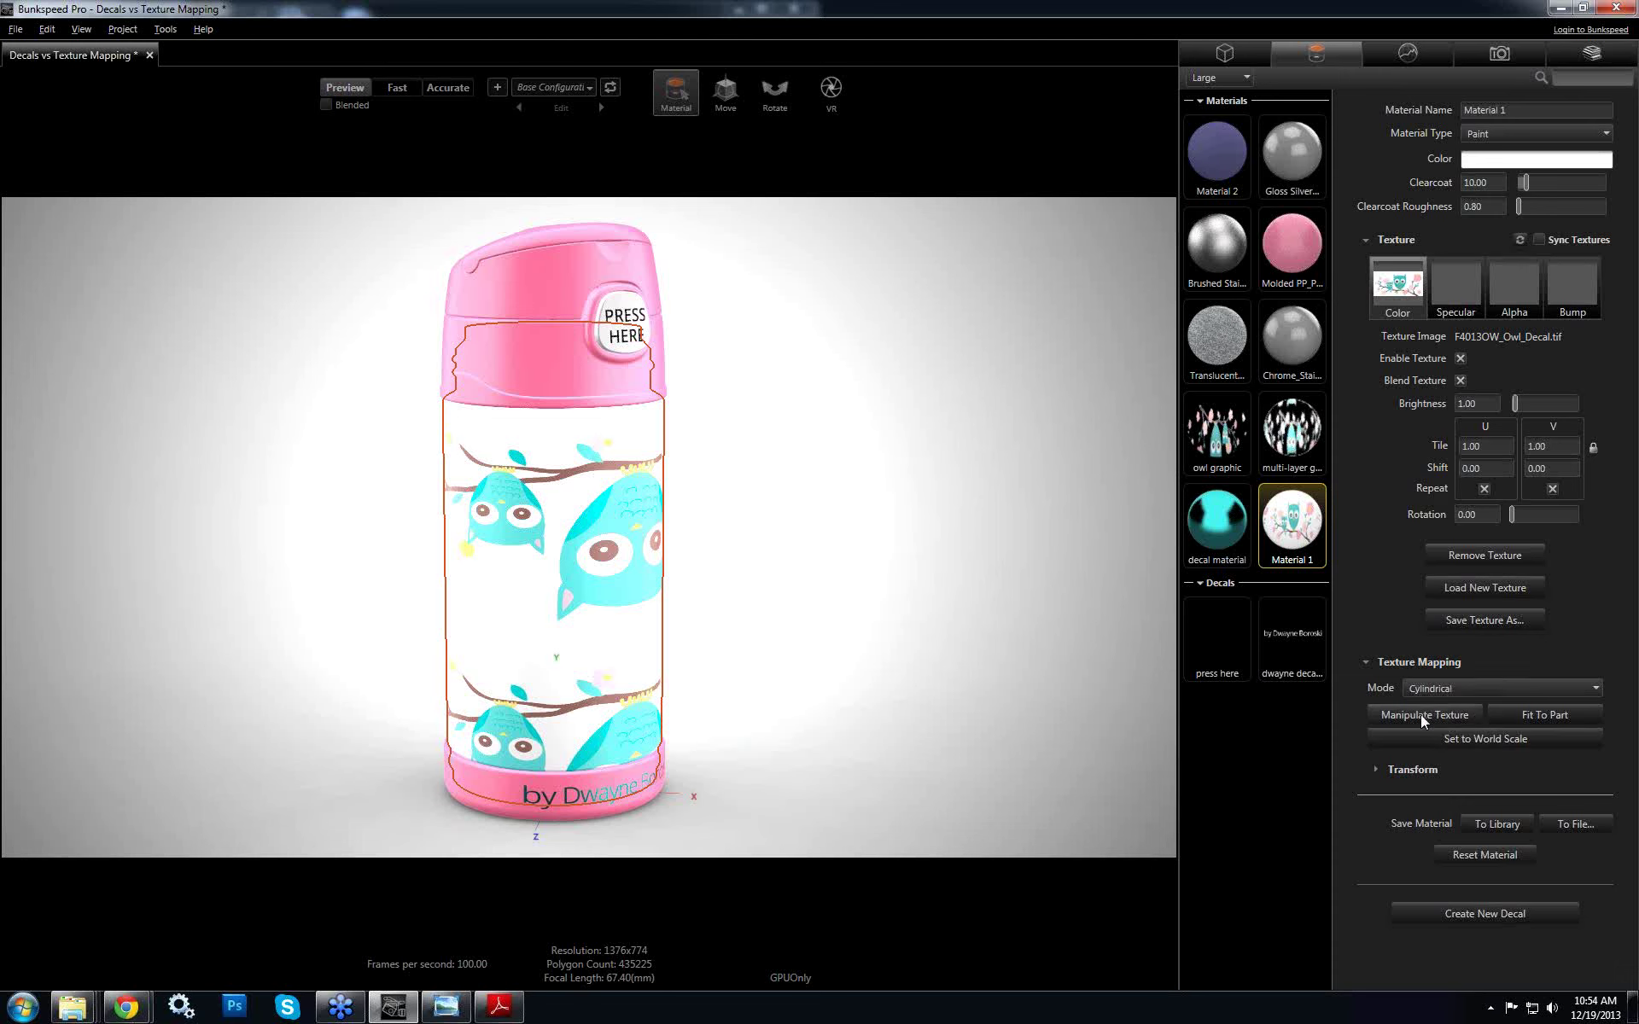
click(1431, 715)
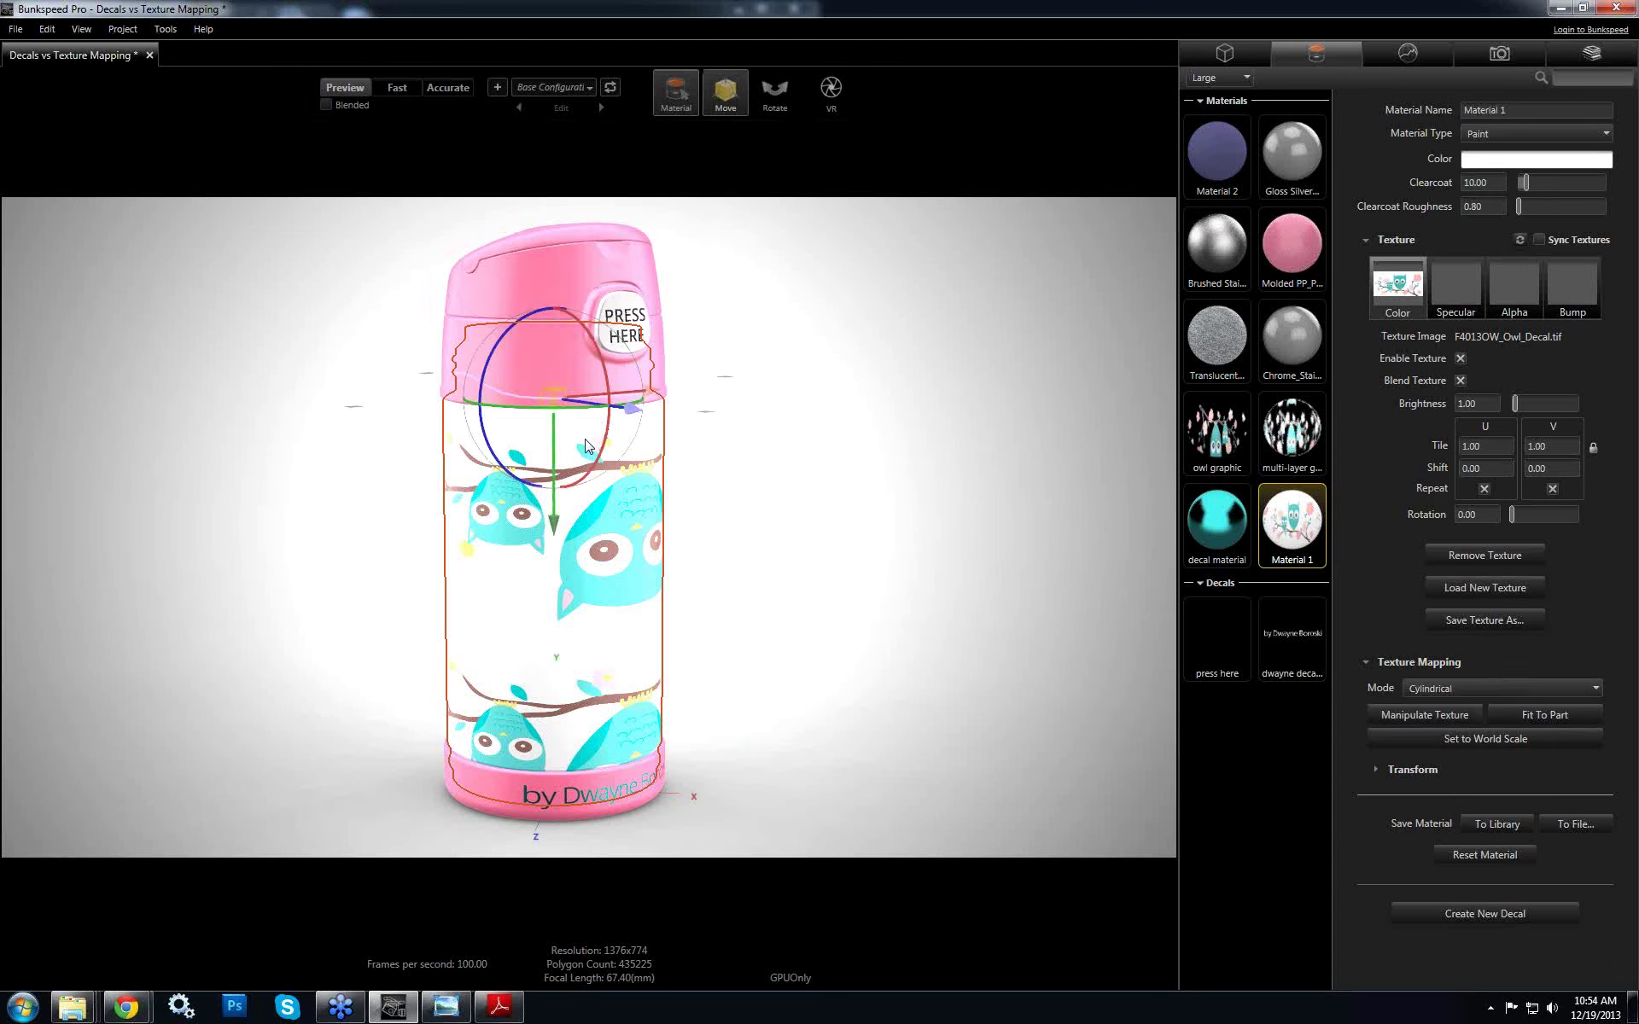
drag(485, 443, 906, 780)
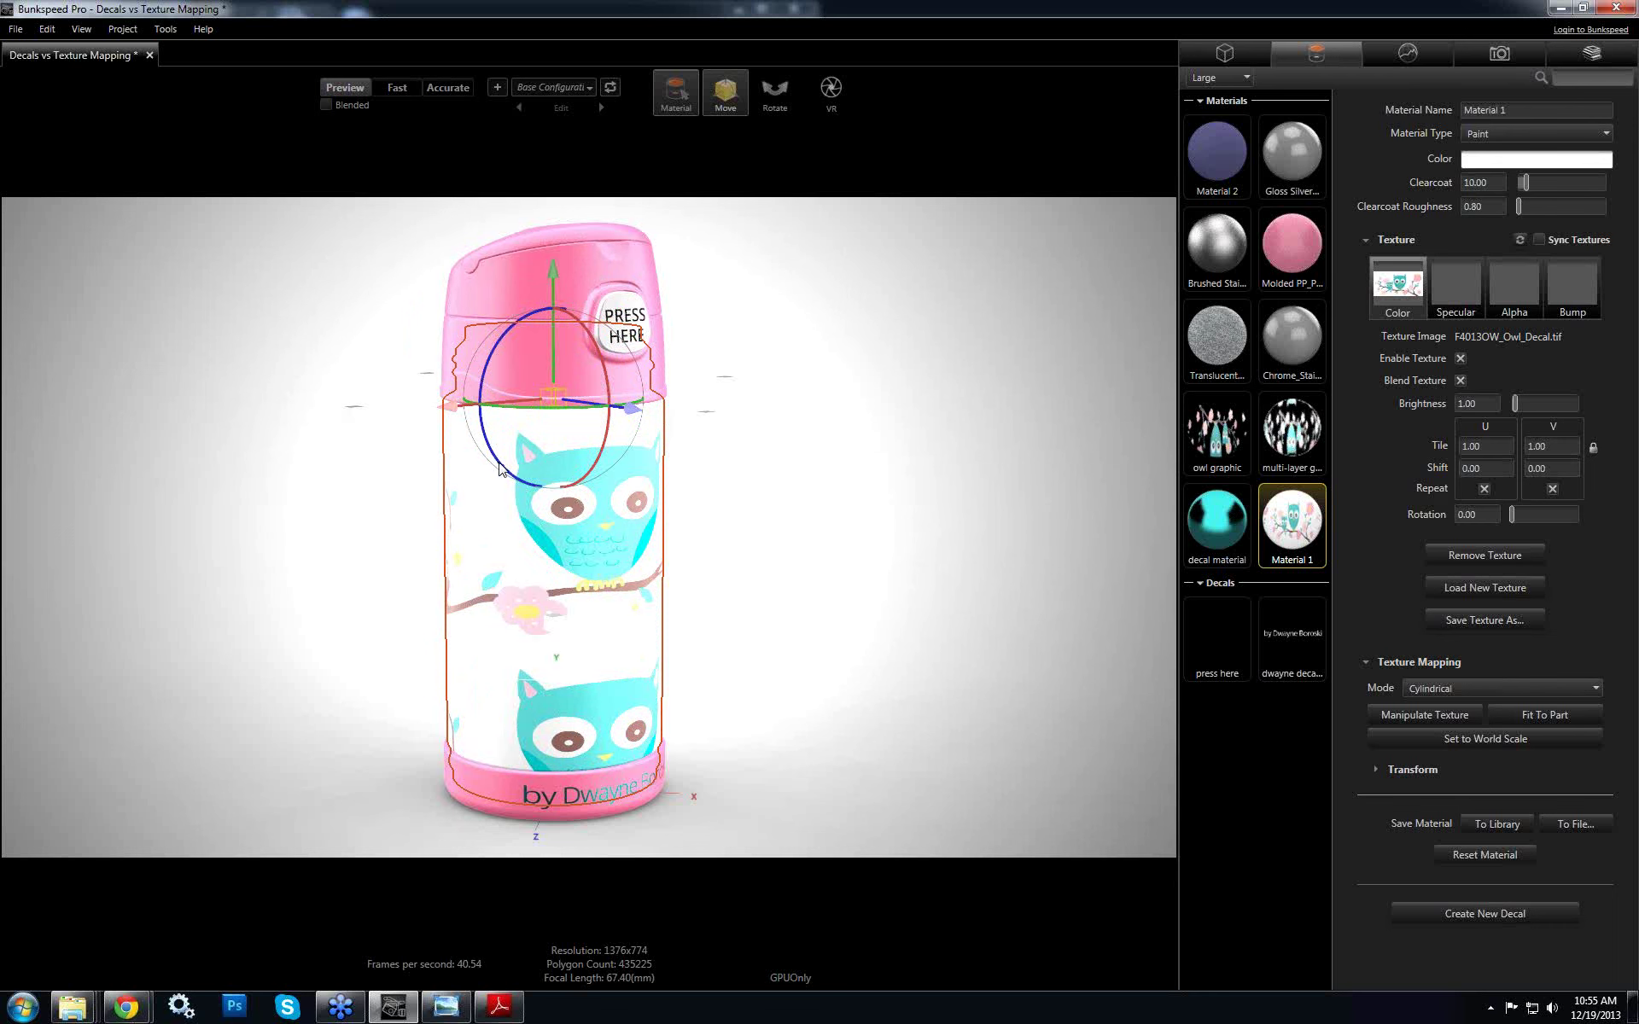
drag(501, 468, 856, 512)
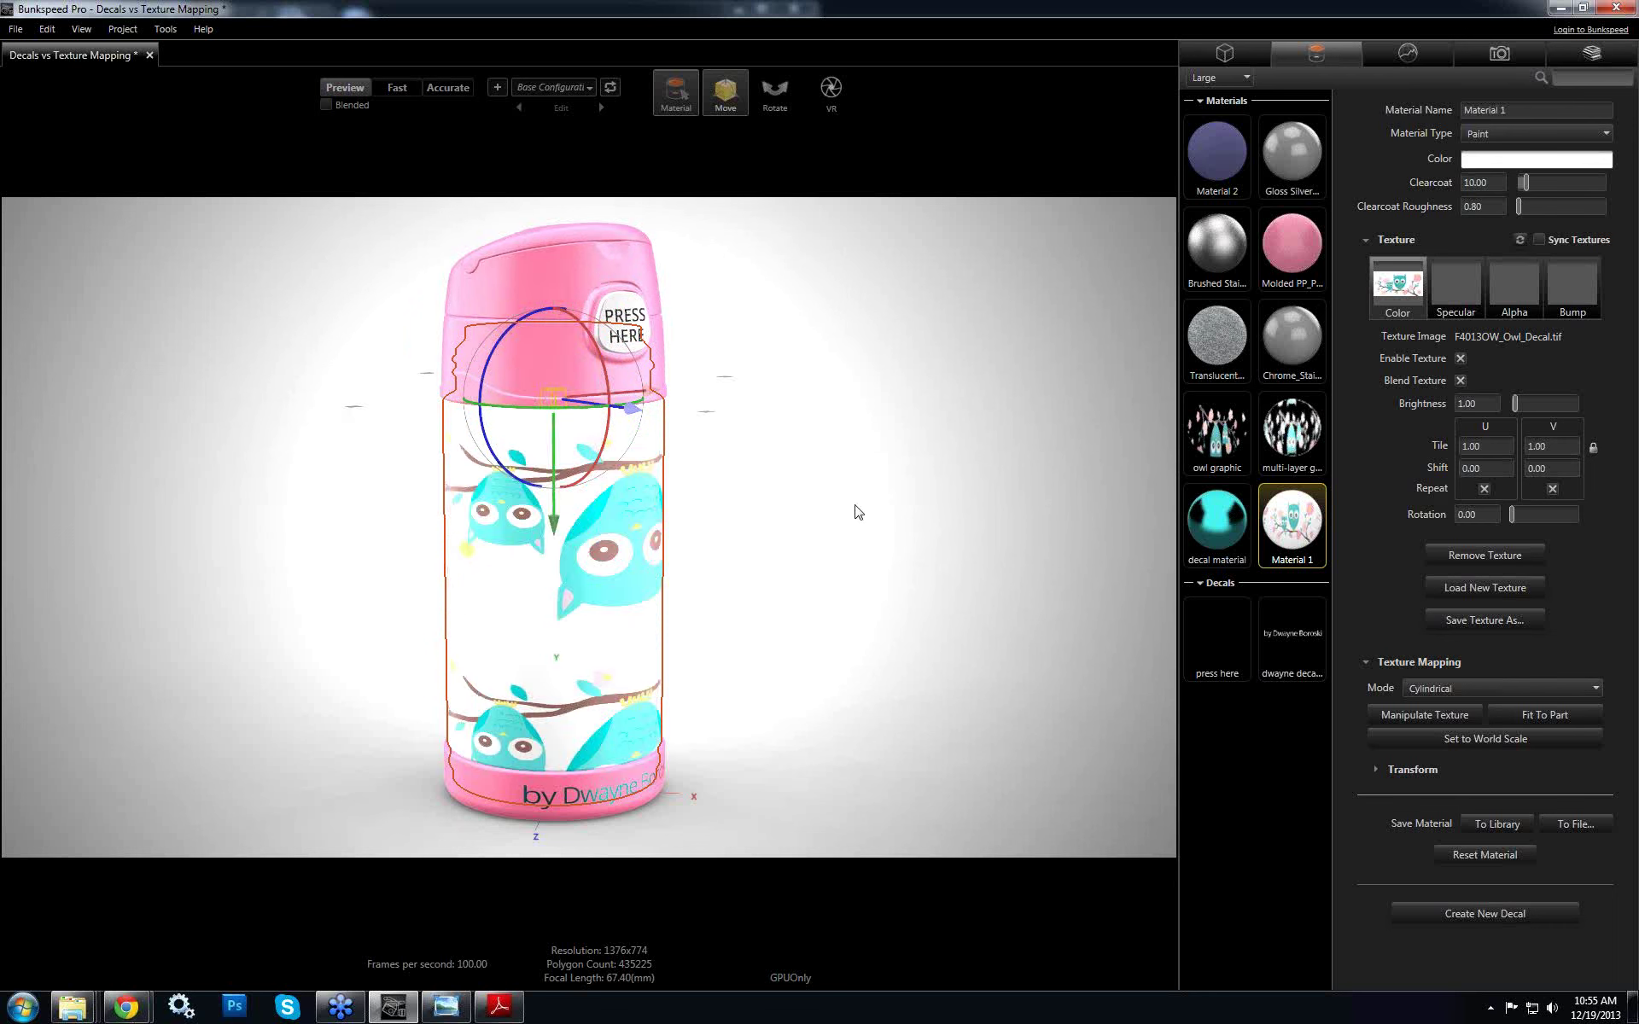
Set the owl texture's rotation to 180 and bring up the owl graphic material's settings
click(1483, 515)
text(180)
key(Return)
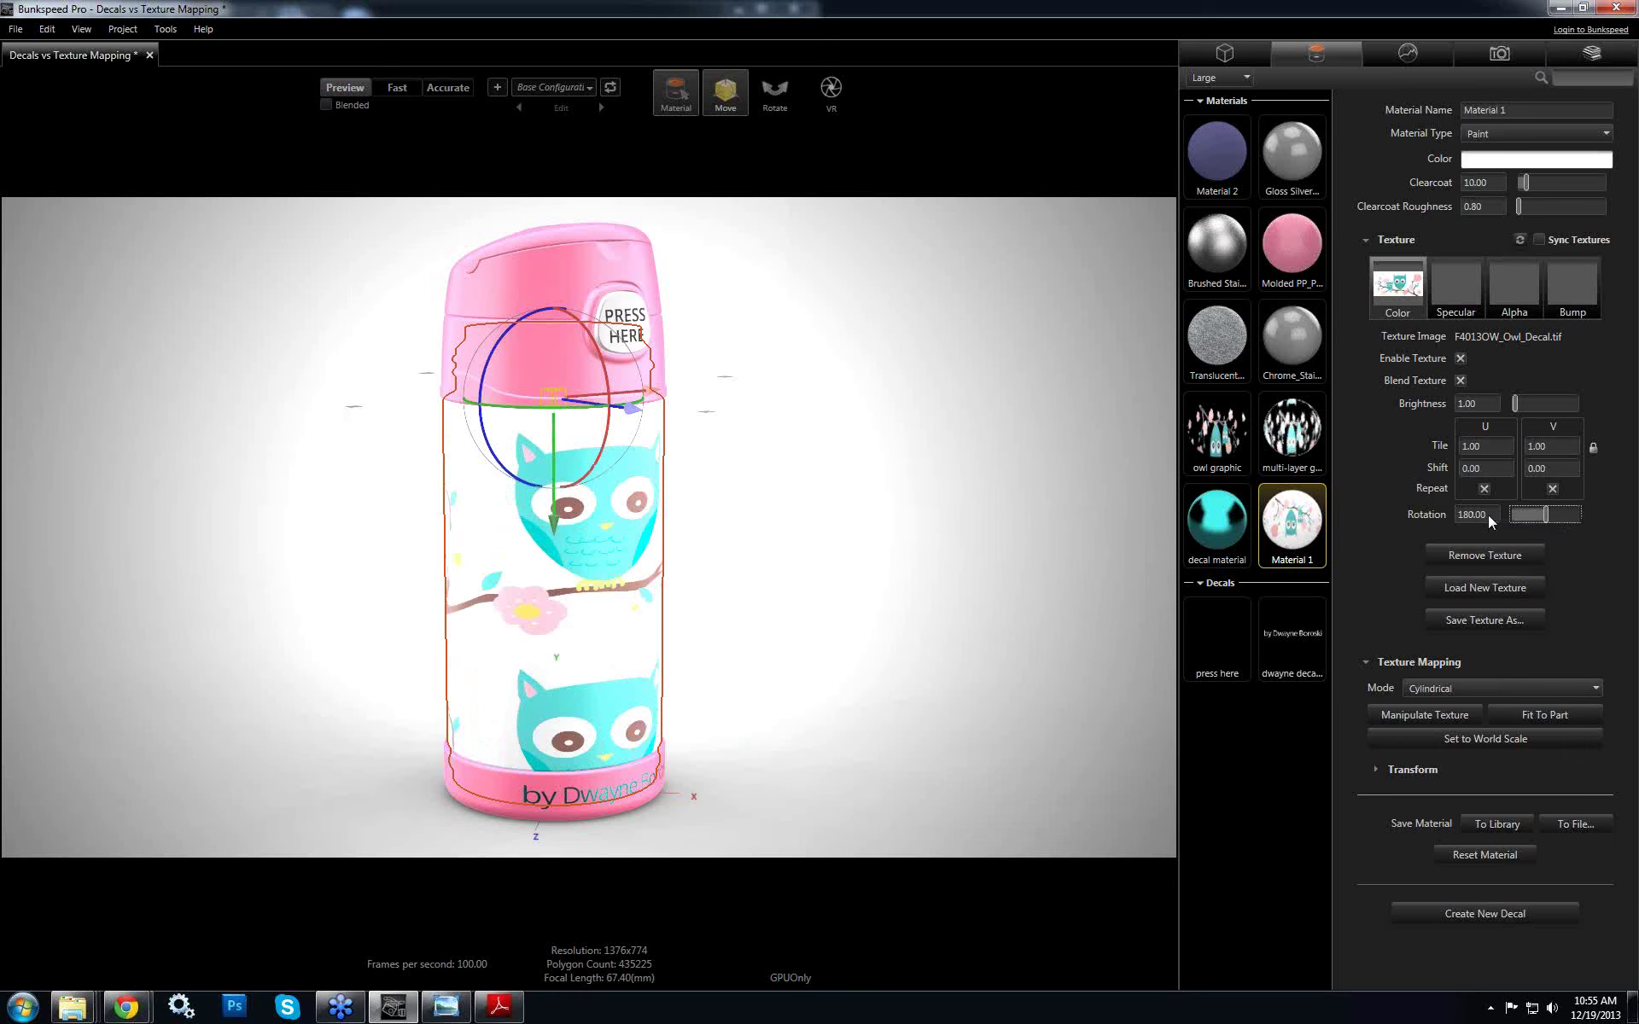
click(823, 406)
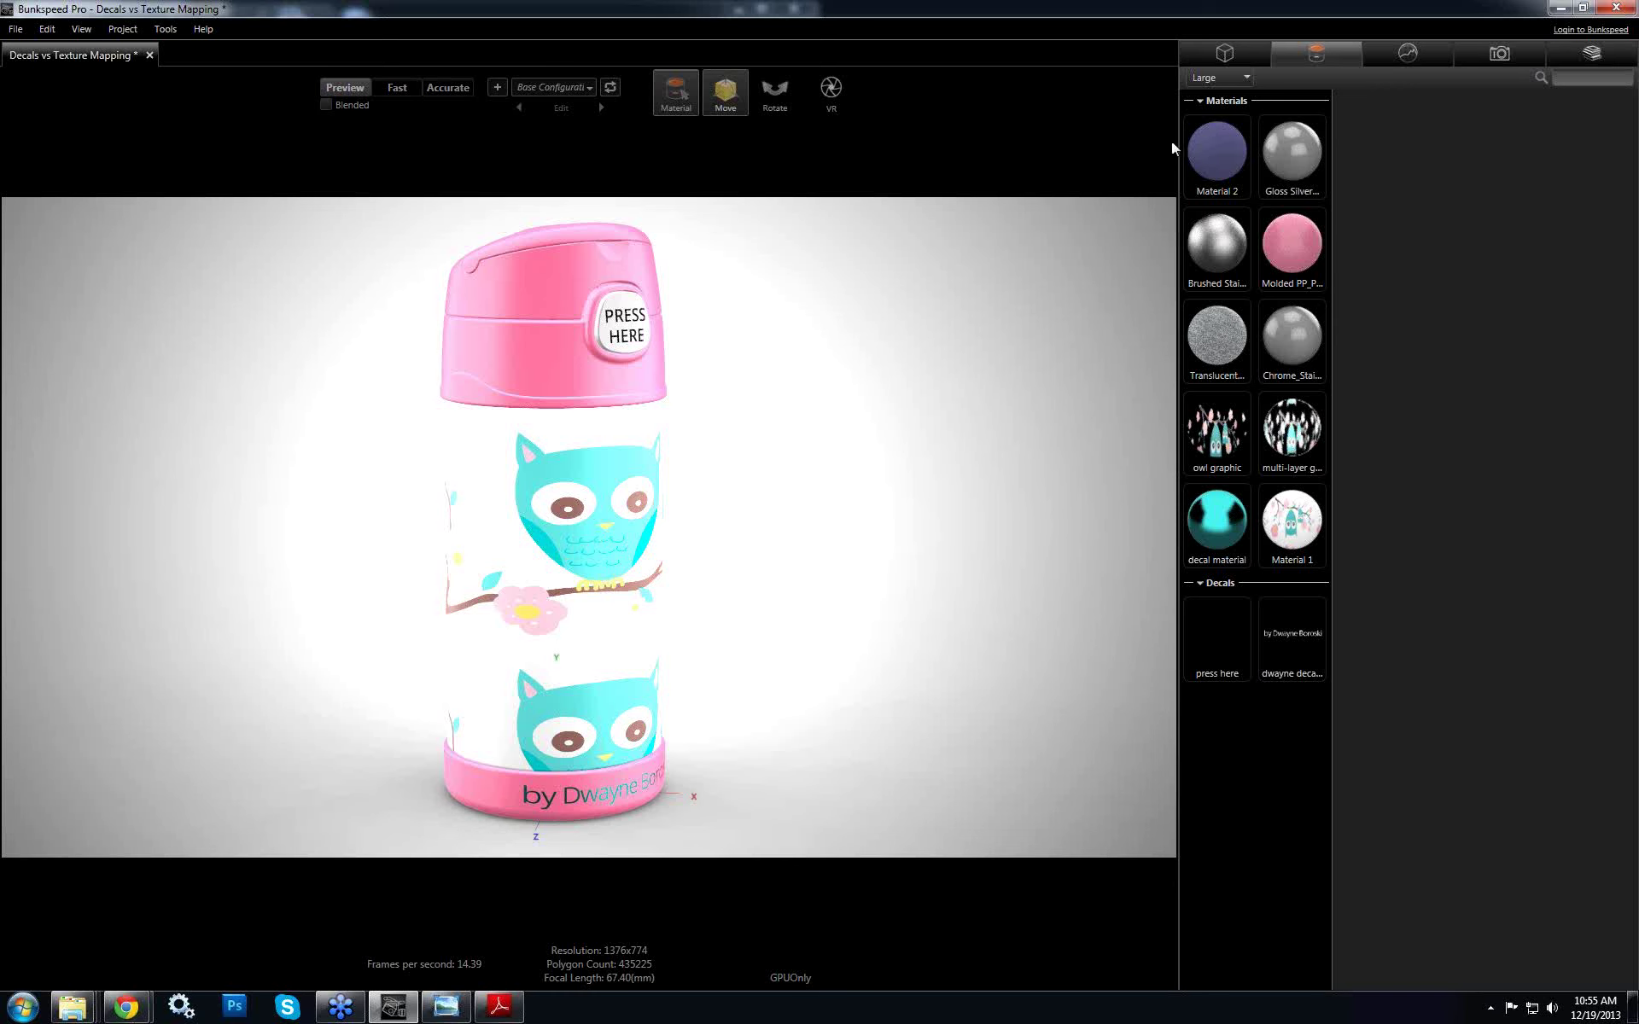
click(1217, 453)
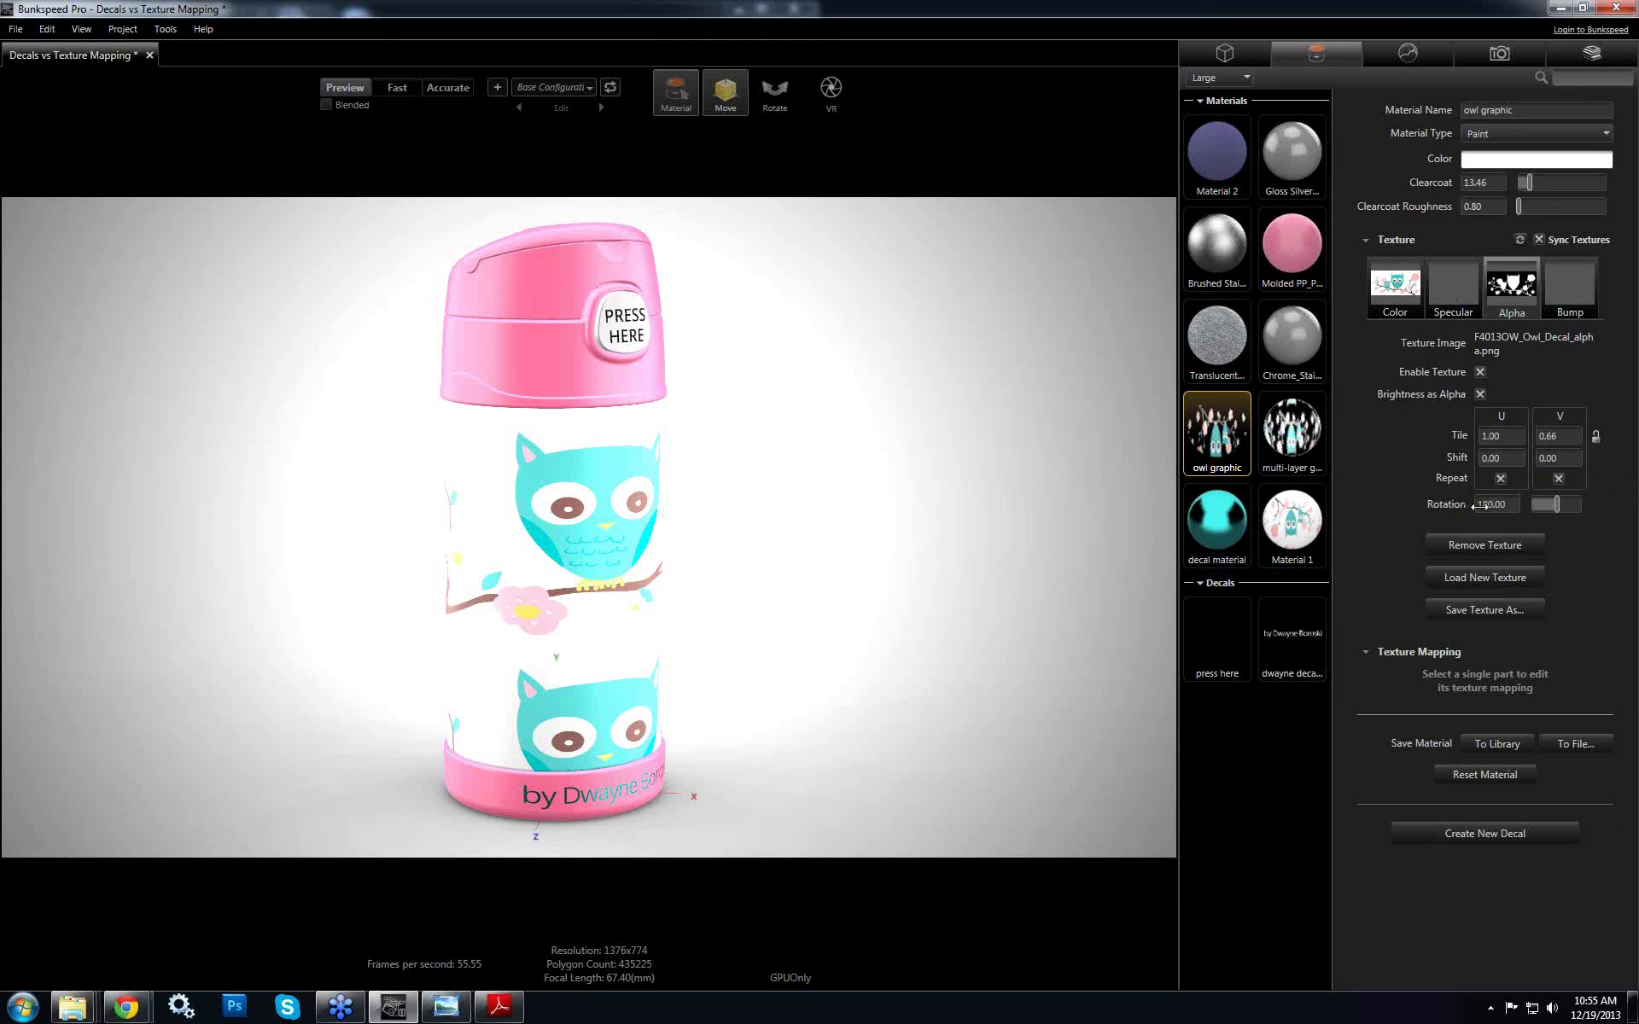
Change the owl graphic's Tile U from 1.00 to -1.00 to mirror the owls horizontally
click(1485, 436)
click(1483, 436)
text(-)
key(Tab)
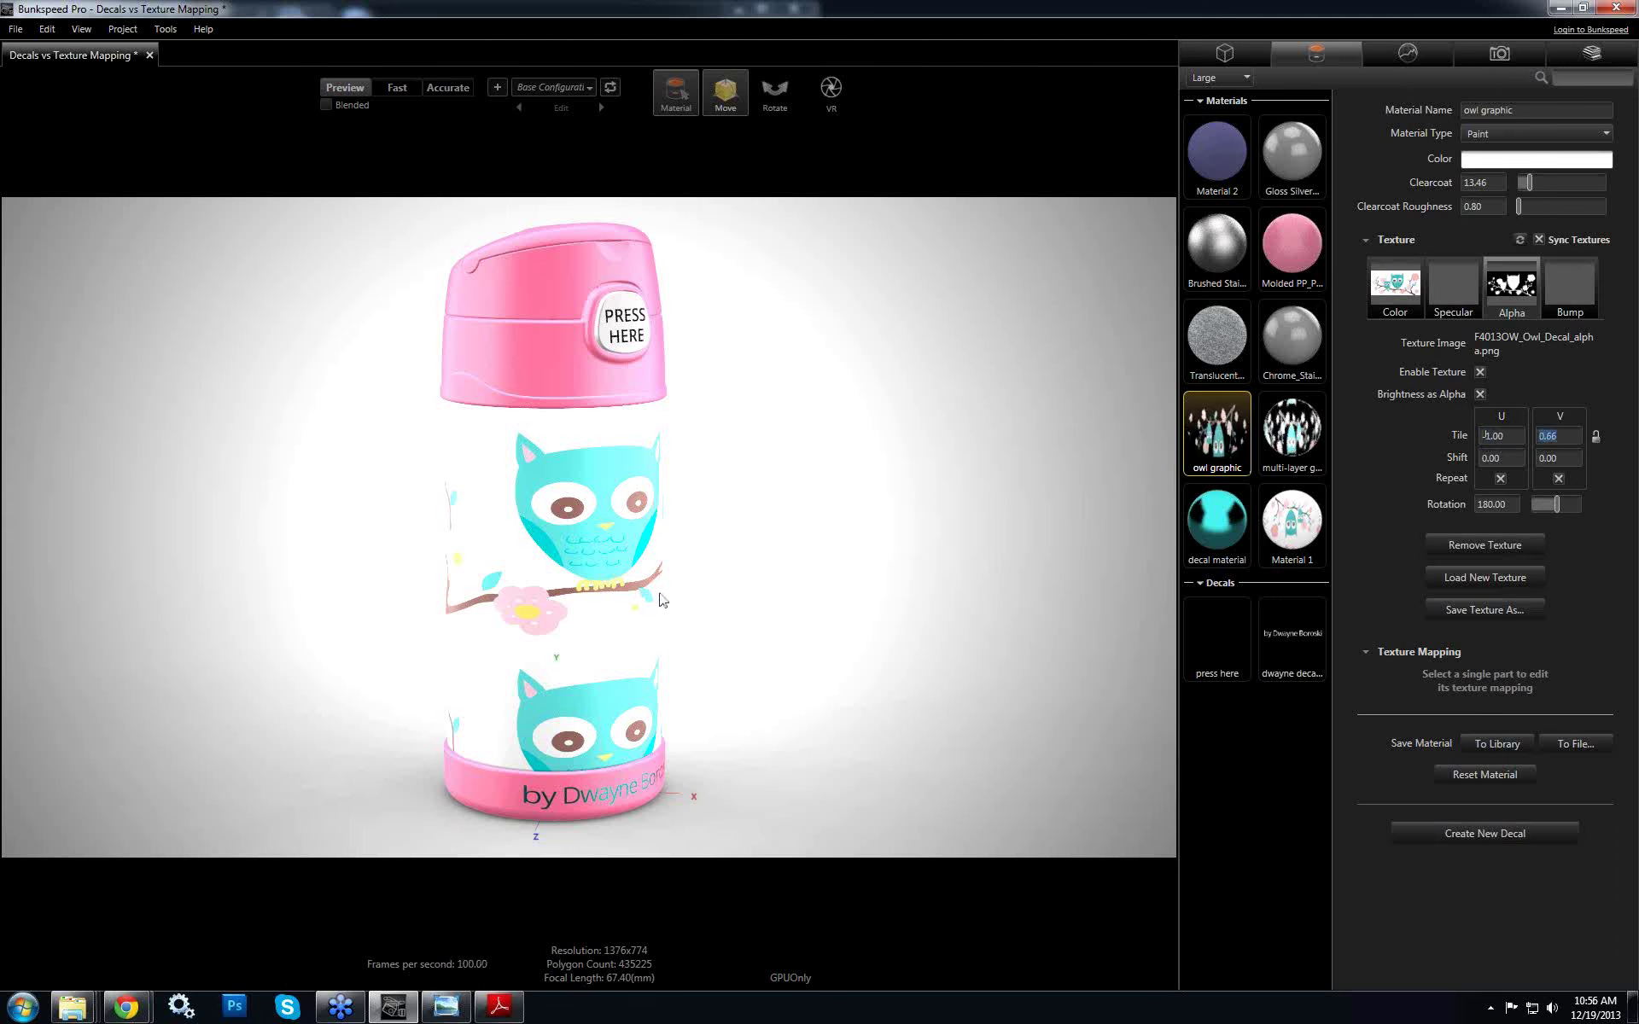
drag(607, 606, 684, 611)
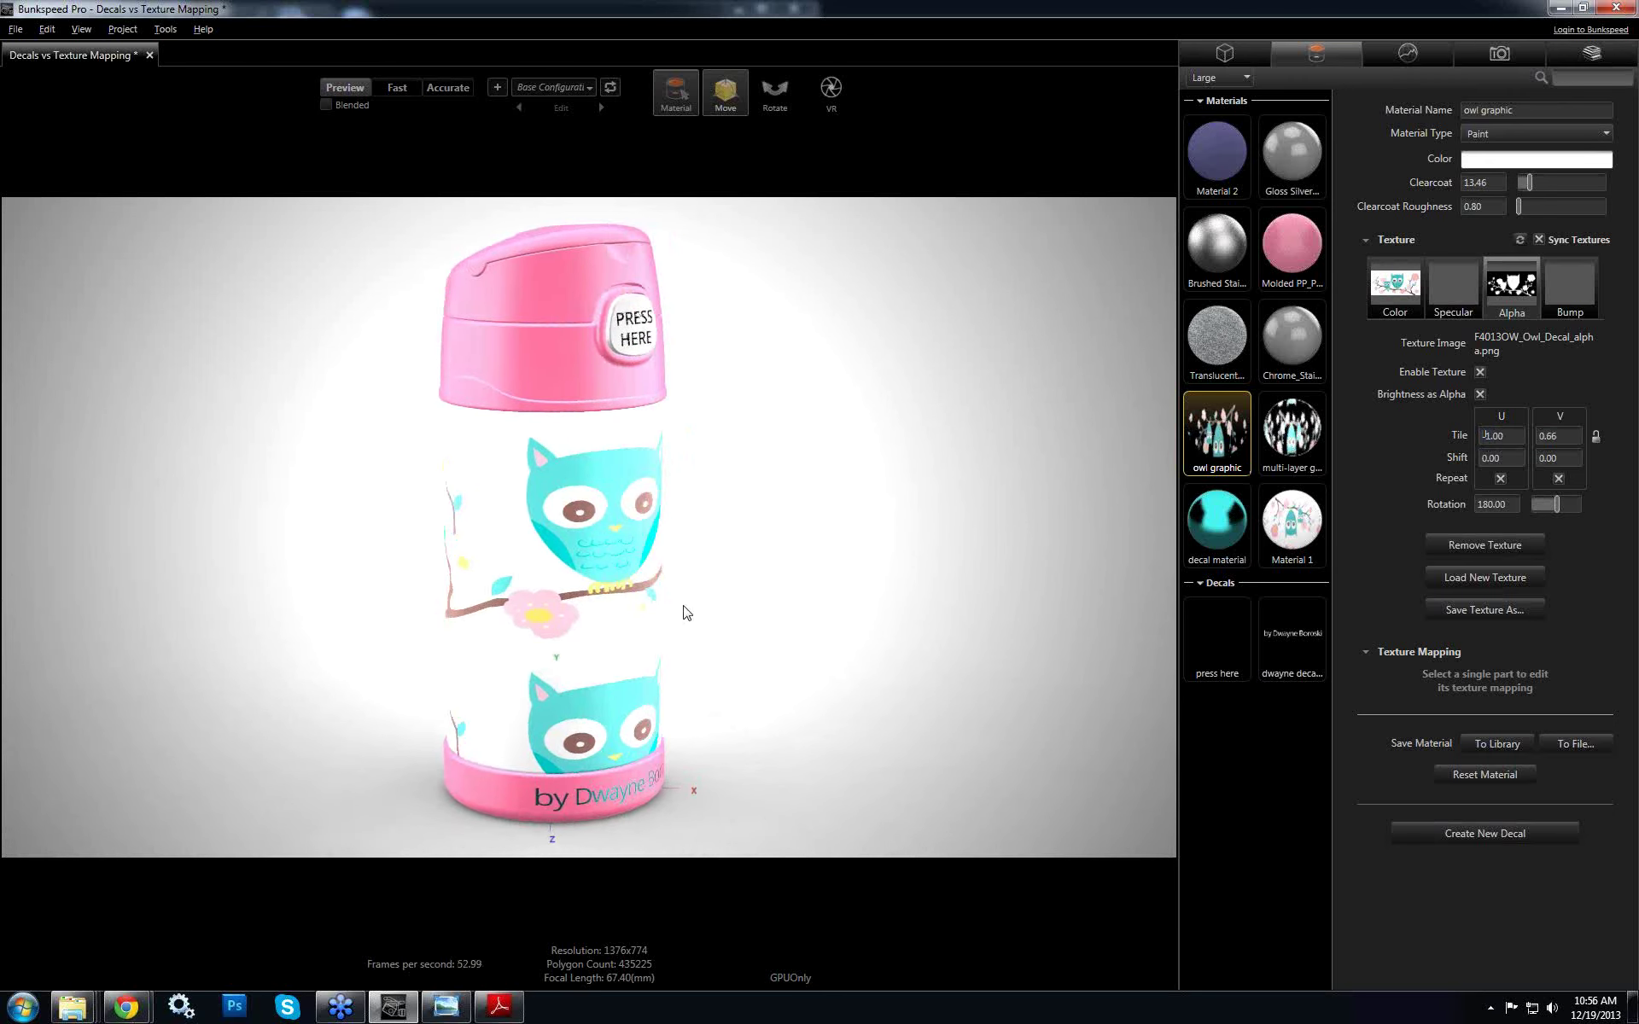
click(1291, 520)
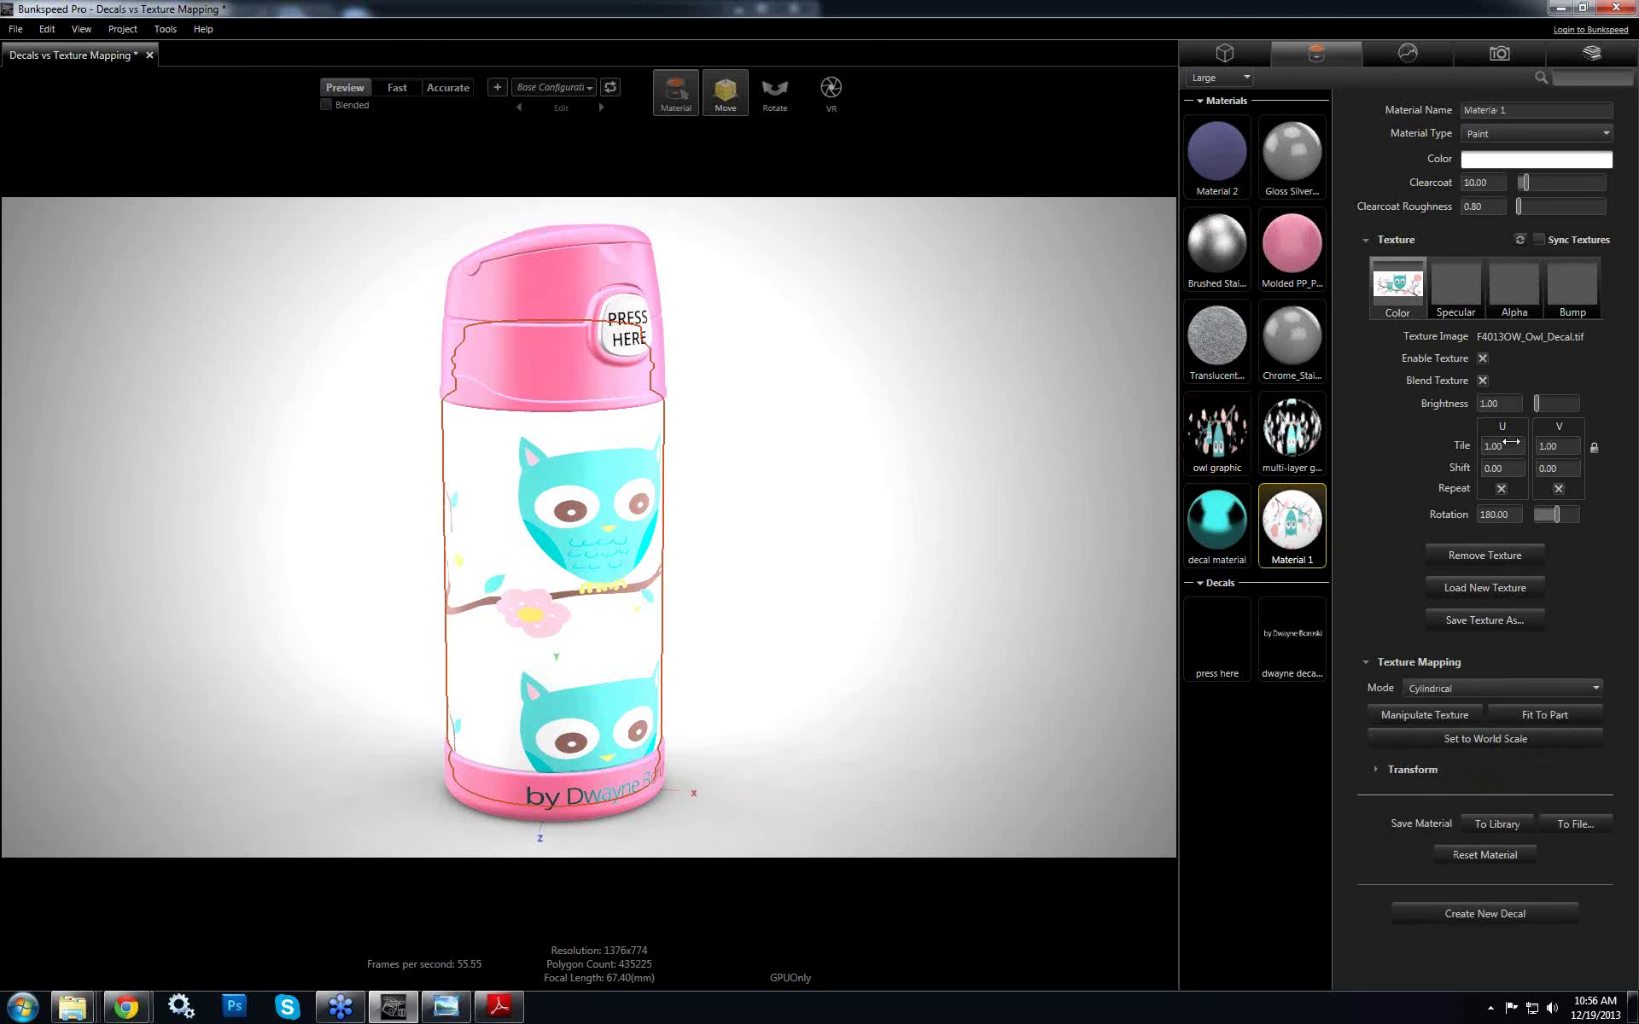
Unlock the tile values and set Material 1's Tile U to -1 to mirror the owls
click(1511, 441)
click(1593, 447)
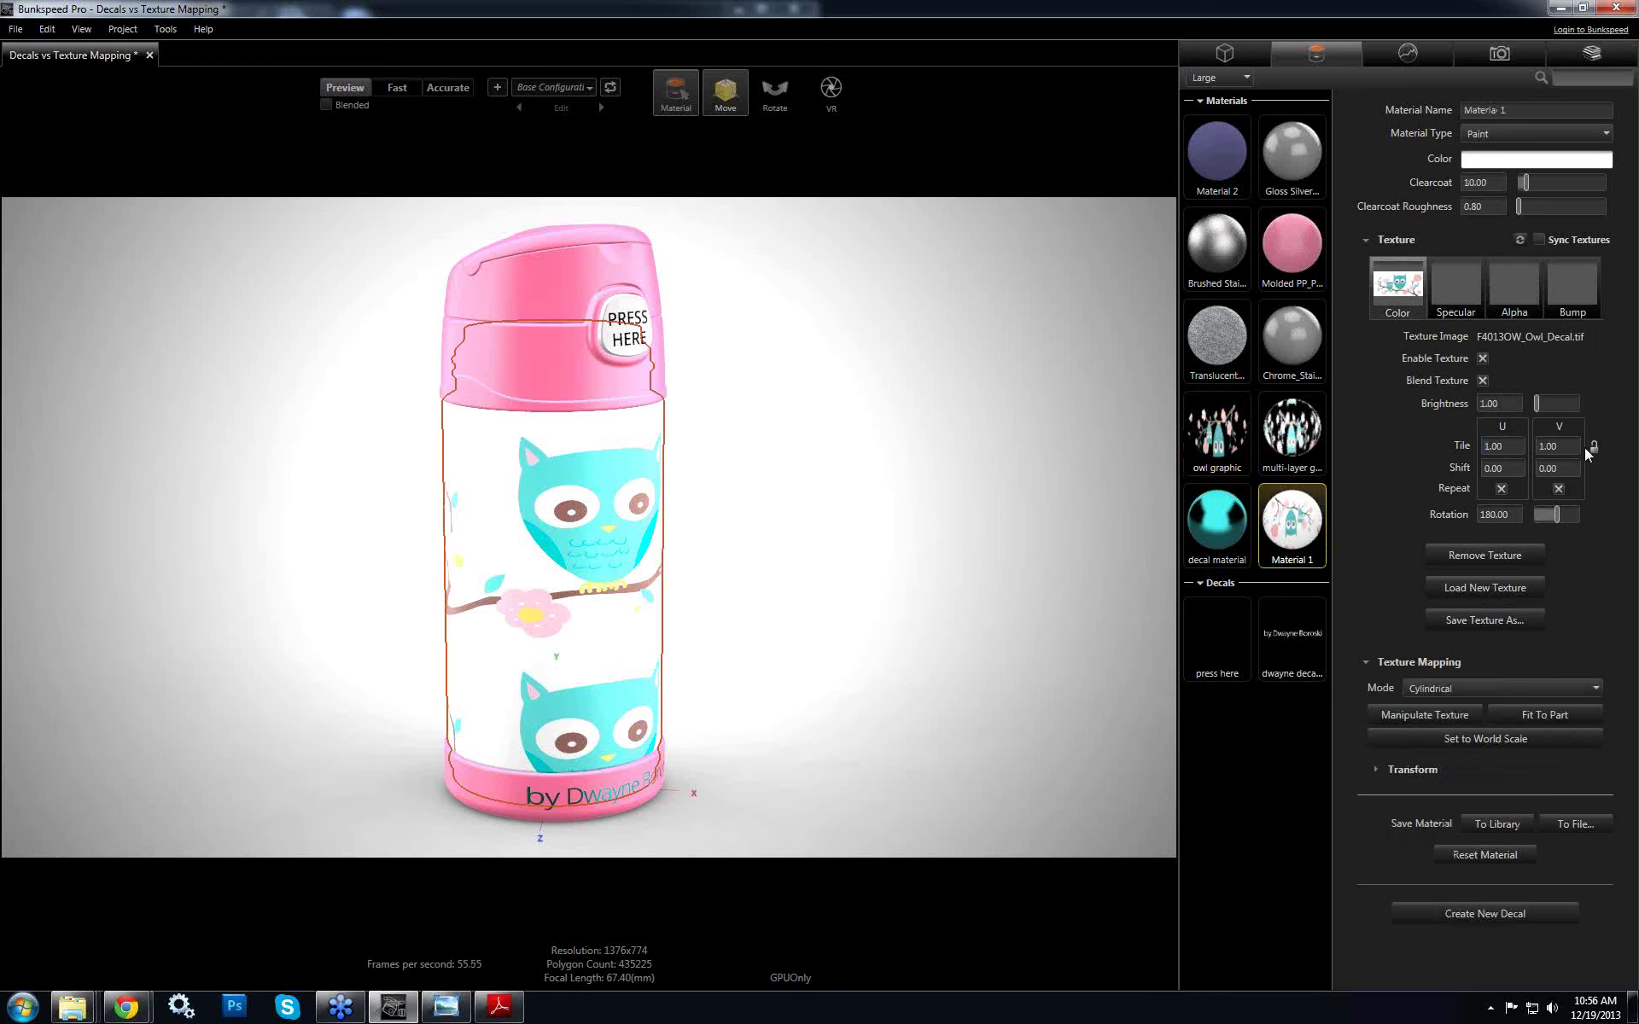
click(1517, 448)
text(-1)
key(Tab)
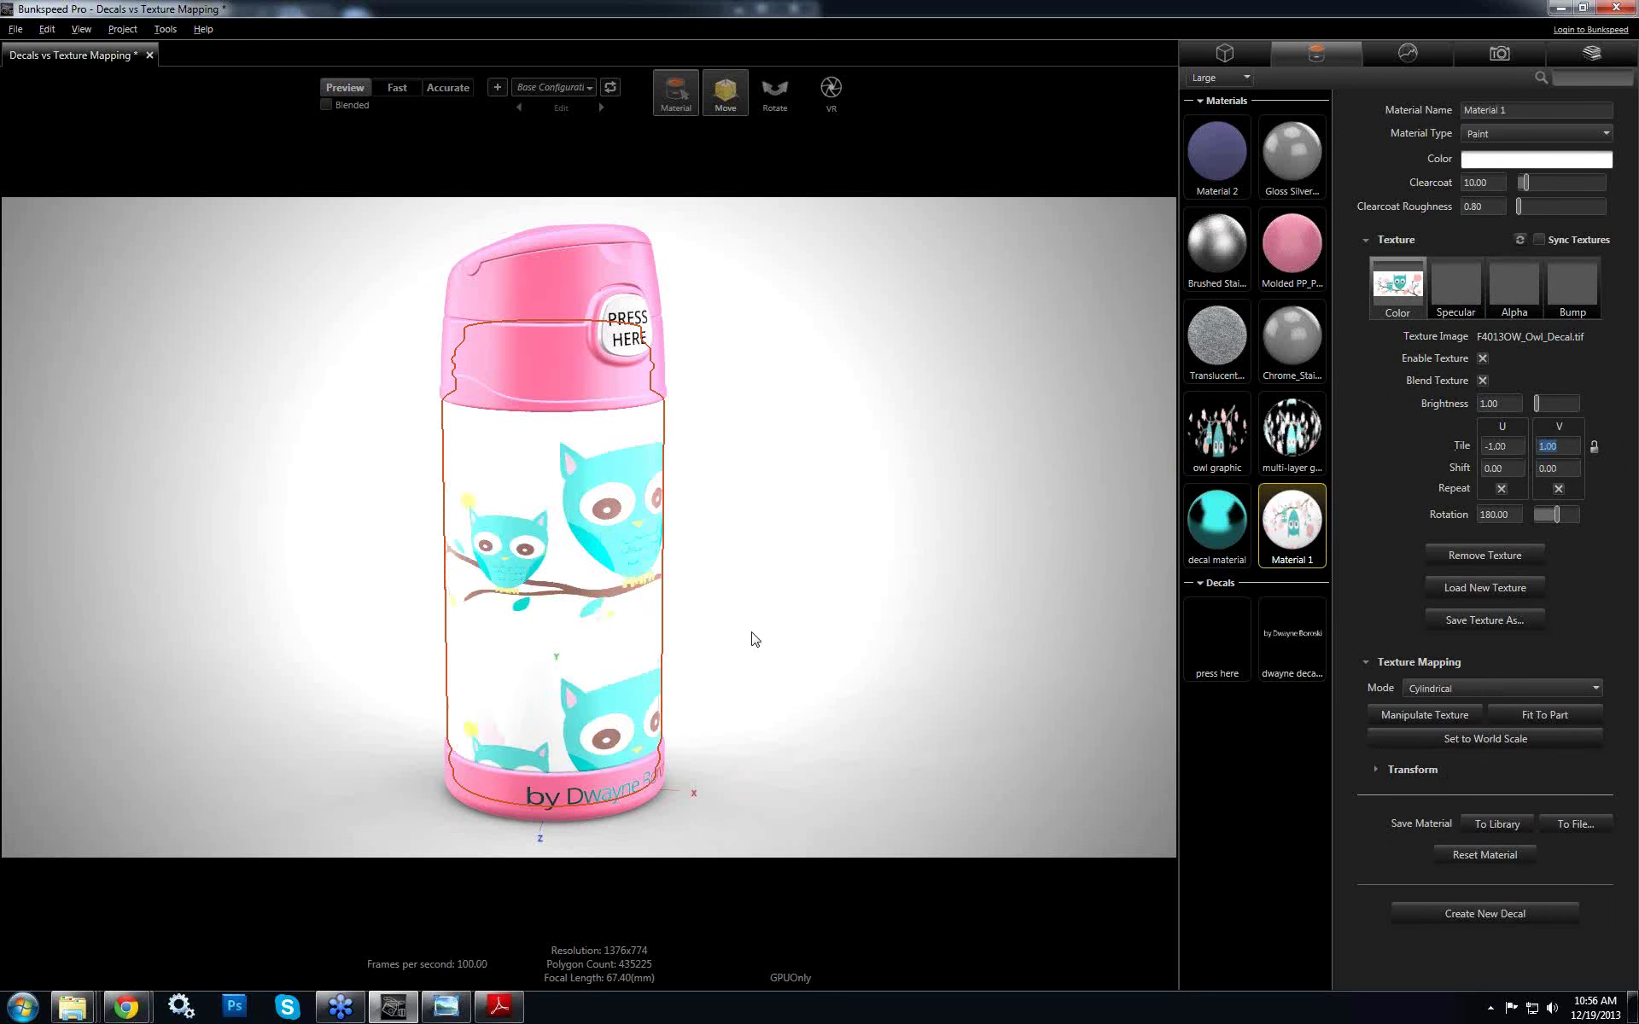
drag(754, 639, 867, 611)
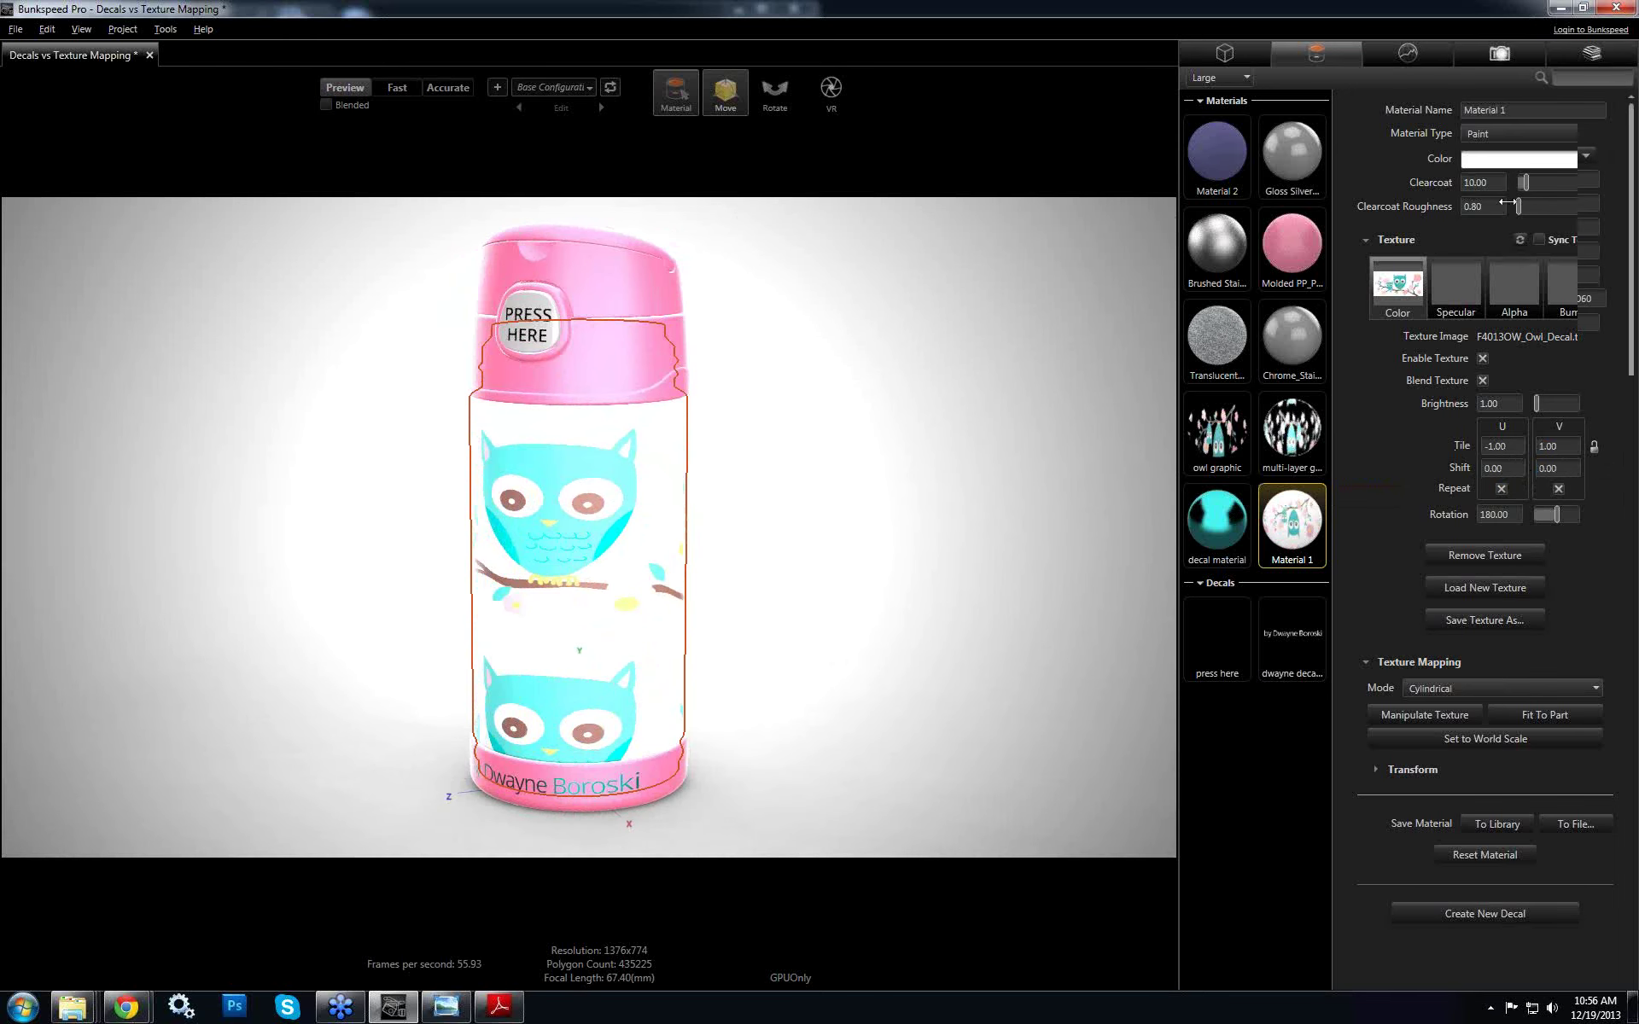
click(1499, 53)
Disable Enable Post-Processing on Cam 1 to remove the vignette
click(1470, 433)
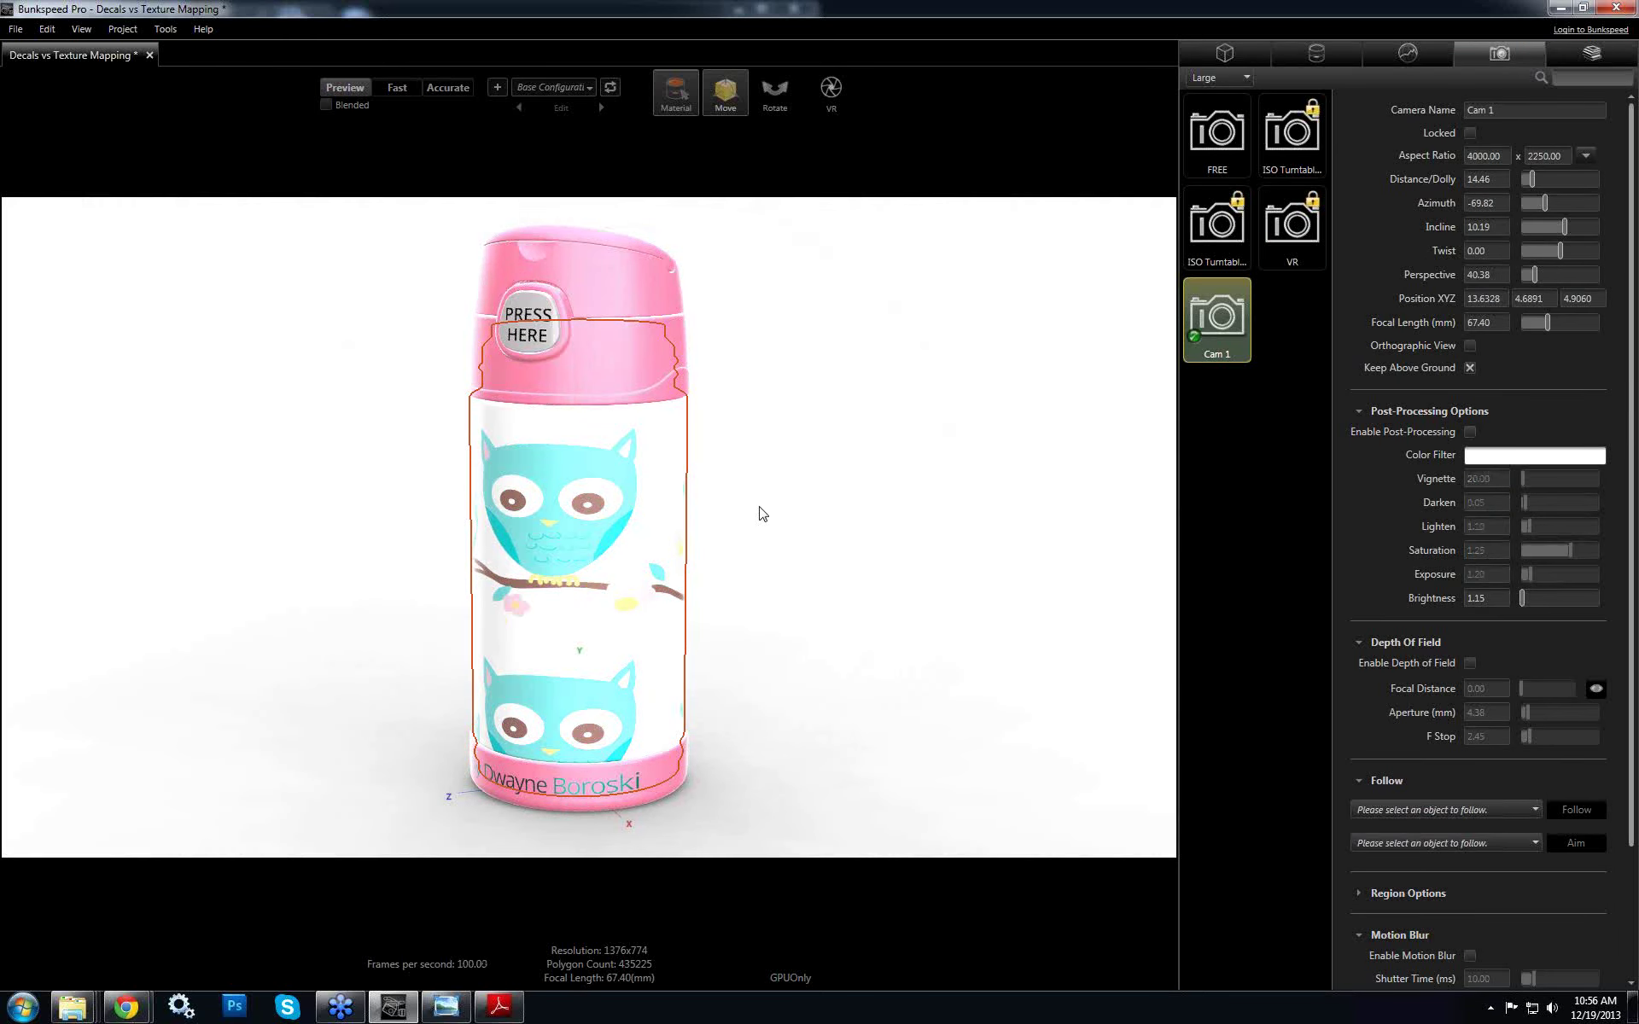
drag(885, 512, 1144, 501)
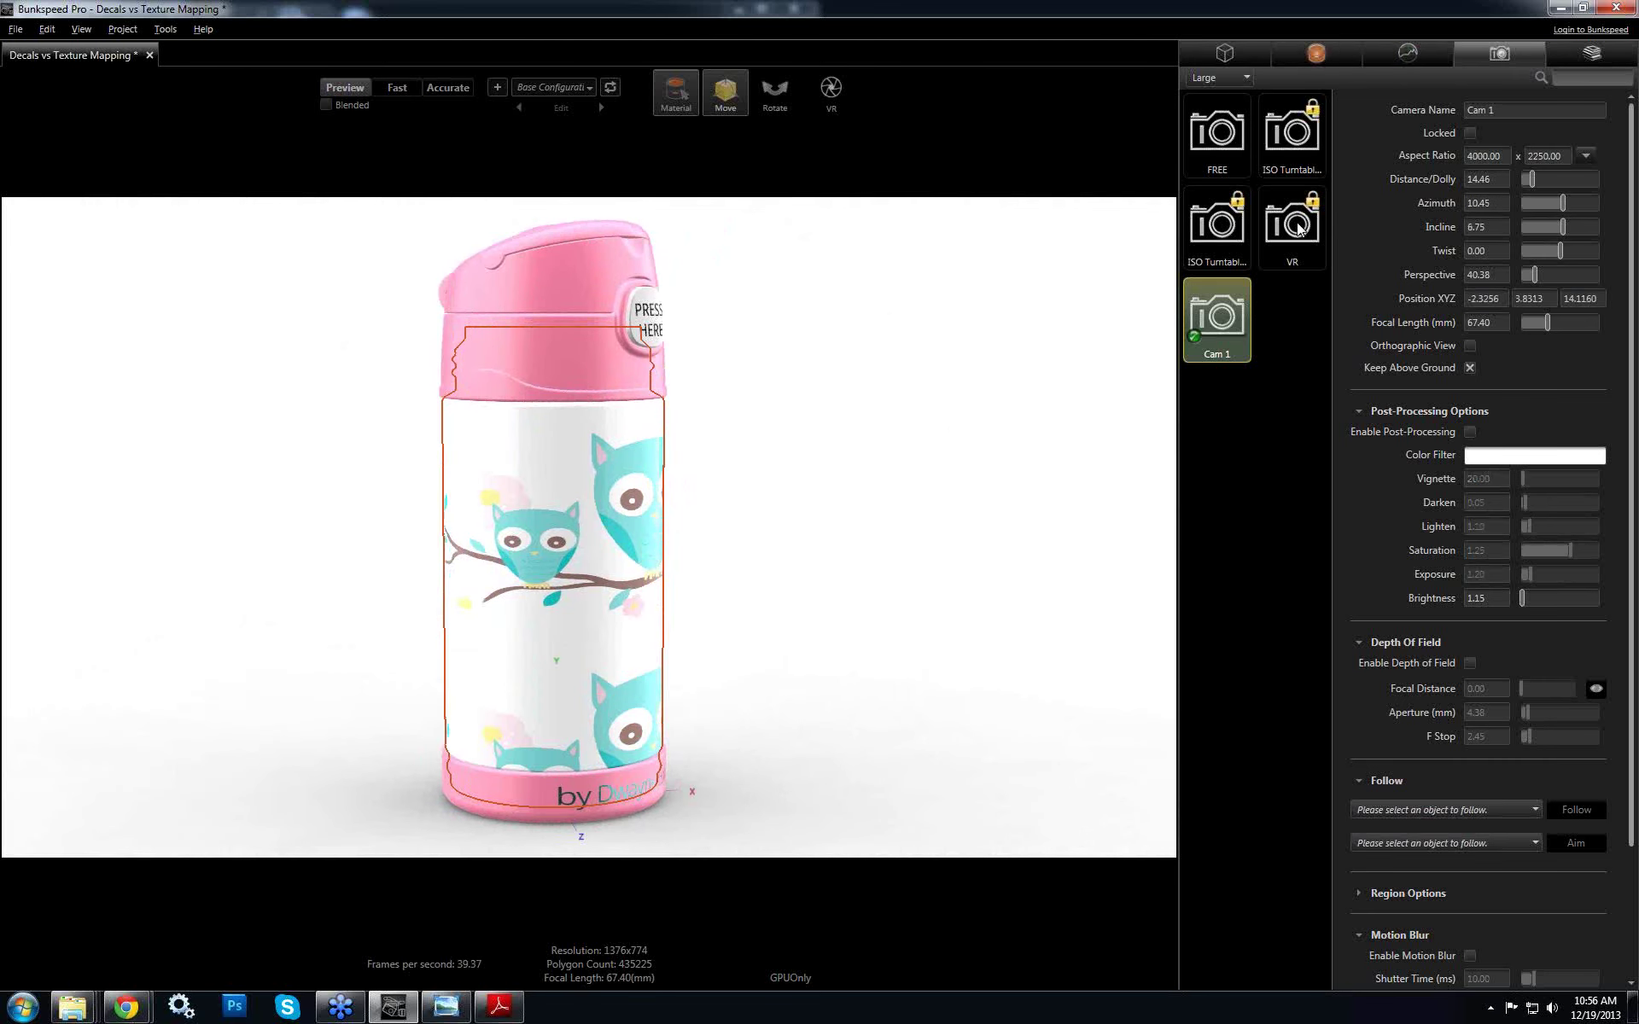
click(1354, 58)
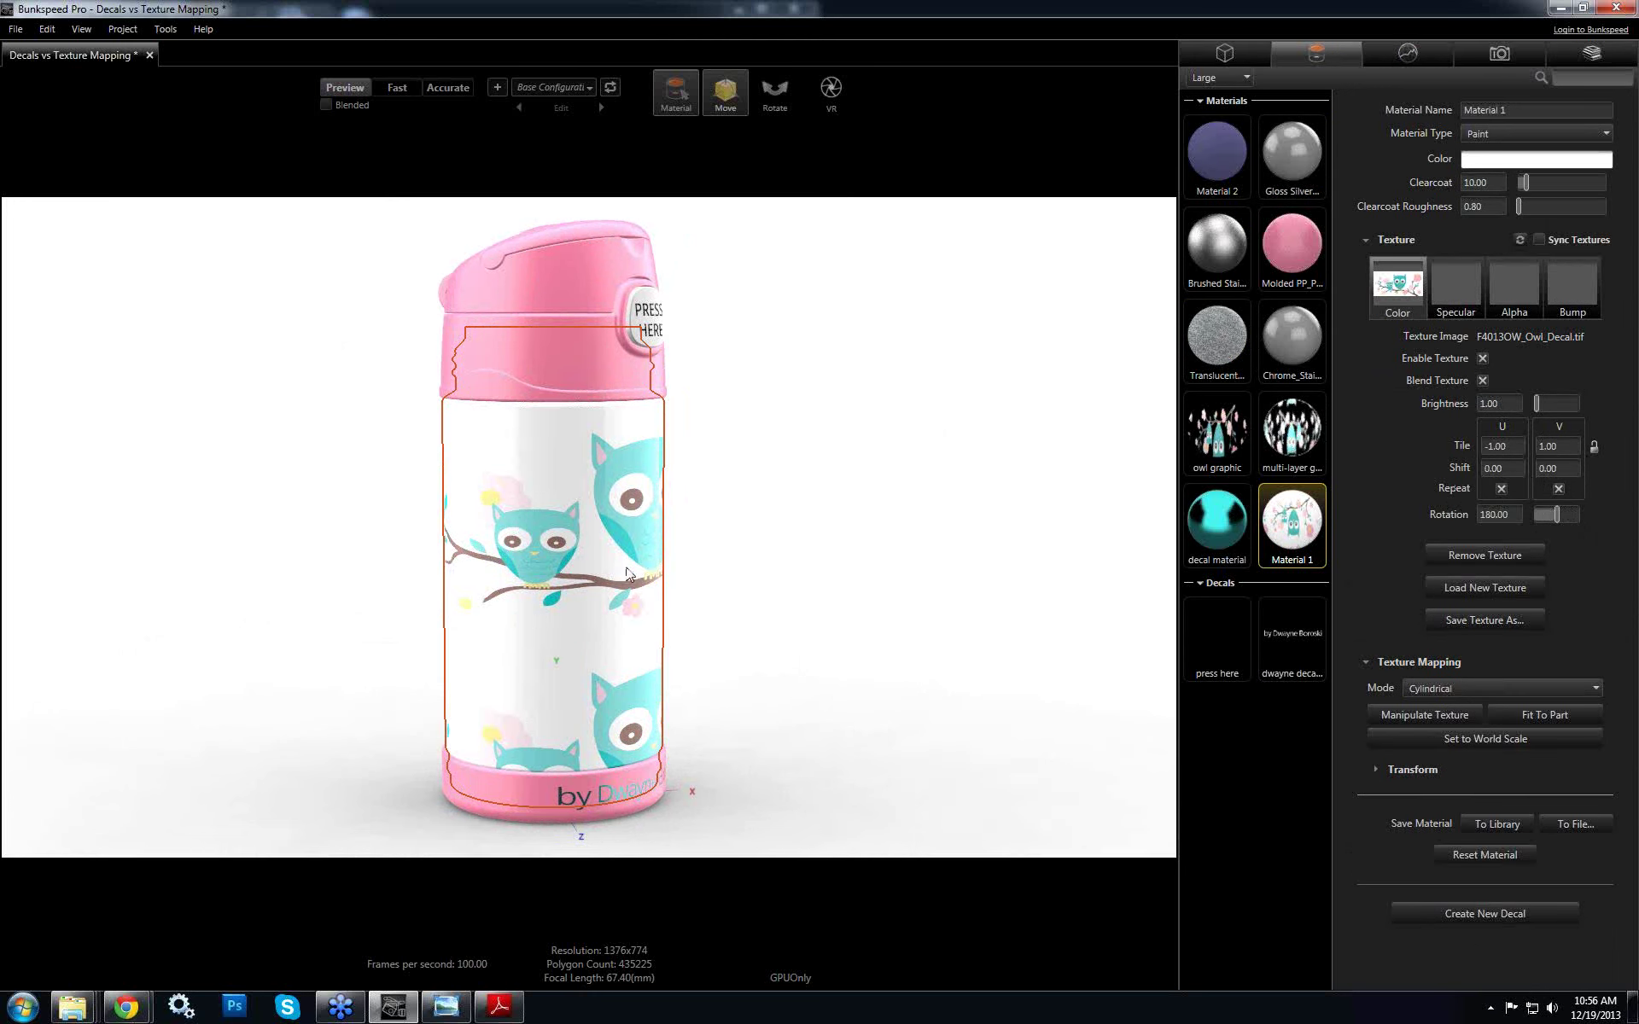
Set Material 1's Tile V to 0.66 and check the resized owls on the bottle
drag(626, 567, 435, 578)
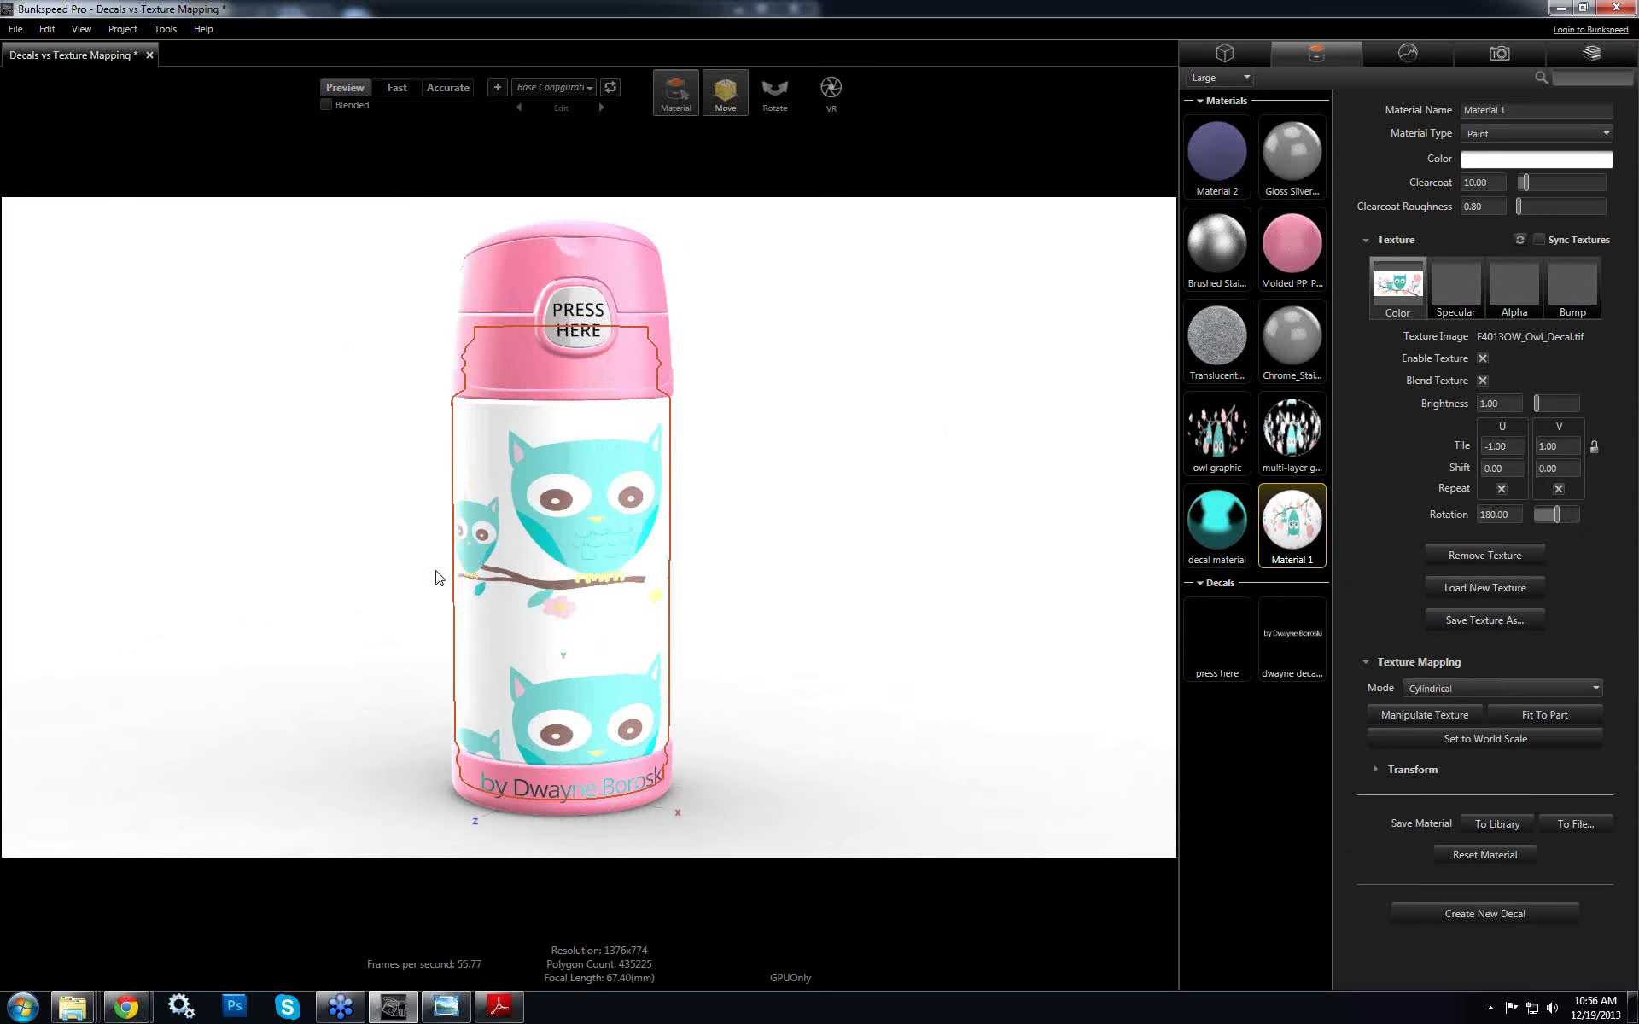
double_click(1553, 446)
mouse_move(1551, 447)
mouse_down()
mouse_move(1527, 439)
mouse_move(1557, 452)
mouse_up()
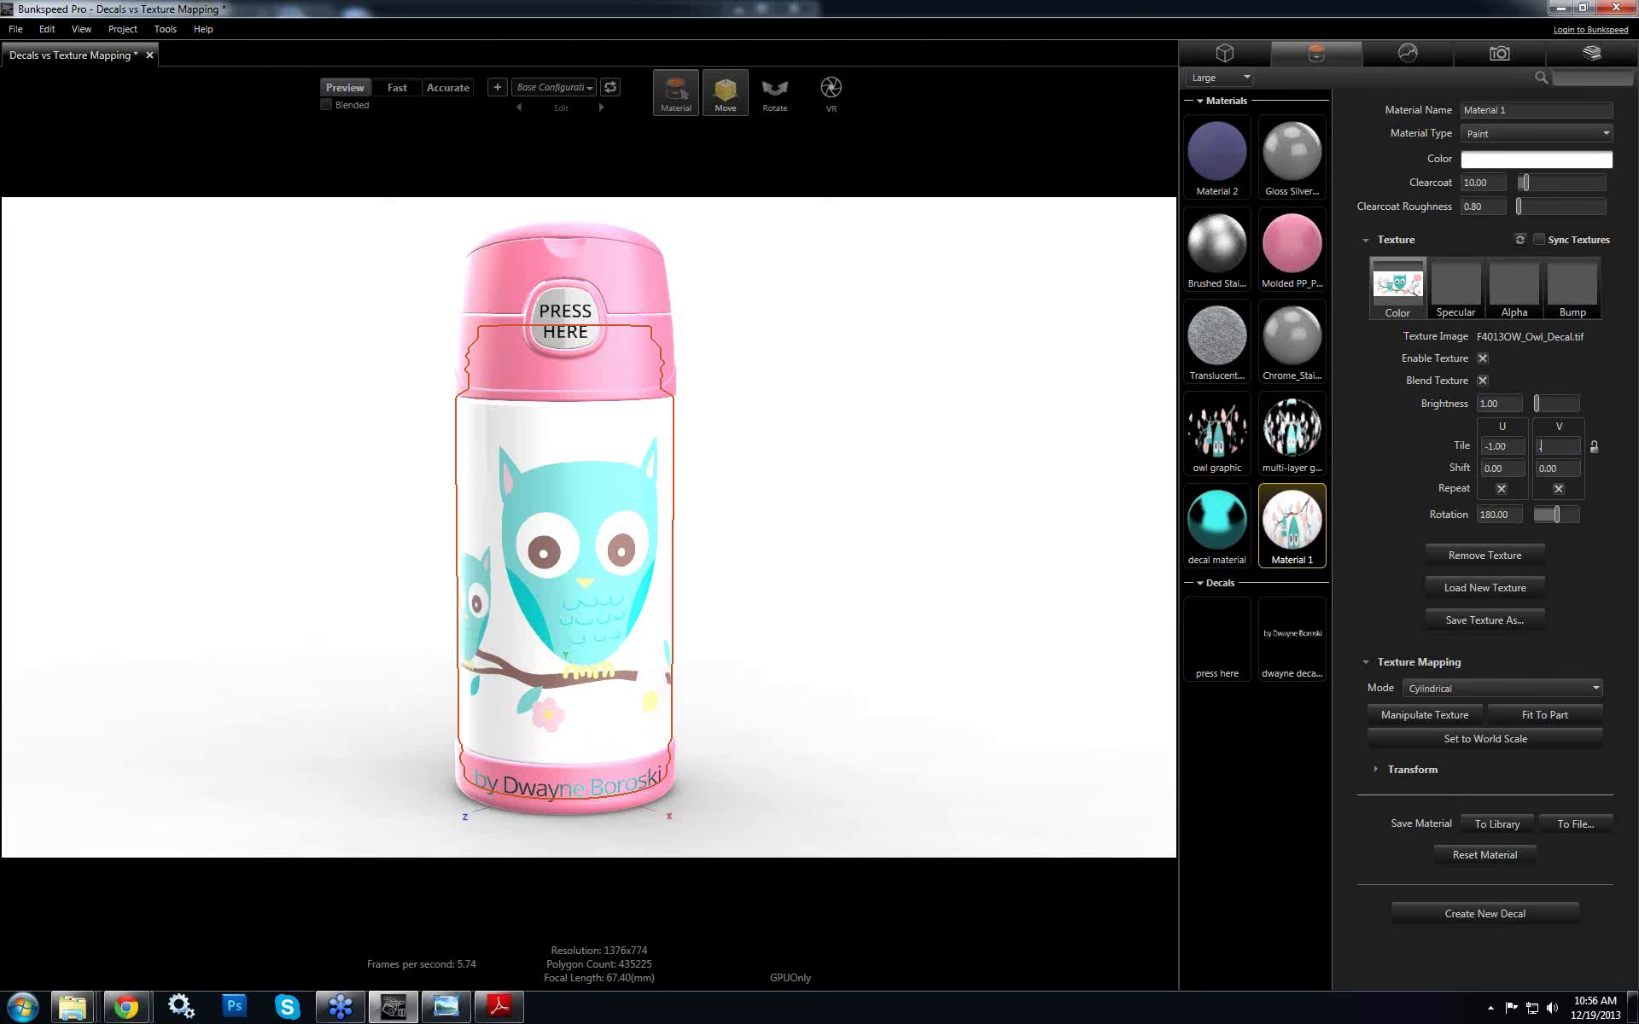
text(.66)
key(Return)
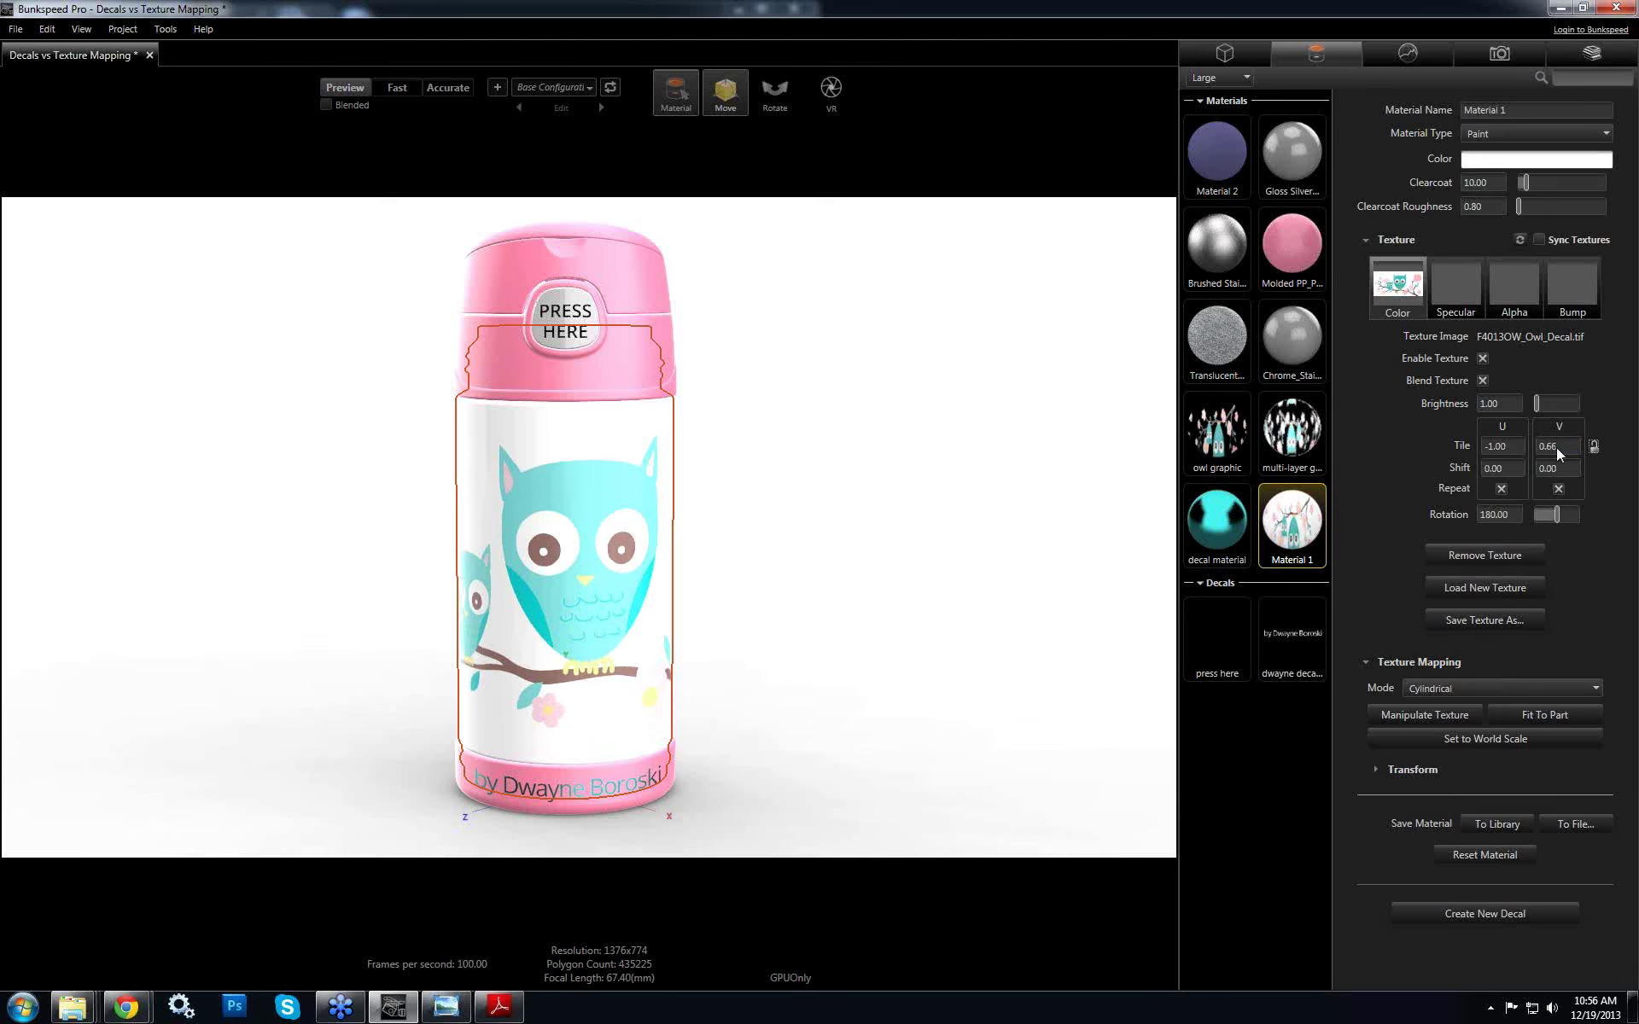
drag(688, 622, 1297, 643)
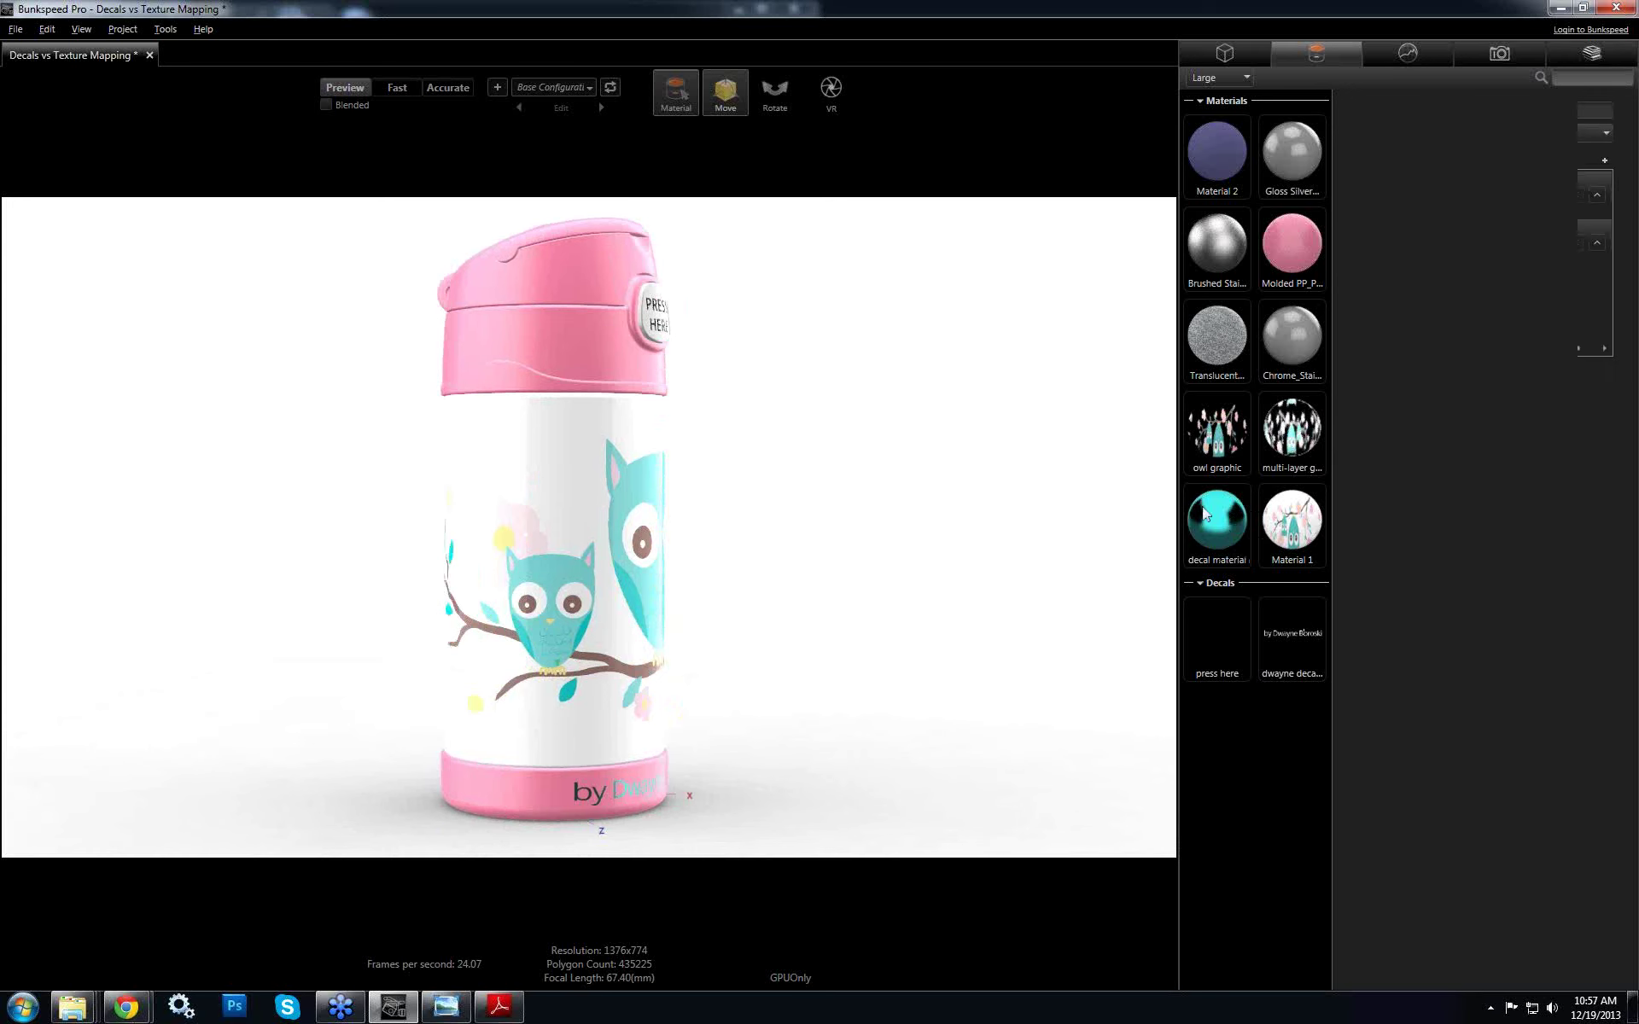
Drop the multi-layer graphic material onto the bottle body
drag(1292, 424, 510, 601)
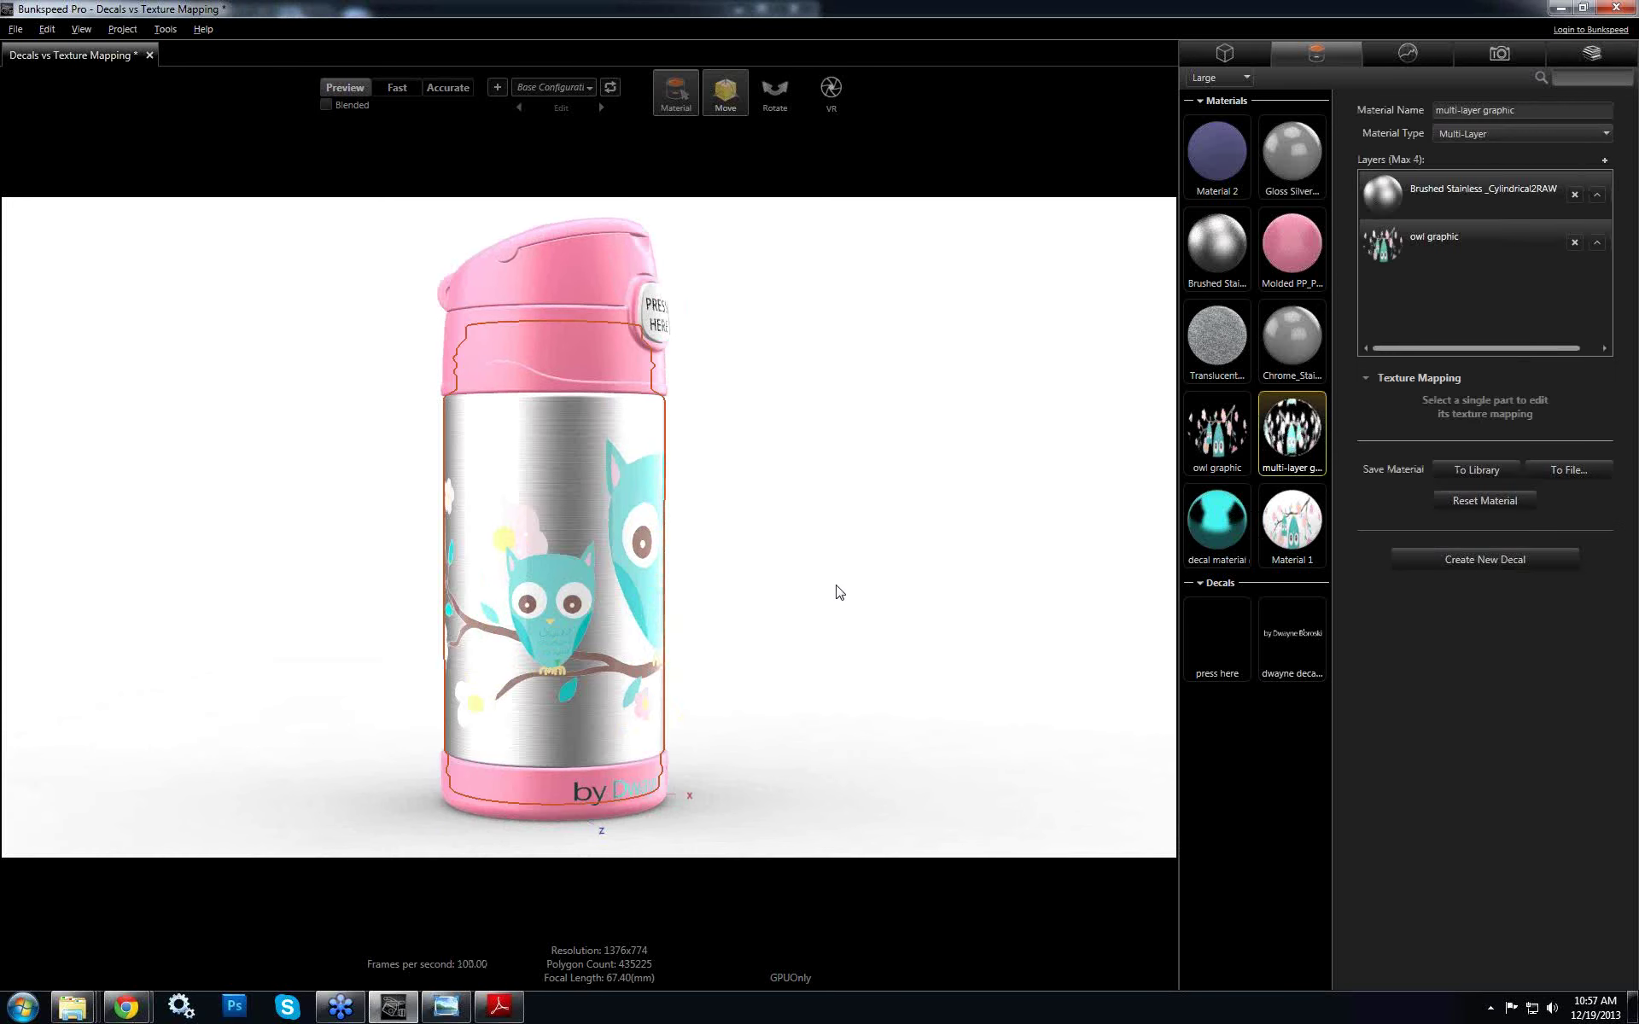
mouse_move(838, 592)
mouse_down()
mouse_move(764, 652)
mouse_move(658, 676)
mouse_up()
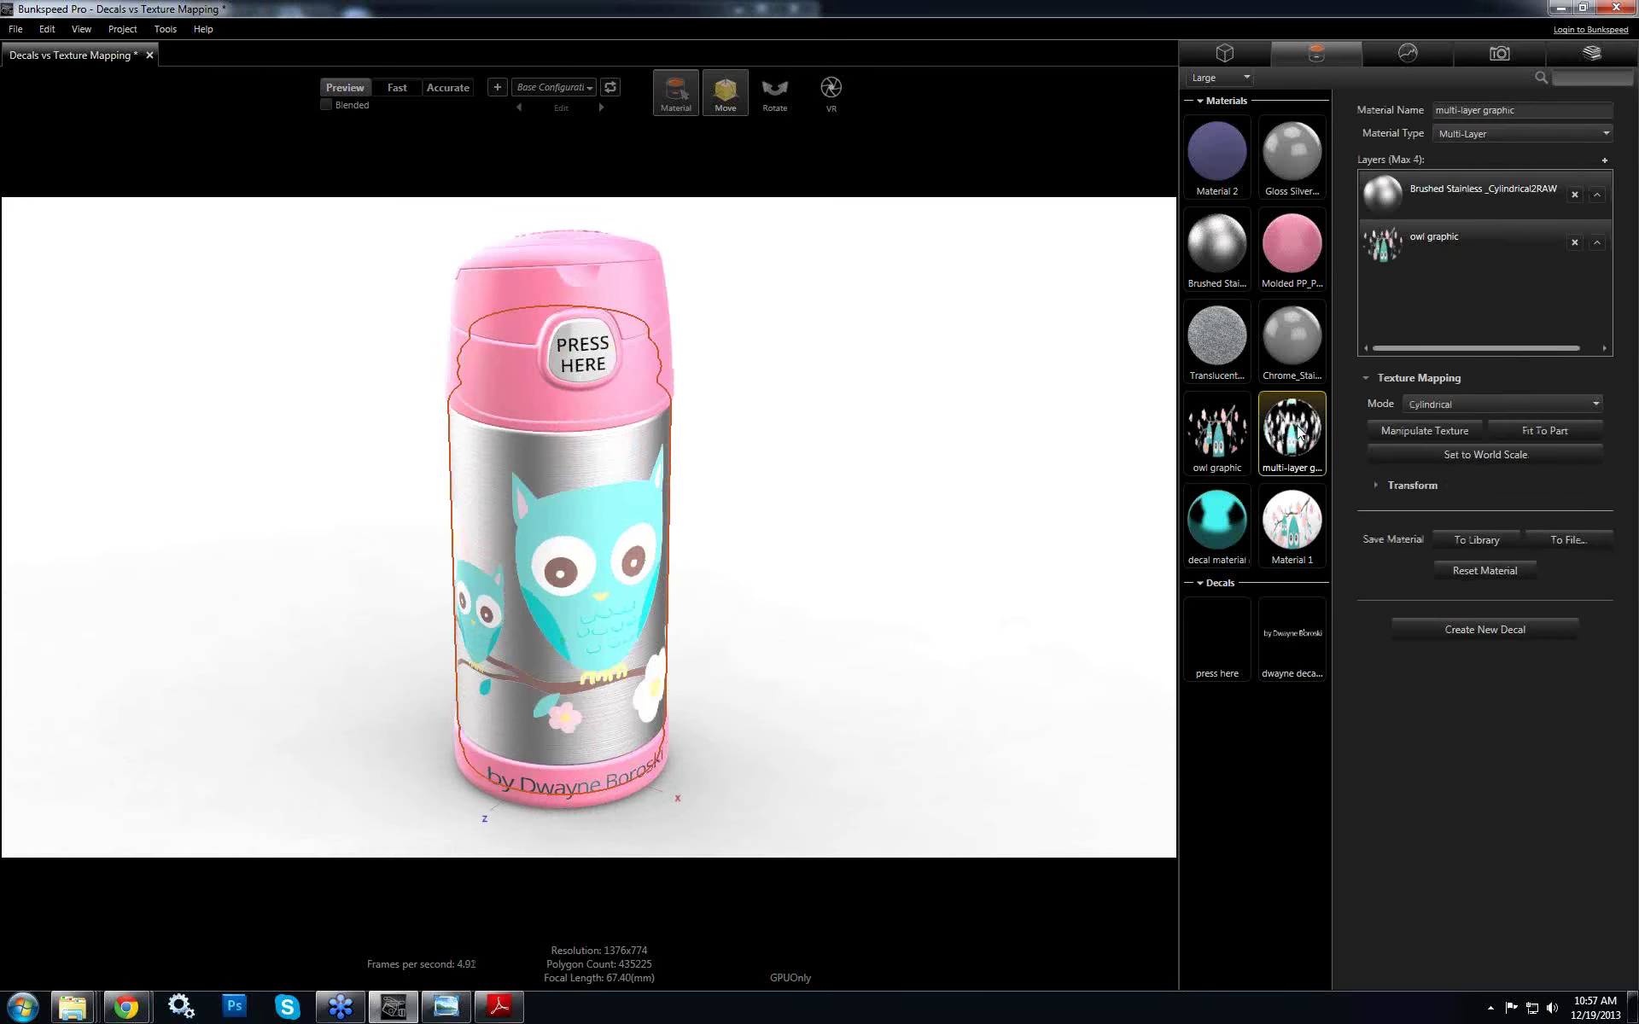
click(1215, 440)
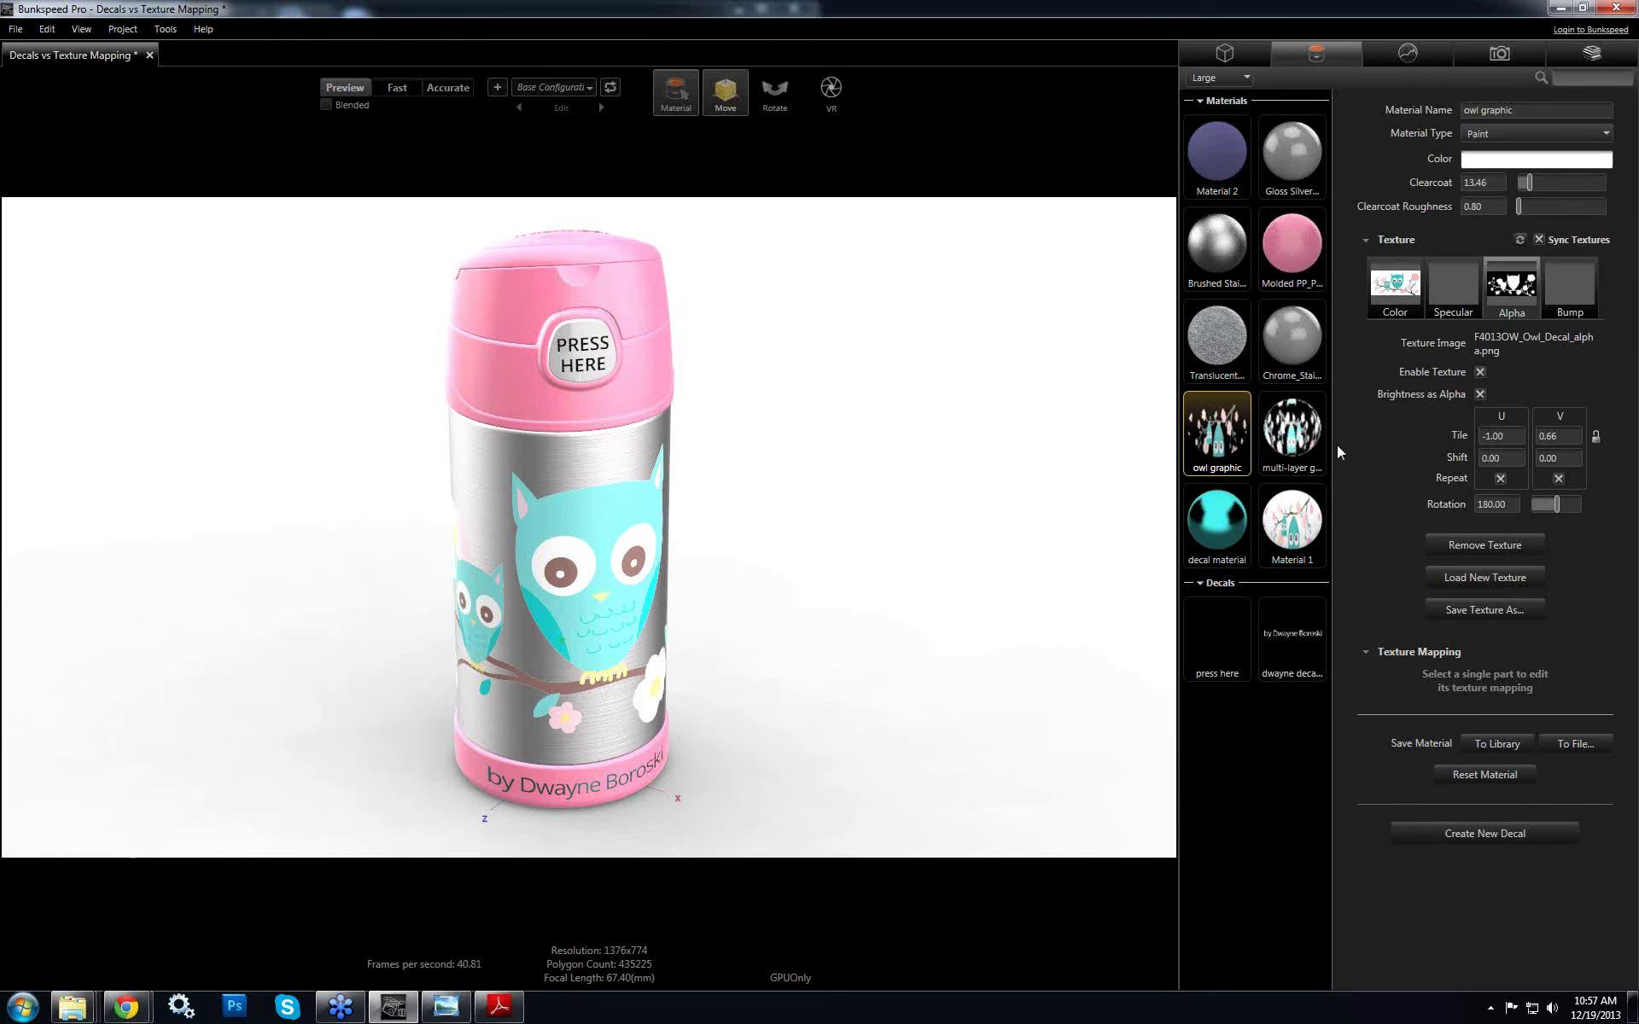
Re-enter the owl graphic's Tile U as -1 to keep the owls mirrored
click(1503, 440)
text(1)
key(Tab)
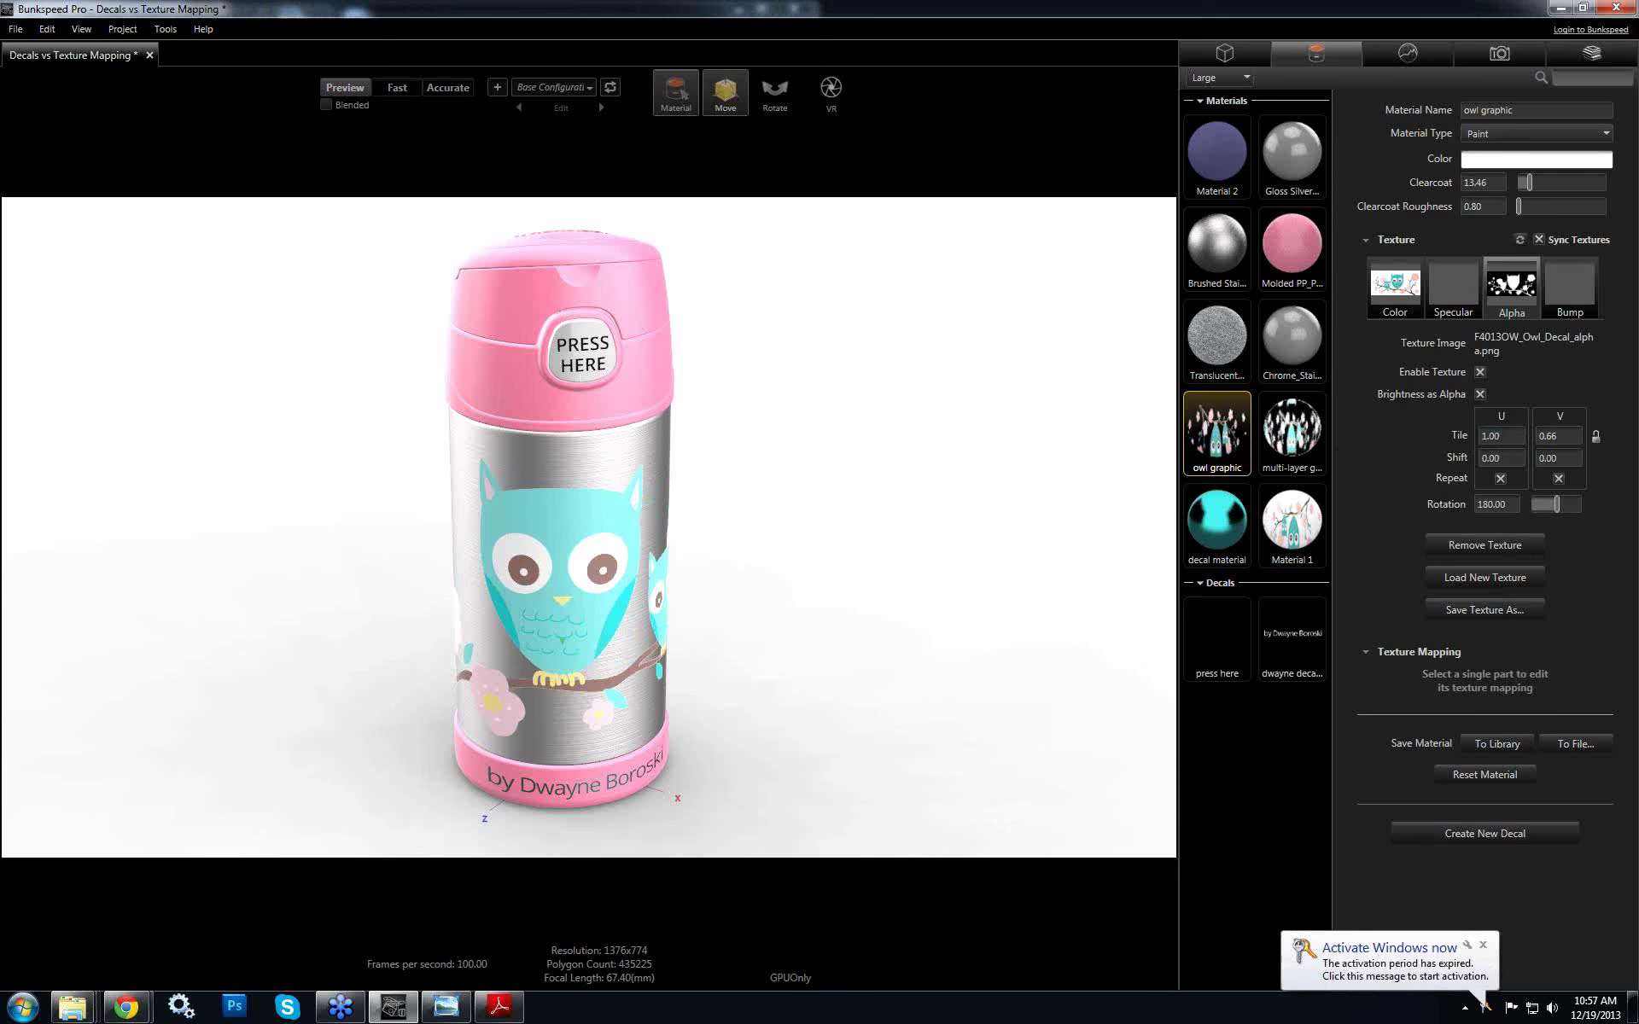
key(BackSpace)
key(BackSpace)
key(BackSpace)
key(BackSpace)
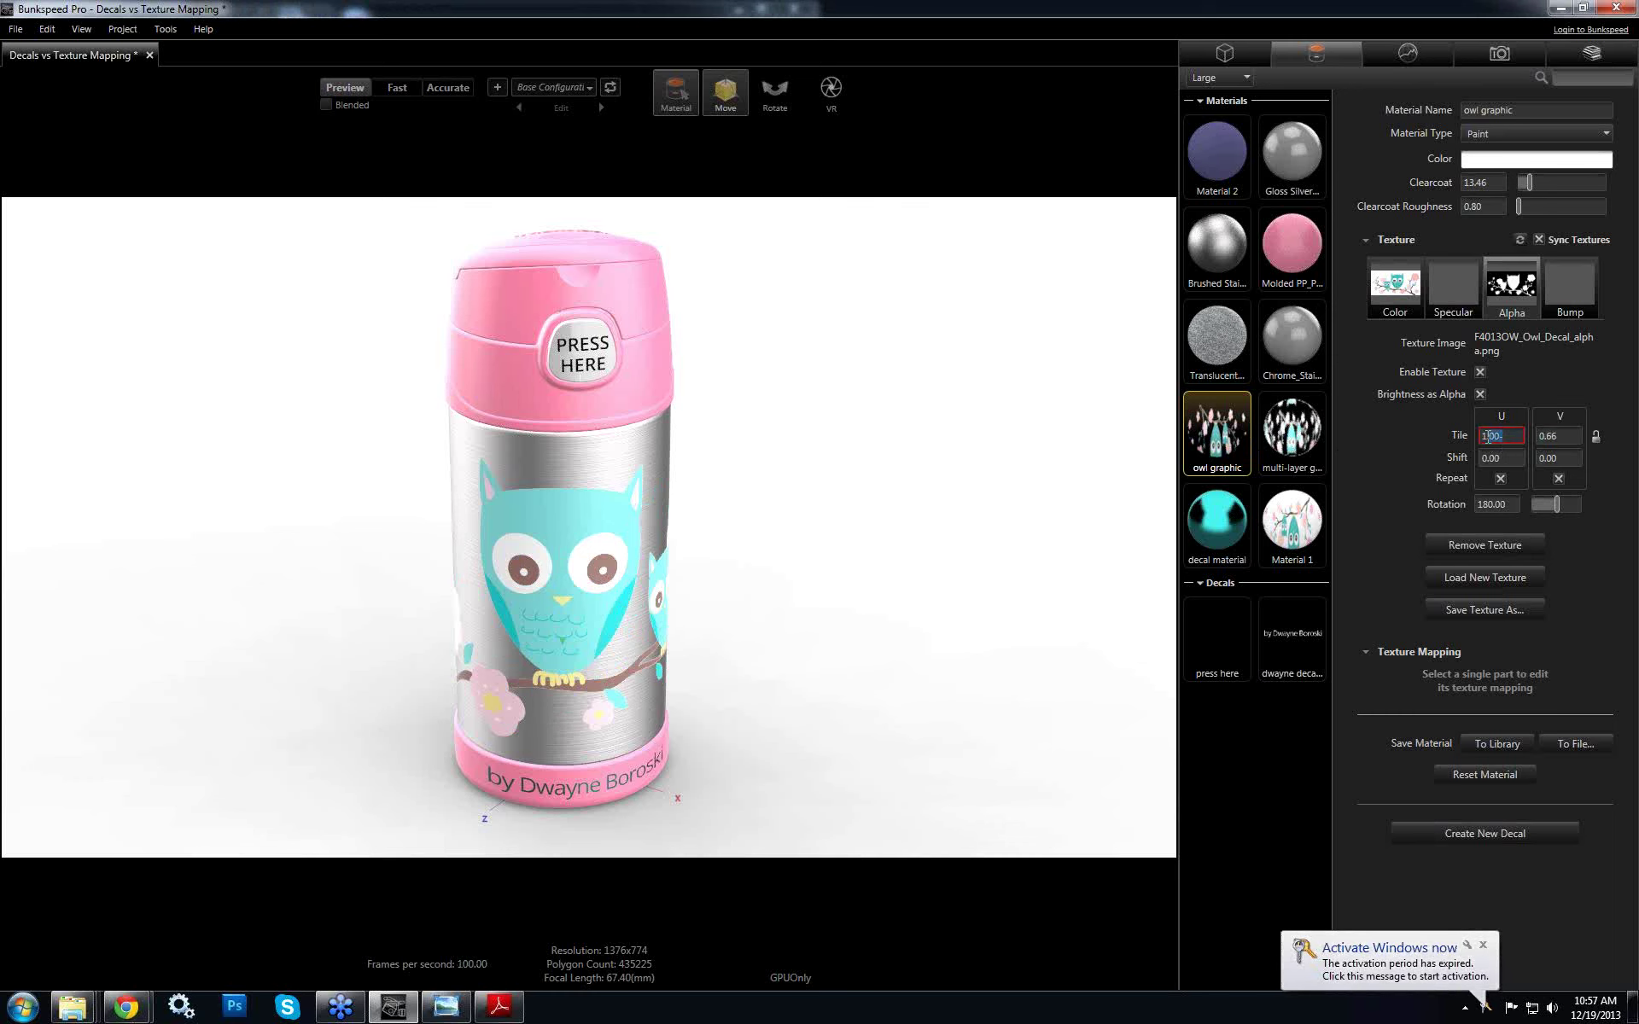
text(-1)
key(Tab)
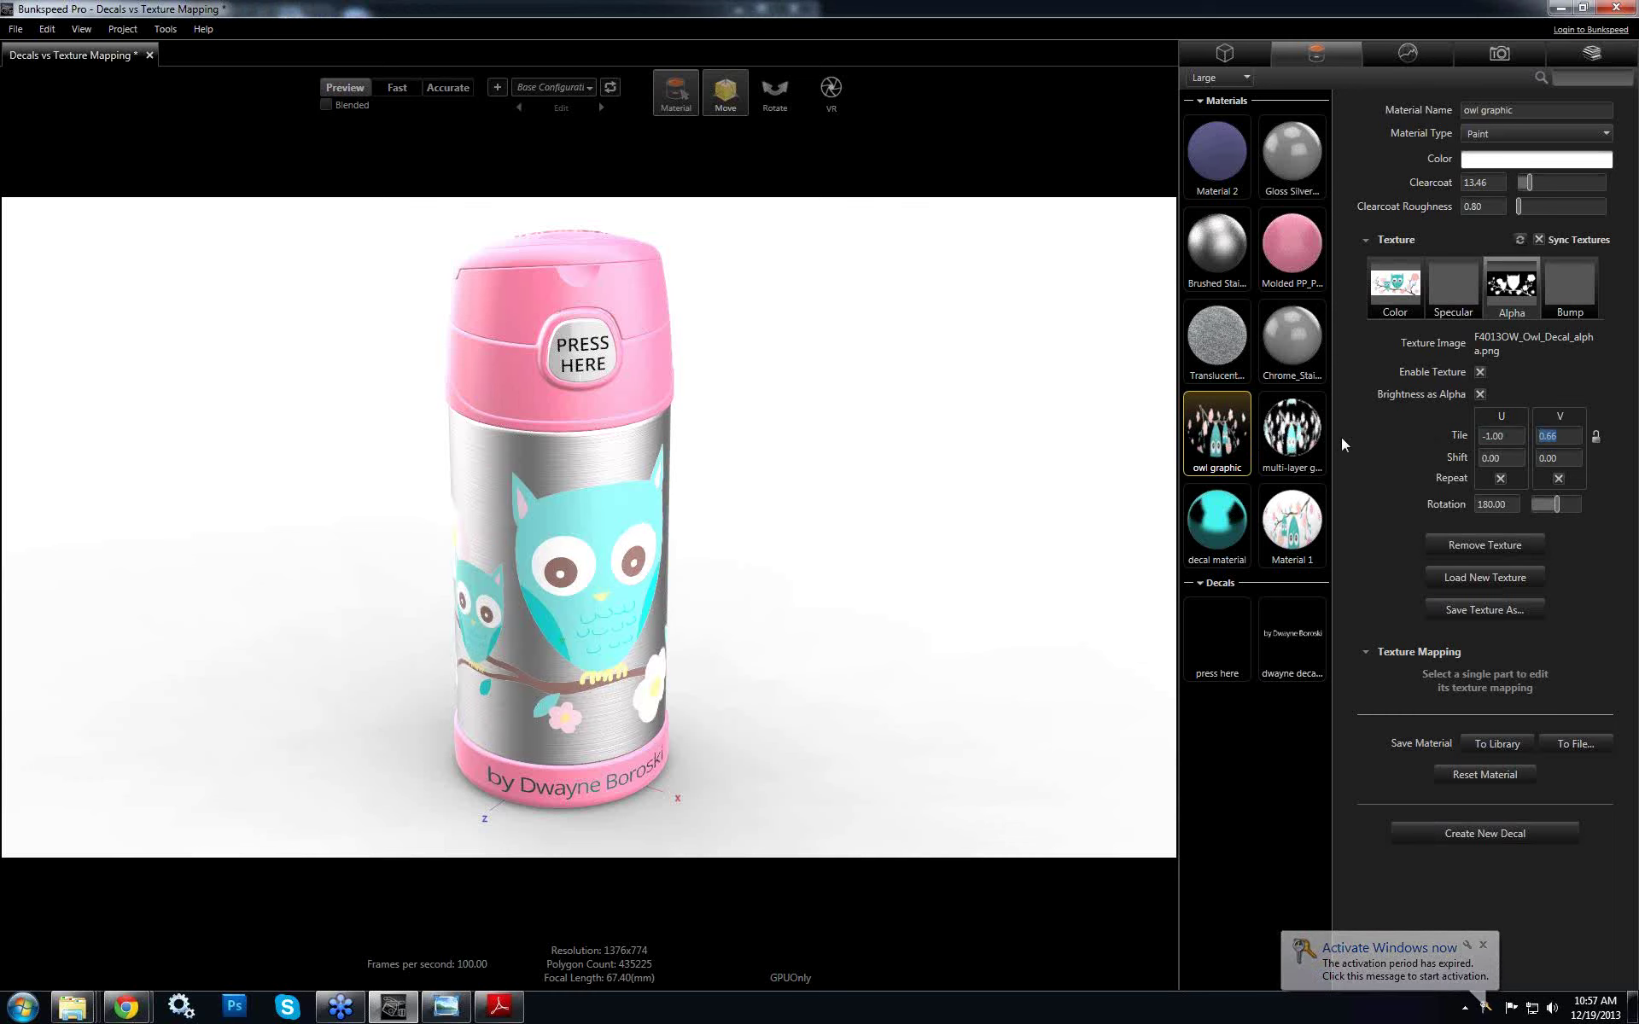
drag(688, 555, 580, 549)
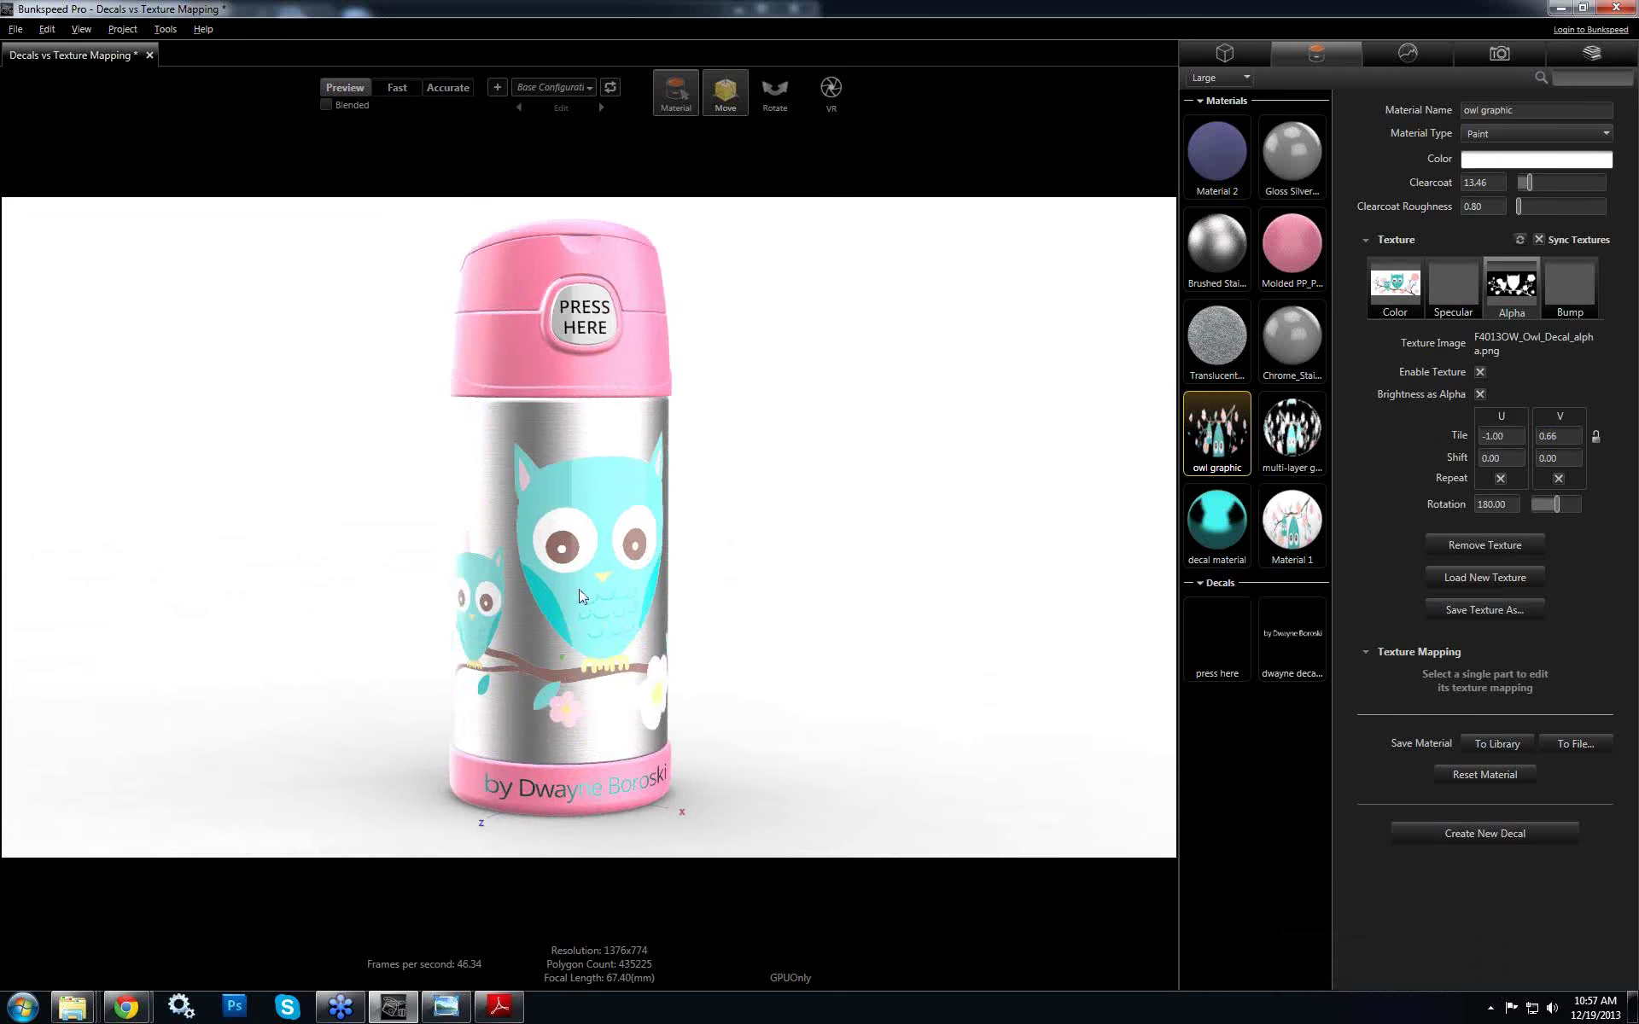
Render in Fast mode and orbit to inspect the owls and blossoms on brushed stainless
drag(683, 614, 535, 521)
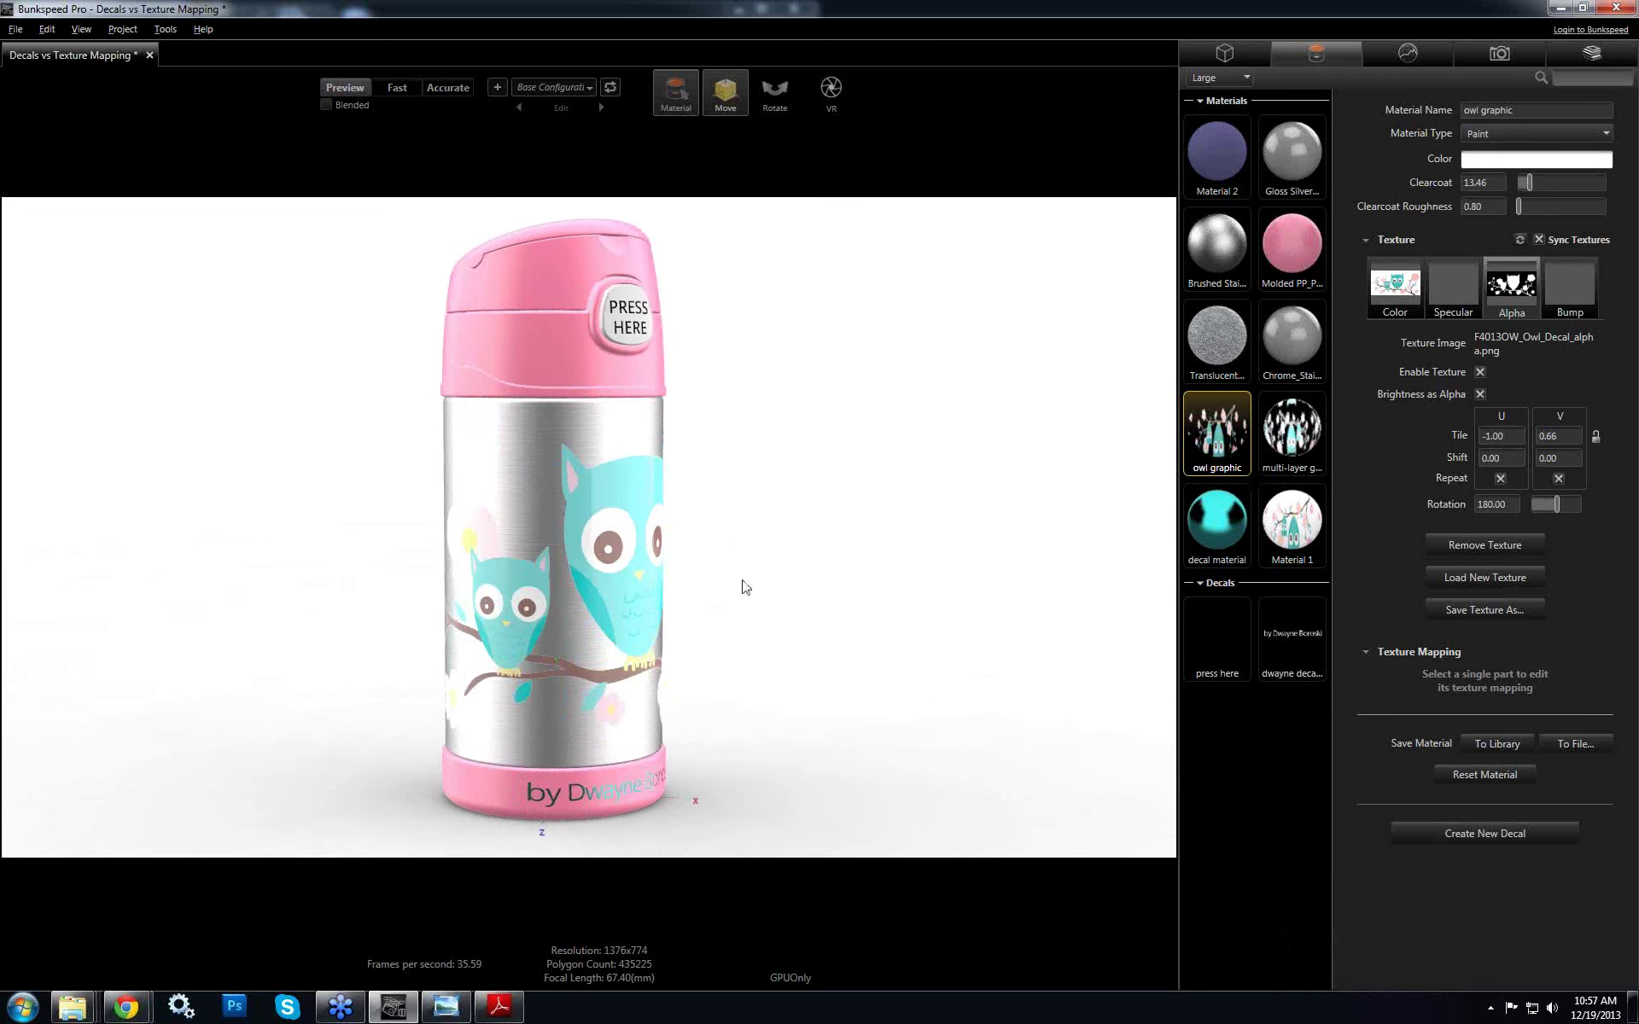
click(397, 87)
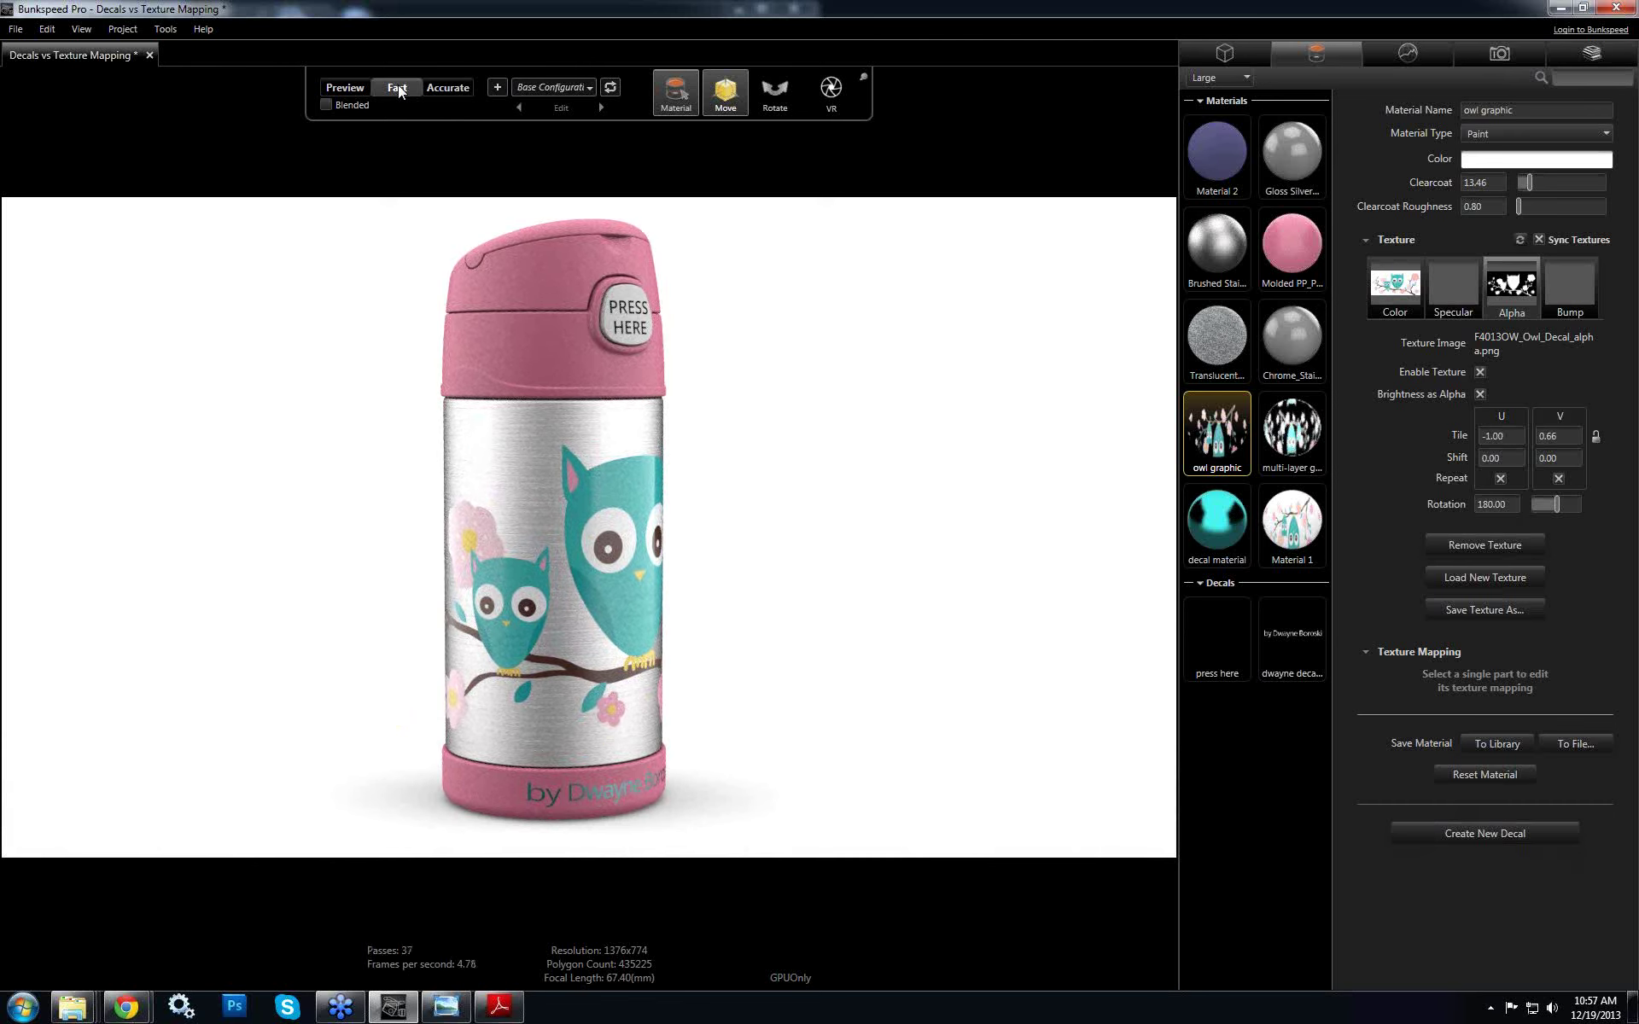
drag(768, 555, 761, 597)
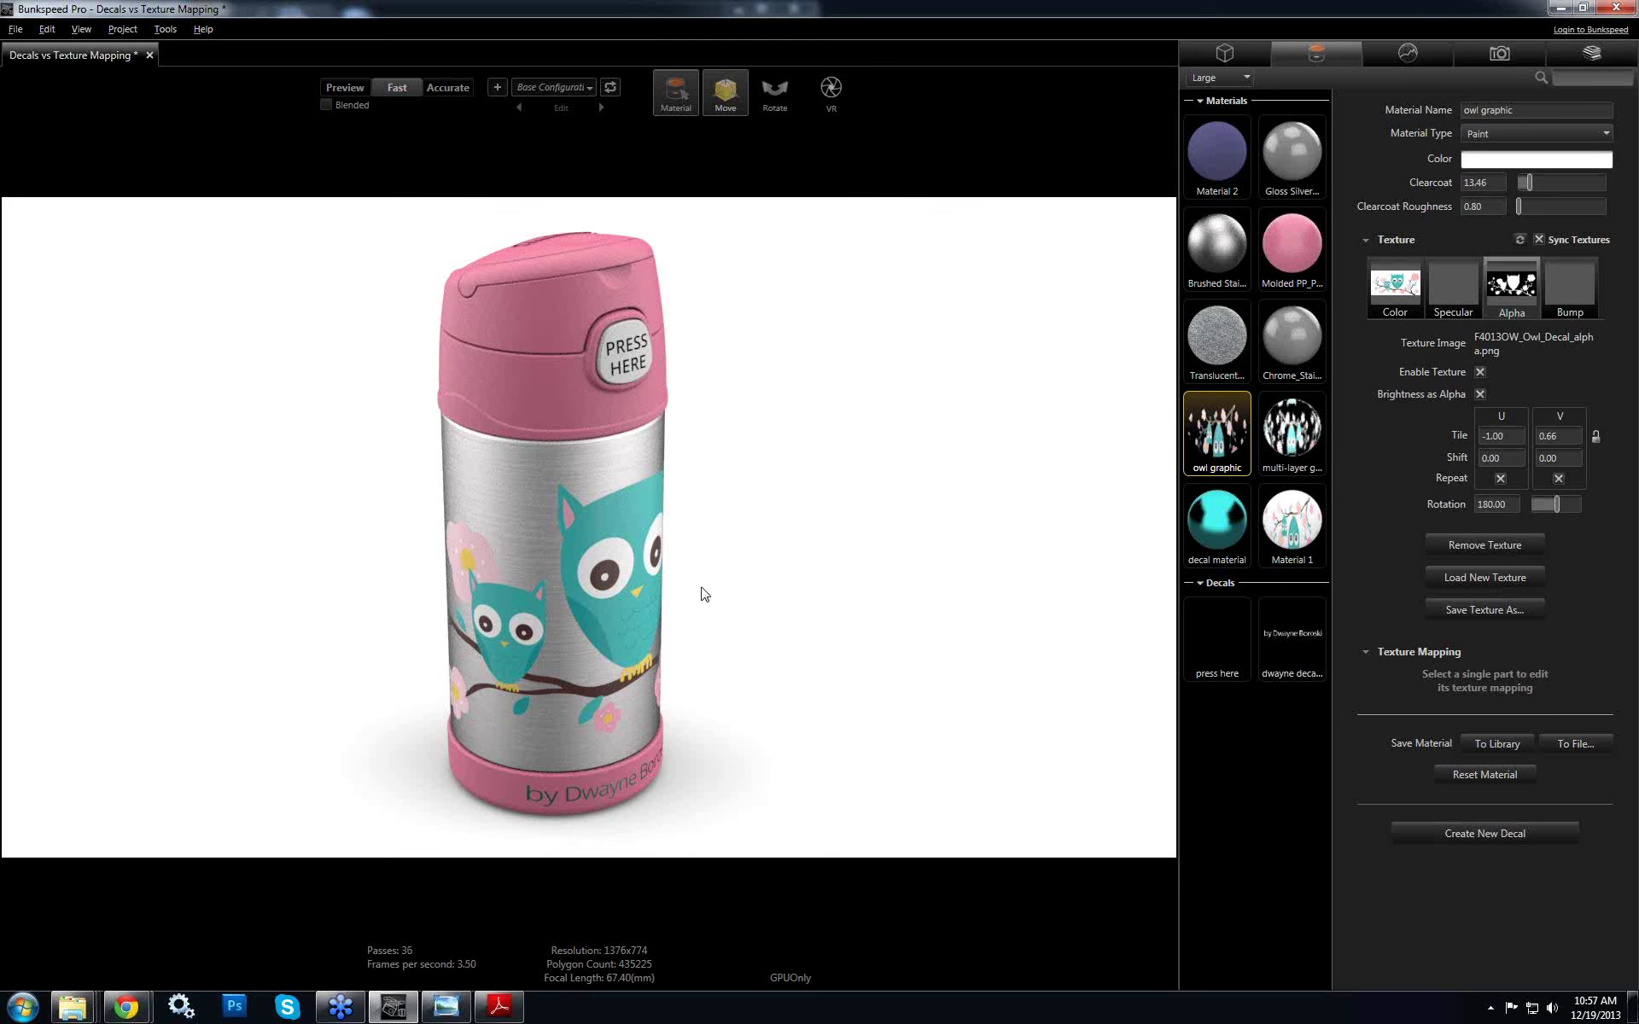
drag(541, 572, 264, 571)
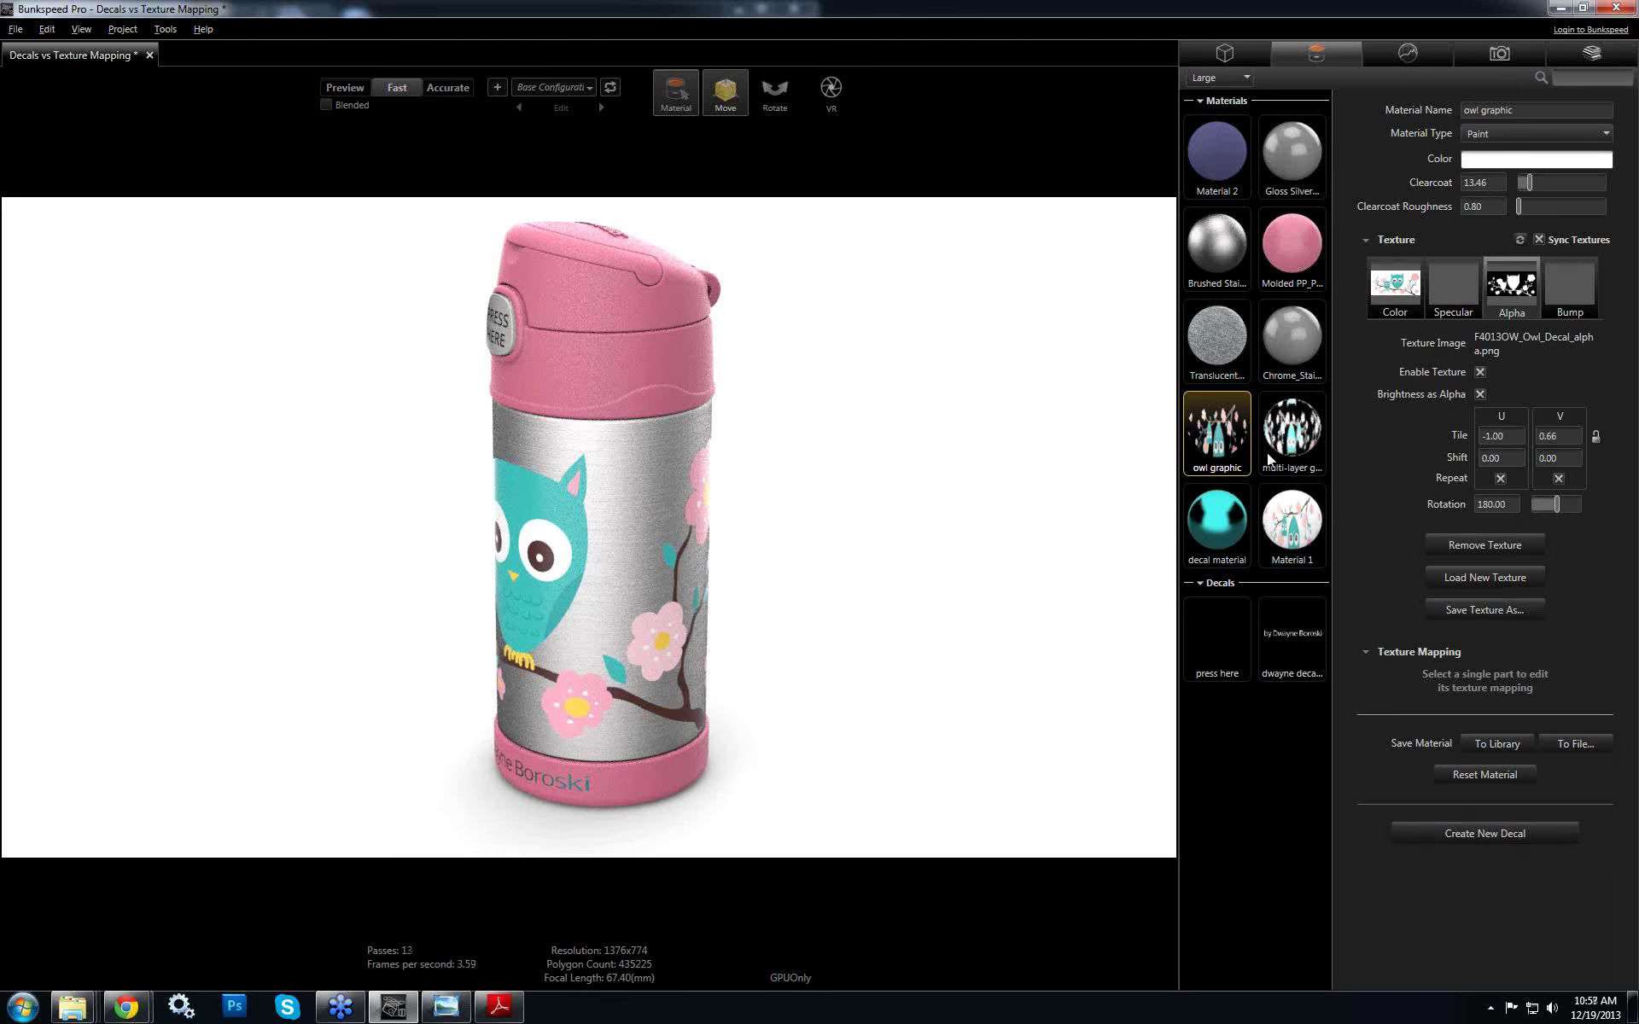
Select the multi-layer graphic material and switch the viewport back to Preview render mode
click(1291, 432)
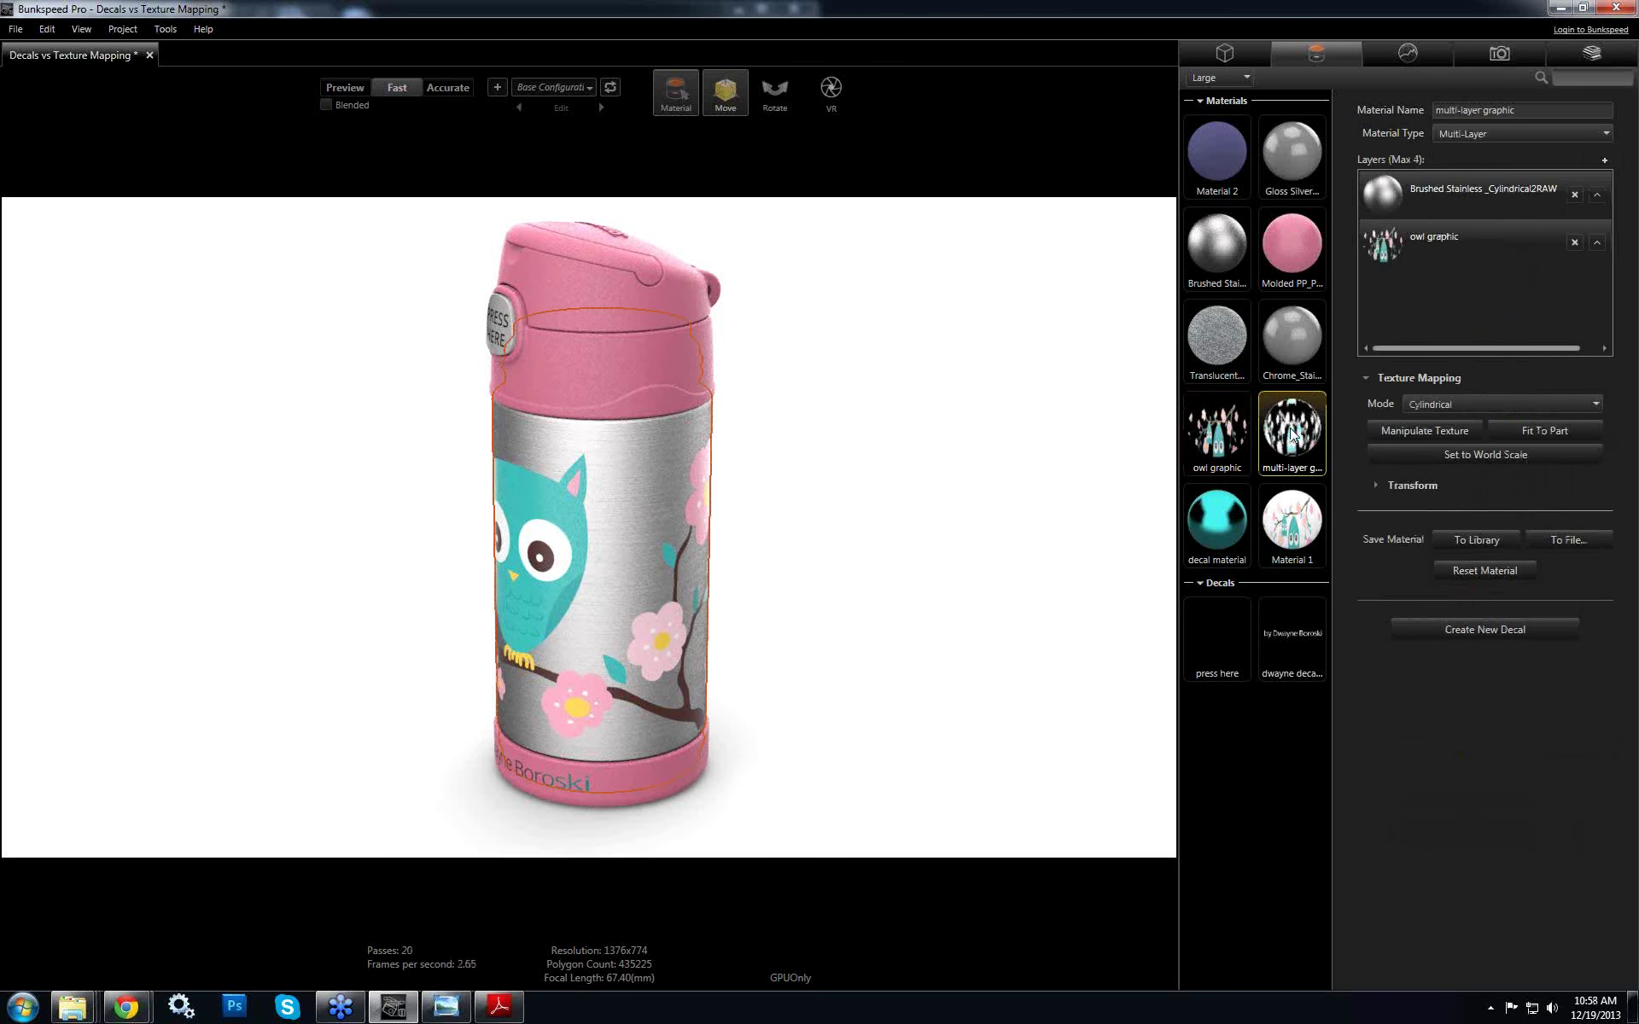
click(347, 86)
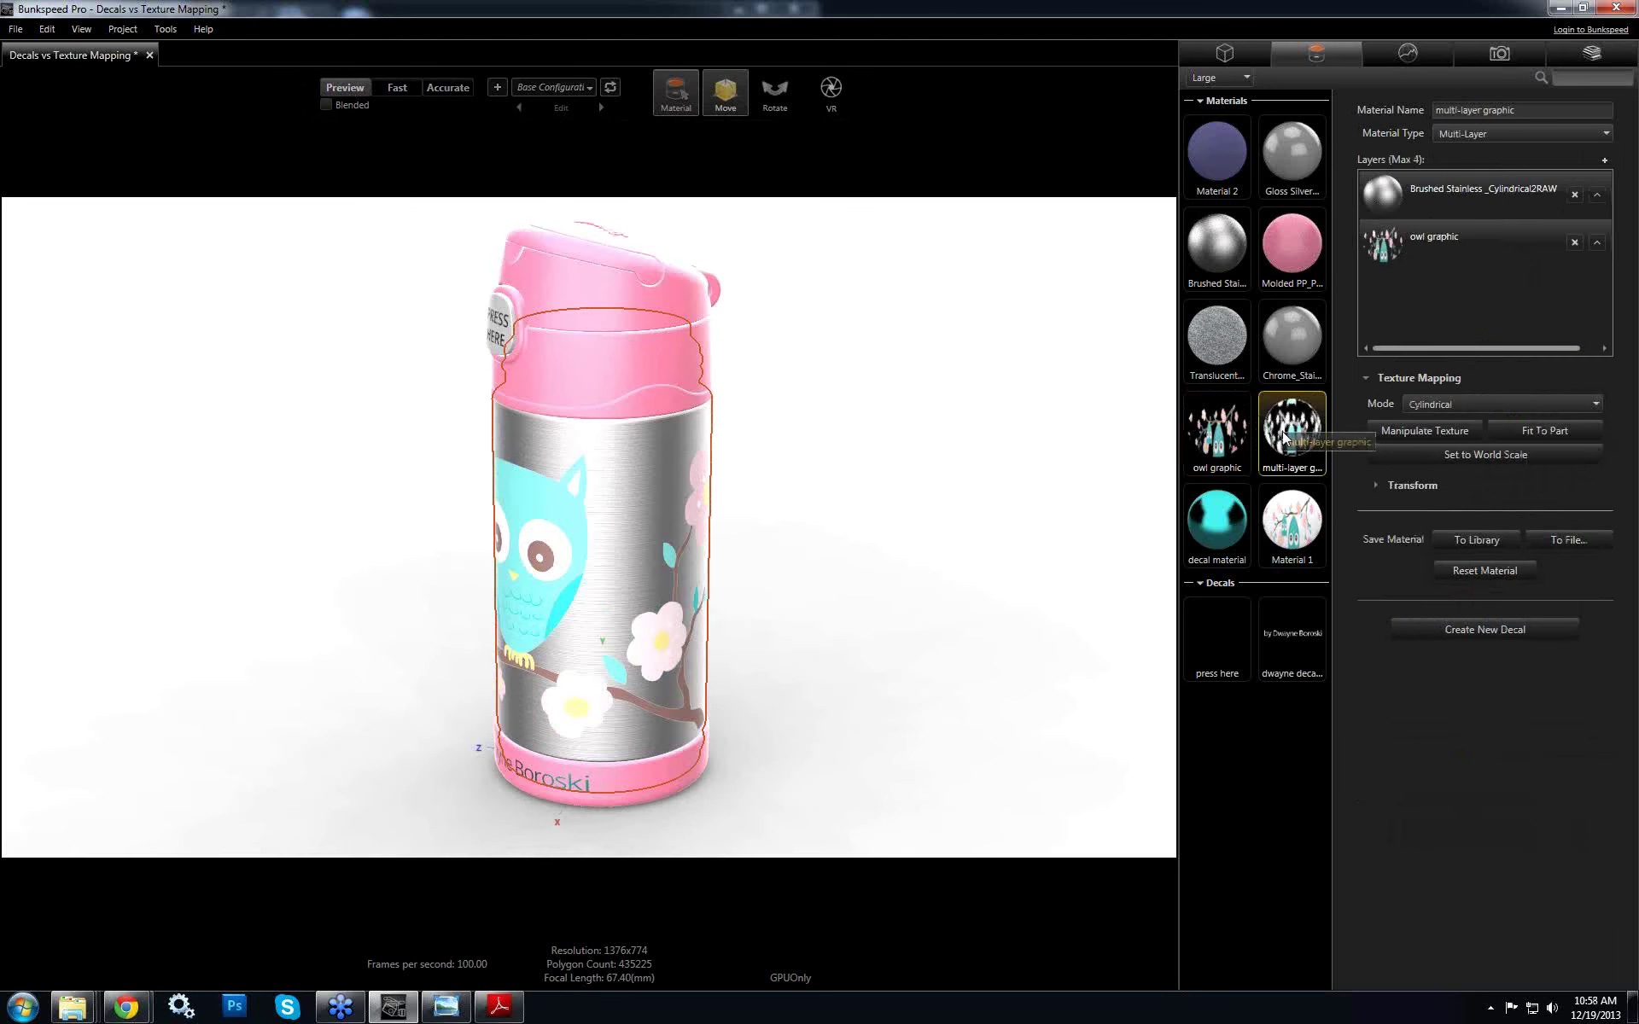
right_click(1303, 439)
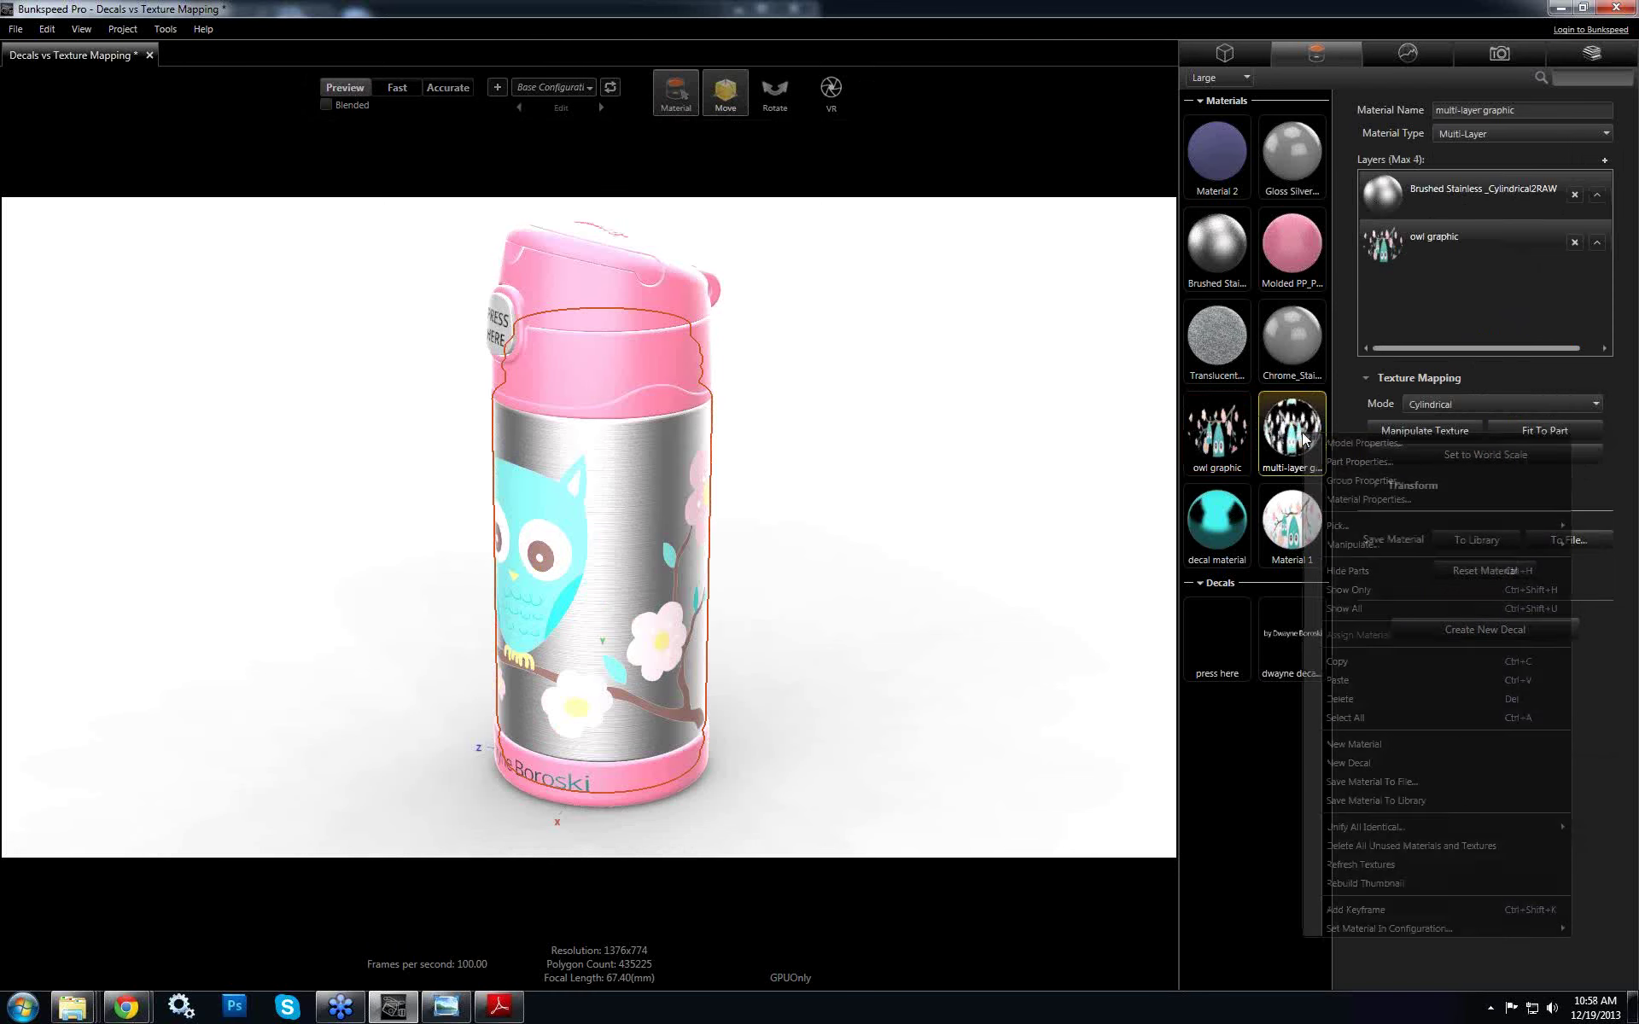
mouse_move(1379, 531)
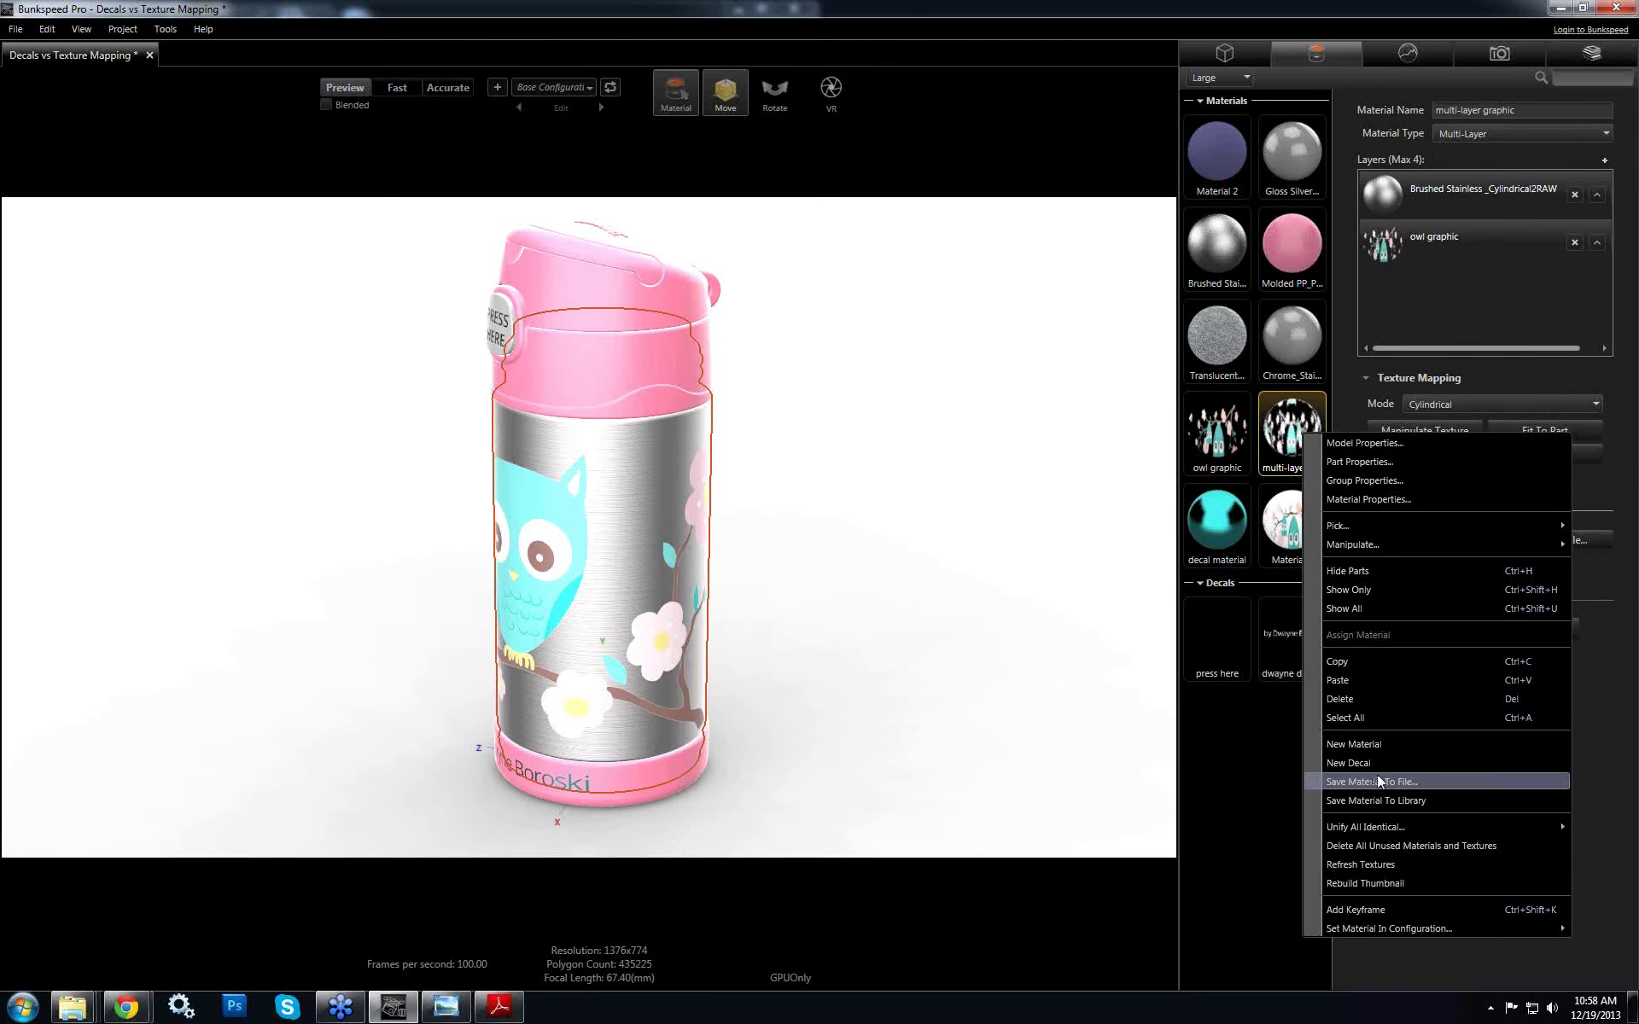
click(1590, 660)
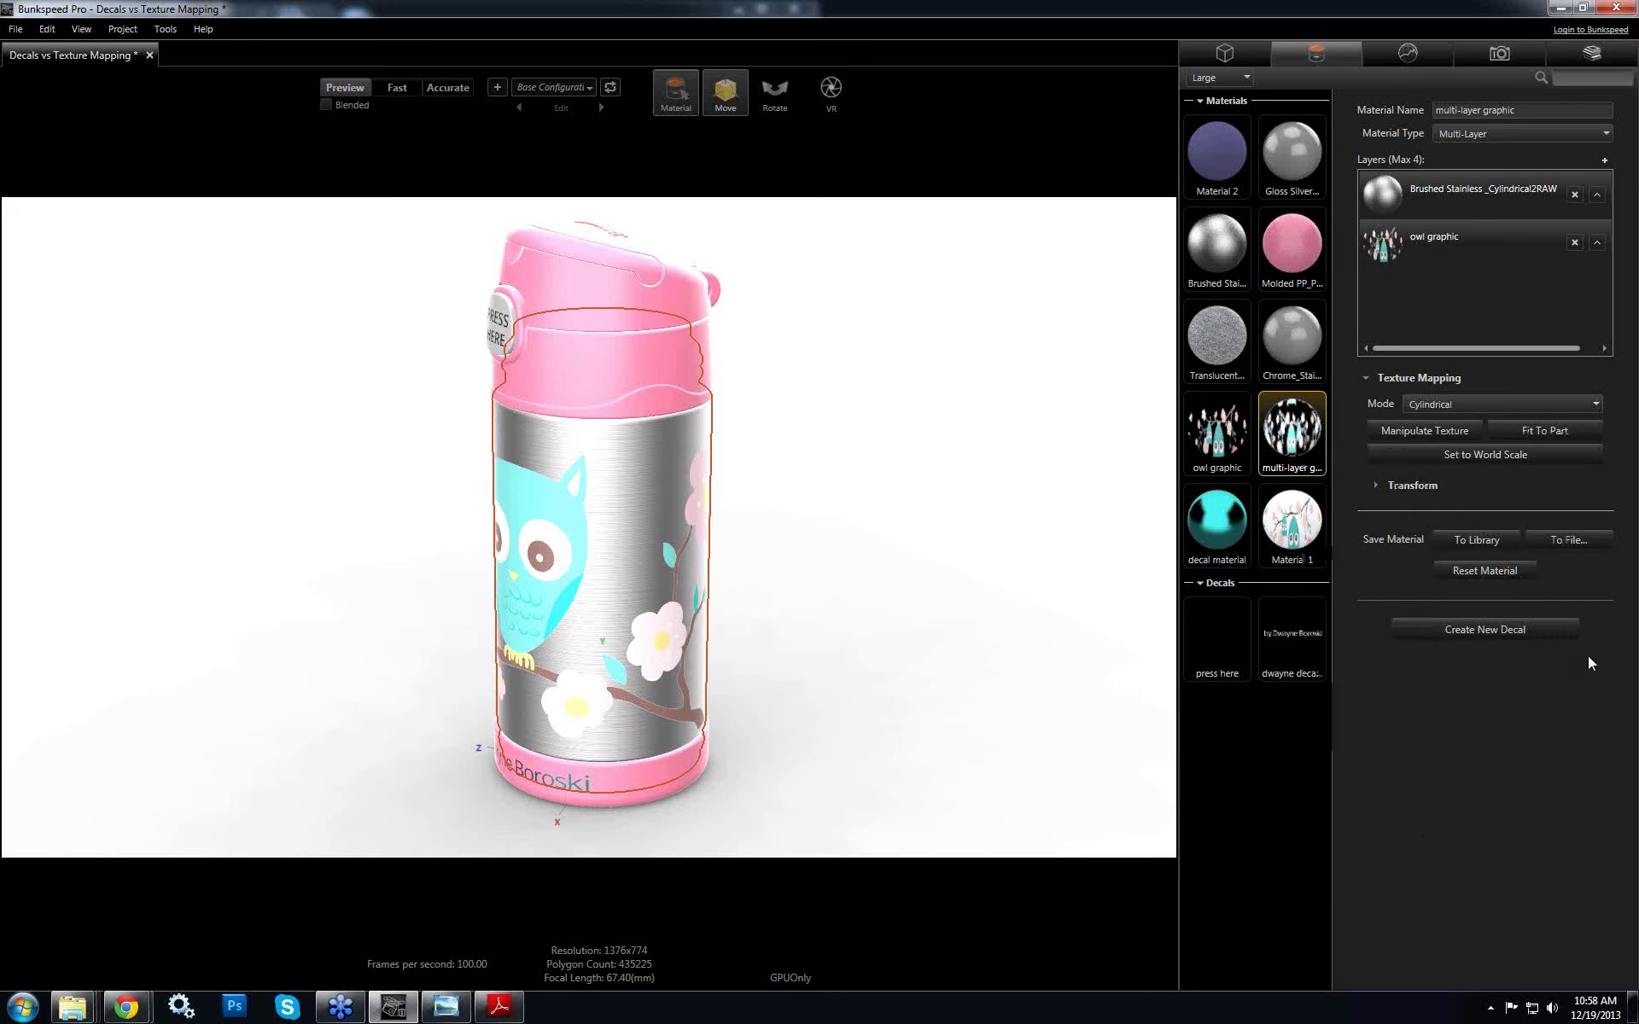
Save the material as multi-layer graphic.bmf in the 2013.12.18 - Decals folder
click(1571, 541)
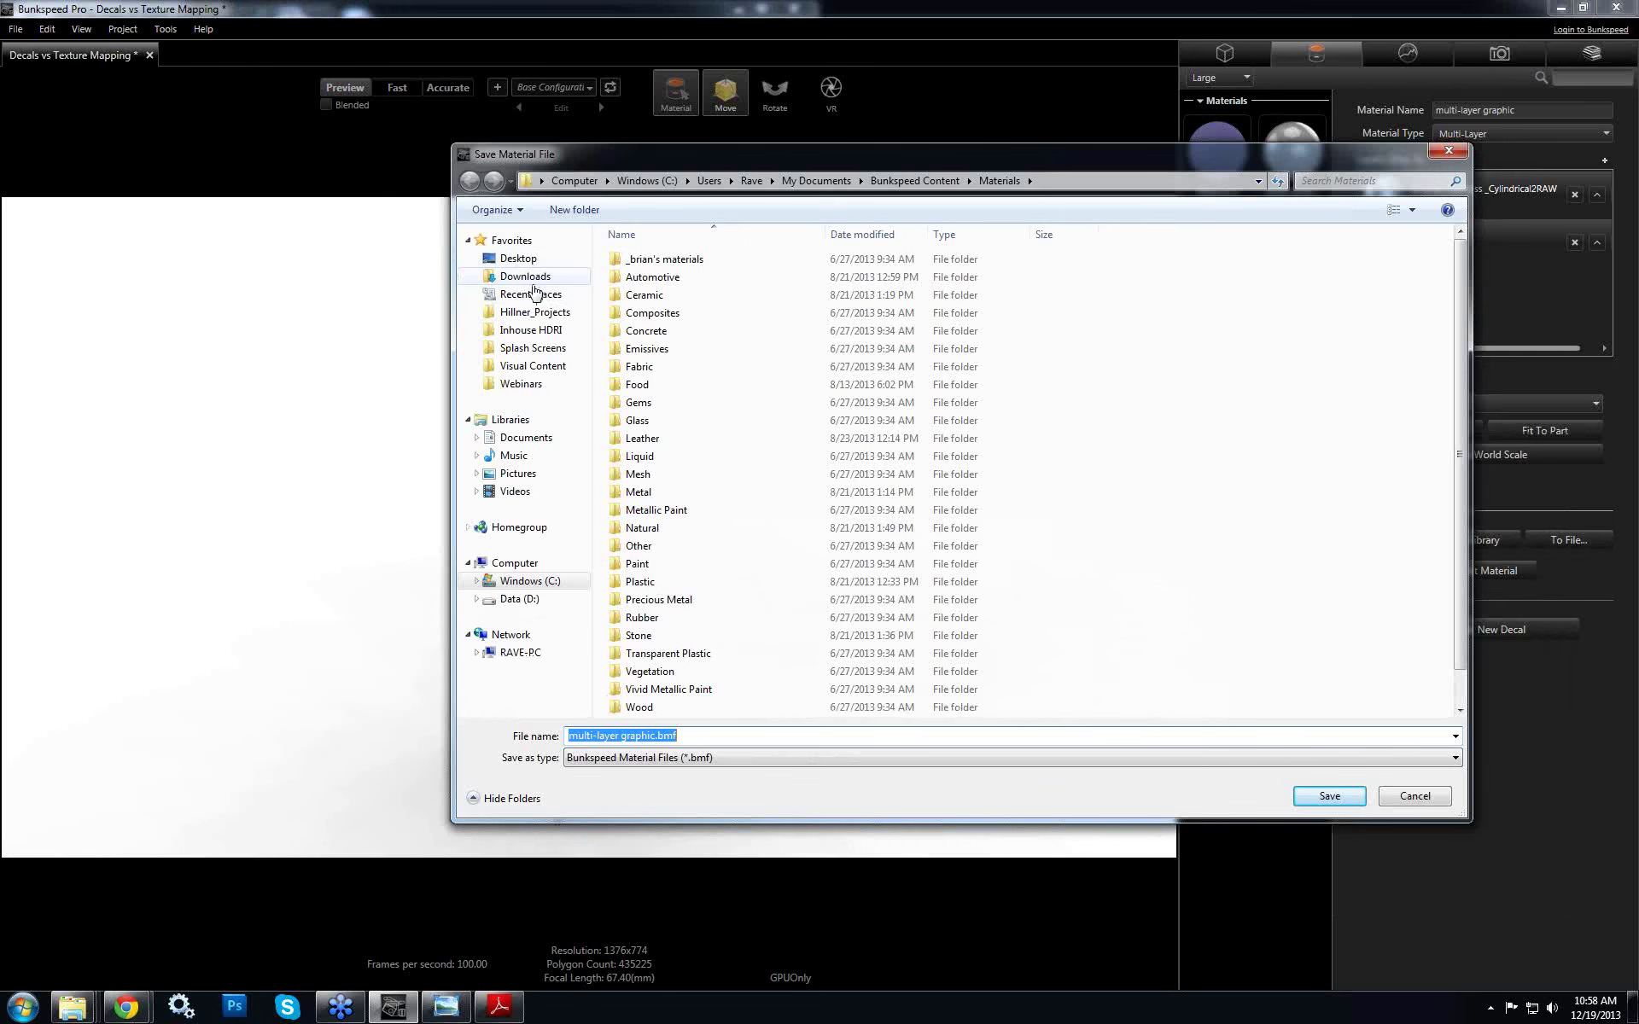
click(530, 293)
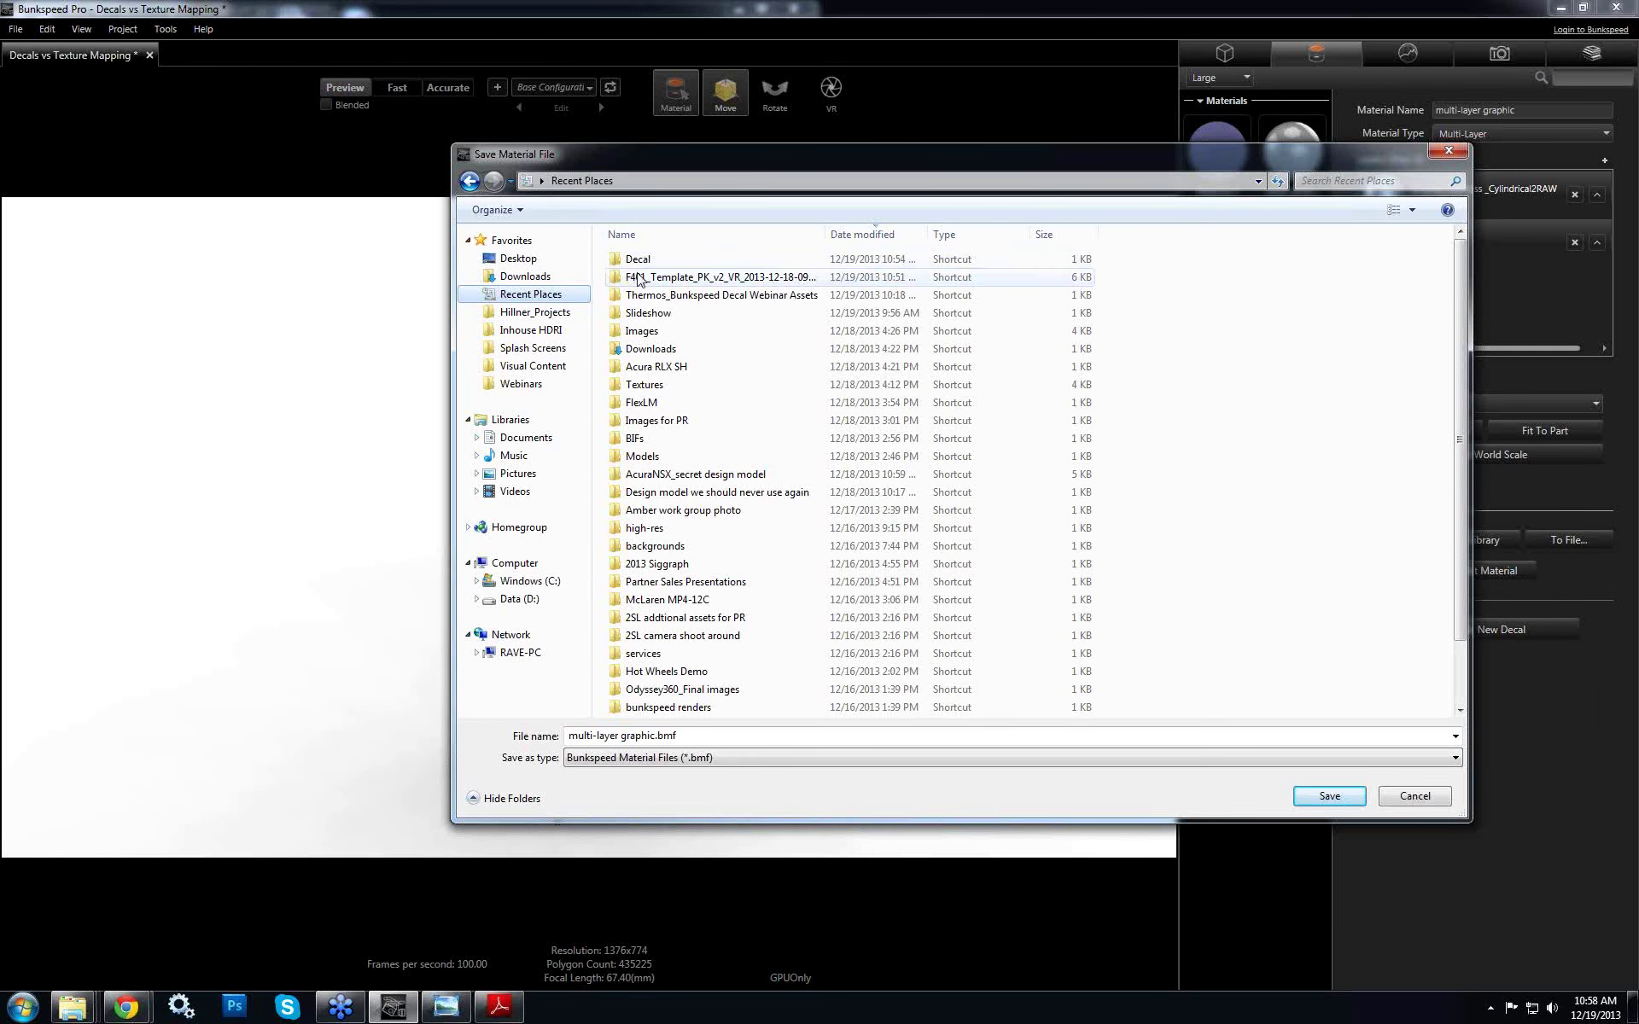
double_click(631, 276)
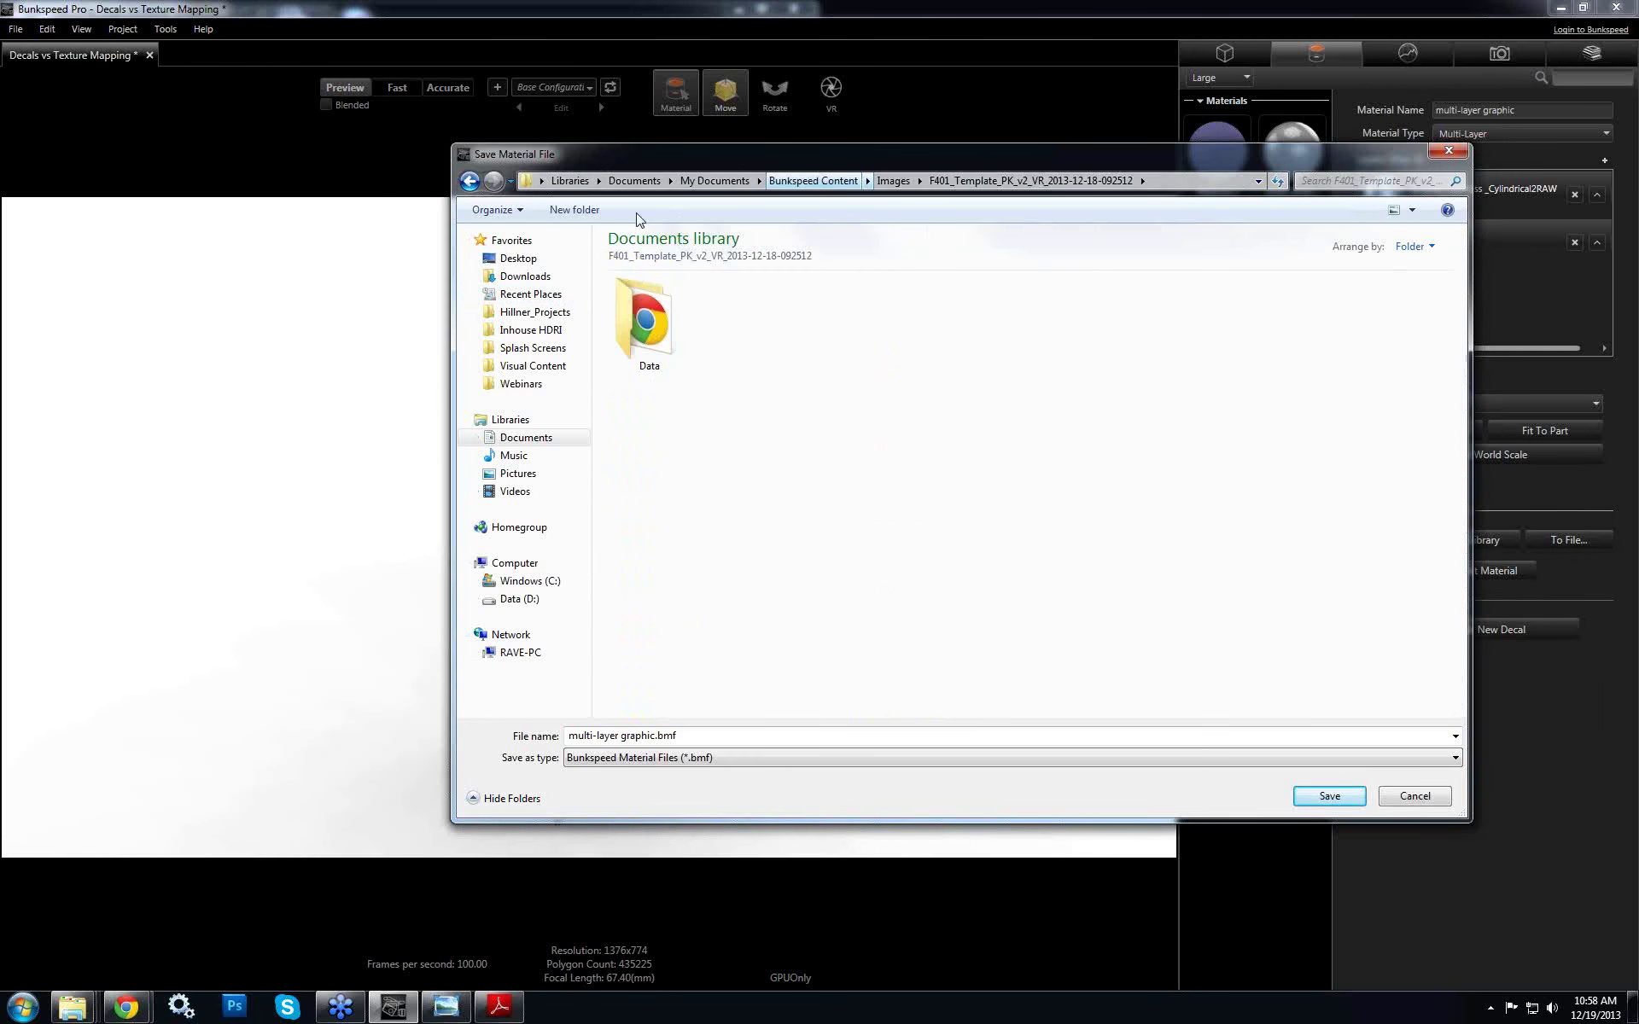
click(469, 181)
double_click(636, 261)
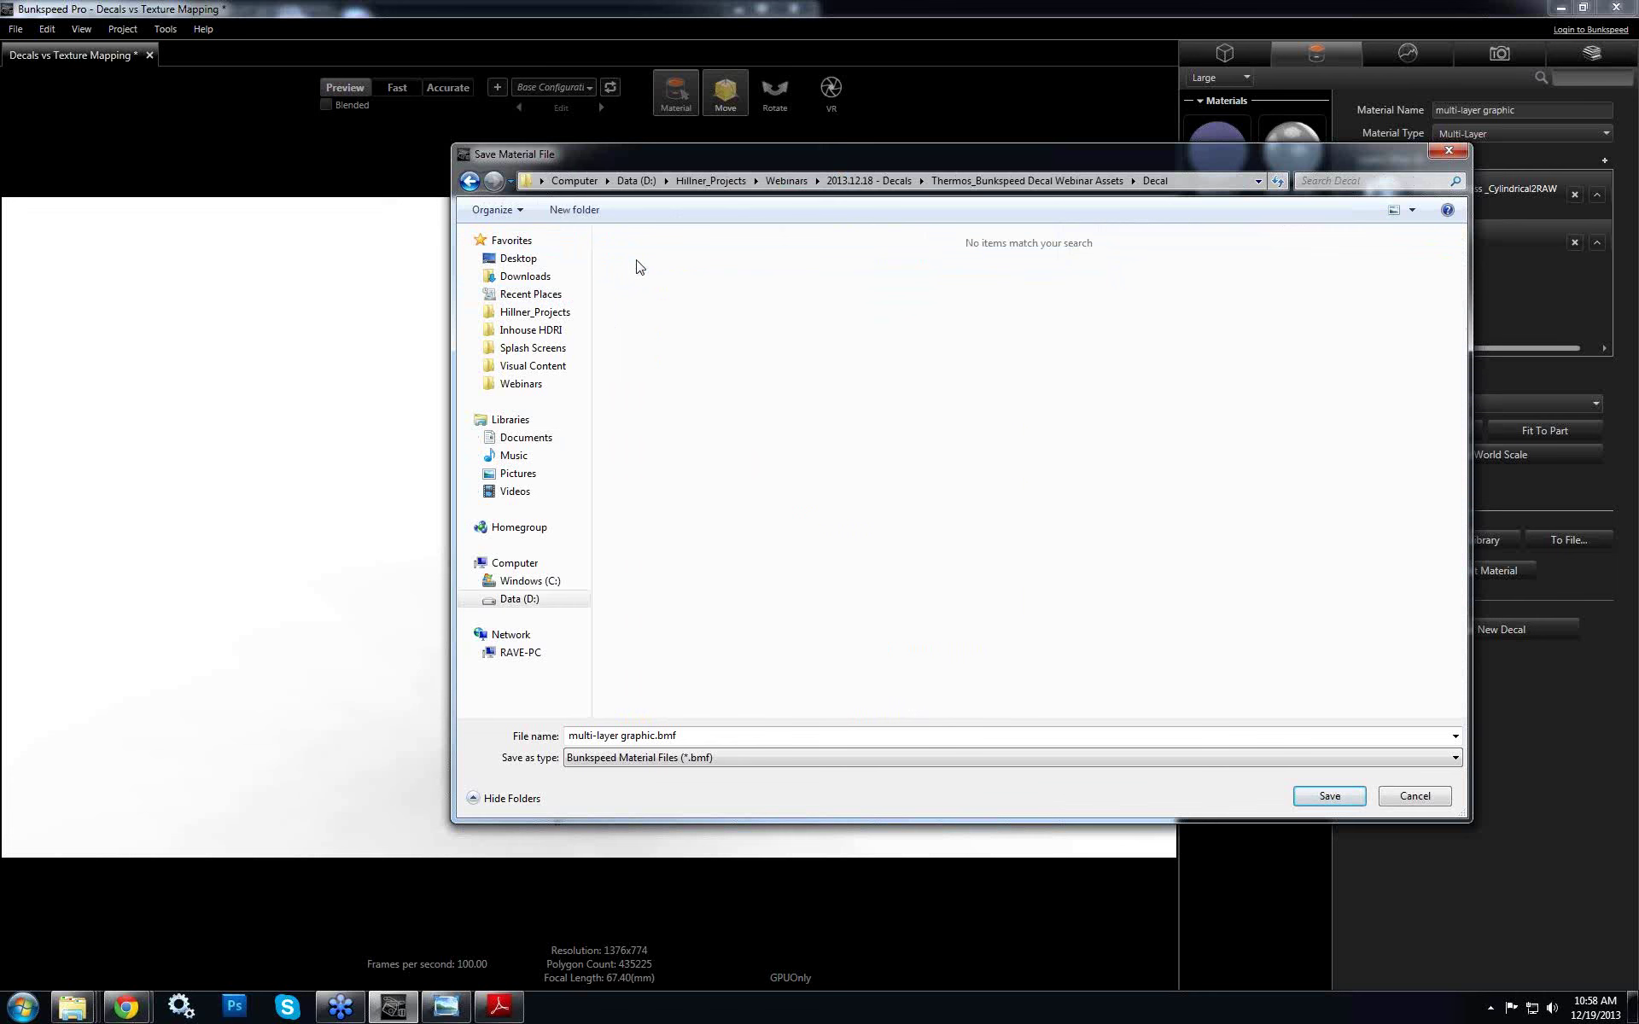
click(879, 181)
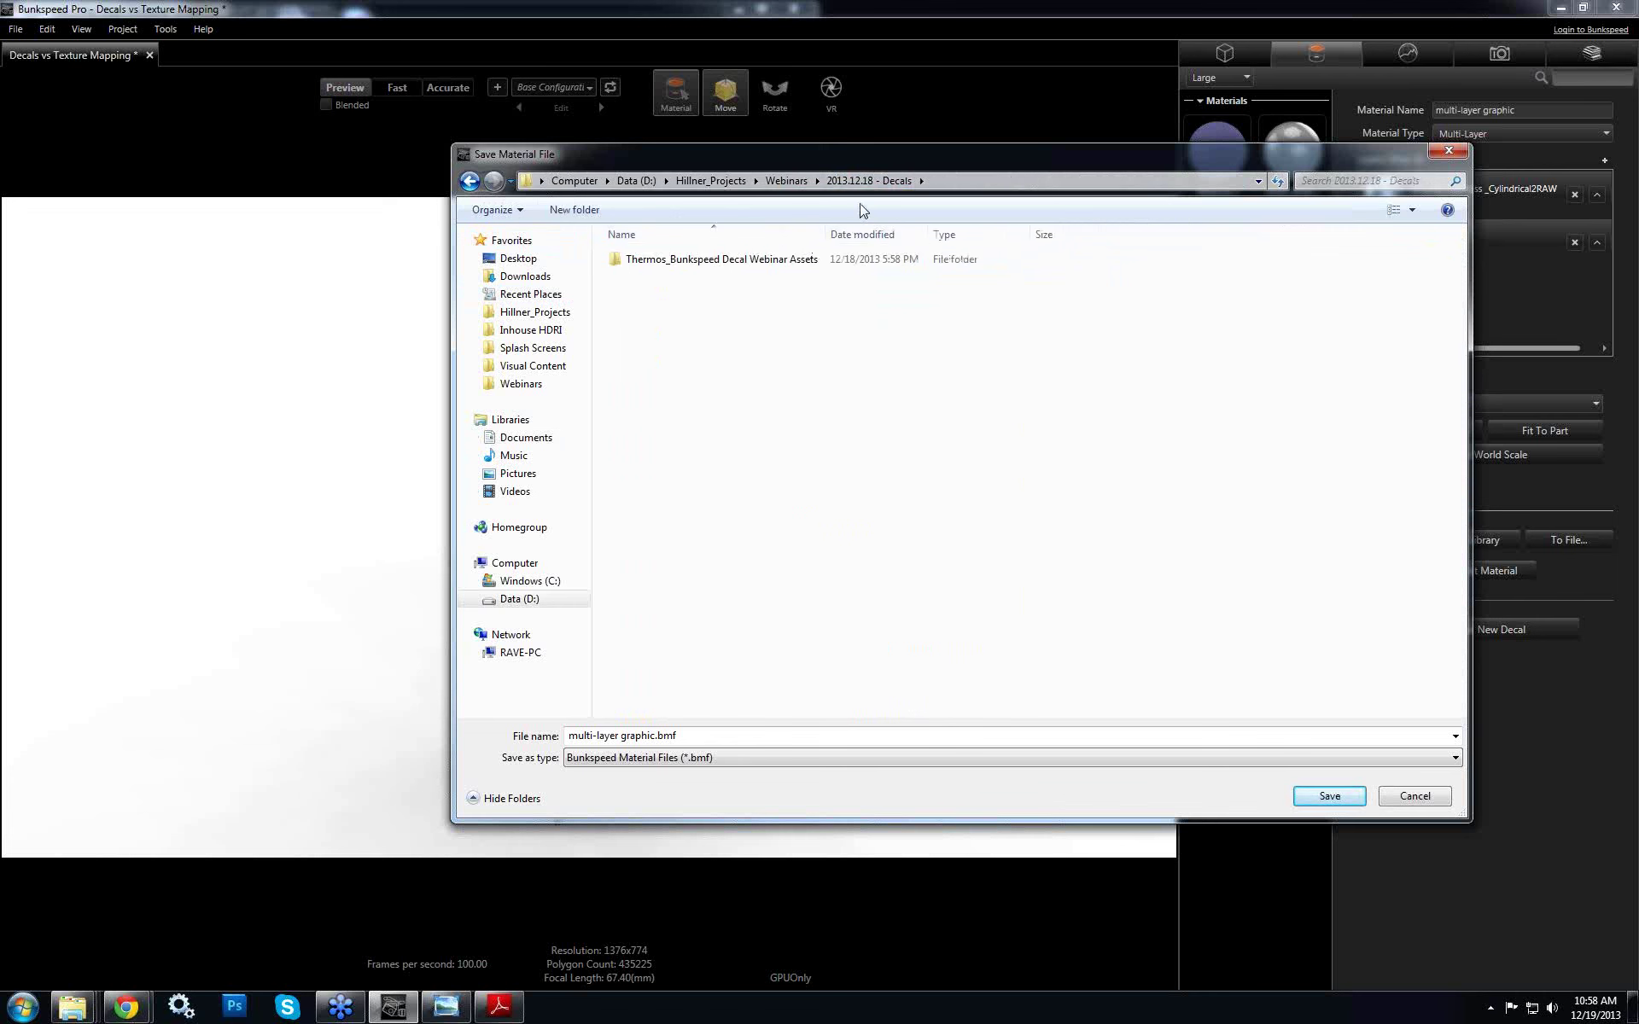
key(Tab)
click(1329, 798)
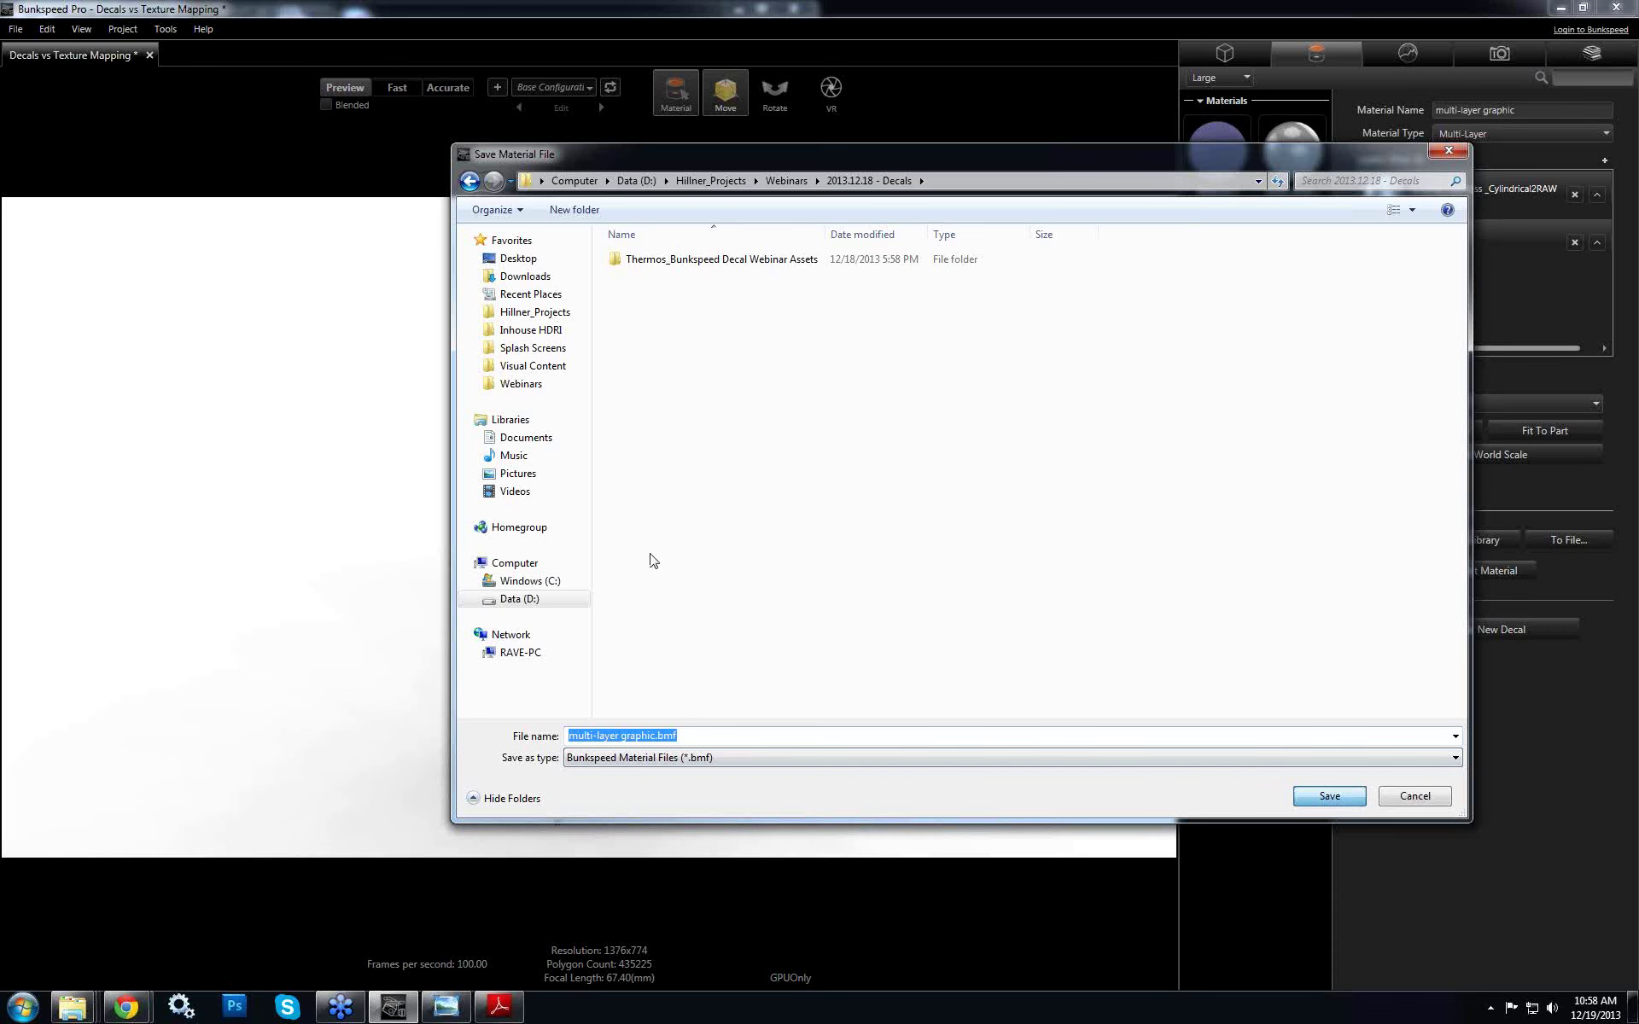
key(Return)
mouse_move(77, 1007)
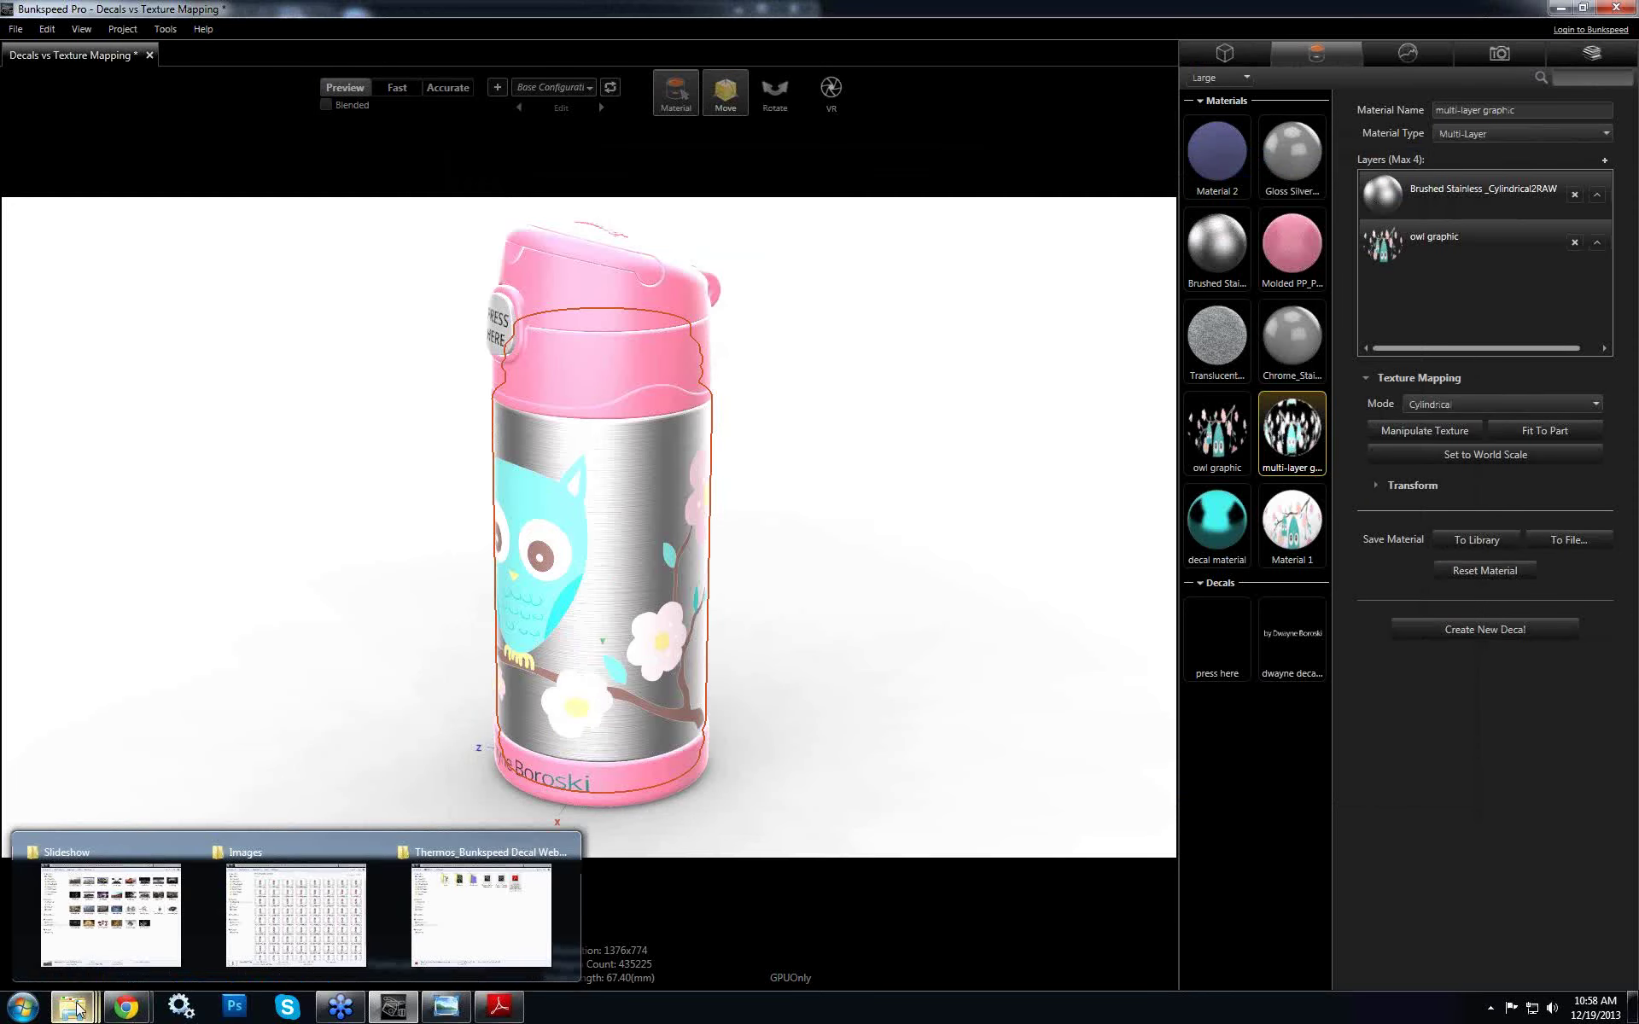
Delete Brushed Stainless, owl graphic, multi-layer graphic and Material 1 from the material library
click(459, 932)
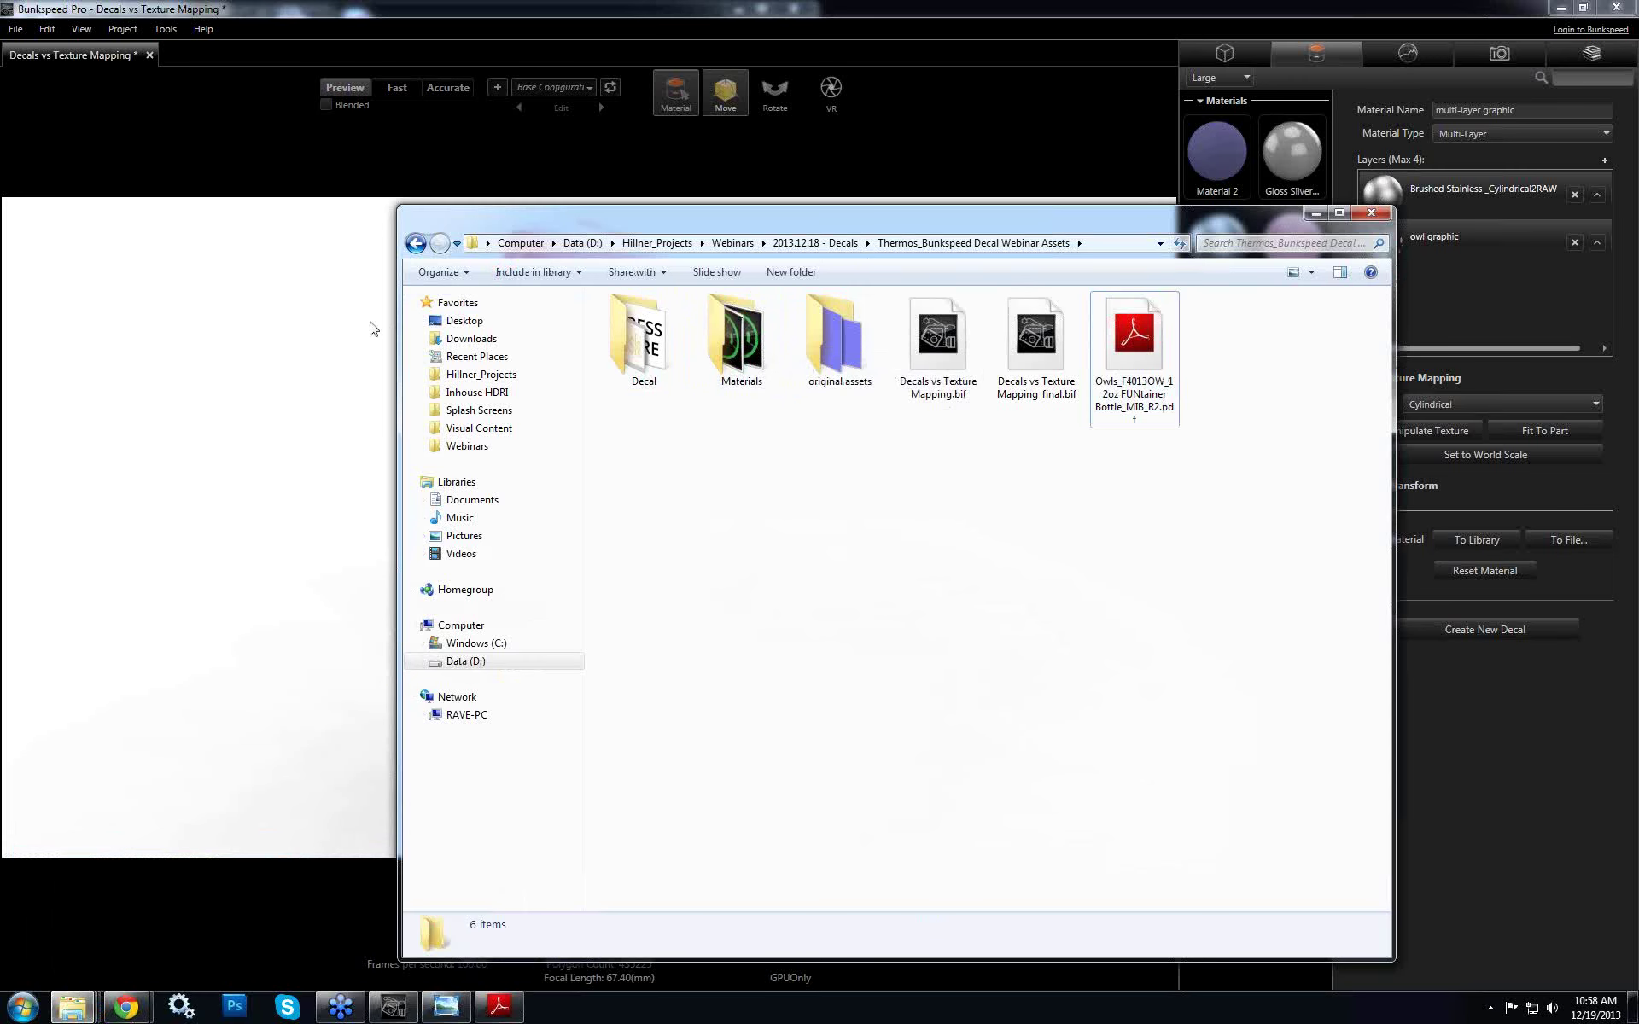
click(373, 329)
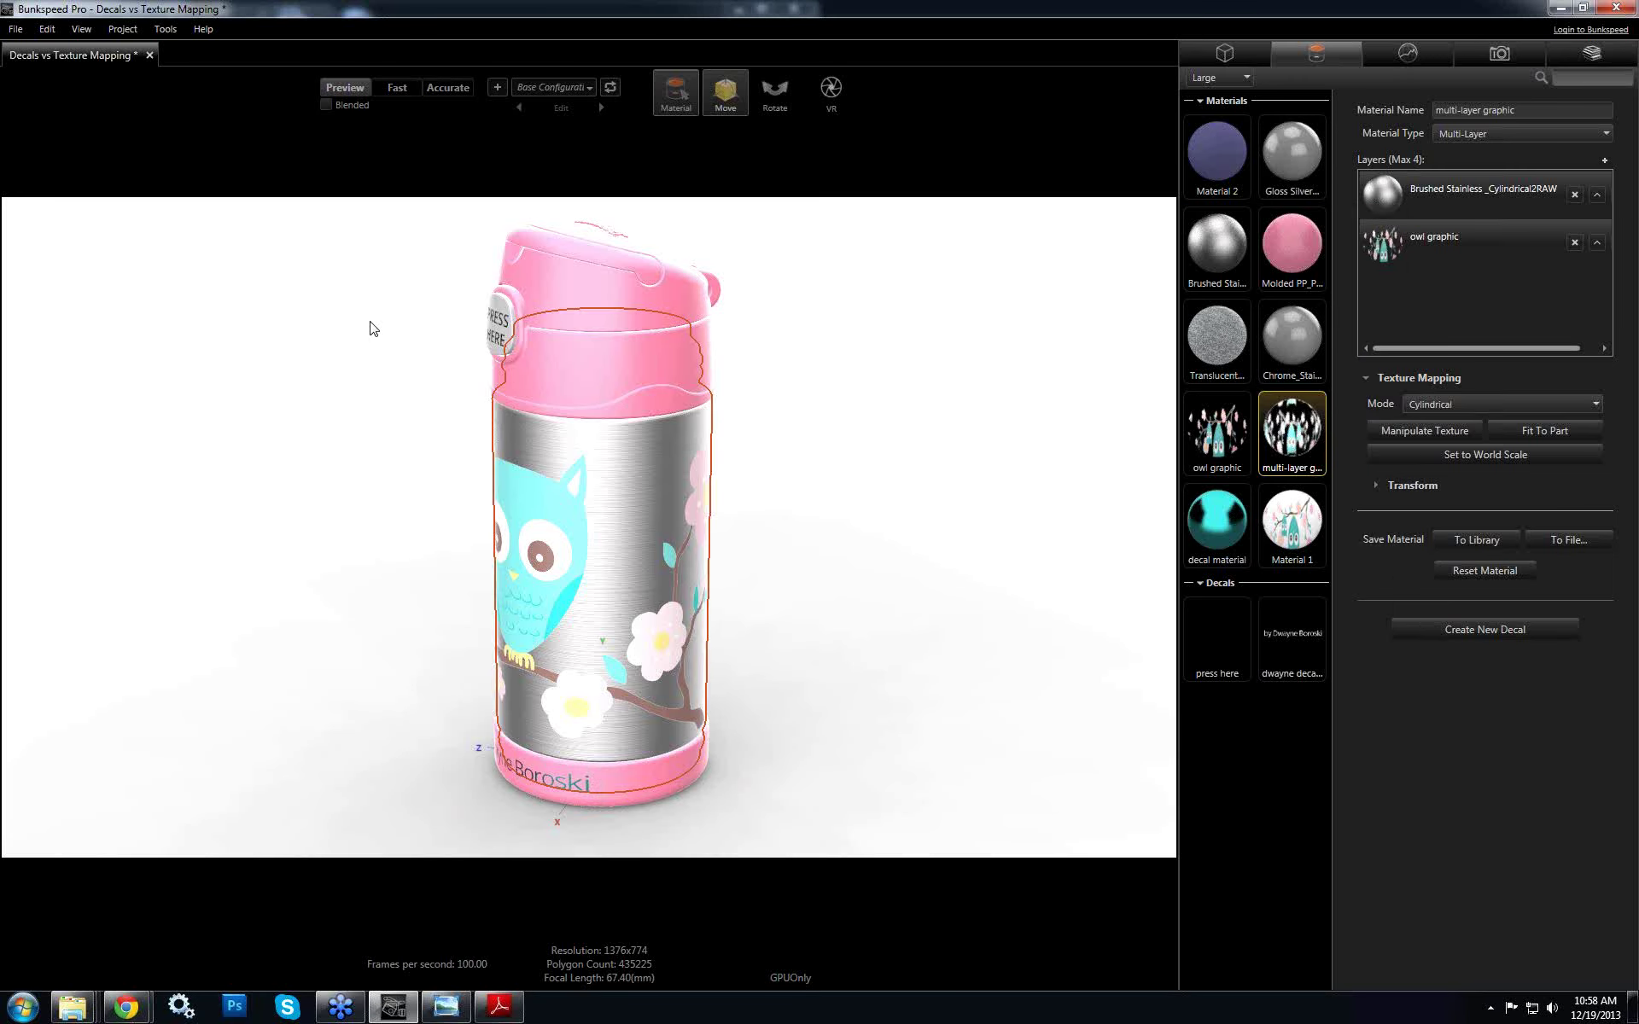
ctrl+click(1218, 265)
ctrl+click(1229, 433)
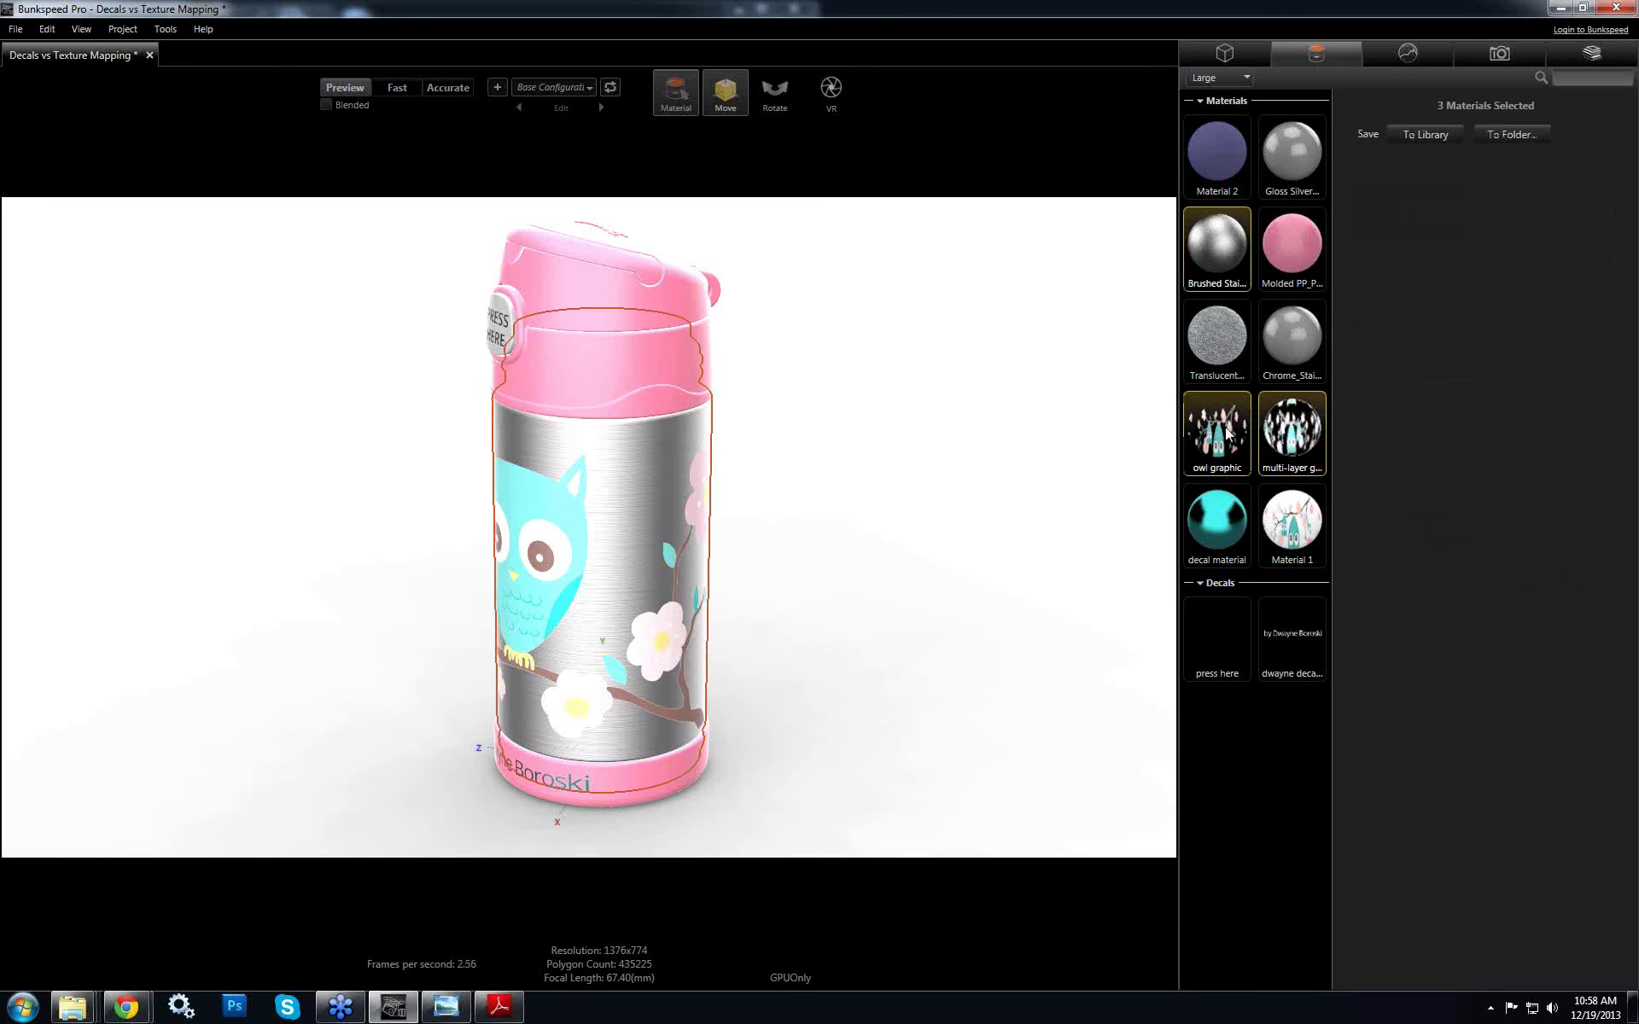
ctrl+click(1294, 525)
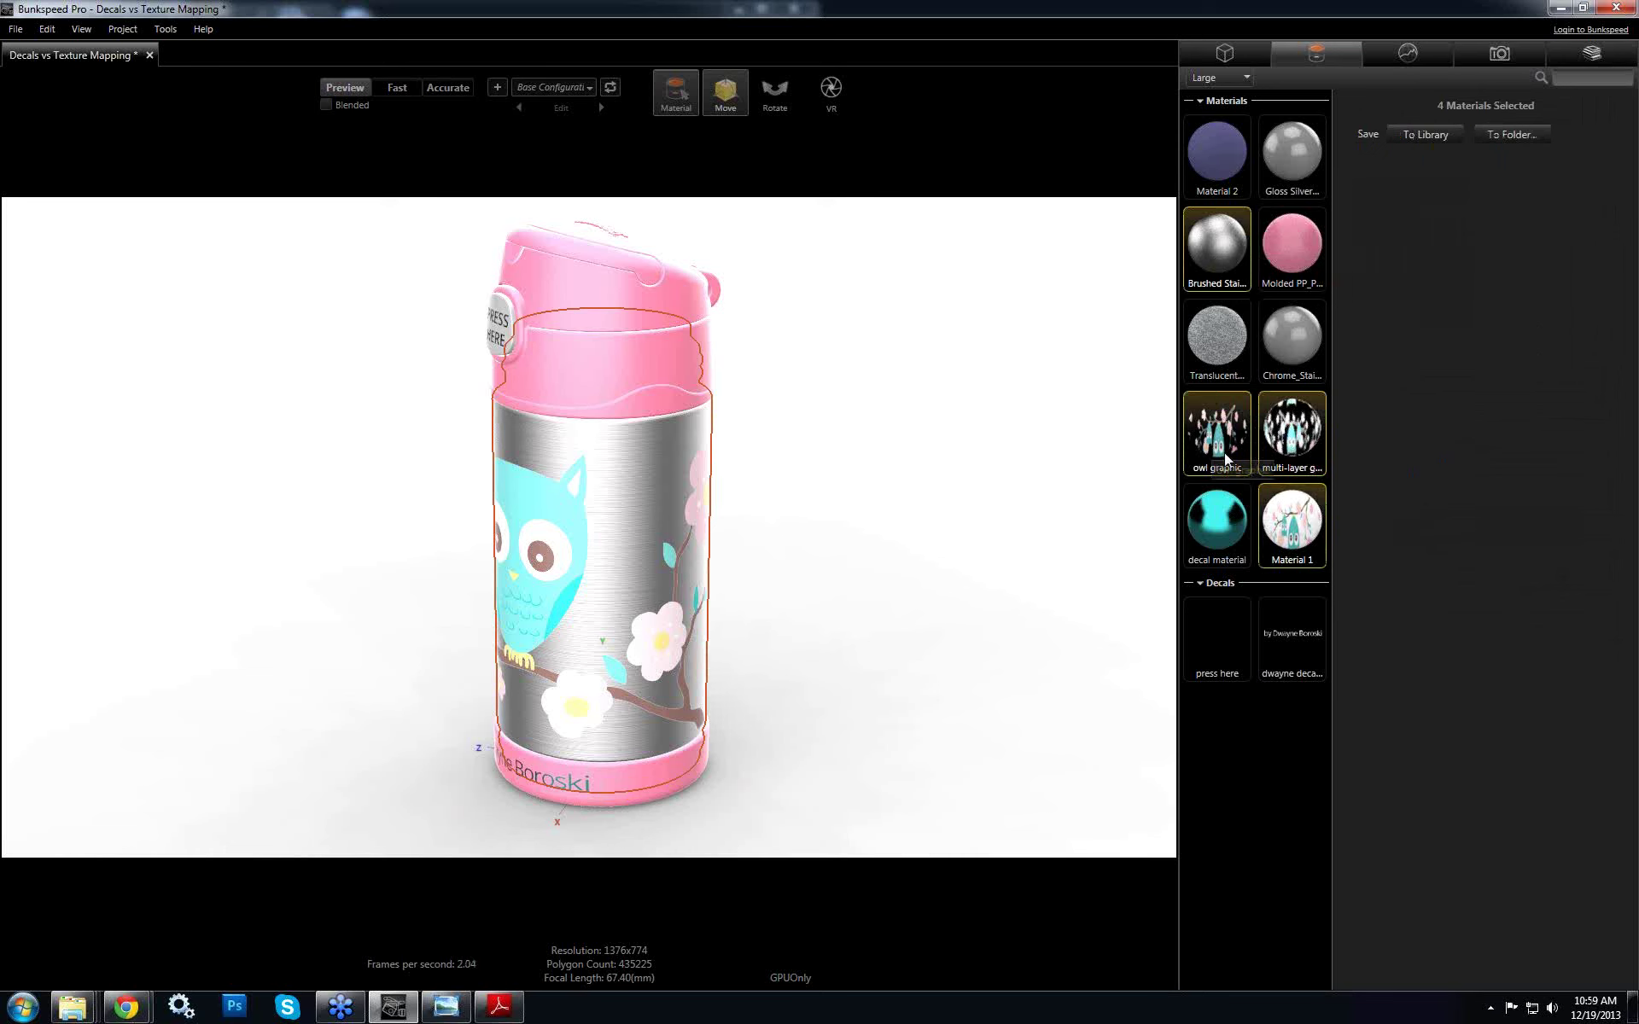
key(Delete)
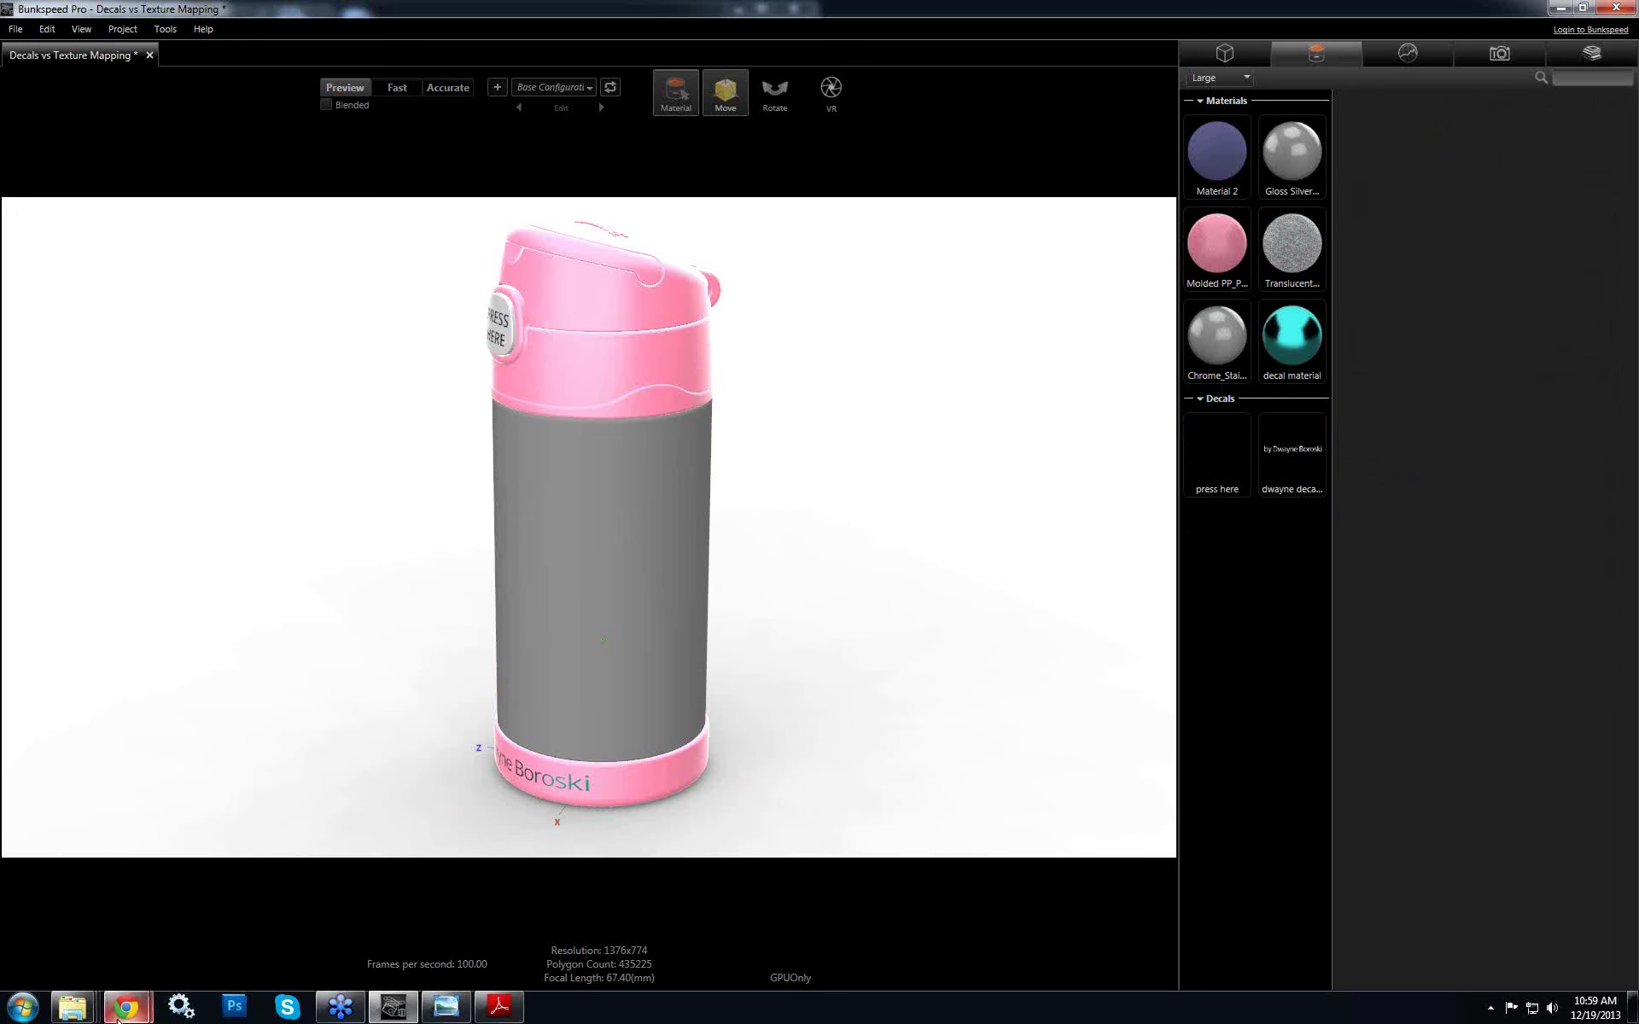
Browse the Thermos assets folders in Explorer, ending in the 2013.12.18 - Decals folder
mouse_move(92, 1014)
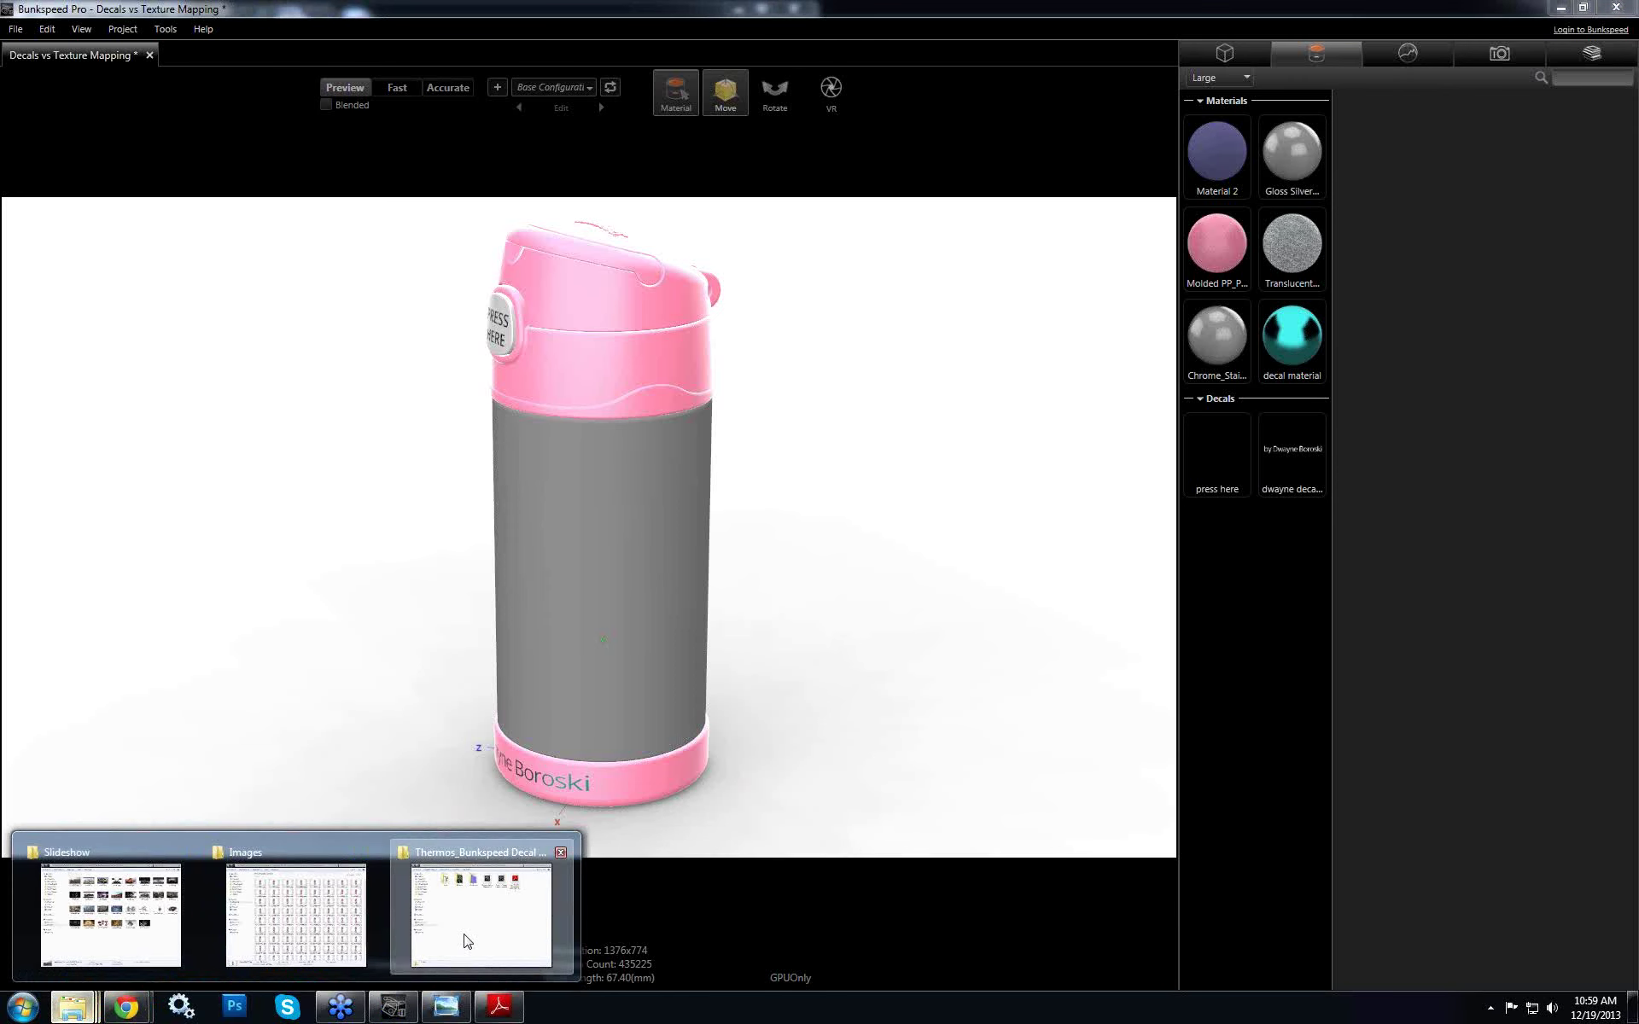
click(466, 941)
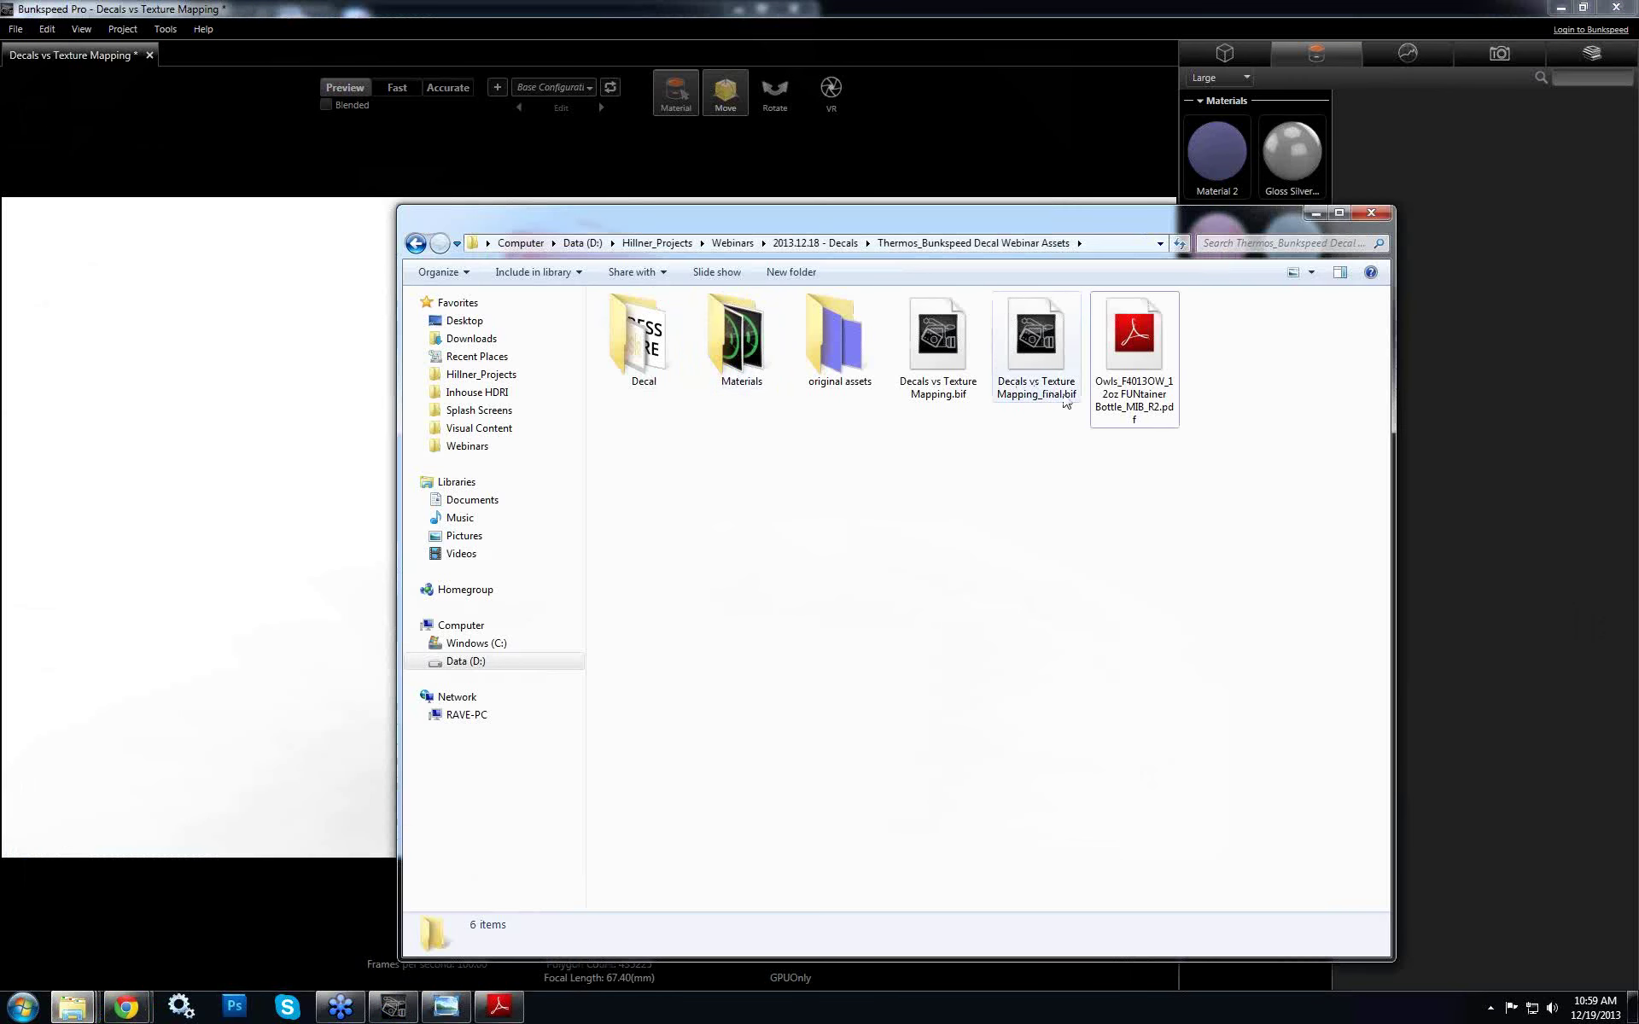
double_click(739, 342)
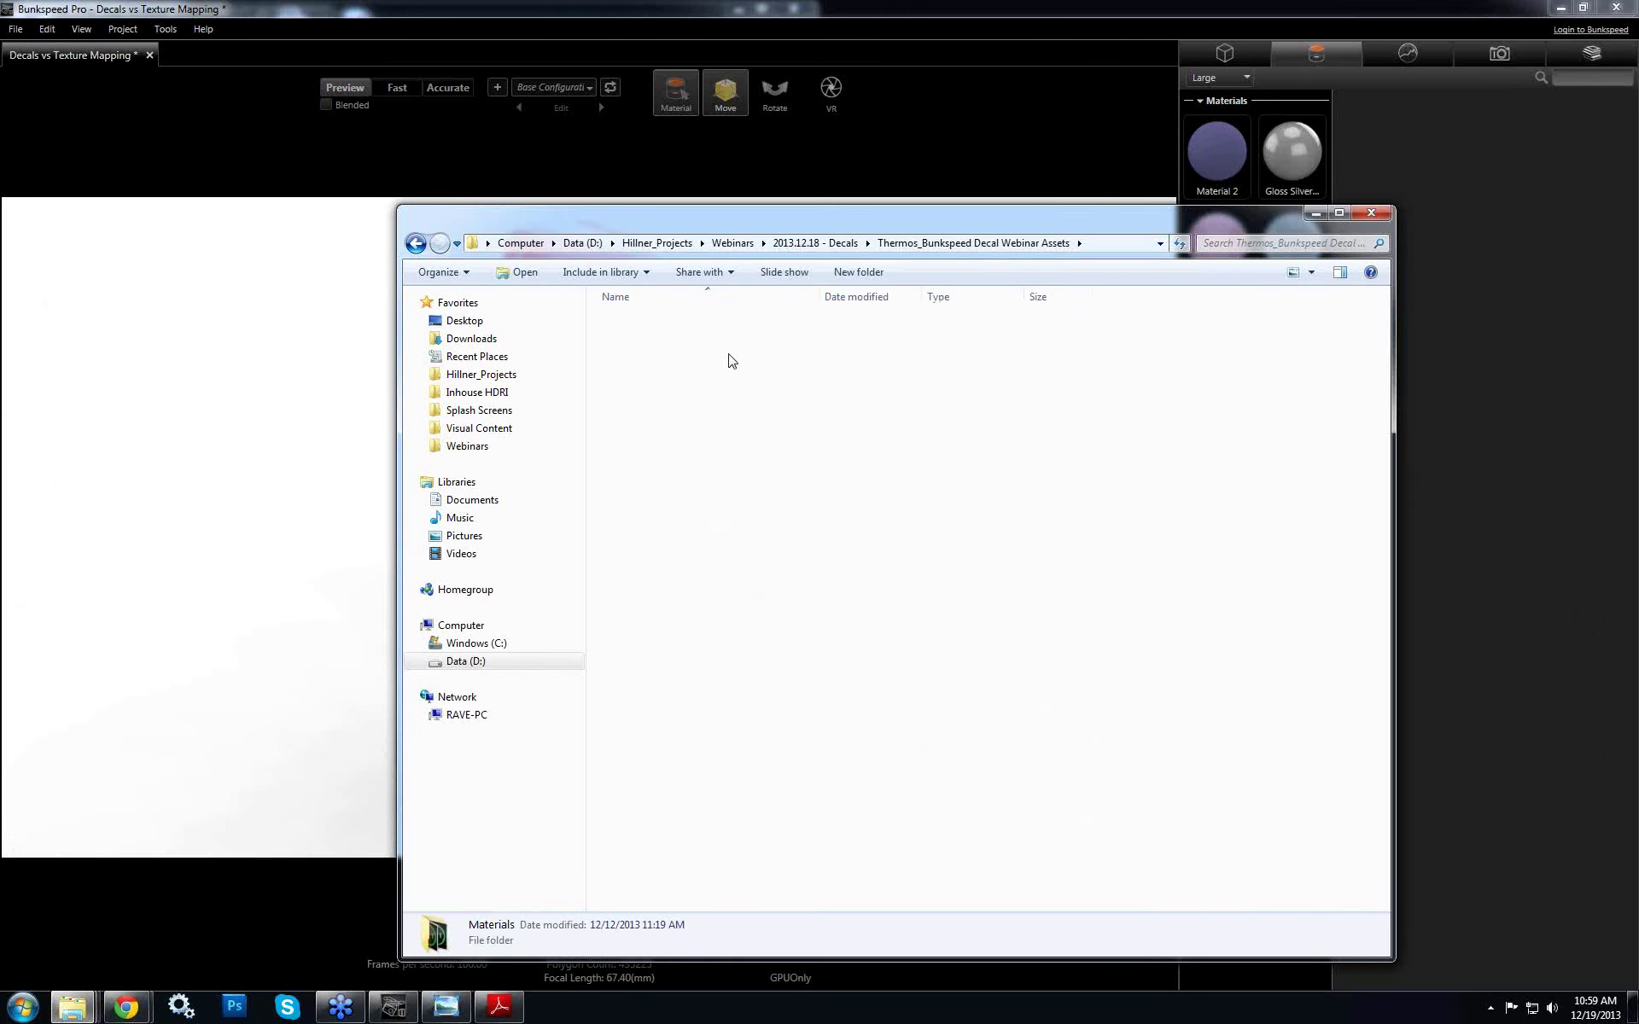
click(417, 244)
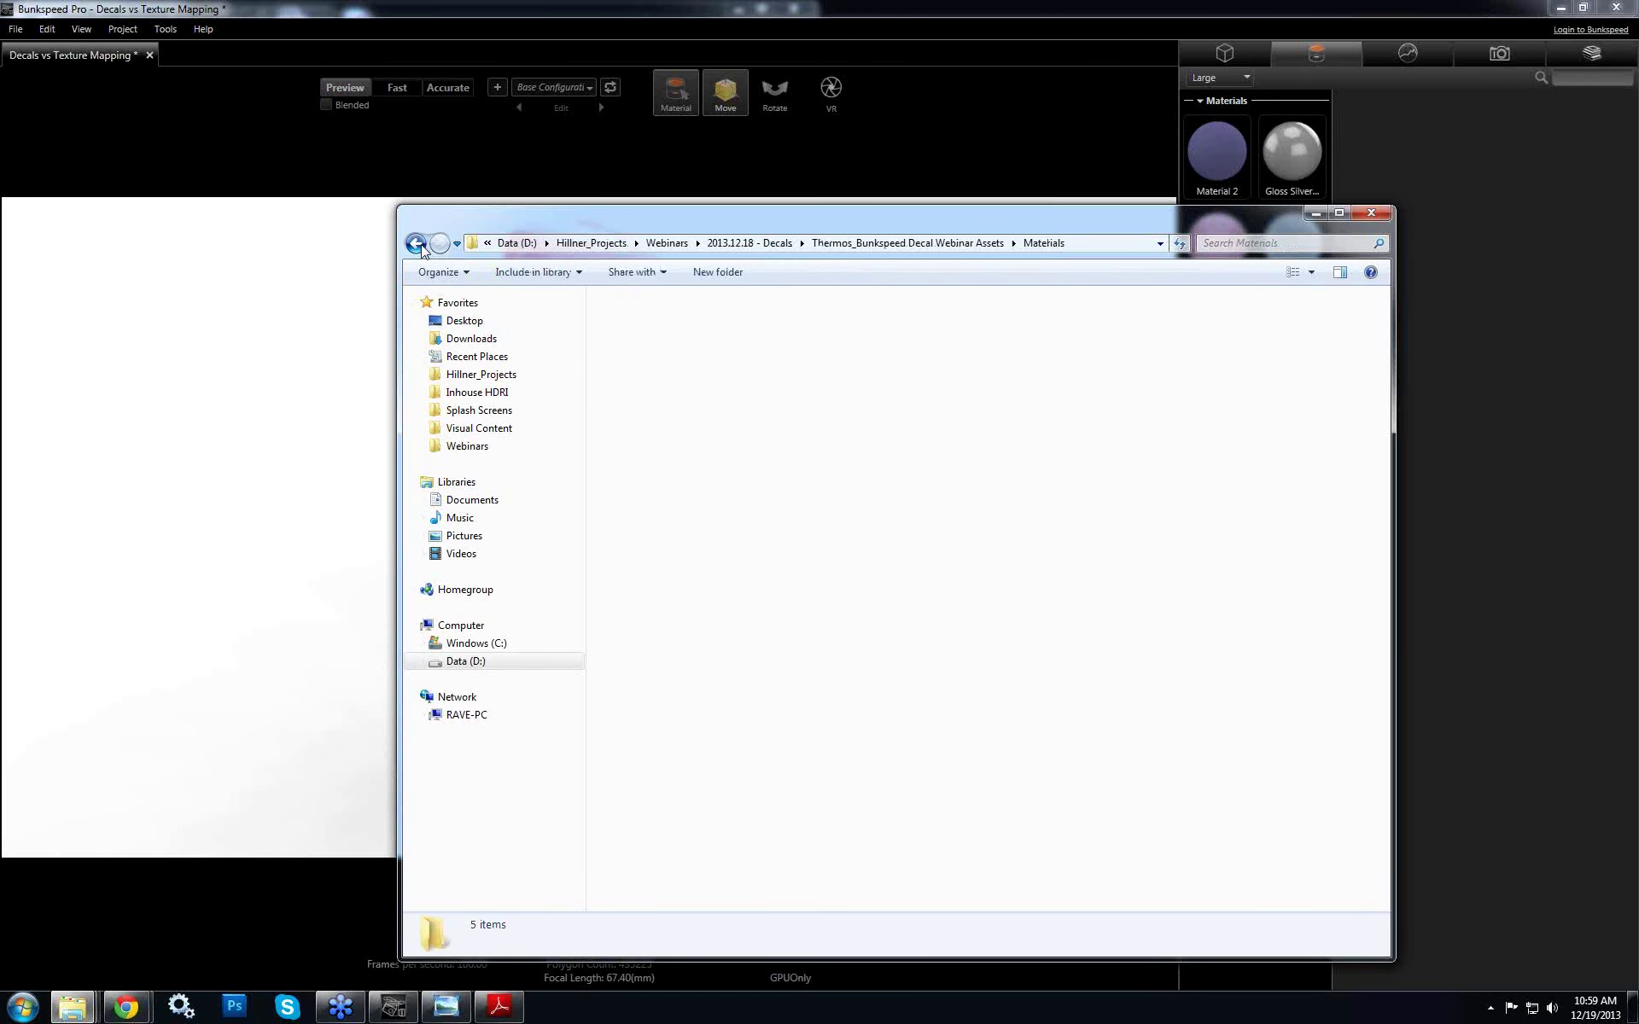
double_click(645, 374)
click(417, 244)
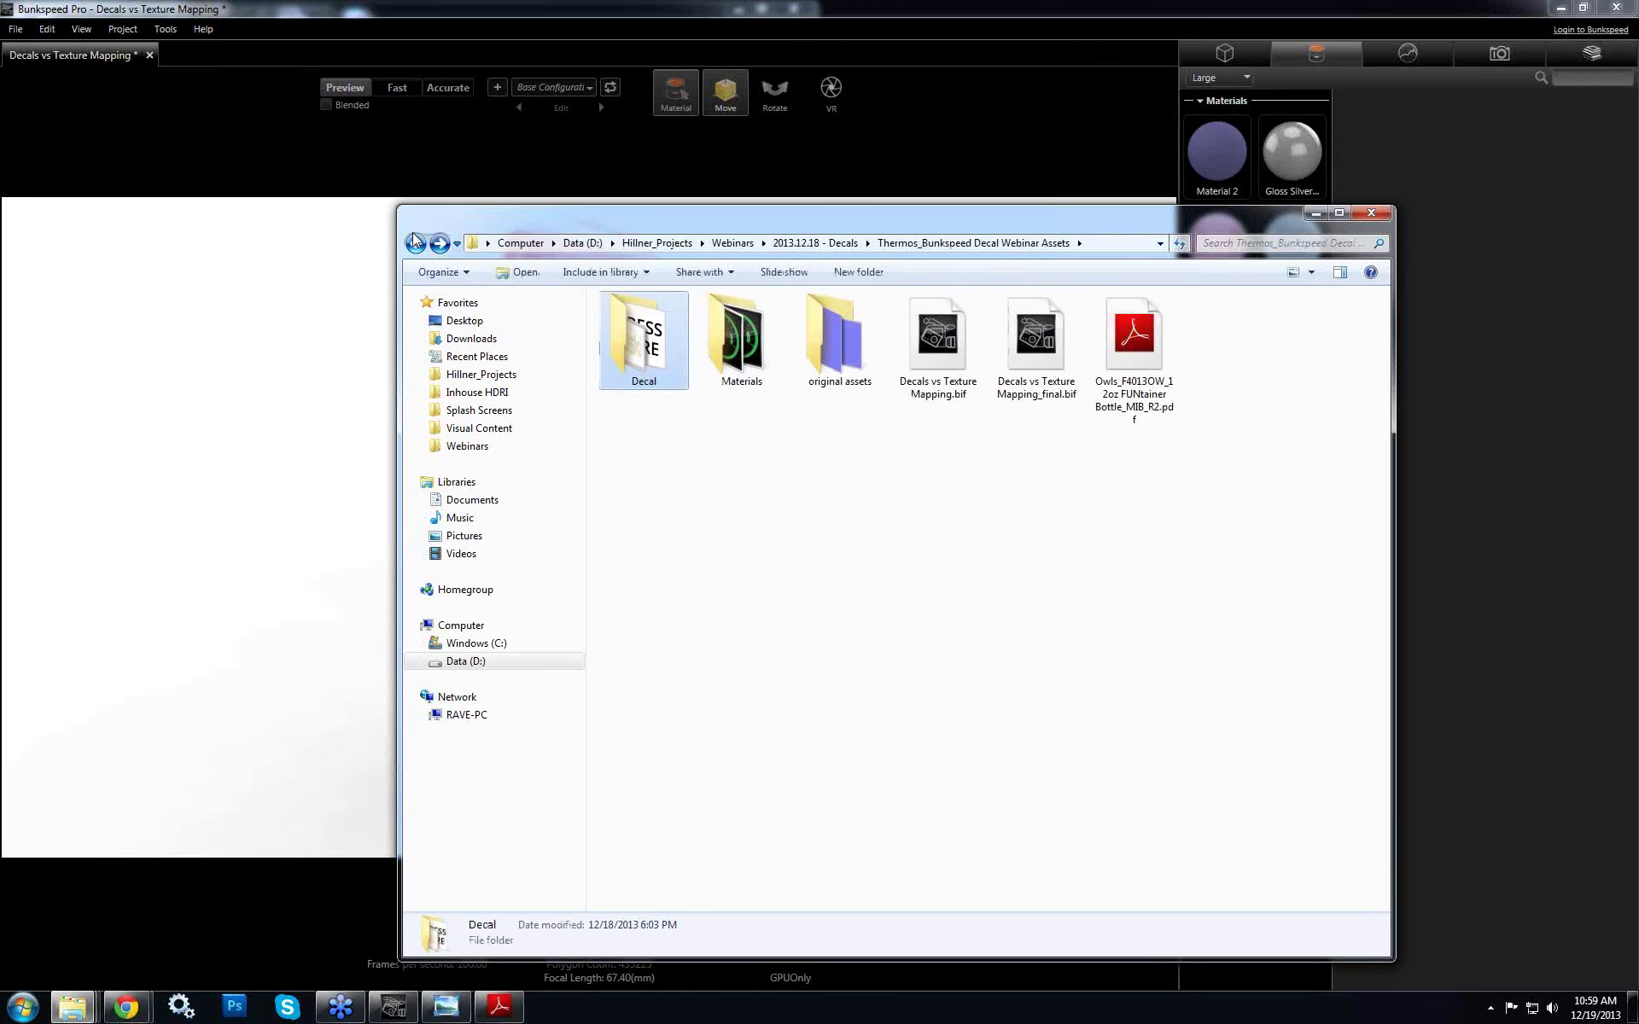
click(815, 243)
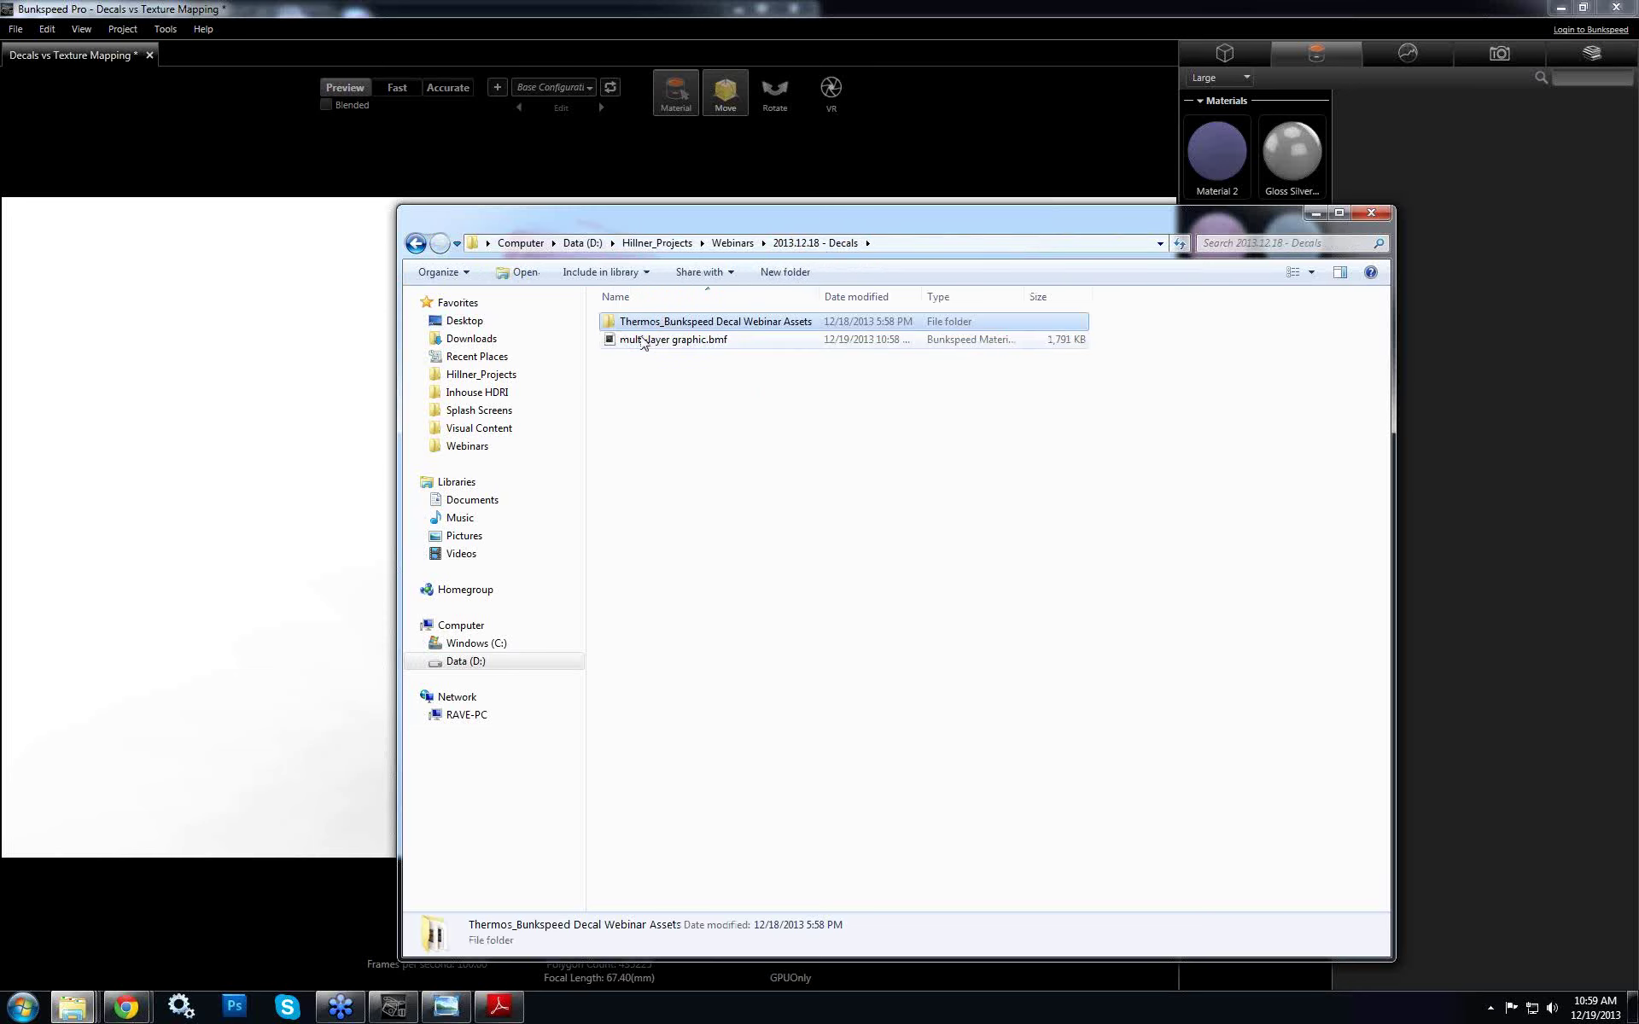
Drag multi-layer graphic.bmf onto the bottle body in the Bunkspeed viewport
drag(788, 222, 1165, 239)
drag(1053, 354, 612, 553)
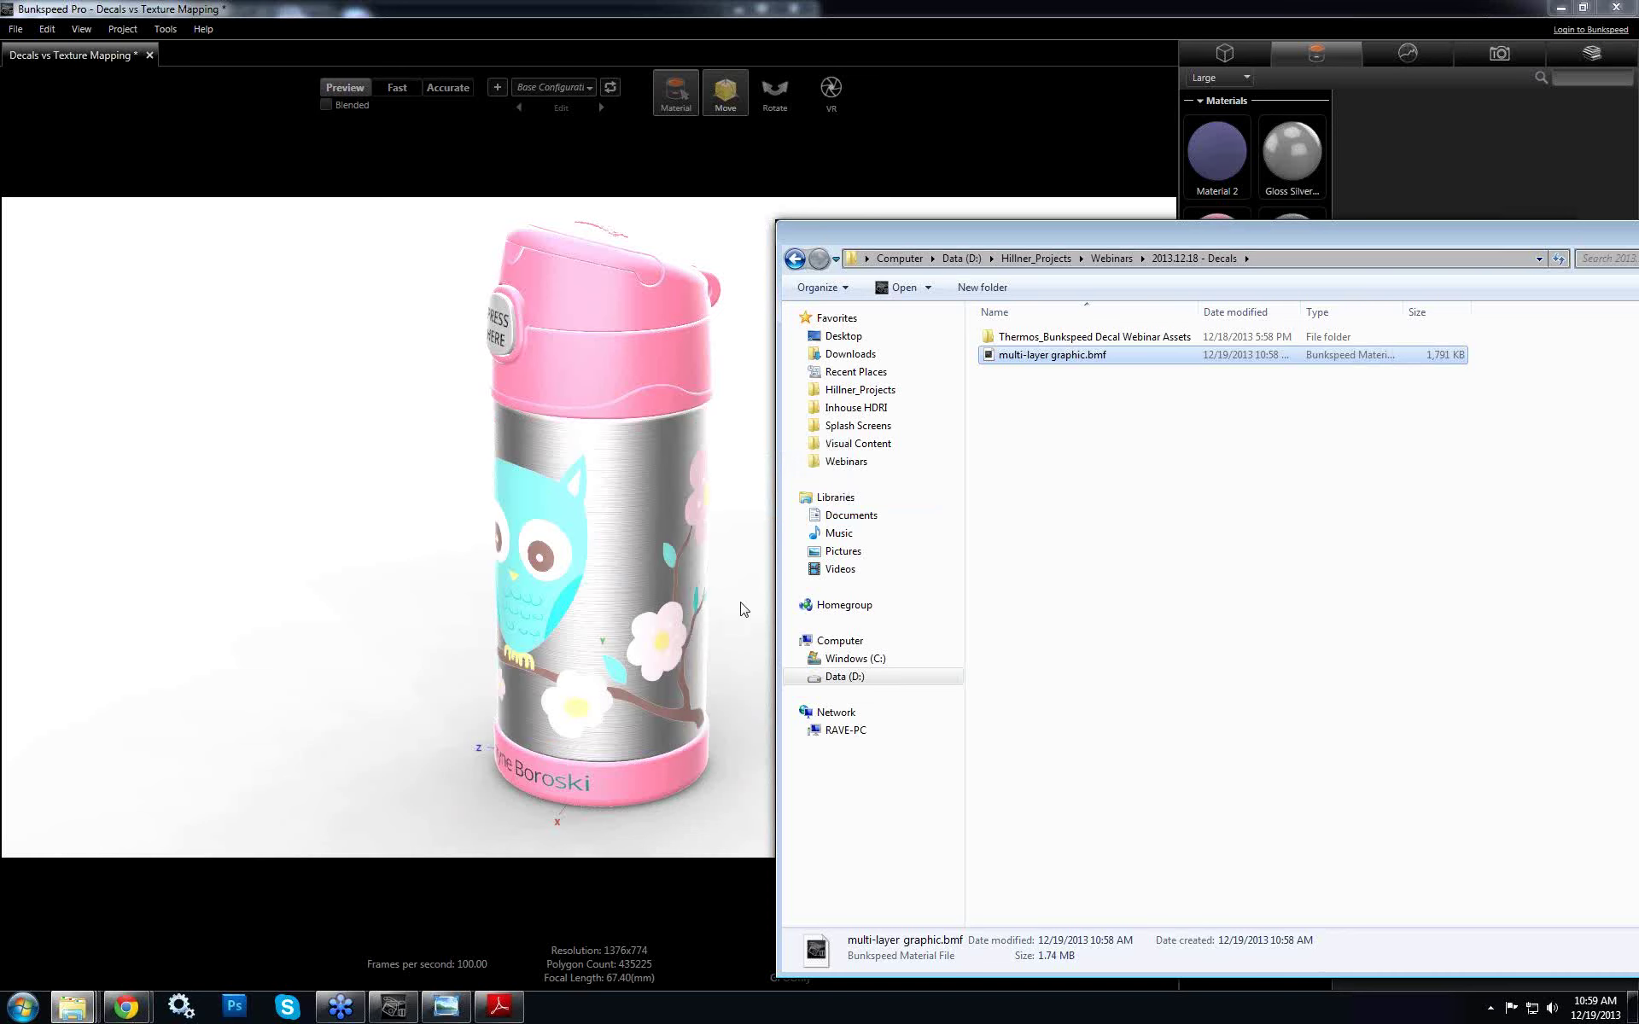
click(743, 608)
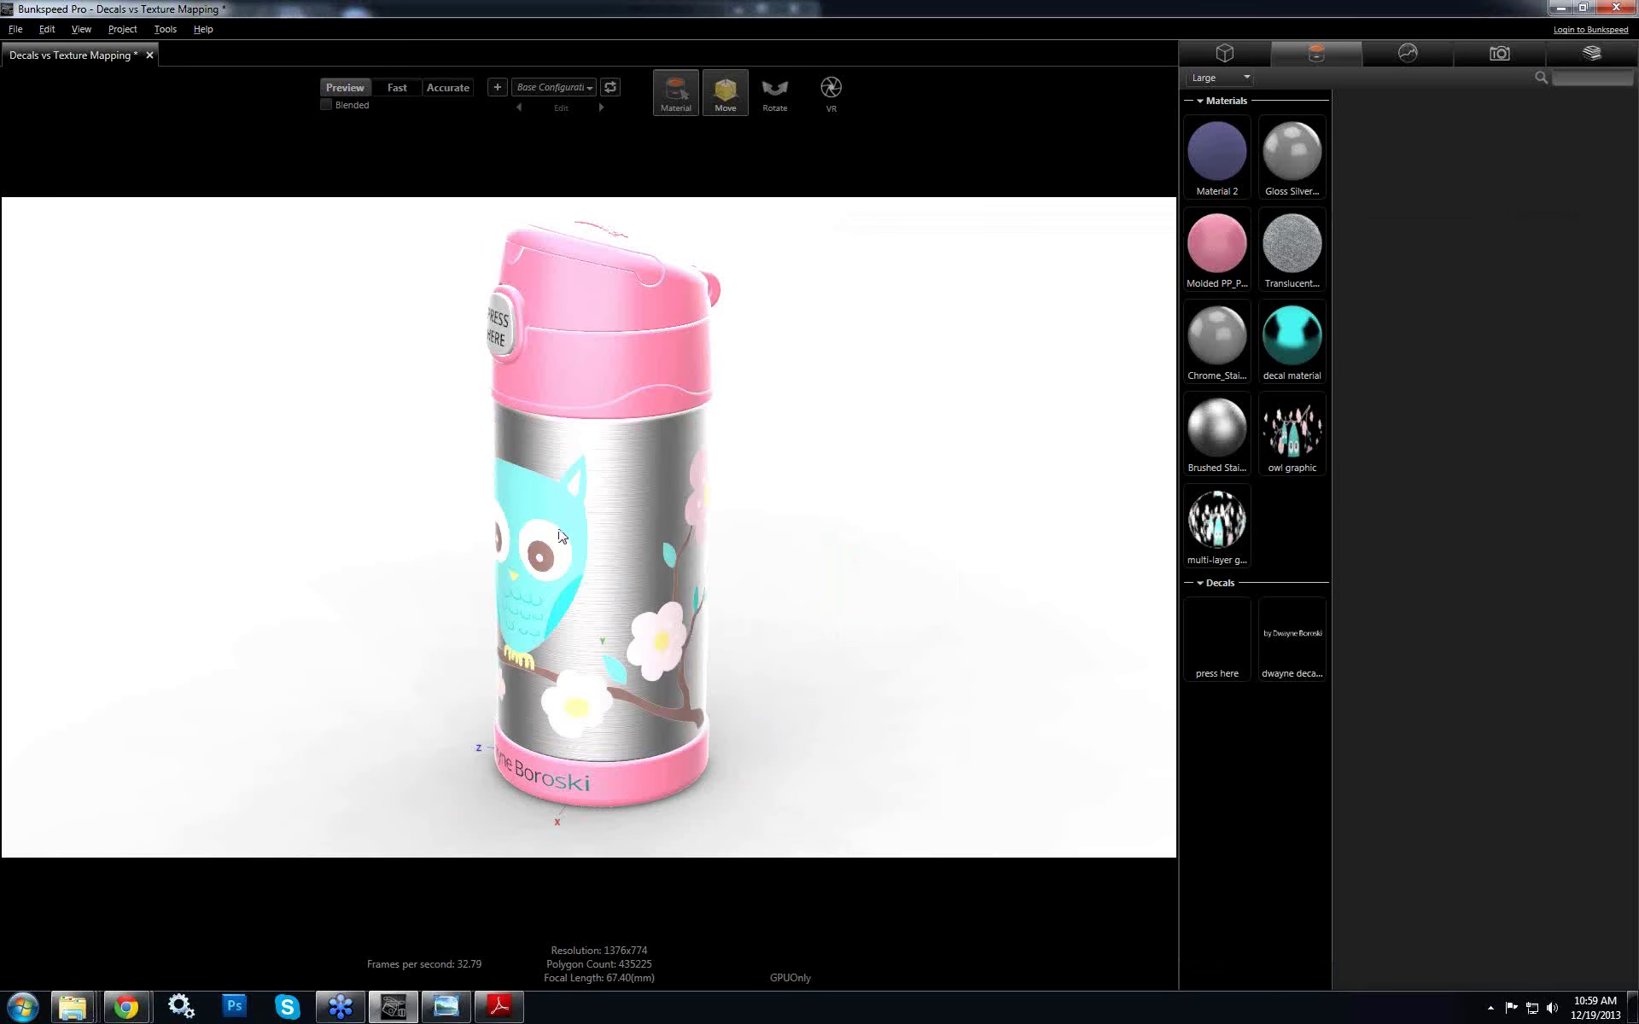
Inspect the reloaded owl graphic, multi-layer graphic and brushed stainless materials
drag(563, 536, 739, 530)
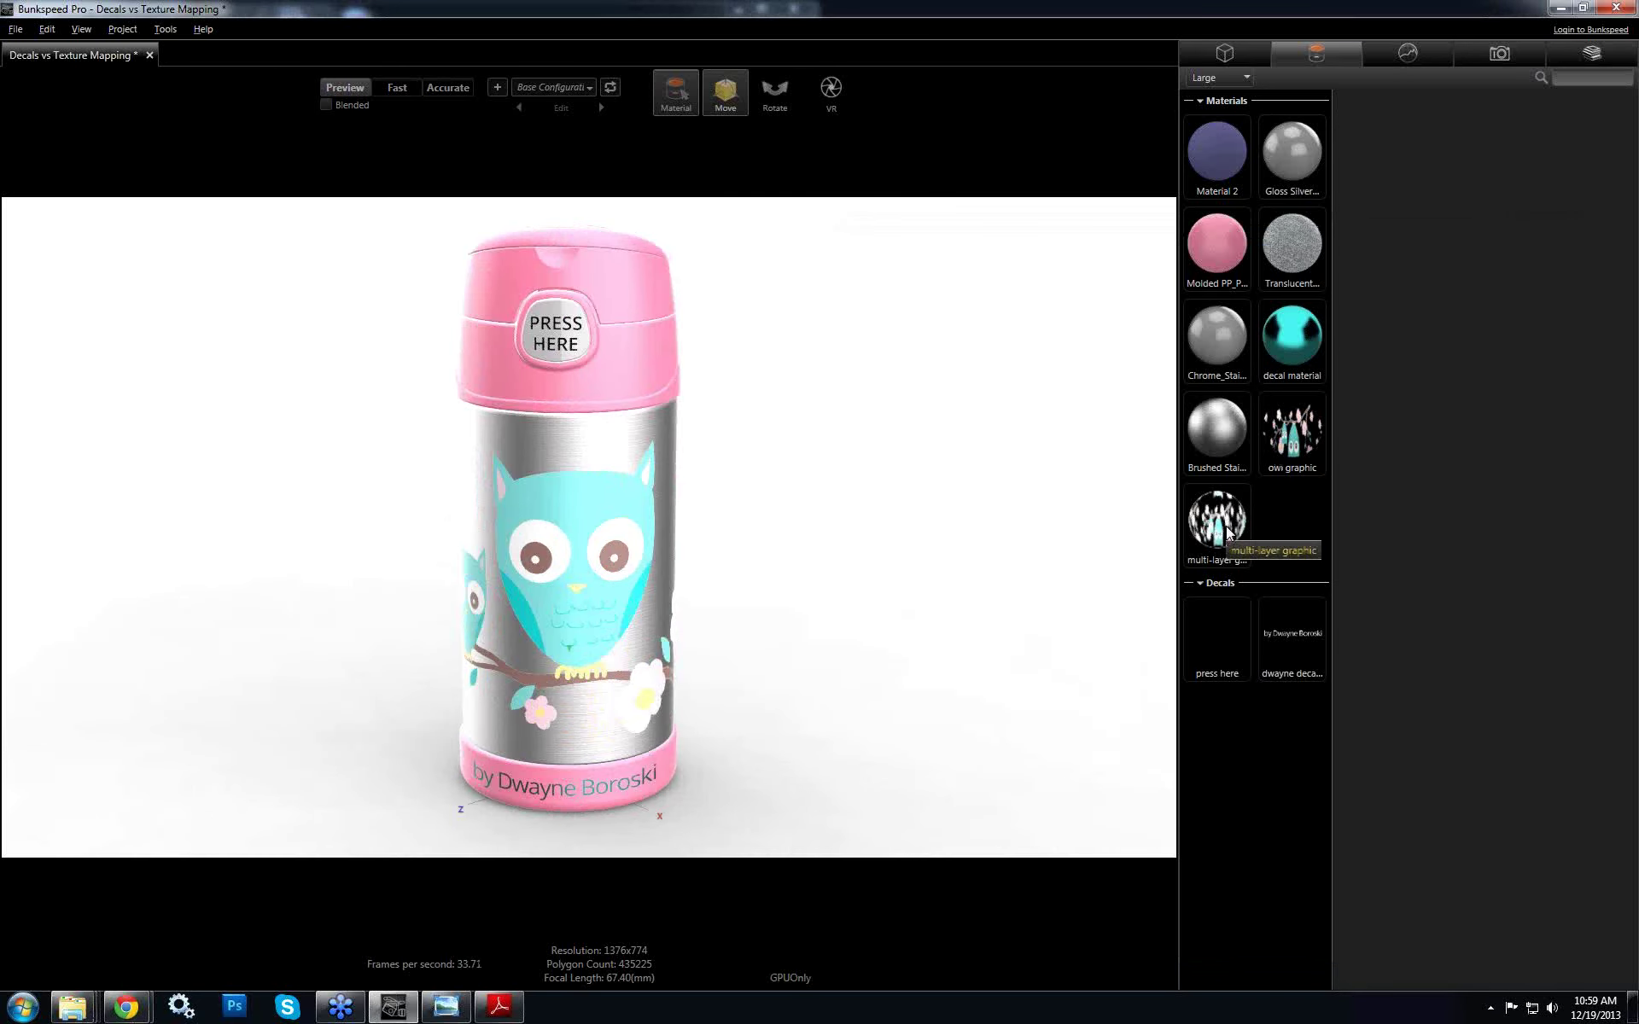
click(1223, 444)
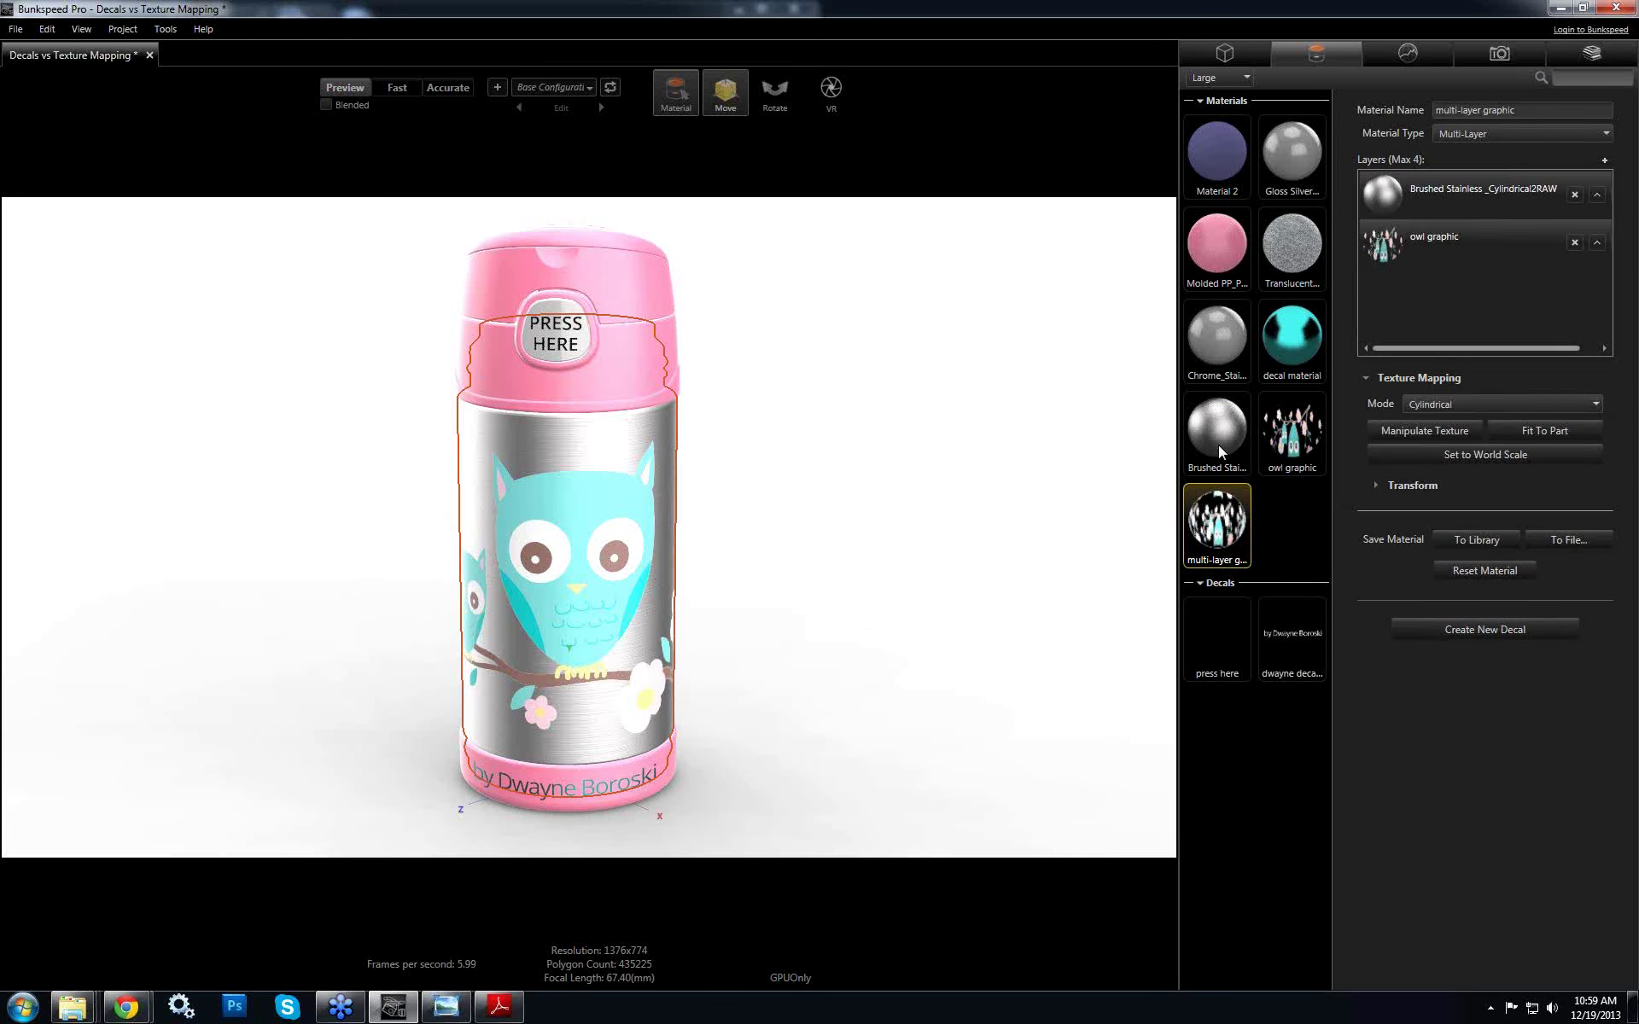
click(1227, 523)
click(1211, 429)
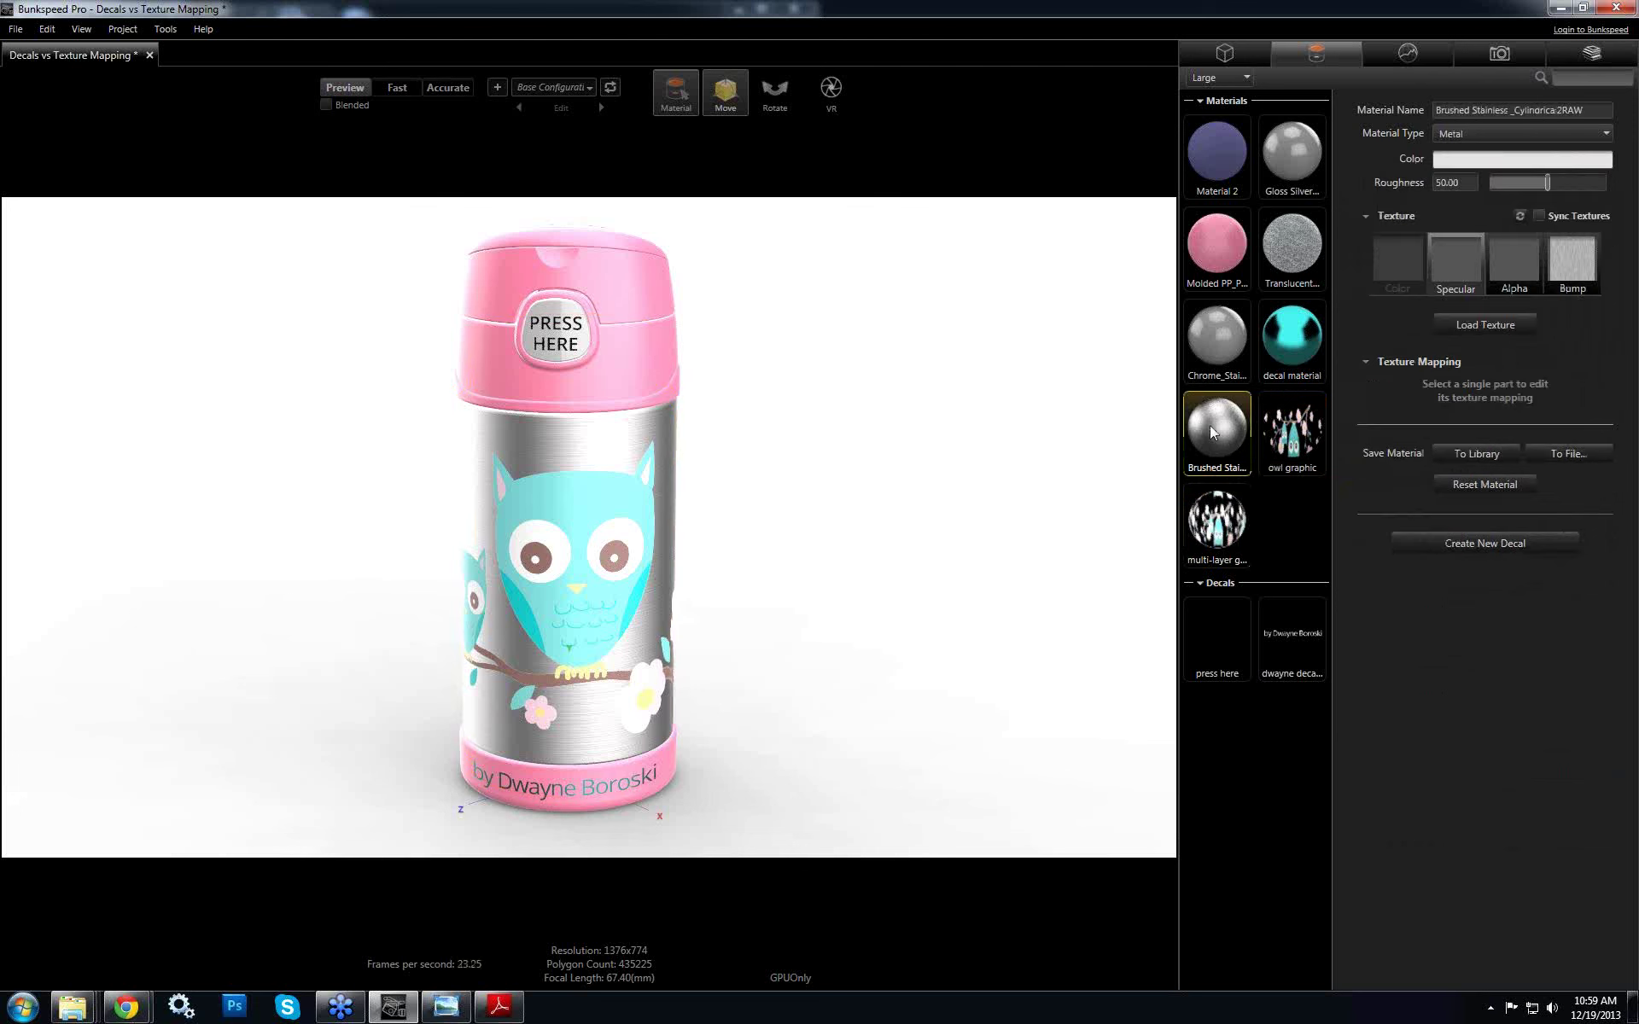
click(1286, 441)
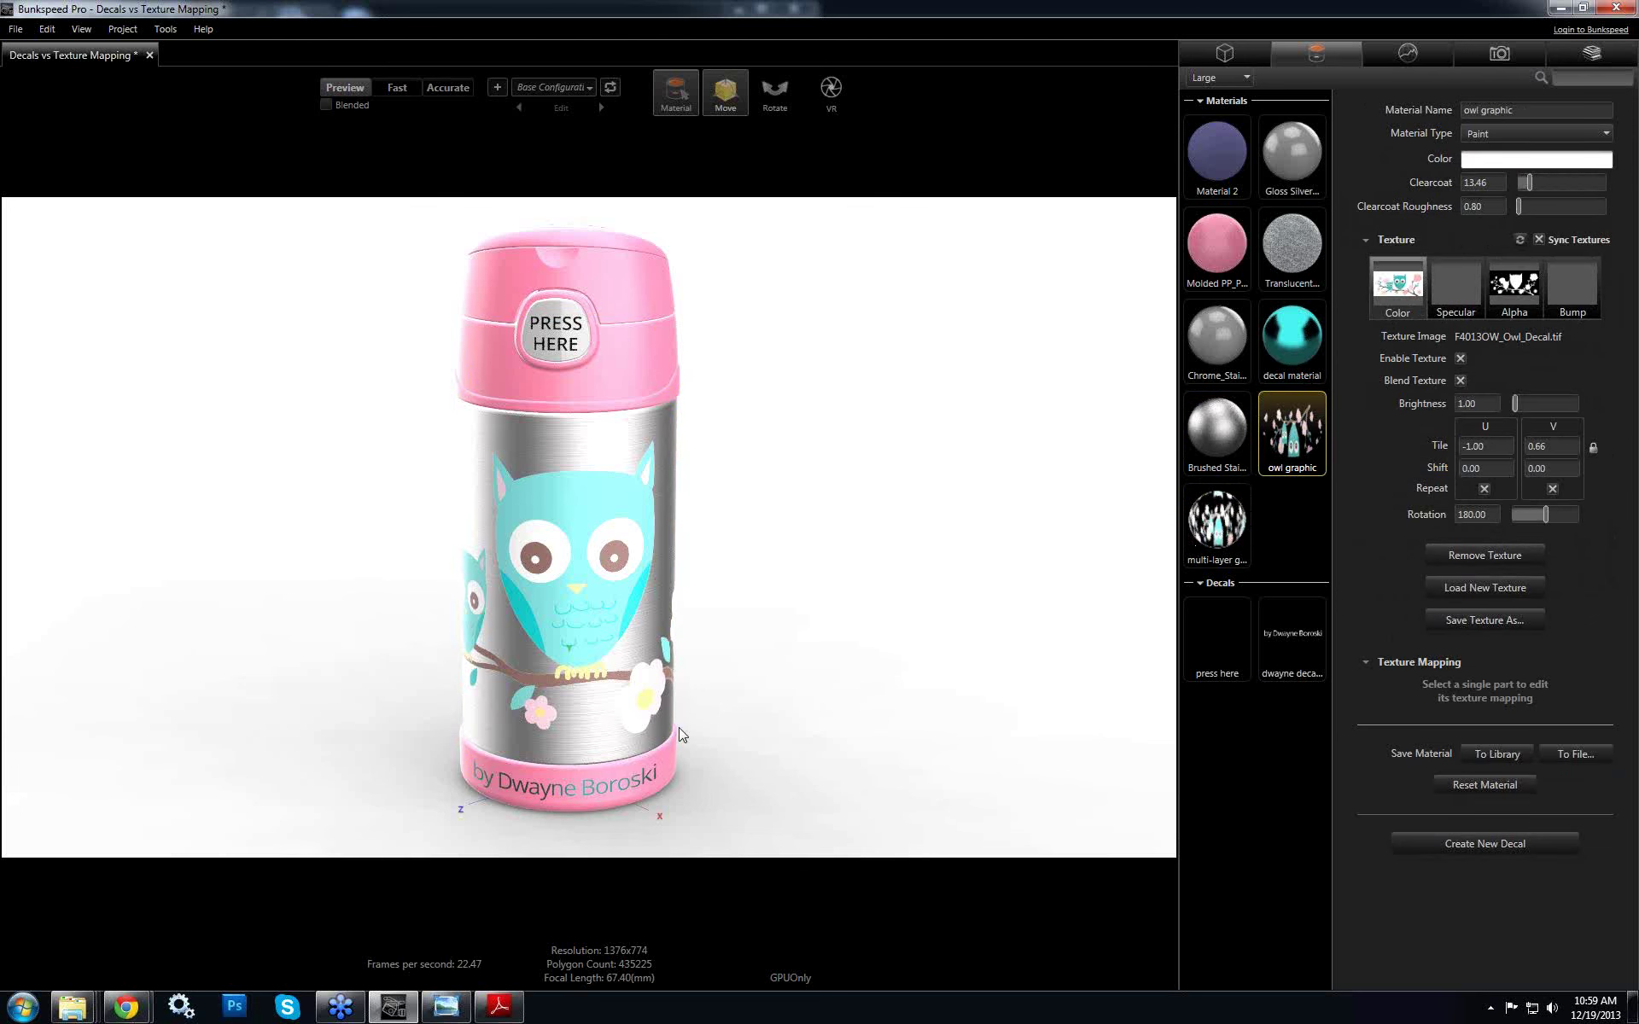
Clear the material selection and switch the viewport to Fast rendering
click(852, 725)
drag(849, 693, 406, 99)
click(398, 88)
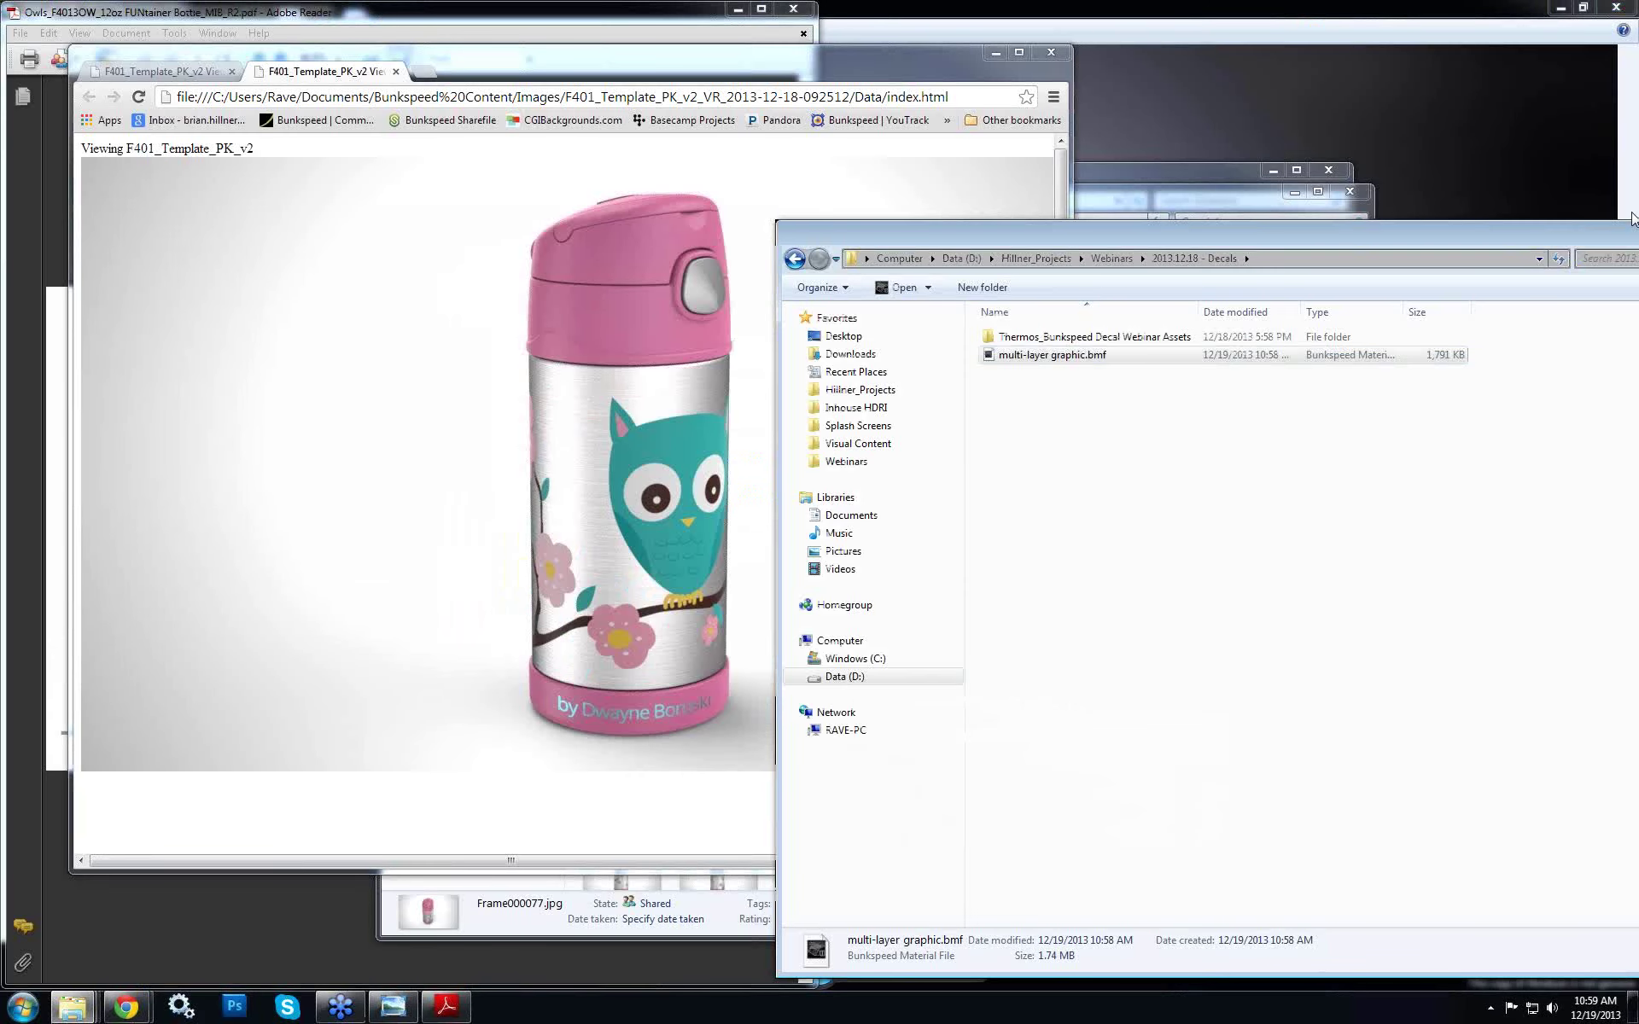
Bring Chrome's F401_Template_PK_v2 360° viewer with the owl thermos render to the front
click(639, 324)
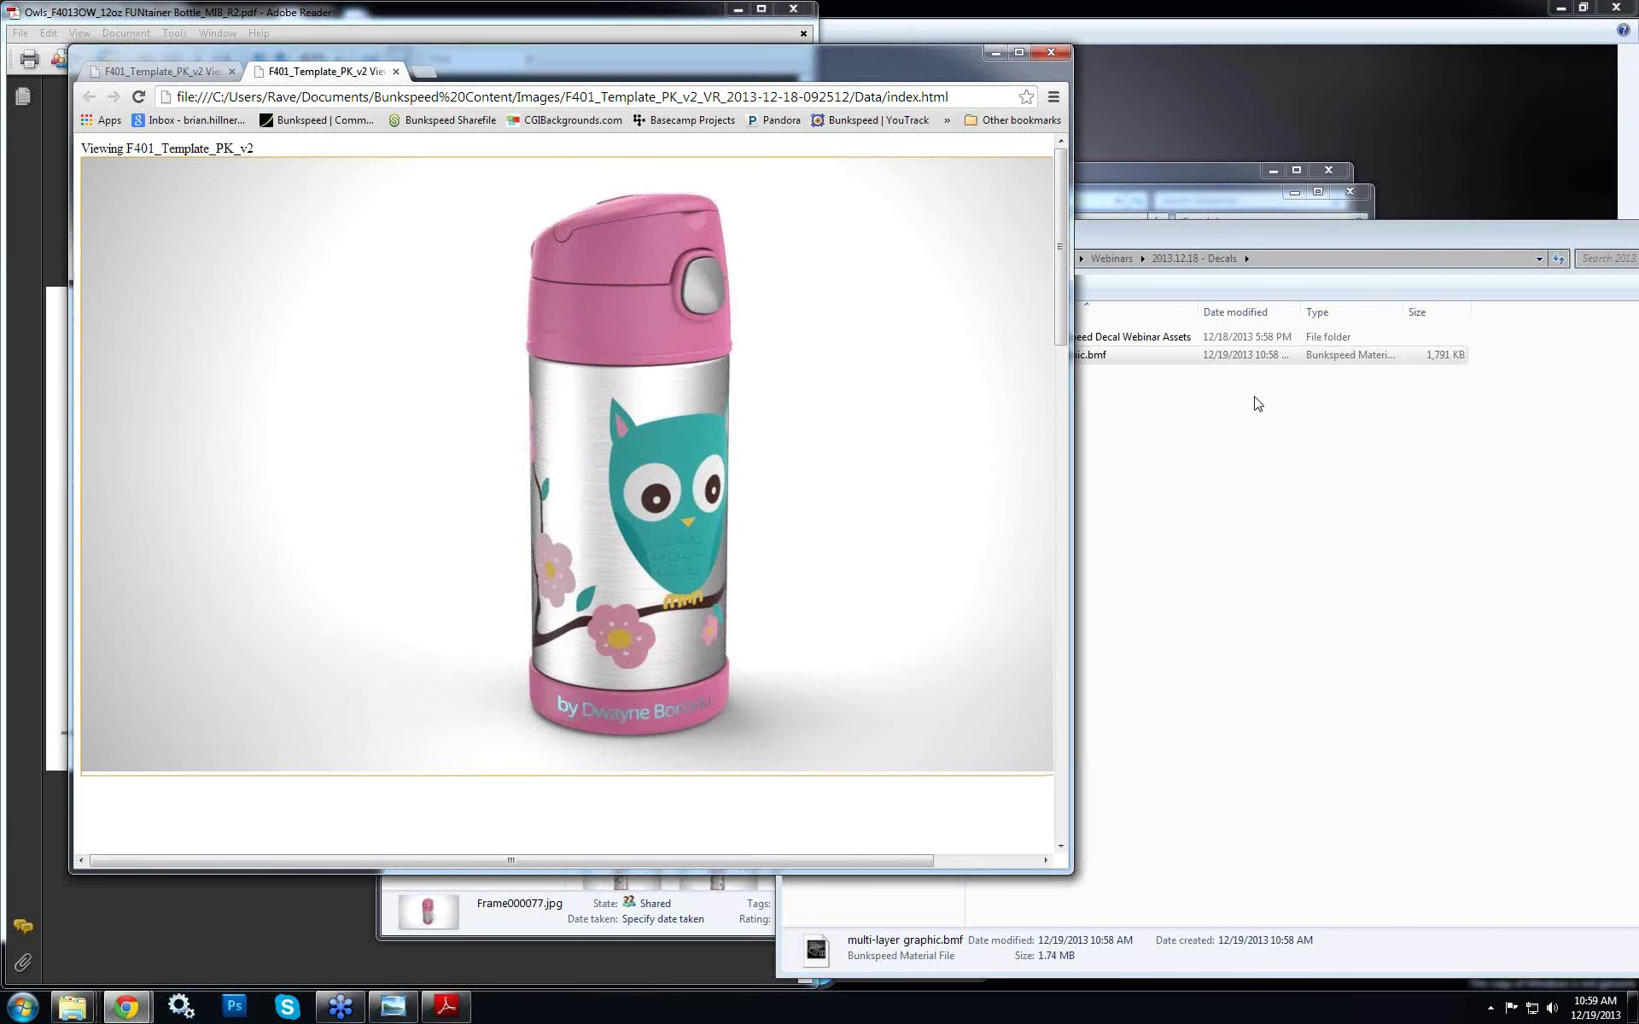
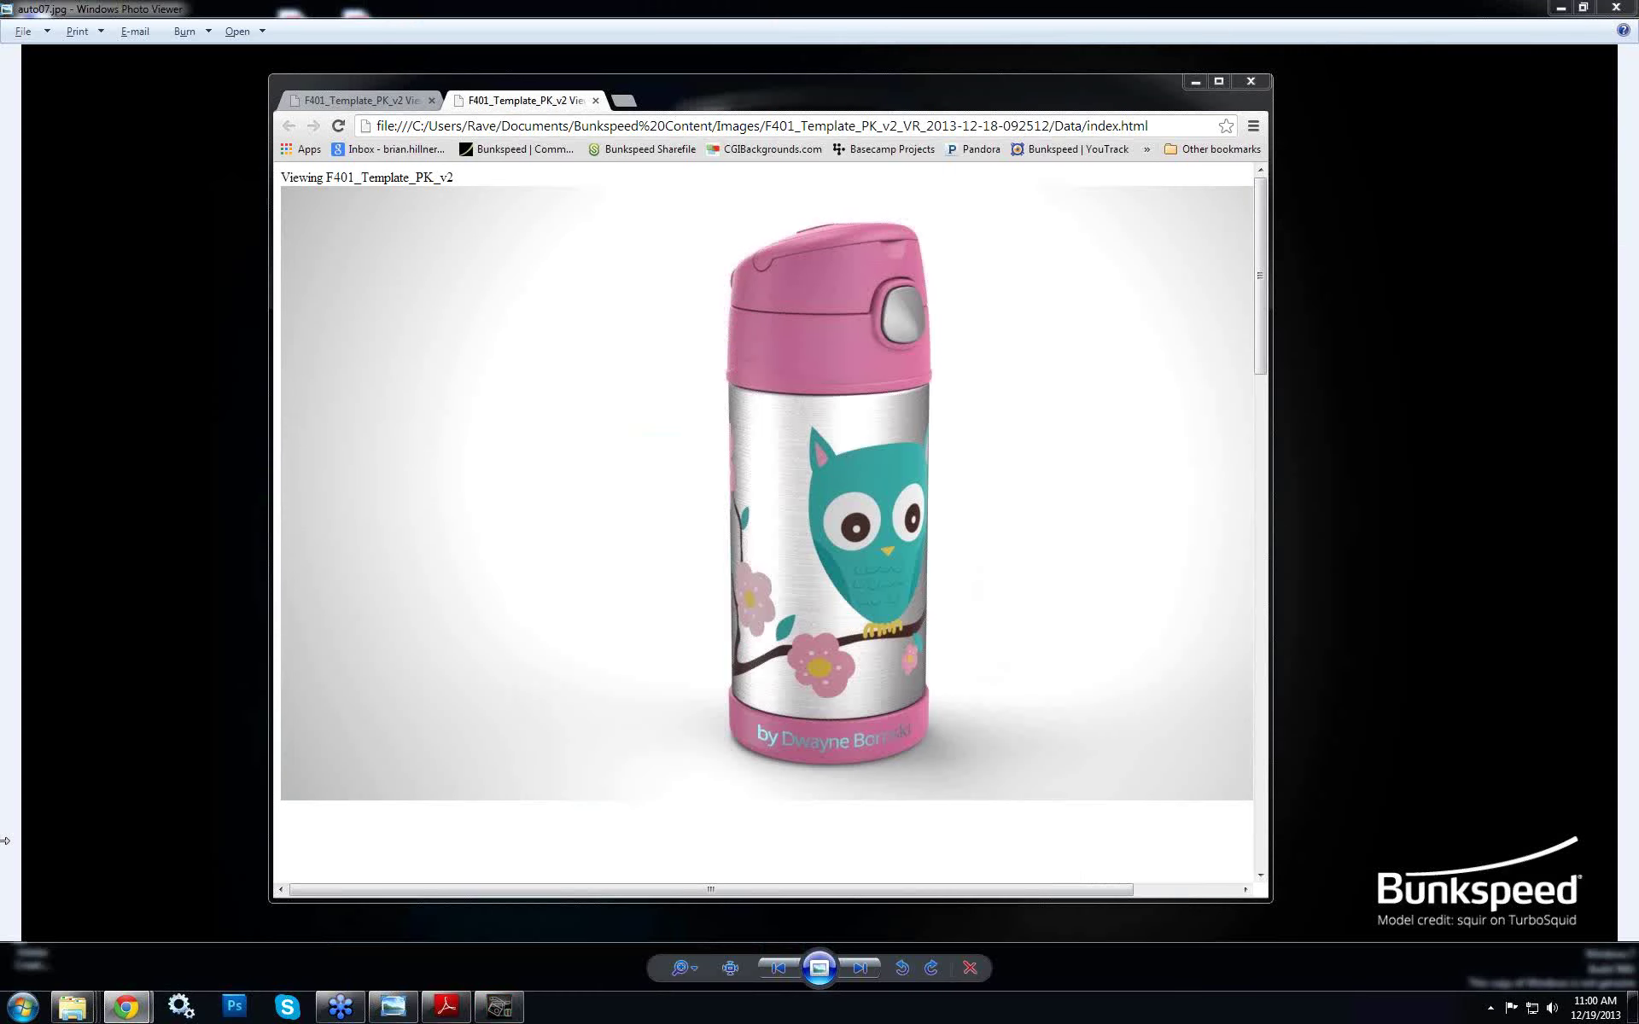
Spin the pink owl bottle to its back and resize the Chrome window to fit the viewer
drag(819, 586, 479, 589)
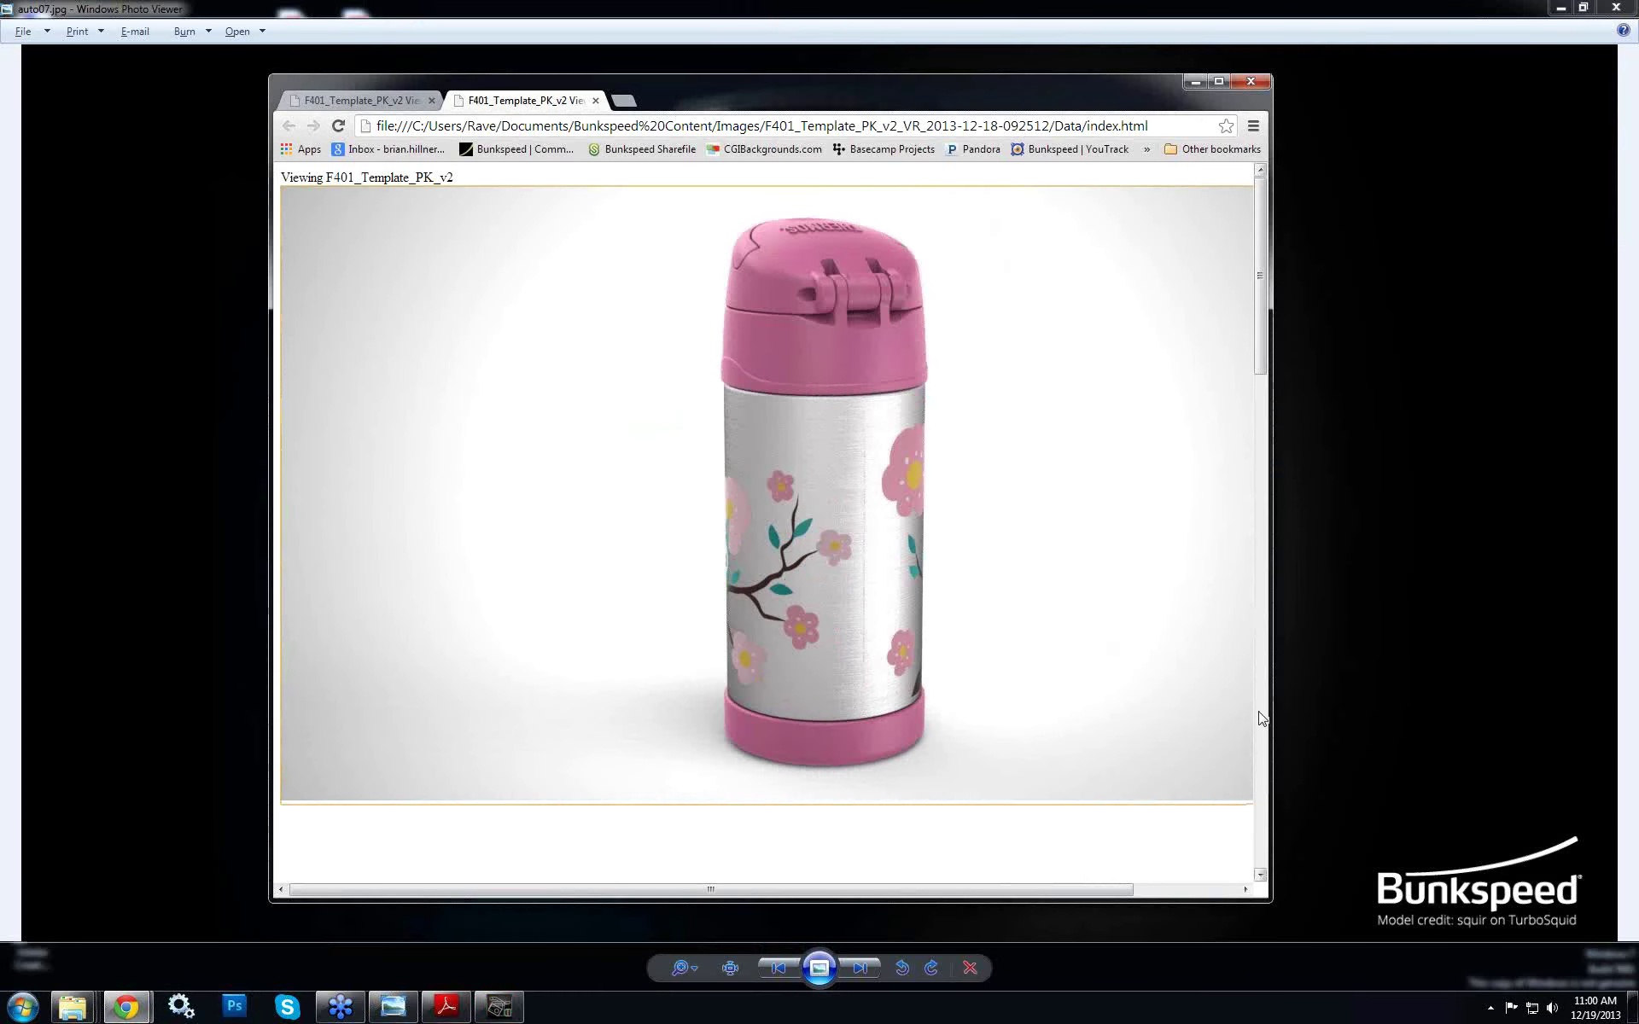
drag(1273, 711, 1392, 723)
drag(754, 603, 1265, 628)
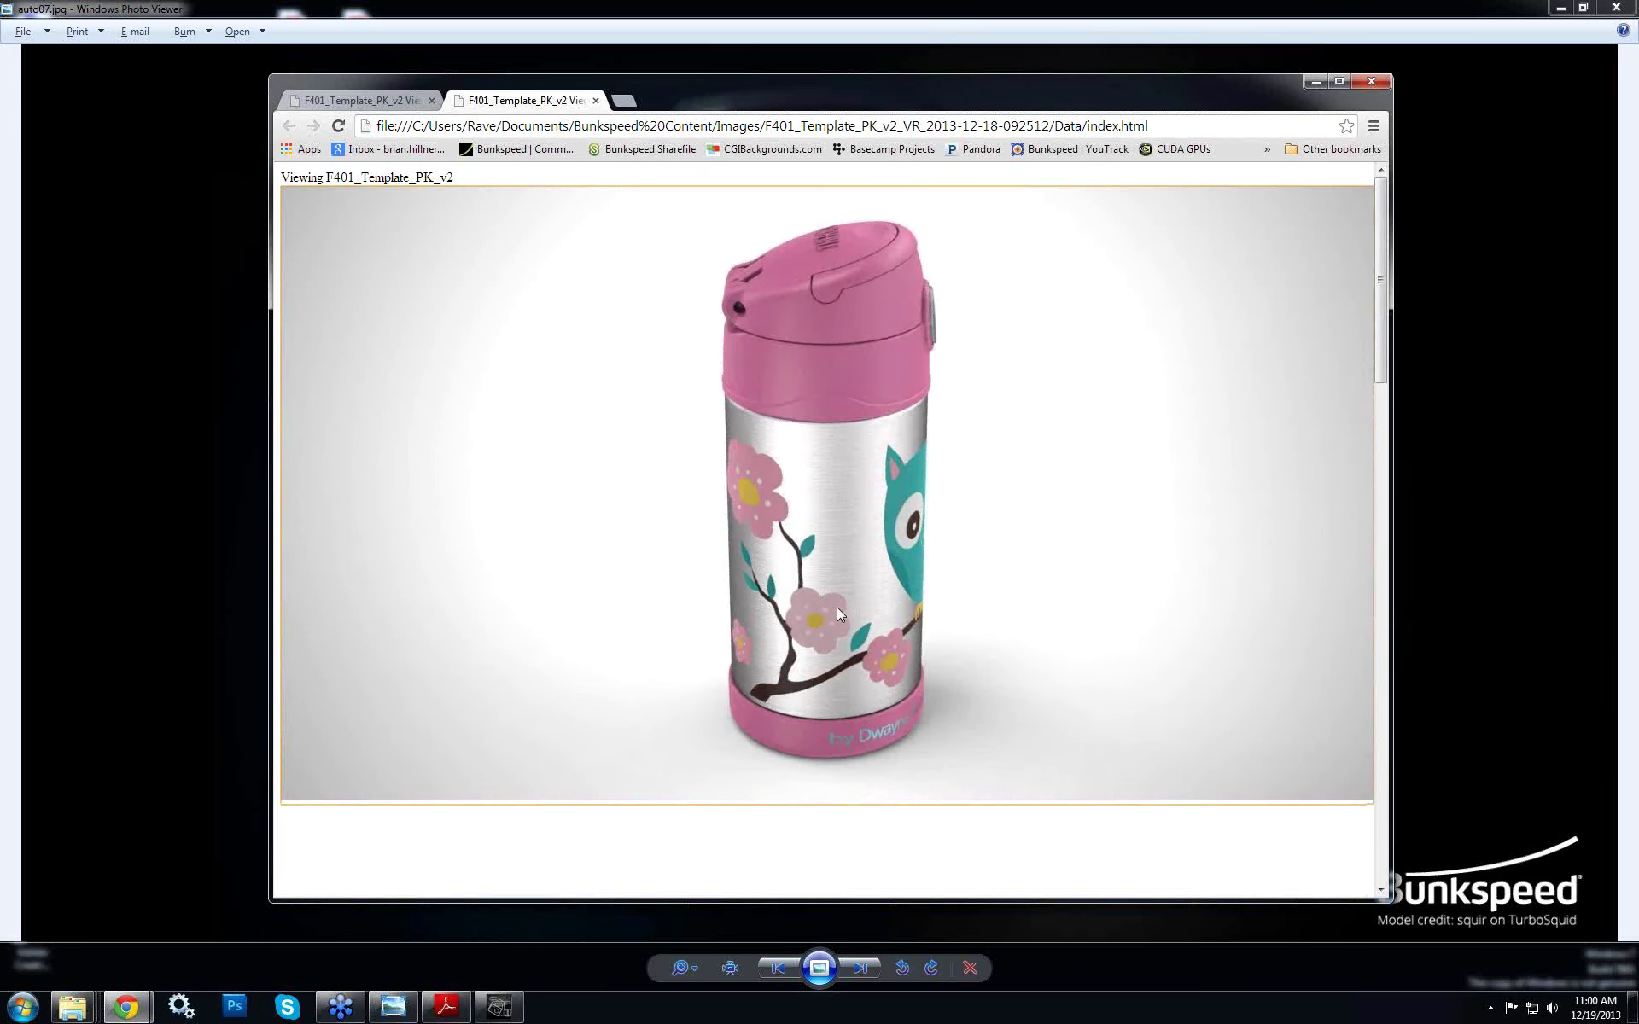
Rotate the bottle from the owls to a top view, then bring the cherry blossoms front
drag(836, 607, 901, 276)
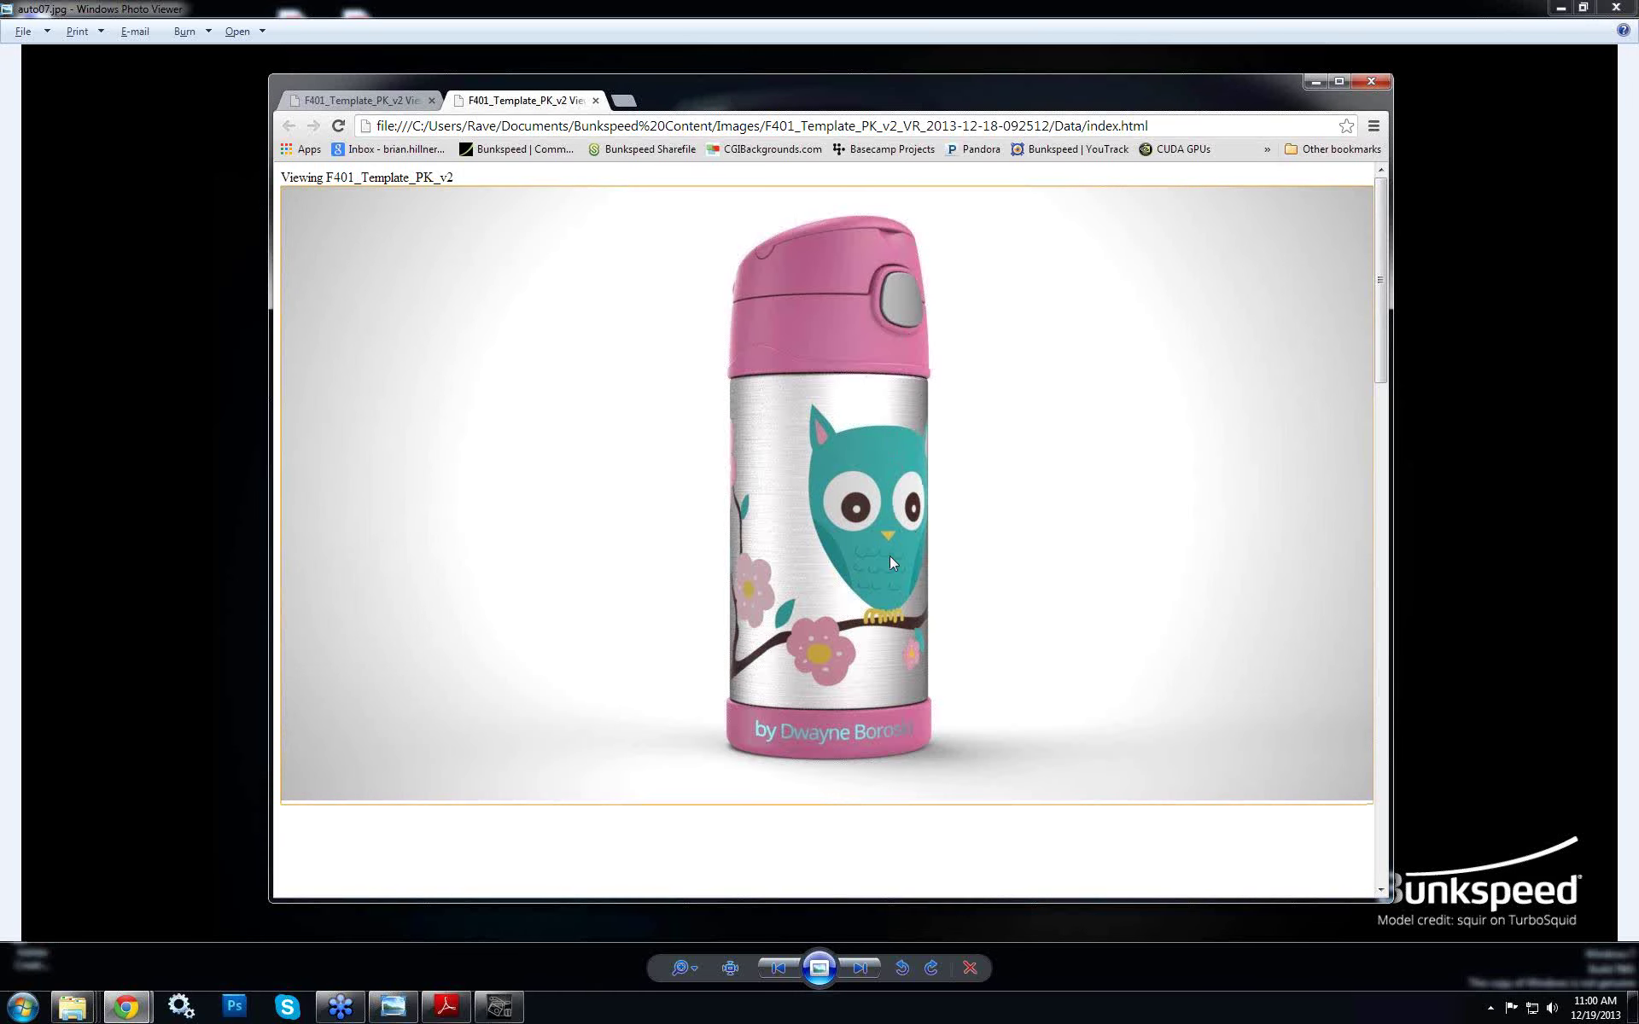
drag(890, 561, 895, 606)
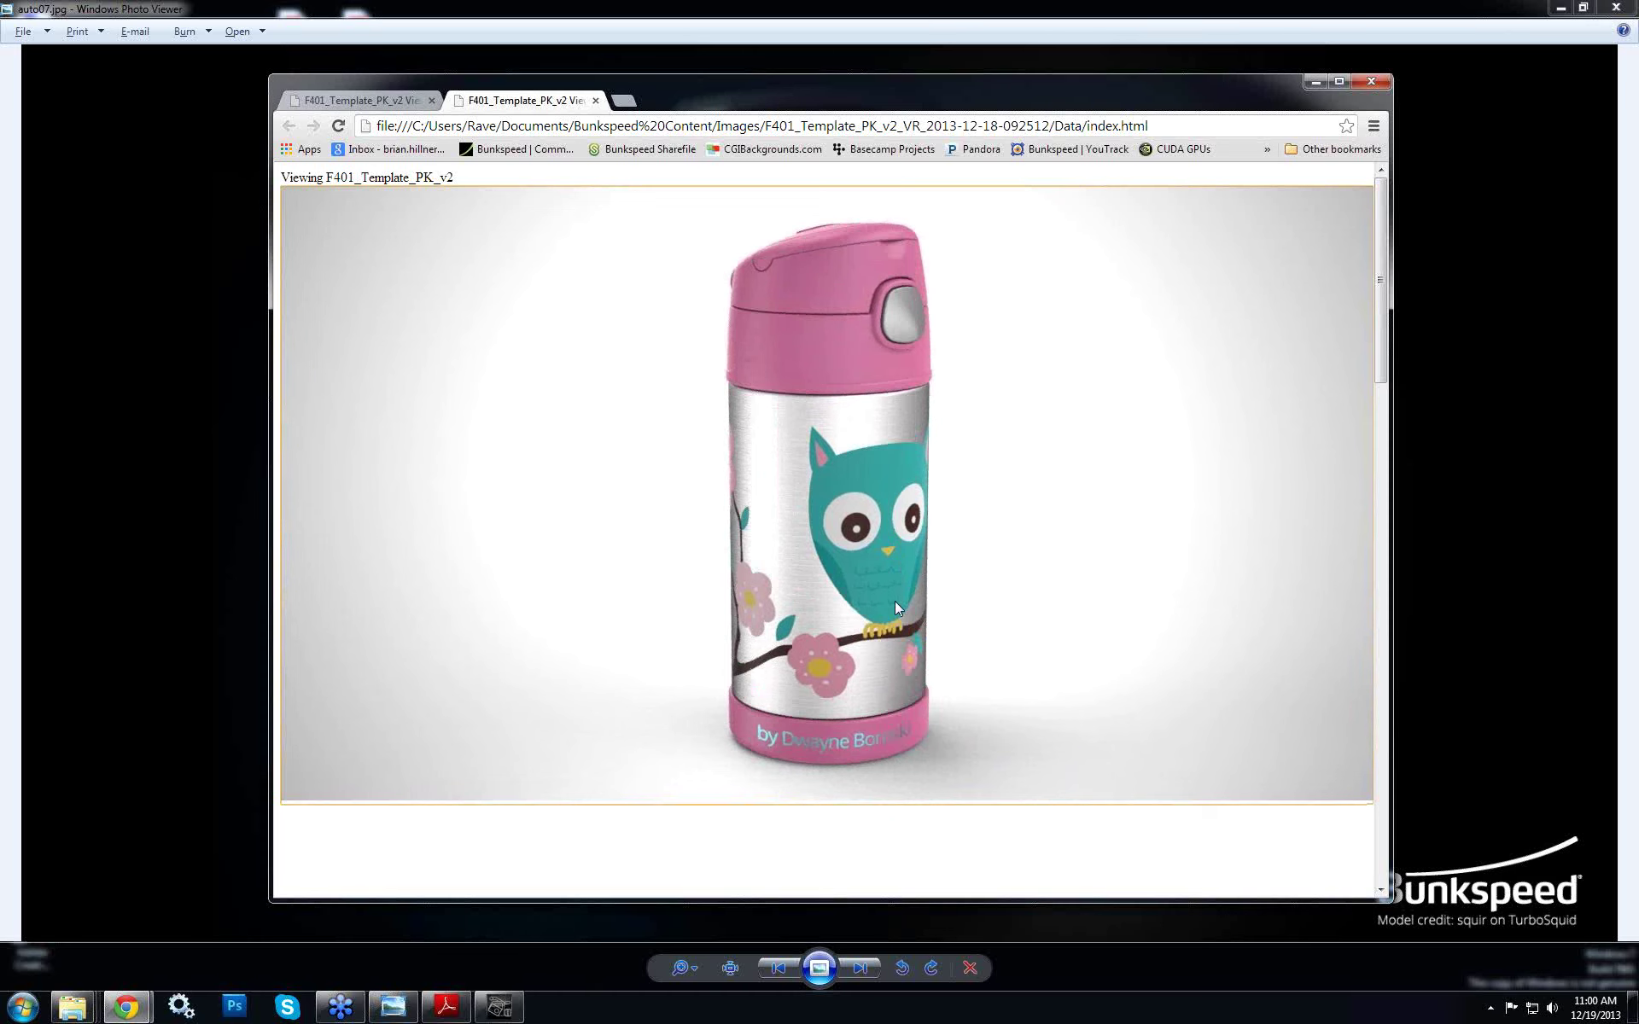
drag(986, 609, 637, 643)
drag(845, 447, 867, 845)
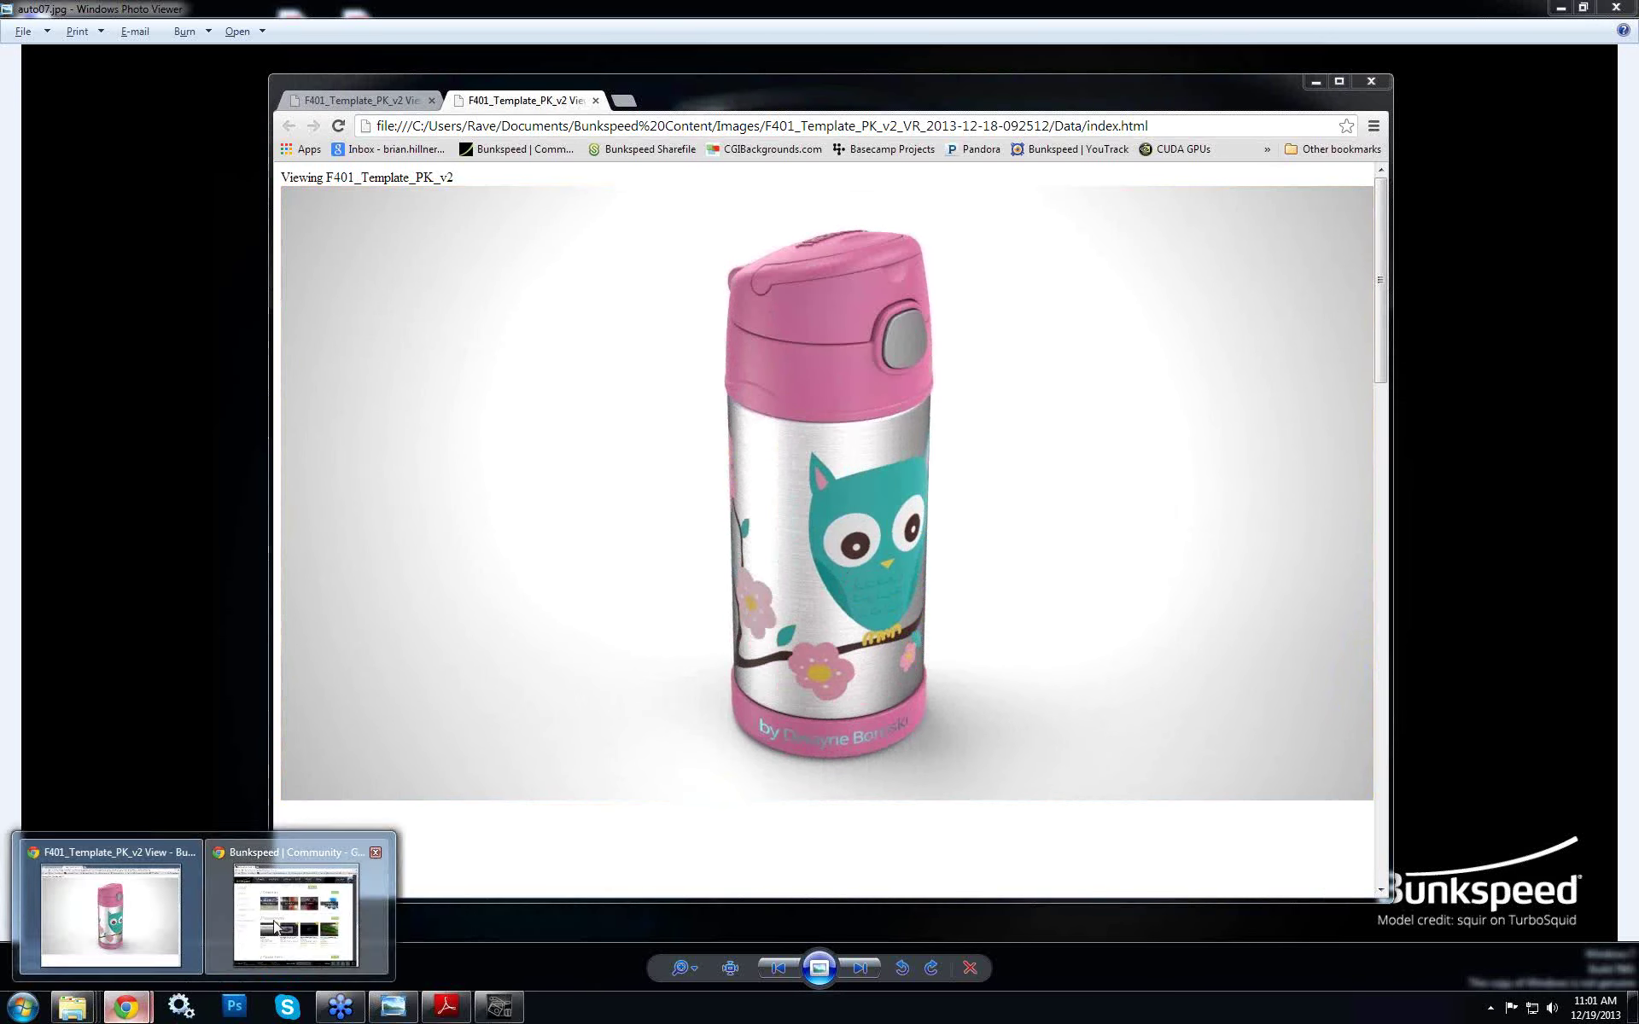
click(307, 896)
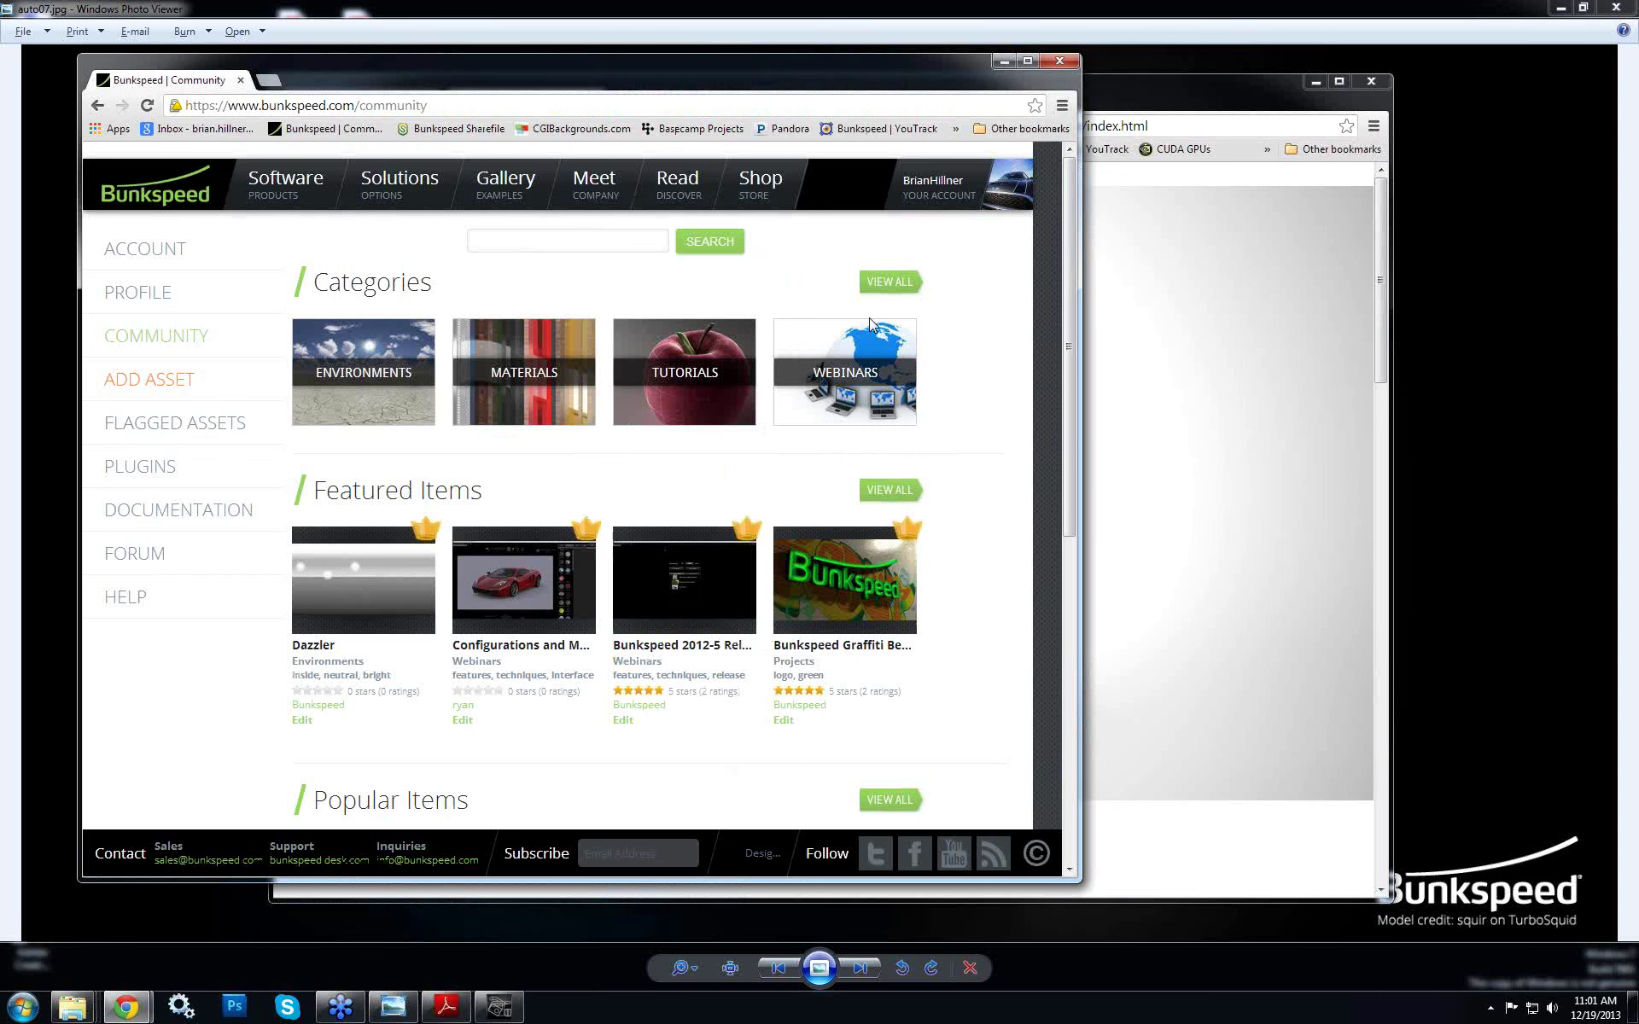
click(1112, 84)
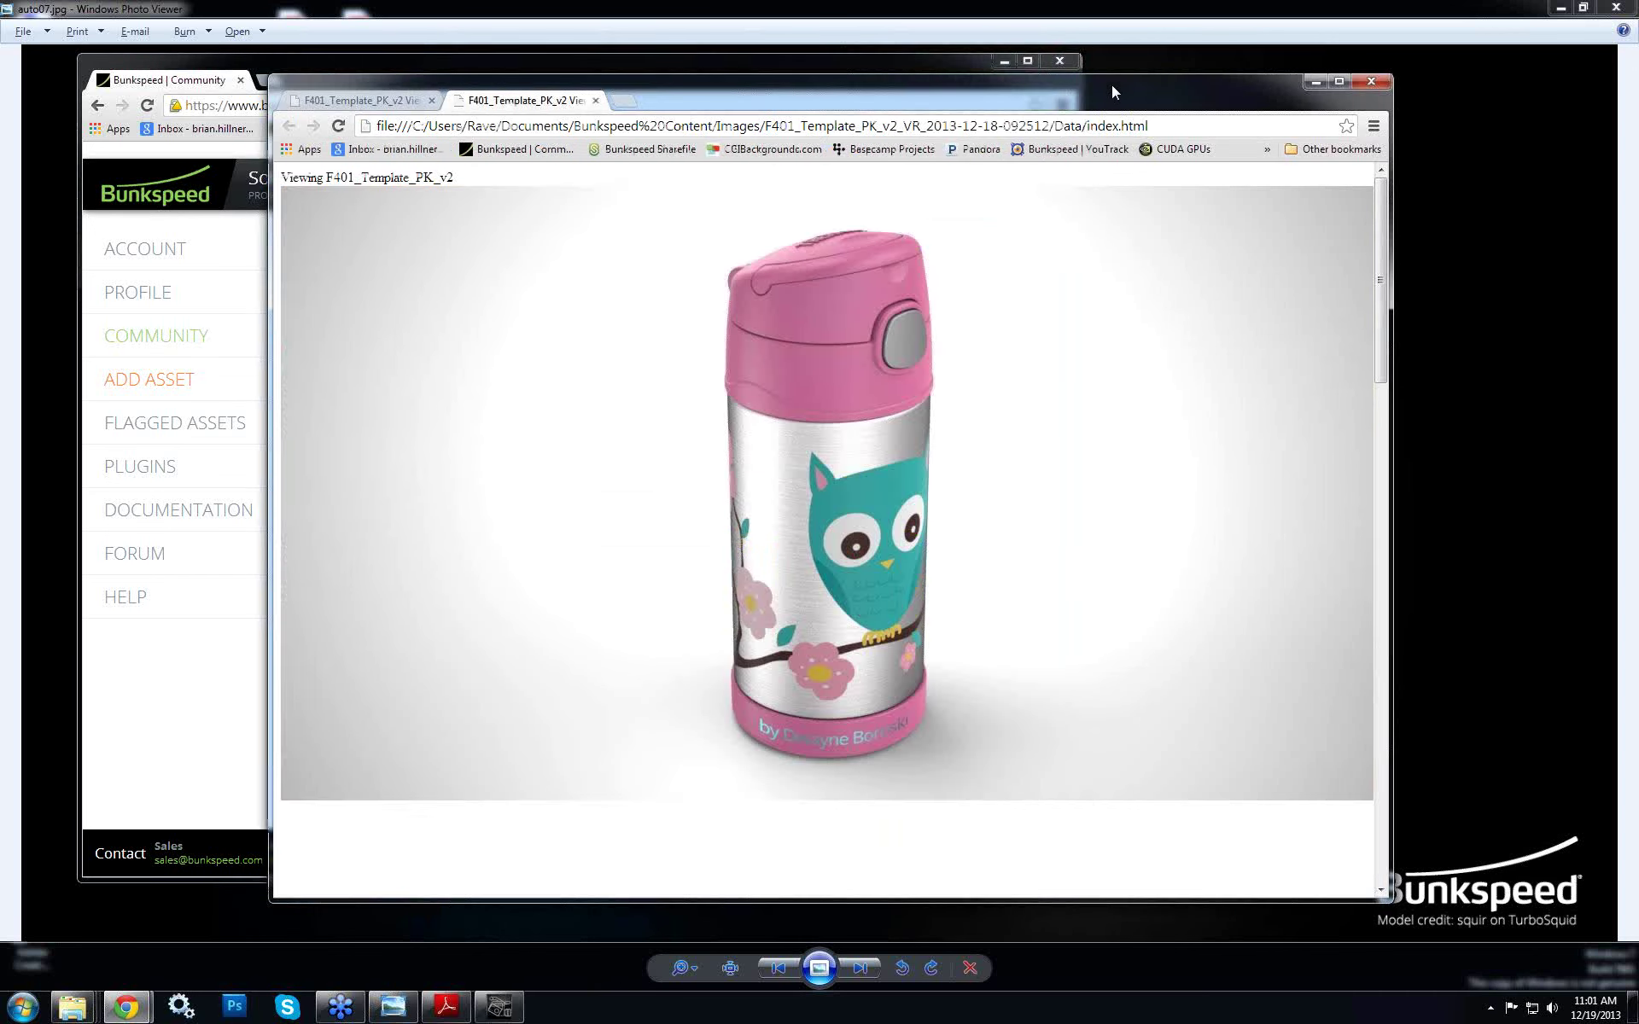
click(1004, 61)
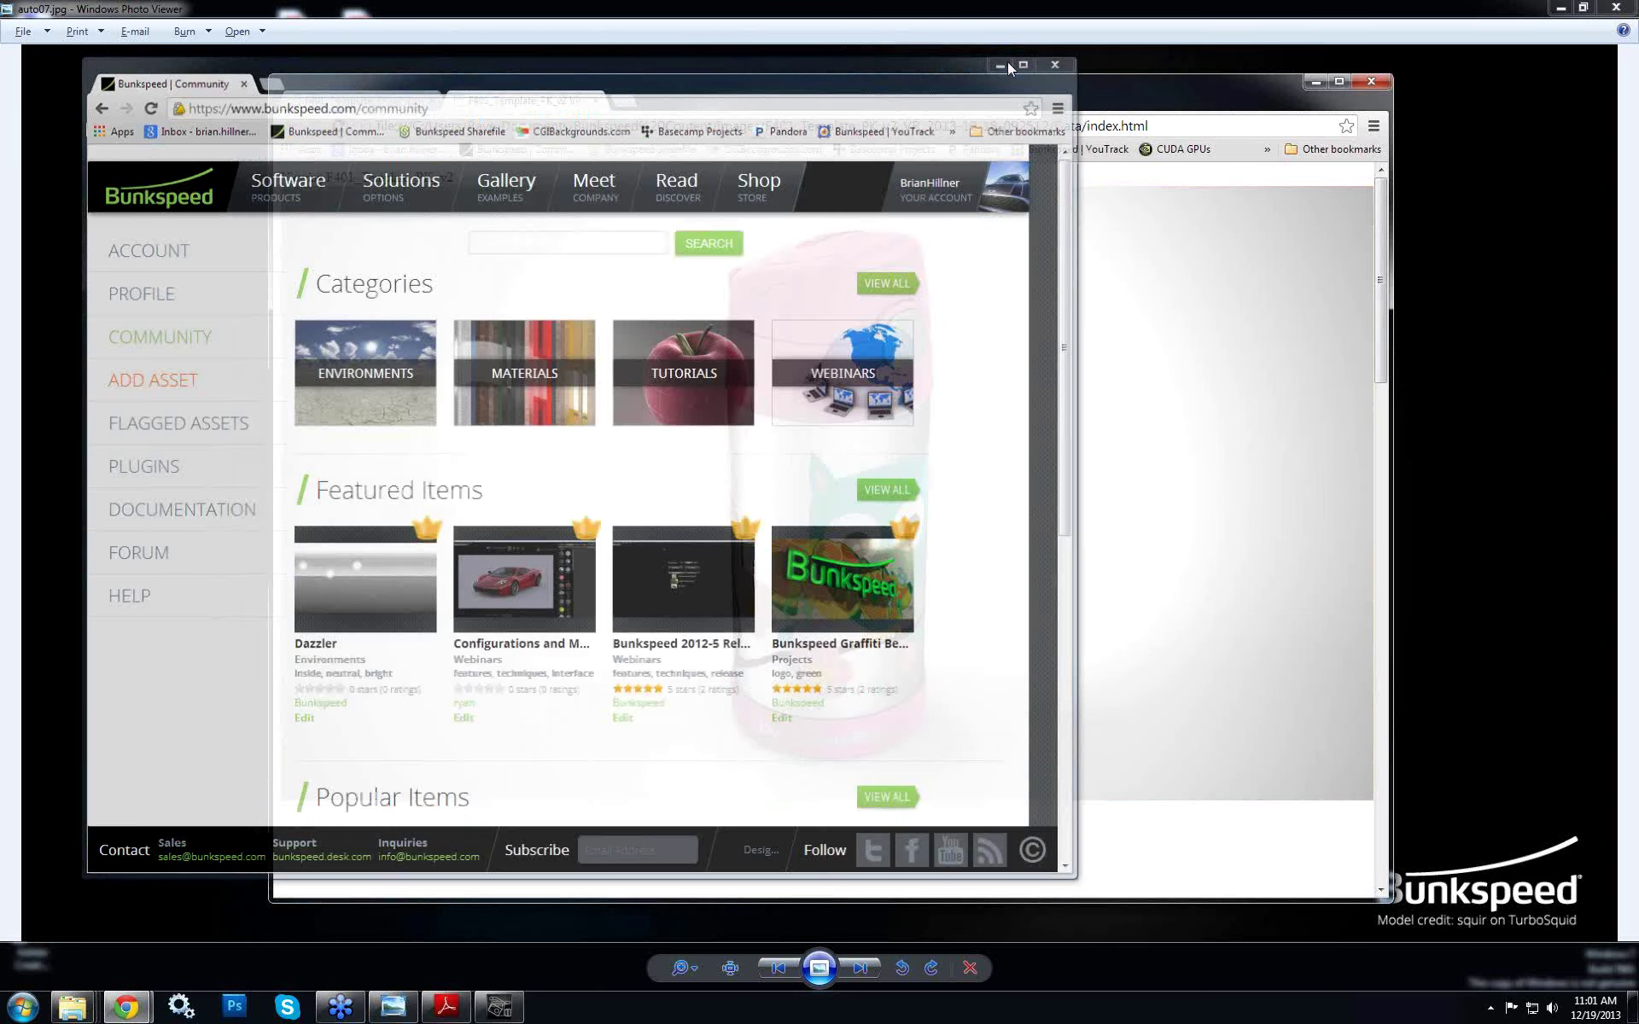
drag(673, 577, 486, 578)
drag(1017, 581, 912, 430)
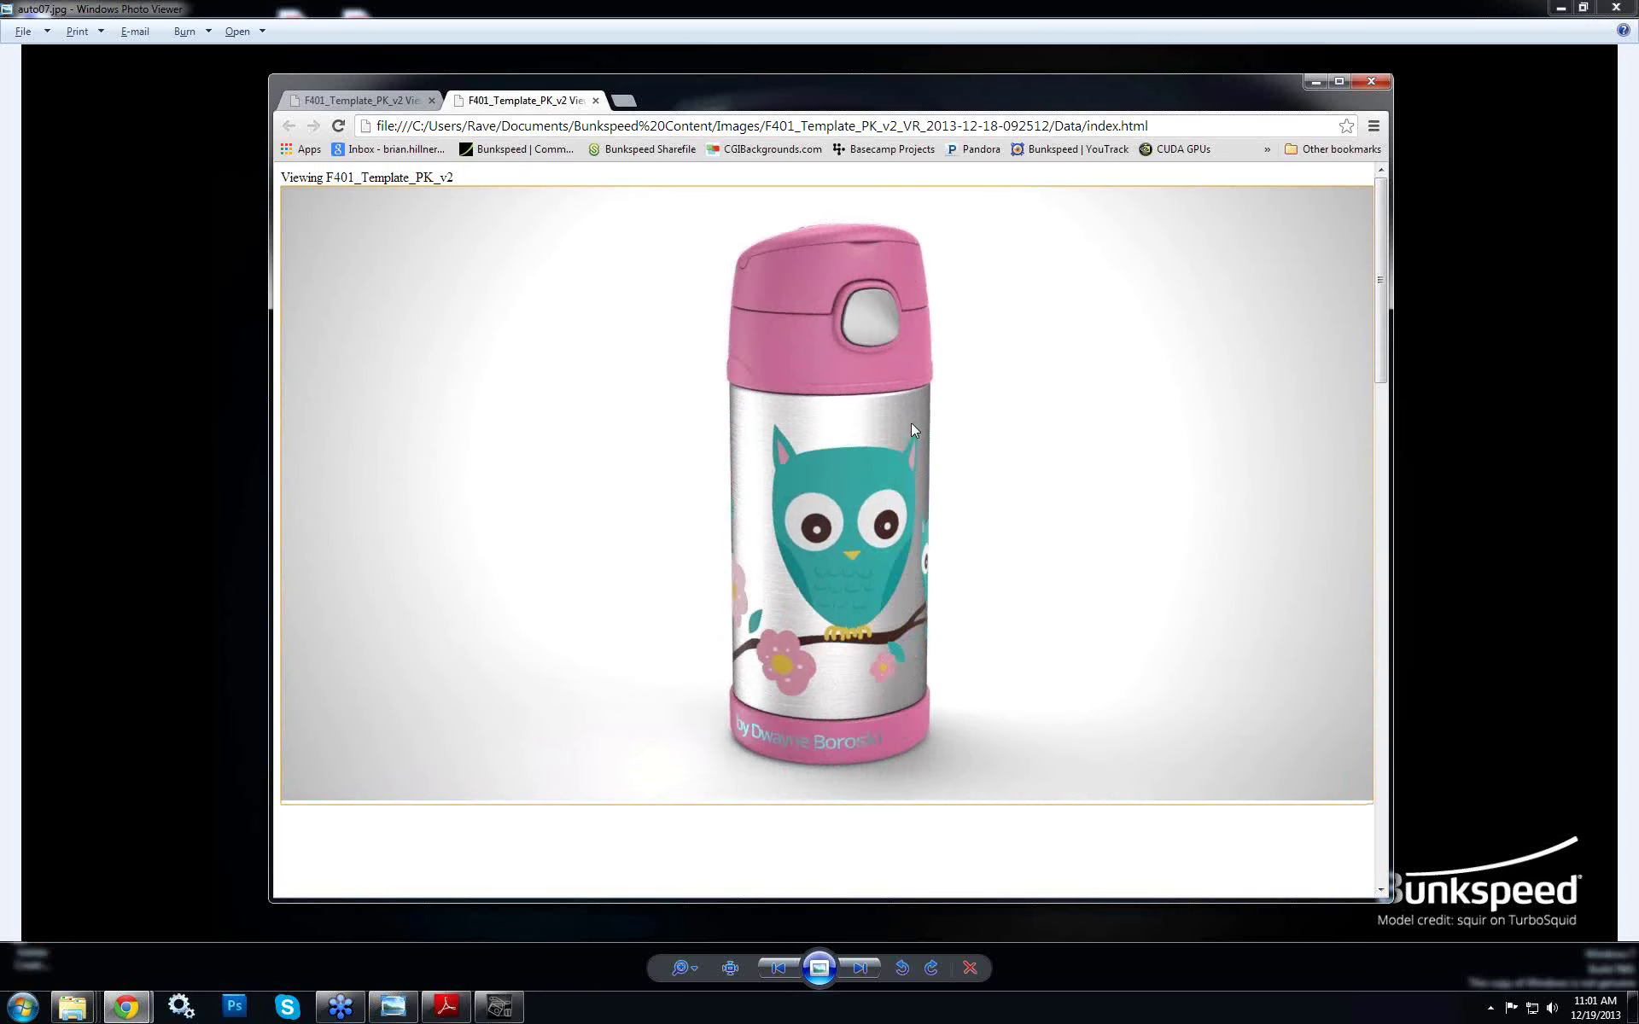
Nudge the bottle's tilt, then turn it so the owl faces front and moves to the left edge
mouse_move(930, 534)
mouse_down()
mouse_move(930, 559)
mouse_move(928, 499)
mouse_up()
drag(1053, 571, 1109, 565)
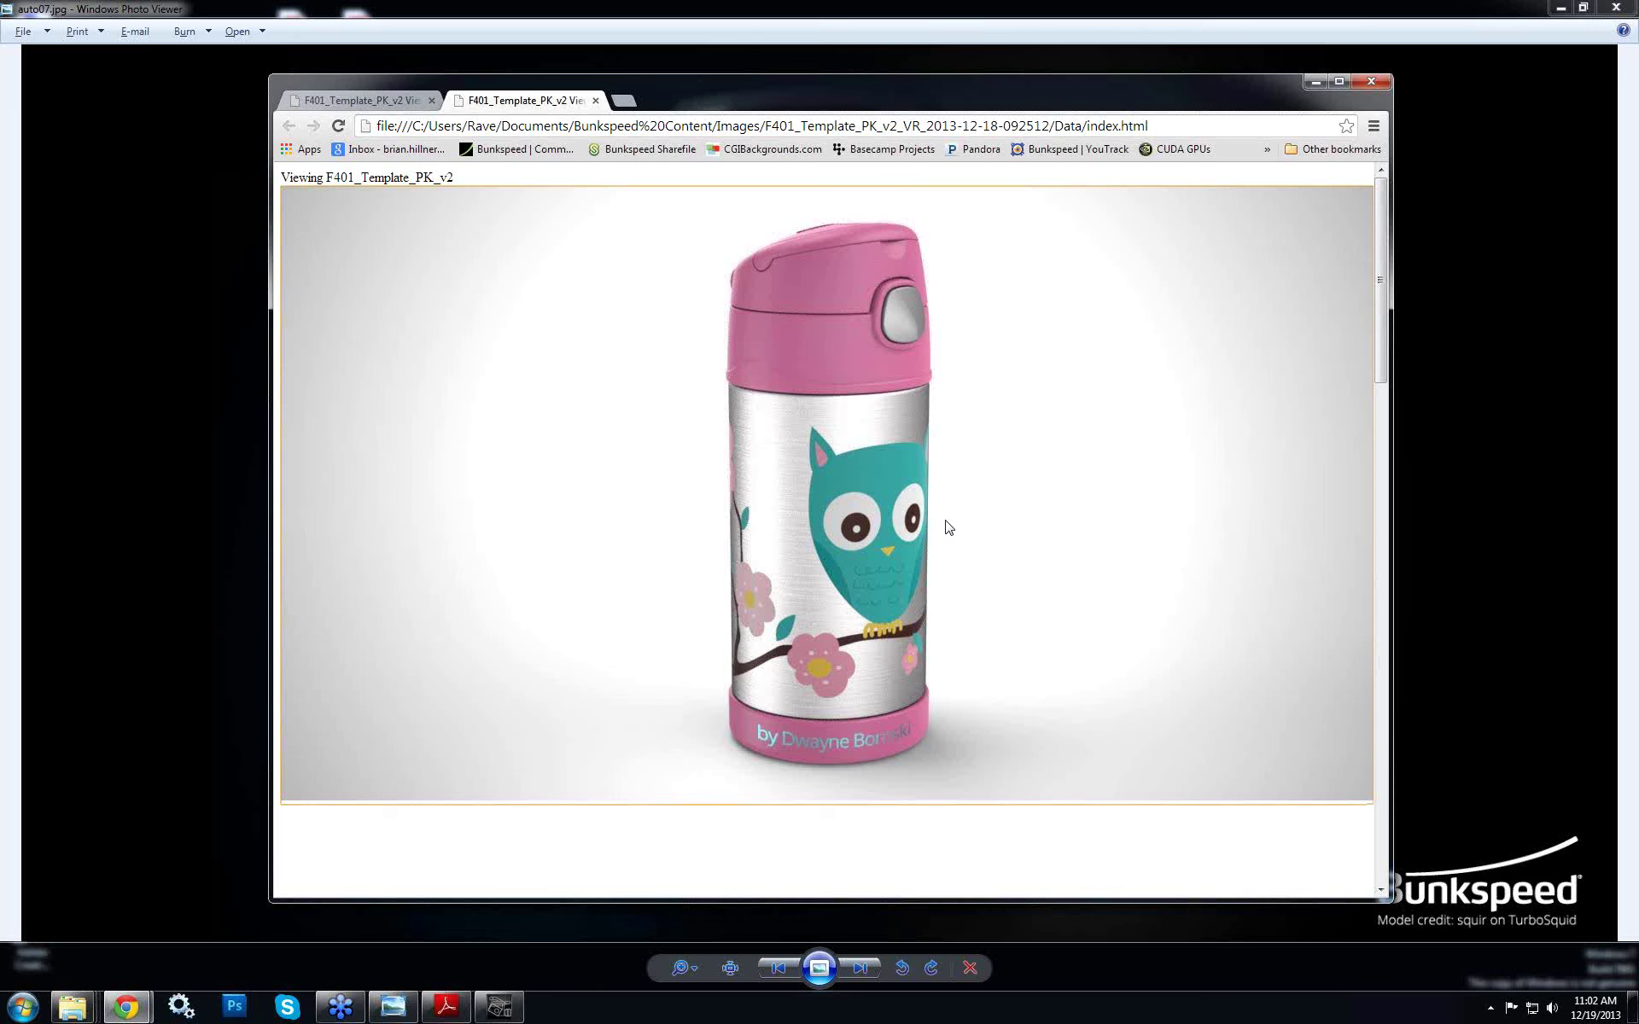
drag(973, 555, 839, 631)
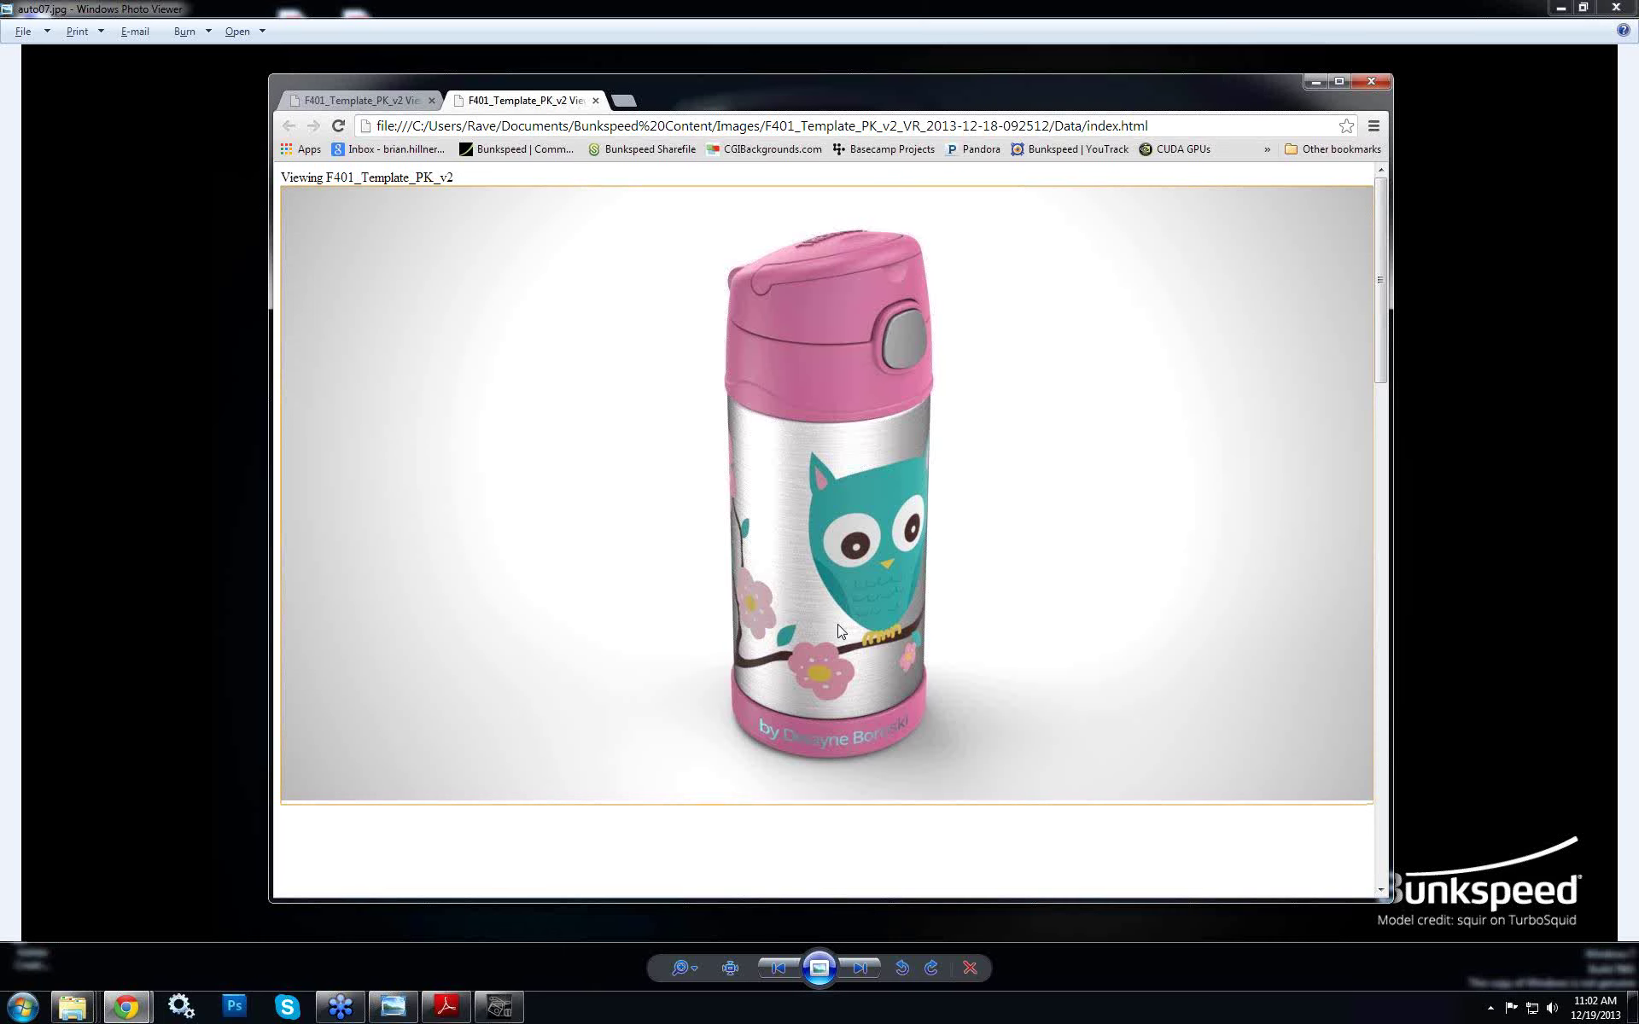
drag(840, 632, 987, 564)
Level the owl bottle to show both owls, then turn the Camaro69 car to a front view
drag(896, 628, 904, 372)
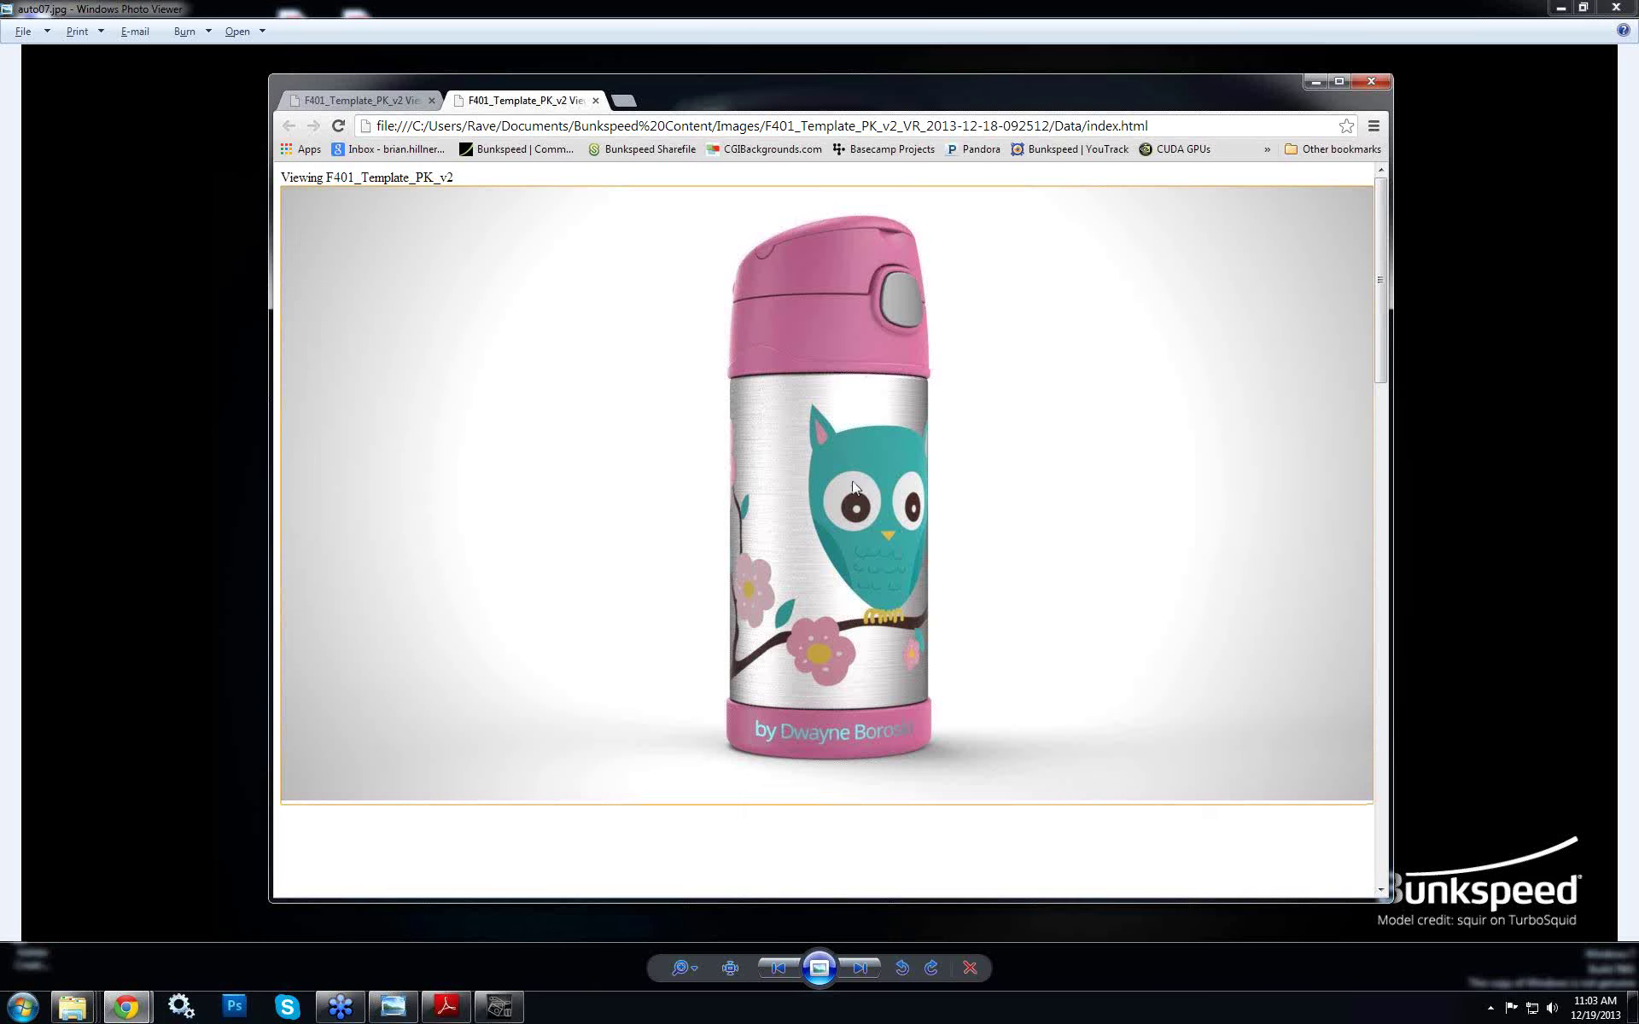
drag(877, 481, 857, 512)
drag(1276, 760, 1311, 774)
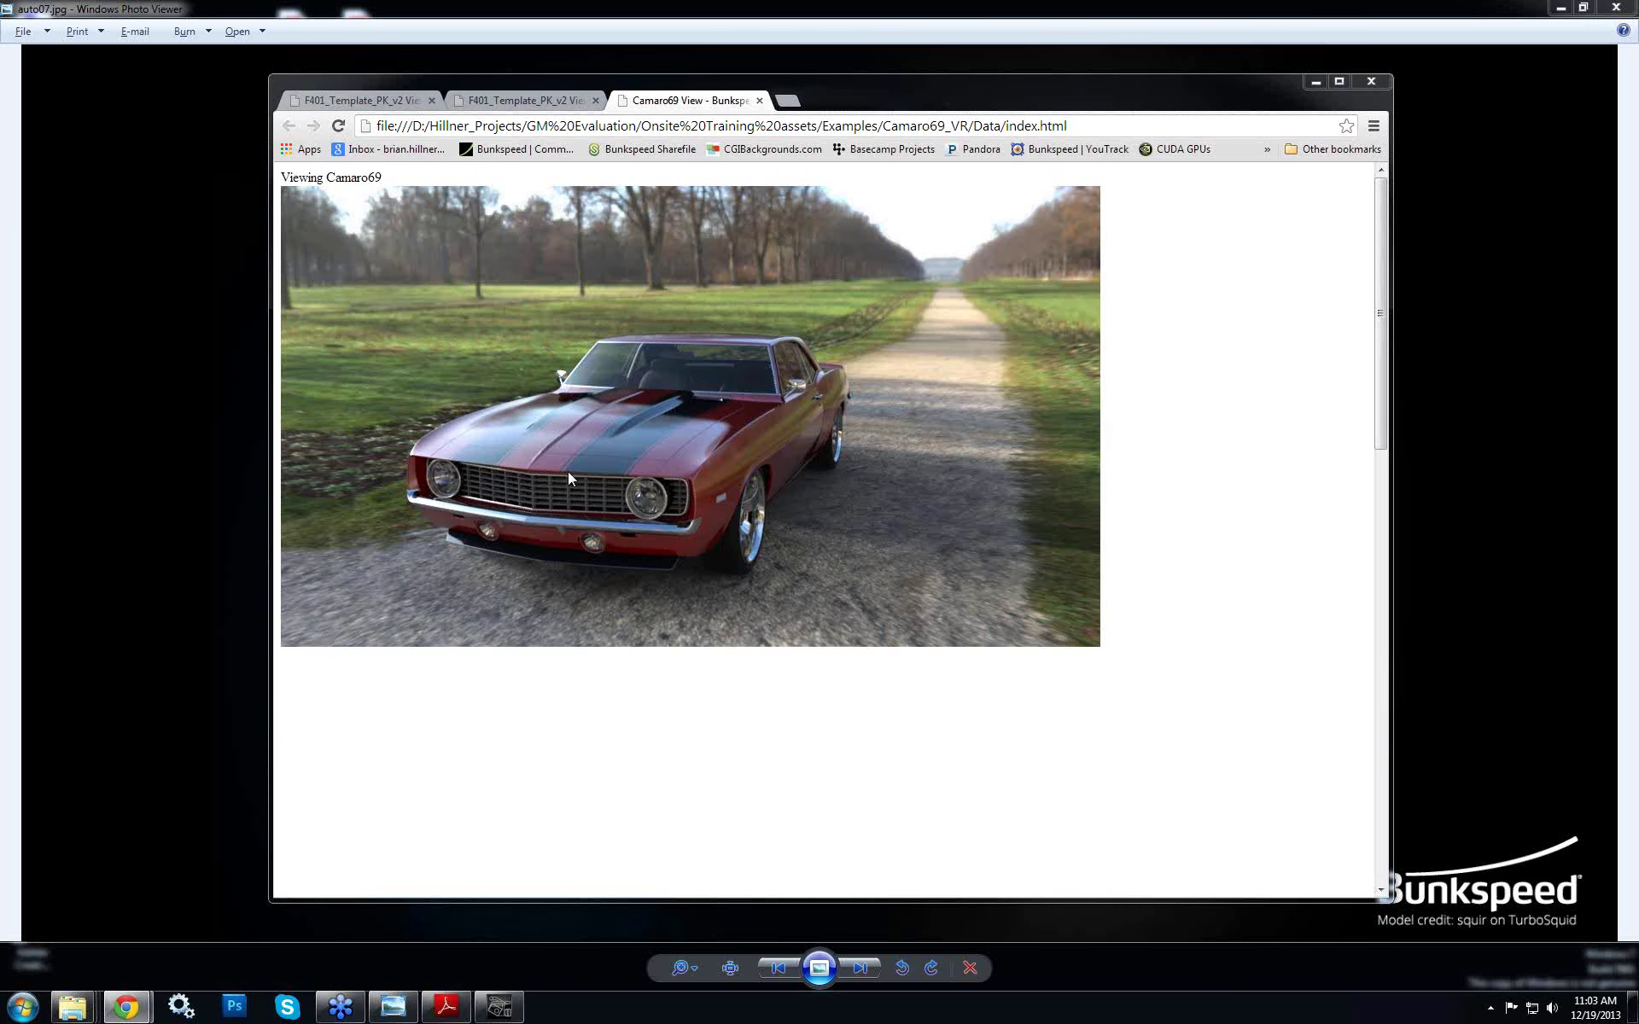
drag(567, 471, 1063, 468)
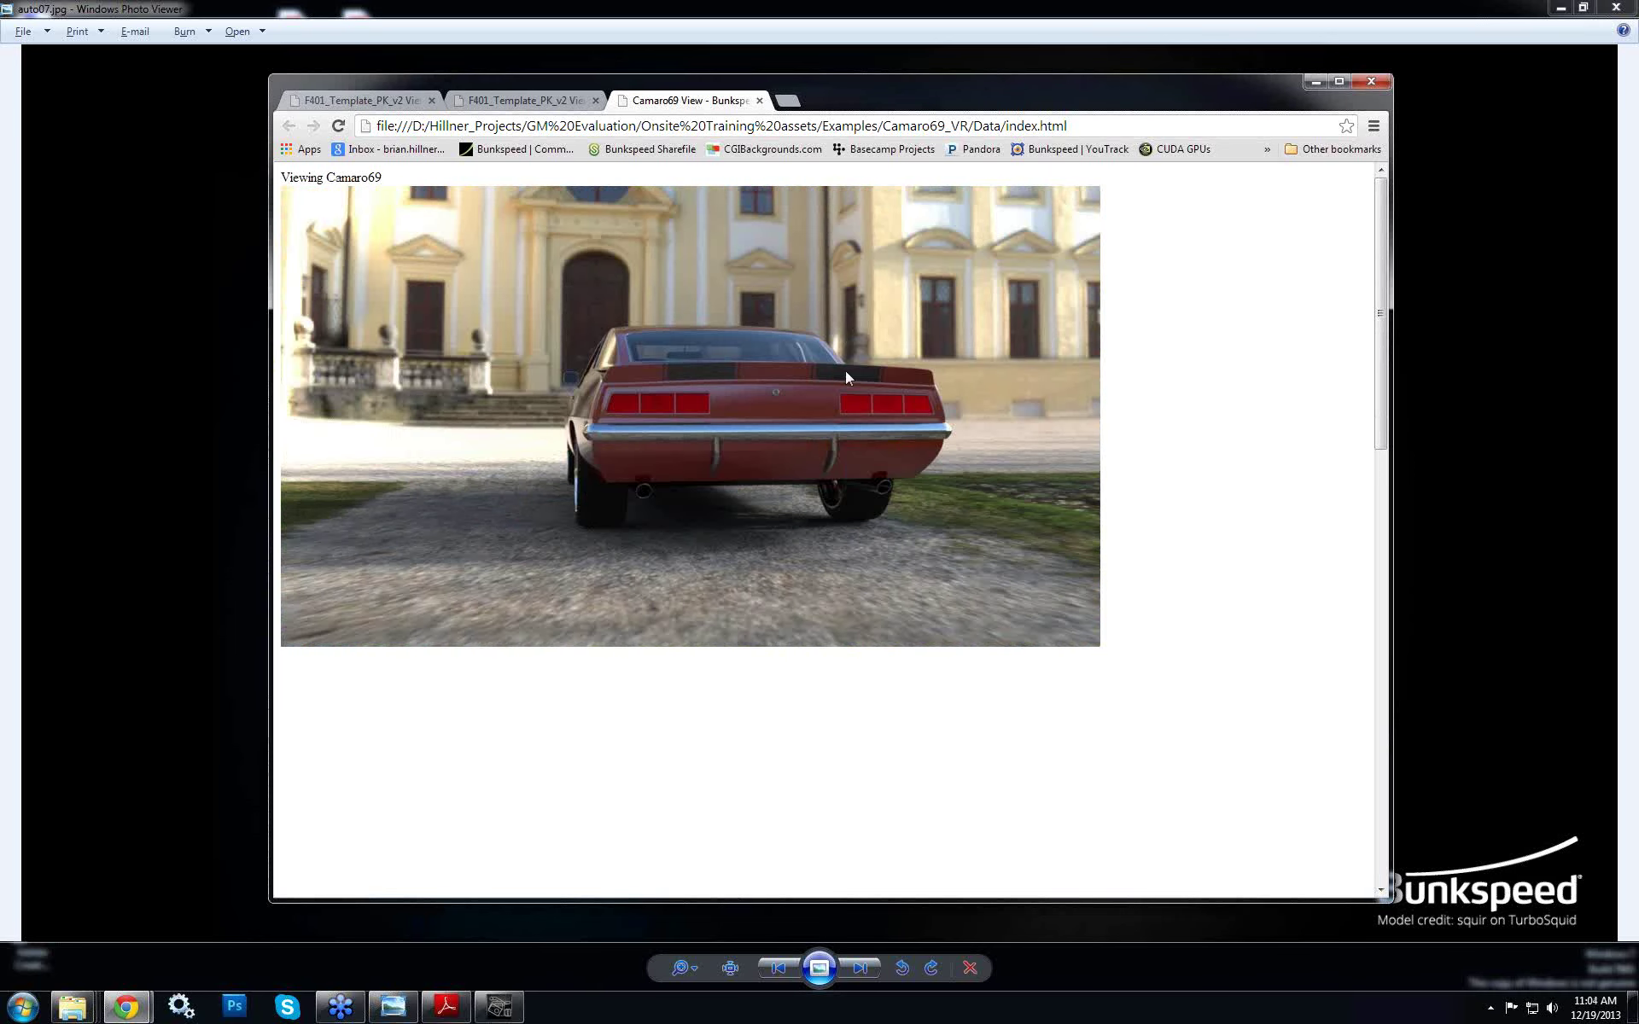
Turn the Camaro from a high rear three-quarter to near head-on, then close the duplicate F401 tab
drag(845, 371, 801, 399)
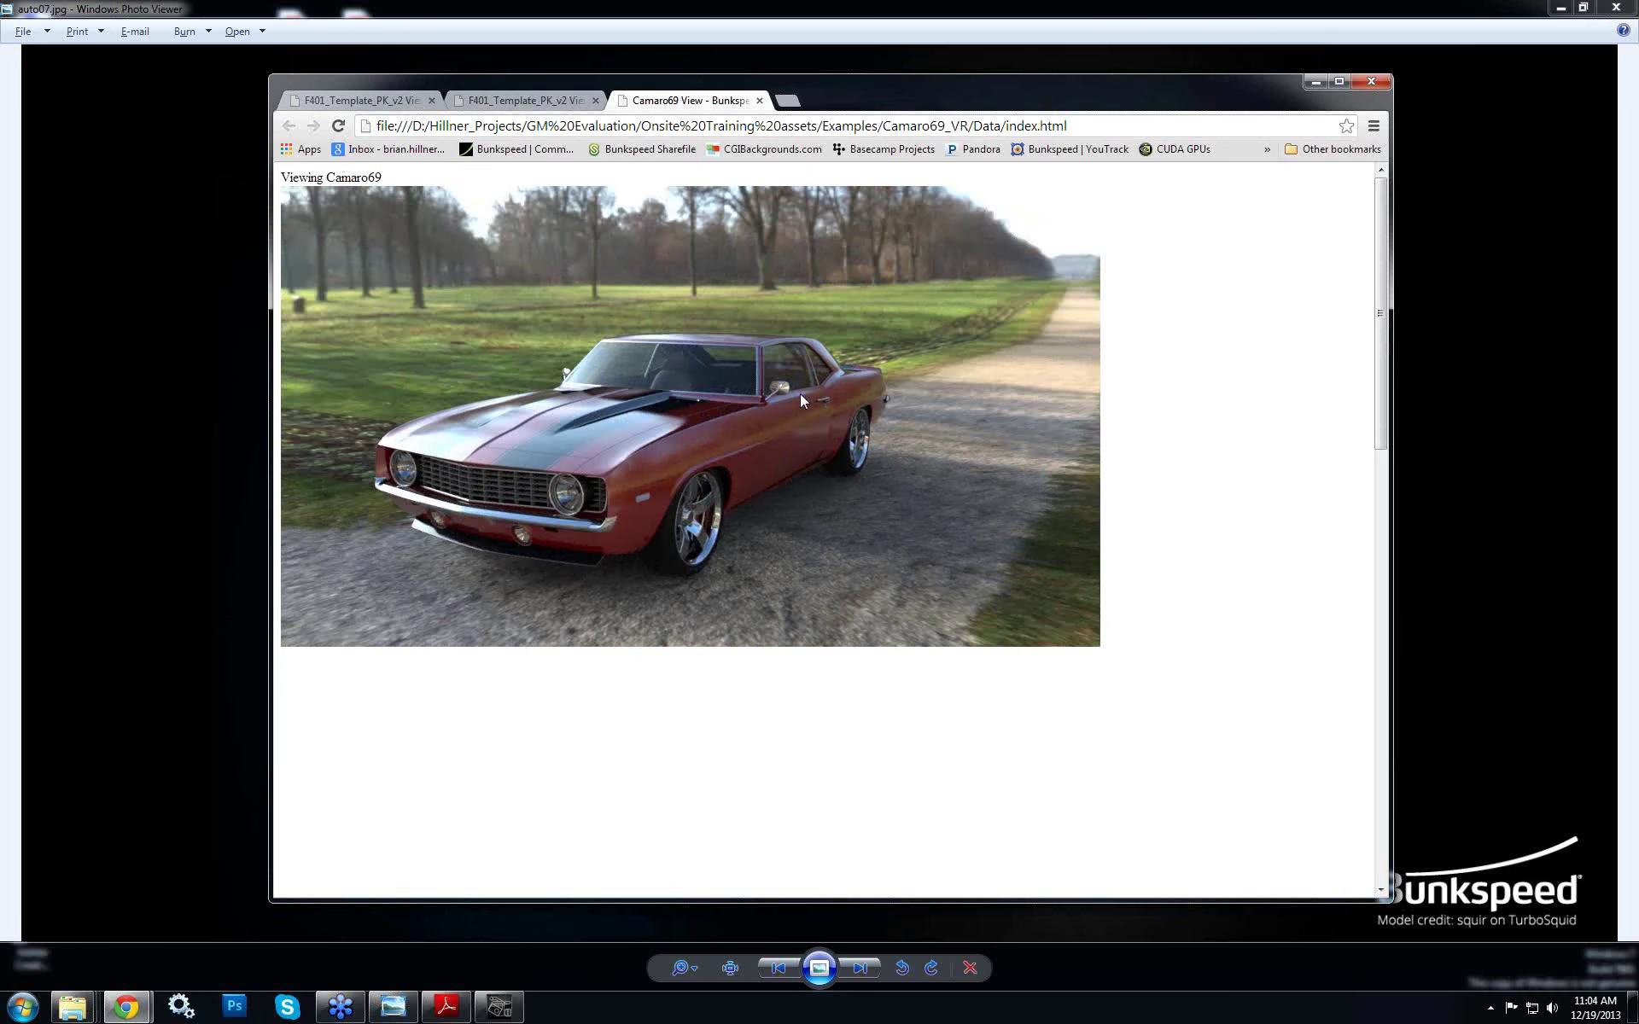
drag(613, 351, 1127, 486)
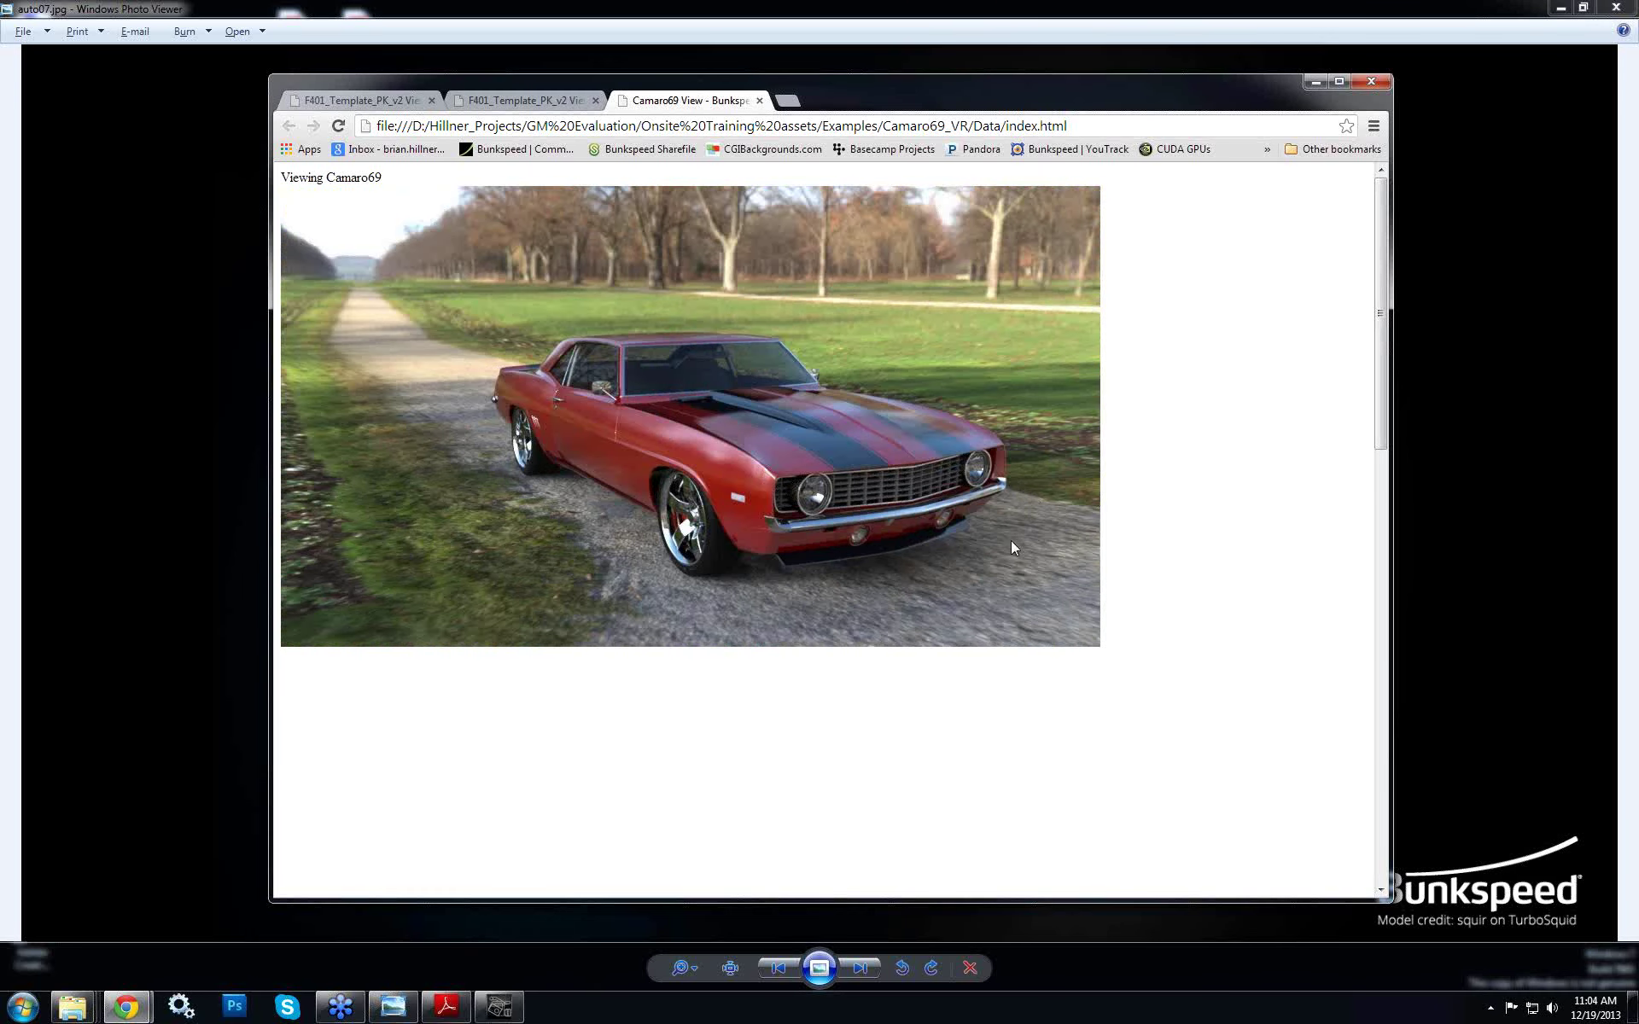
mouse_move(1005, 543)
mouse_down()
mouse_move(331, 539)
mouse_move(1013, 533)
mouse_up()
click(432, 101)
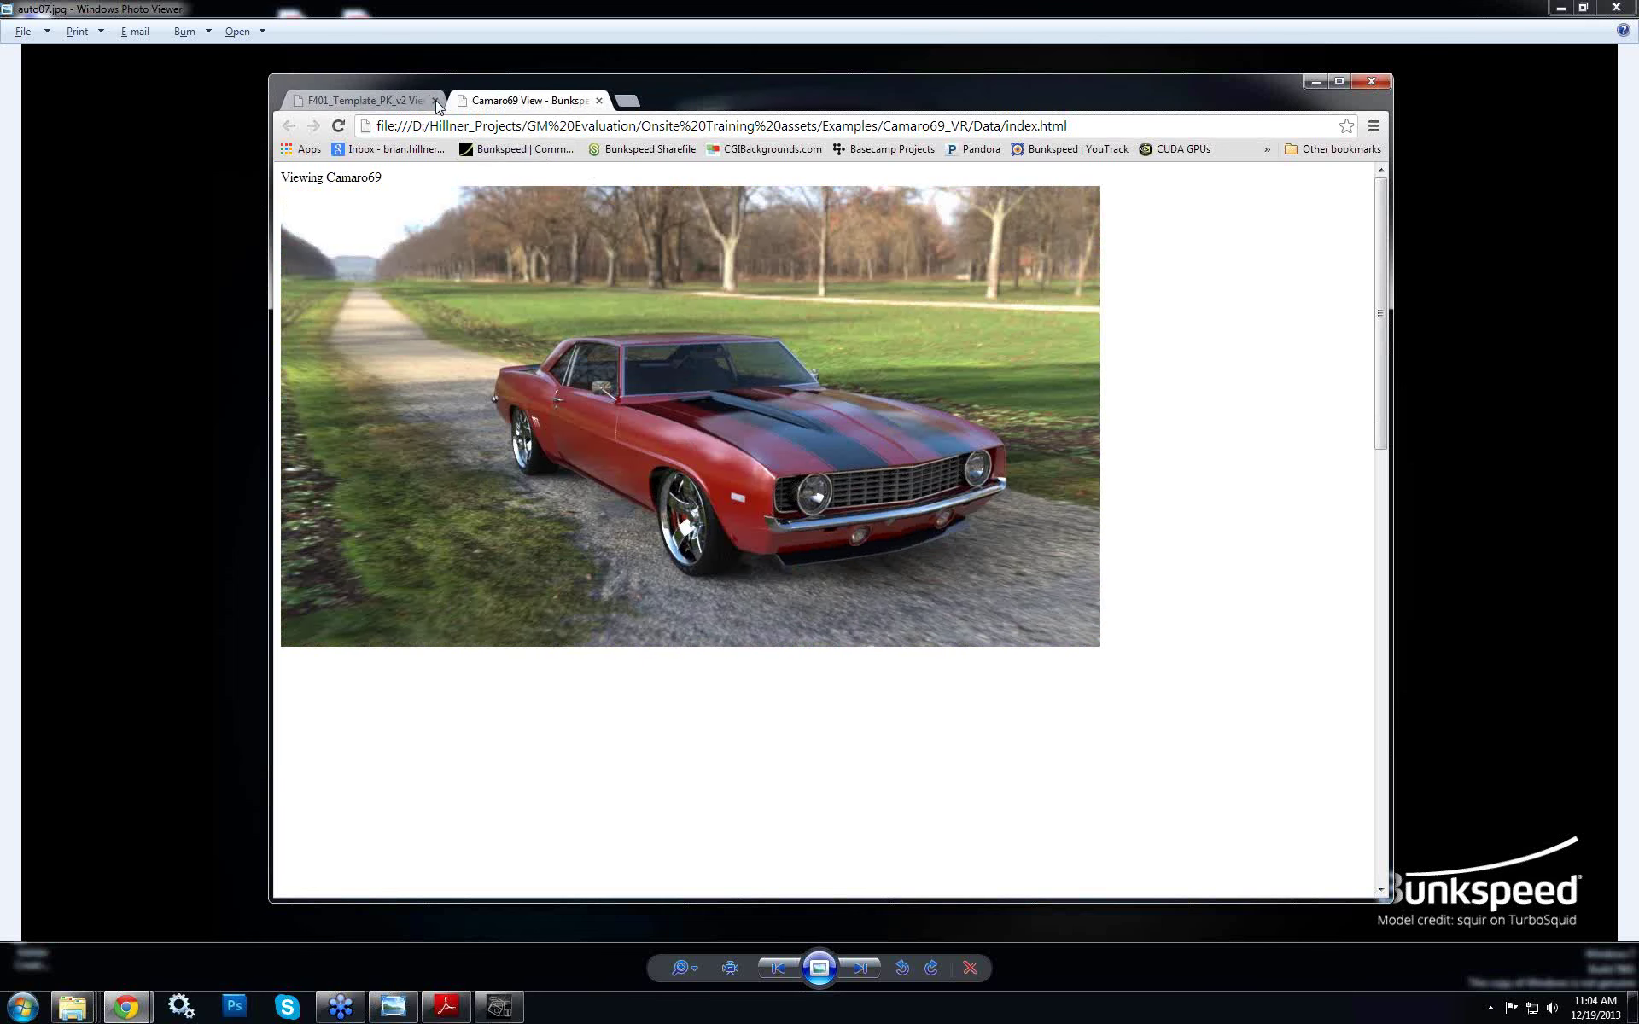
click(383, 103)
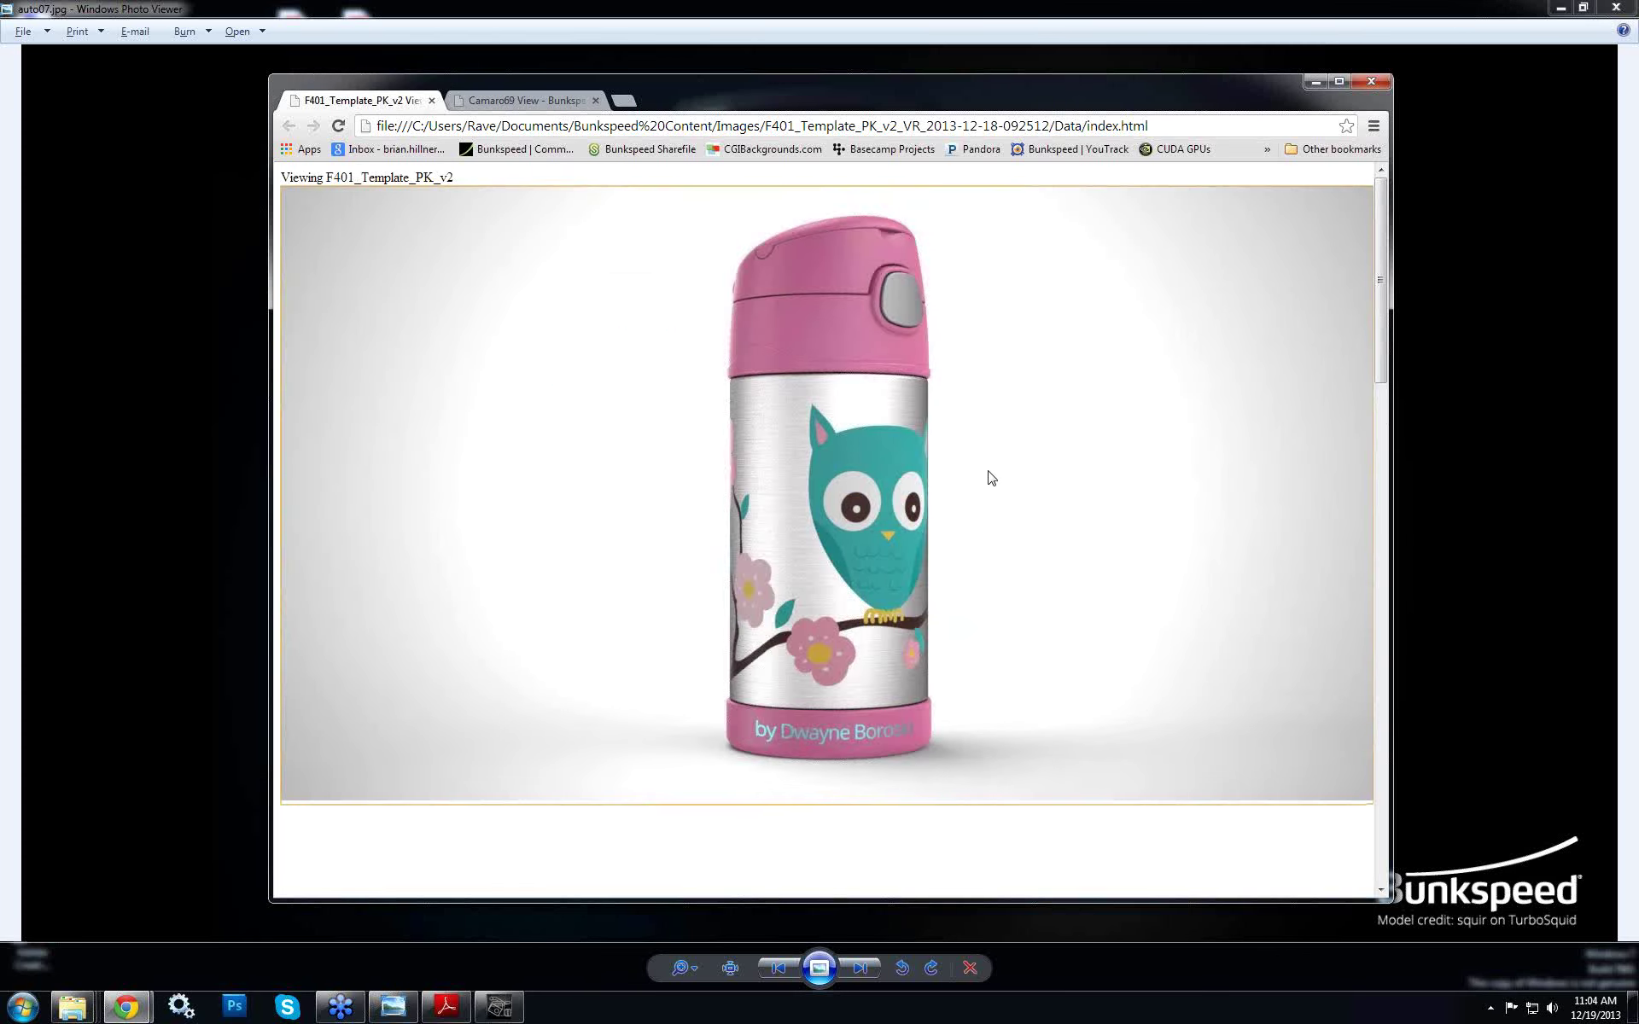
drag(987, 475, 1002, 665)
click(529, 100)
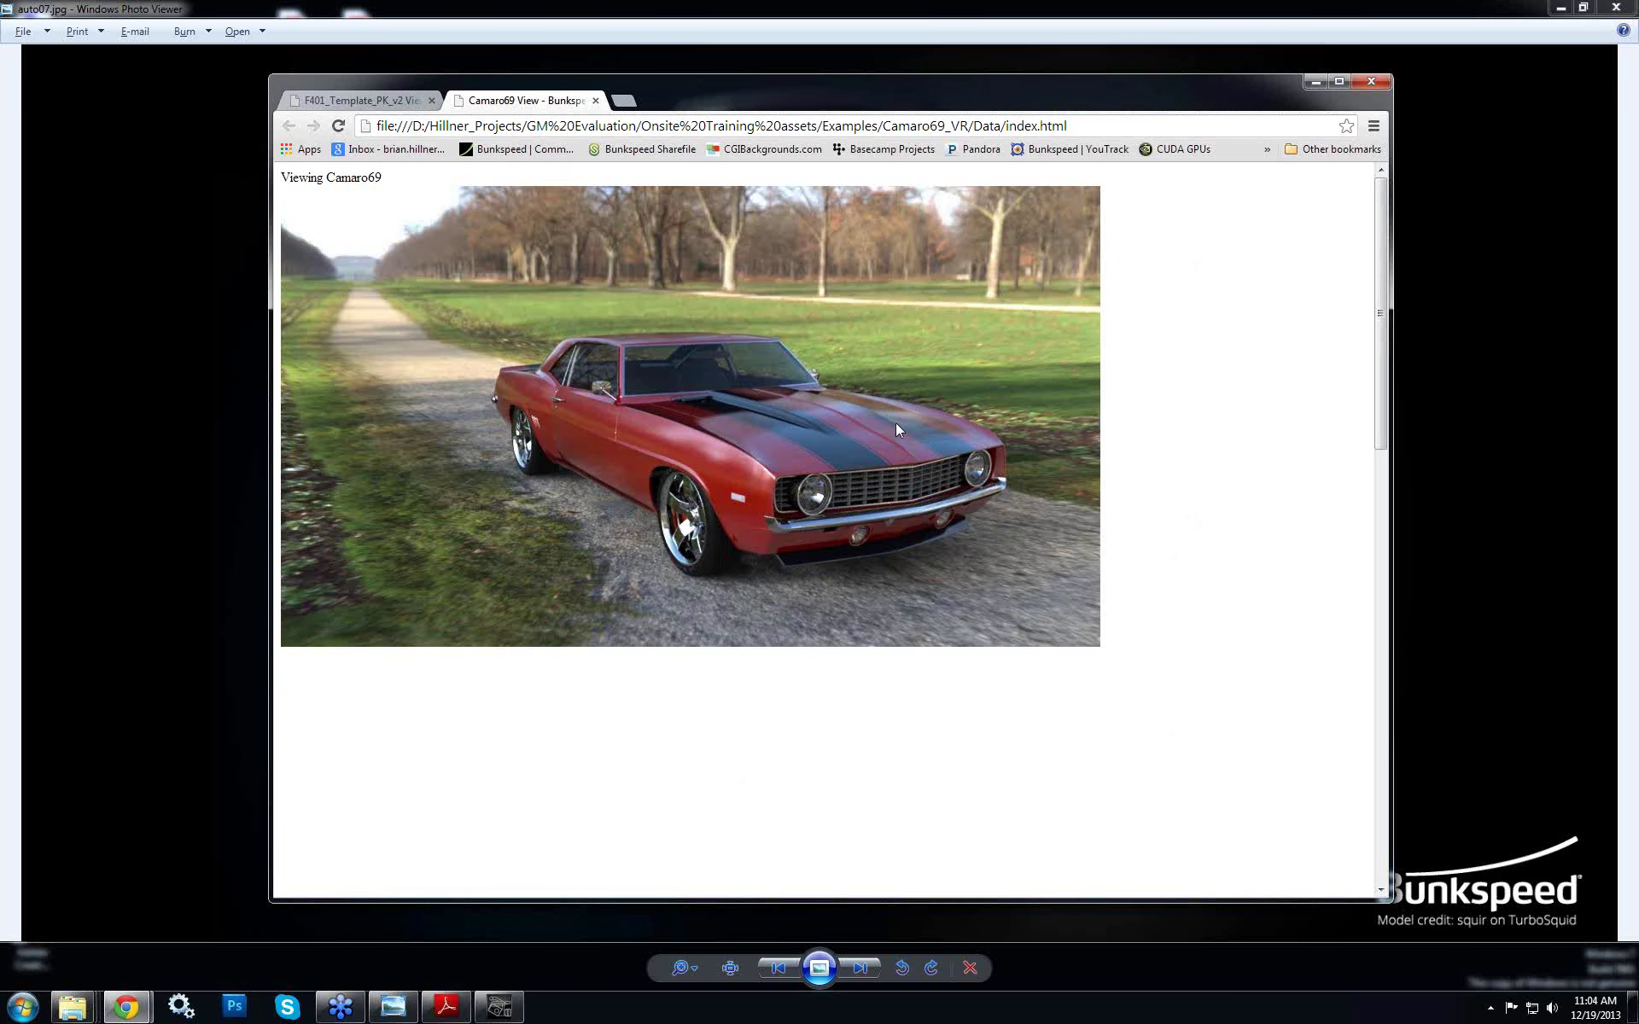
drag(865, 427, 913, 424)
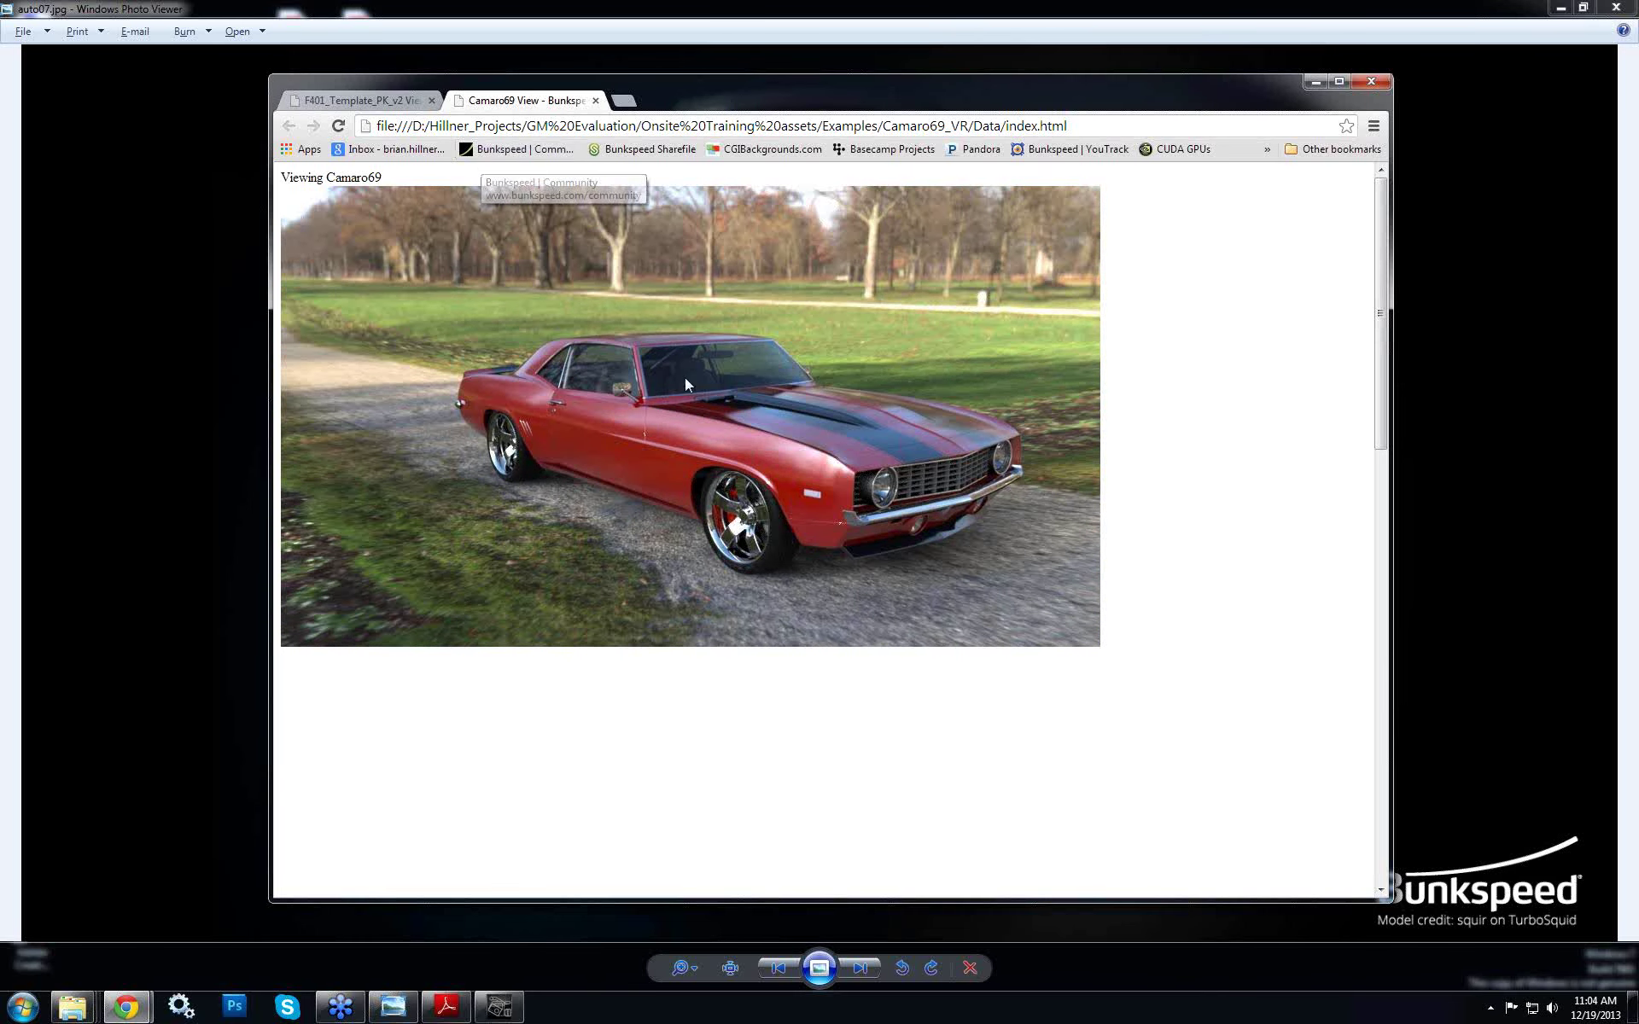
drag(530, 415, 983, 432)
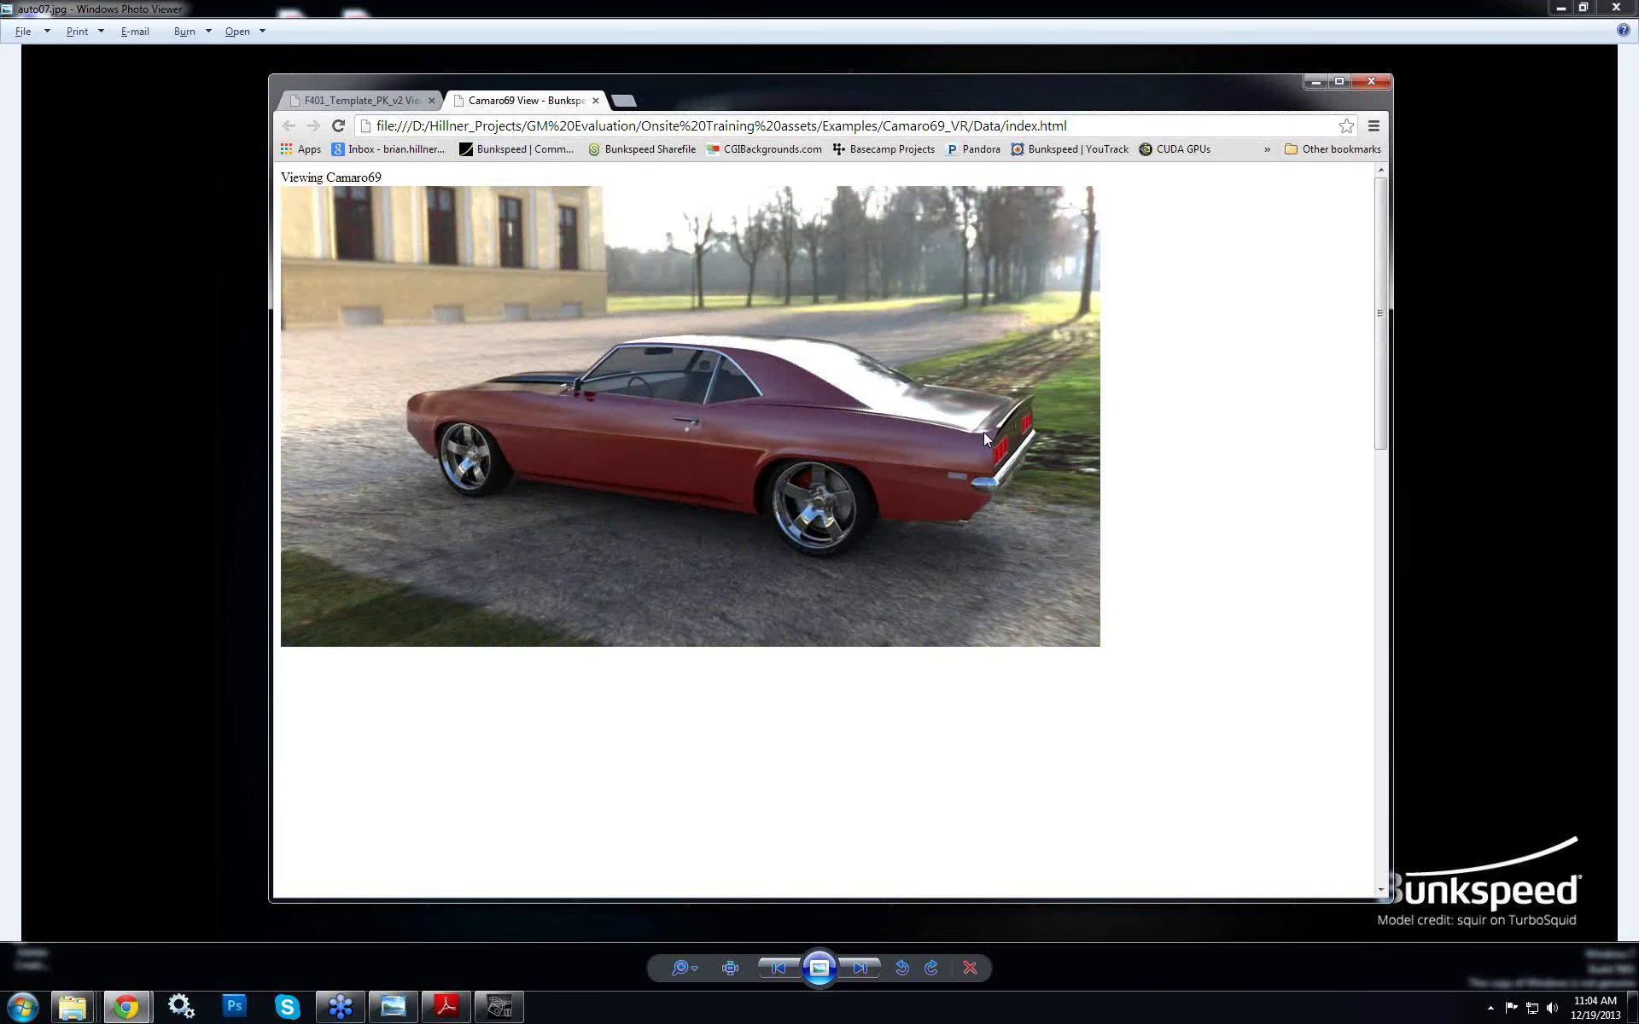
drag(661, 428, 770, 274)
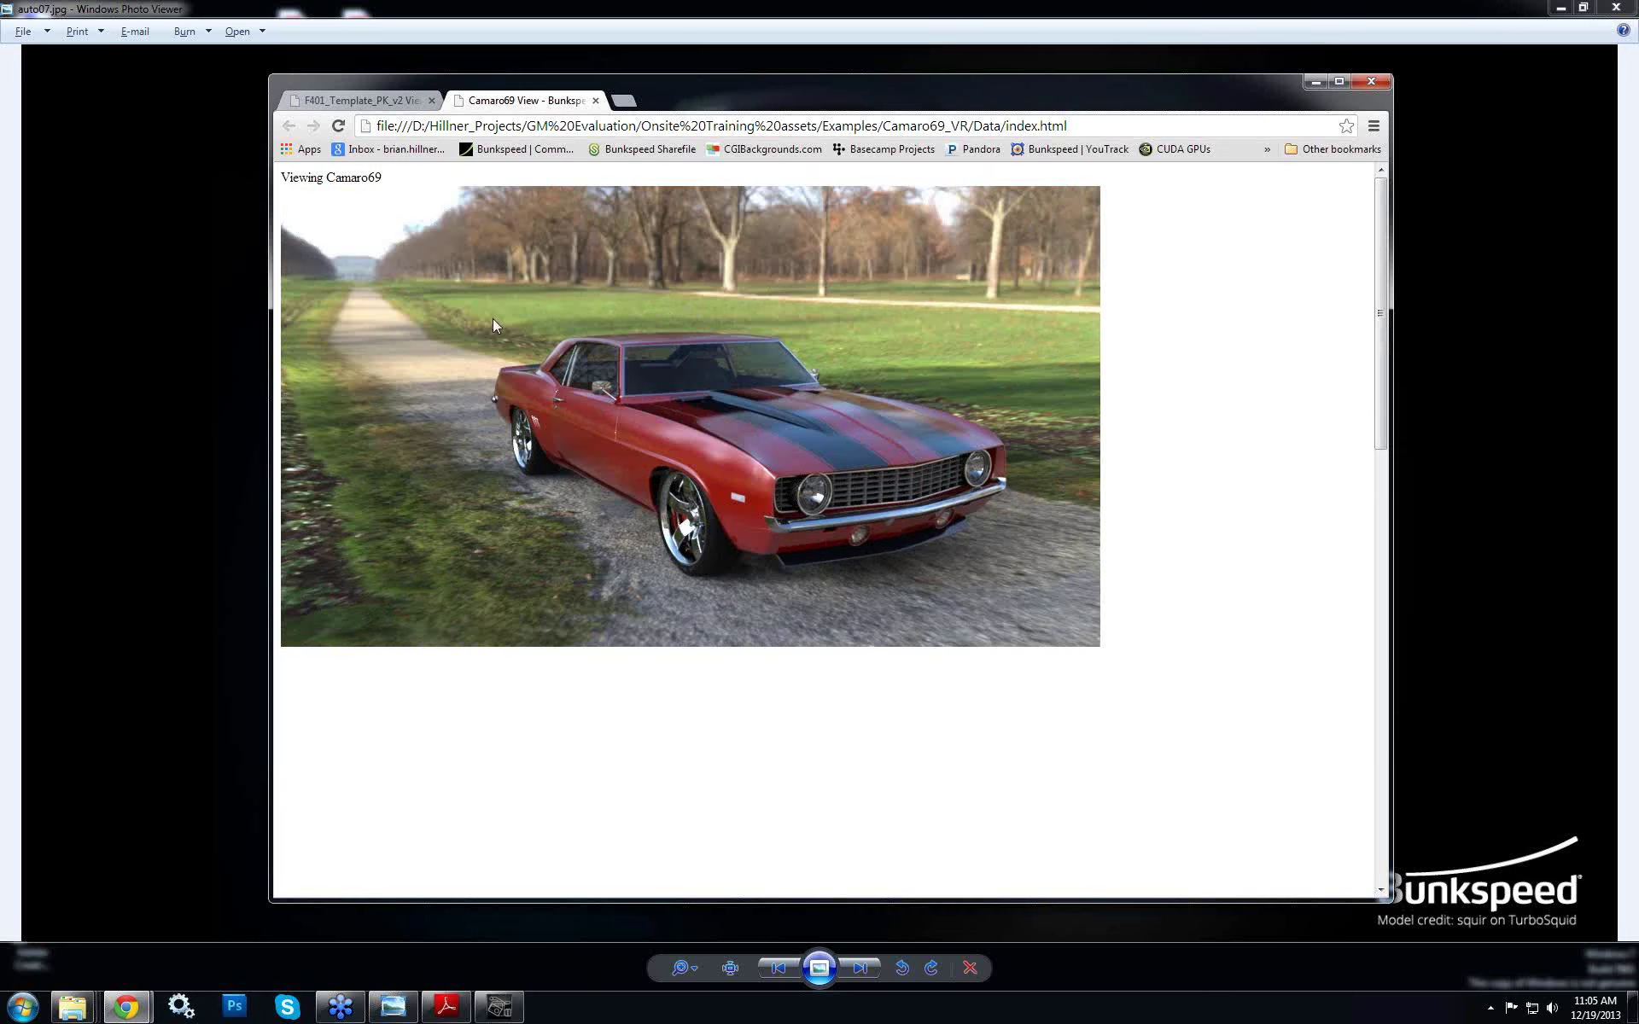
drag(493, 319, 678, 483)
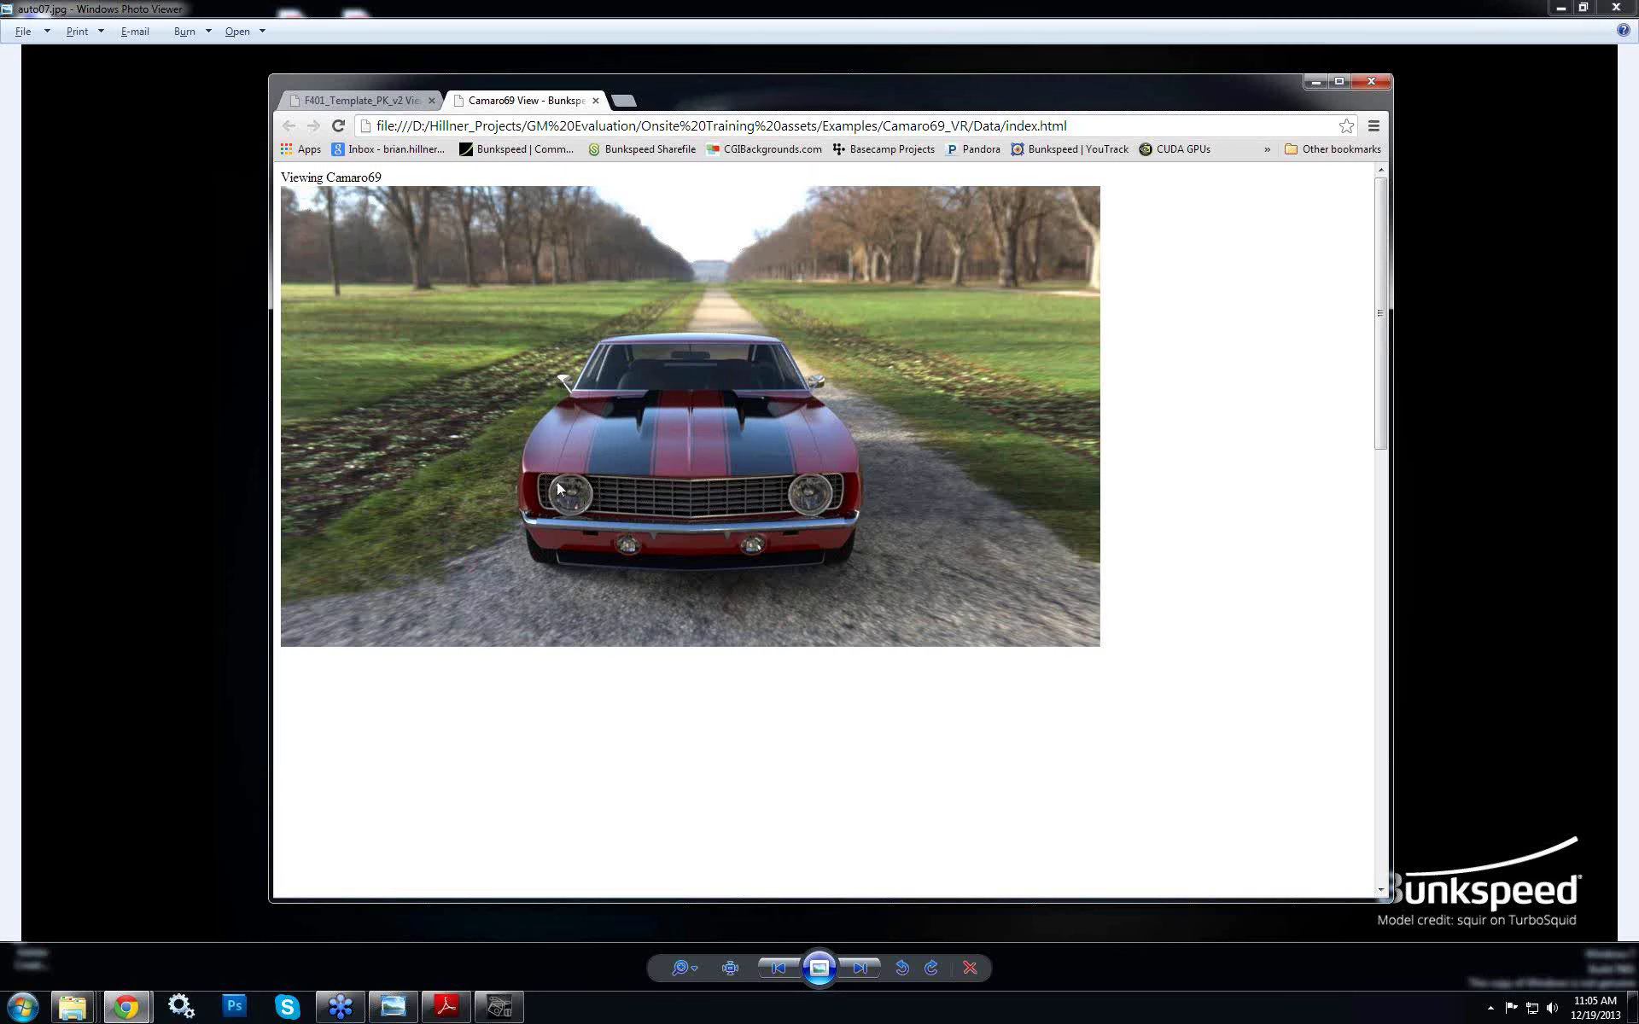
drag(653, 507, 773, 481)
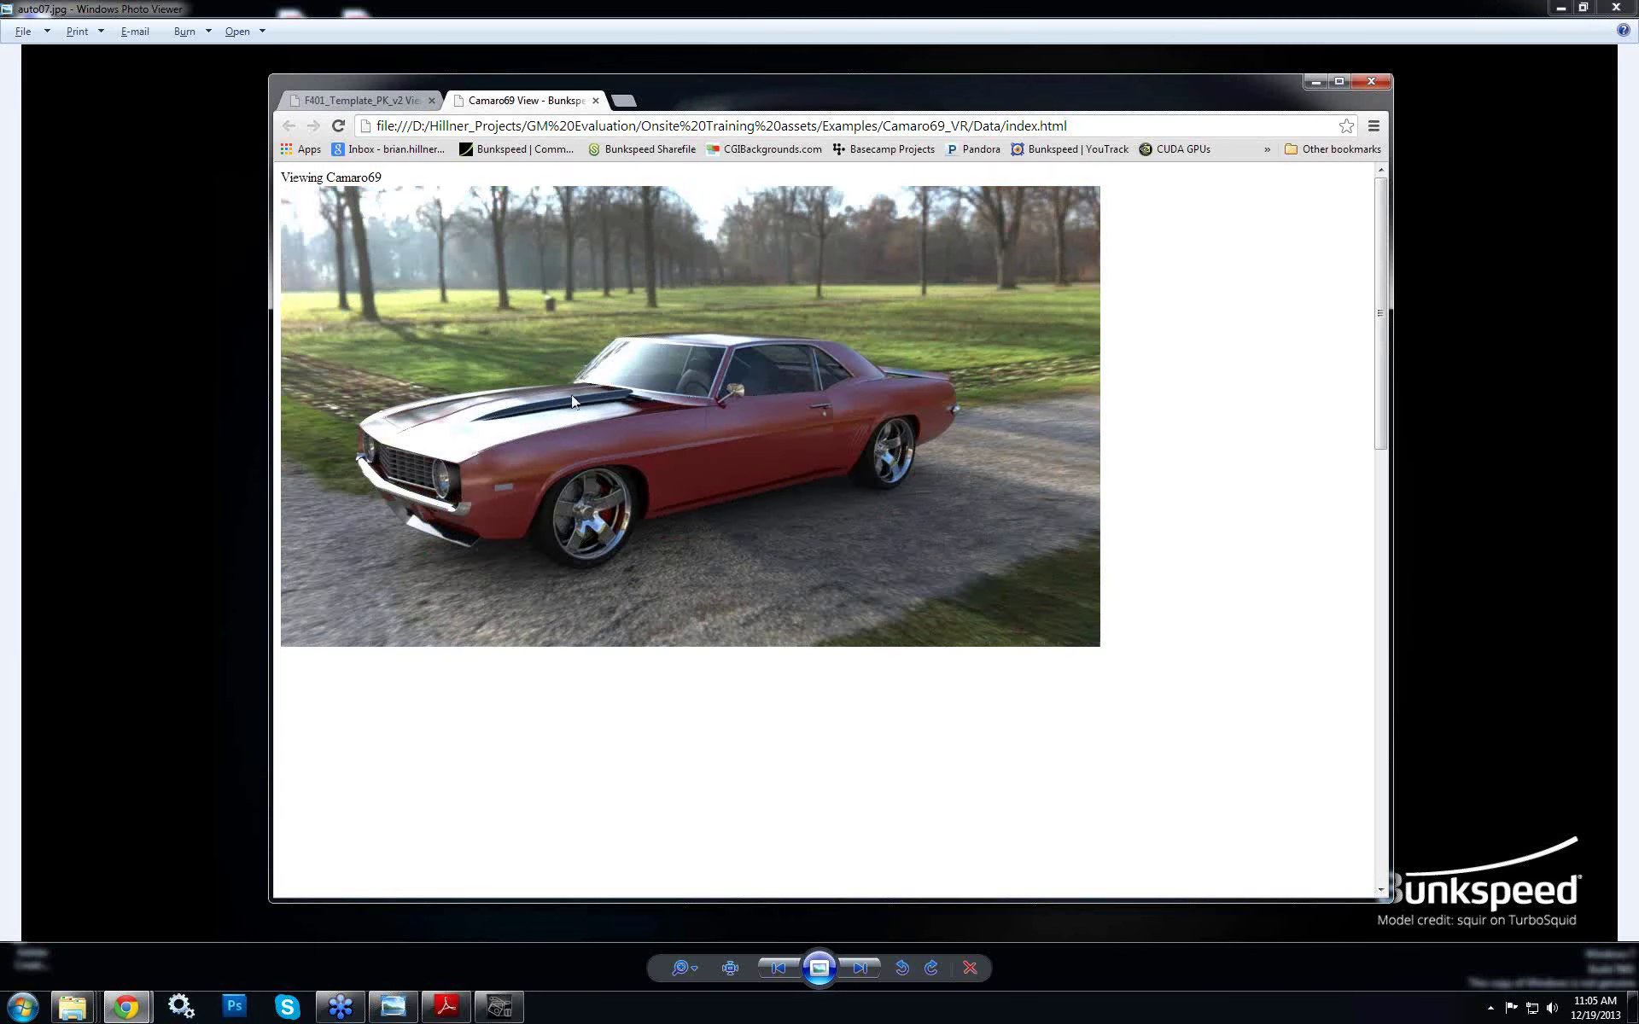
drag(488, 440, 685, 458)
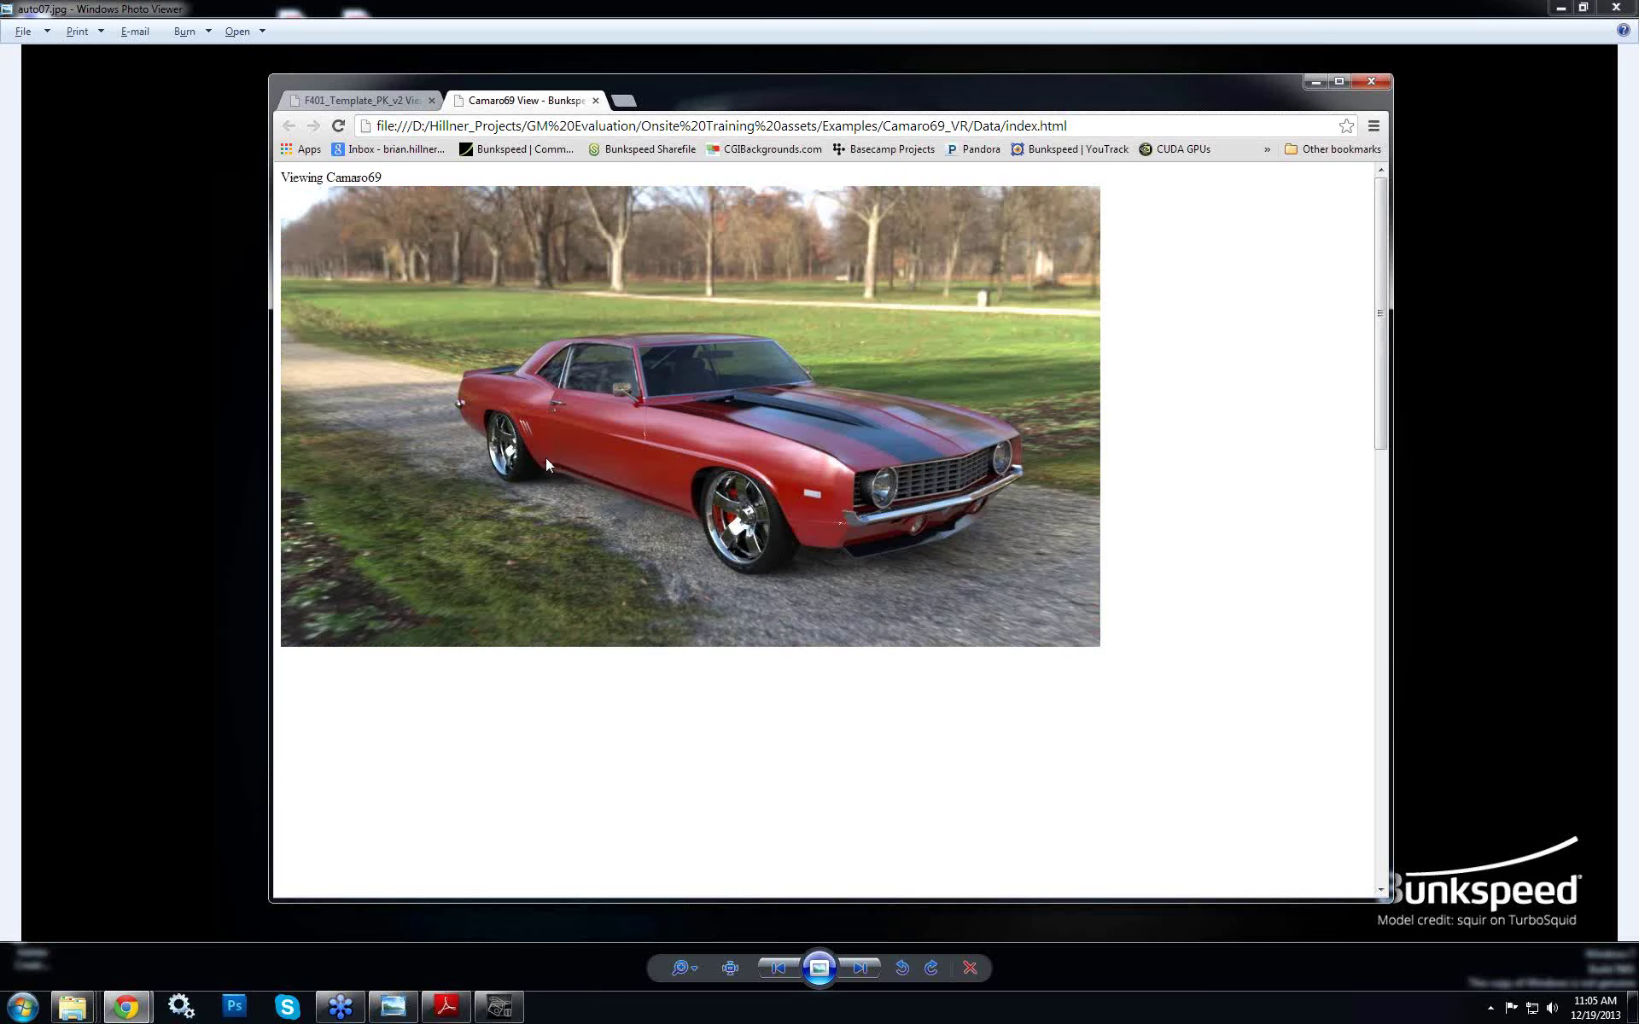
drag(545, 457, 606, 460)
drag(741, 466, 525, 491)
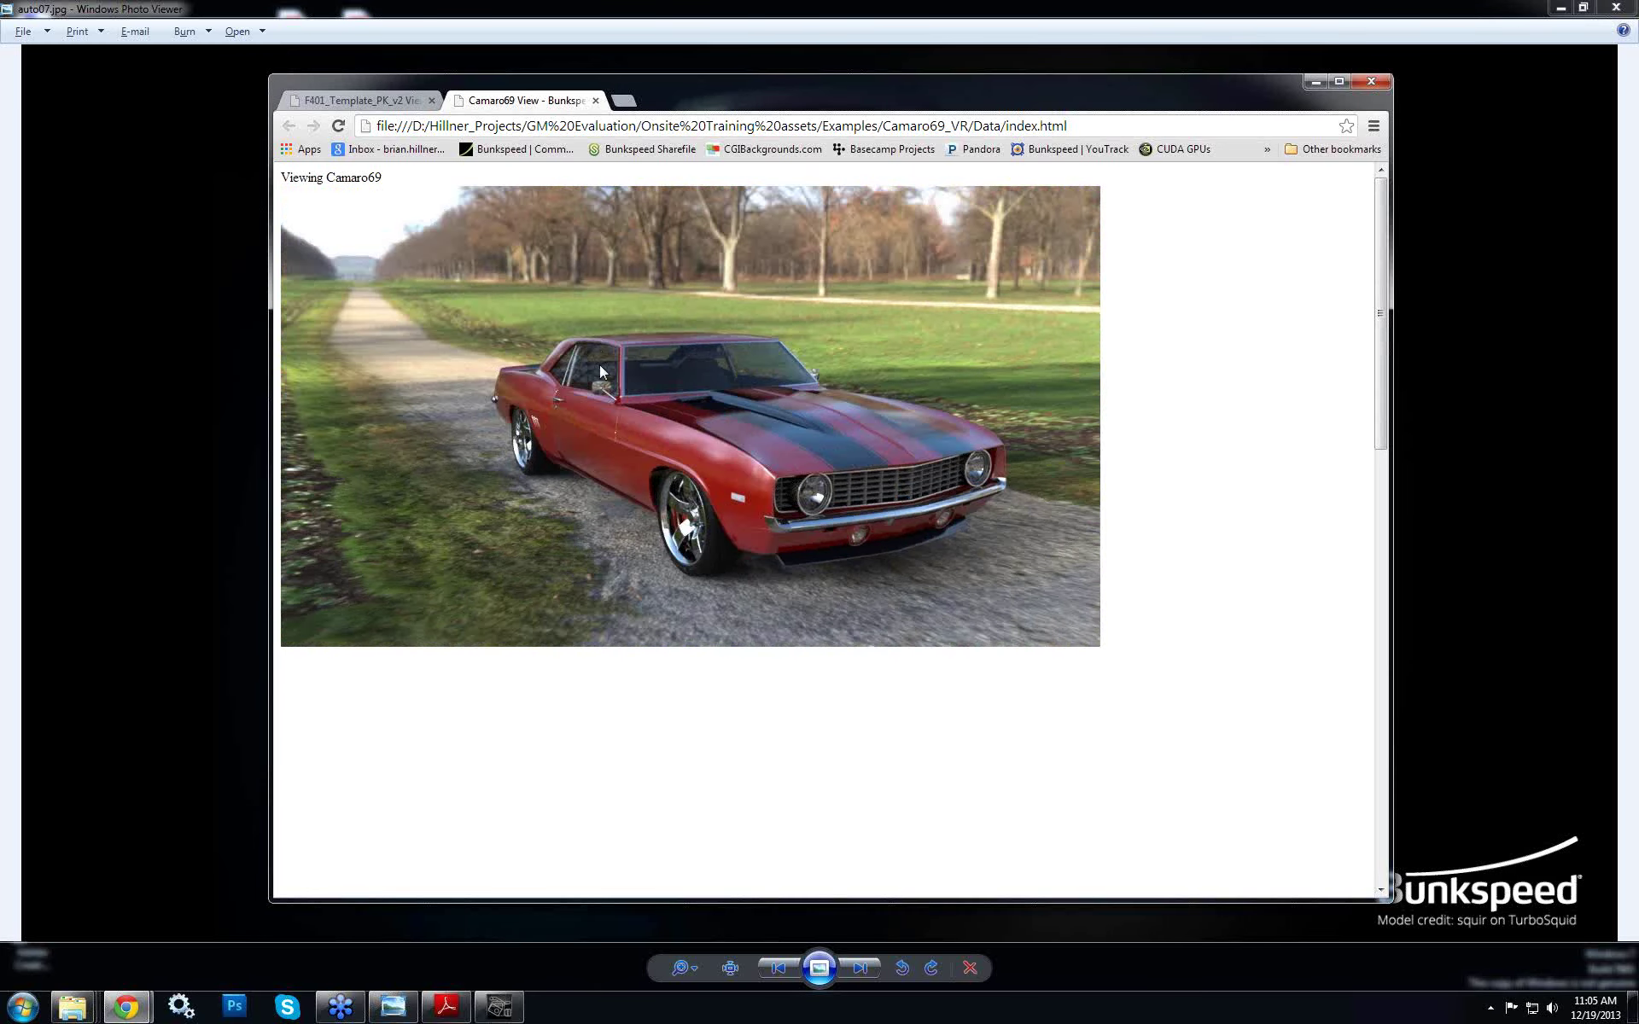
mouse_move(599, 366)
mouse_down()
mouse_move(607, 519)
mouse_move(591, 350)
mouse_up()
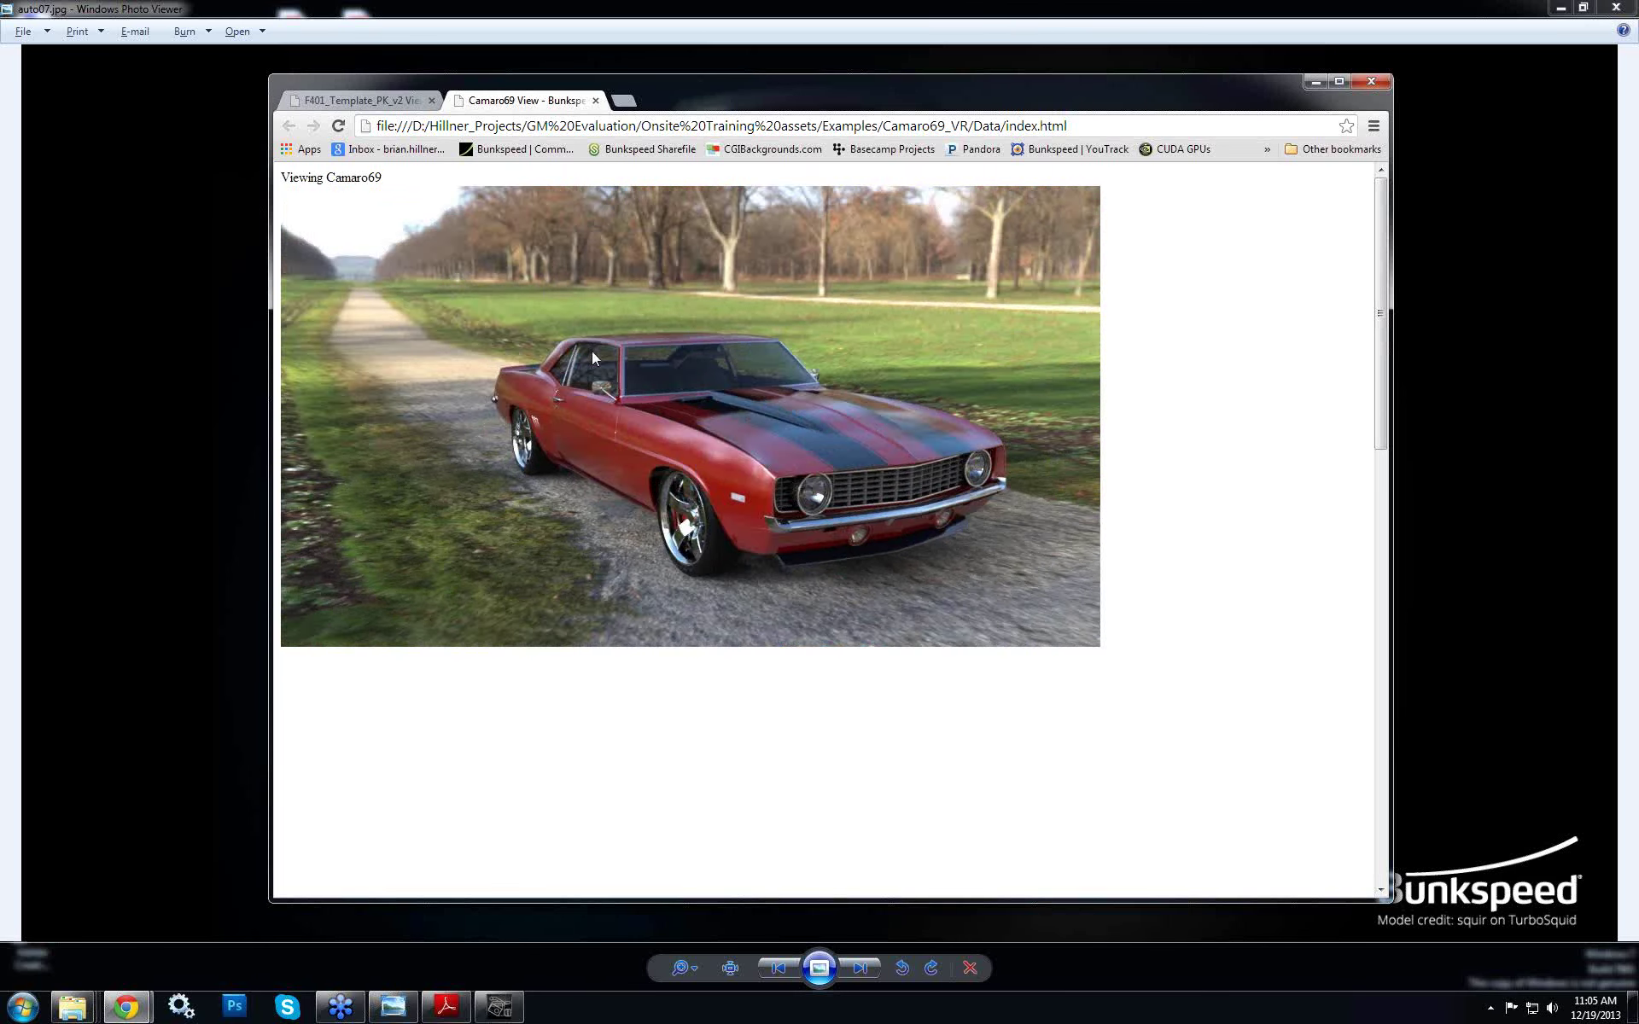
Return to the F401 owl bottle tab and rotate the bottle until the owl faces front
click(365, 104)
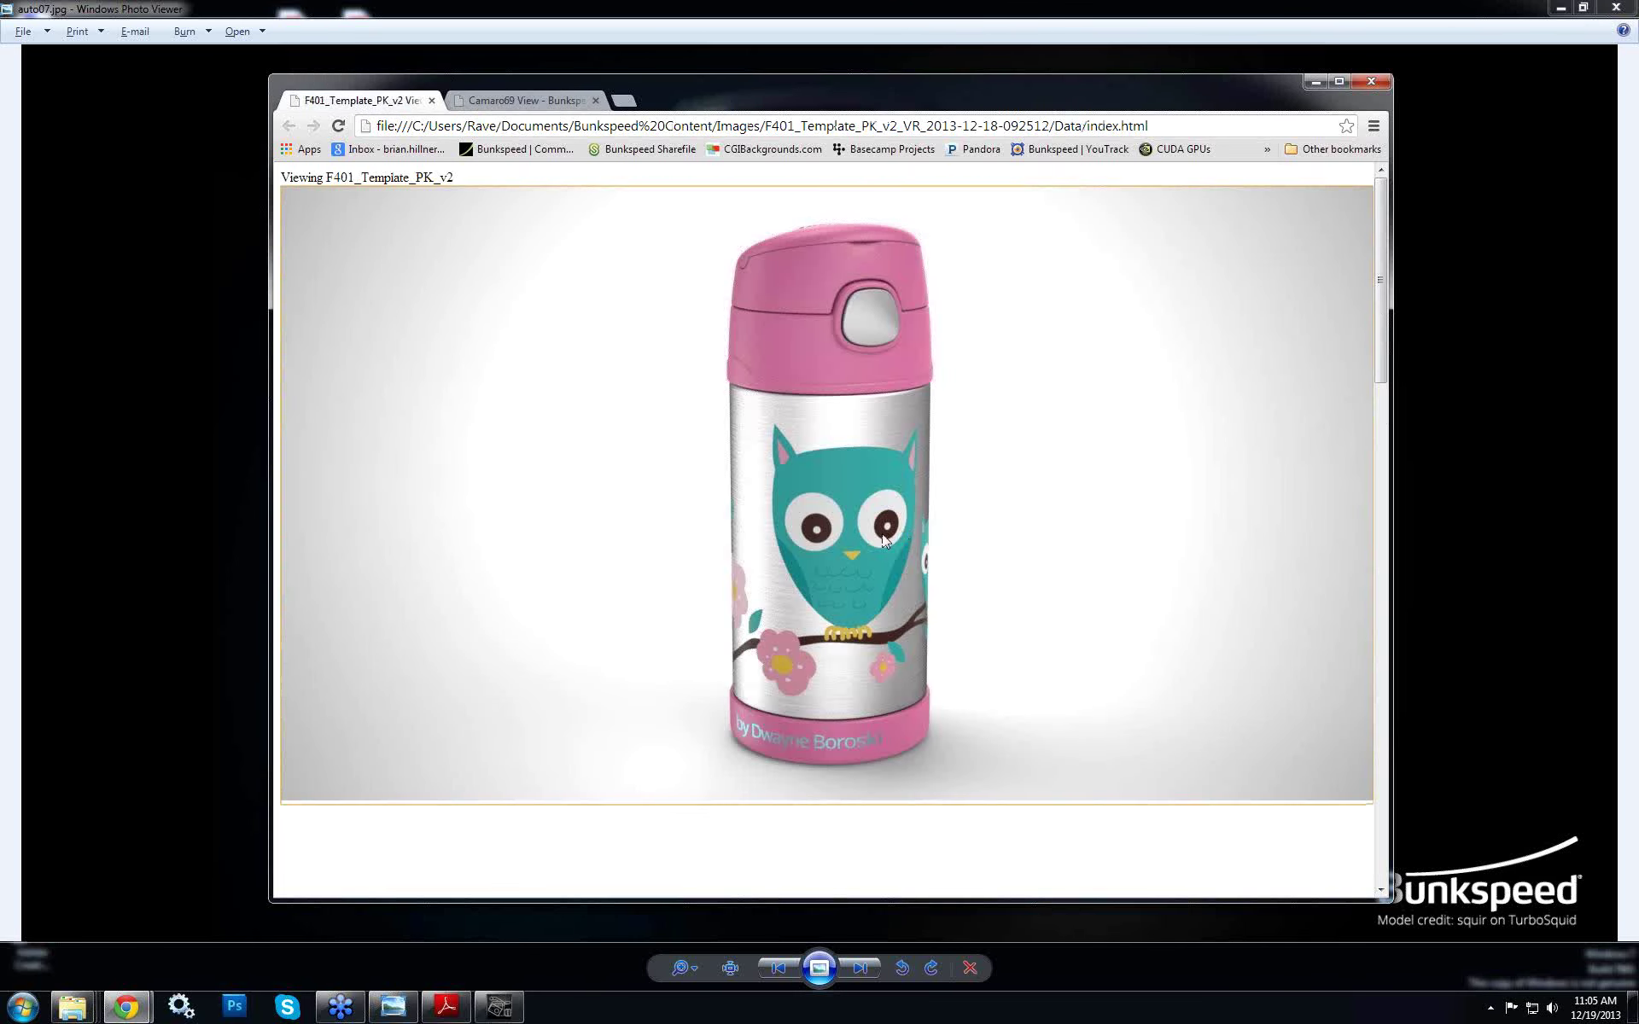
drag(883, 534, 867, 472)
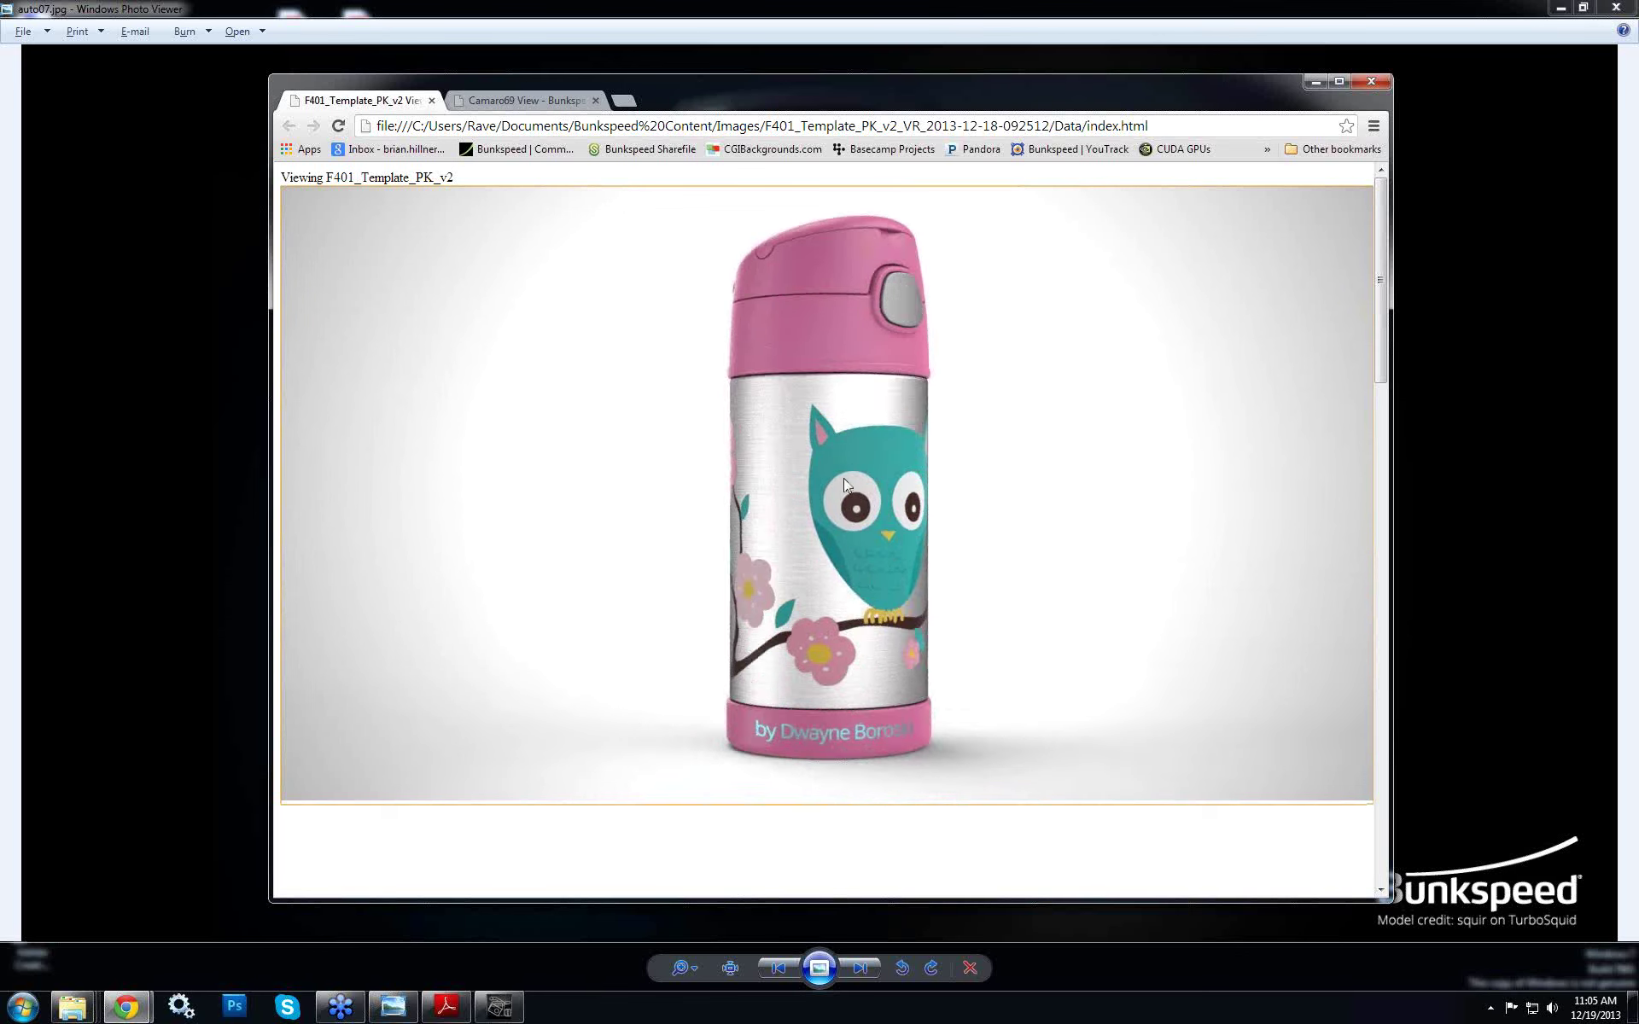
mouse_move(832, 534)
mouse_down()
mouse_move(933, 541)
mouse_move(834, 552)
mouse_up()
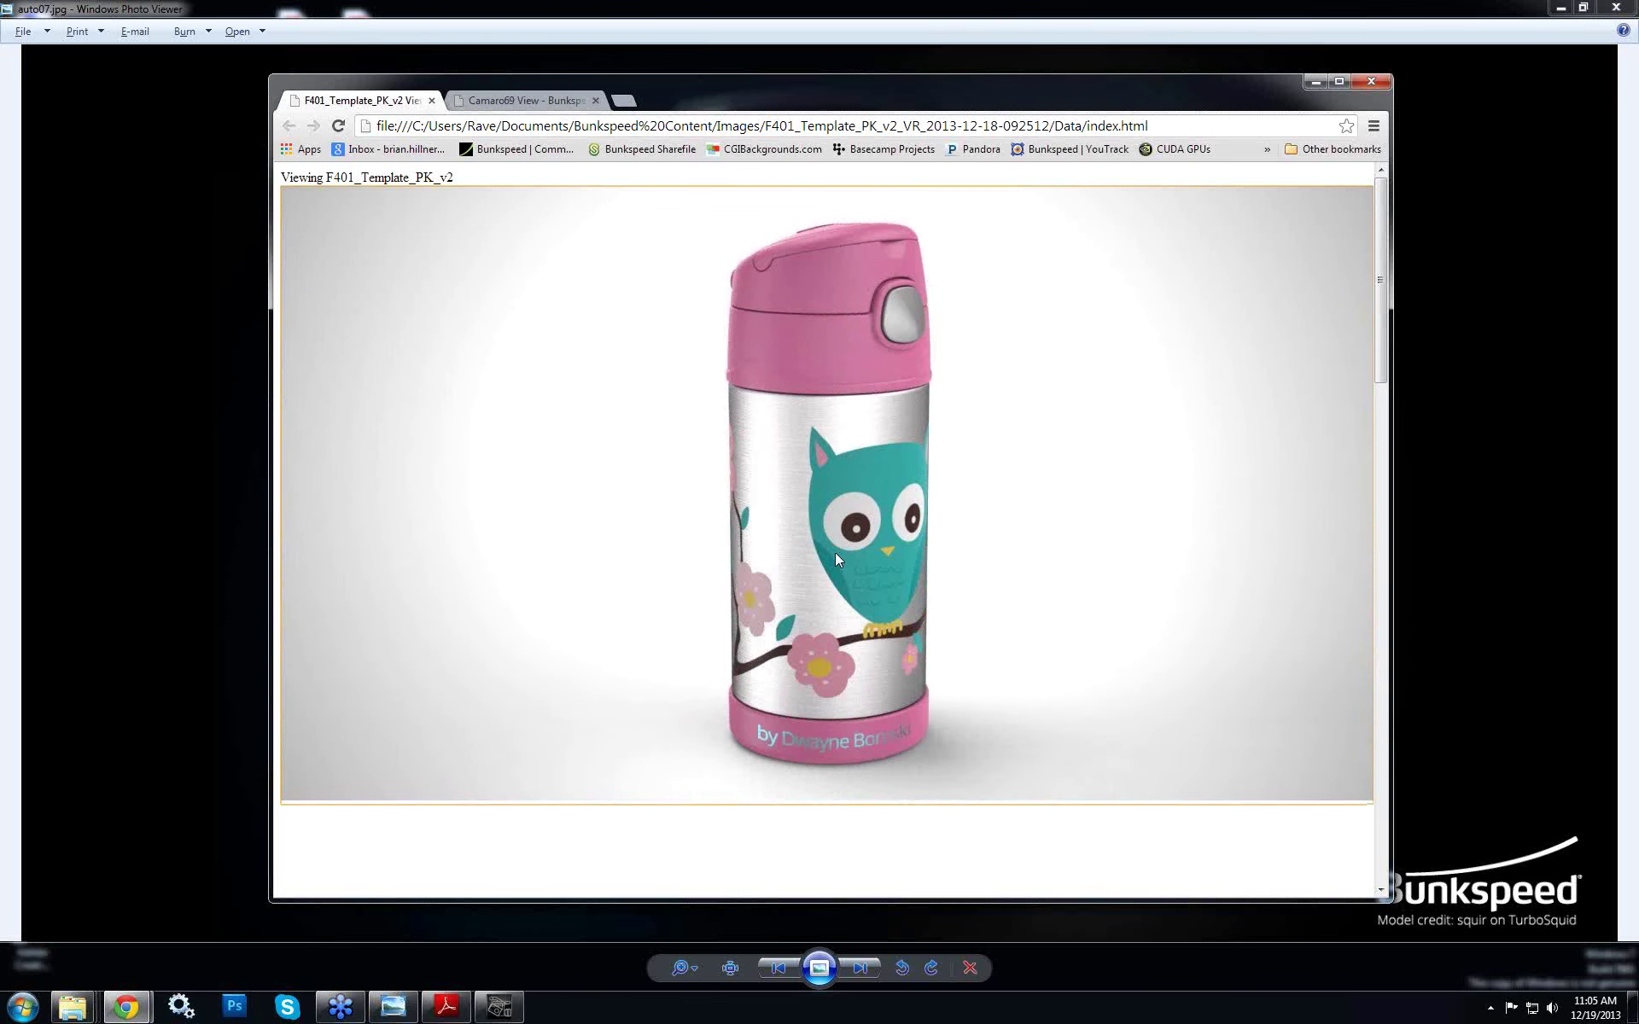